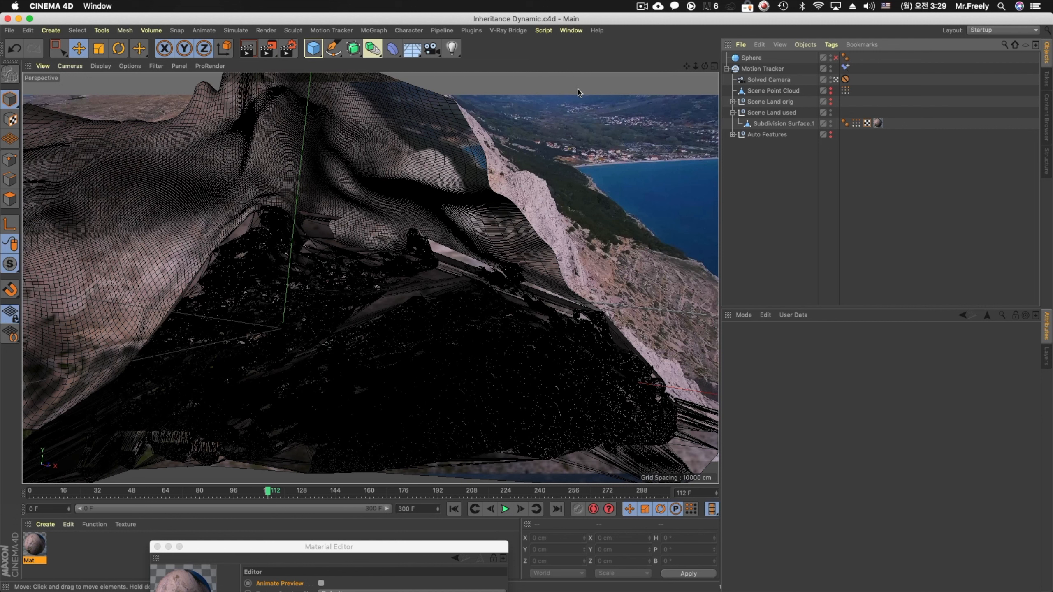
Start a new empty project
left_click(331, 30)
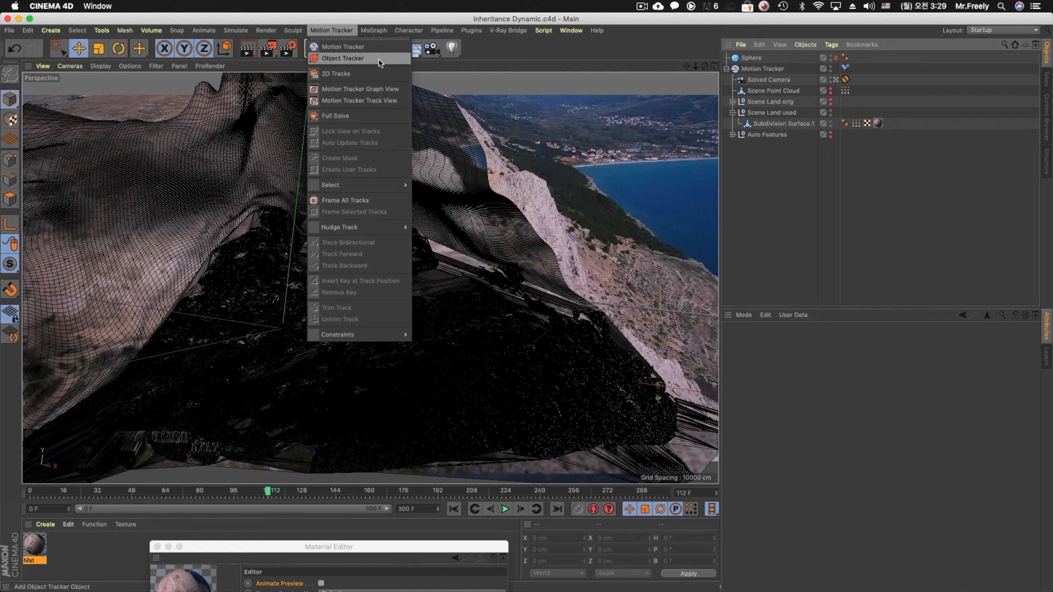
left_click(647, 29)
key("super+n")
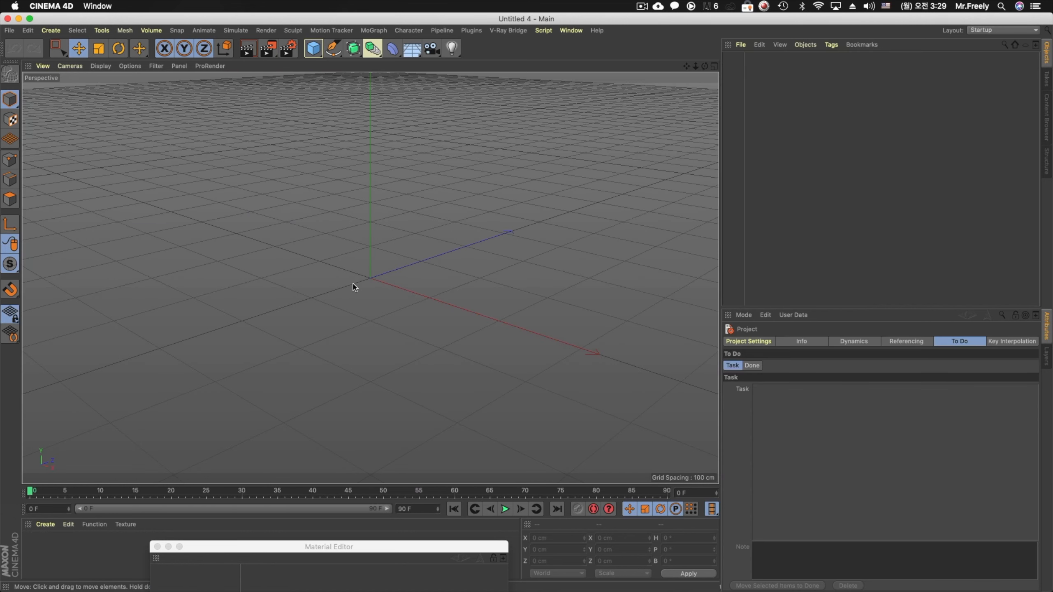
Add a plane, enlarge it to about 661 by 805 cm, and make it editable
left_click(313, 48)
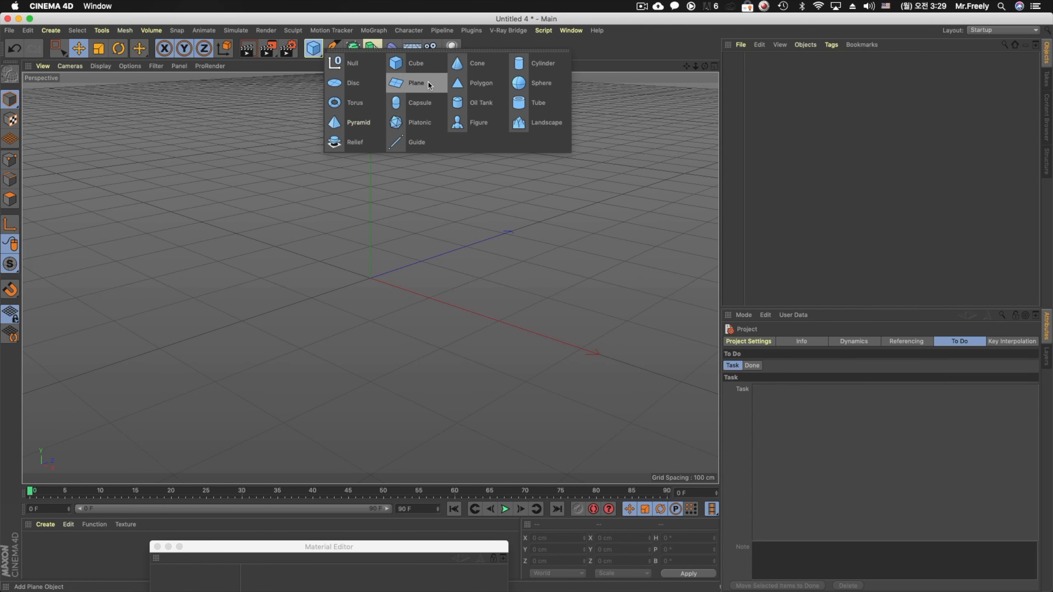
left_click(414, 83)
left_click_drag(468, 246, 529, 334)
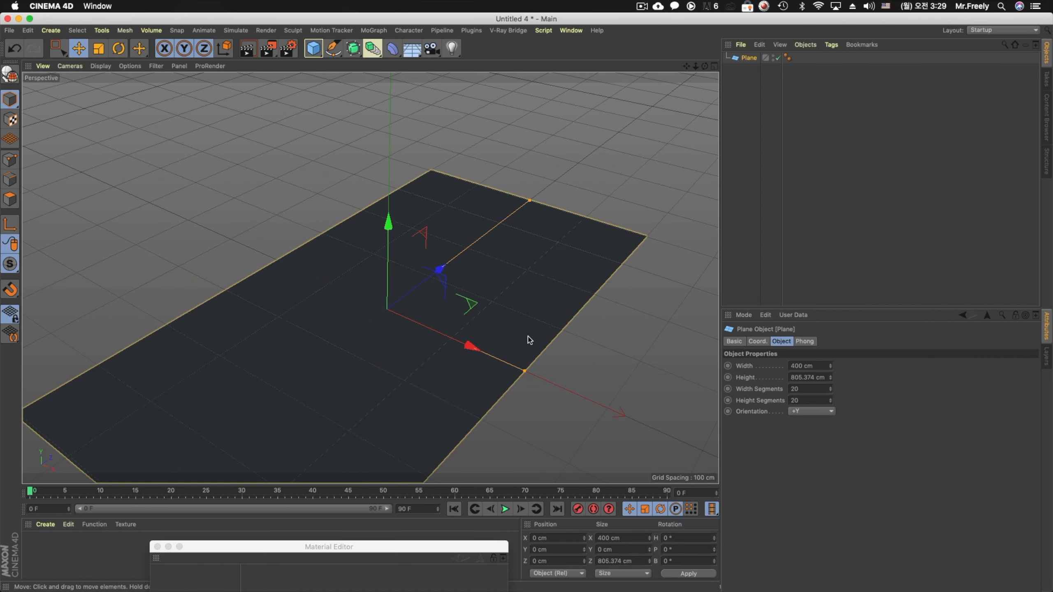
left_click_drag(526, 372, 636, 415)
left_click_drag(581, 293, 528, 271, "alt")
key("c")
Create a Cloner containing a sphere with a radius of 20 cm
left_click_drag(471, 237, 469, 270, "alt")
scroll(428, 247, "down", 1)
left_click(370, 32)
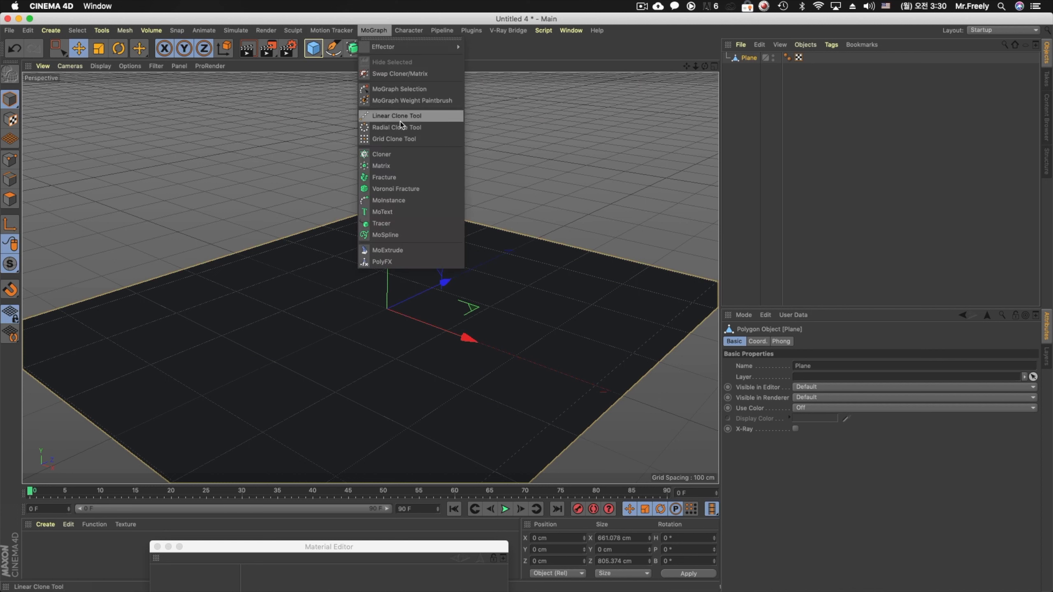
left_click(381, 154)
left_click_drag(313, 48, 542, 92)
double_click(802, 364)
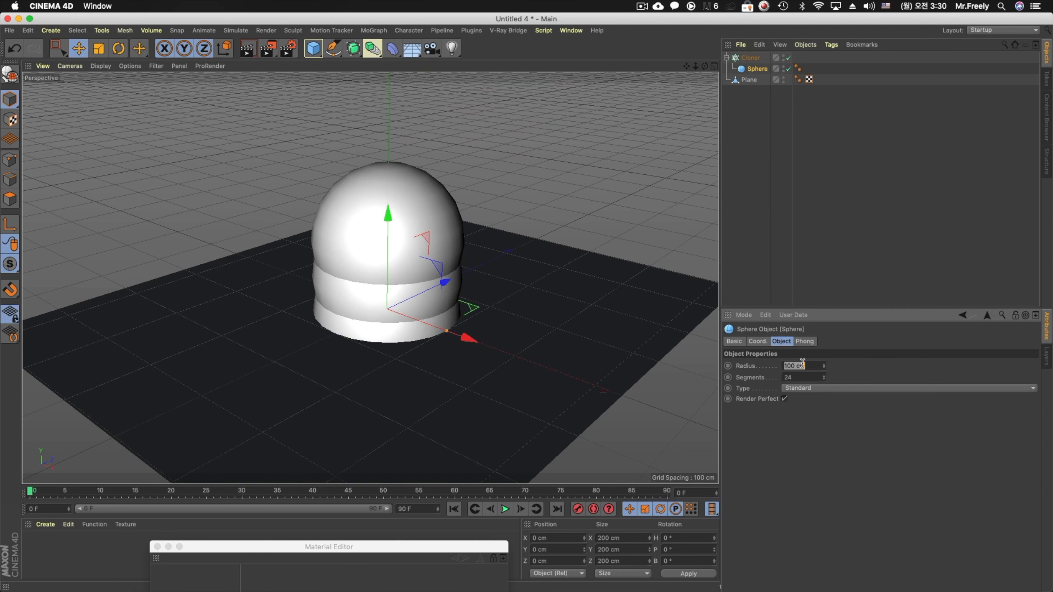
type("20")
key("Return")
Set the Cloner to Object mode using the plane as its target, and make the cloned sphere editable
left_click(751, 57)
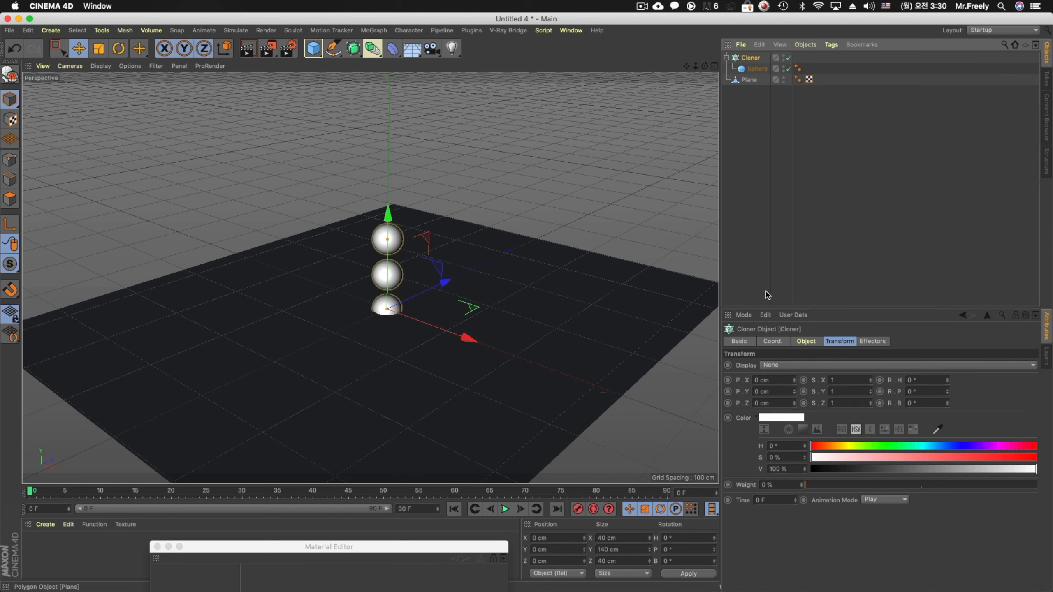
left_click(806, 341)
left_click(802, 365)
left_click(806, 388)
left_click(800, 363)
left_click(799, 377)
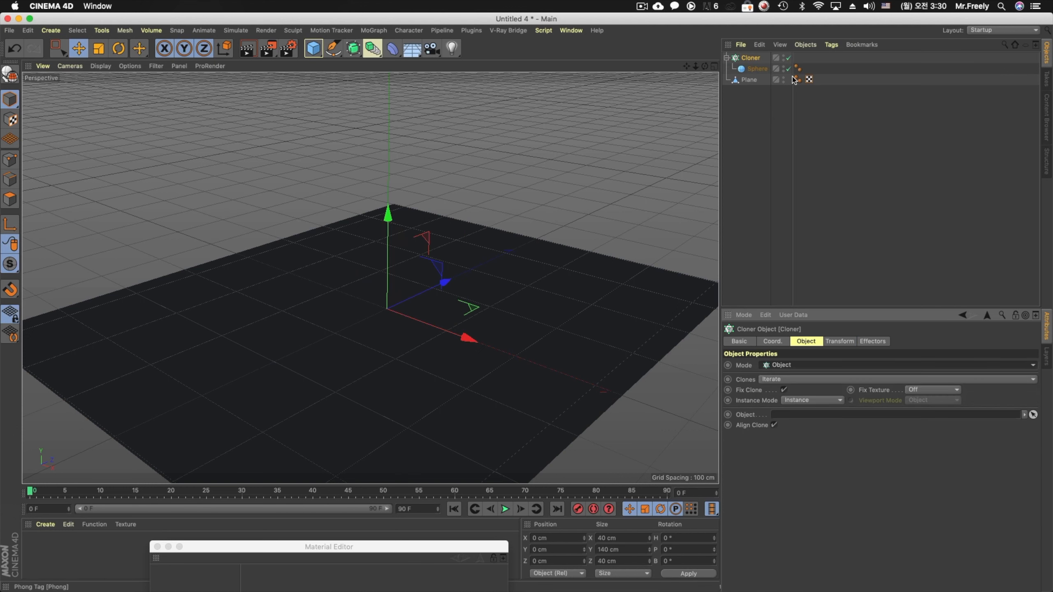
left_click_drag(745, 82, 784, 414)
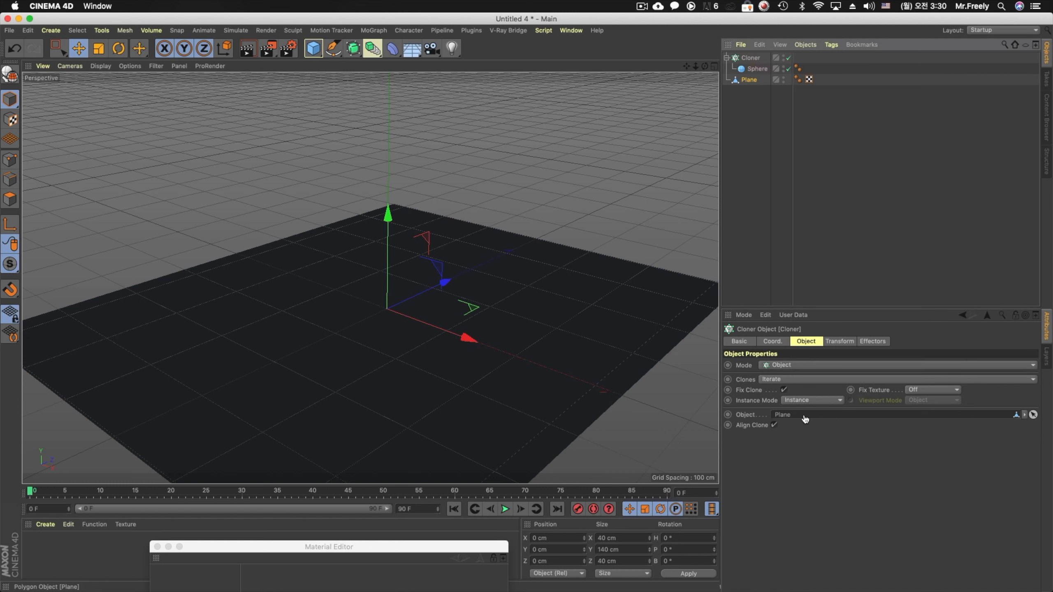
left_click(757, 70)
left_click(750, 57)
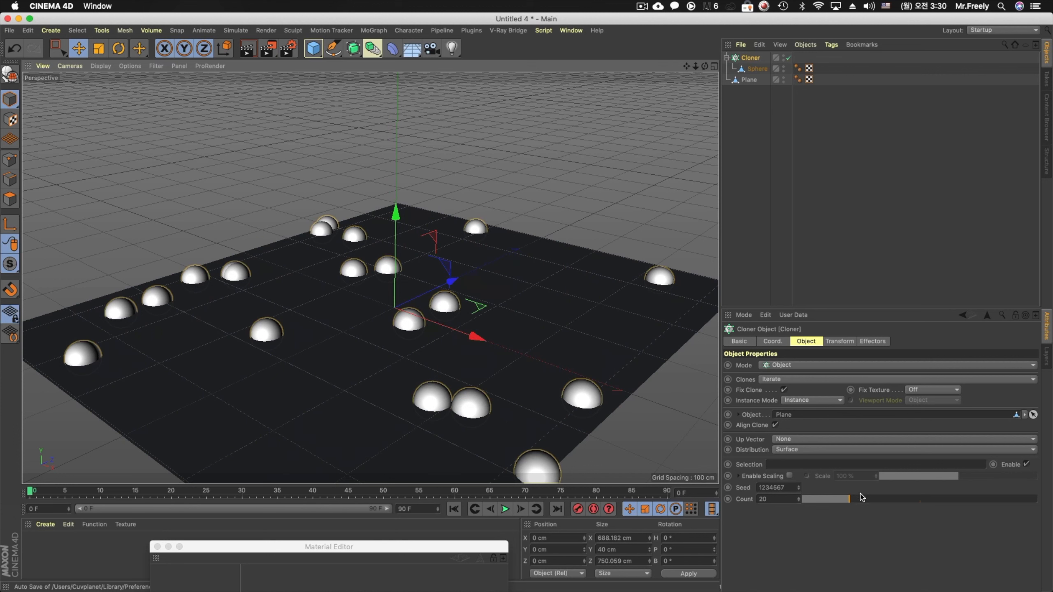
Raise the Cloner's count until the spheres densely cover the plane, and offset the clones by 17 cm in Z
left_click_drag(861, 499, 1051, 502)
left_click_drag(799, 501, 819, 375)
left_click(837, 342)
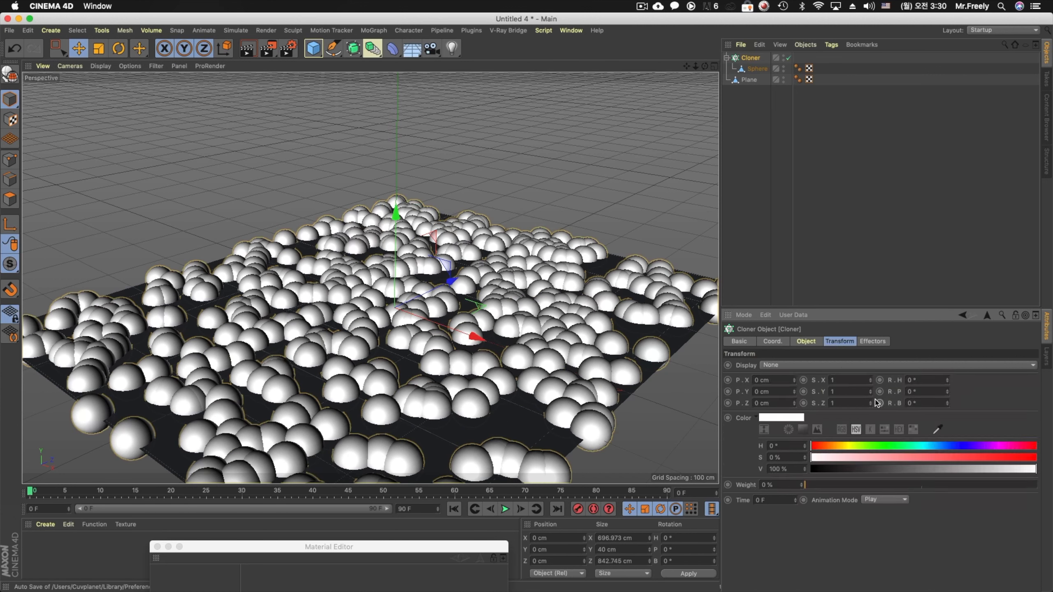
left_click_drag(793, 403, 795, 388)
left_click_drag(601, 339, 562, 369, "alt")
right_click_drag(562, 369, 446, 343, "alt")
left_click_drag(447, 343, 461, 358, "alt")
middle_click_drag(486, 315, 426, 306, "alt")
right_click_drag(426, 306, 495, 311, "alt")
middle_click_drag(486, 318, 484, 309, "alt")
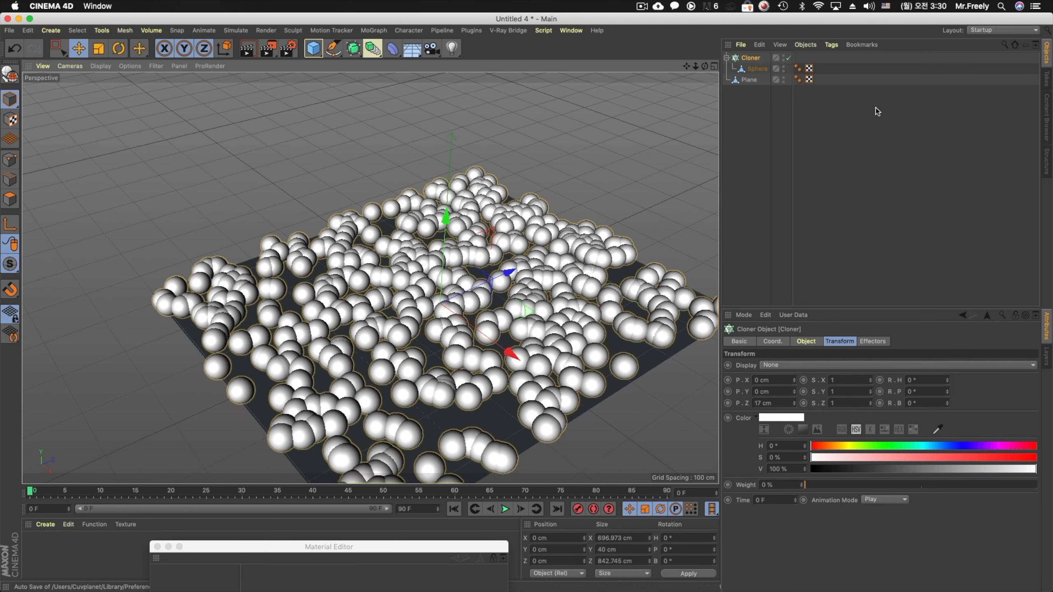
Give the Cloner a Rigid Body tag with Individual Elements set to All and Follow Position and Follow Rotation set to 10
right_click(755, 59)
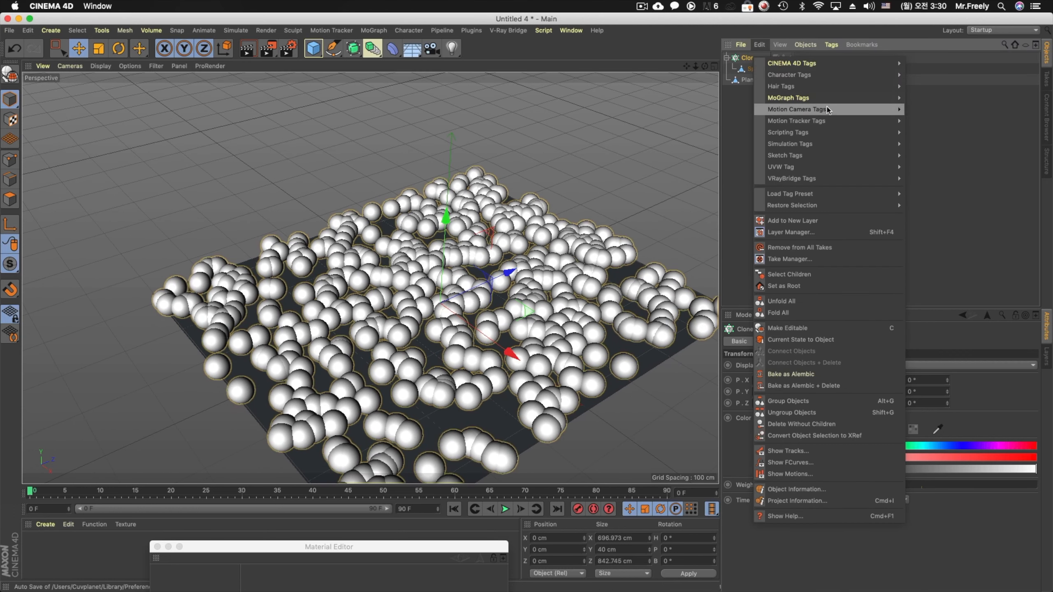
mouse_move(830, 146)
left_click(916, 144)
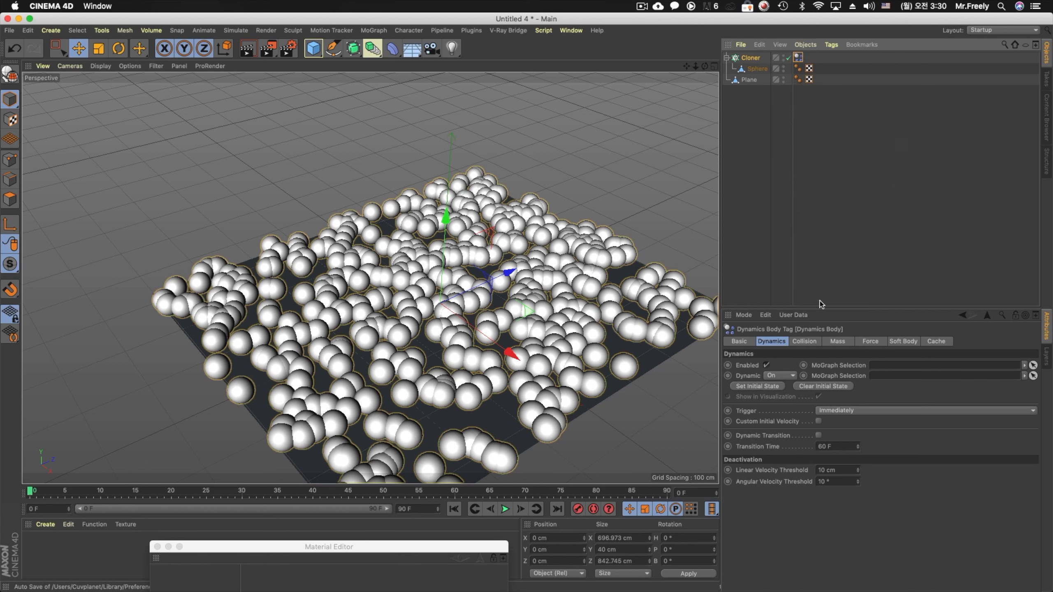
left_click(804, 341)
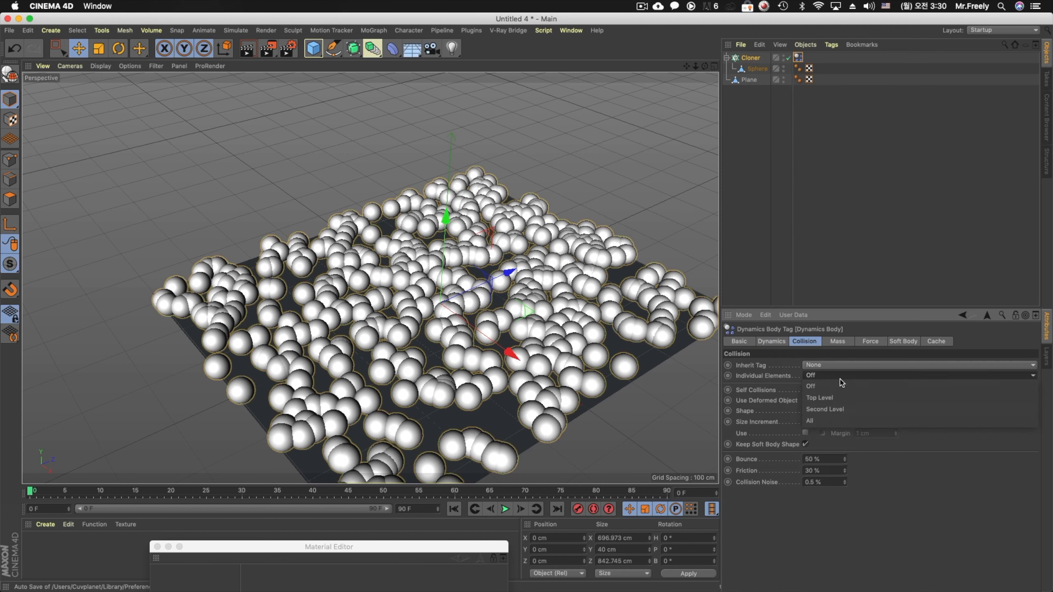
left_click(840, 409)
left_click(844, 429)
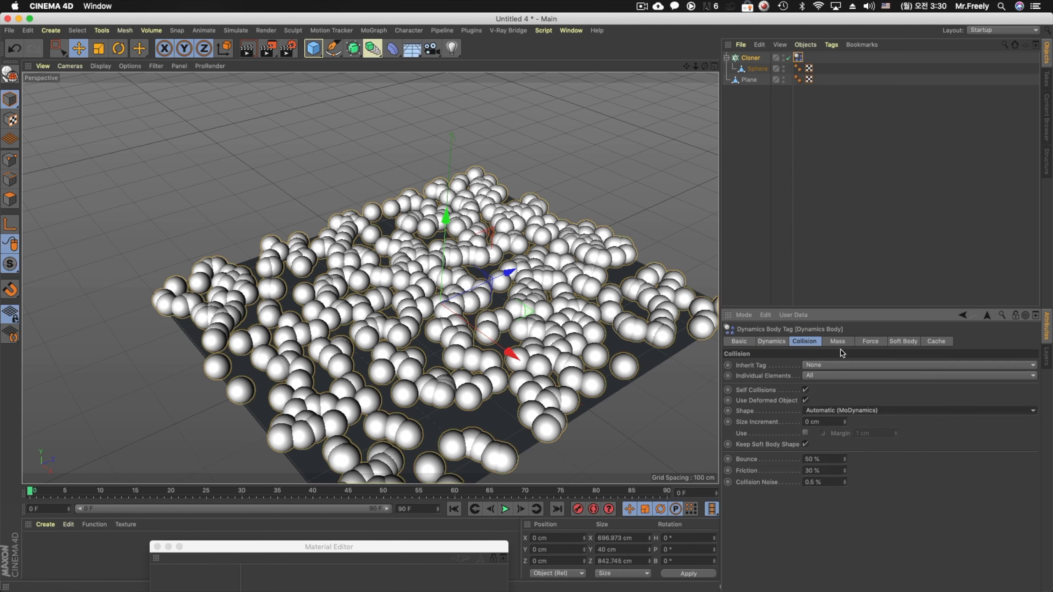
left_click(870, 341)
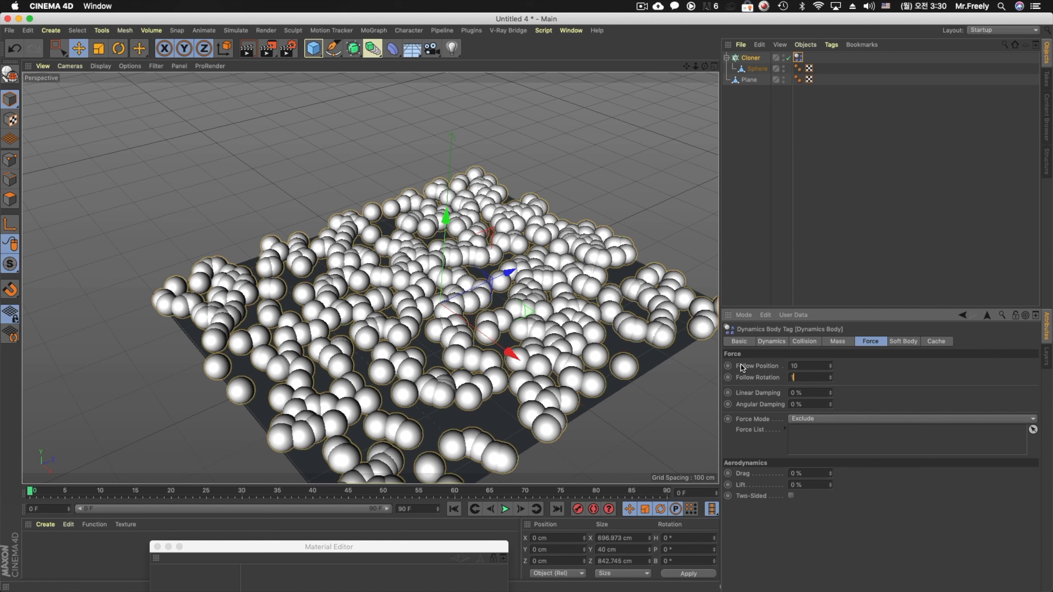
Extend the animation and its preview range to 300 frames and briefly play the simulation
left_click(421, 510)
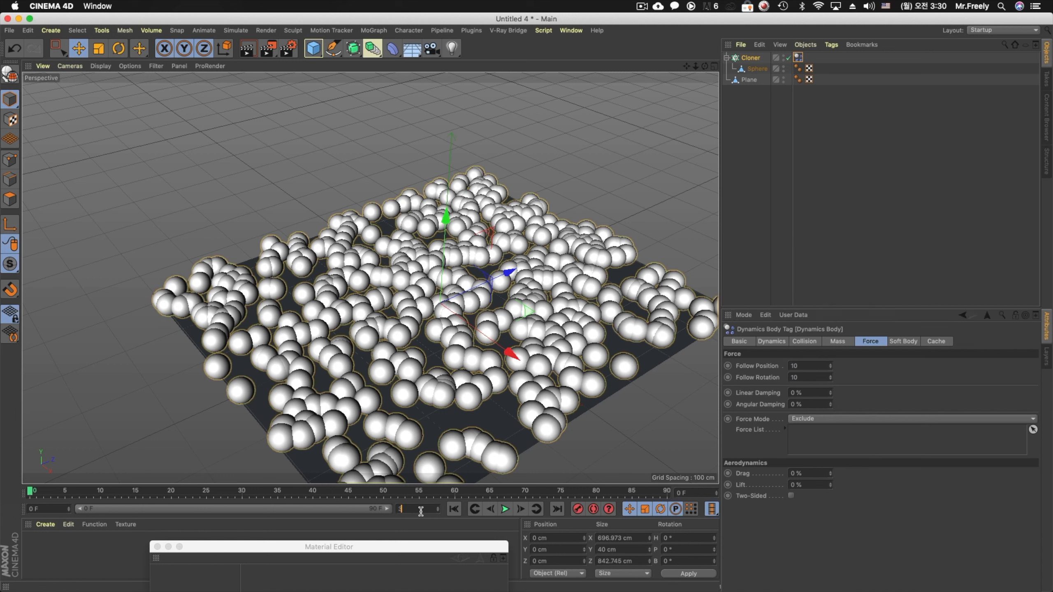
key("Return")
left_click_drag(179, 509, 388, 509)
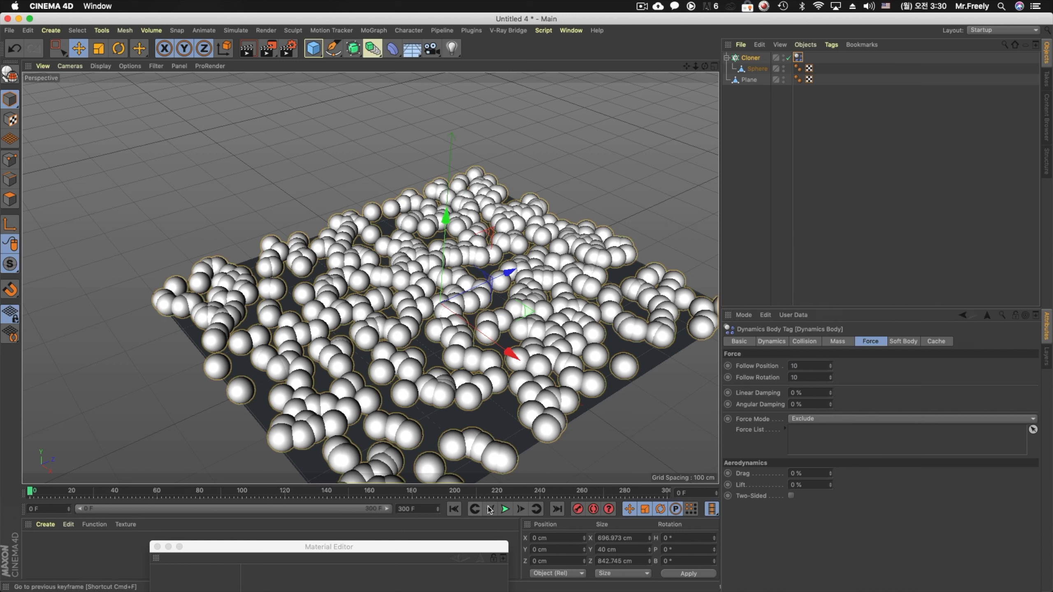
left_click(507, 510)
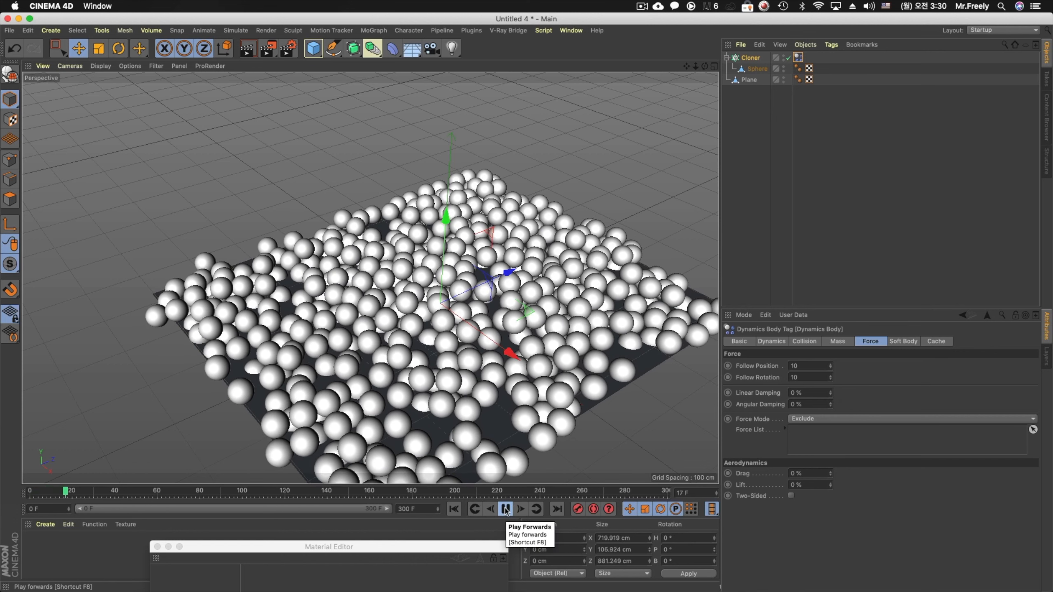
left_click(507, 511)
Turn the plane into a collider body with a Collider Body tag
middle_click_drag(474, 366, 462, 285, "alt")
mouse_move(465, 318)
left_mouse_down("alt")
mouse_move(453, 239)
mouse_move(473, 304)
left_mouse_up("alt")
left_click(751, 83)
right_click(752, 86)
mouse_move(842, 170)
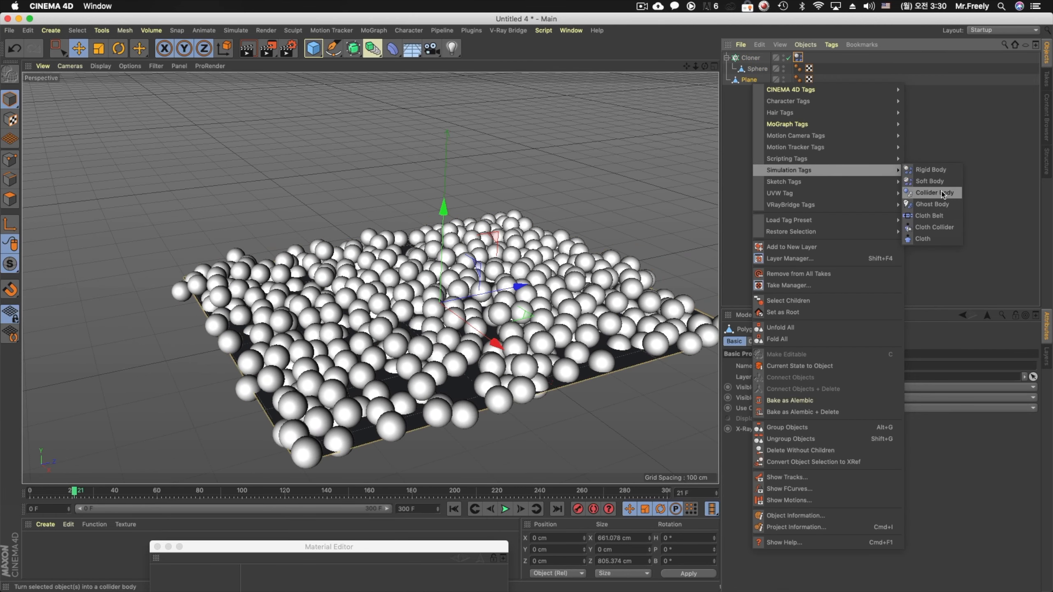
left_click(935, 192)
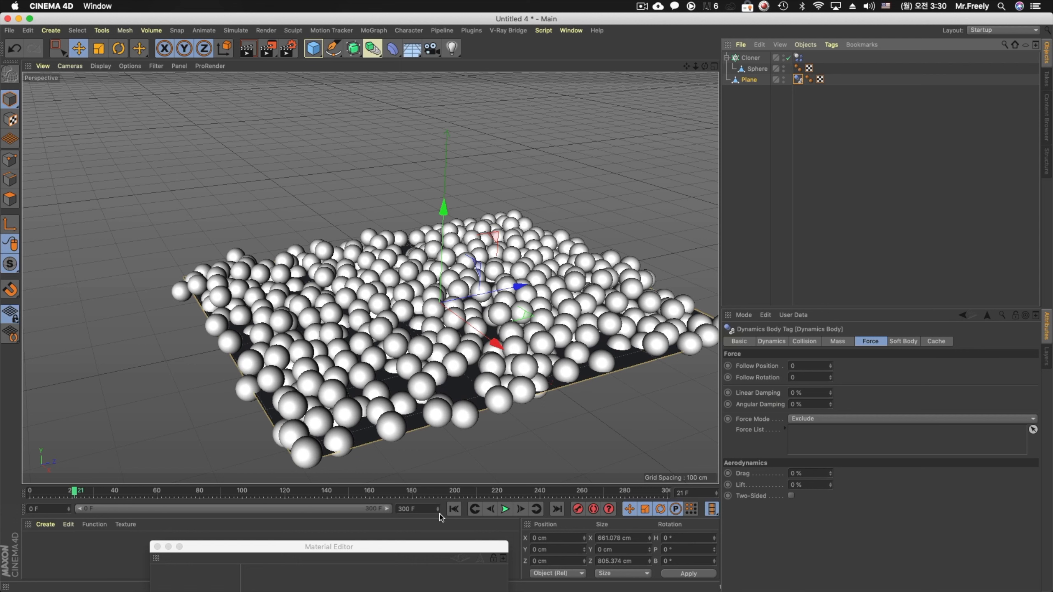
Replay the simulation from the first frame and examine how the clones settle on the plane
left_click(453, 508)
left_click(505, 510)
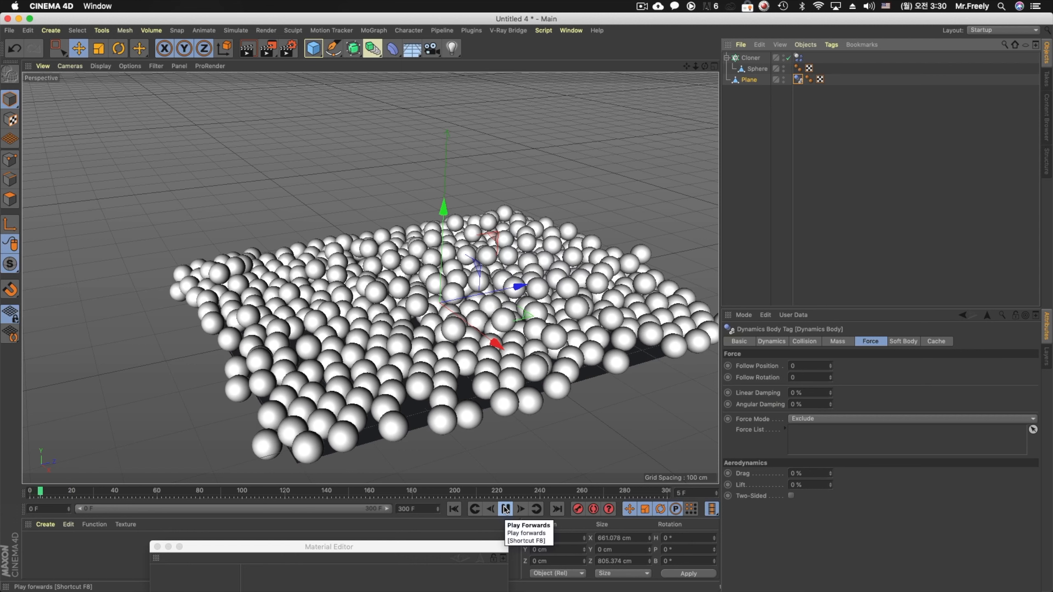
left_click(505, 509)
middle_click_drag(494, 297, 379, 300, "alt")
left_click_drag(379, 299, 361, 336, "alt")
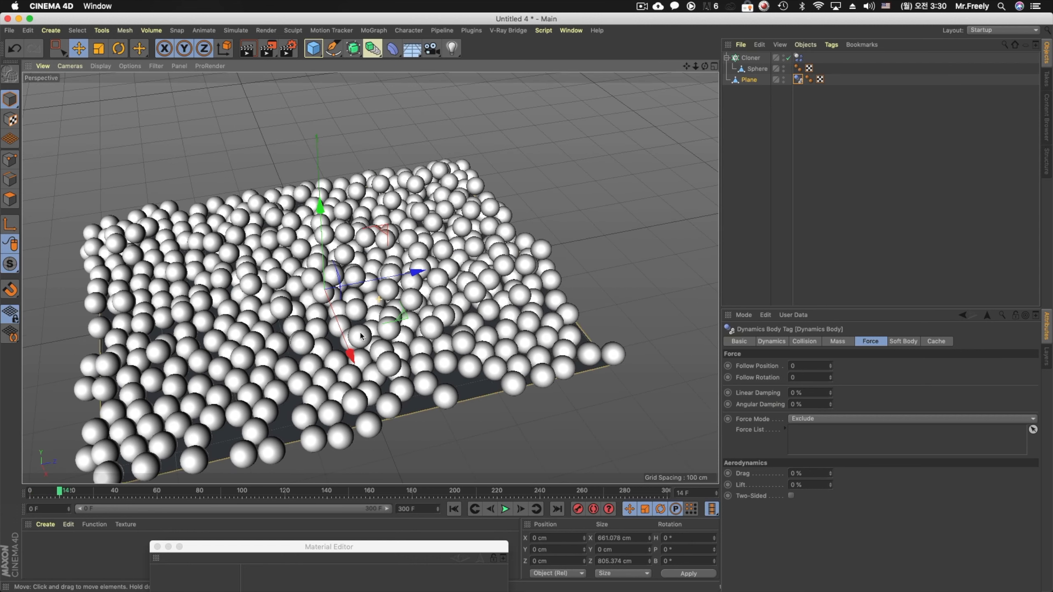
Add a separate 100 cm radius sphere and place it beyond the plane's far edge at about Y 84 cm, Z 522 cm
middle_click_drag(479, 299, 490, 269, "alt")
right_click_drag(490, 269, 473, 274, "alt")
middle_click_drag(492, 265, 487, 280, "alt")
left_click_drag(492, 265, 507, 222, "alt")
left_click_drag(313, 49, 540, 85)
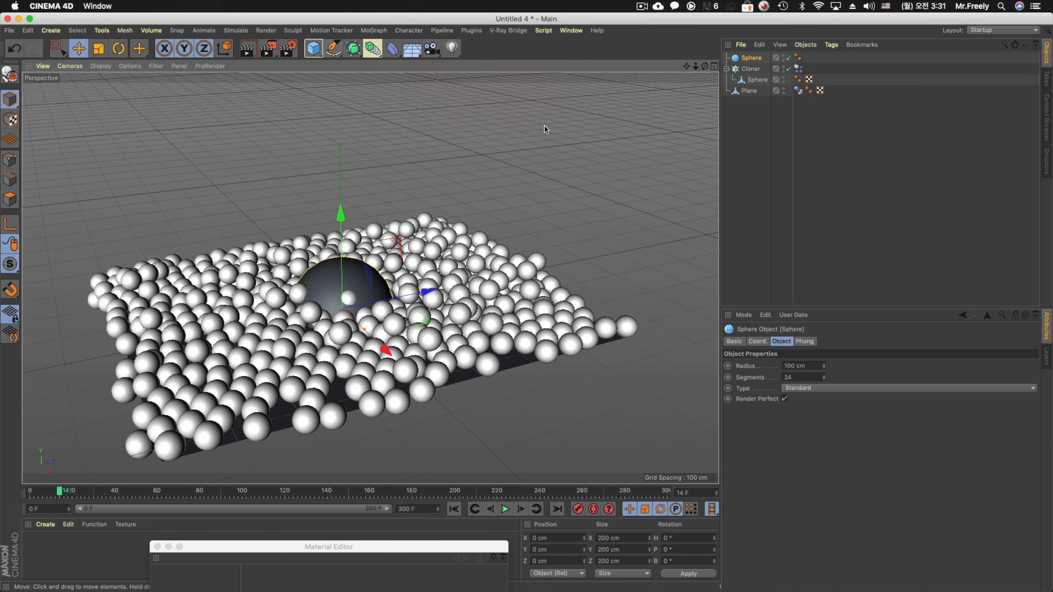
middle_click_drag(407, 273, 444, 262, "alt")
left_click_drag(378, 208, 379, 171)
left_click_drag(453, 250, 668, 224)
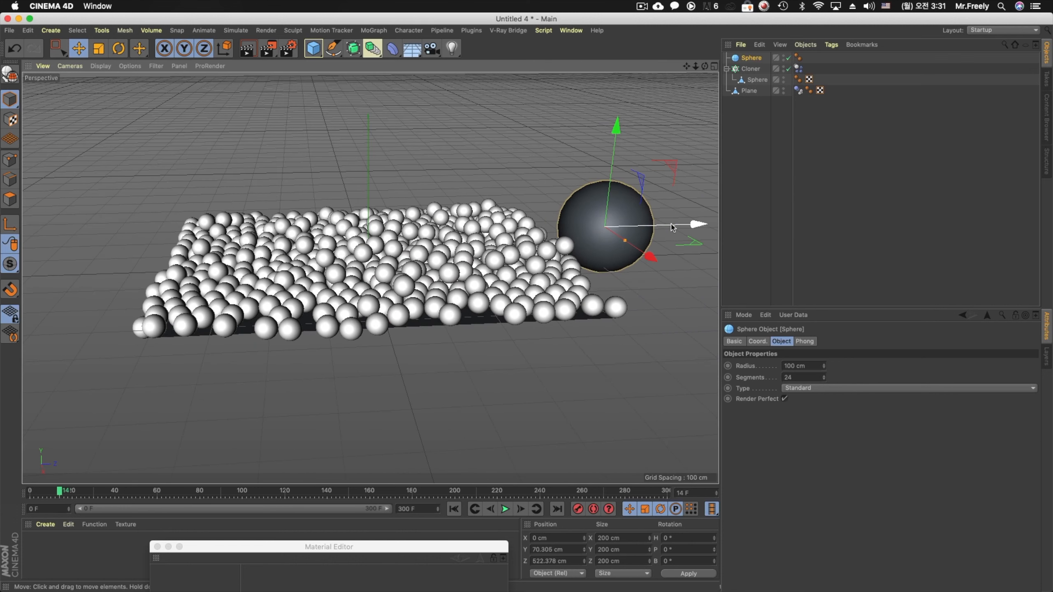
left_click_drag(608, 207, 609, 201)
With autokeying enabled, animate the large sphere across the clones to about Z -486 cm at frame 300
left_click_drag(557, 197, 578, 234, "alt")
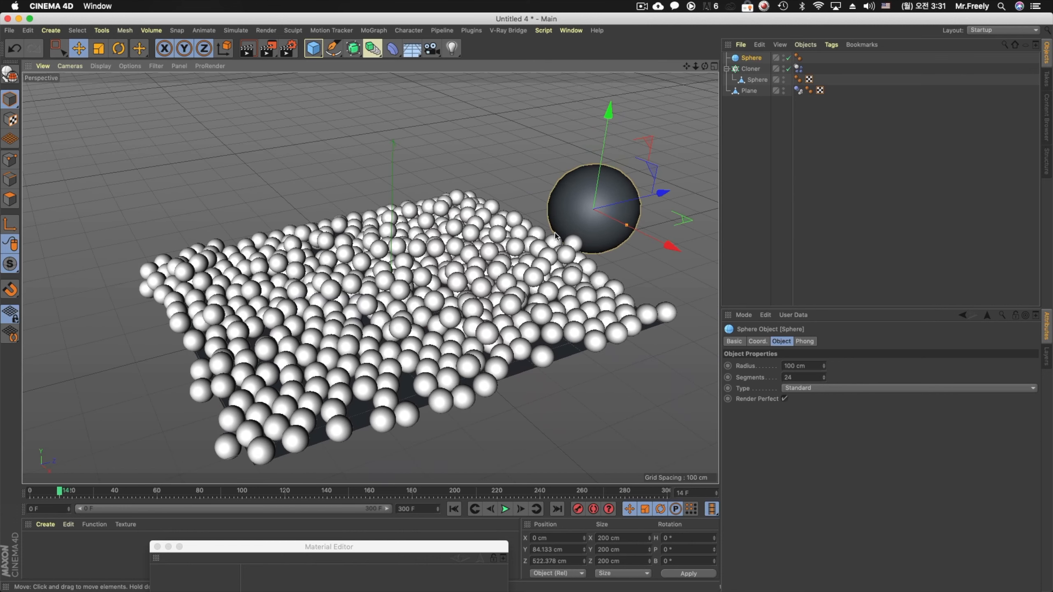
middle_click_drag(608, 187, 604, 188, "alt")
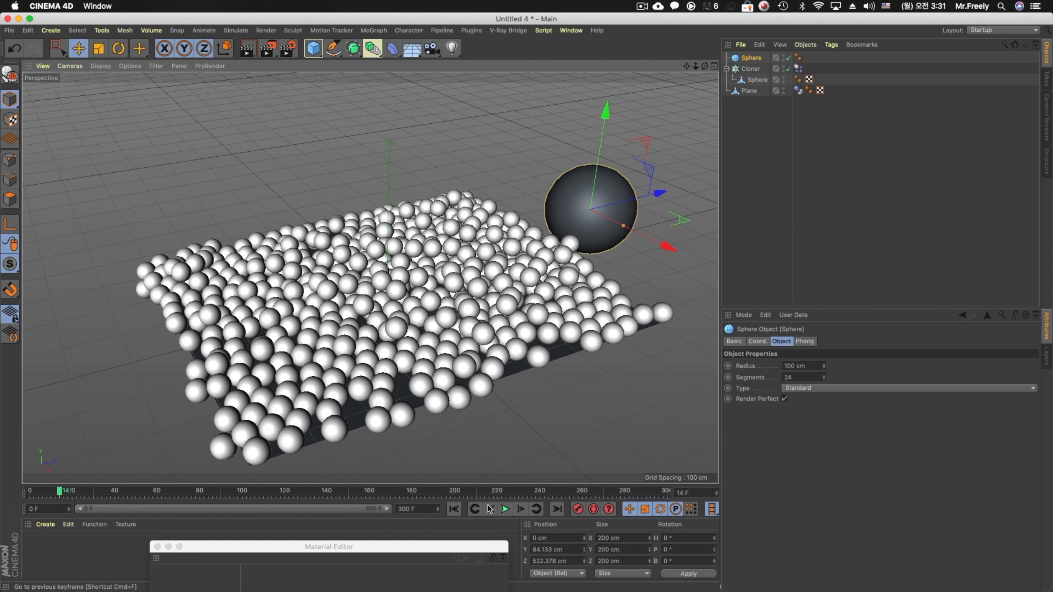
left_click(593, 508)
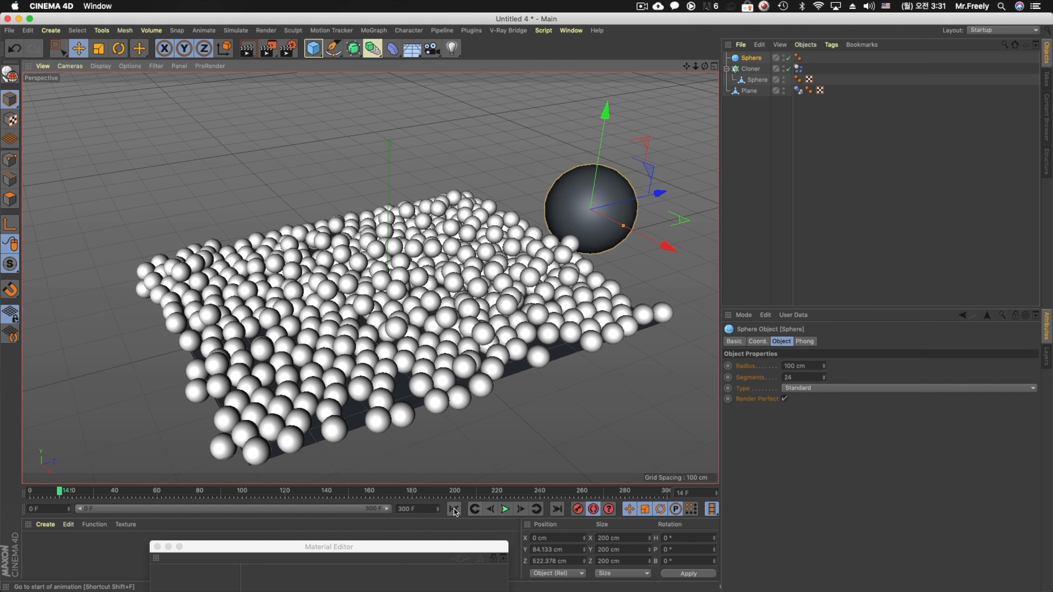
key("shift+f")
left_click_drag(163, 497, 667, 493)
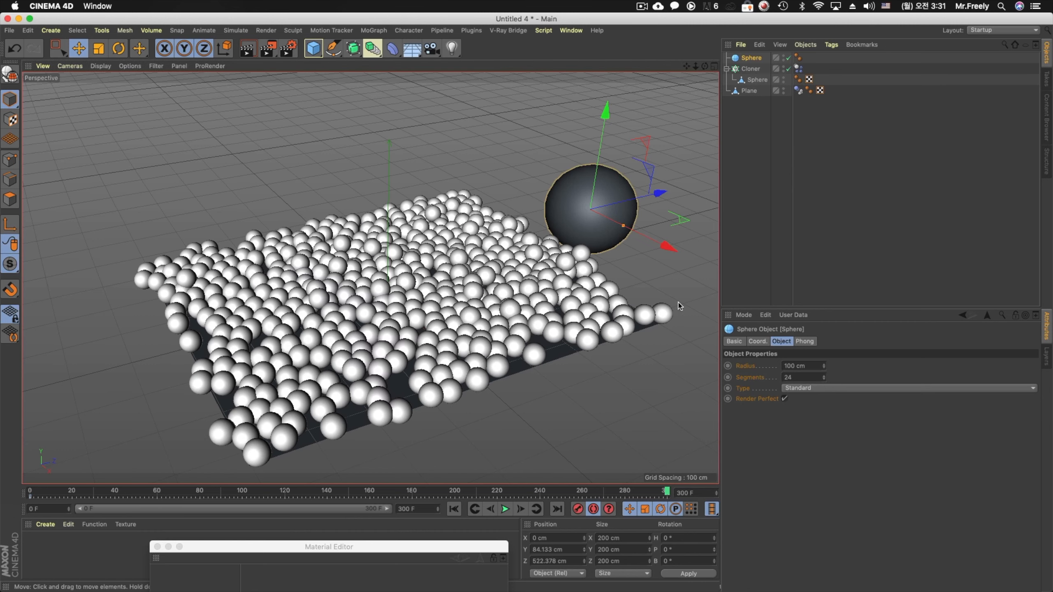
left_click_drag(658, 193, 344, 287)
middle_click_drag(344, 287, 385, 262, "alt")
mouse_move(339, 282)
left_mouse_down("alt")
mouse_move(338, 253)
mouse_move(334, 276)
left_mouse_up("alt")
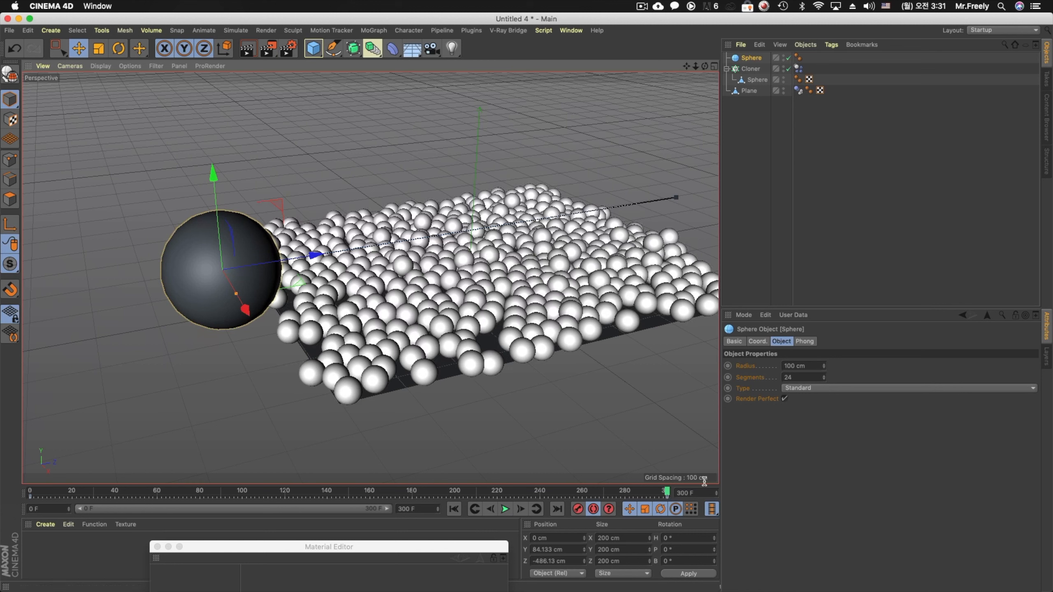
Display the shaded objects with their wireframe lines and set the large sphere's pitch rotation to 331° at frame 300
left_click(757, 341)
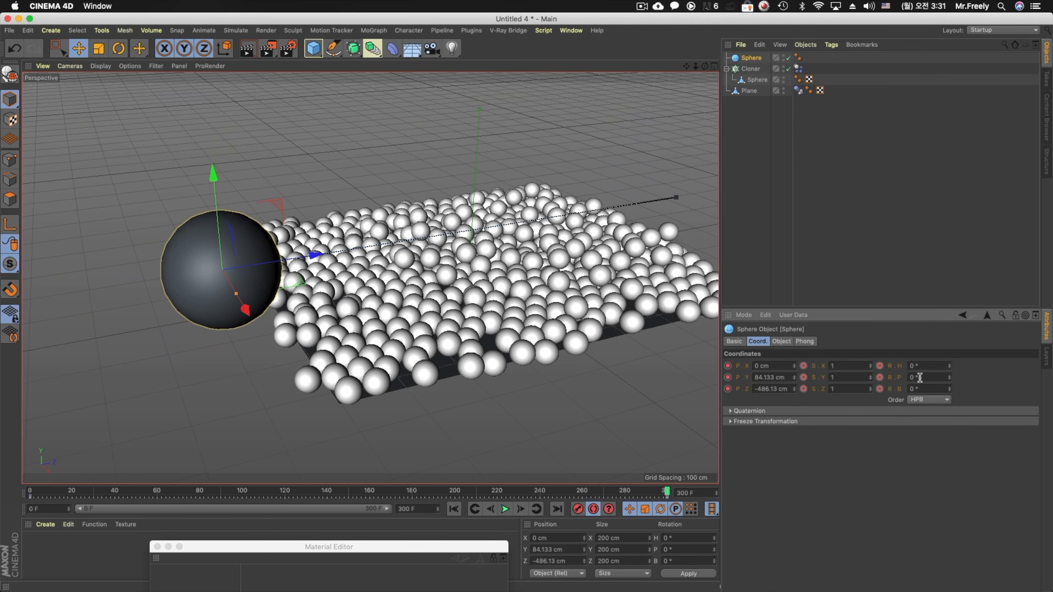
left_click(69, 66)
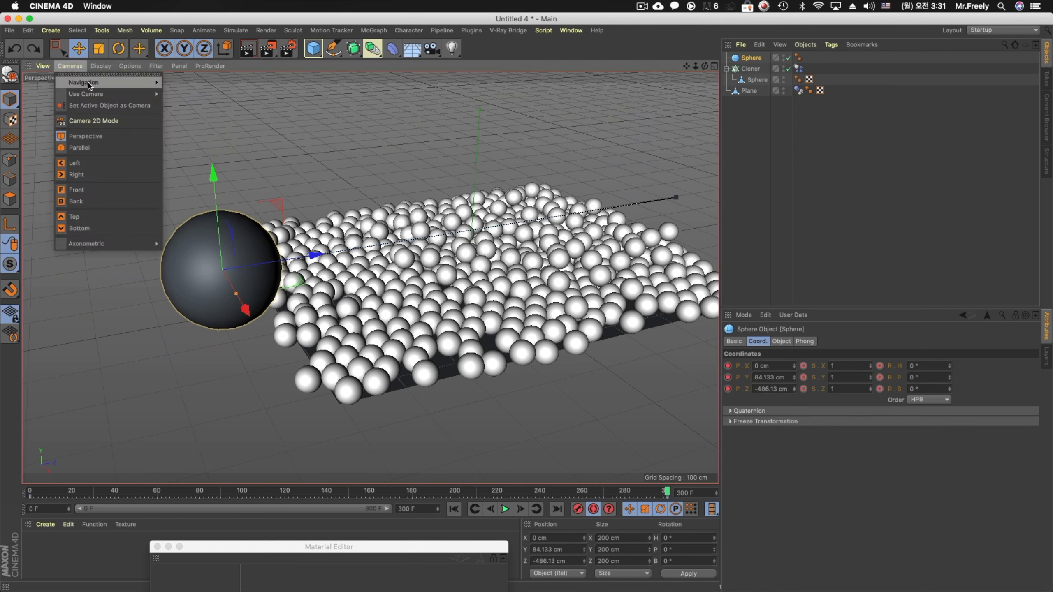
mouse_move(100, 66)
left_click(103, 95)
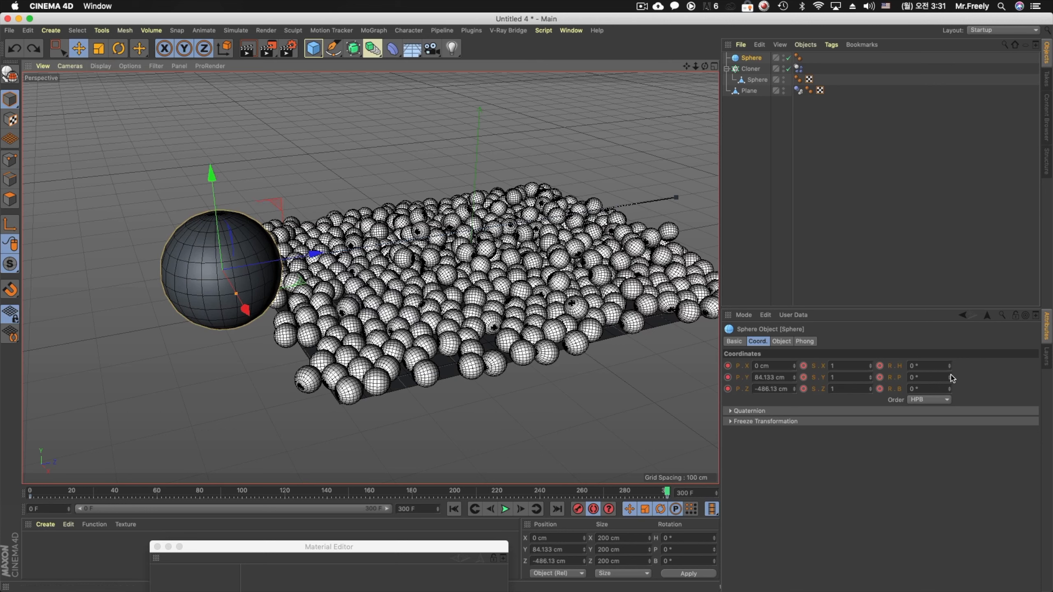
left_click_drag(952, 379, 945, 415)
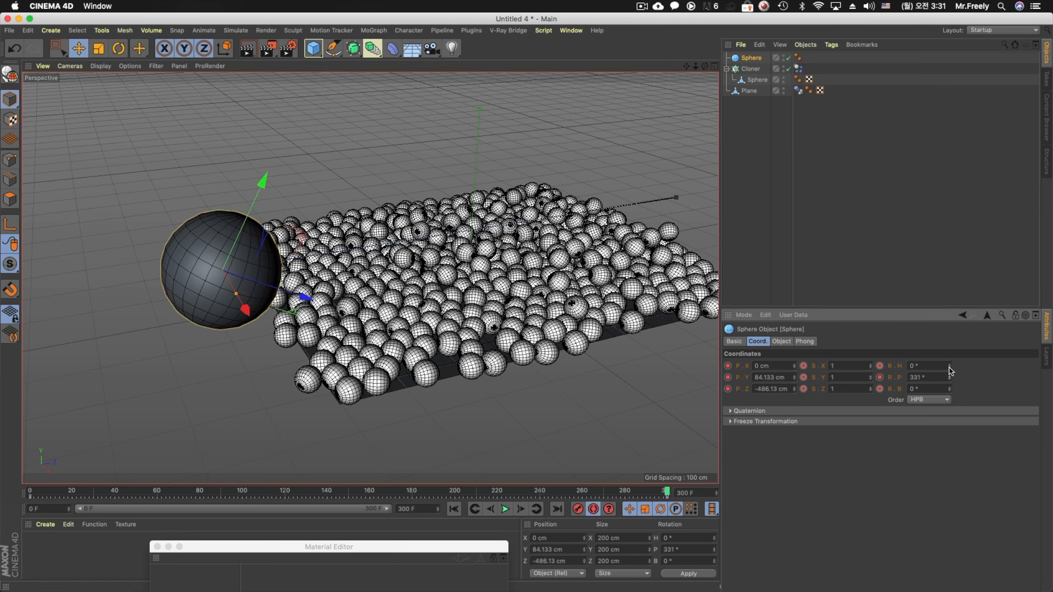
Play back the rolling animation and move the large sphere's final keyframe to frame 150
left_click(505, 509)
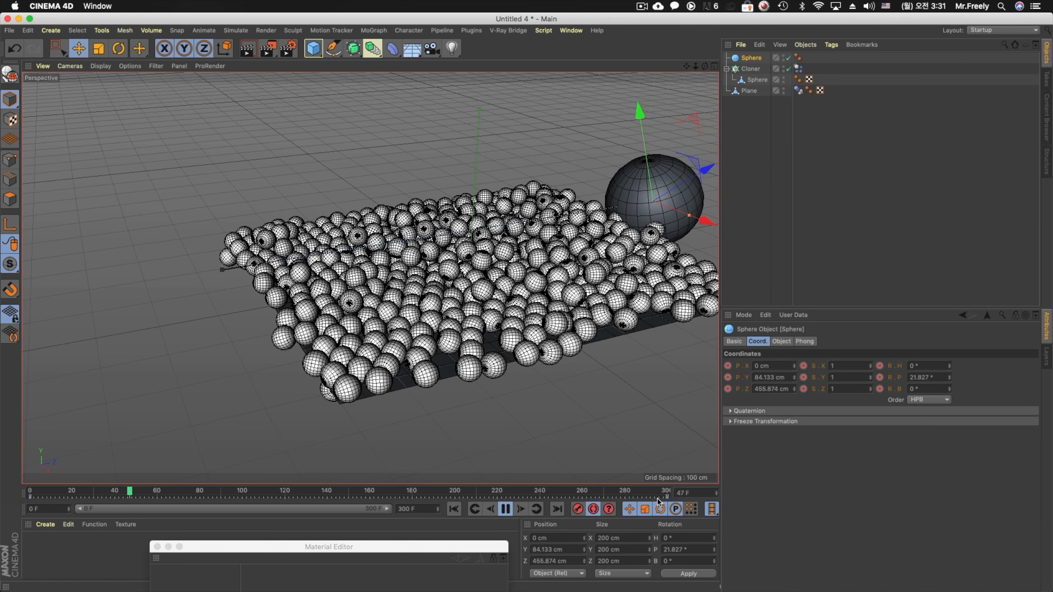
left_click(507, 510)
left_click_drag(667, 497, 346, 529)
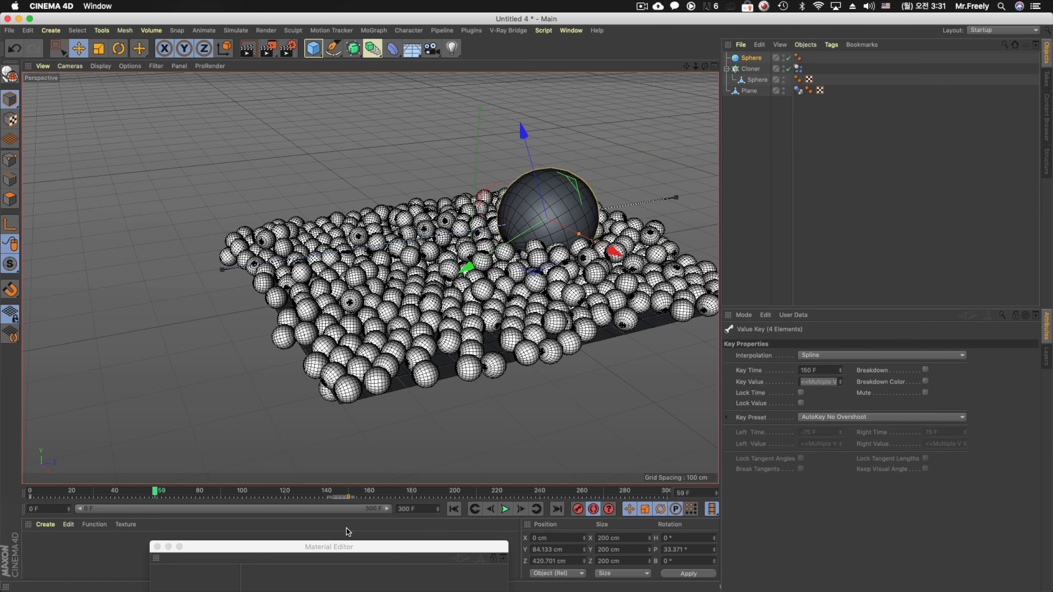
Replay the retimed animation and examine how the large sphere pushes through the clones
left_click(507, 509)
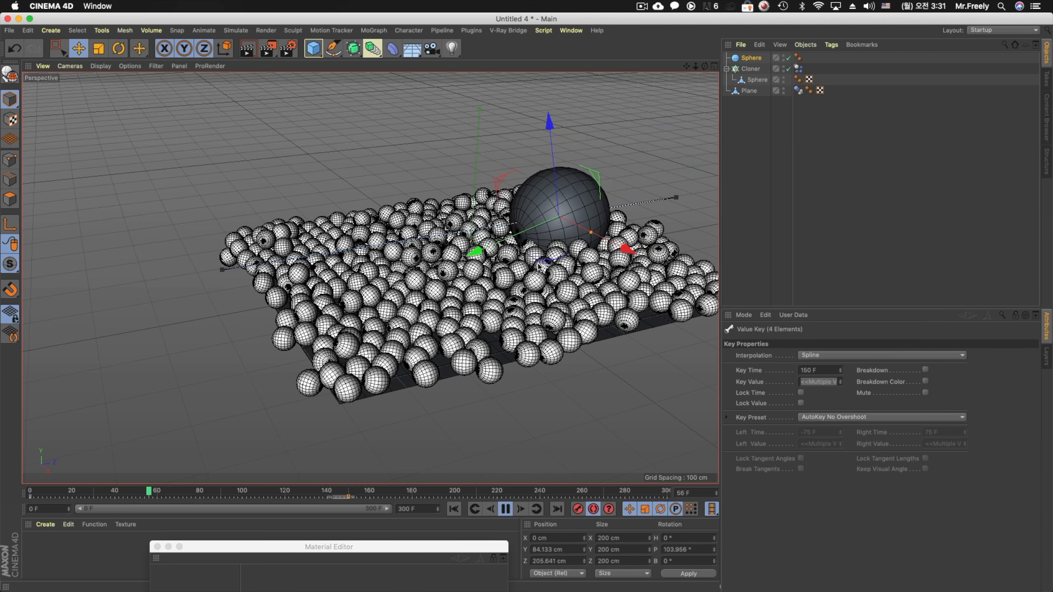
left_click(507, 508)
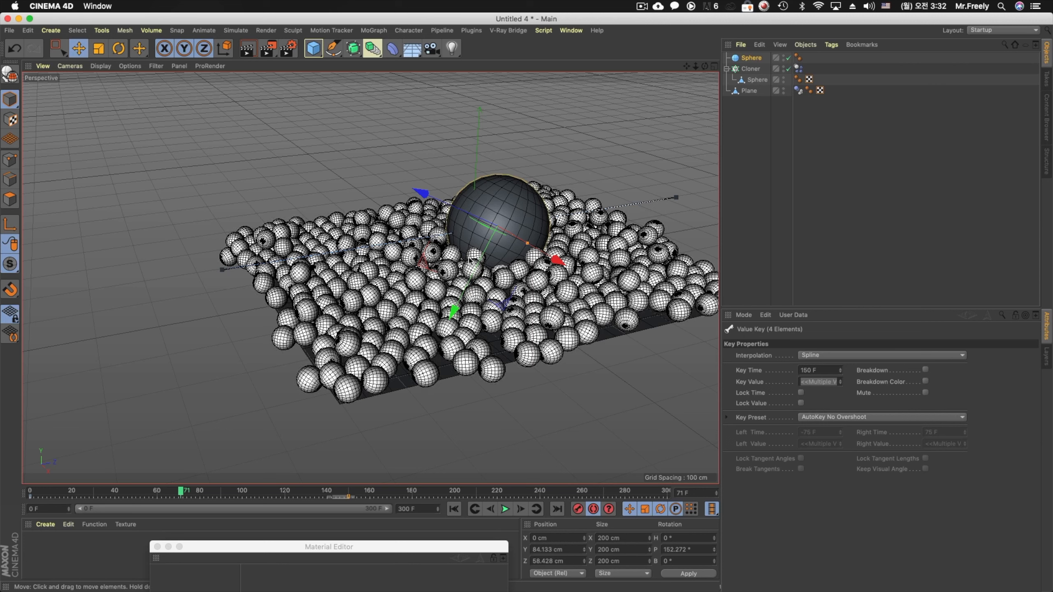
left_click(505, 510)
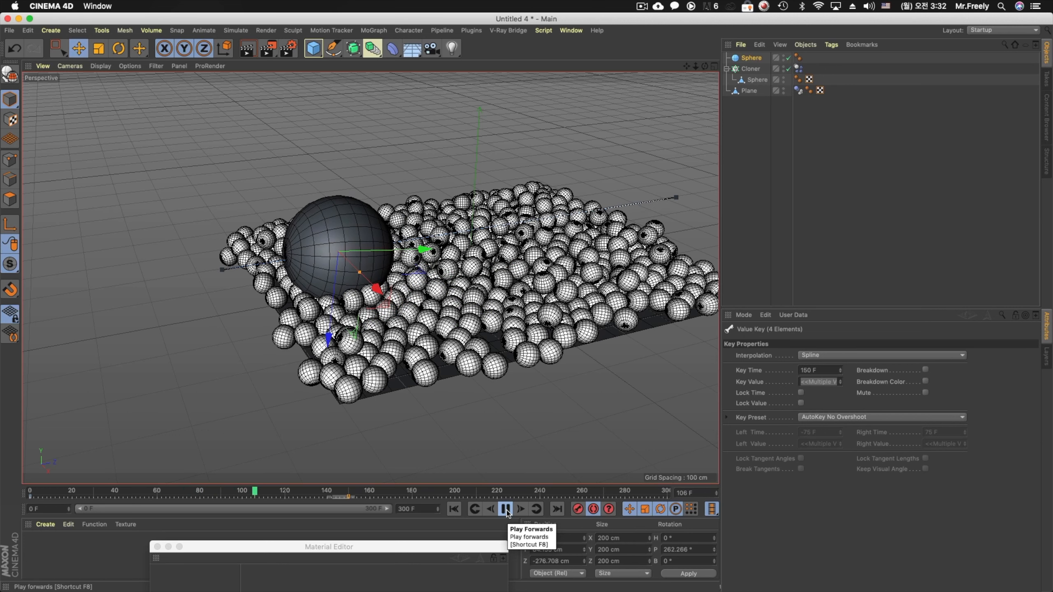
key("F8")
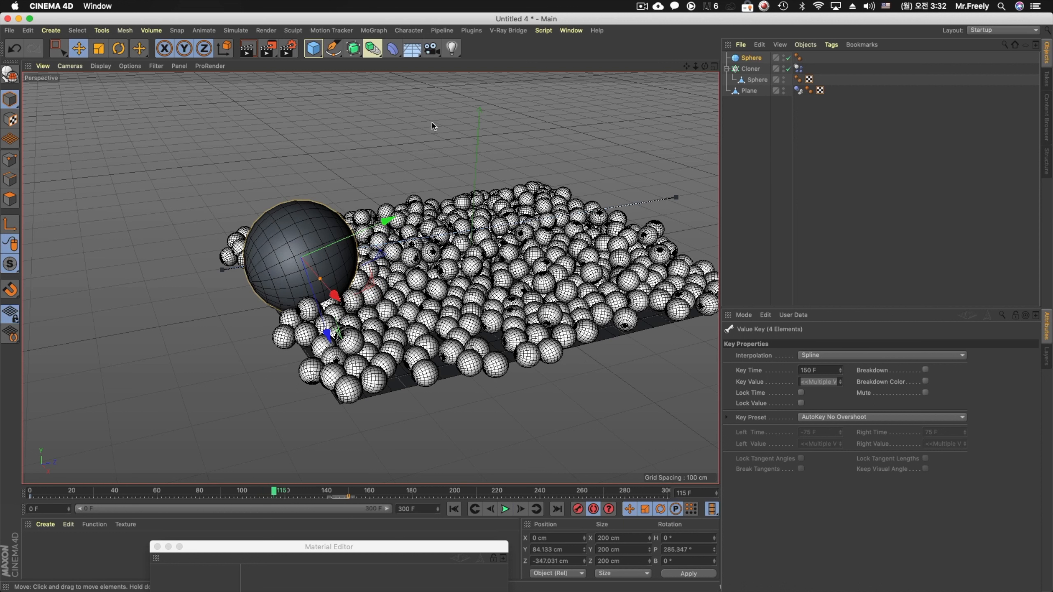
left_click(373, 30)
mouse_move(410, 46)
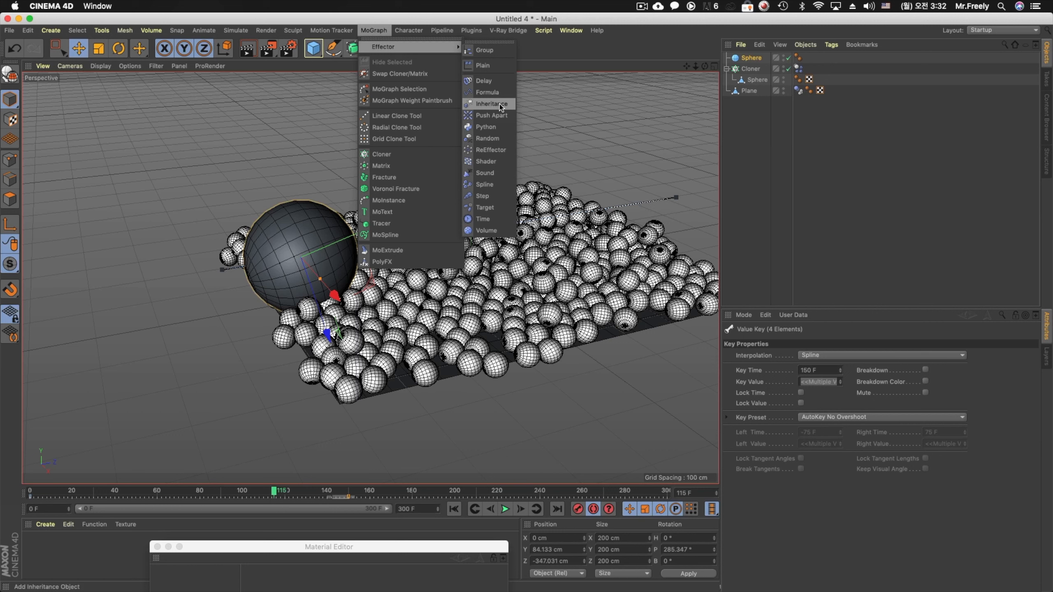
Convert the large sphere to an editable polygon object and replay the animation from the first frame
left_click(290, 231)
left_click(299, 233)
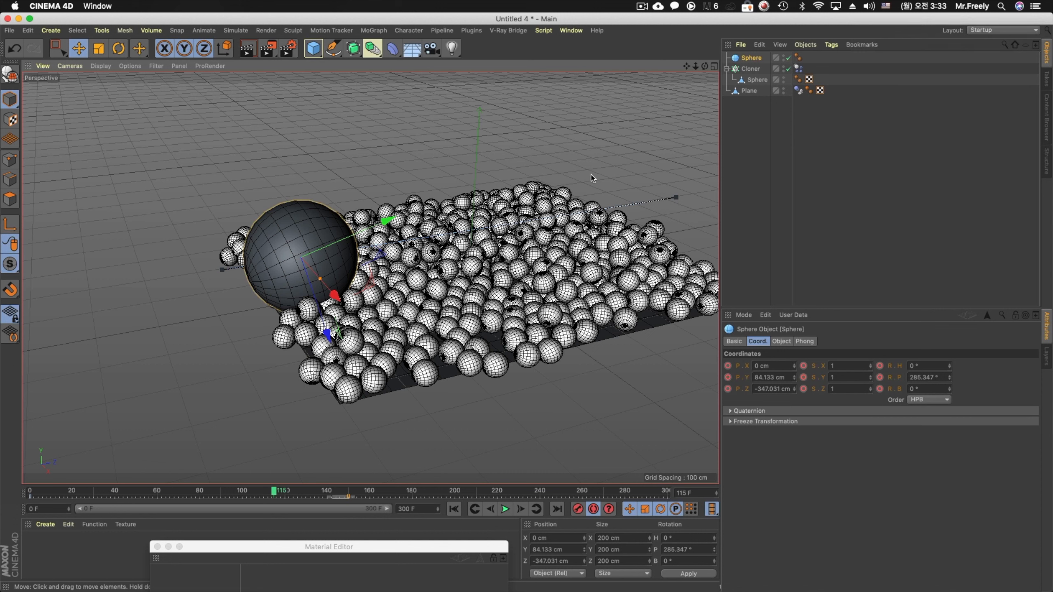
left_click(13, 79)
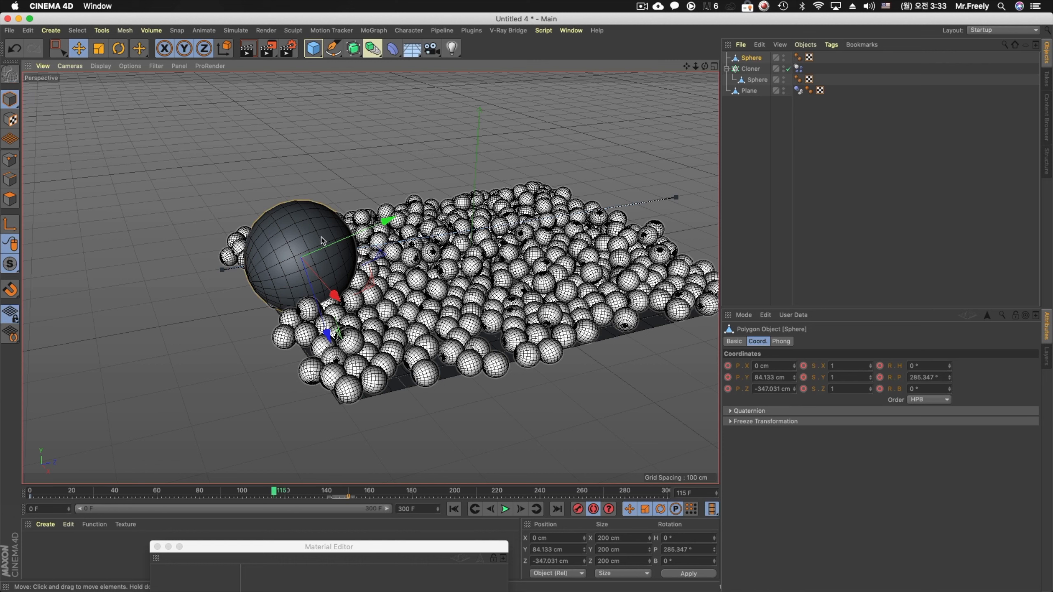
left_click_drag(271, 494, 294, 496)
left_click(456, 511)
left_click(504, 513)
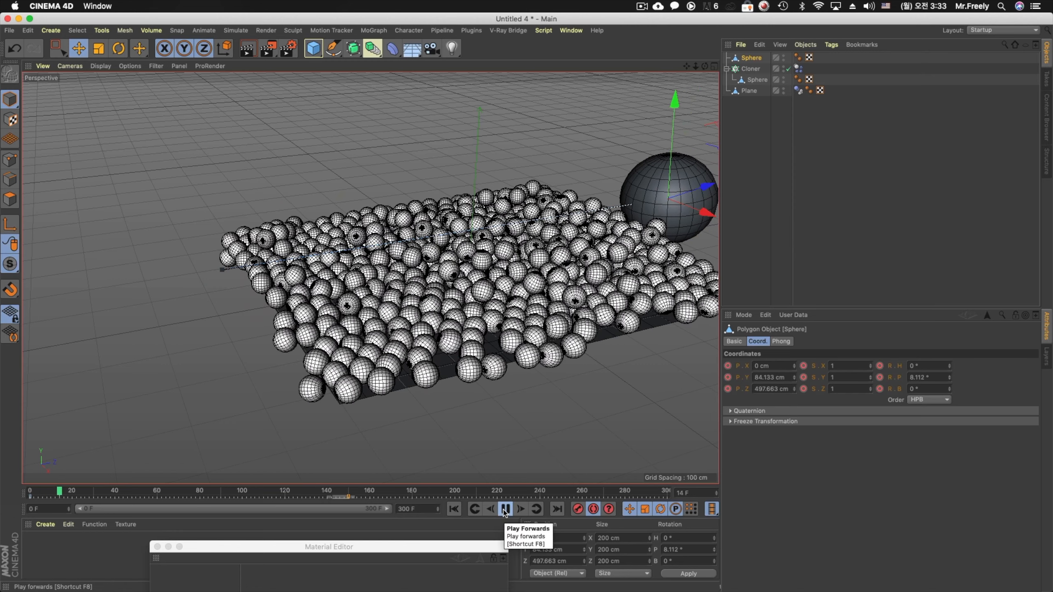
left_click(505, 512)
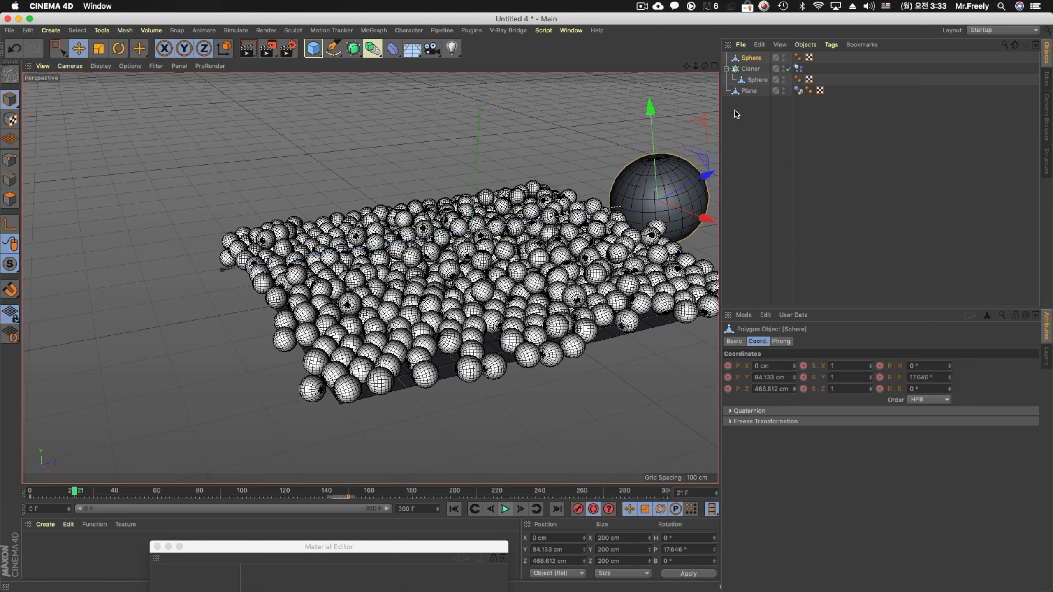
Add an XPresso tag to the large sphere and arrange the node editor so the scene stays in view
right_click(753, 62)
mouse_move(871, 66)
left_click(950, 392)
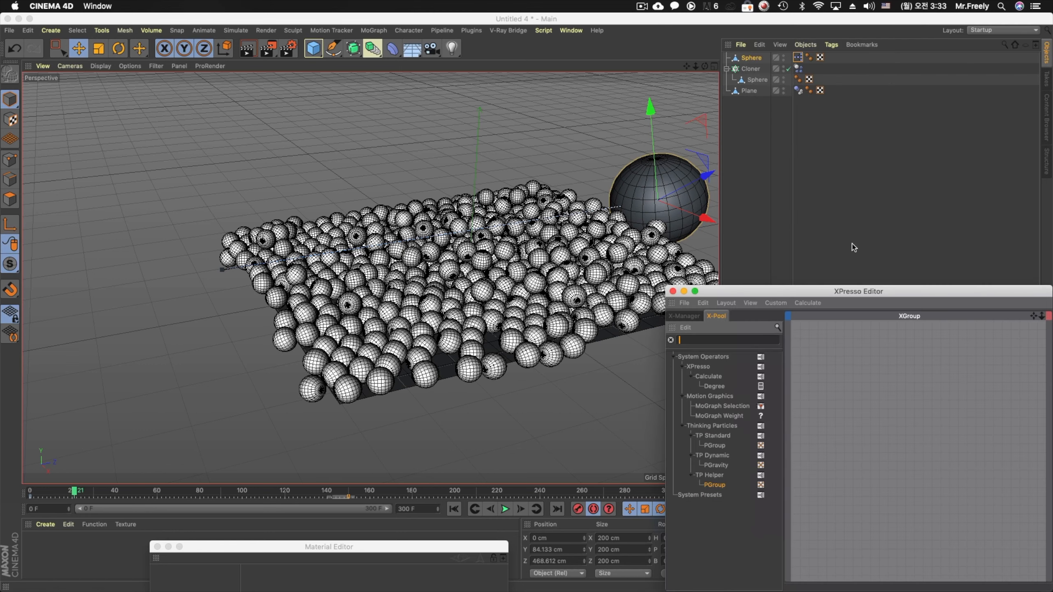
left_click_drag(832, 296, 525, 309)
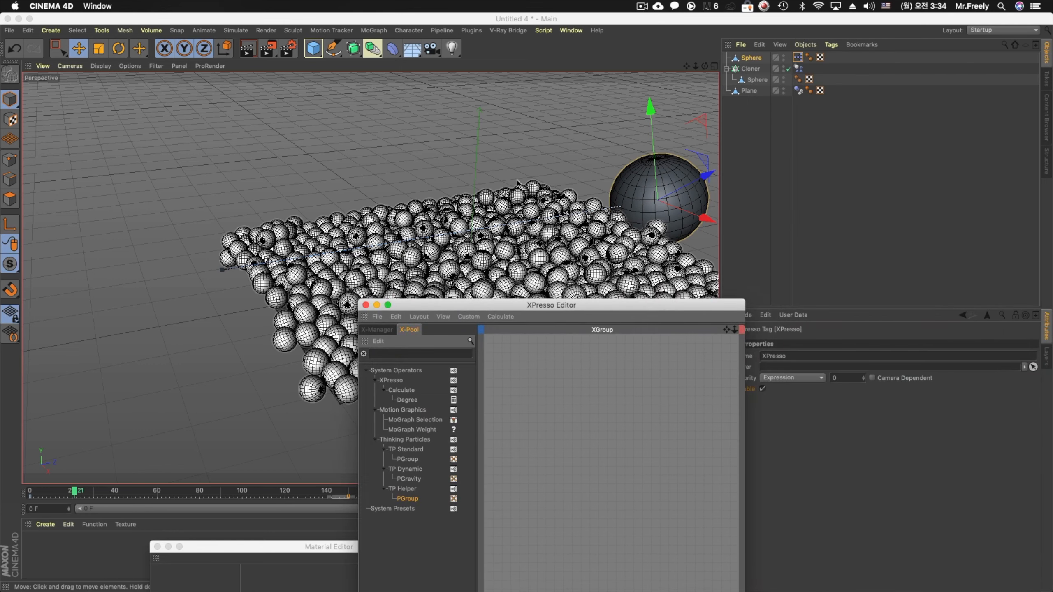
left_click_drag(687, 66, 600, 41)
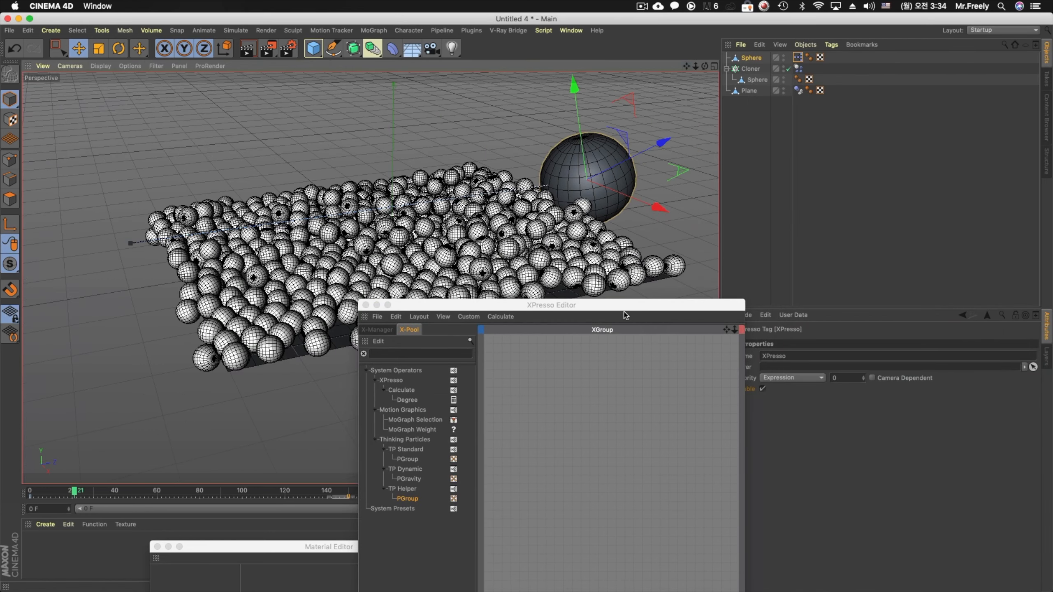
left_click_drag(625, 315, 690, 274)
Open the Thinking Particles settings and add two particle groups under All
left_click(509, 277)
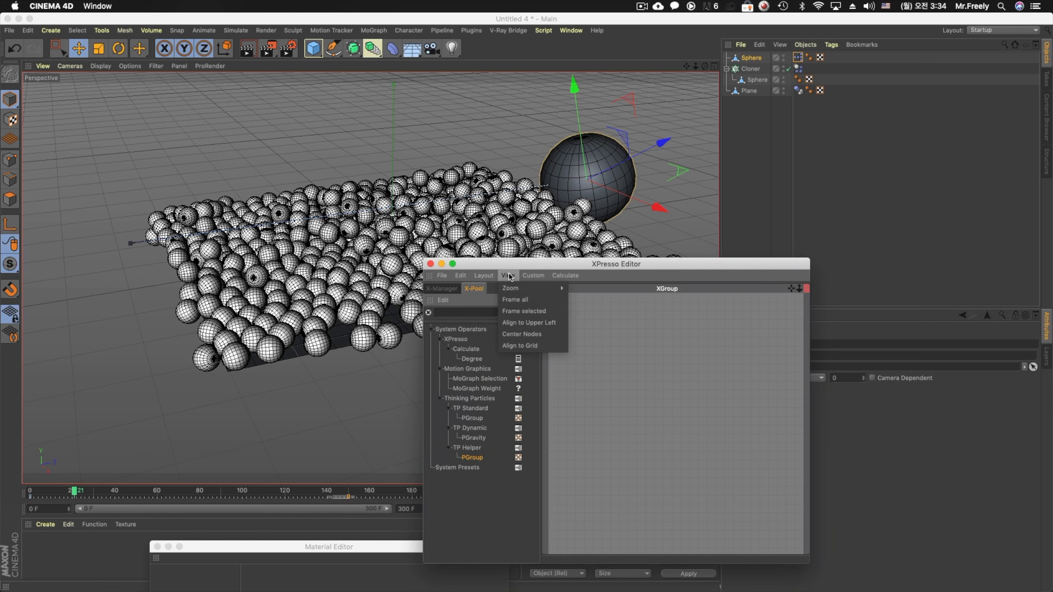
mouse_move(526, 277)
left_click(574, 311)
left_click_drag(588, 273, 350, 236)
right_click(323, 334)
left_click(333, 339)
right_click(321, 334)
left_click(333, 342)
Rename the two new particle groups "before" and "after"
left_click(333, 346)
double_click(333, 346)
type("before")
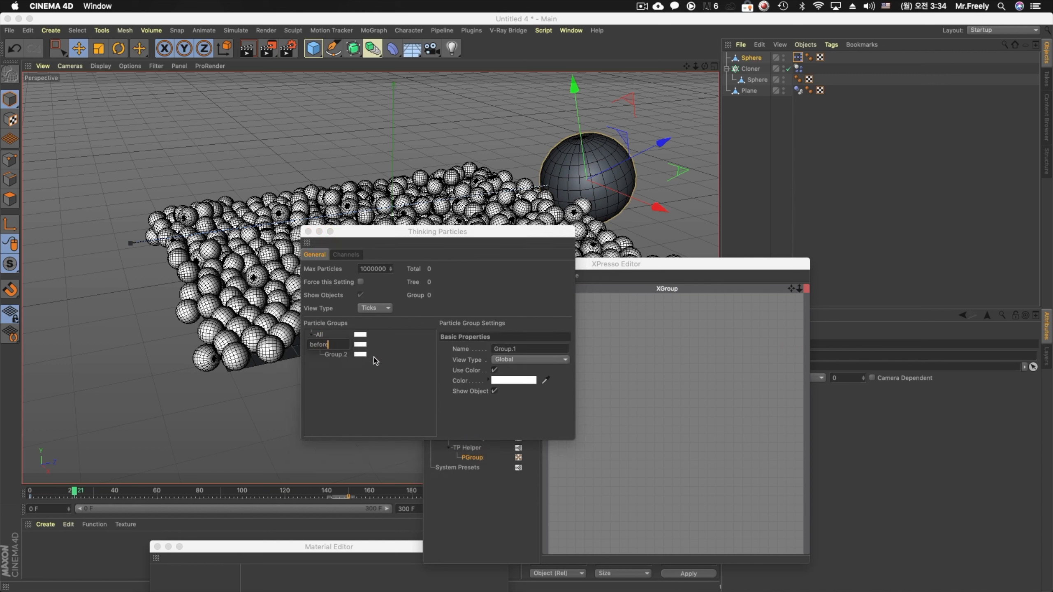
key("Return")
double_click(374, 355)
type("after")
key("Return")
Set the "before" particle group's color to blue and the "after" group's color to red
left_click(361, 345)
left_click(360, 344)
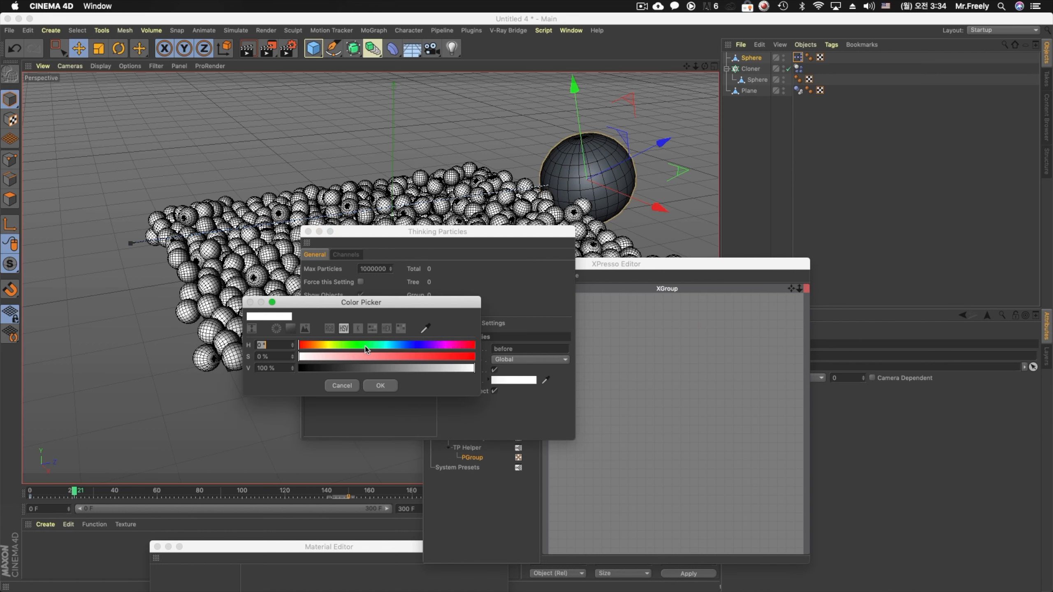
left_click(417, 347)
left_click(378, 385)
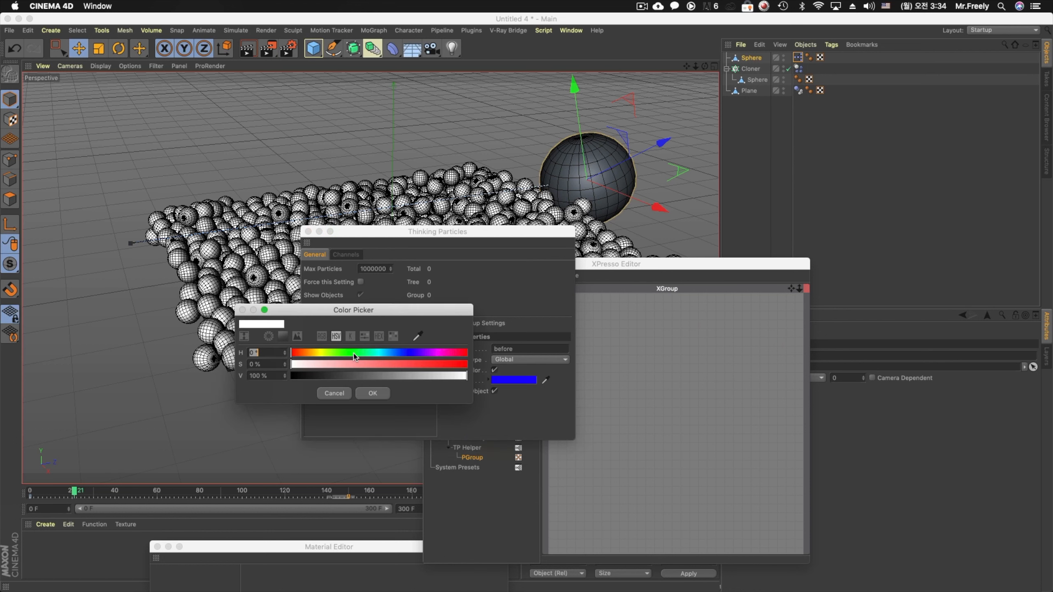
left_click_drag(354, 354, 290, 355)
left_click_drag(408, 365, 470, 365)
left_click(371, 393)
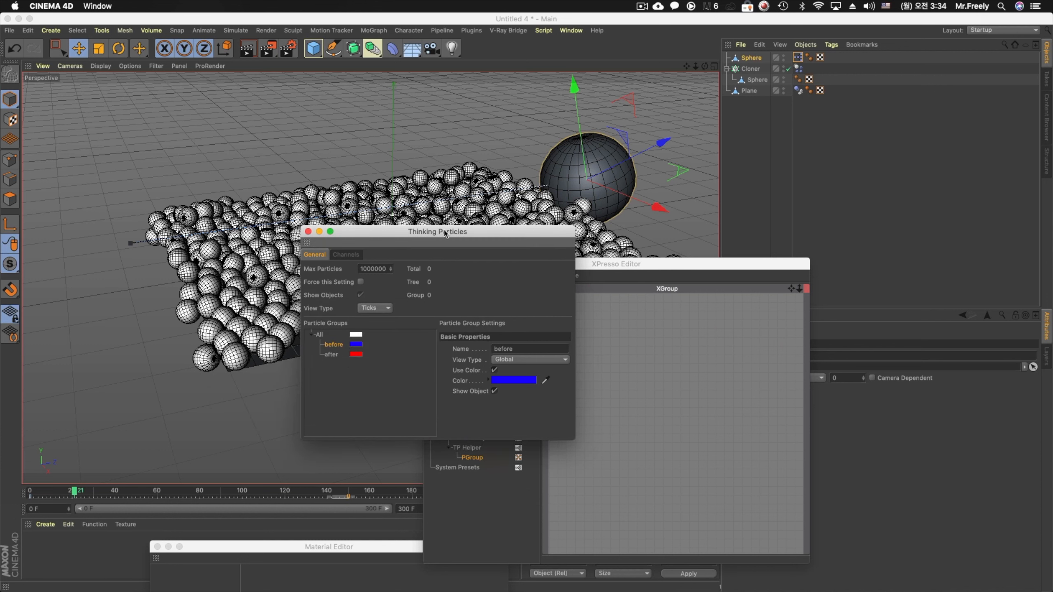
Add a Thinking Particles P Pass node to the XPresso graph and assign the "before" group to it
left_click_drag(445, 233, 285, 342)
right_click(580, 334)
left_click(667, 343)
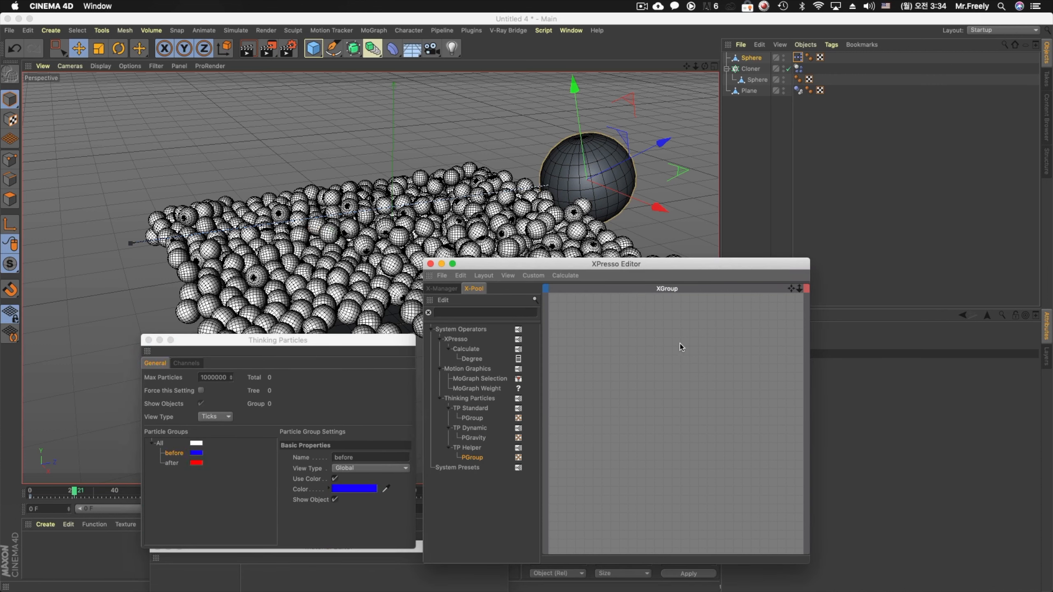
right_click(580, 332)
mouse_move(599, 338)
mouse_move(676, 382)
mouse_move(731, 382)
left_click(770, 383)
left_click_drag(176, 454, 619, 356)
left_click_drag(590, 331, 596, 344)
left_click_drag(633, 264, 515, 265)
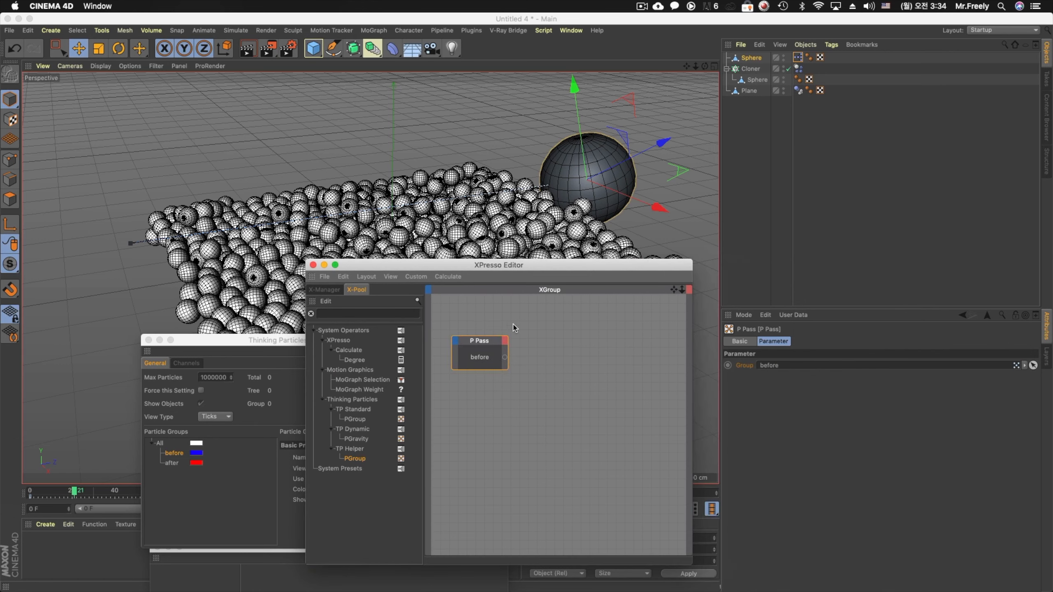
Add a PDeflector node beside P Pass and connect the P Pass output to its particle input
right_click(535, 334)
mouse_move(614, 380)
mouse_move(668, 425)
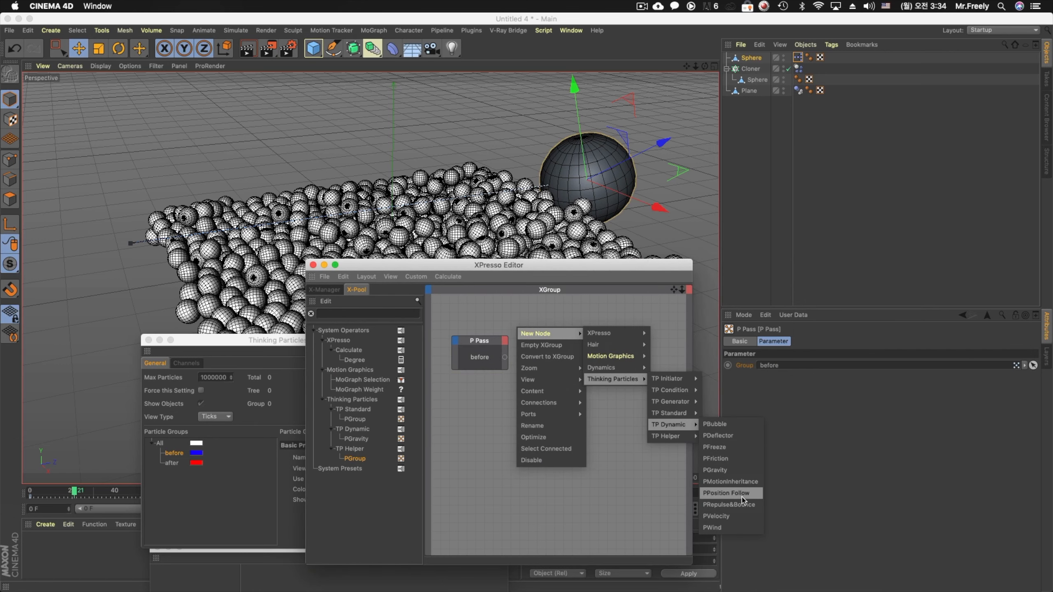
left_click(738, 435)
left_click_drag(517, 324, 573, 335)
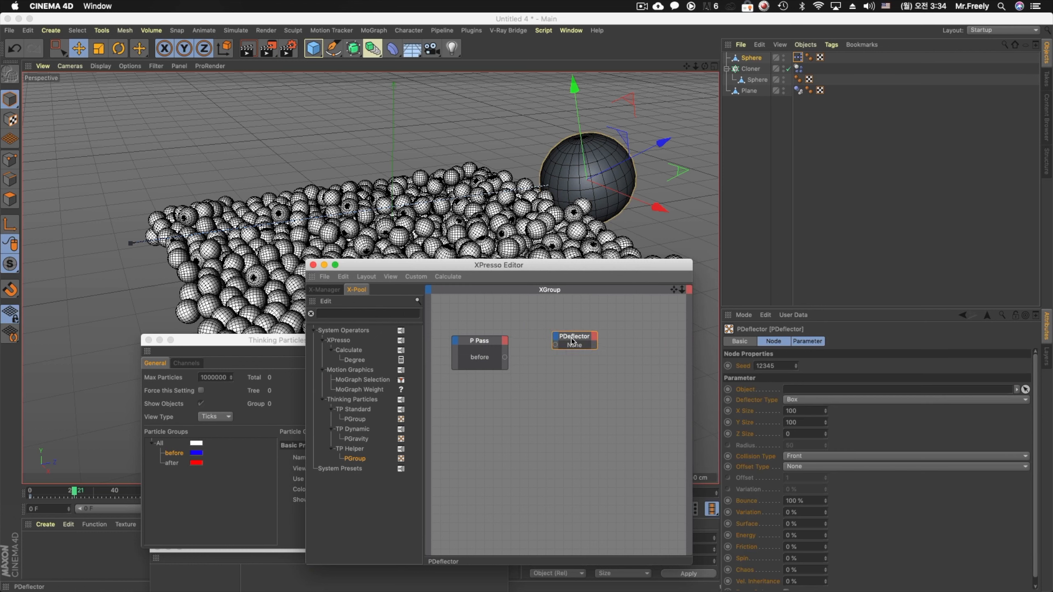
left_click_drag(506, 359, 556, 345)
left_click_drag(551, 268, 573, 210)
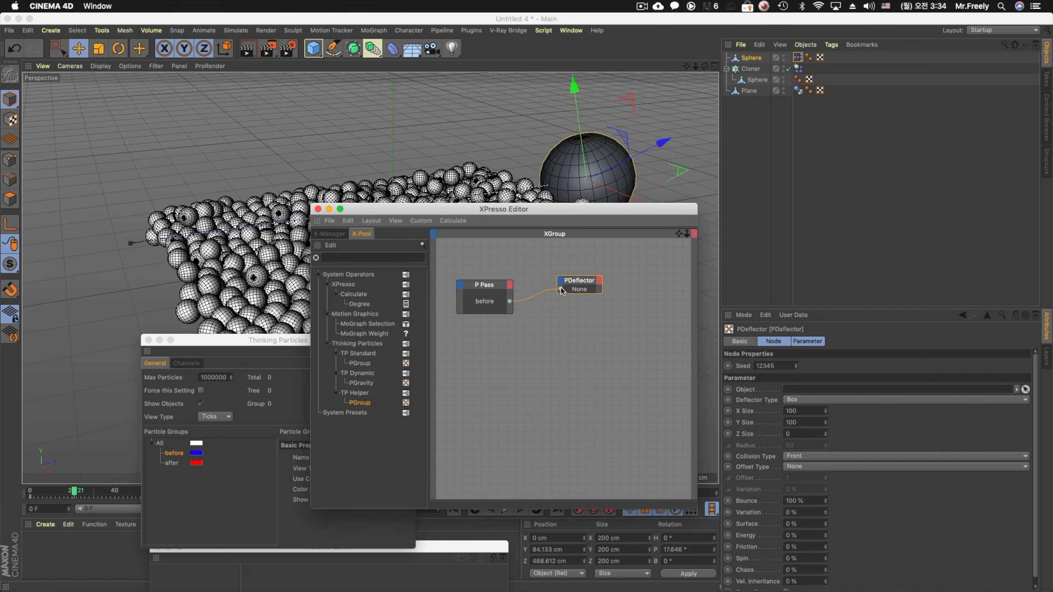
Set the PDeflector's type to Object, assign the large sphere as its object, and choose the Two Side collision type
left_click(808, 405)
left_click(810, 433)
left_click_drag(751, 58, 826, 390)
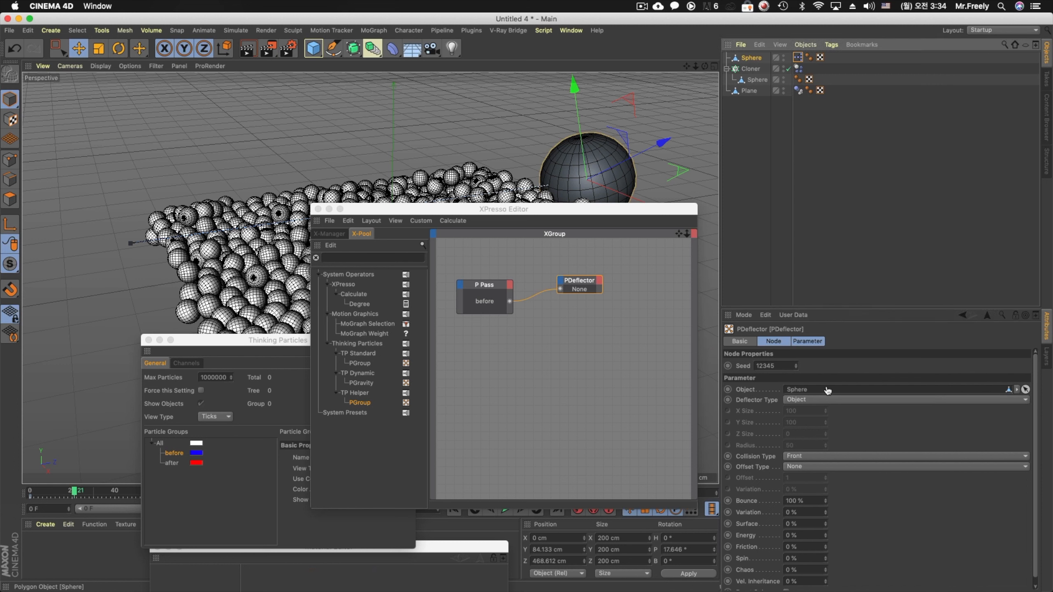
left_click(800, 457)
left_click(814, 488)
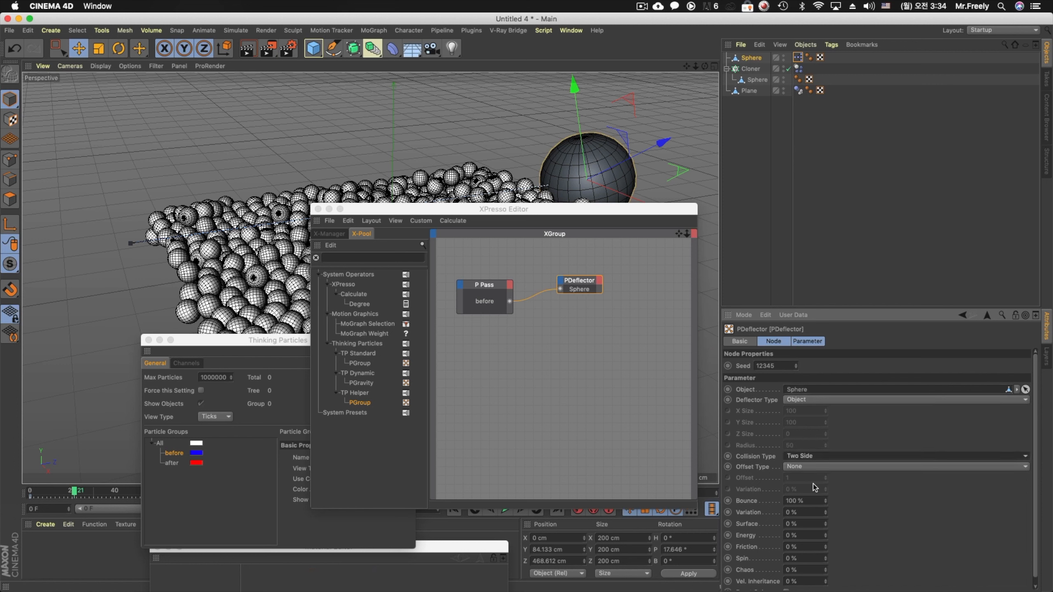
scroll(861, 510, "down", 1)
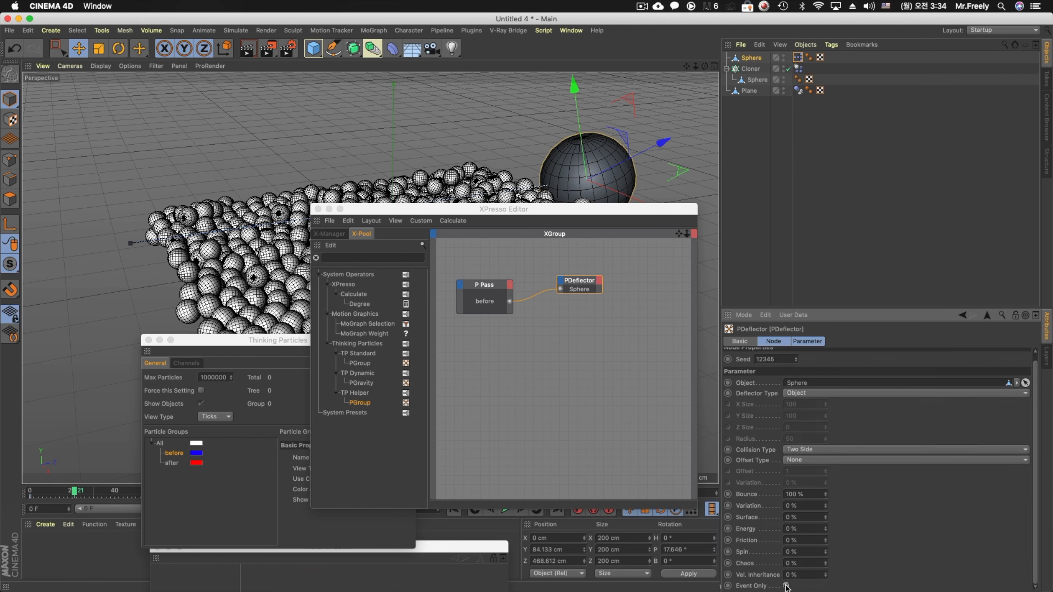
mouse_move(581, 284)
left_mouse_down()
mouse_move(615, 296)
mouse_move(575, 269)
left_mouse_up()
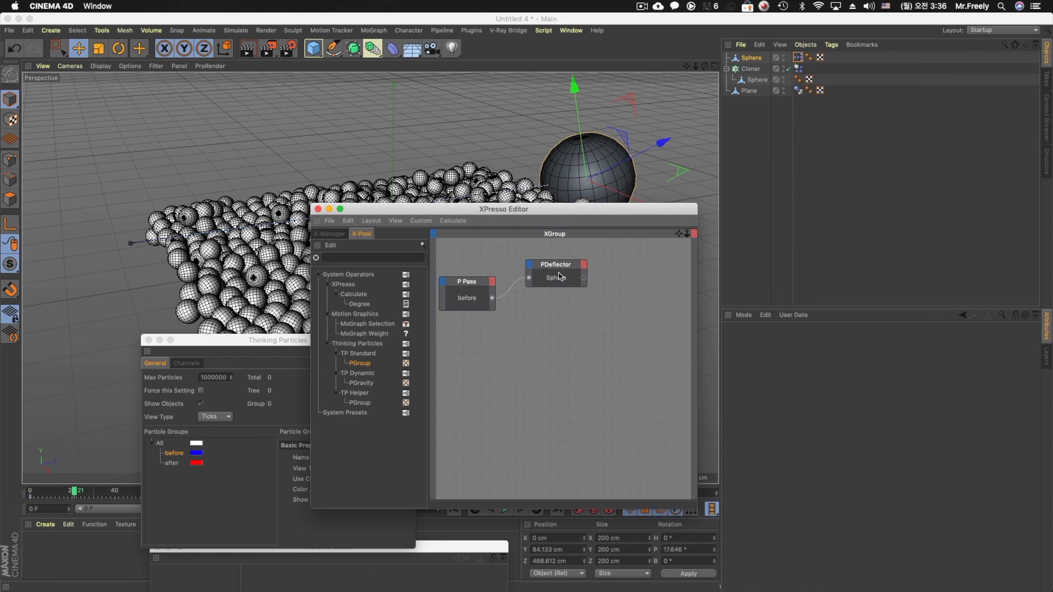
Add a PSetData node beside PDeflector and connect the P Pass output to its Particle input
left_click(559, 273)
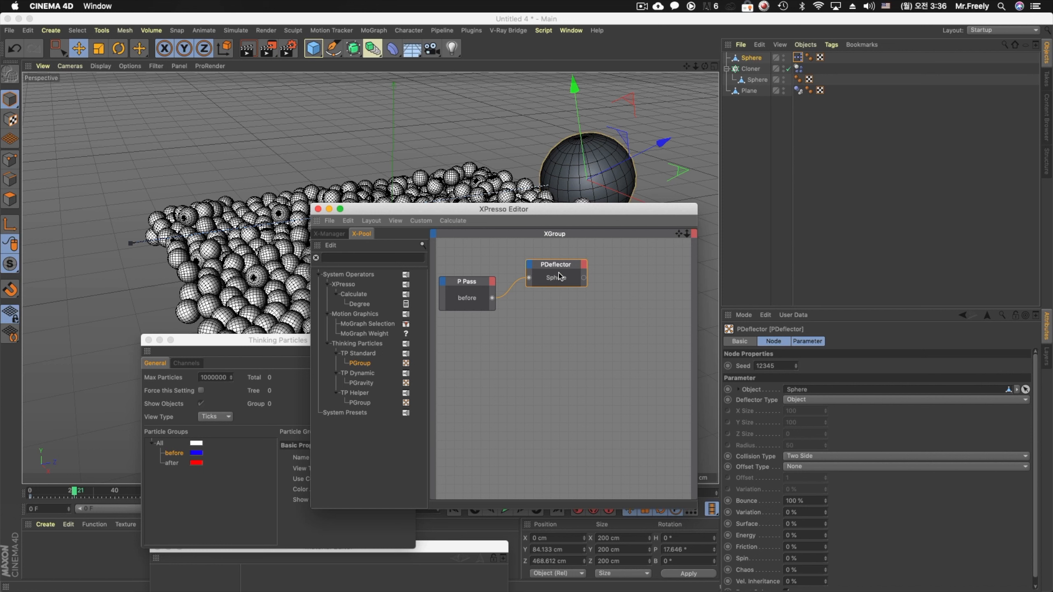
left_click_drag(560, 277, 565, 281)
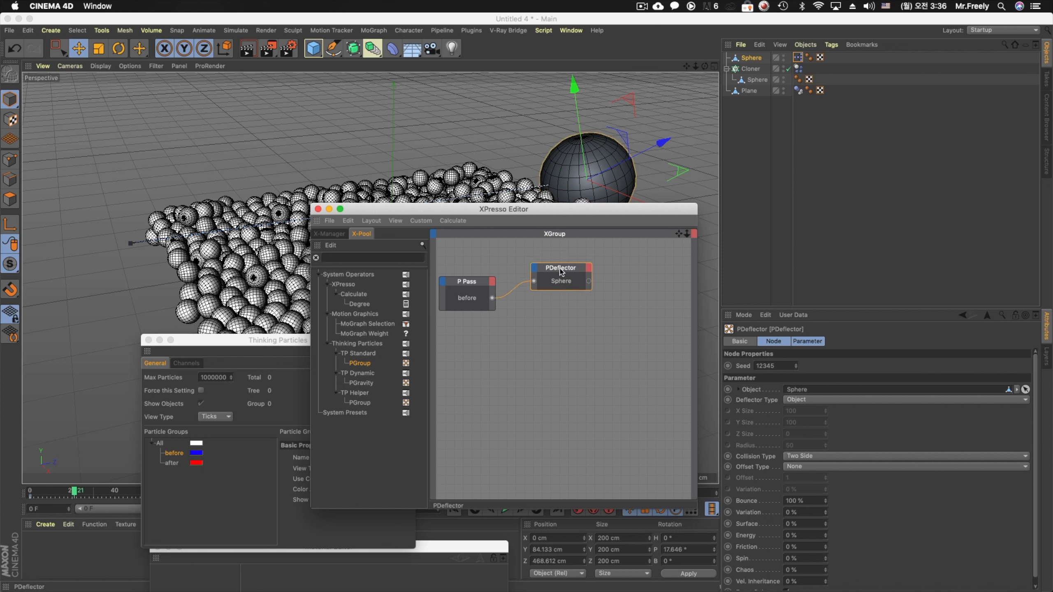
right_click(598, 288)
mouse_move(622, 295)
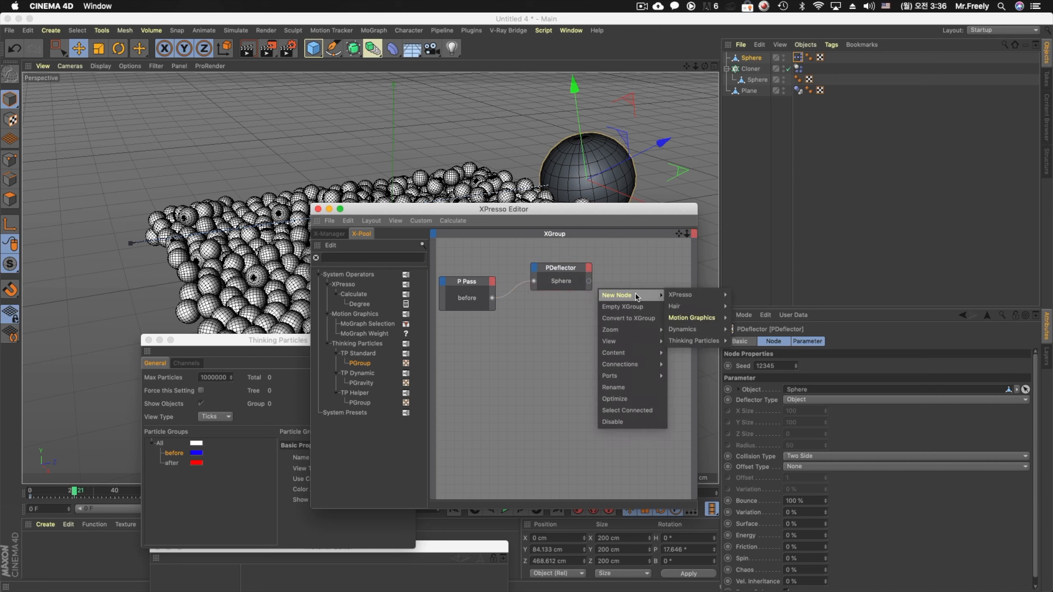
mouse_move(696, 341)
mouse_move(750, 374)
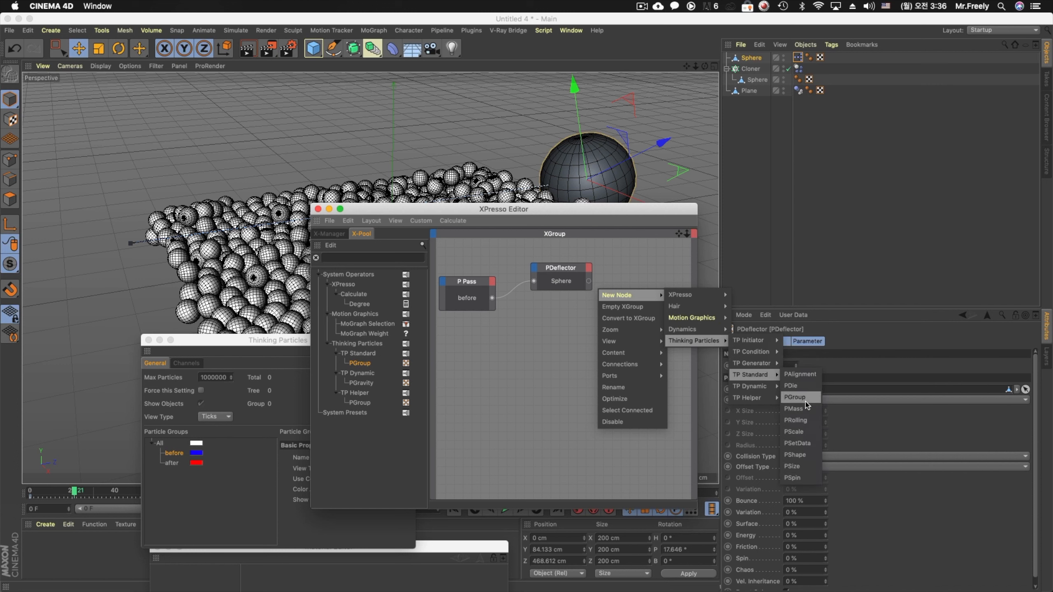
left_click(807, 442)
left_click_drag(599, 286, 674, 346)
left_click_drag(633, 286, 643, 291)
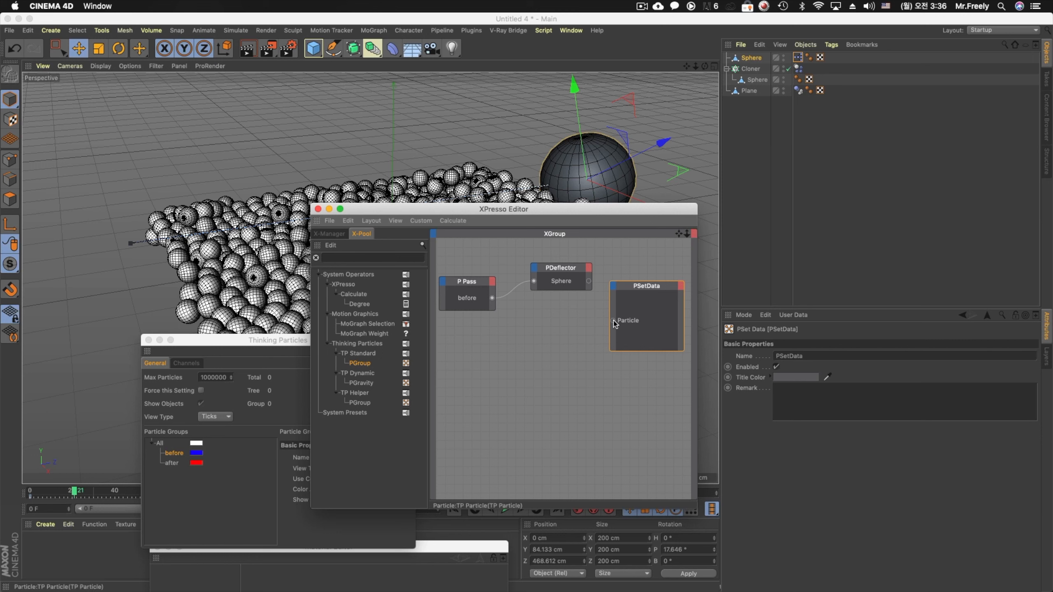
left_click_drag(492, 298, 614, 322)
left_click_drag(475, 286, 474, 300)
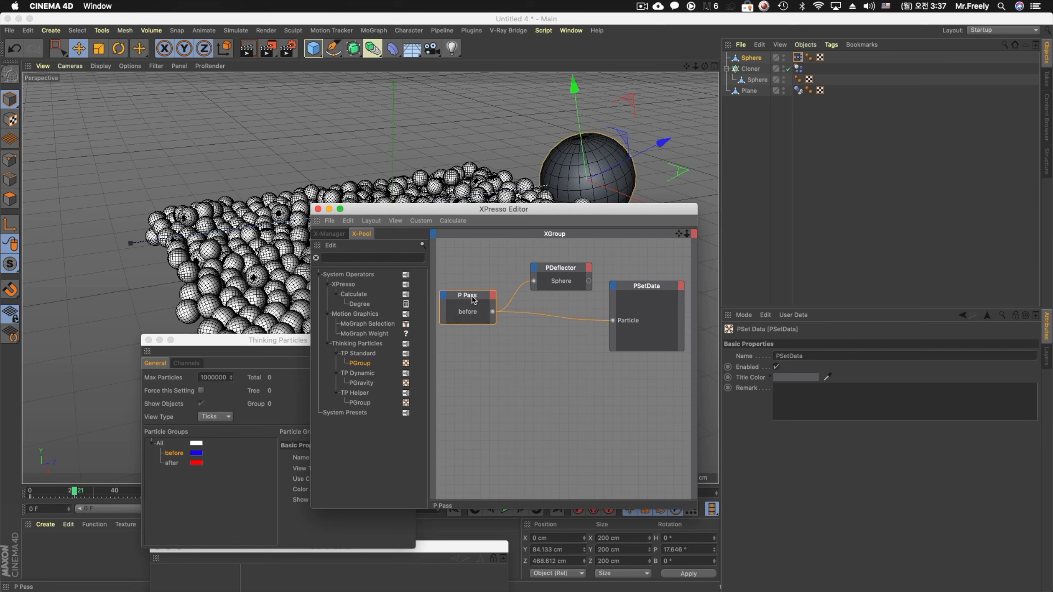
left_click_drag(526, 211, 397, 322)
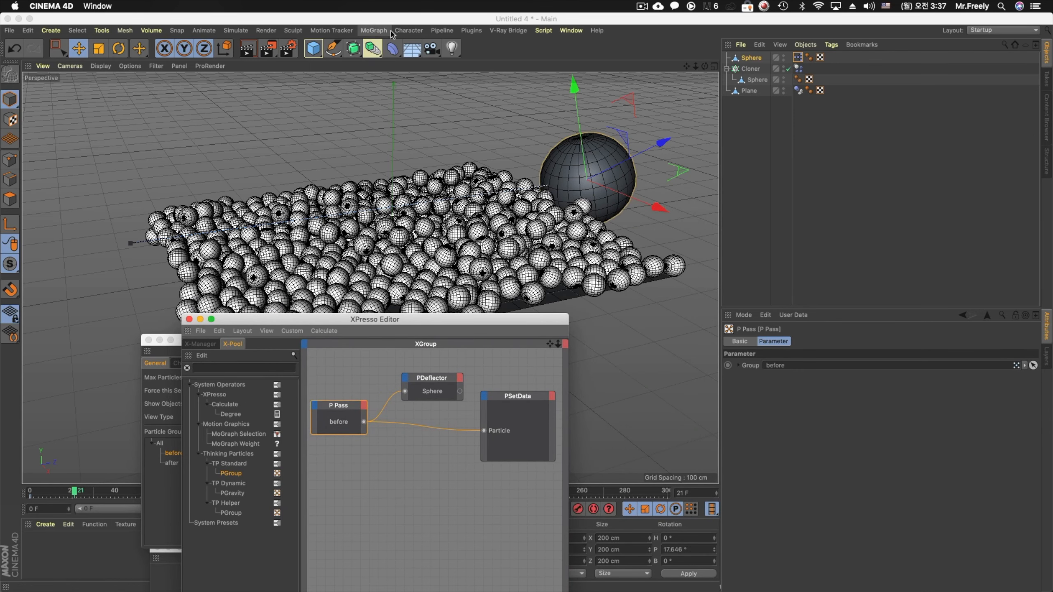
left_click(371, 32)
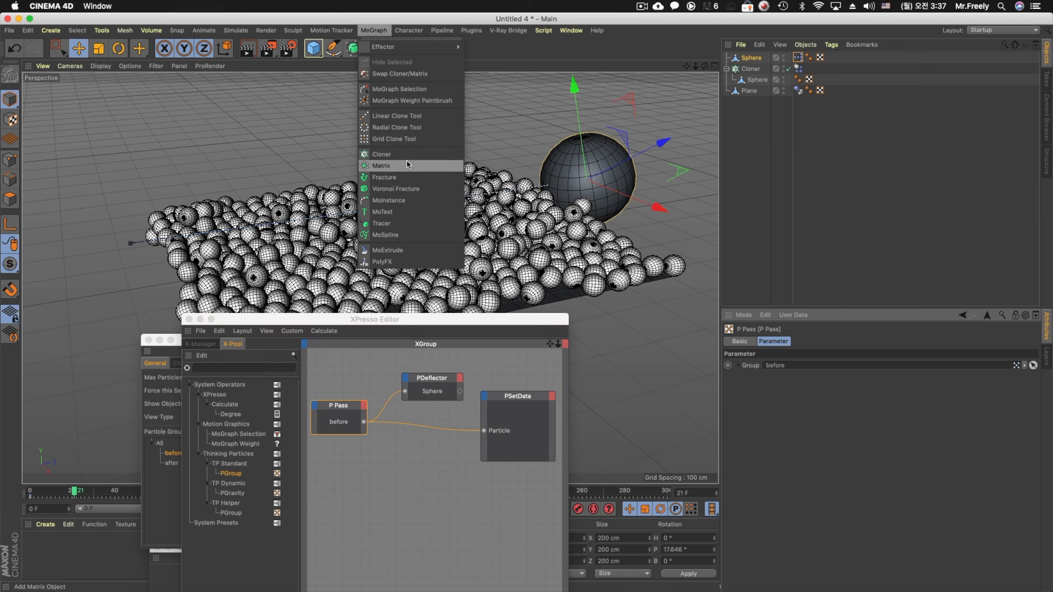
left_click(363, 351)
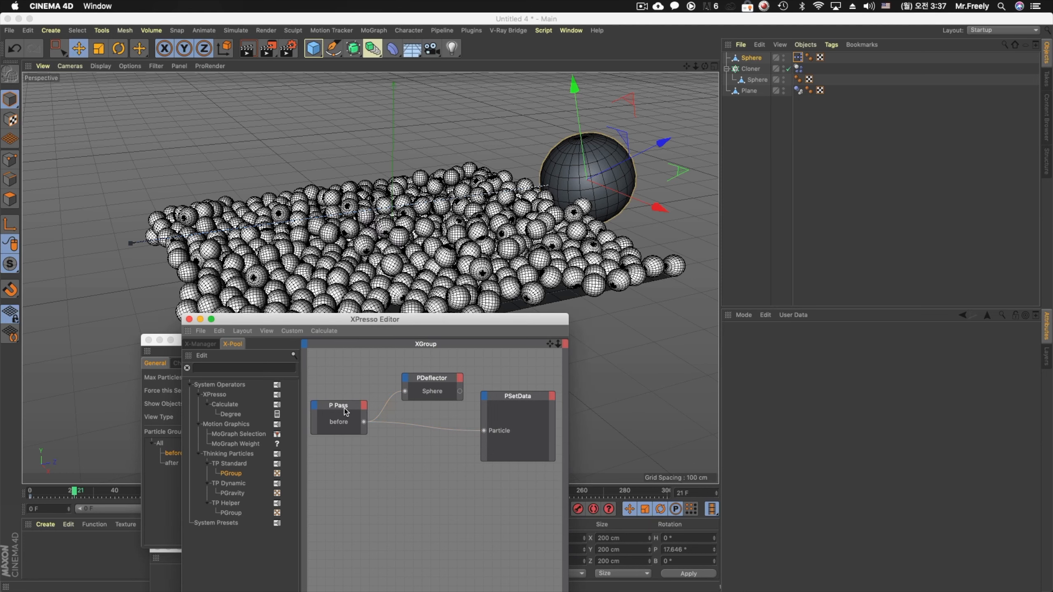
Shift the P Pass node slightly down and move the XPresso Editor and Thinking Particles windows apart
left_click_drag(348, 409, 346, 421)
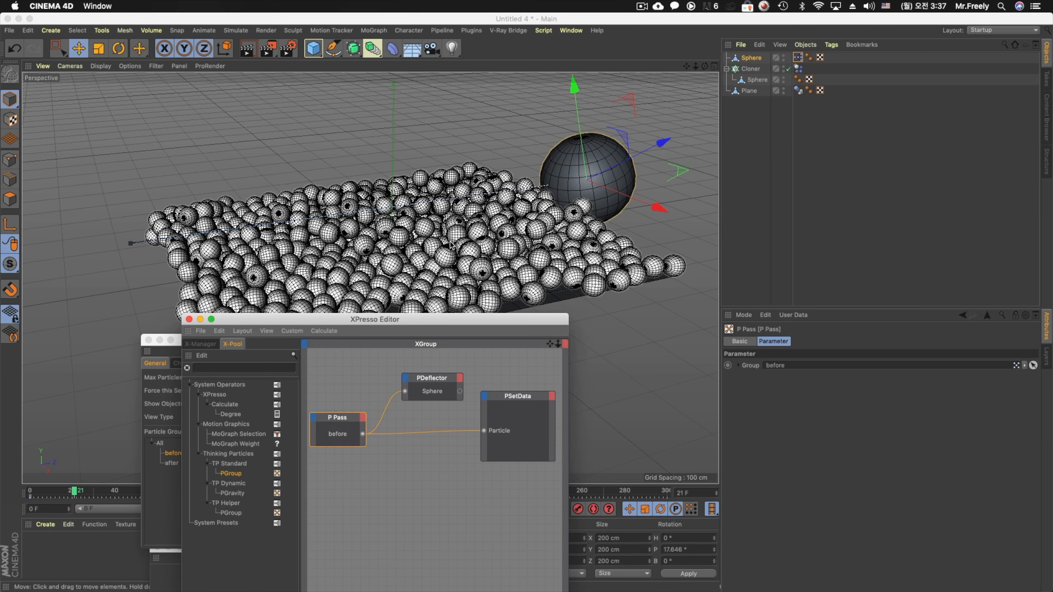
left_click_drag(436, 320, 496, 341)
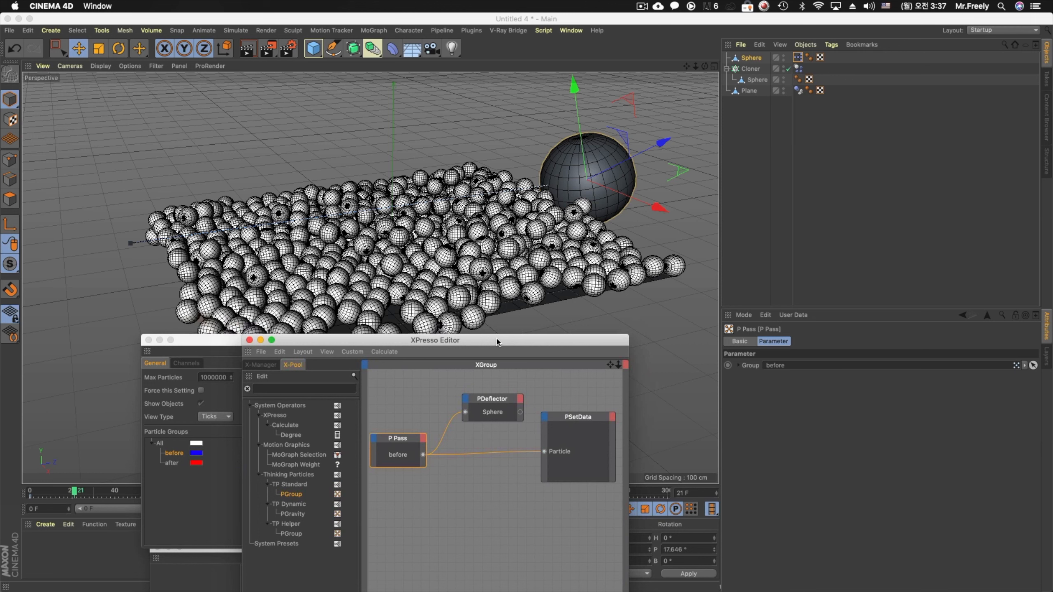
left_click_drag(337, 349, 496, 343)
left_click_drag(305, 341, 257, 380)
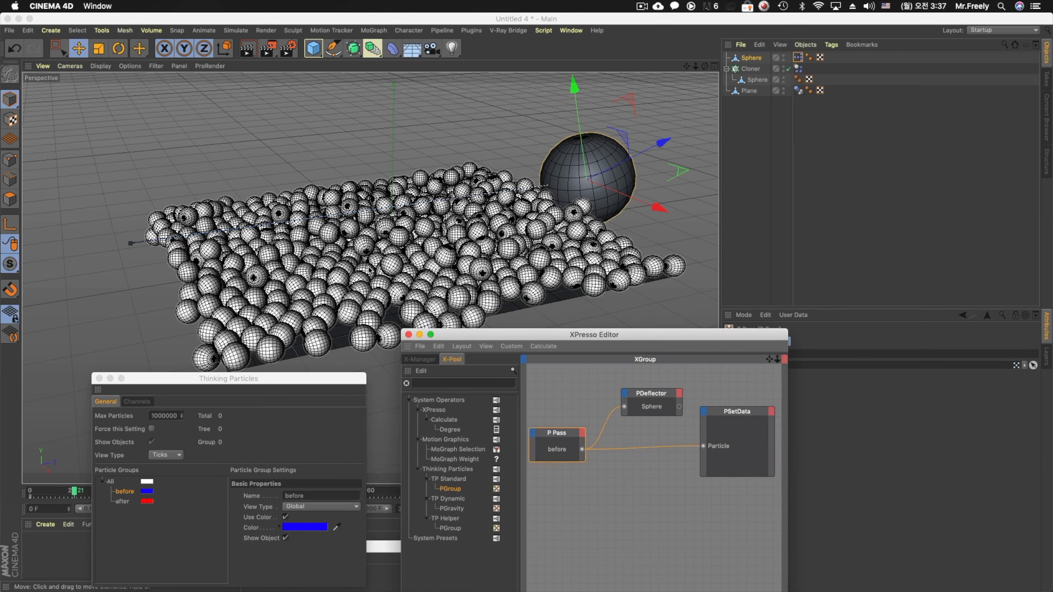
With the Cloner disabled, live-select an irregular patch of polygons through the middle of the plane in top view and store it as a polygon selection
left_click(751, 91)
left_click(10, 199)
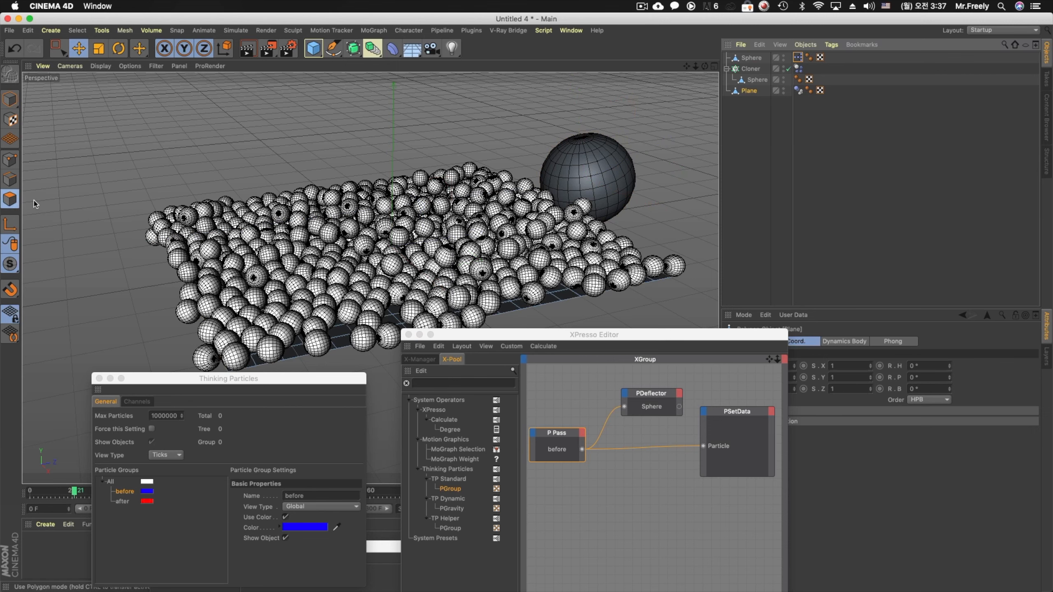
left_click_drag(58, 49, 134, 67)
key("F2")
scroll(486, 205, "down", 10)
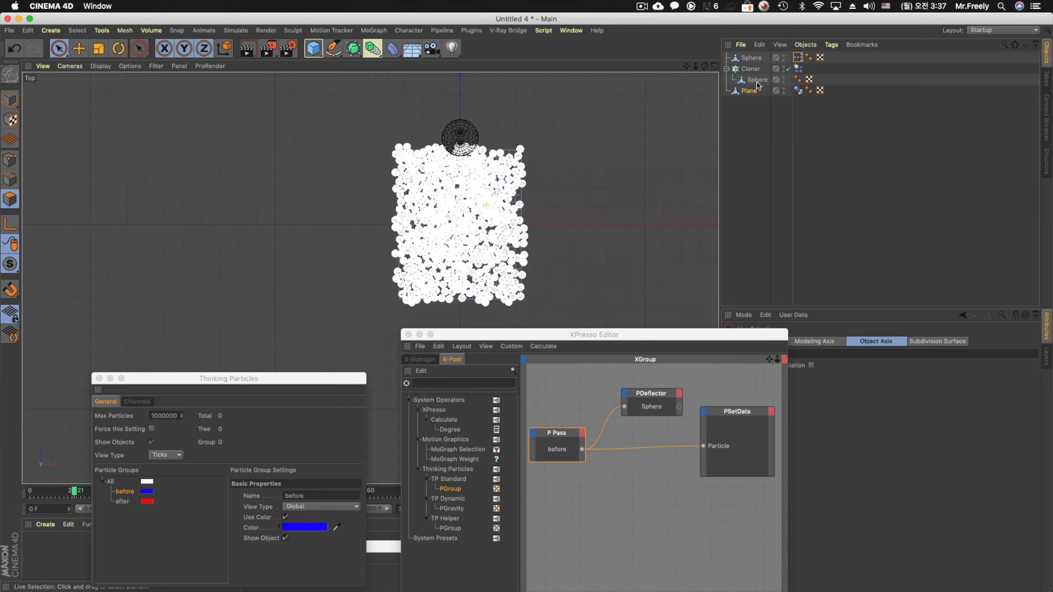
left_click(788, 69)
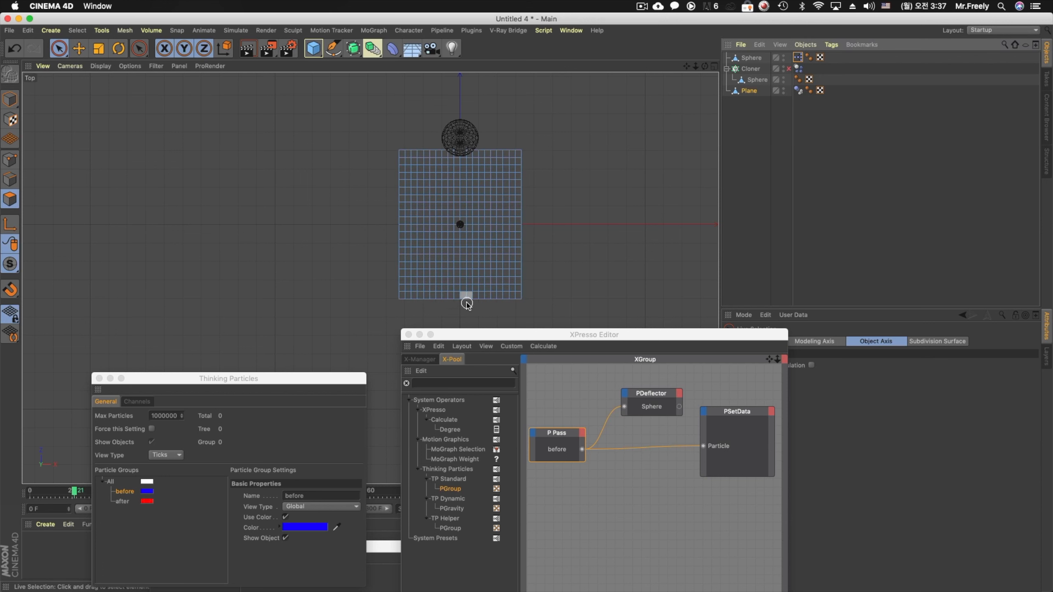
mouse_move(476, 303)
left_mouse_down()
mouse_move(483, 204)
mouse_move(443, 170)
left_mouse_up()
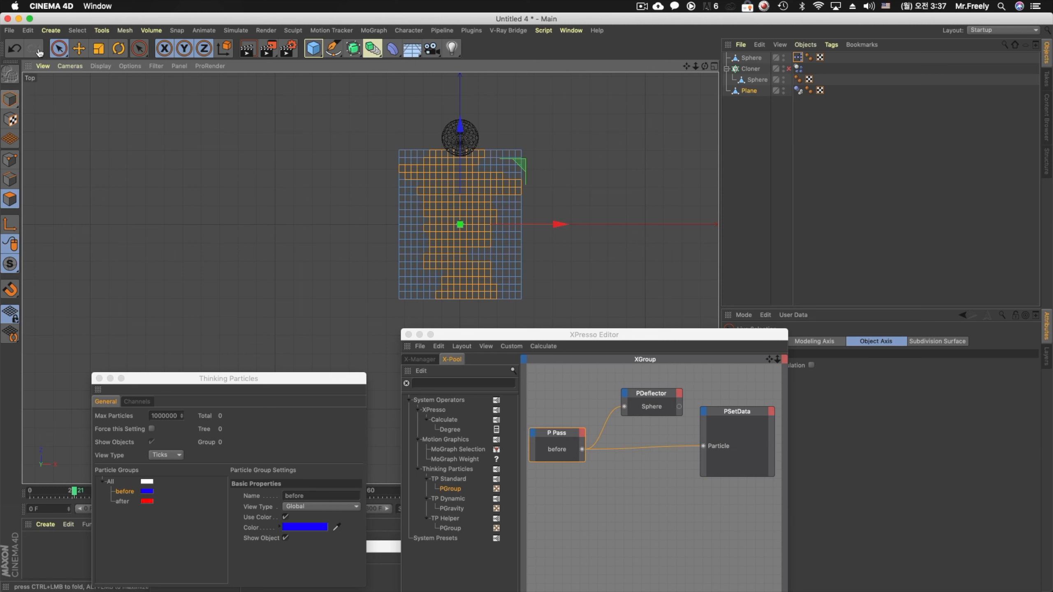
left_click(77, 30)
left_click(103, 311)
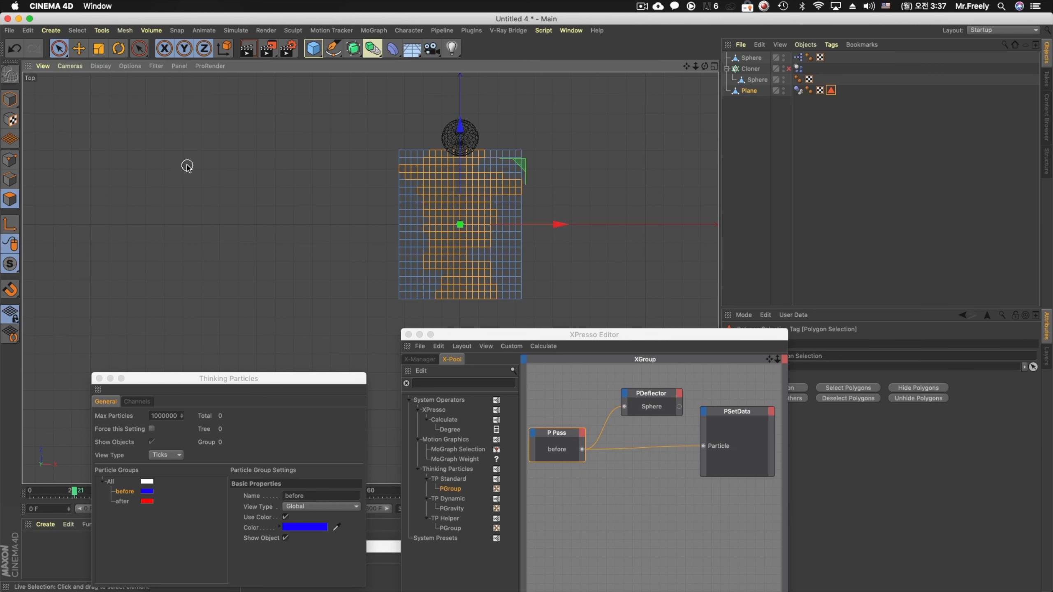
Return to the perspective view with the Move tool and switch the plane back to model mode
key("F1")
key("e")
left_click(544, 335)
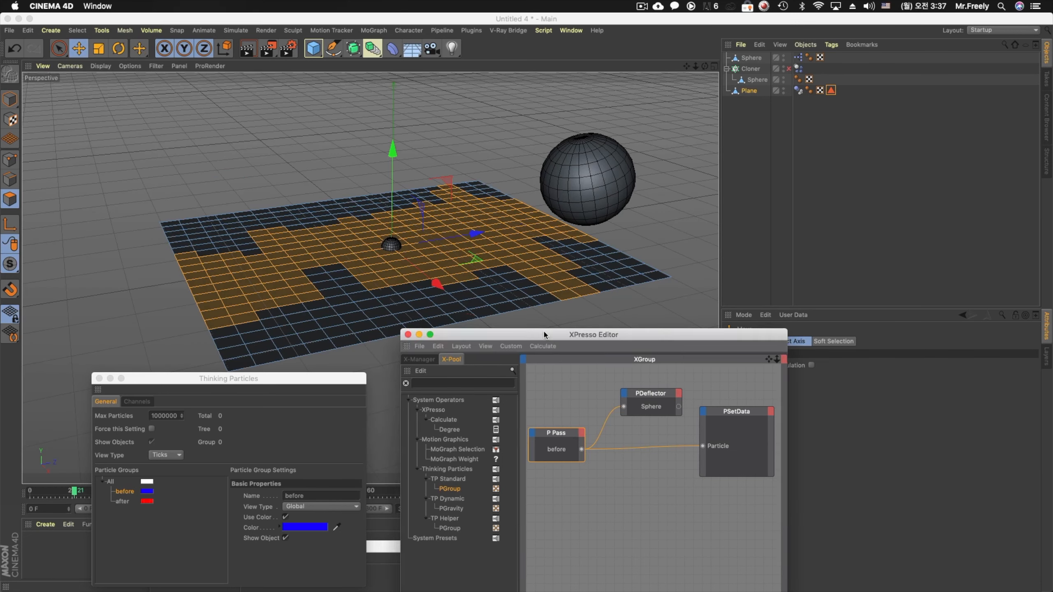
left_click_drag(544, 334, 465, 307)
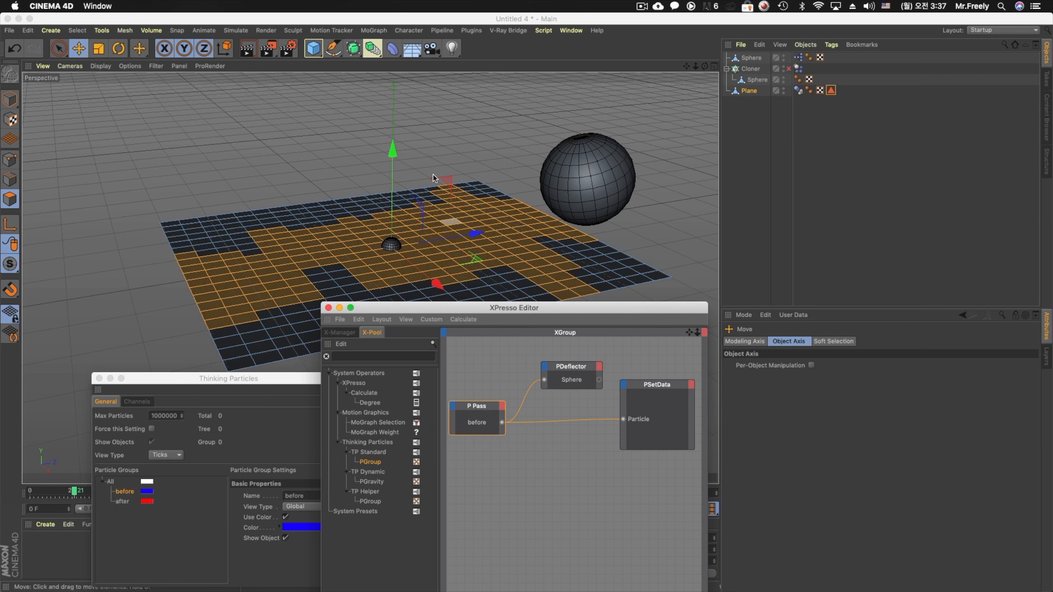
left_click(11, 101)
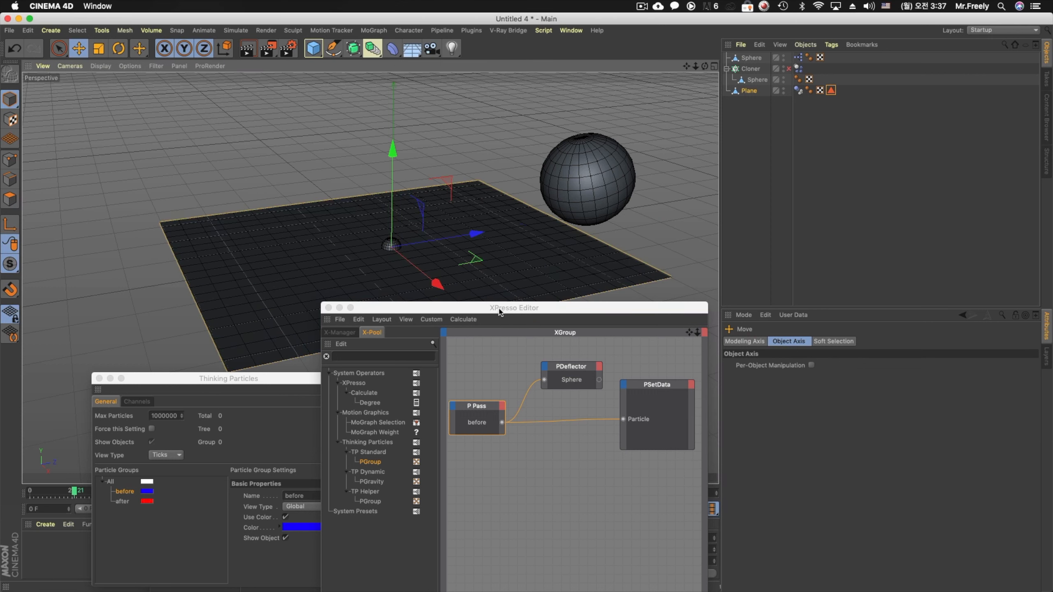
Select the P Pass, PDeflector and PSetData nodes and move them down together to free space above them
left_click_drag(499, 311, 448, 251)
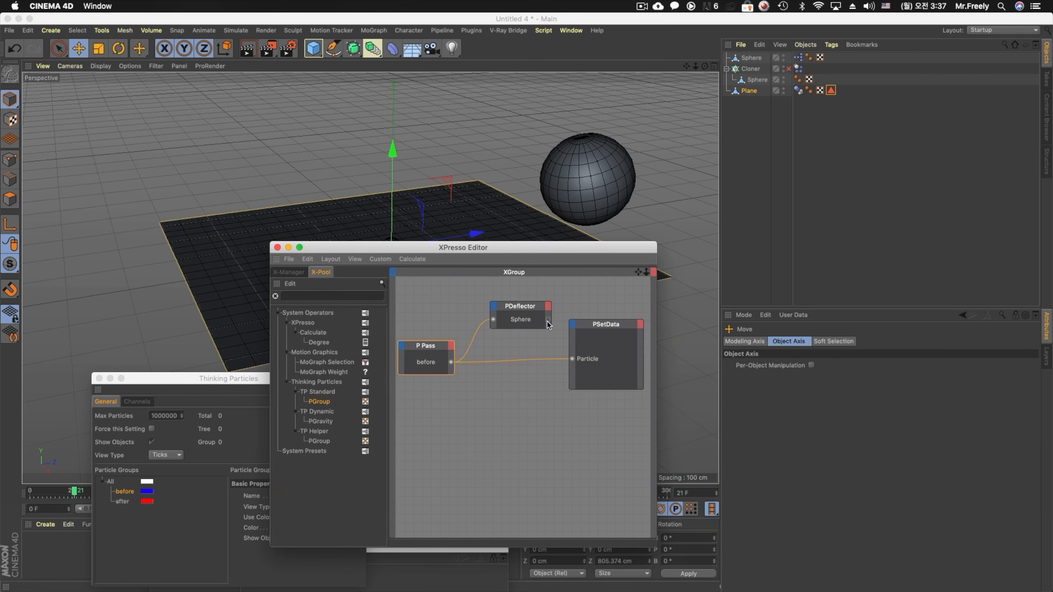
left_click(595, 332)
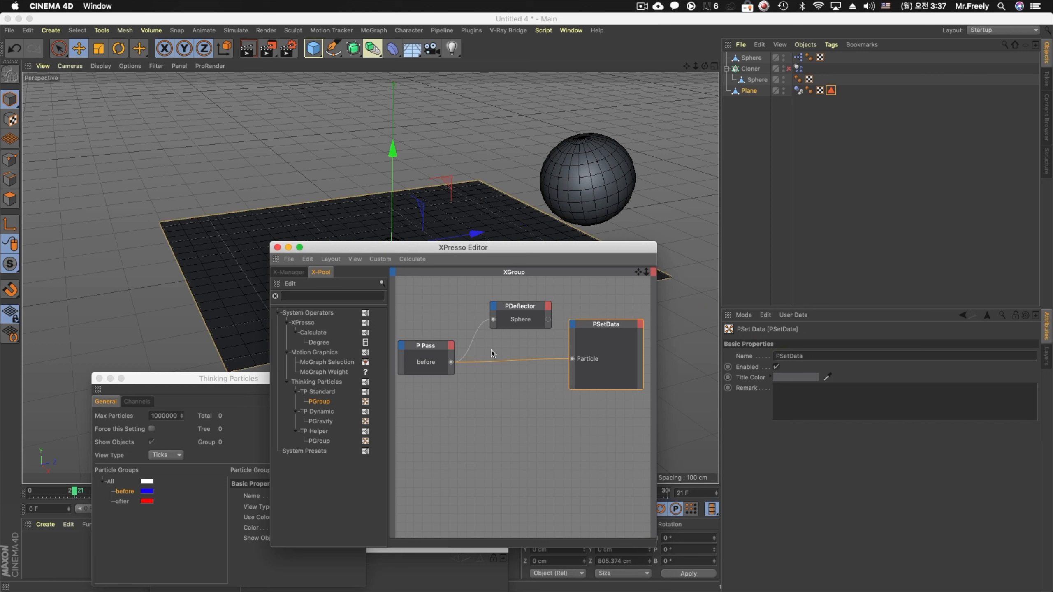
left_click(427, 360)
left_click_drag(460, 256, 483, 363)
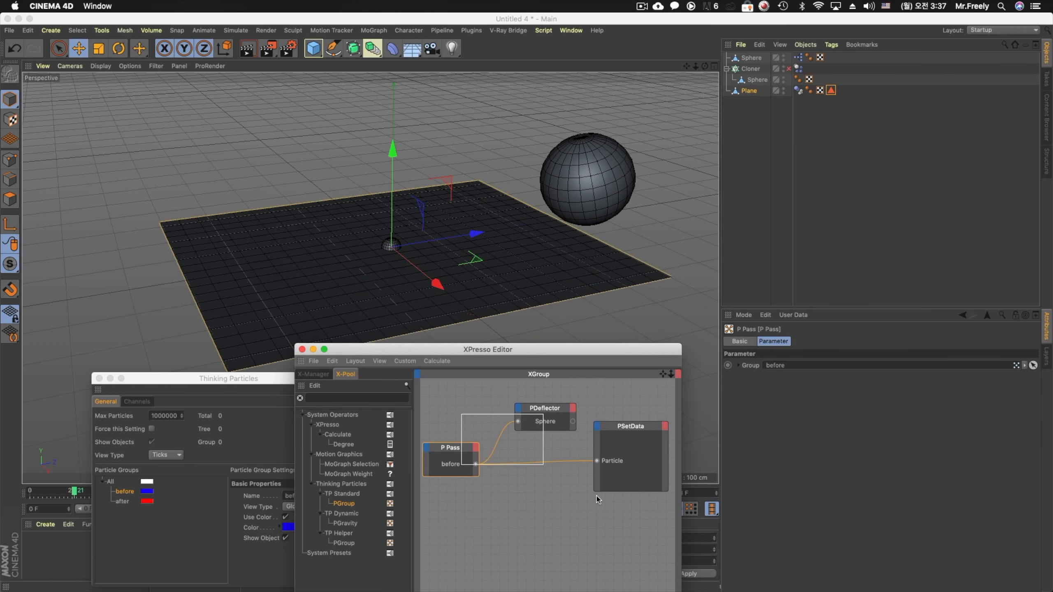
left_click_drag(496, 437, 660, 475)
left_click_drag(631, 427, 624, 514)
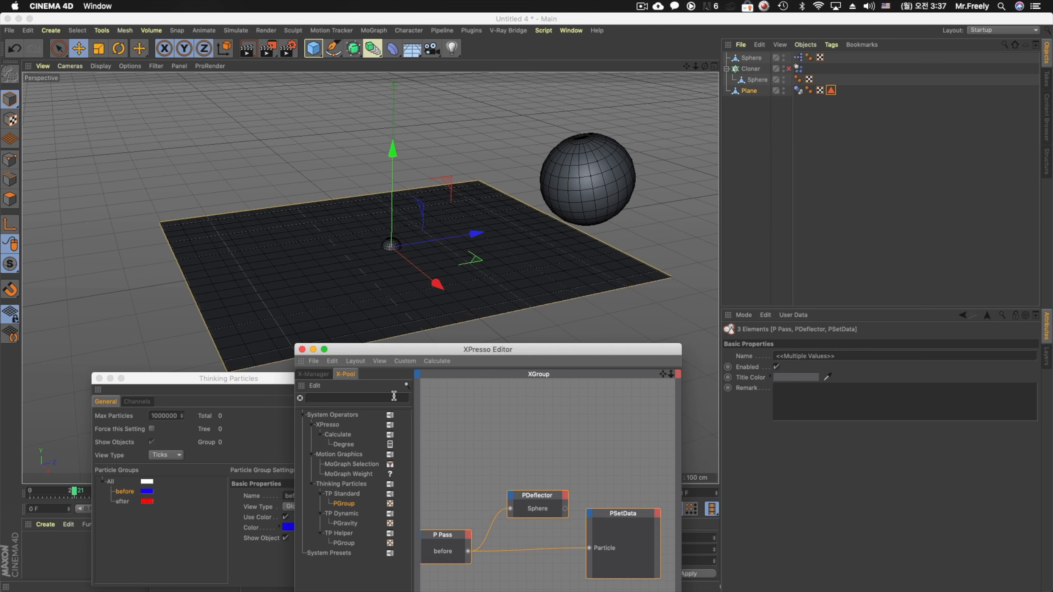
Bring up the Thinking Particles TP Generator choices for a new node in the XPresso graph
right_click(475, 392)
mouse_move(498, 398)
mouse_move(571, 443)
mouse_move(628, 466)
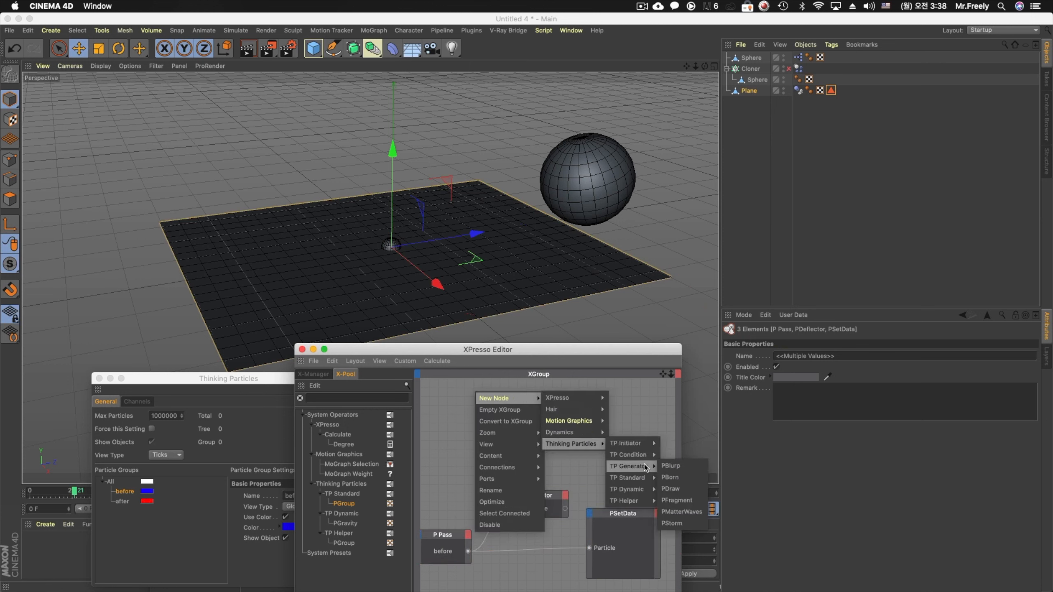
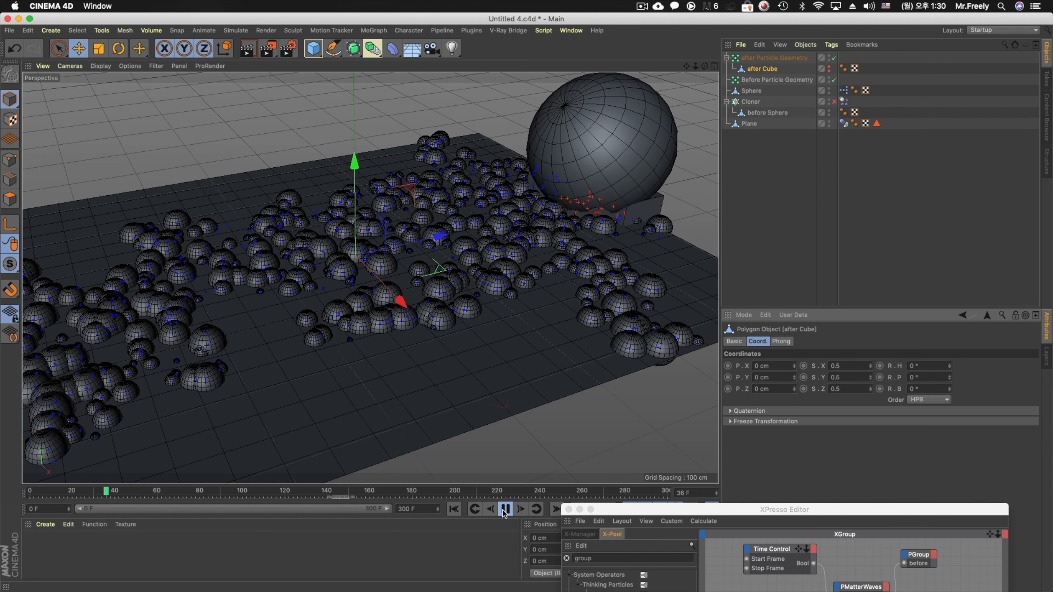
Set the Size of the "after" group's PSize node to 60 and play the animation
left_click_drag(630, 512, 557, 224)
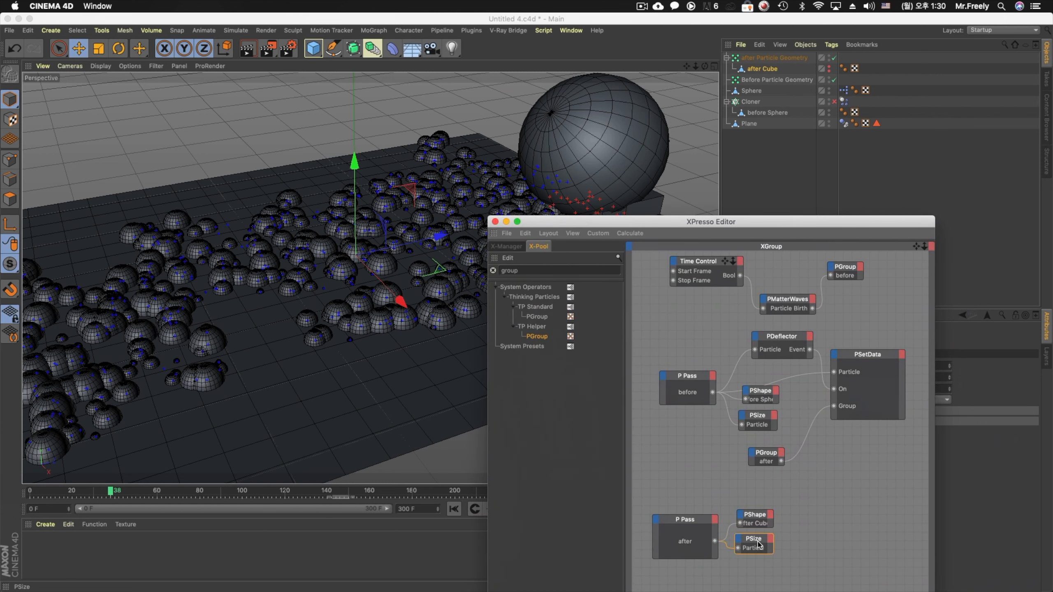
left_click_drag(807, 225, 551, 226)
left_click(810, 366)
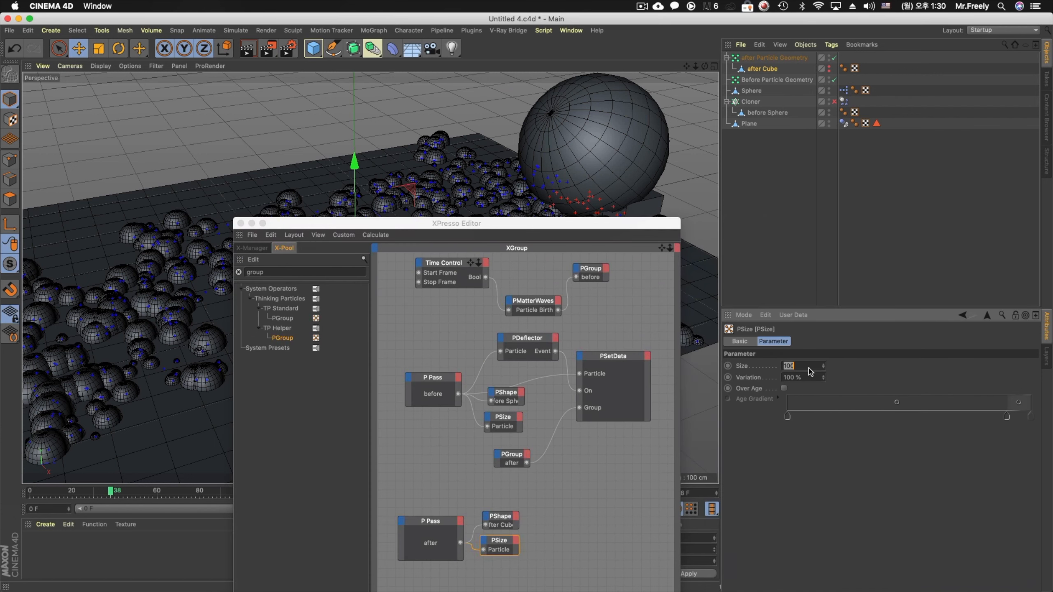
type("60")
key("Return")
left_click_drag(593, 224, 645, 519)
left_click(507, 509)
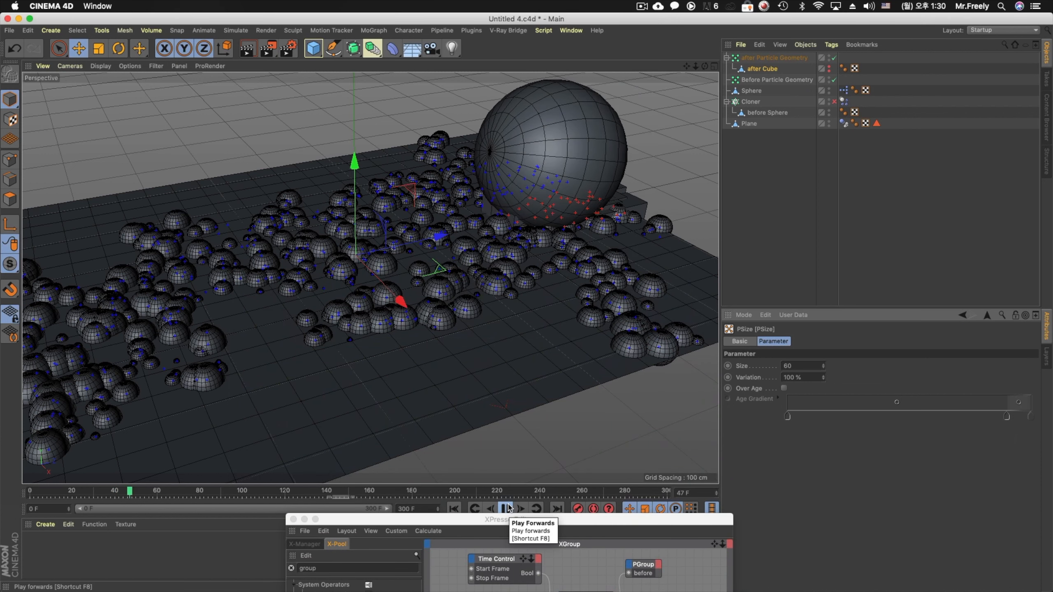
Reduce the "after" group's PSize Size to 40 and play the animation briefly to check it
left_click(507, 509)
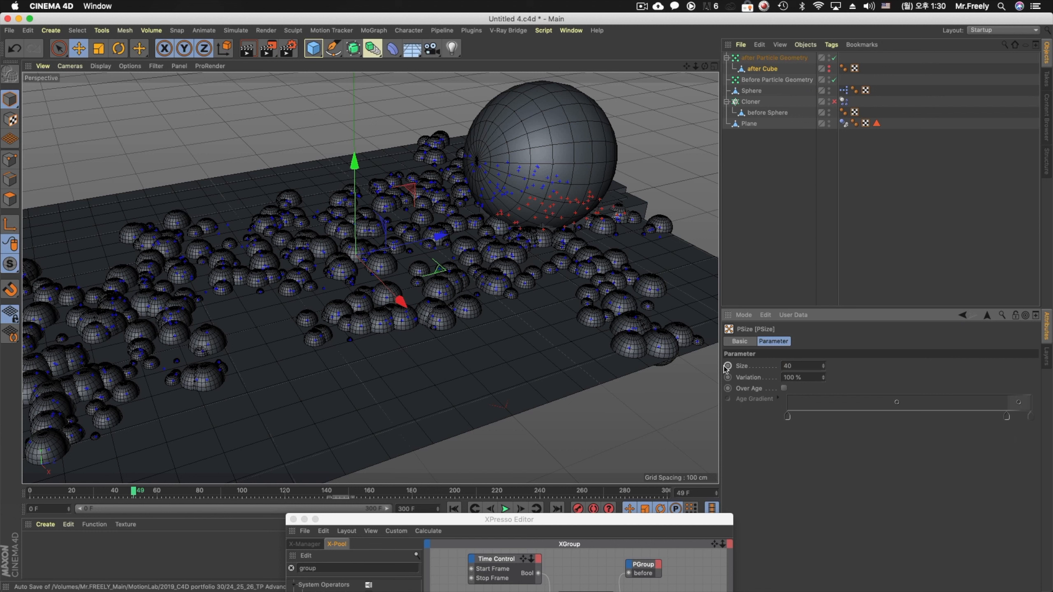
left_click(507, 509)
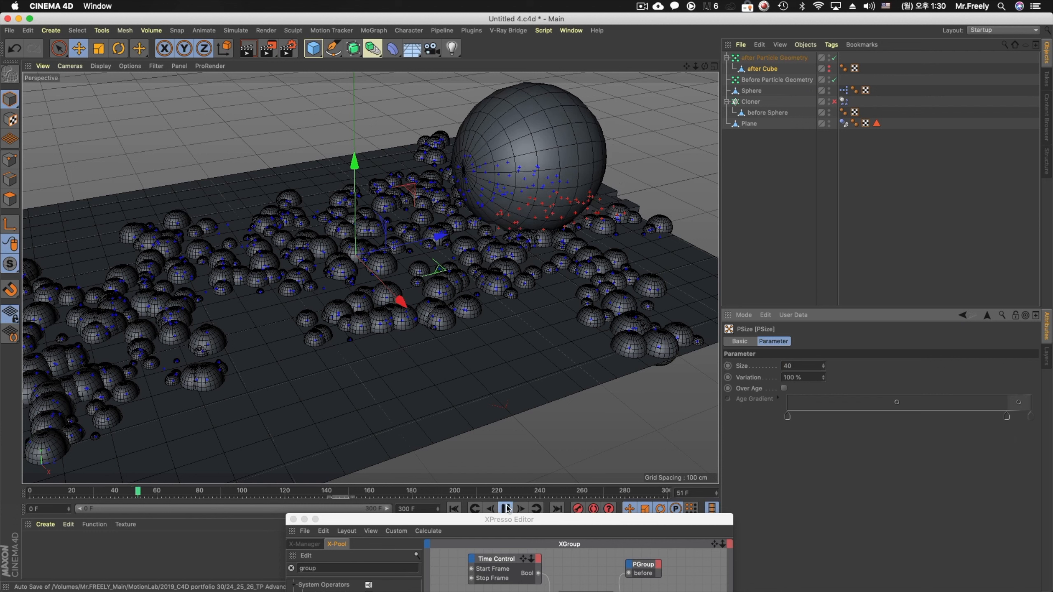
left_click(506, 509)
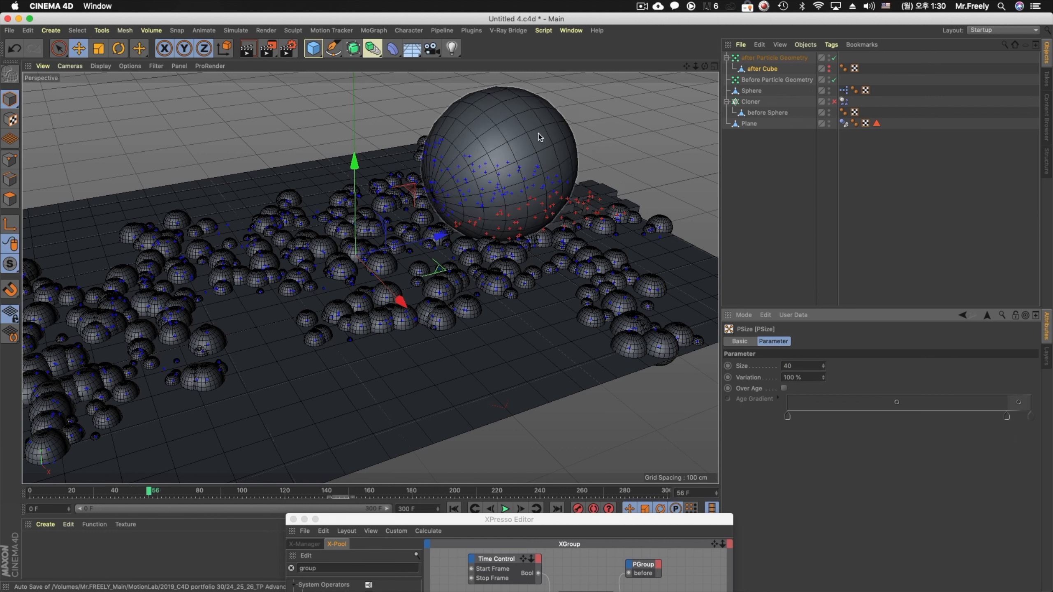
Enable X-Ray display on the large rolling sphere and inspect the particles beneath it
left_click(751, 91)
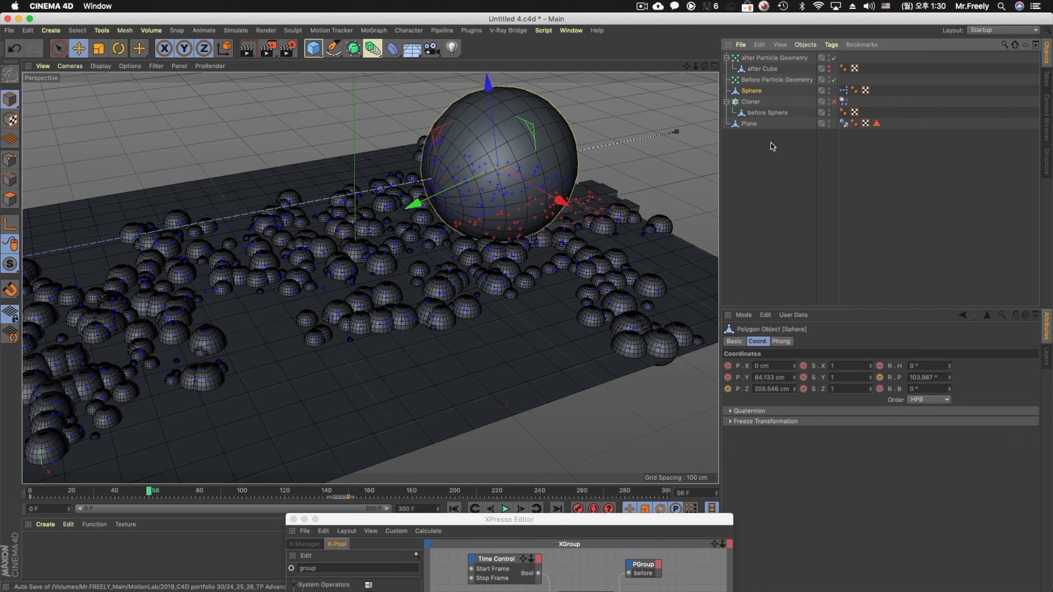
left_click(782, 341)
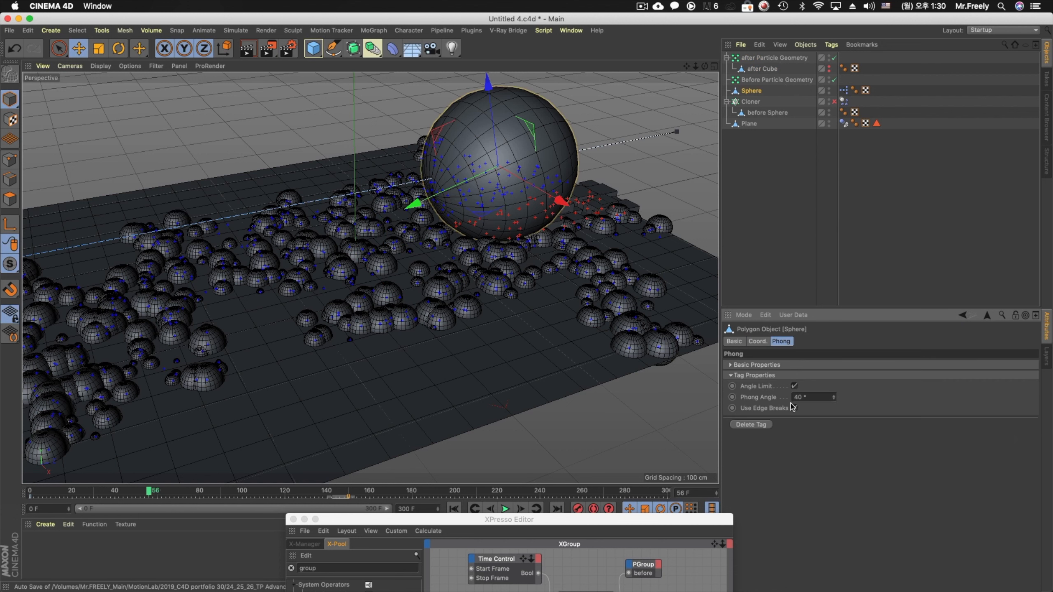
left_click(734, 341)
left_click(796, 429)
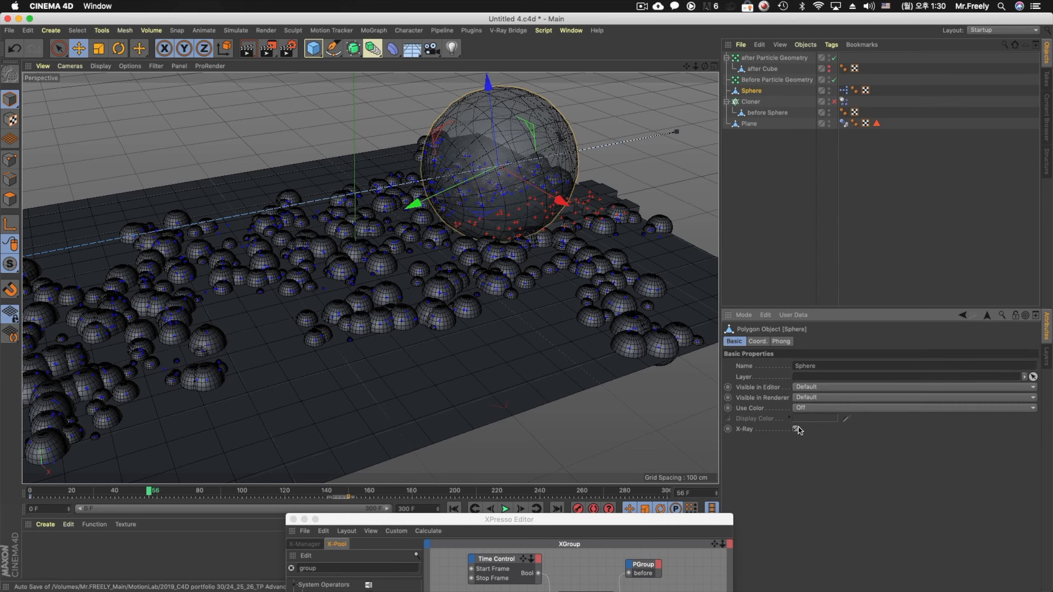
scroll(498, 164, "up", 5)
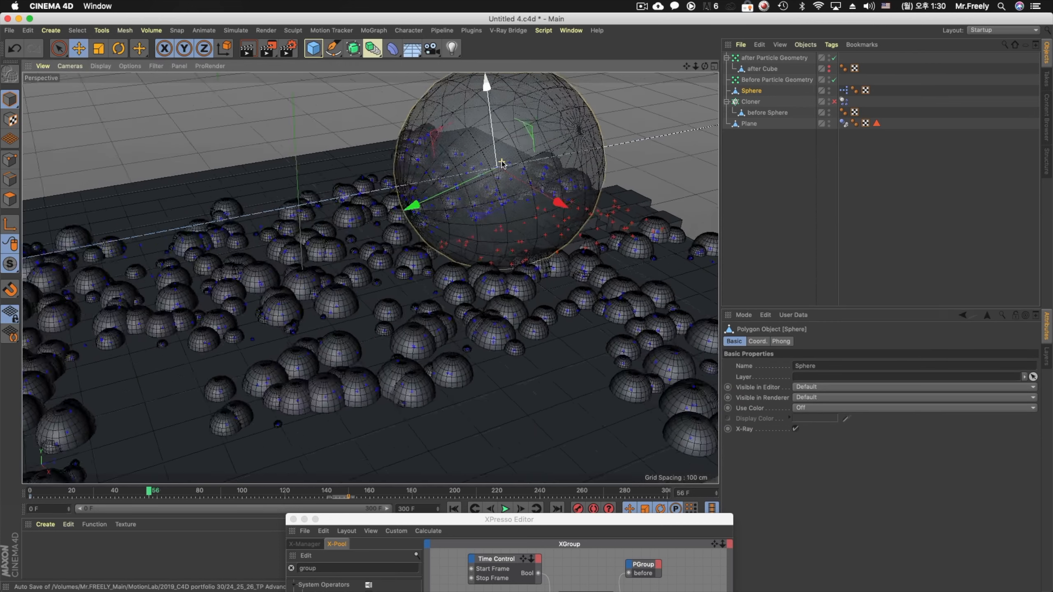
scroll(515, 184, "down", 5)
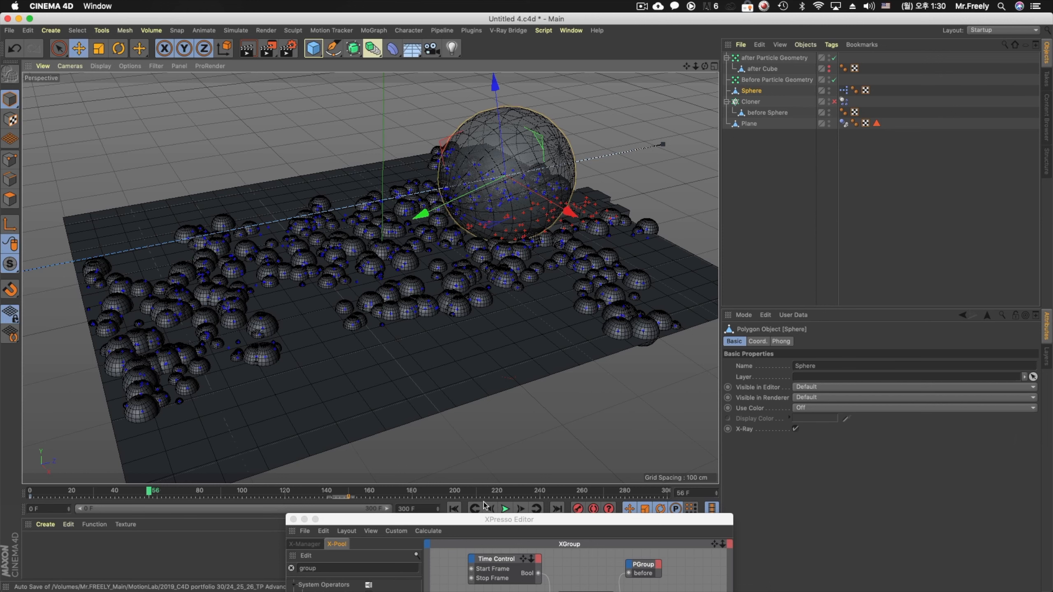
At frame 0, move the large sphere about 71 cm along its Z axis toward the plane and play the animation
left_click(456, 509)
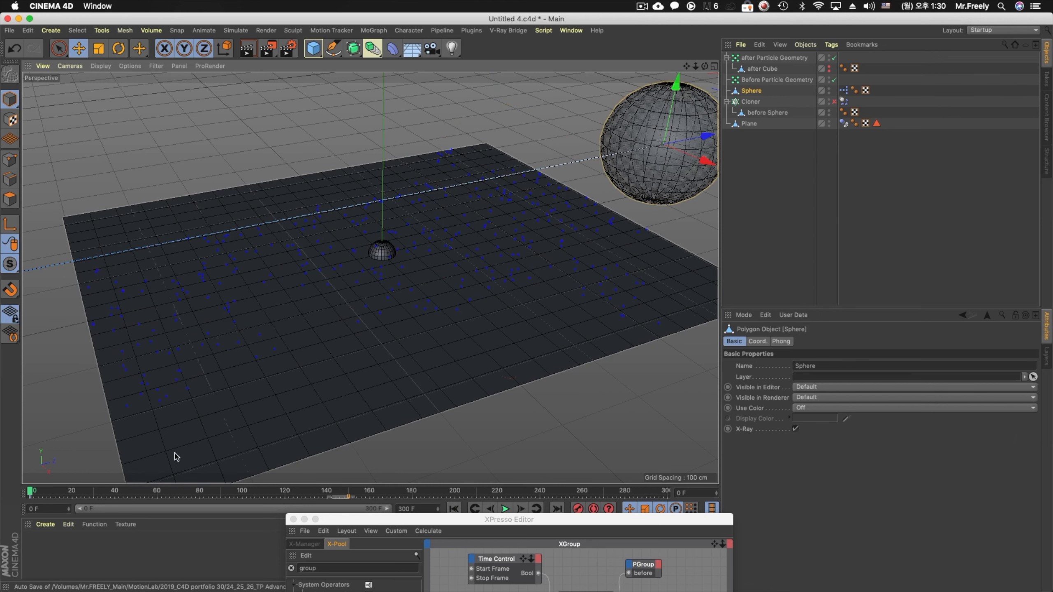
left_click_drag(699, 140, 669, 154)
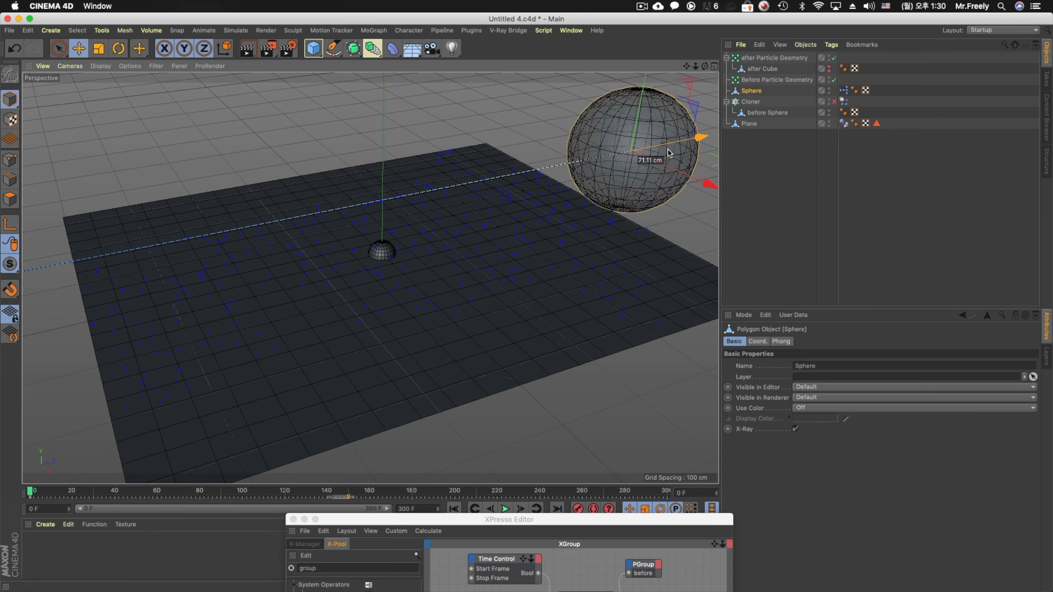
left_click_drag(456, 519, 732, 237)
left_click(506, 508)
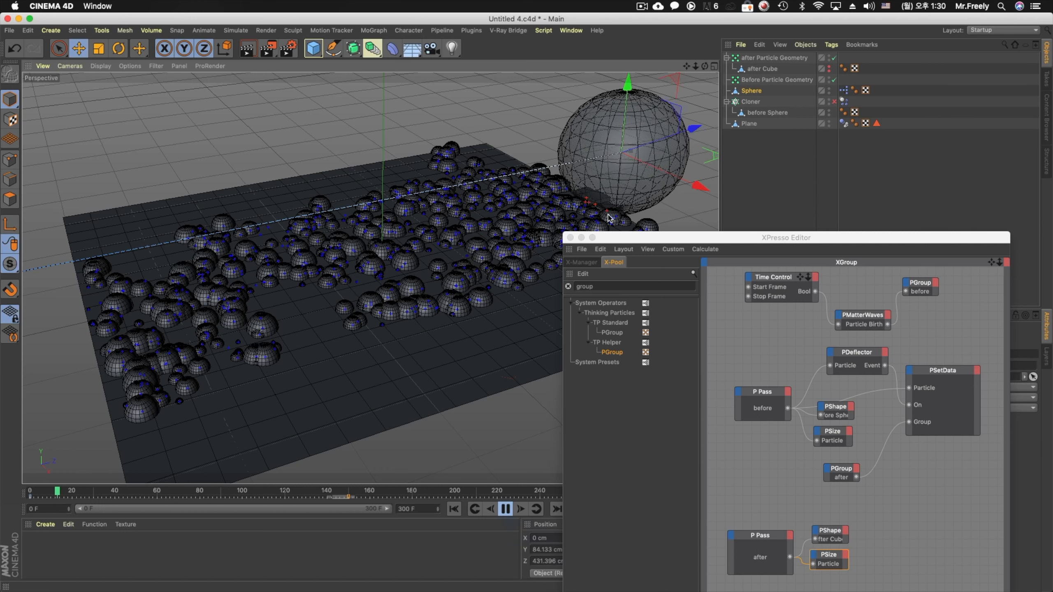
left_click(504, 509)
Move the PShape and PSize nodes of the "after" P Pass down together in the graph
left_click_drag(760, 237, 523, 65)
left_click(595, 368, "shift")
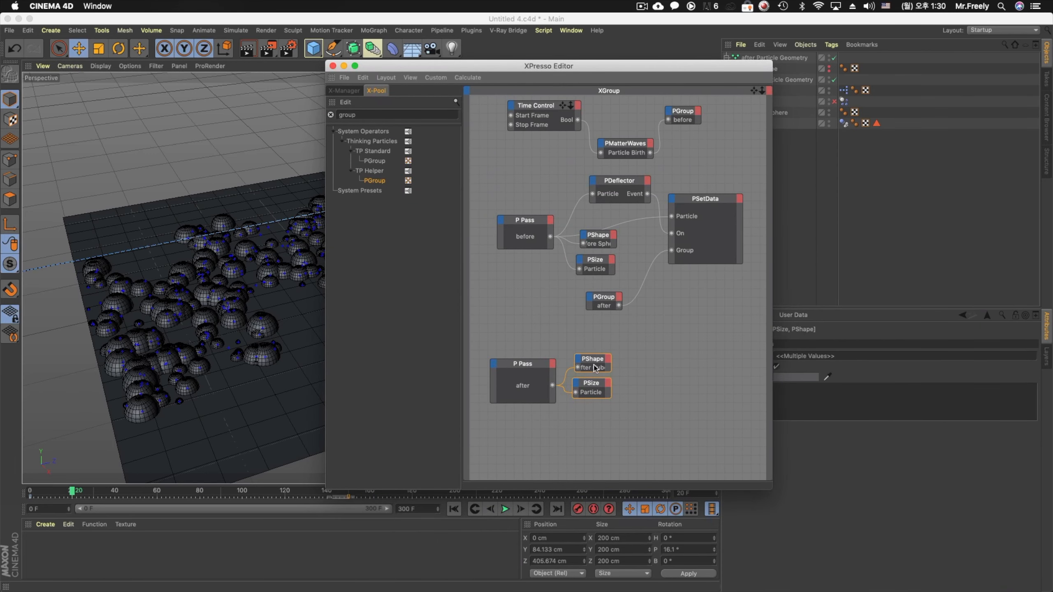
left_click_drag(593, 364, 592, 410)
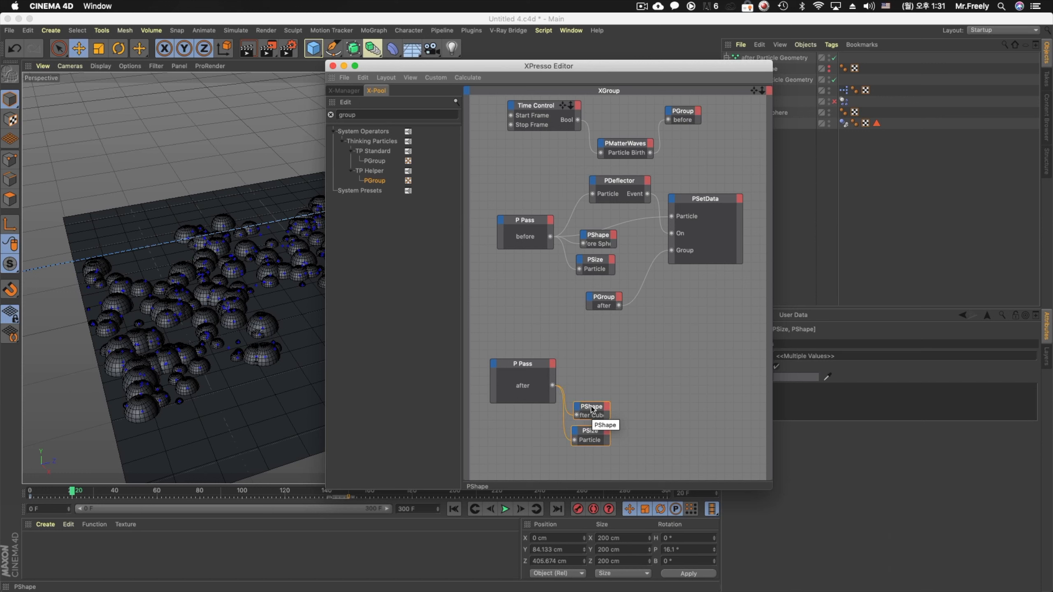
Add a PMotionInheritance node, place it beside the "after" P Pass node and connect the particle output to it
left_click_drag(565, 66, 578, 309)
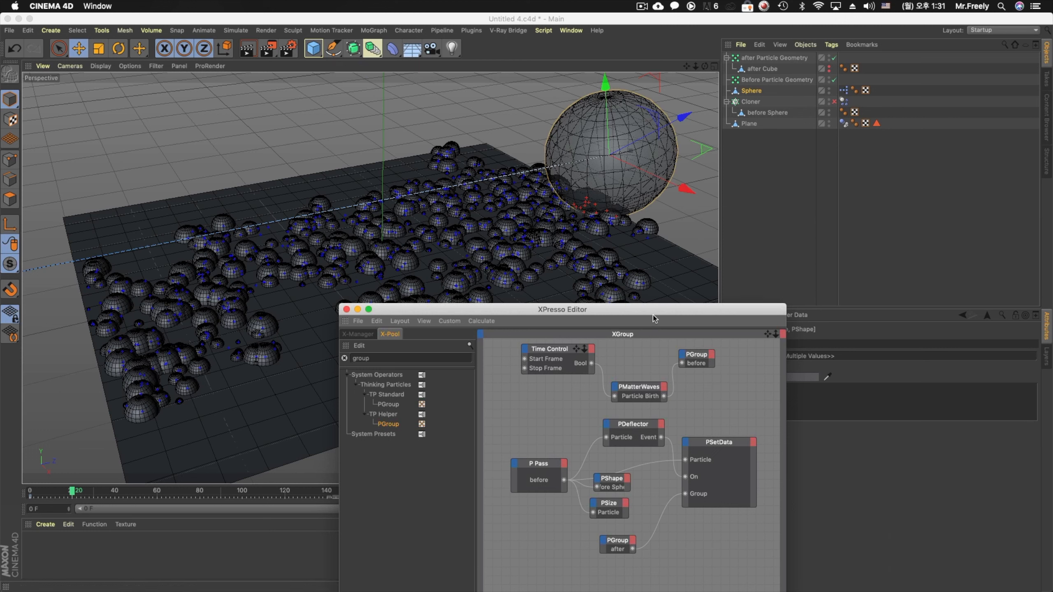
left_click_drag(652, 316, 612, 114)
right_click(584, 378)
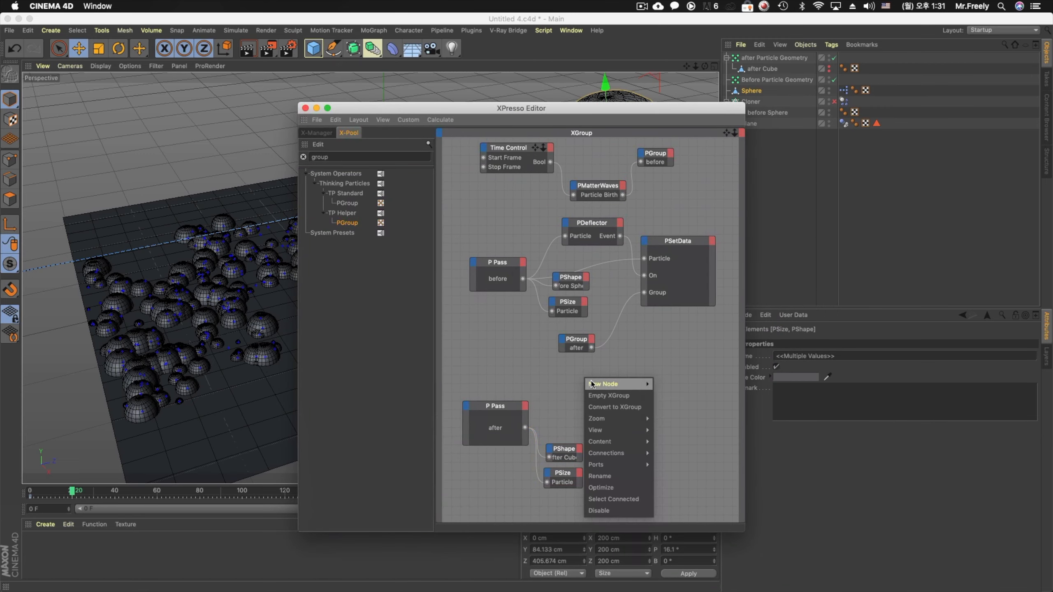
mouse_move(589, 384)
mouse_move(676, 430)
mouse_move(738, 475)
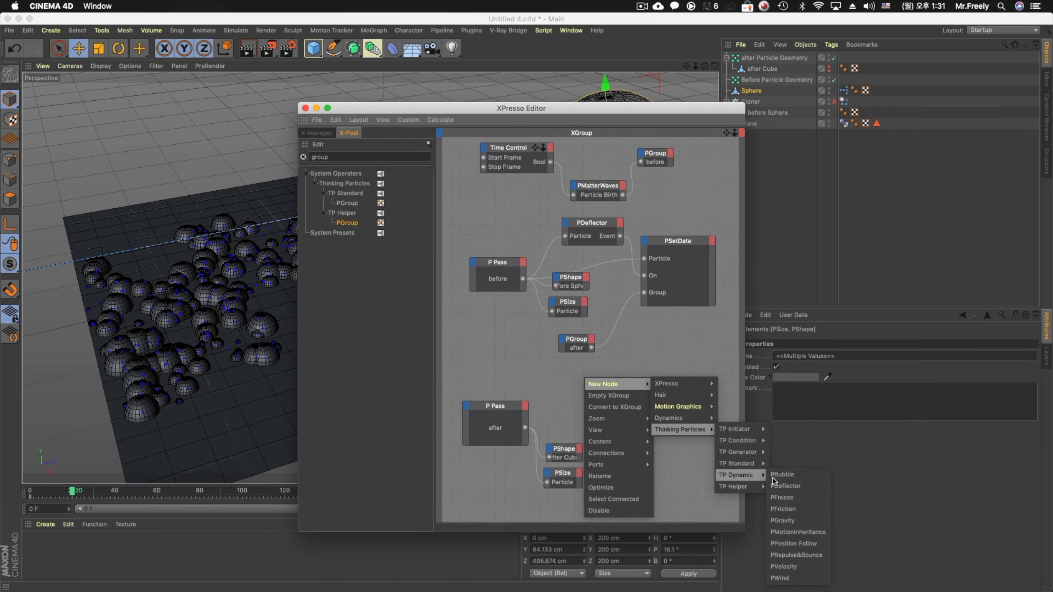
left_click(815, 533)
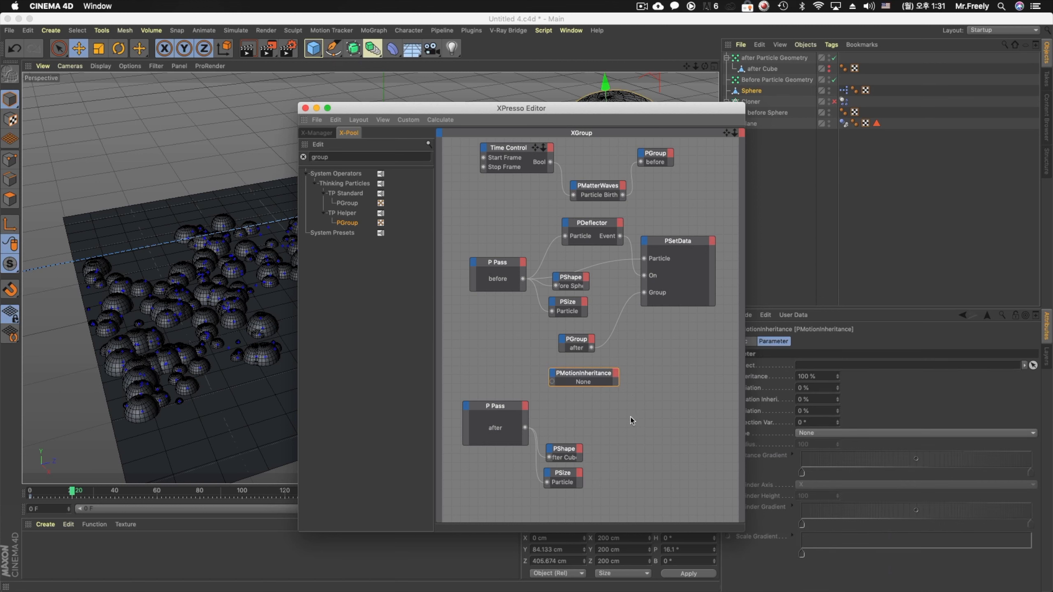
left_click_drag(592, 380, 609, 410)
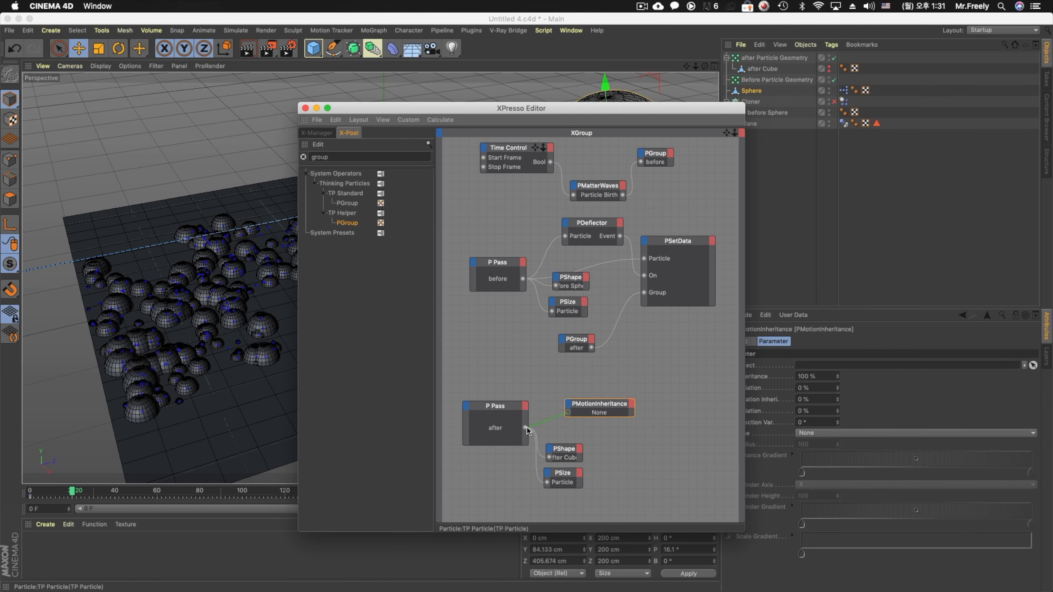
Assign the large Sphere as the PMotionInheritance Object and play the animation from frame 0 to frame 102
left_click_drag(672, 112, 422, 203)
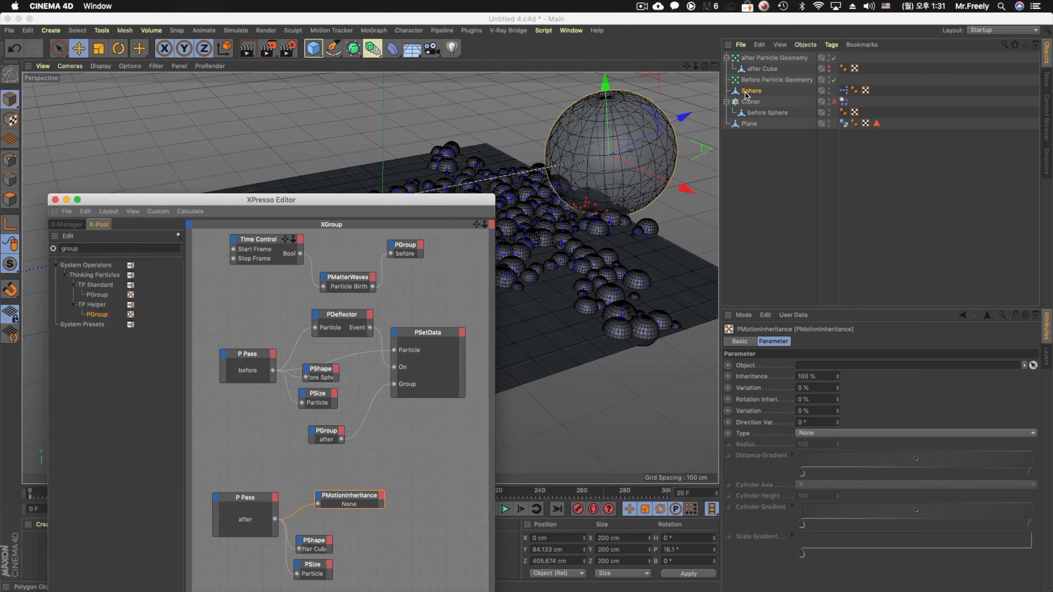
left_click_drag(745, 95, 848, 375)
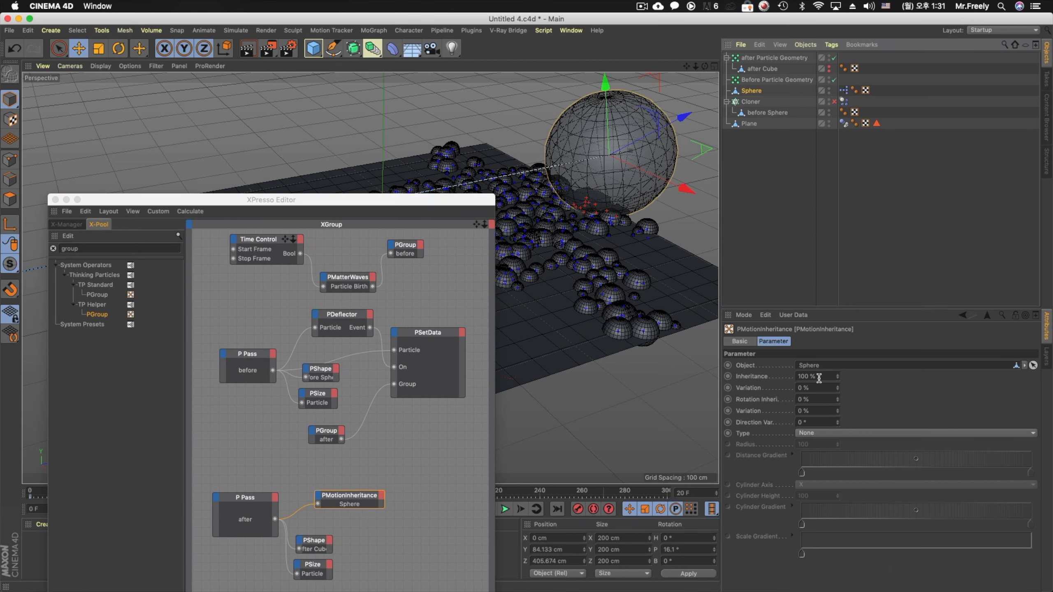
left_click_drag(352, 200, 714, 571)
left_click(454, 509)
left_click(506, 509)
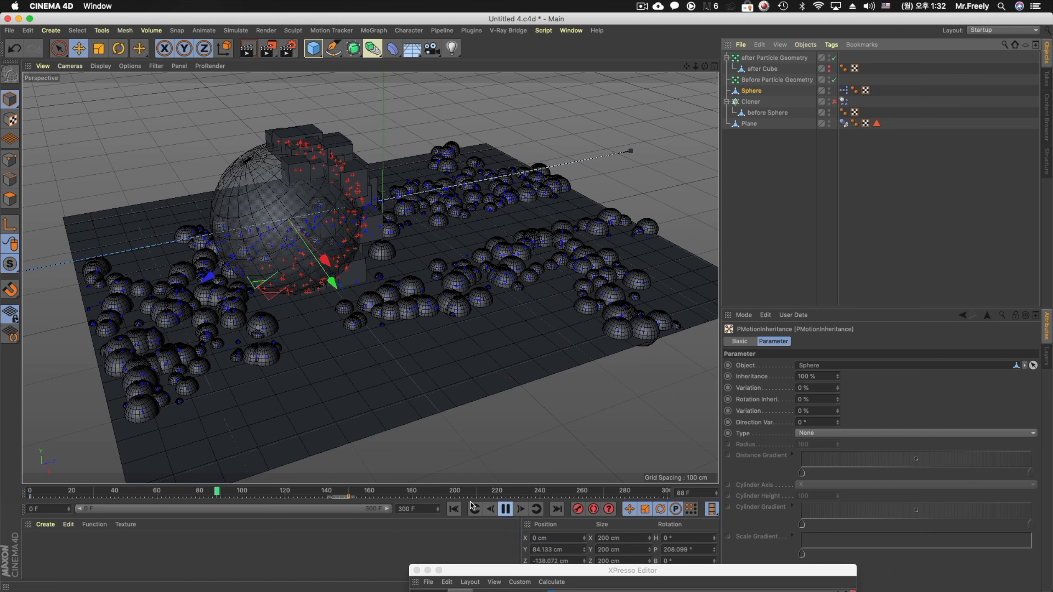
left_click(506, 509)
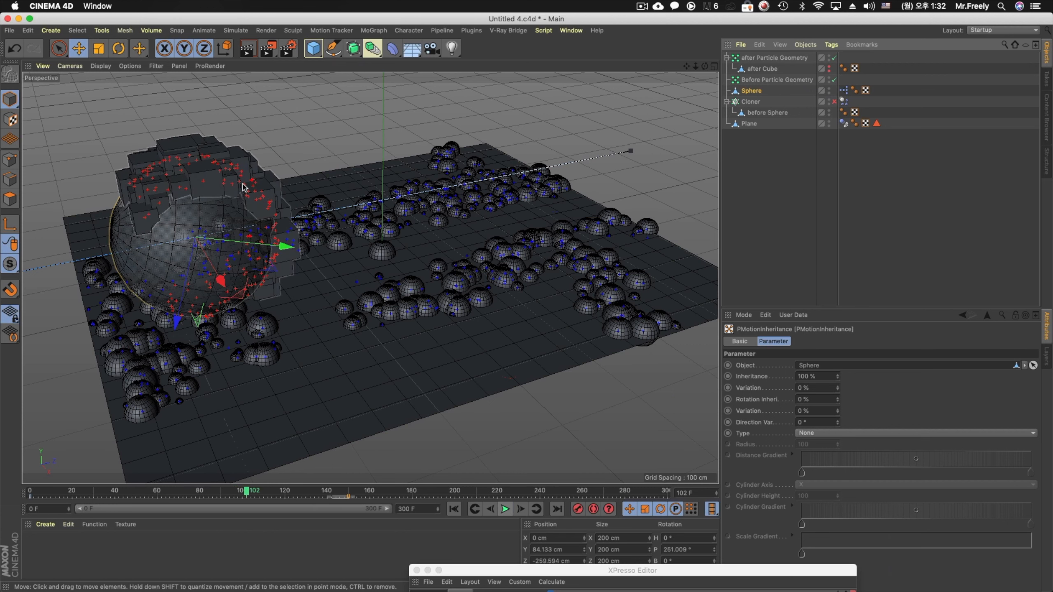
Set PMotionInheritance's Rotation Inheritance to 90 %, advance playback to frame 107 and render that frame to the Picture Viewer
left_click(812, 398)
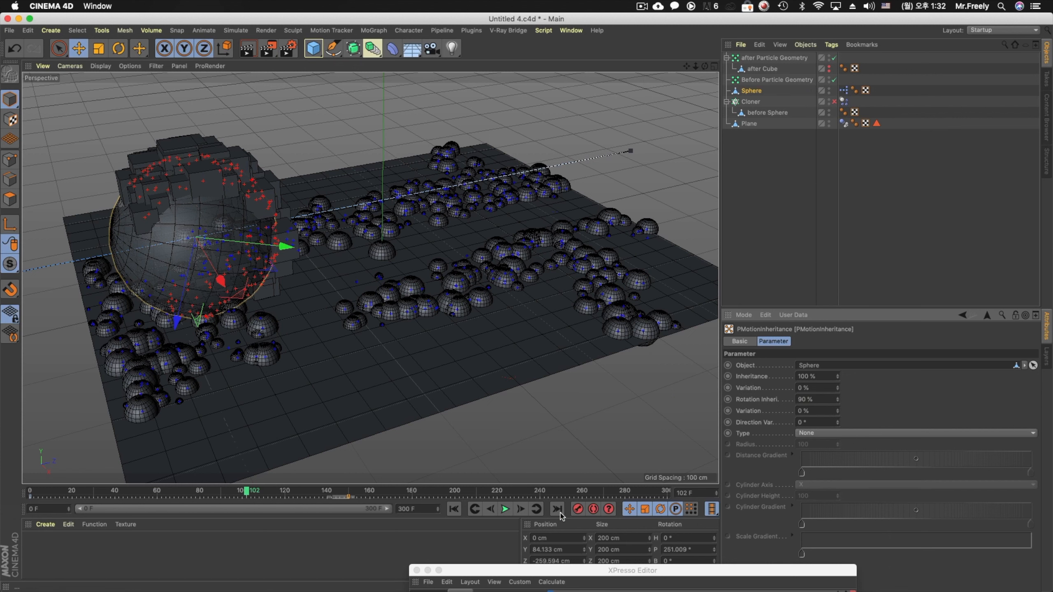
left_click(505, 509)
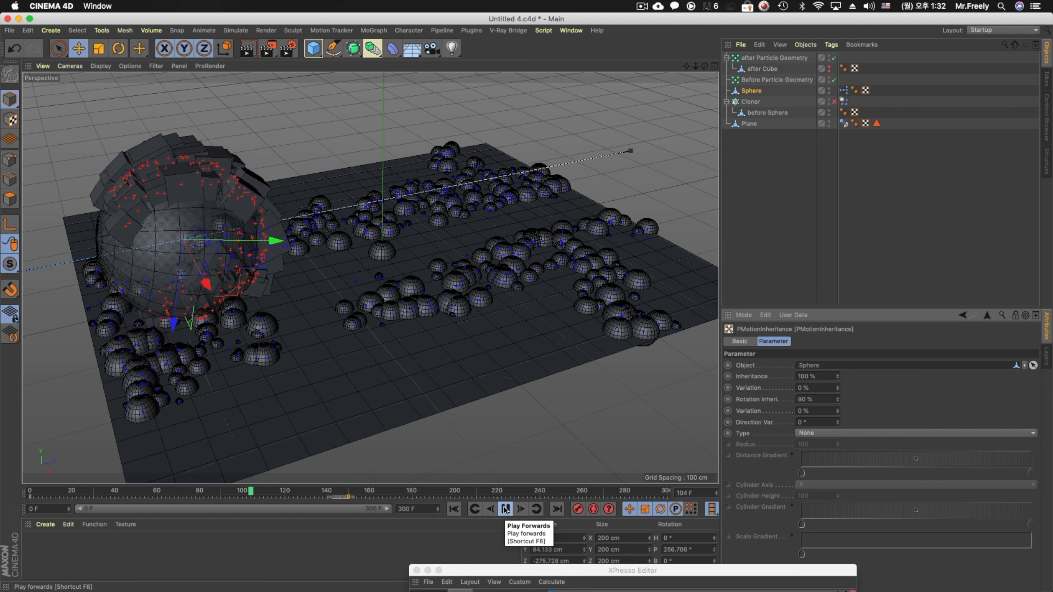
left_click(505, 510)
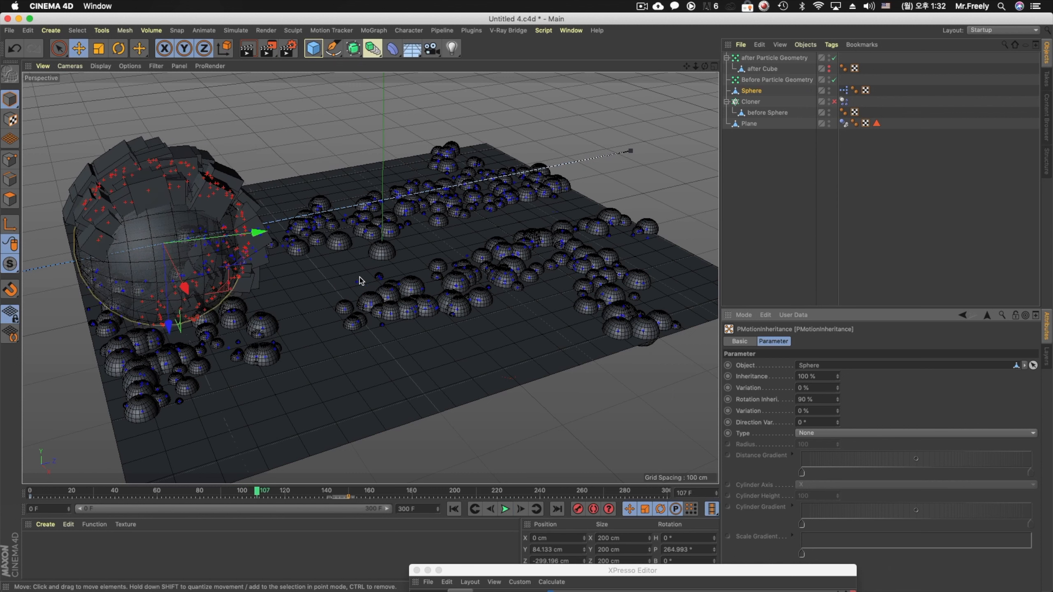
left_click(268, 51)
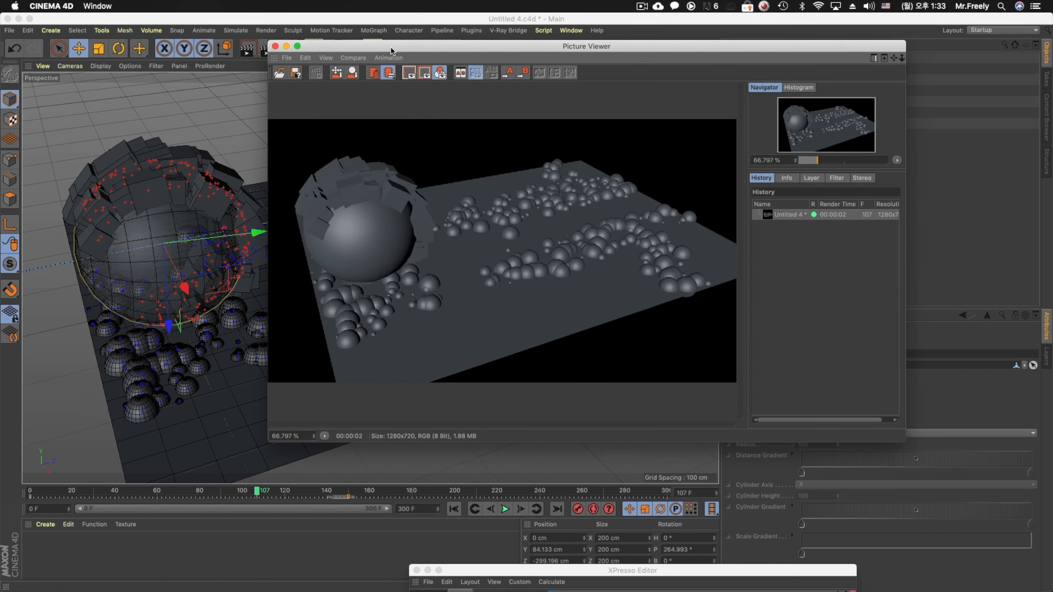
left_click_drag(391, 51, 341, 524)
Set Rotation Inheritance to 0 % and replay the animation from frame 0 to frame 108
left_click(816, 399)
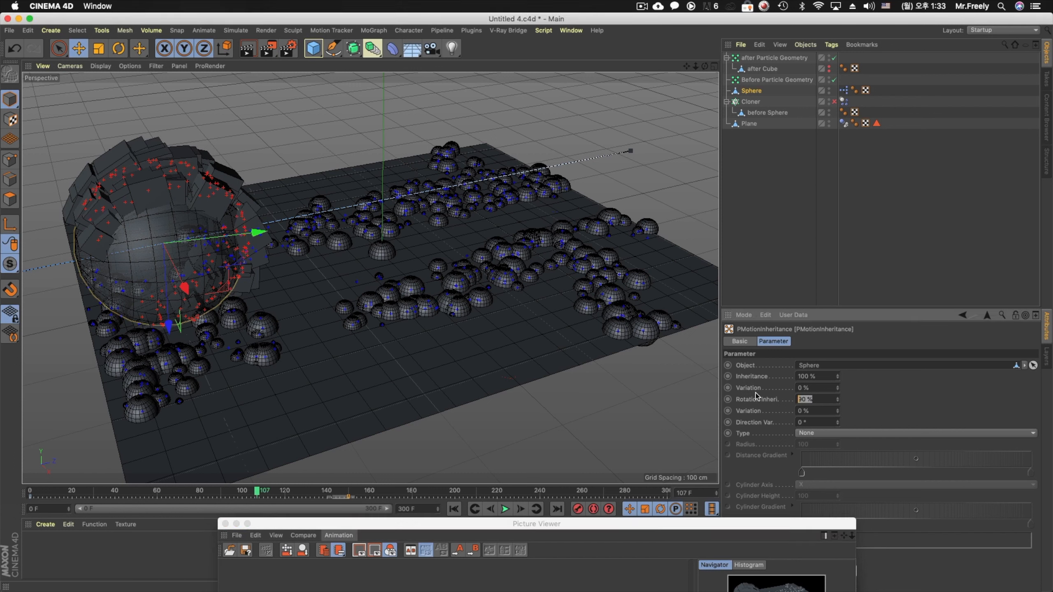
left_click(455, 509)
left_click(505, 508)
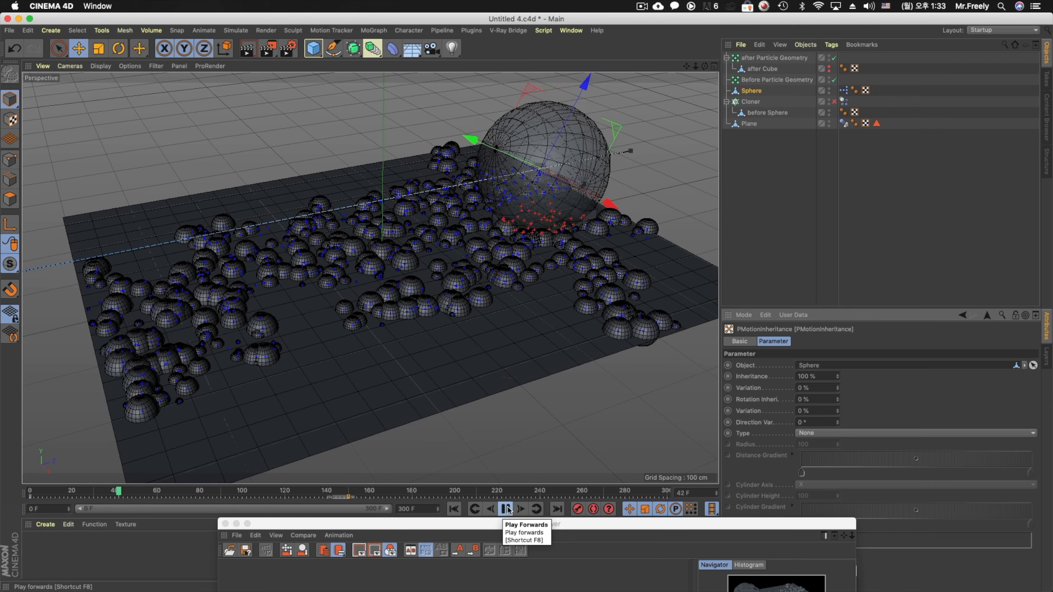
left_click_drag(531, 525, 554, 544)
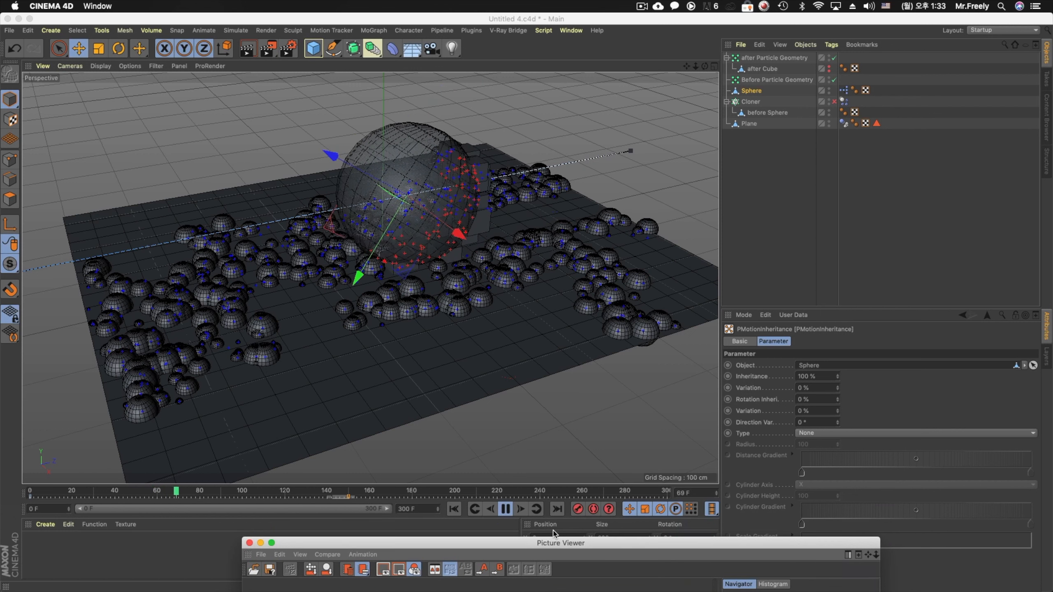
left_click_drag(550, 545, 840, 226)
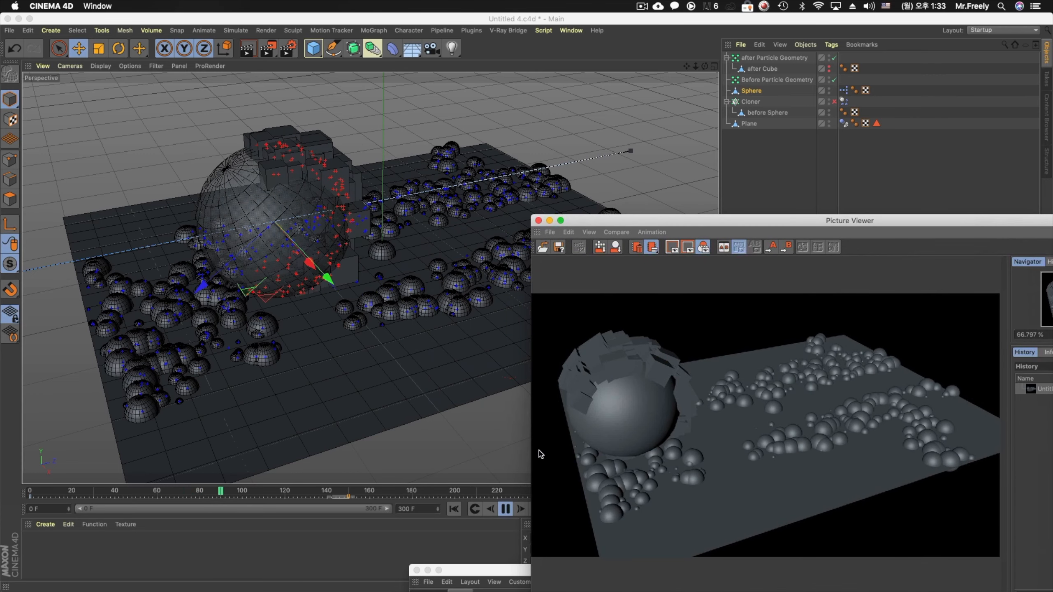
left_click(506, 509)
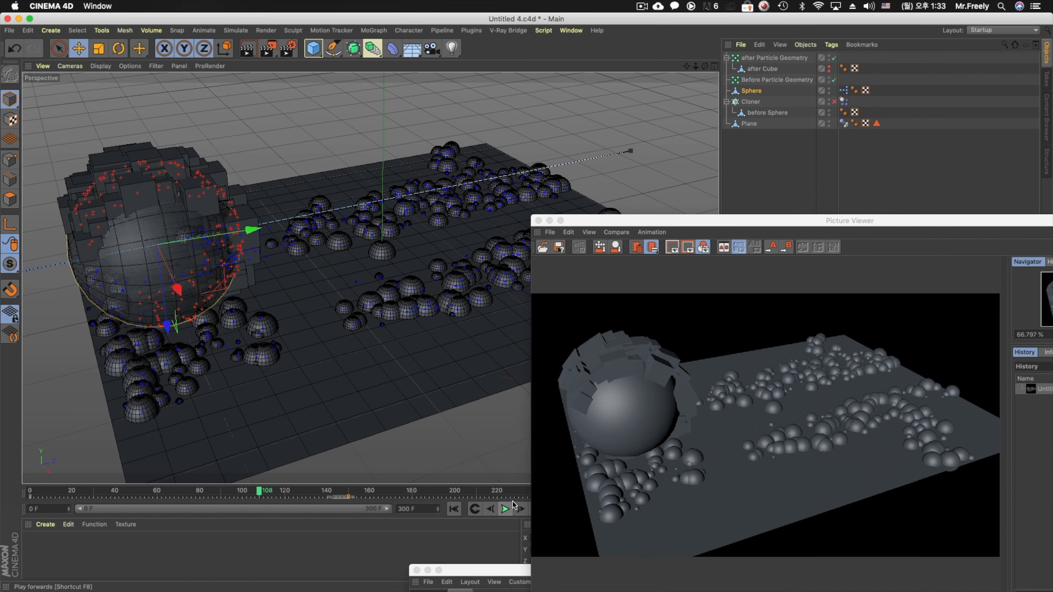
Render frame 108 to the Picture Viewer and compare the cubes' orientation with the frame 107 render
left_click(268, 48)
left_click_drag(646, 224, 390, 125)
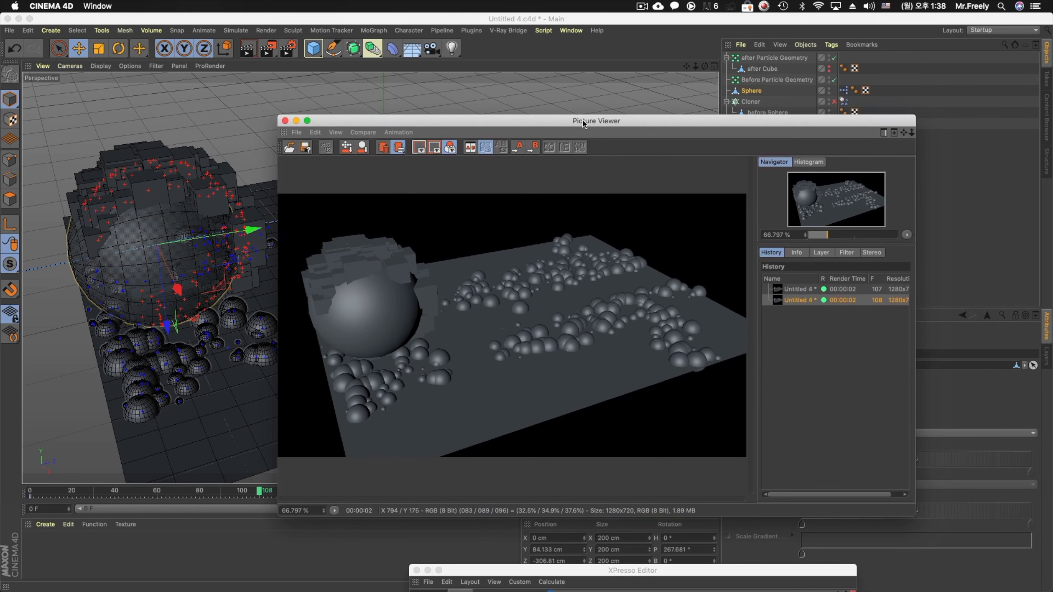
left_click(764, 289)
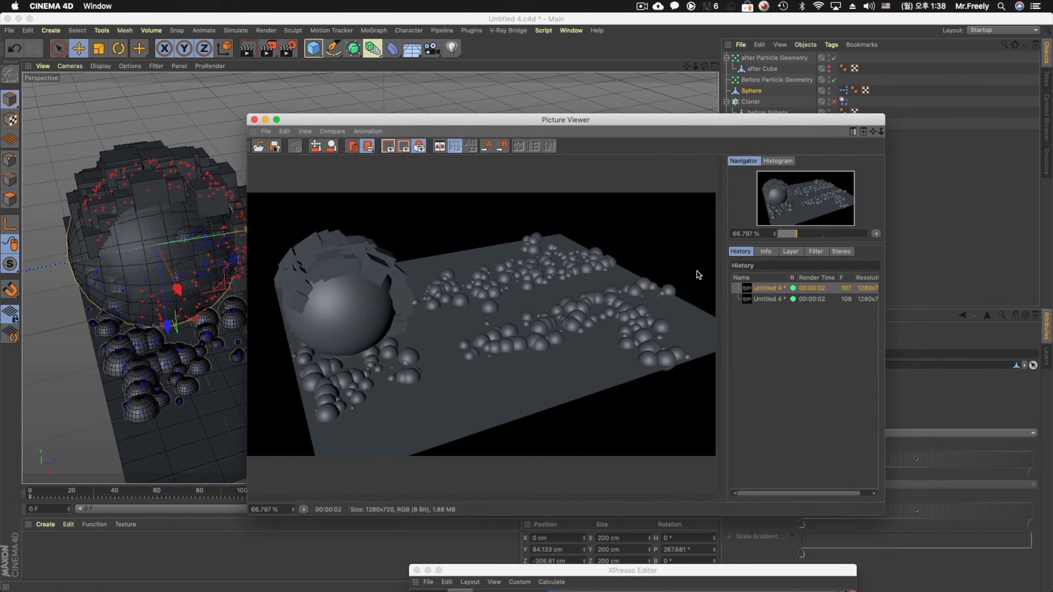
left_click_drag(607, 123, 744, 137)
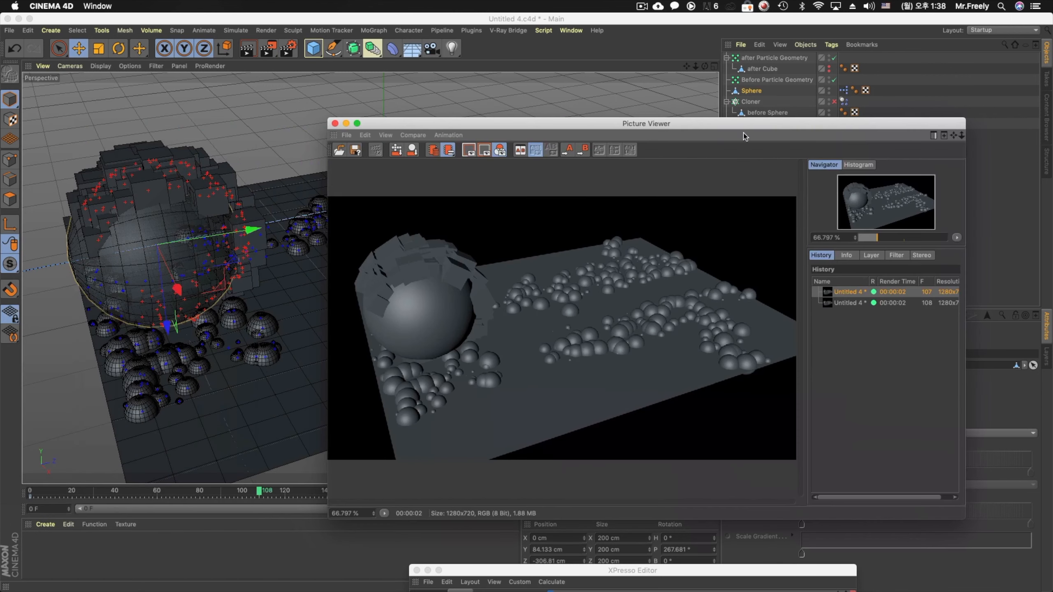
left_click(843, 305)
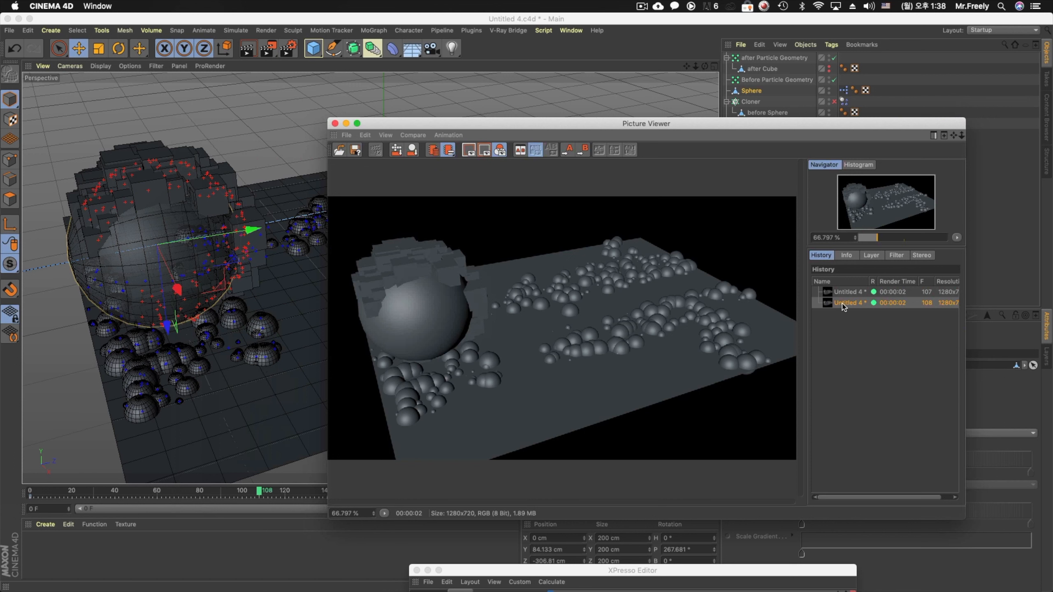
left_click(854, 295)
left_click_drag(870, 130, 652, 128)
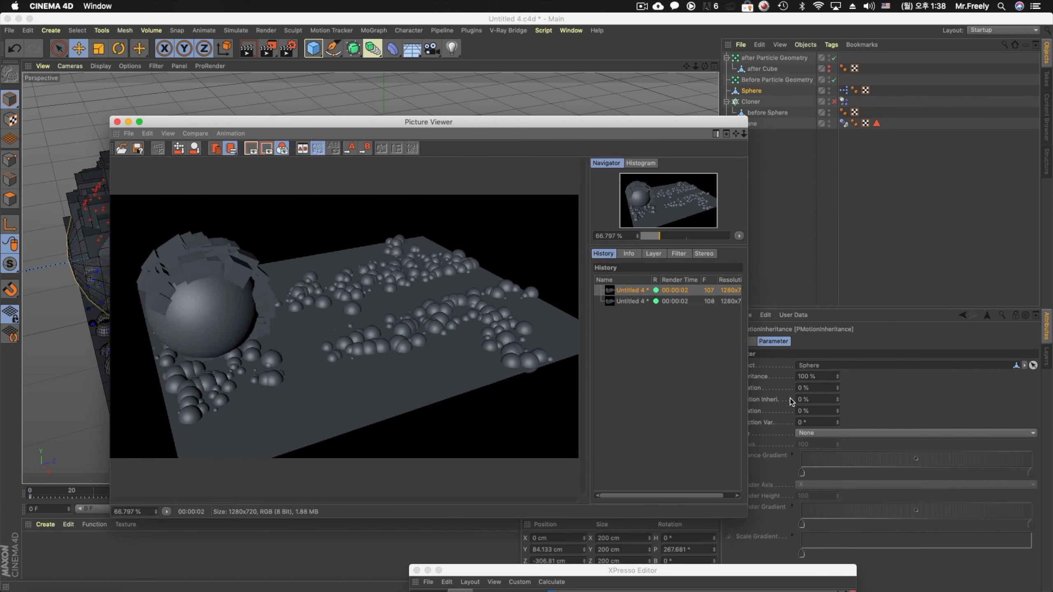
Set Rotation Inheritance to 300 % and play the animation from frame 0 to frame 117
left_click_drag(625, 124, 573, 128)
left_click(804, 399)
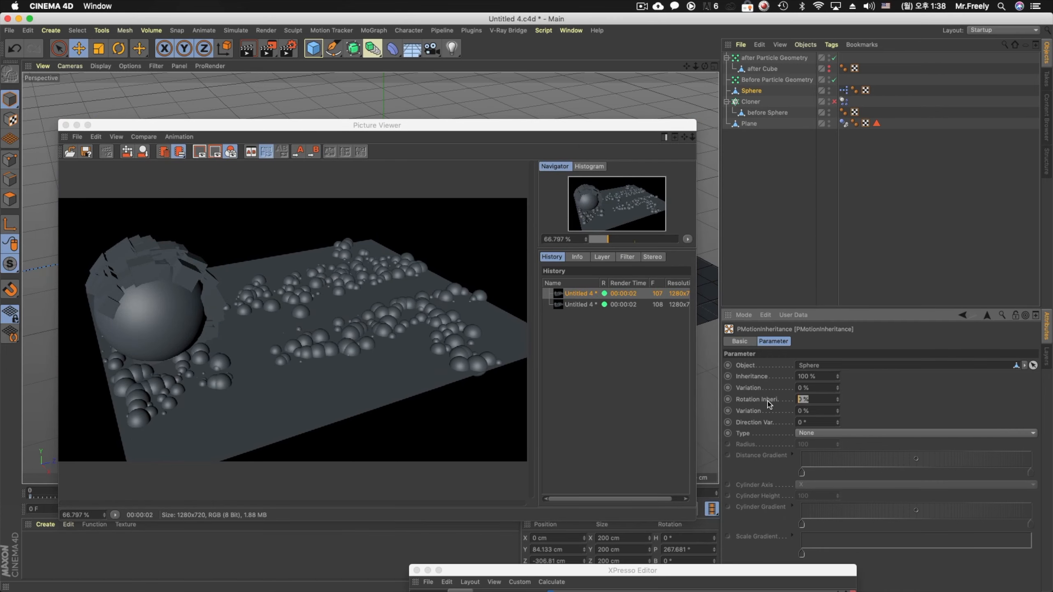
type("300")
key("Return")
left_click_drag(497, 129, 501, 525)
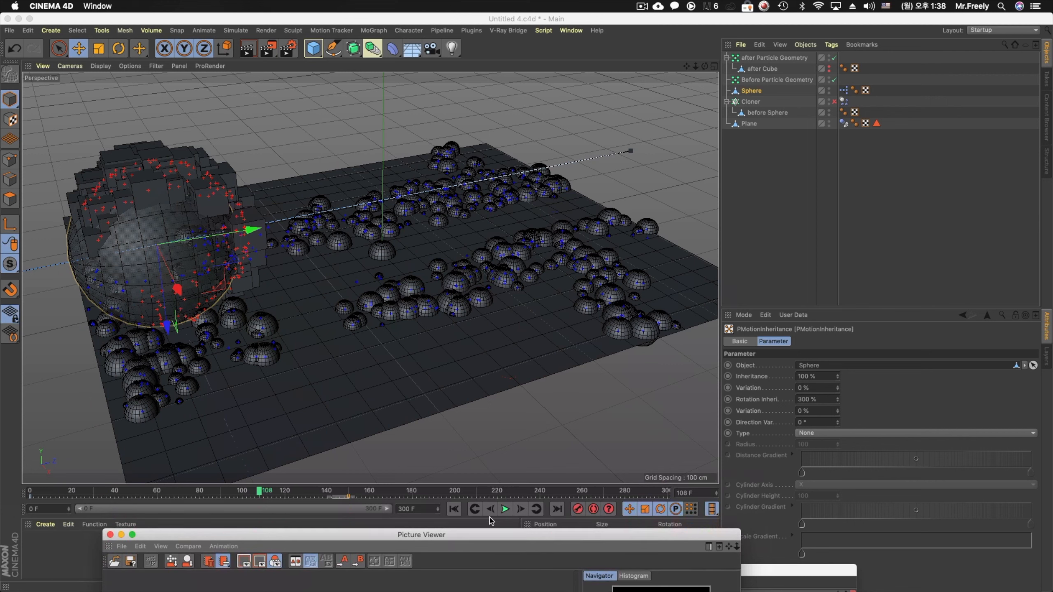
left_click(455, 511)
left_click(503, 510)
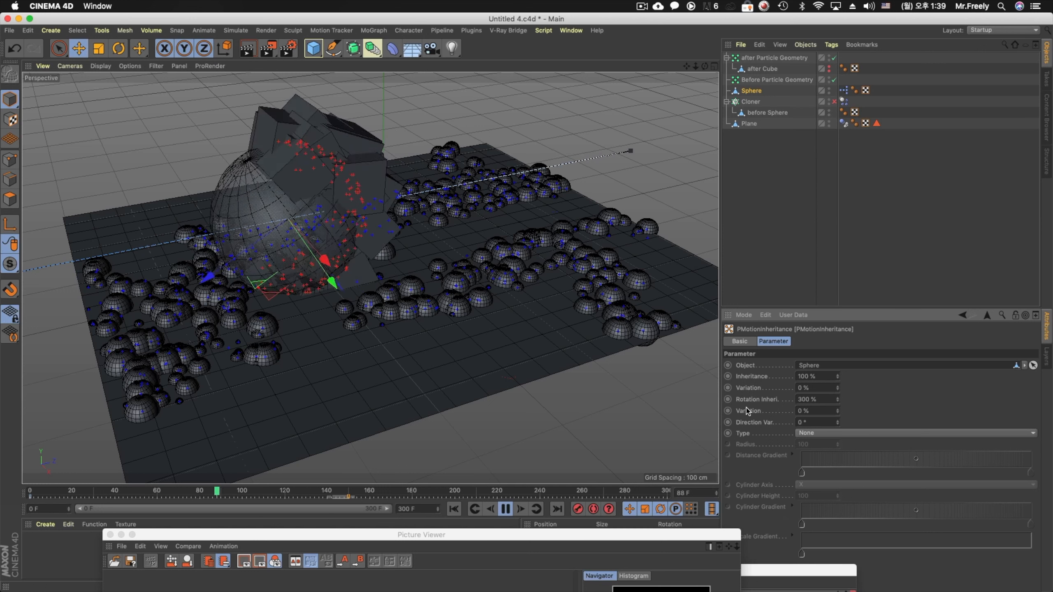
left_click(507, 509)
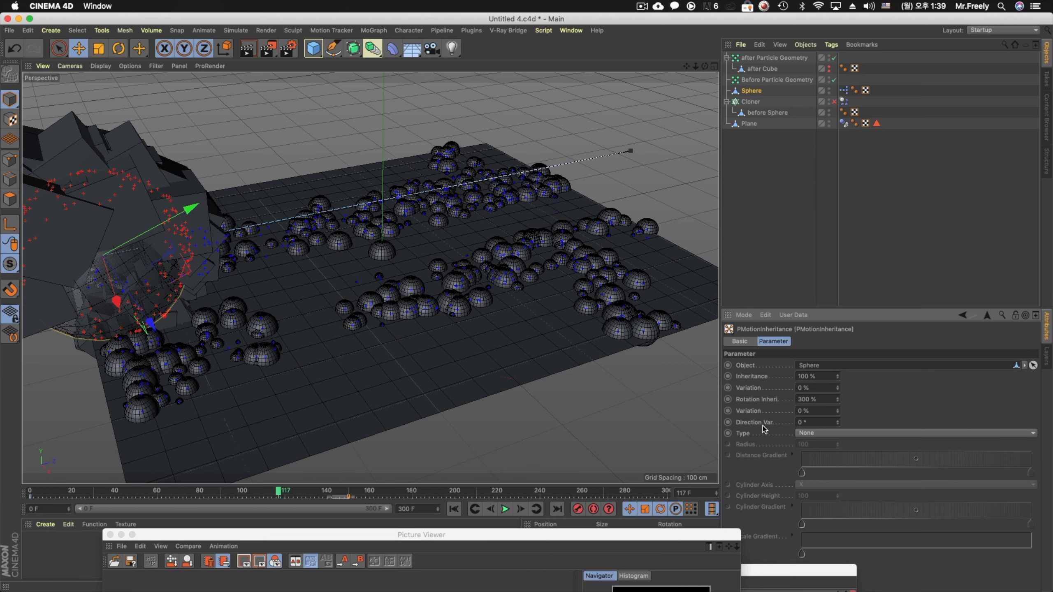
With the Picture Viewer closed, set Direction Variation to 50° and Rotation Inheritance to 150 %, and replay from frame 0 to frame 88
left_click_drag(601, 538, 613, 377)
left_click(123, 374)
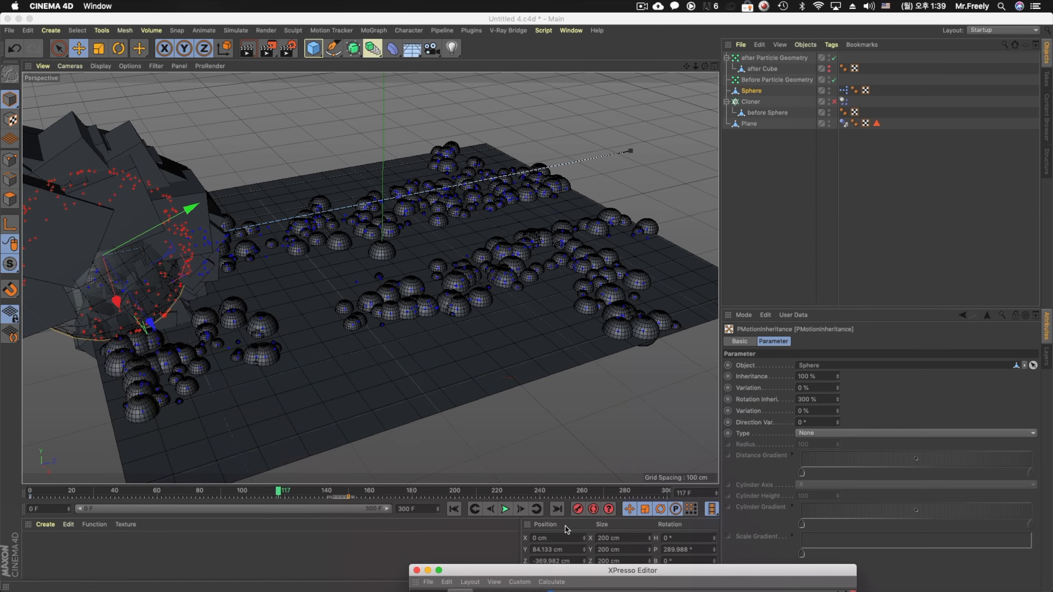
left_click(454, 509)
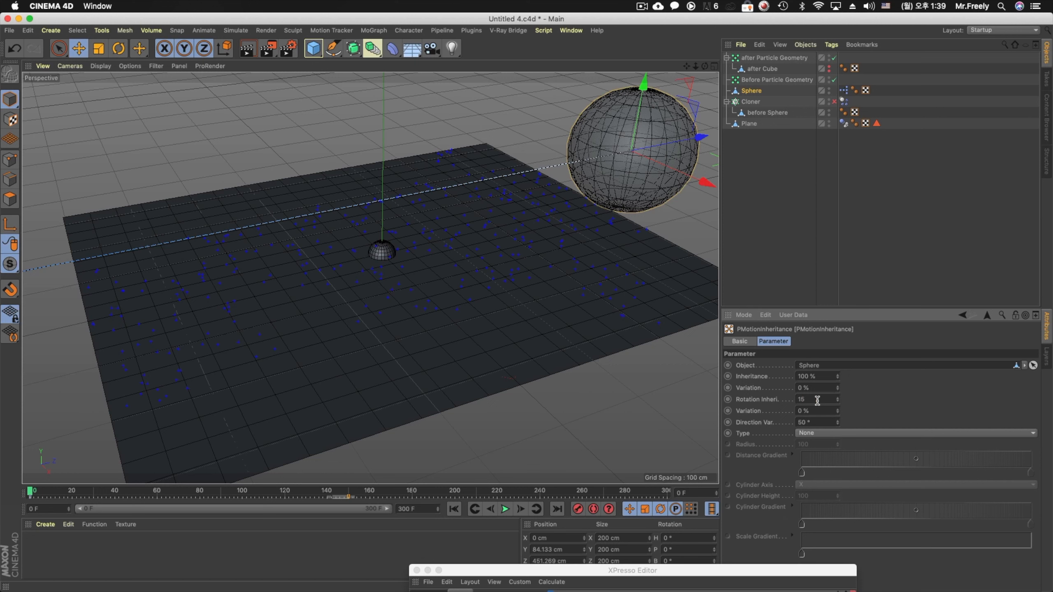
left_click(505, 509)
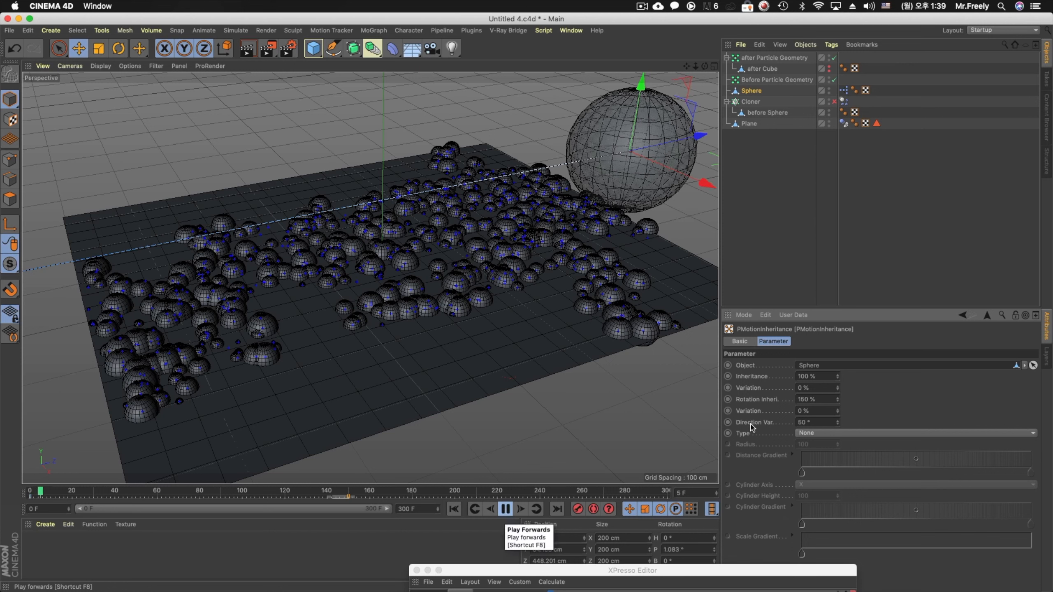
left_click(779, 400)
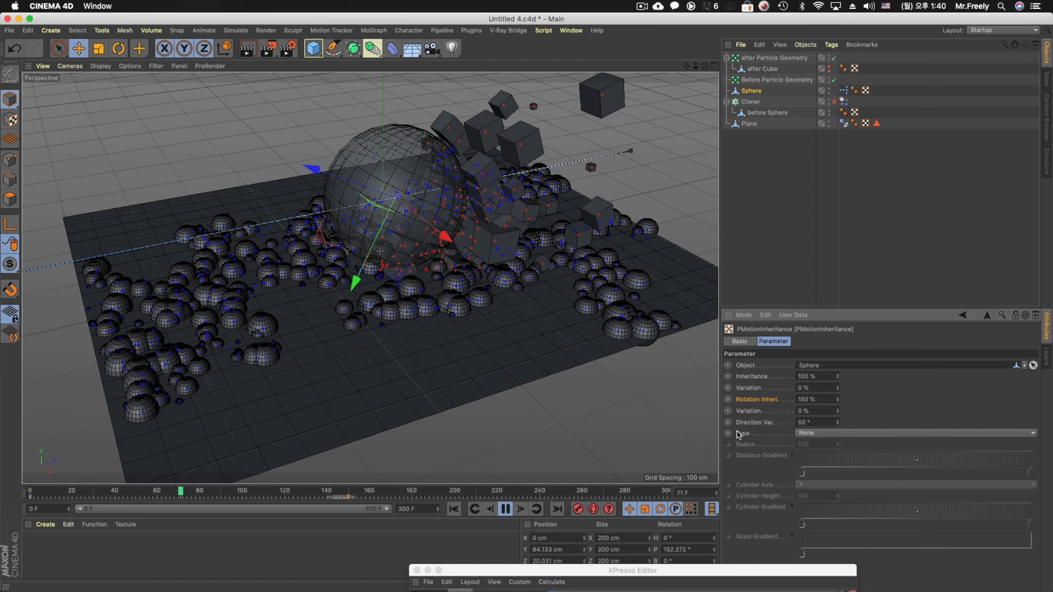
left_click(506, 509)
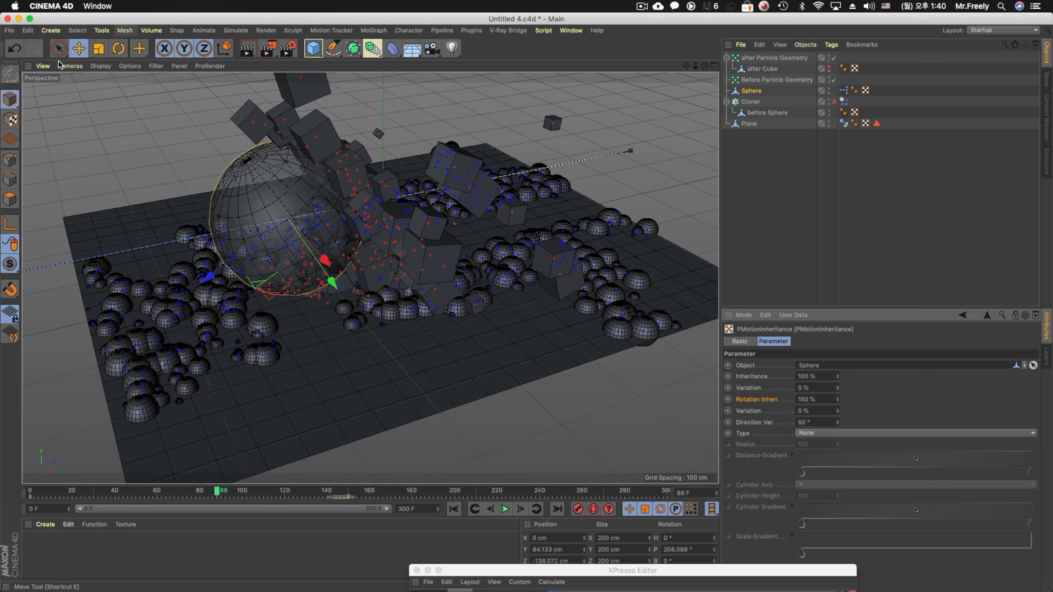
Using Doodle Paint, sketch white cube outlines with curved rotation arrows over two of the flying cubes in the viewport
left_click(77, 32)
mouse_move(101, 30)
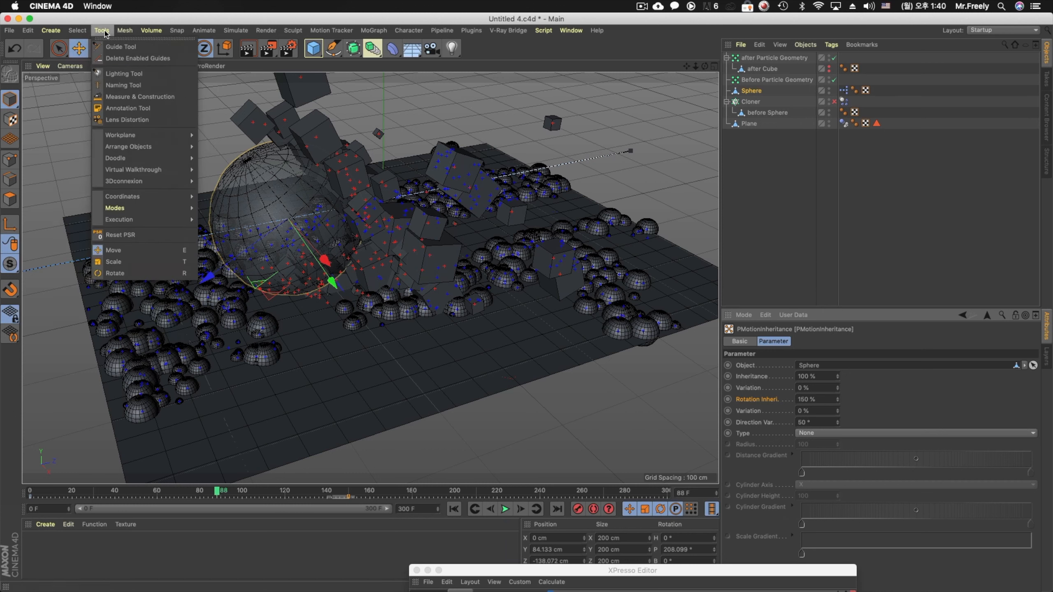
mouse_move(189, 158)
left_click(228, 161)
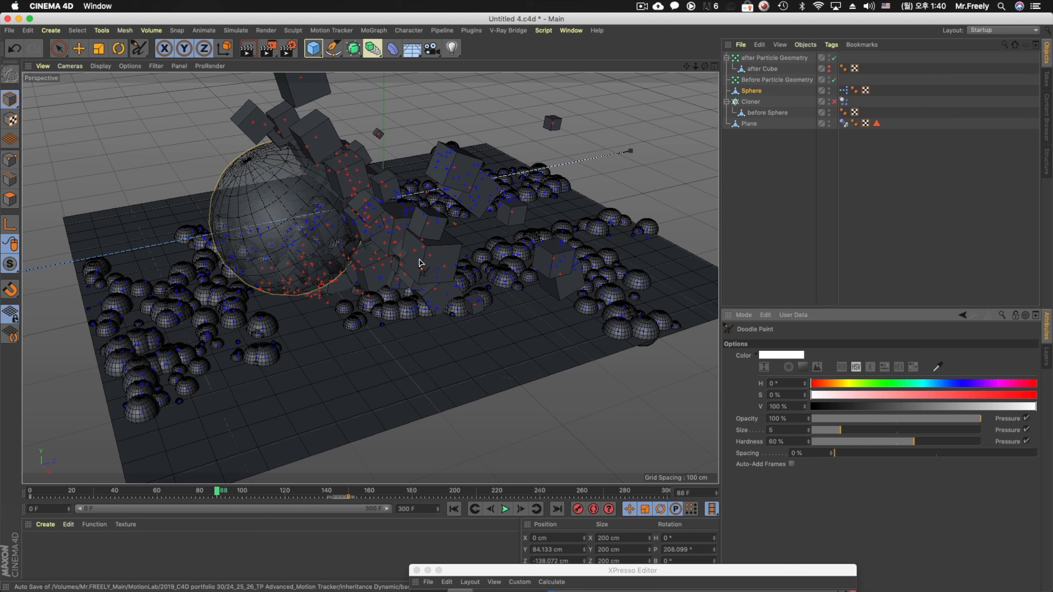
mouse_move(404, 248)
left_mouse_down()
mouse_move(420, 280)
mouse_move(460, 233)
left_mouse_up()
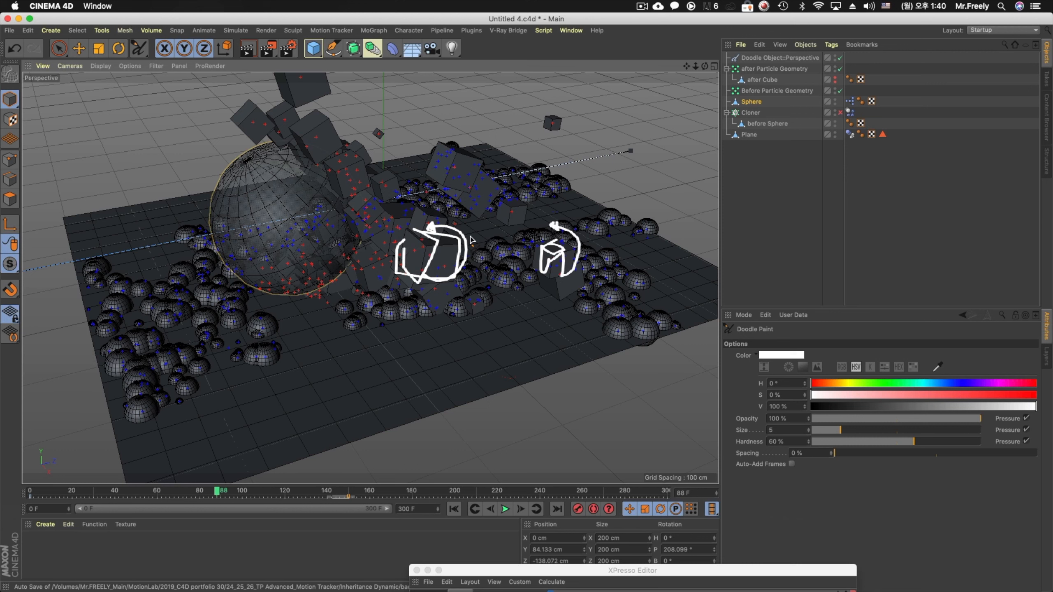
Sketch long white rotation and direction arrows over the sphere and the surrounding cubes with Doodle Paint
mouse_move(289, 129)
left_mouse_down()
mouse_move(502, 329)
mouse_move(419, 125)
mouse_move(265, 143)
left_mouse_up()
left_click_drag(375, 367, 562, 183)
left_click_drag(539, 146, 475, 98)
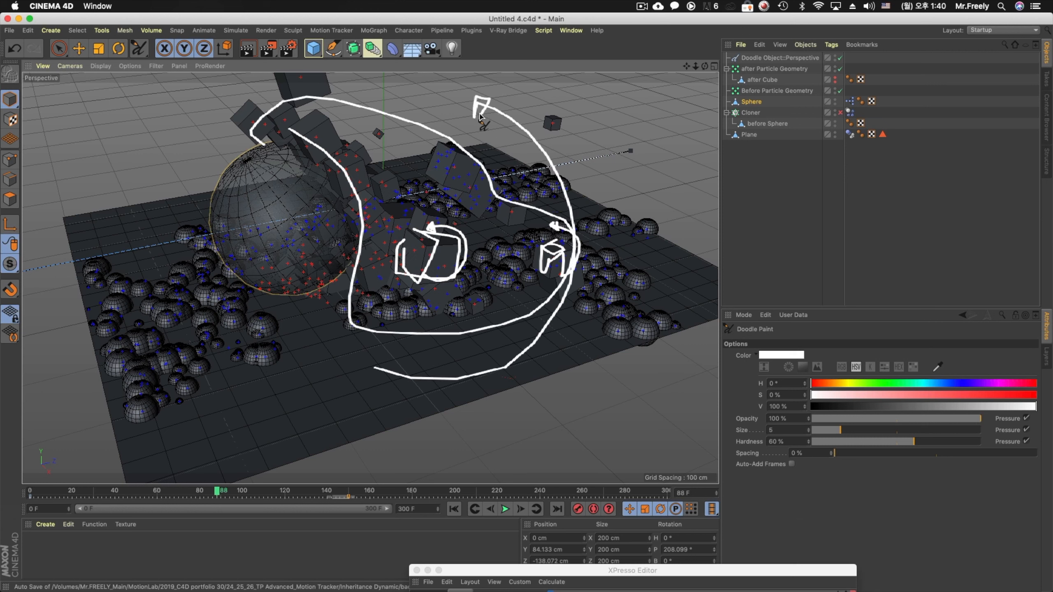
left_click_drag(383, 177, 317, 210)
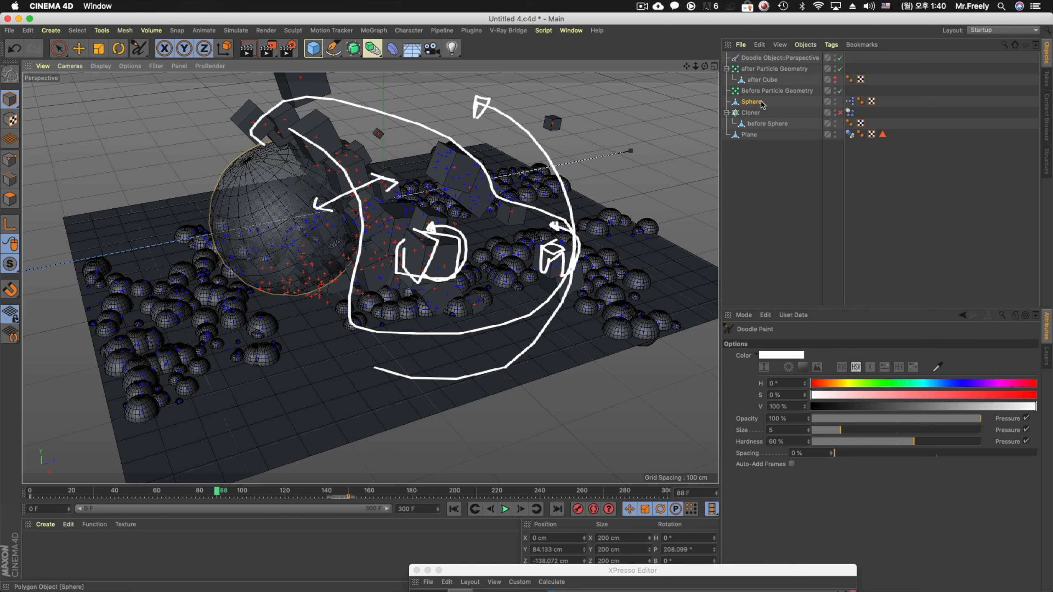
Delete the Doodle Object to clear all the sketches from the viewport
left_click(760, 58)
key("Delete")
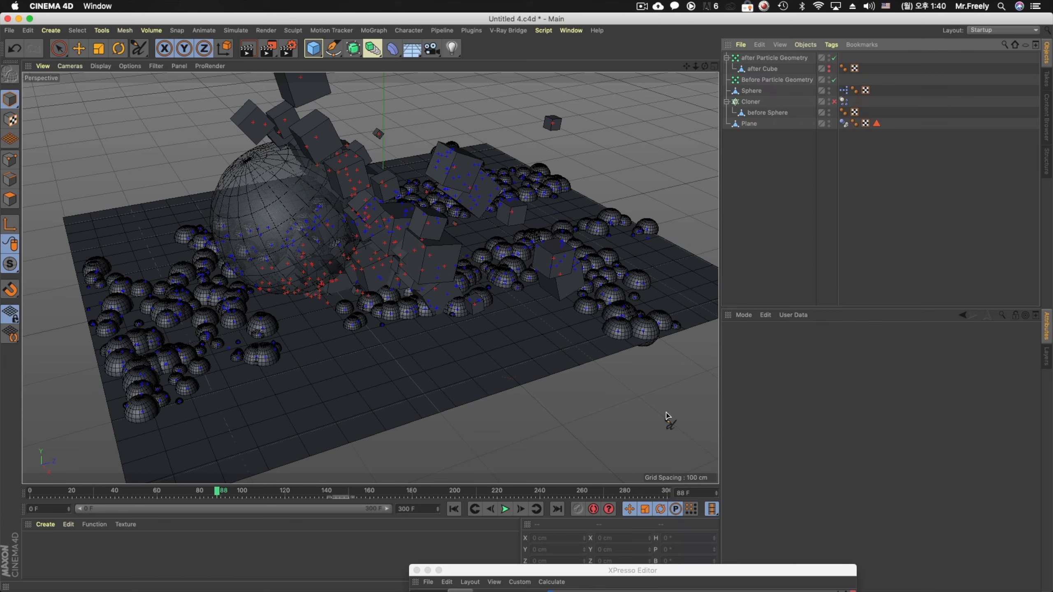
Return to frame 0, disconnect PMatterWaves from Time Control and the "before" PGroup, and unlink the "before" PShape and PSize from P Pass
left_click_drag(609, 570, 570, 513)
left_click_drag(475, 513, 359, 139)
left_click(454, 509)
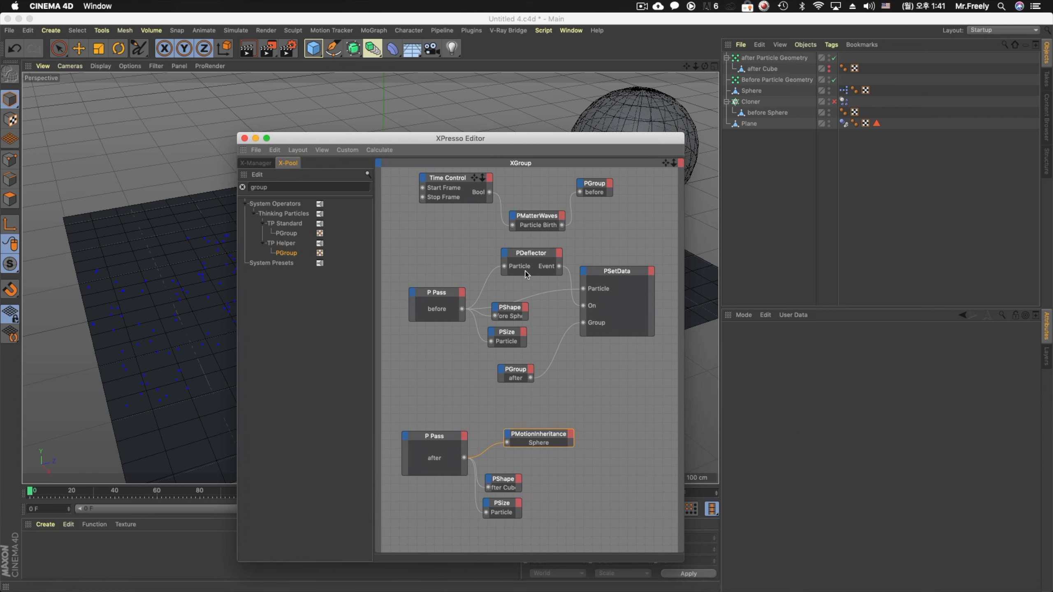
left_click(571, 216)
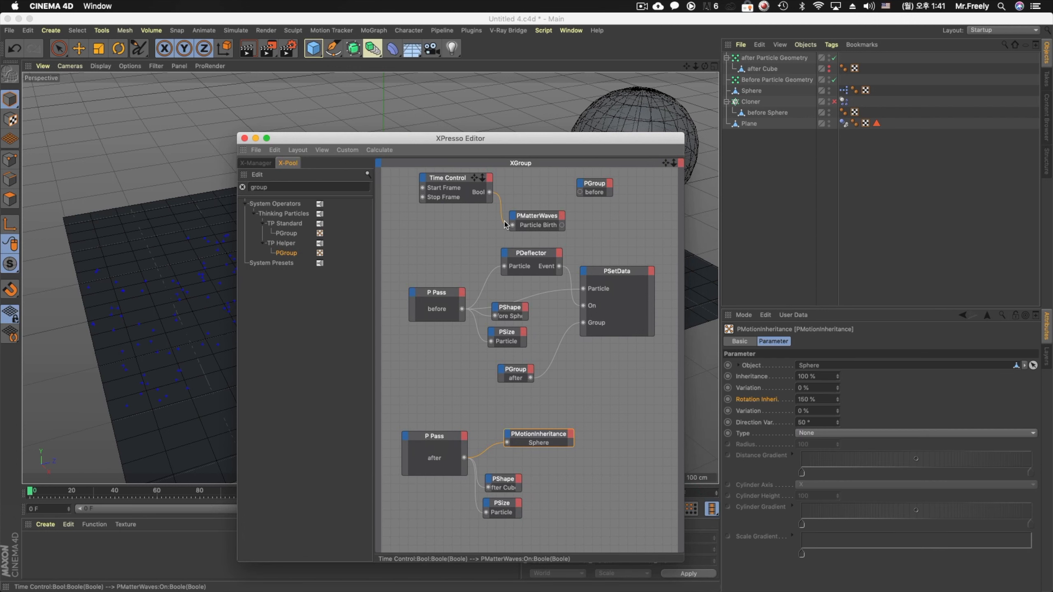
left_click(503, 221)
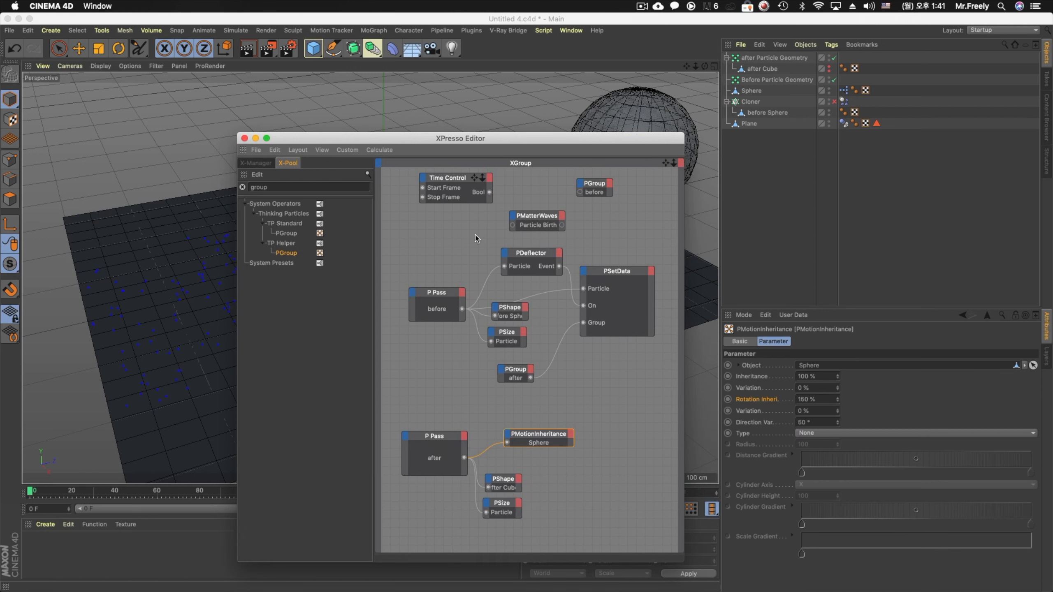
left_click(513, 312)
left_click(486, 315)
left_click(480, 338)
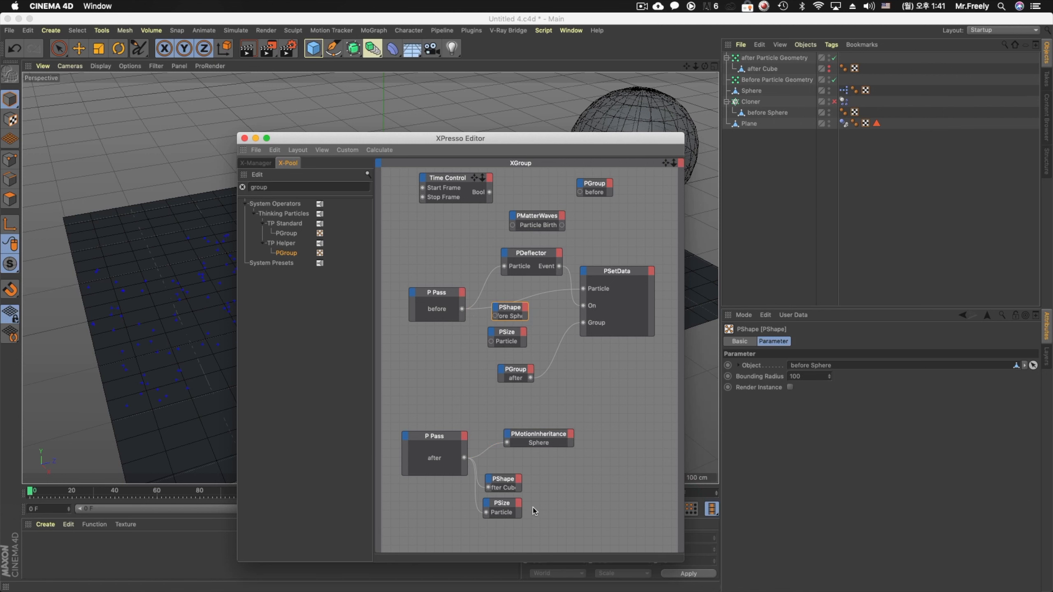
Enable the Cloner and disable the Before Particle Geometry object
left_click_drag(545, 143, 486, 464)
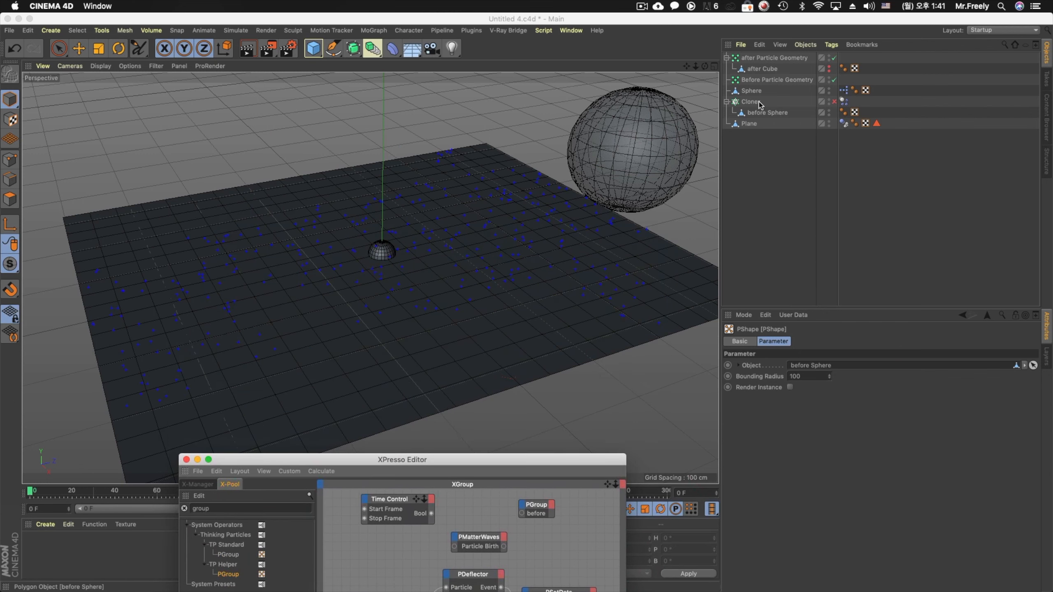
left_click(833, 102)
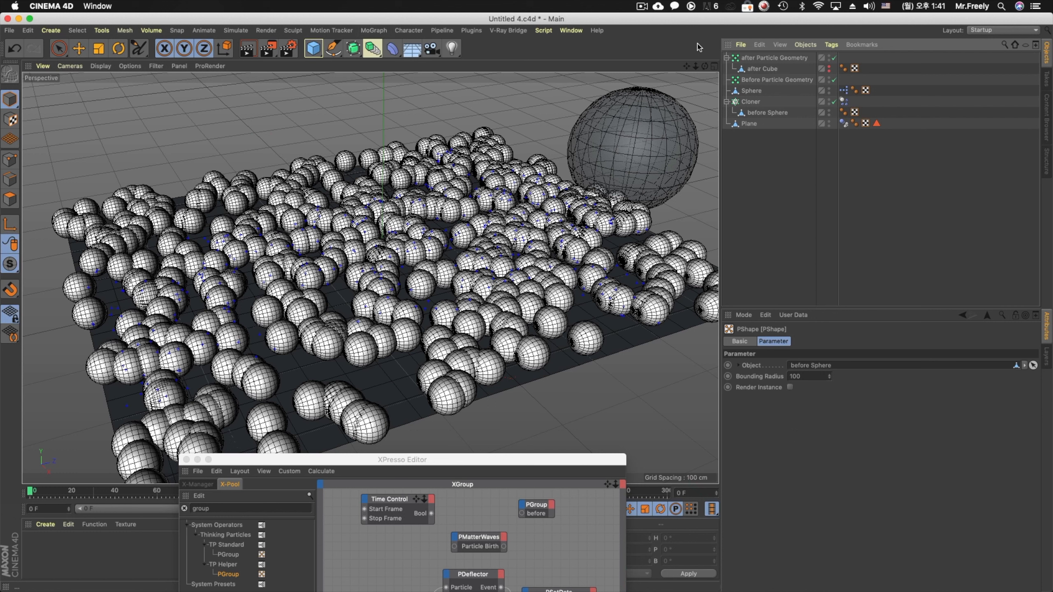
left_click(775, 58)
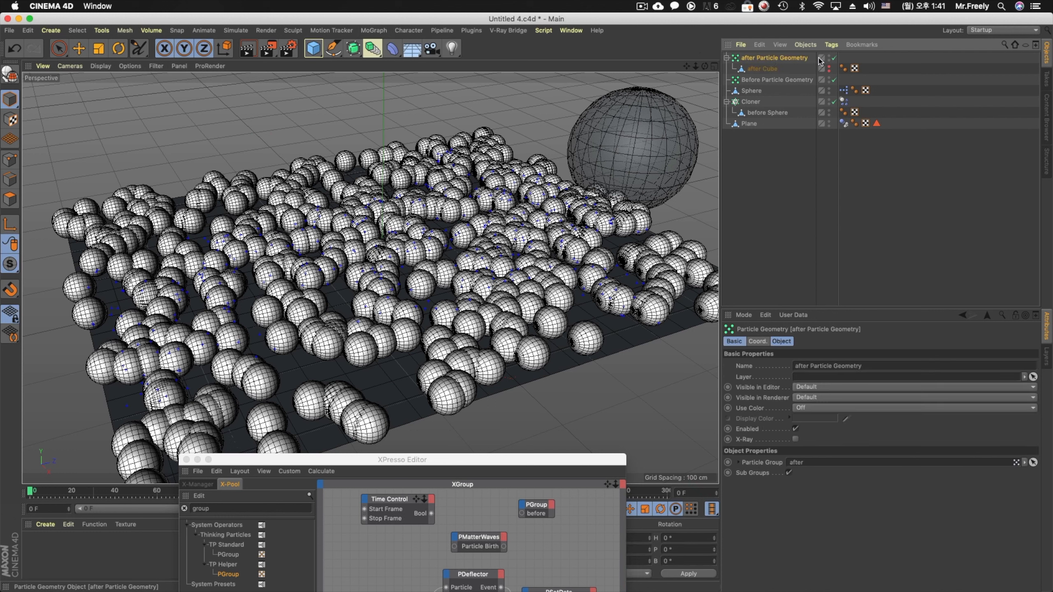
left_click(834, 80)
Add a MoGraph Matrix in Object mode, distributed over the Plane's surface and restricted to its Polygon Selection
left_click(374, 30)
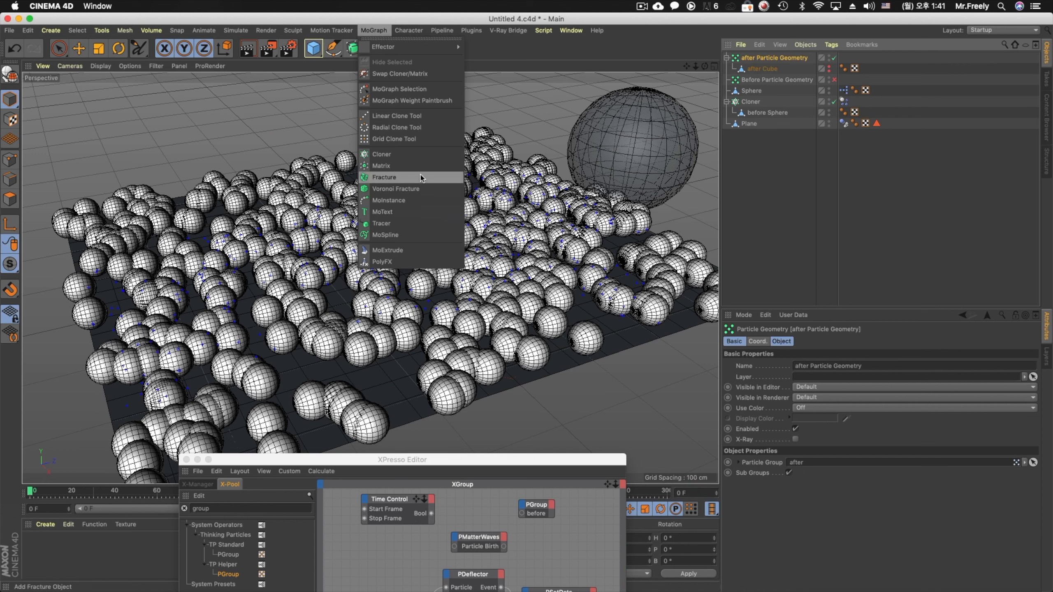
left_click(398, 166)
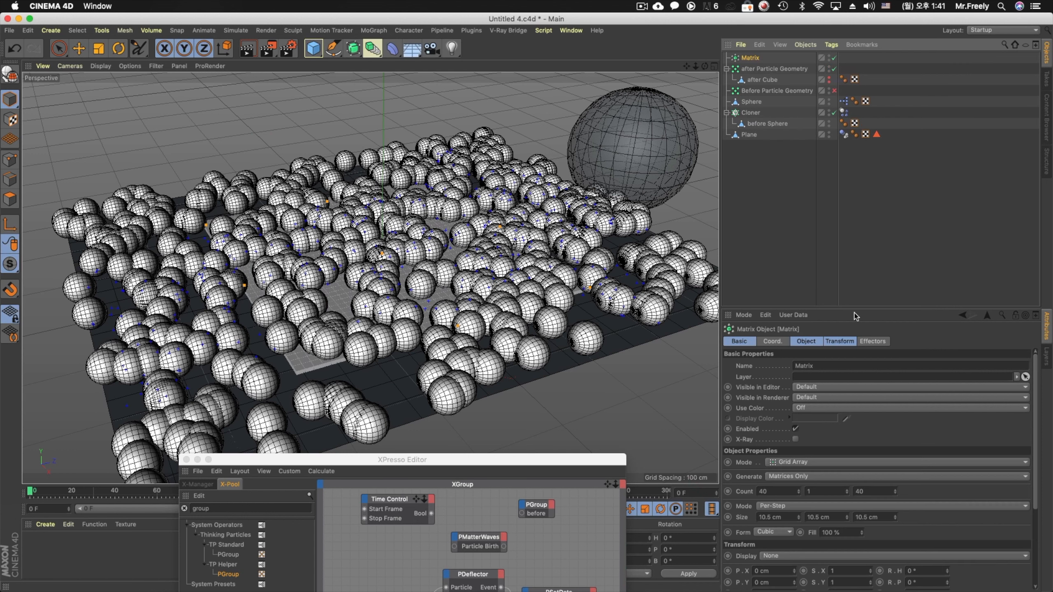
left_click(838, 341)
left_click(813, 342)
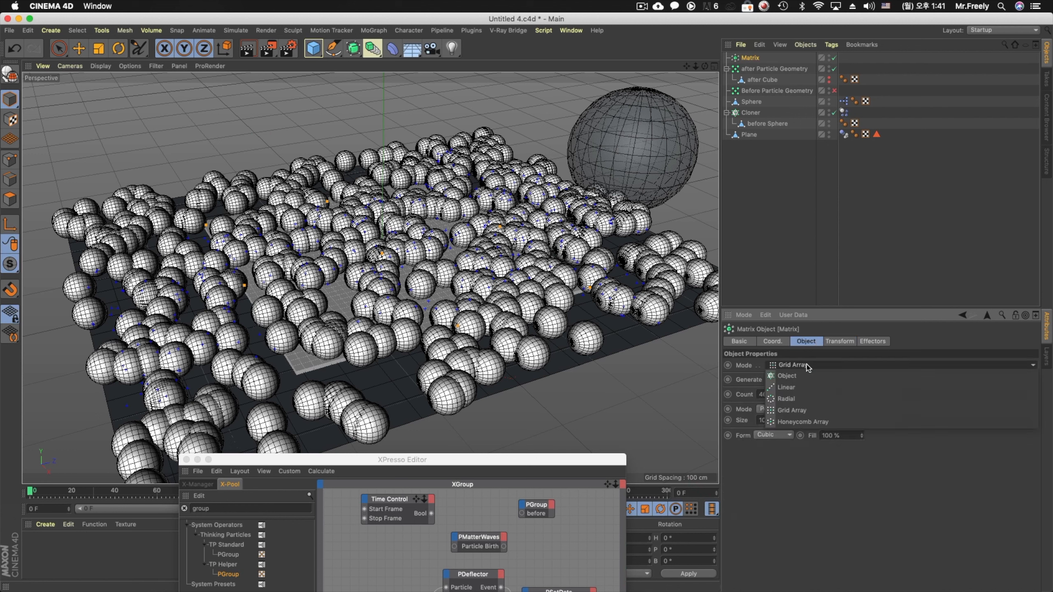
left_click_drag(749, 135, 823, 390)
left_click_drag(876, 134, 876, 295)
left_click_drag(803, 447, 803, 444)
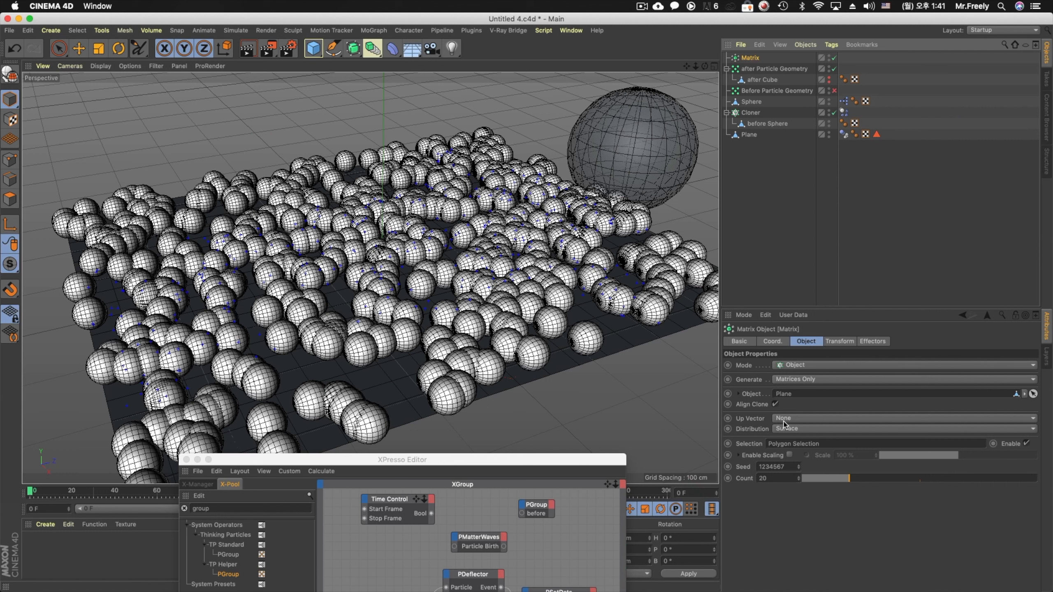
Assign the Matrix as the Cloner's distribution object and place it just above the Cloner in the hierarchy
left_click(750, 112)
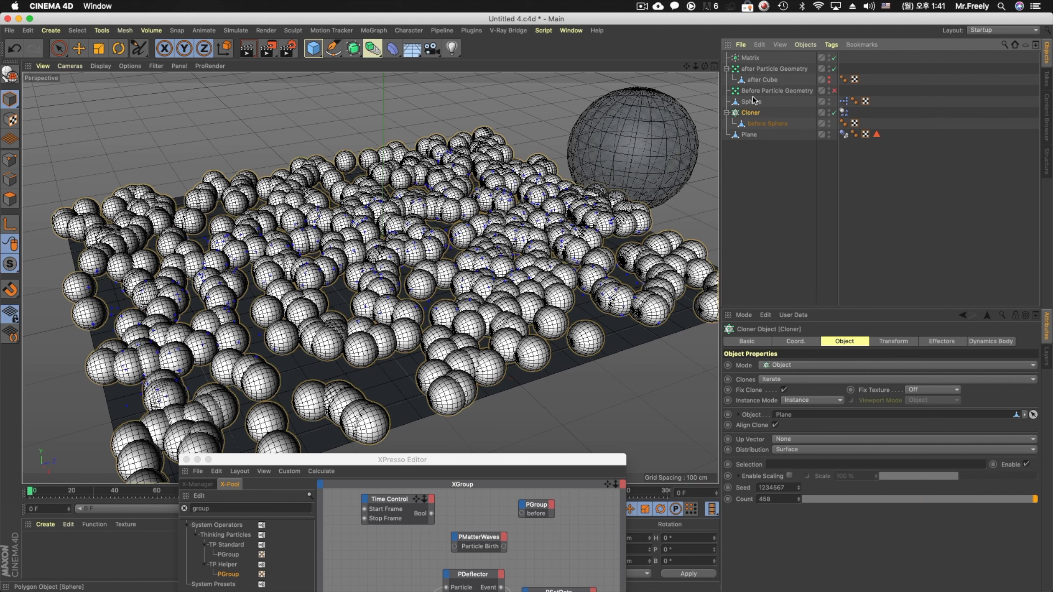
left_click_drag(750, 58, 787, 415)
left_click_drag(749, 58, 726, 109)
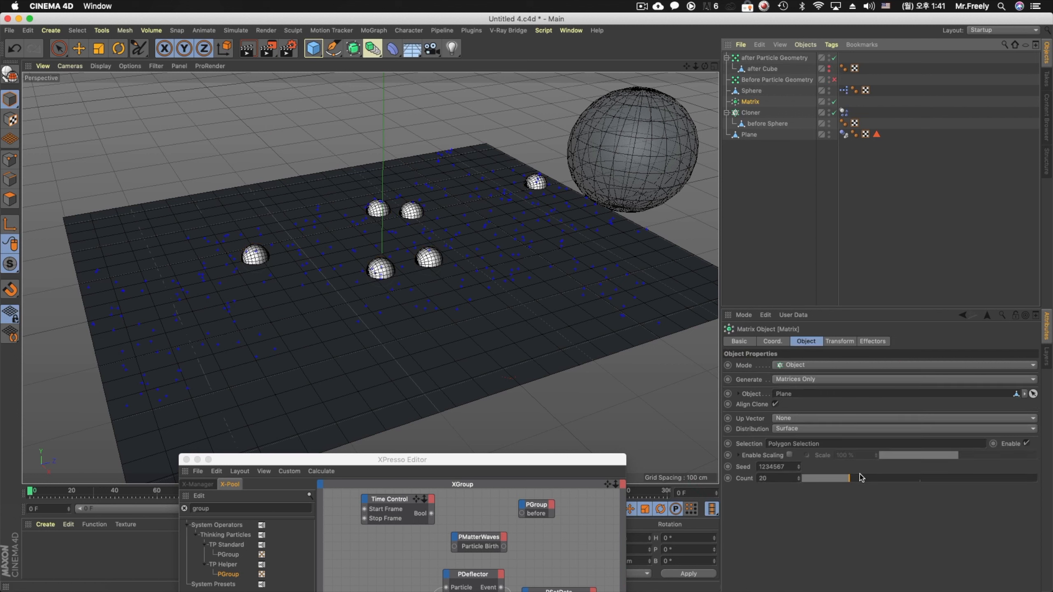
Set the Matrix count to 410 and offset its transform by 15 cm in P.Z
left_click_drag(860, 477, 1051, 487)
left_click_drag(799, 479, 798, 351)
left_click(842, 341)
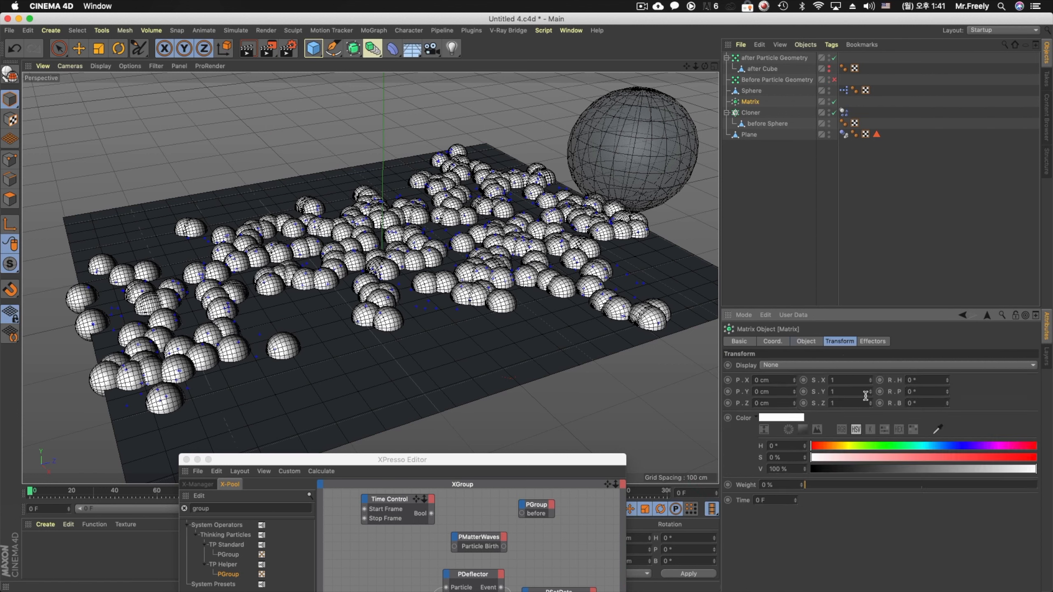
left_click_drag(795, 402, 795, 396)
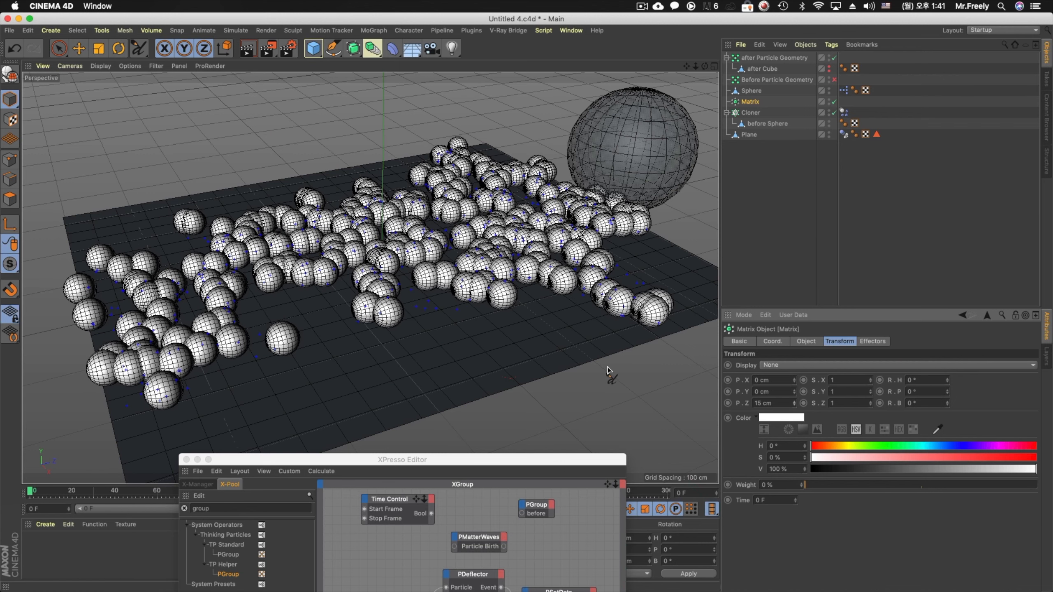
Return to frame 0 and set the Matrix's Generate option to Thinking Particles
left_click_drag(517, 459, 554, 586)
left_click(454, 511)
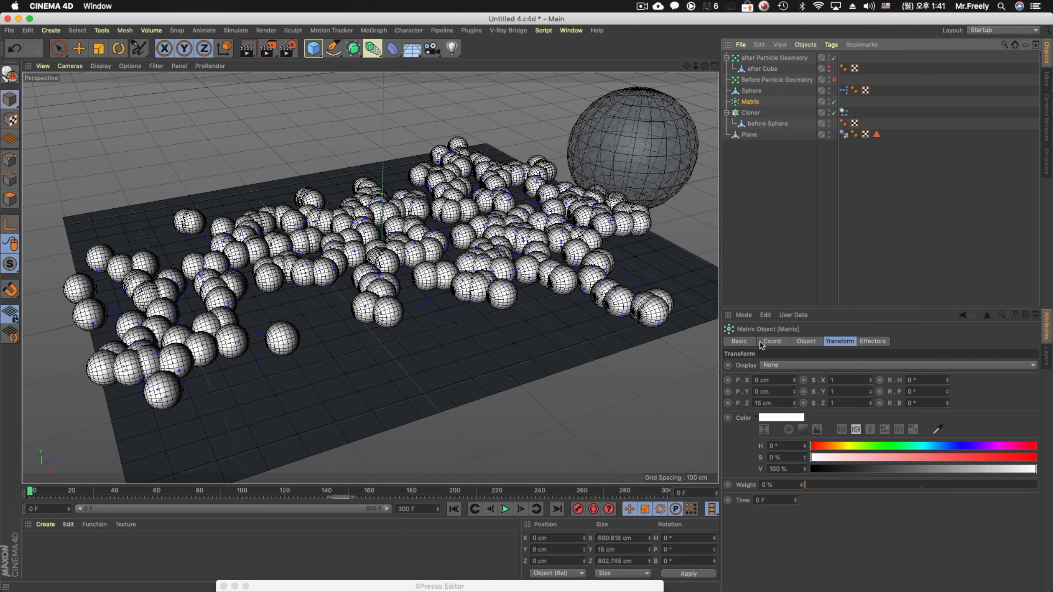
left_click(807, 341)
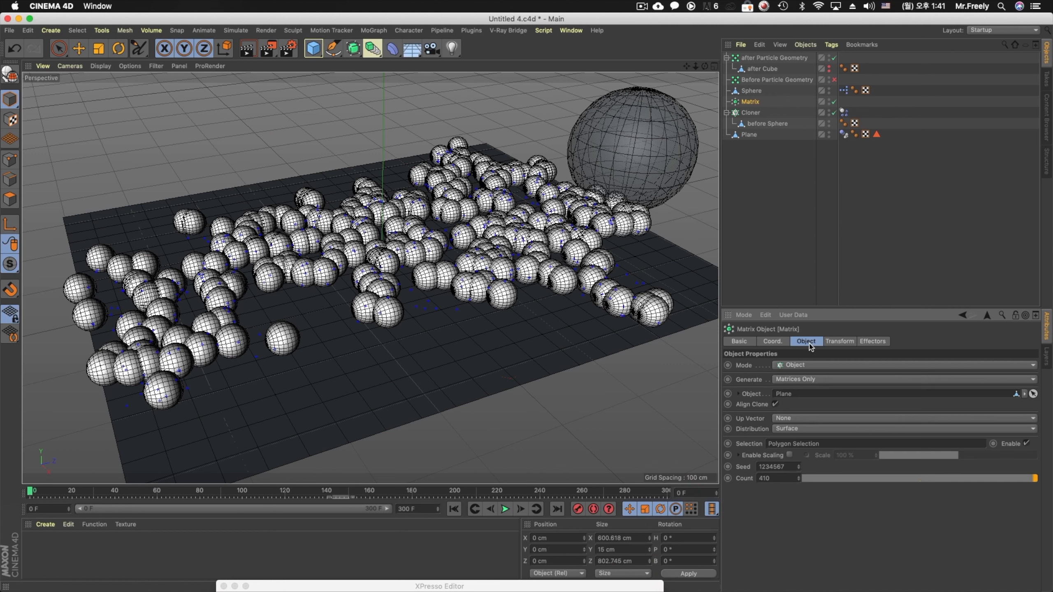
left_click(807, 380)
left_click(830, 398)
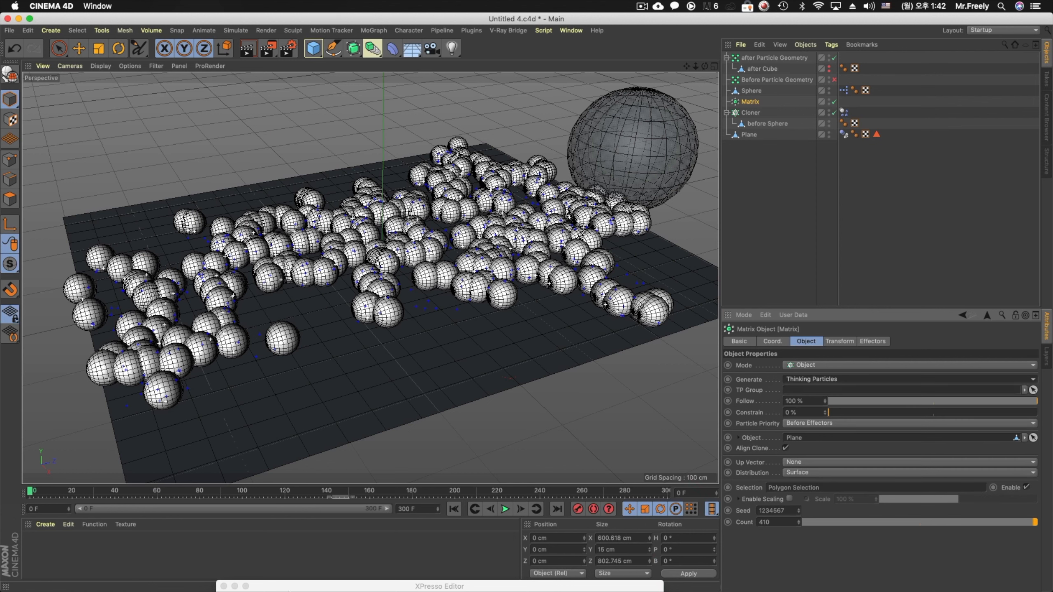
Assign the "before" particle group from the Thinking Particles settings as the Matrix's TP Group
left_click(304, 587)
left_click(299, 478)
left_click(318, 514)
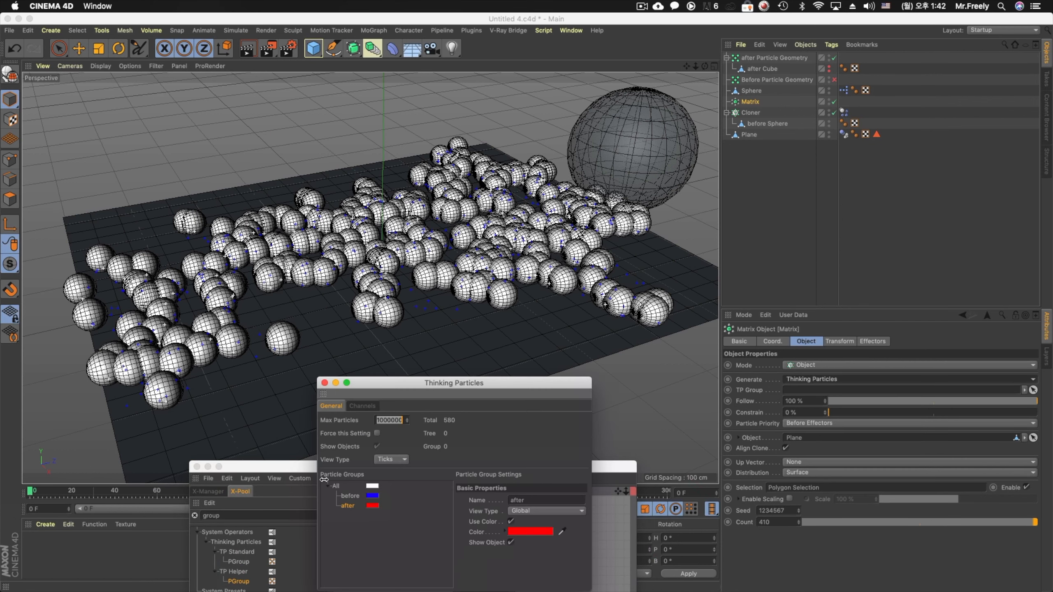
left_click_drag(350, 495, 848, 391)
left_click(324, 383)
Play the animation to frame 130 to check how the Matrix-driven clones react to the rolling sphere
left_click_drag(299, 463, 331, 561)
left_click(505, 509)
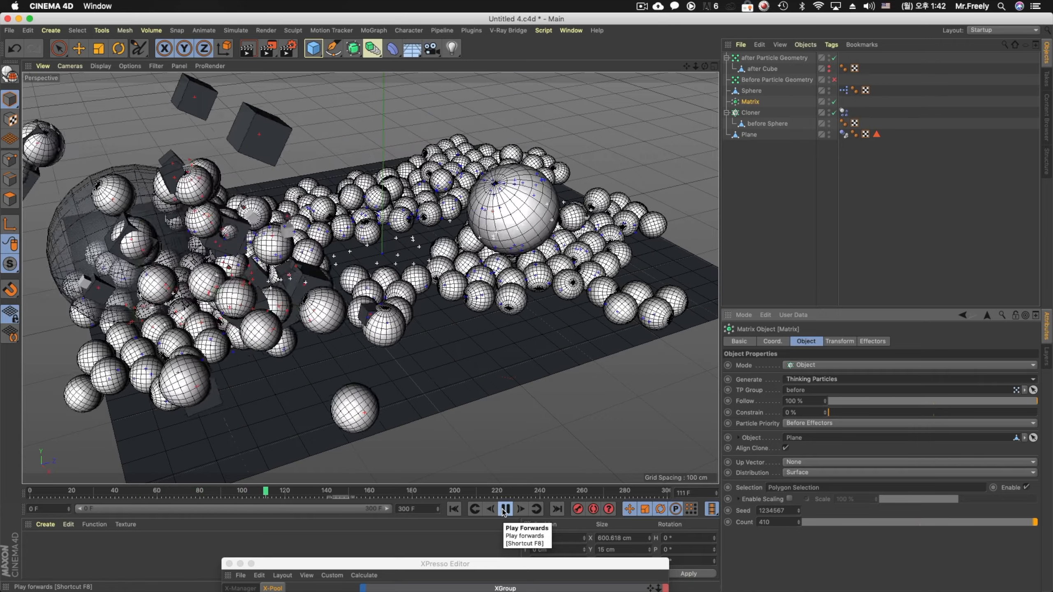
left_click(504, 509)
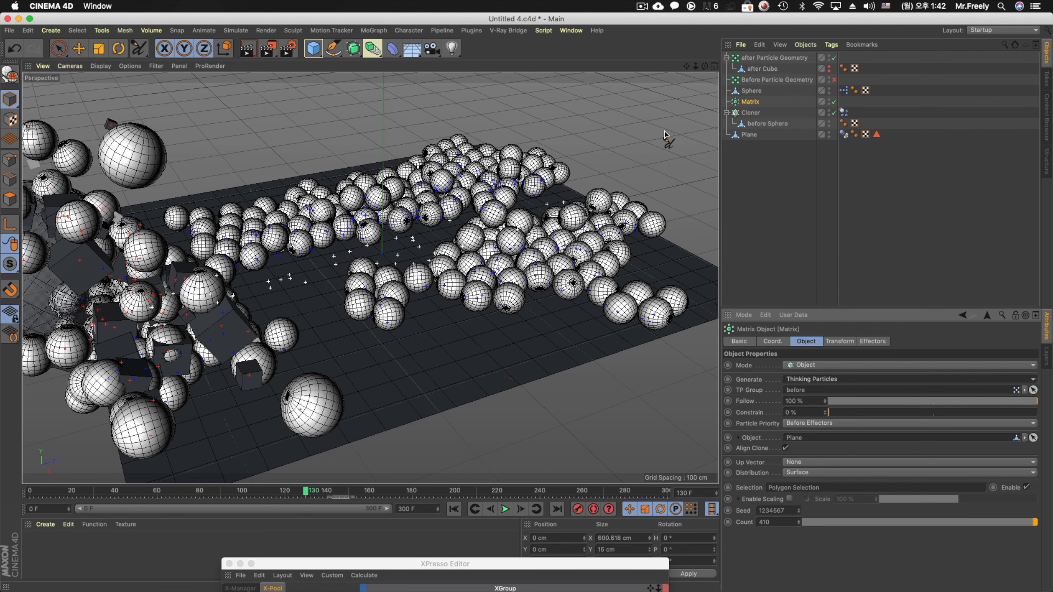
Review the XPresso graph, then replay the animation, pausing at frame 88 and stopping at frame 122
left_click_drag(616, 566, 721, 146)
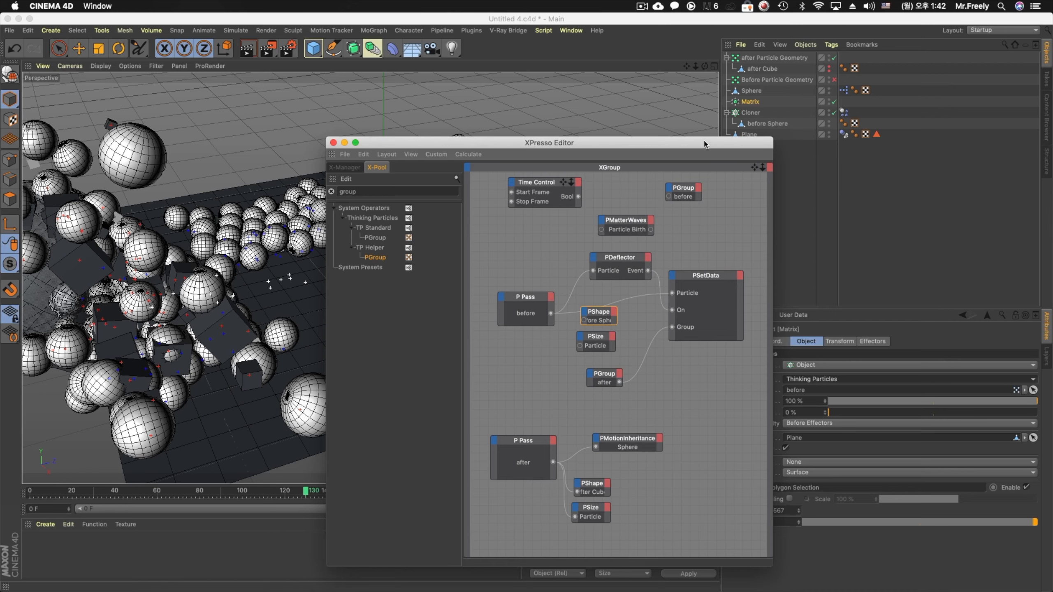
left_click_drag(703, 144, 613, 471)
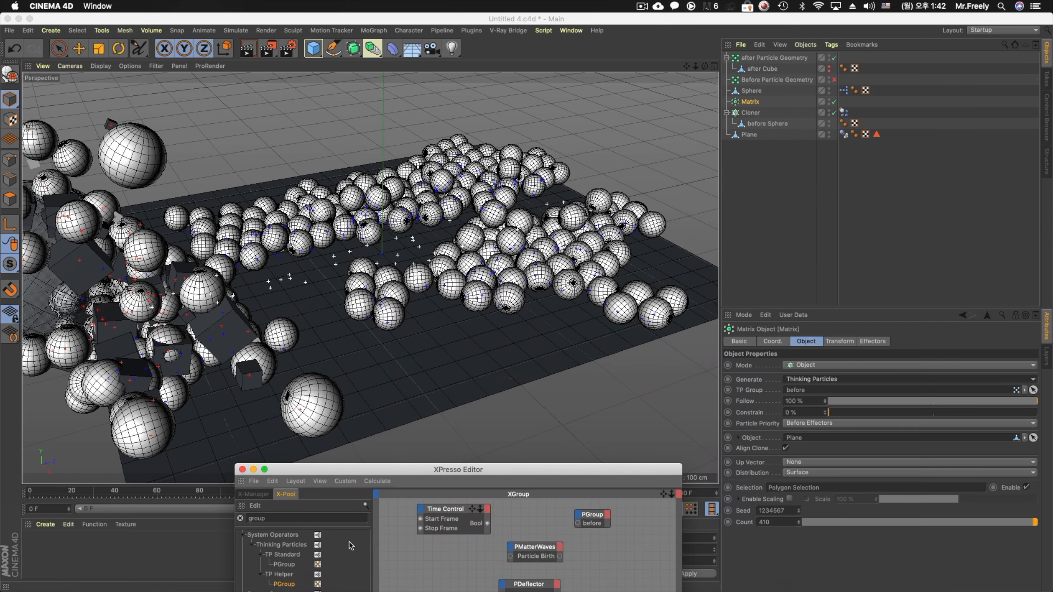
left_click_drag(400, 476, 401, 583)
left_click(506, 509)
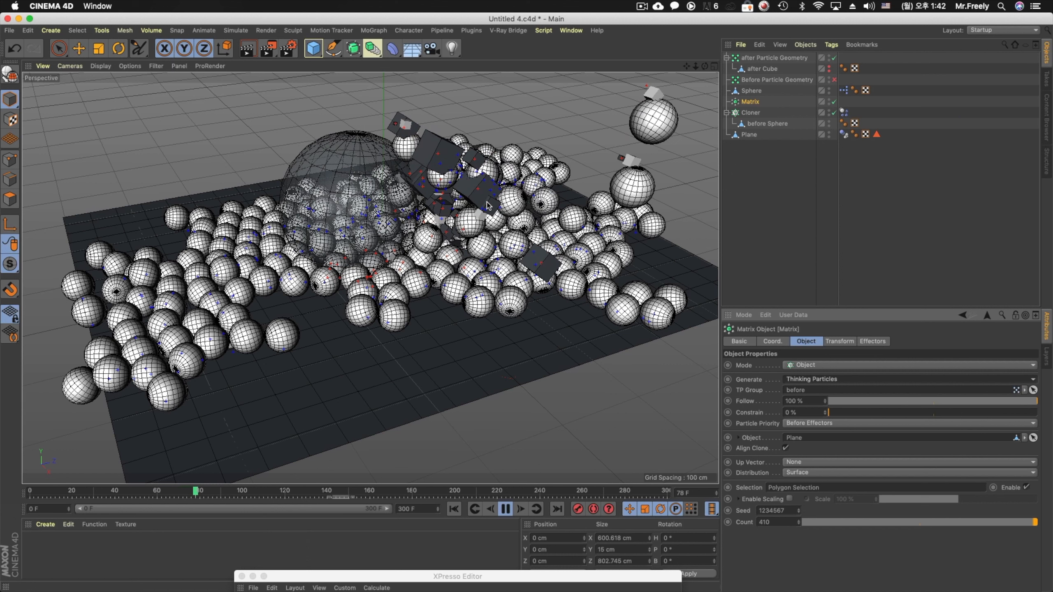
left_click(506, 509)
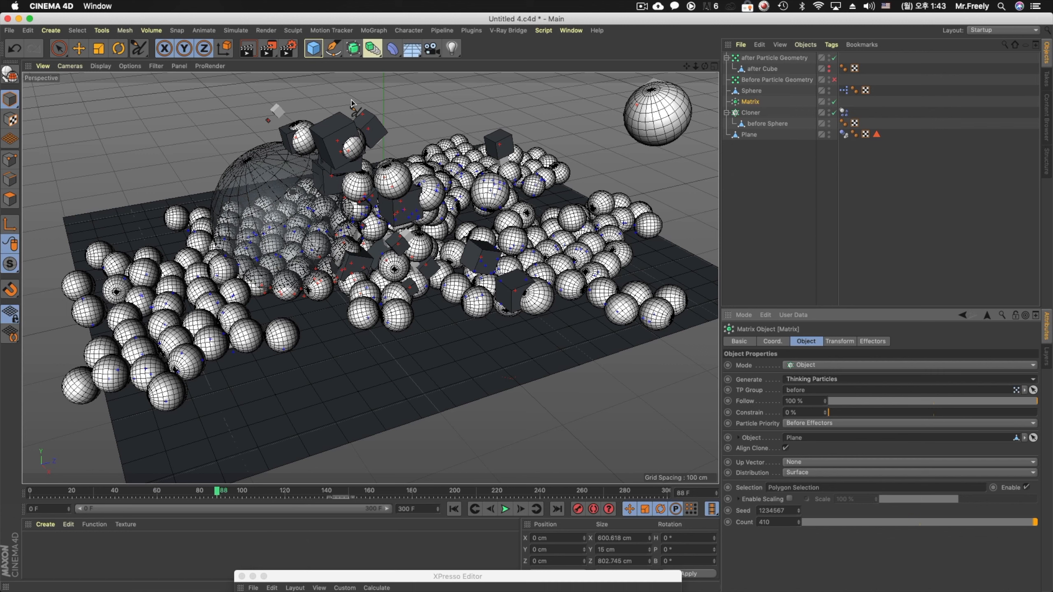
left_click(507, 510)
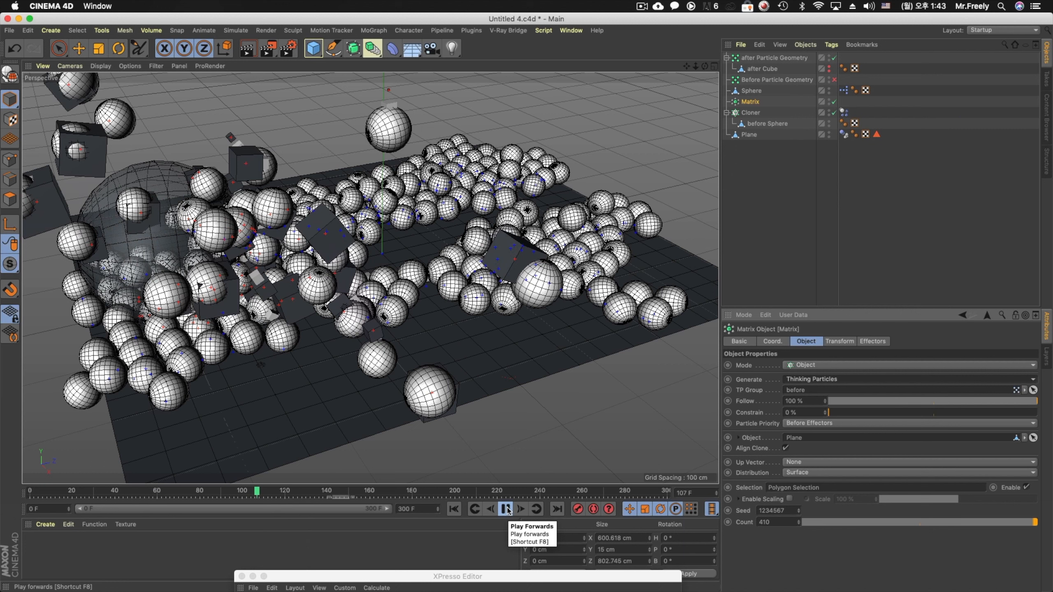
left_click(506, 510)
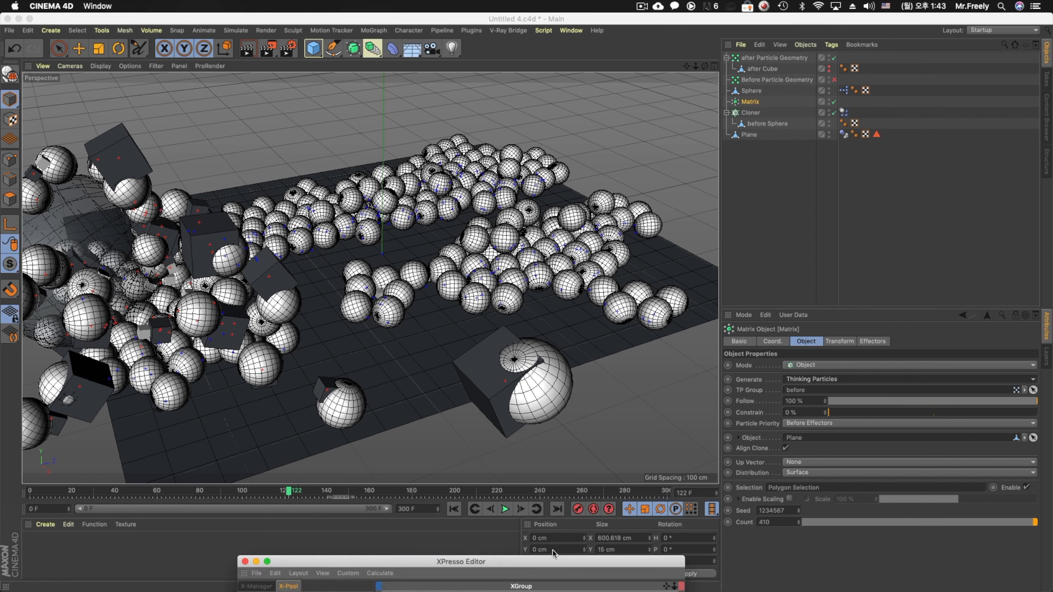
Disconnect the after Cube's PShape and PSize nodes from the "after" P Pass in the XPresso graph
left_click_drag(544, 577, 662, 230)
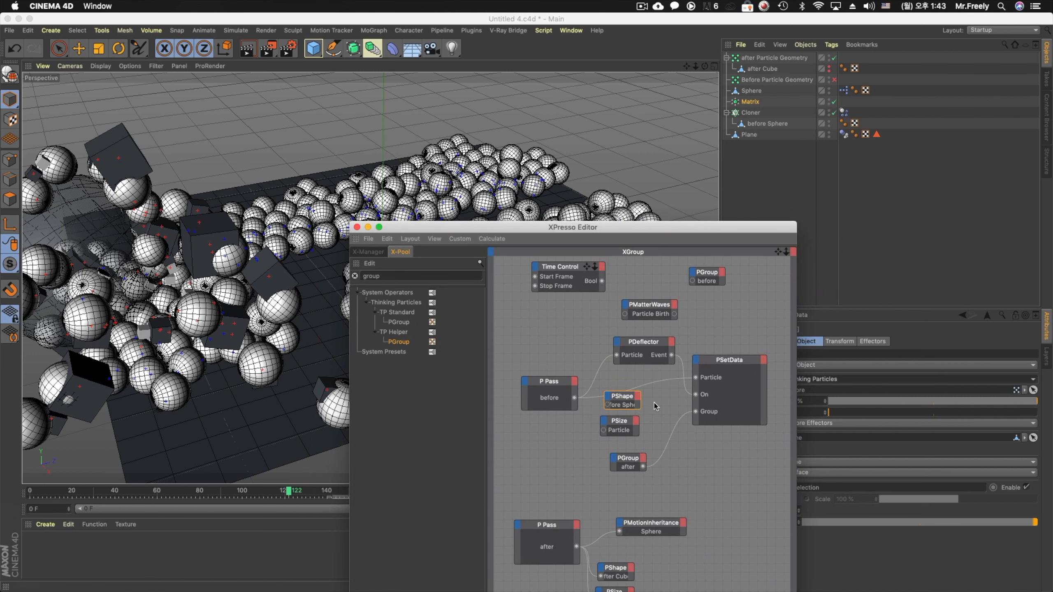
left_click_drag(658, 449, 611, 397)
left_click_drag(663, 230, 519, 499)
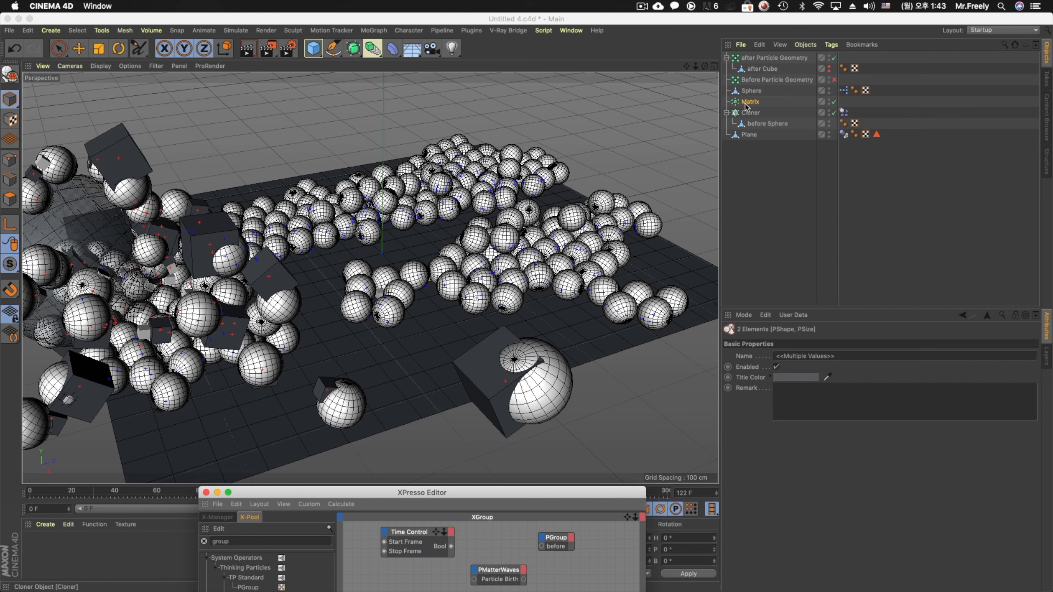
left_click_drag(580, 490, 719, 122)
left_click(579, 469)
left_click(578, 488)
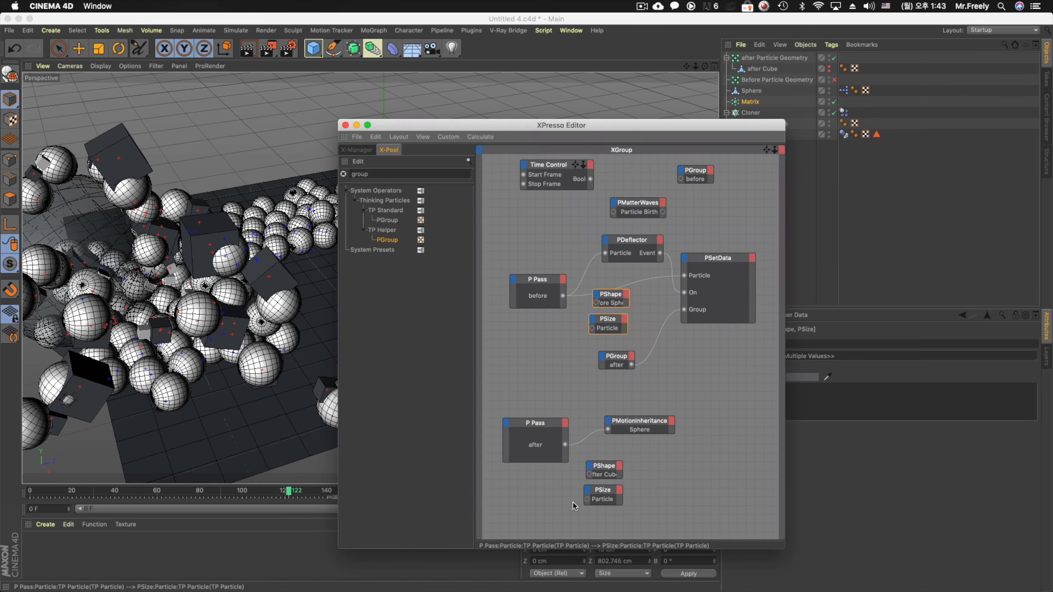
Replay the animation to frame 145 to check the particles without the after Cube shapes
left_click_drag(566, 124, 546, 539)
left_click(505, 510)
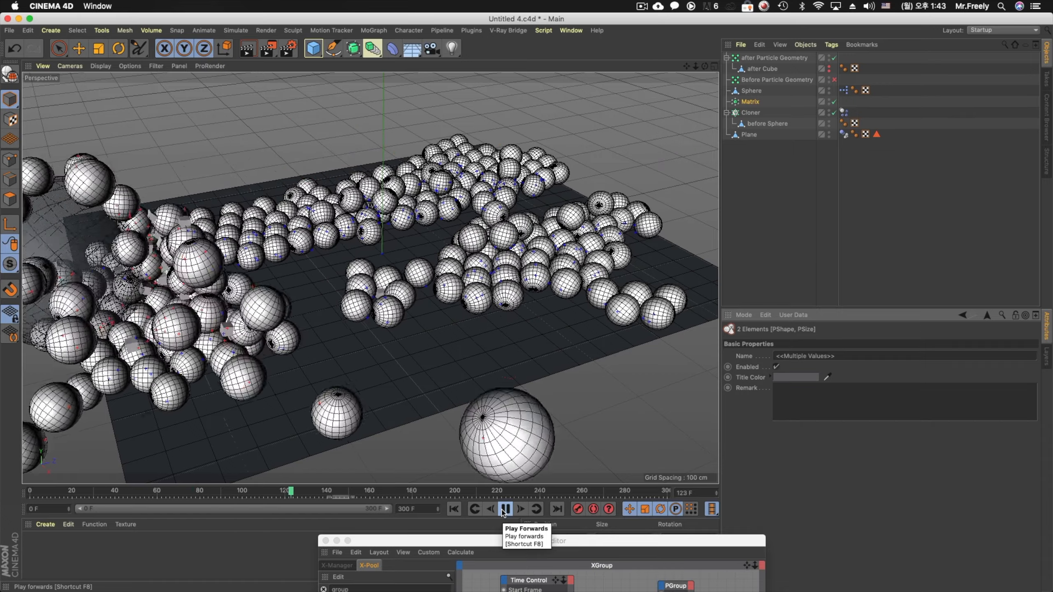
left_click(504, 509)
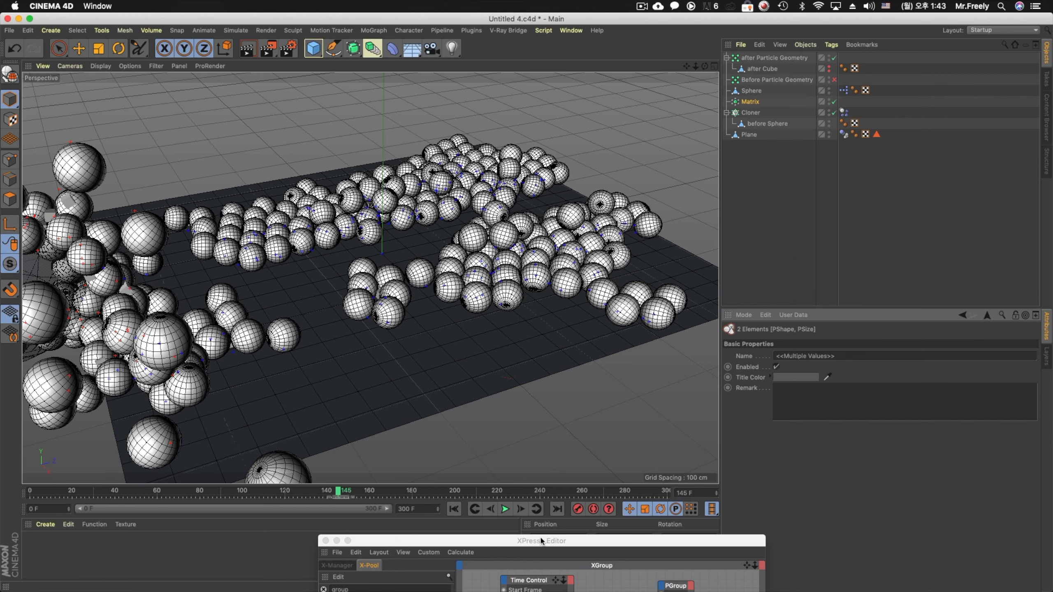
Close the XPresso Editor and inspect the scattered clones around the rolling sphere at frame 145 from several angles
left_click_drag(543, 541, 543, 54)
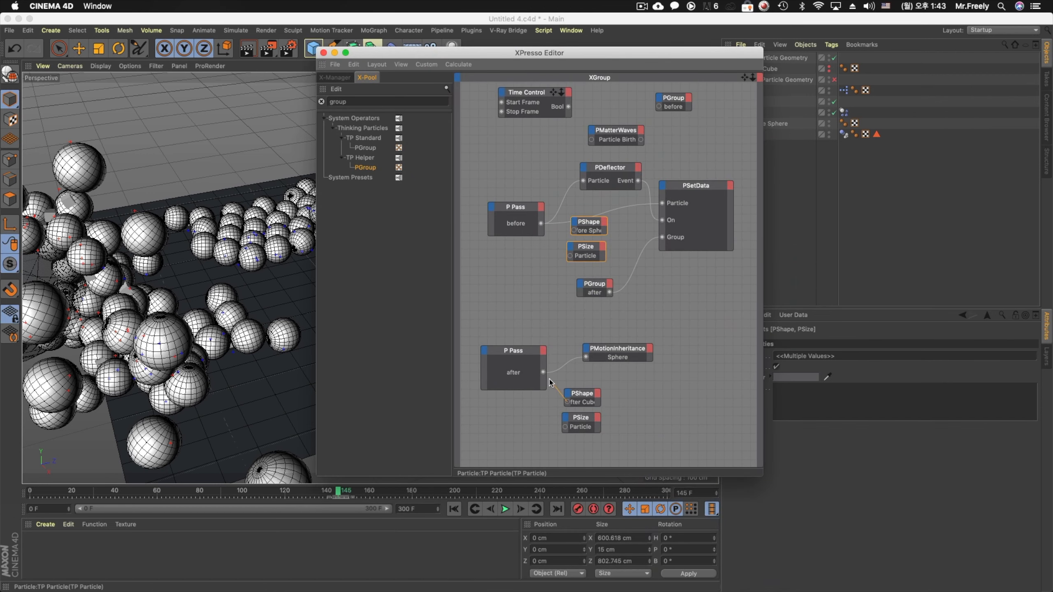
left_click(323, 53)
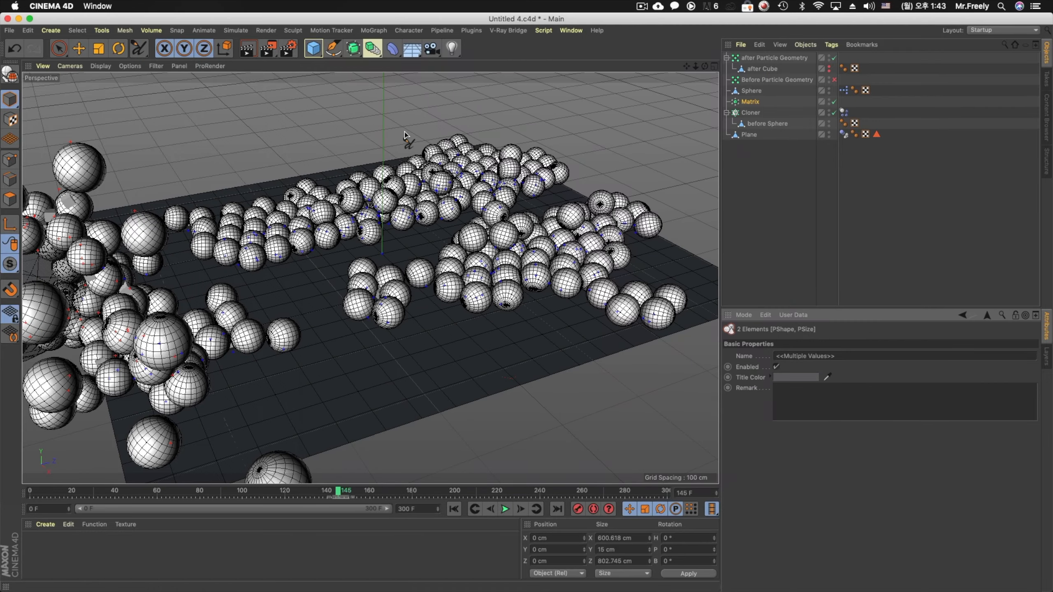
right_click_drag(471, 186, 353, 197, "alt")
left_click_drag(352, 196, 421, 195, "alt")
right_click_drag(381, 200, 344, 201, "alt")
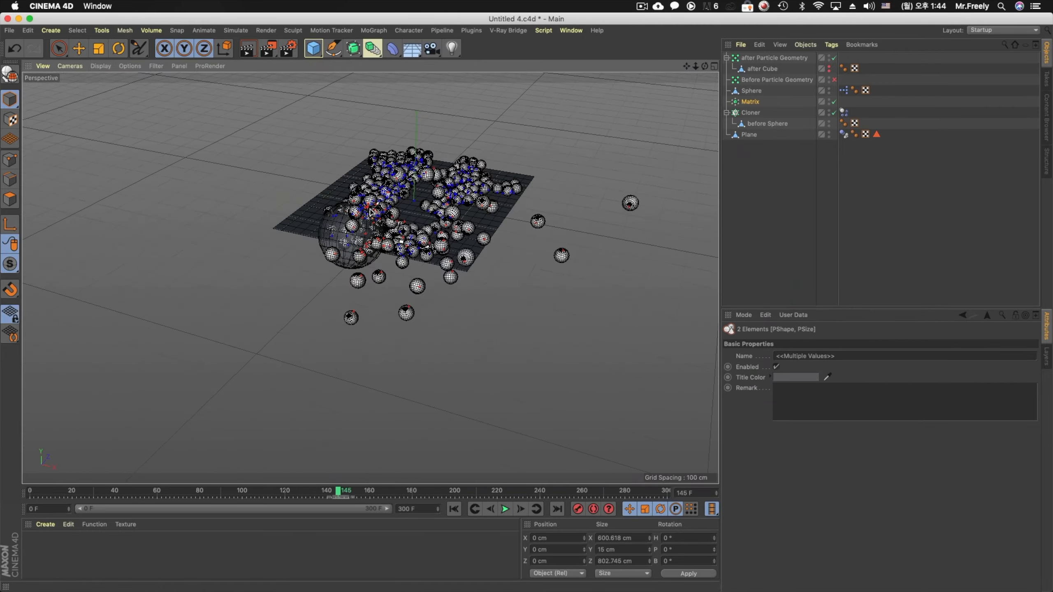
left_click_drag(347, 203, 419, 195, "alt")
right_click_drag(374, 211, 427, 212, "alt")
mouse_move(397, 214)
left_mouse_down("alt")
mouse_move(430, 213)
mouse_move(397, 220)
left_mouse_up("alt")
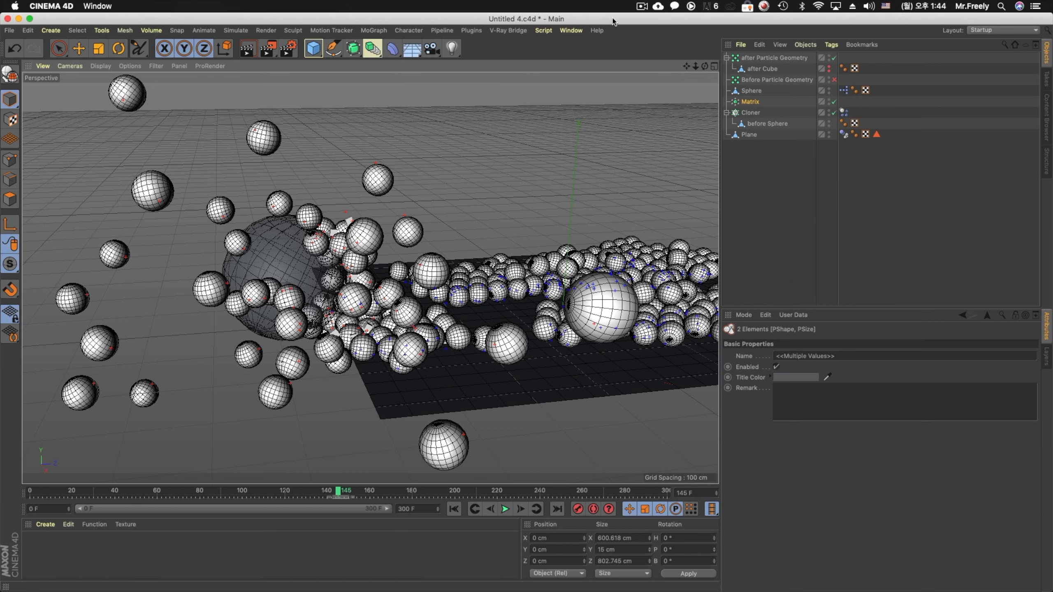
Close the Untitled 2 project and bring up the Inheritance Dynamic.c4d scene
key("super+grave")
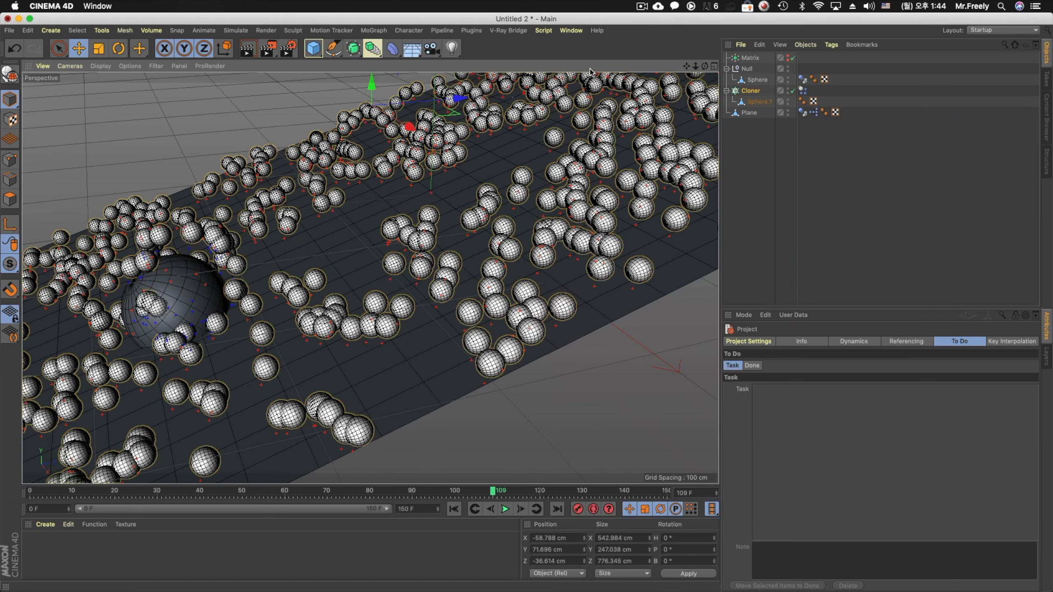
key("super+F4")
left_click(493, 204)
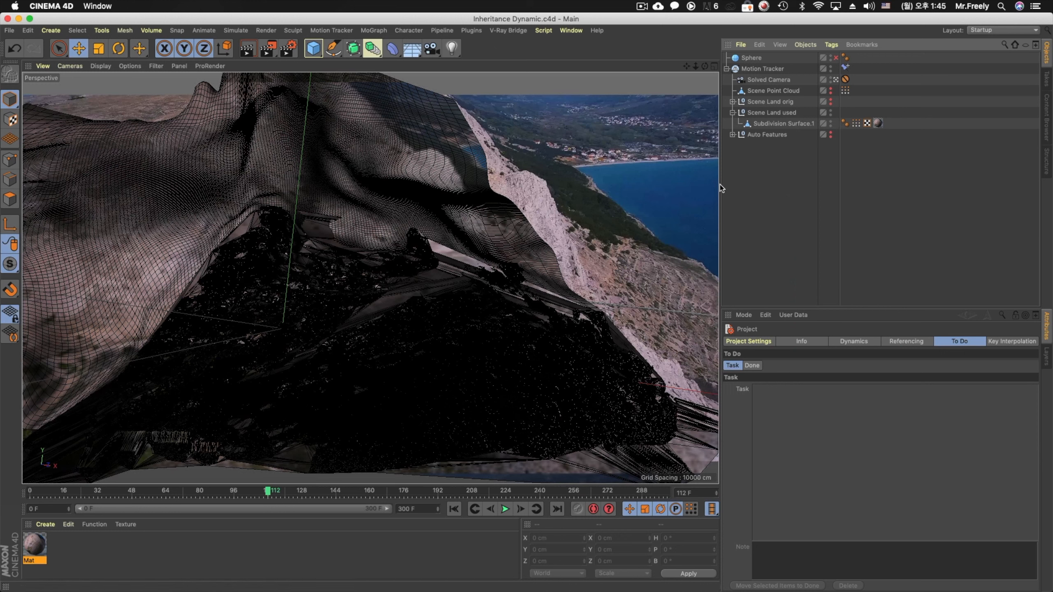
Add two particle groups named before and after in the Thinking Particles settings
left_click(235, 31)
mouse_move(272, 85)
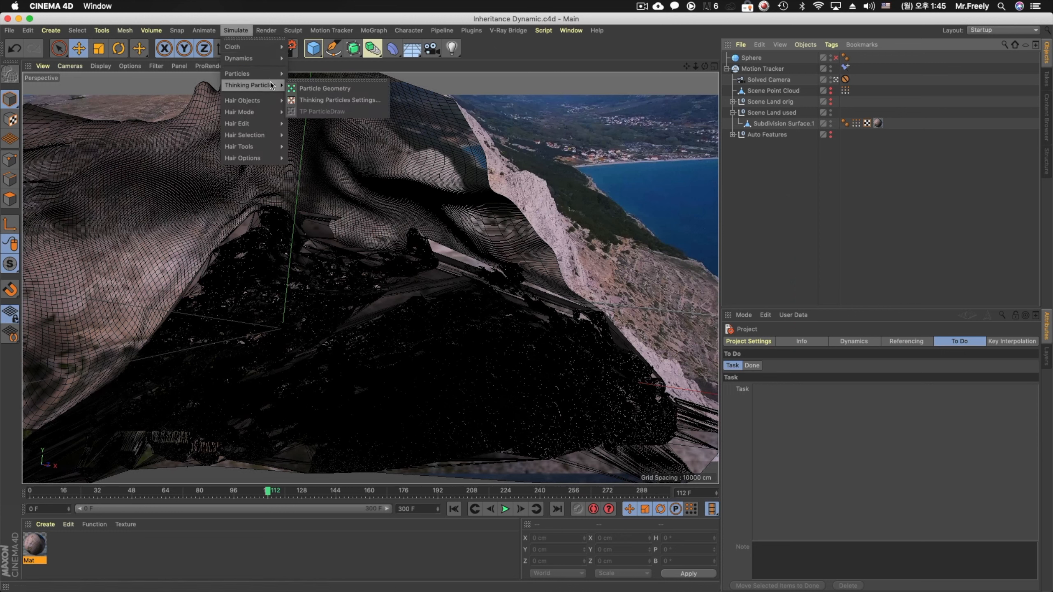
left_click(339, 100)
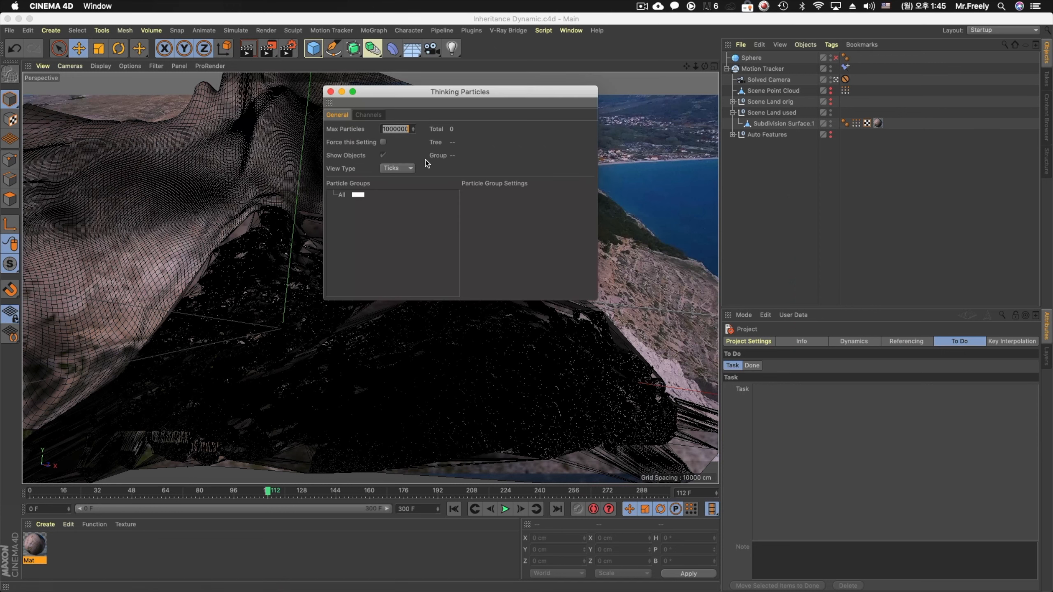
right_click(345, 195)
left_click(351, 200)
right_click(341, 195)
left_click(351, 201)
double_click(357, 205)
type("before")
key("Return")
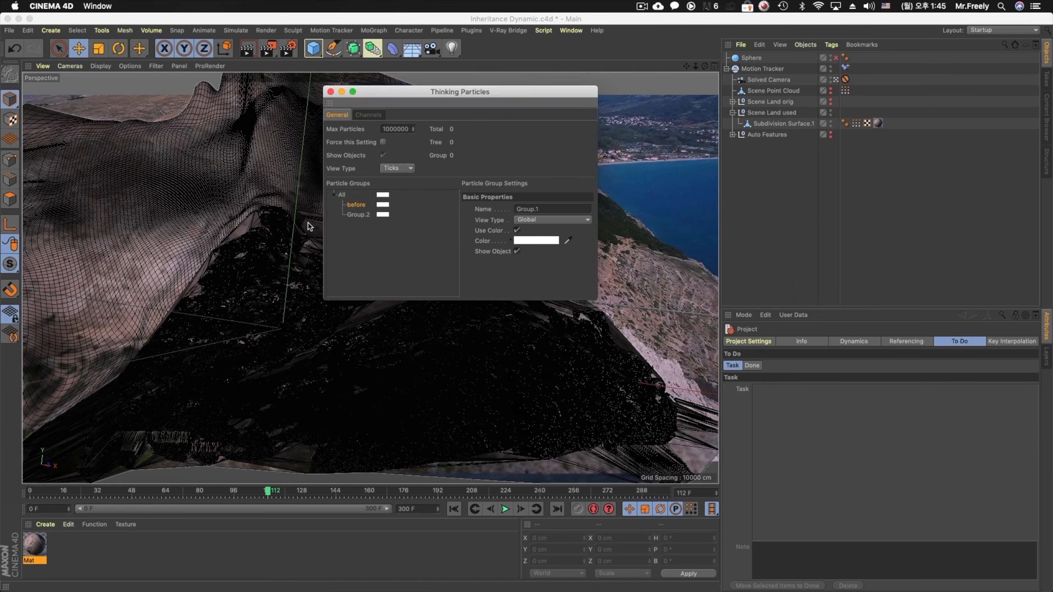
double_click(356, 215)
type("af")
Color the before particle group red and the after particle group blue
left_click(382, 213)
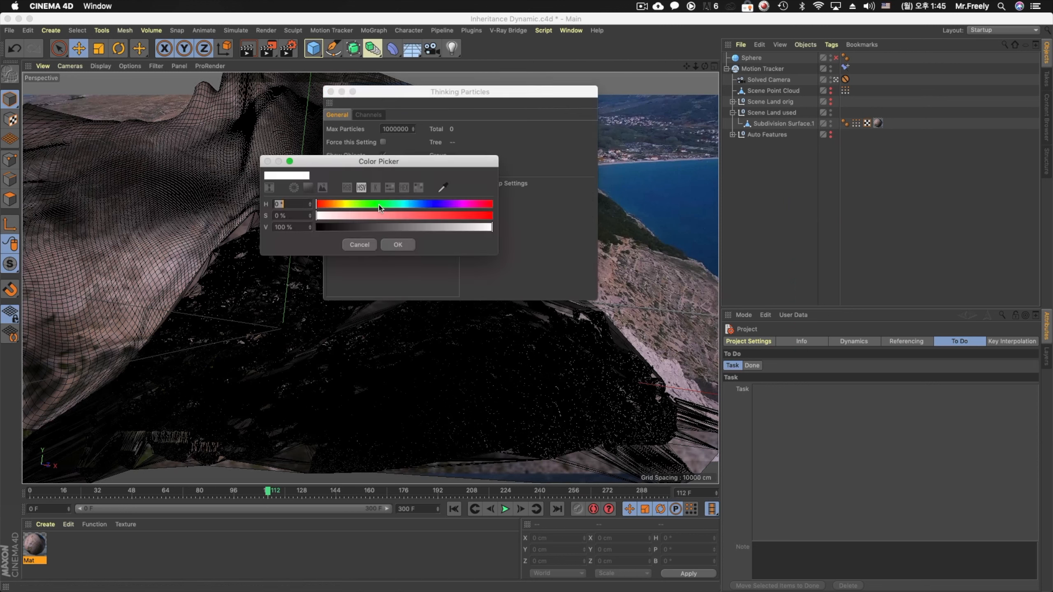
left_click(401, 214)
left_click(359, 244)
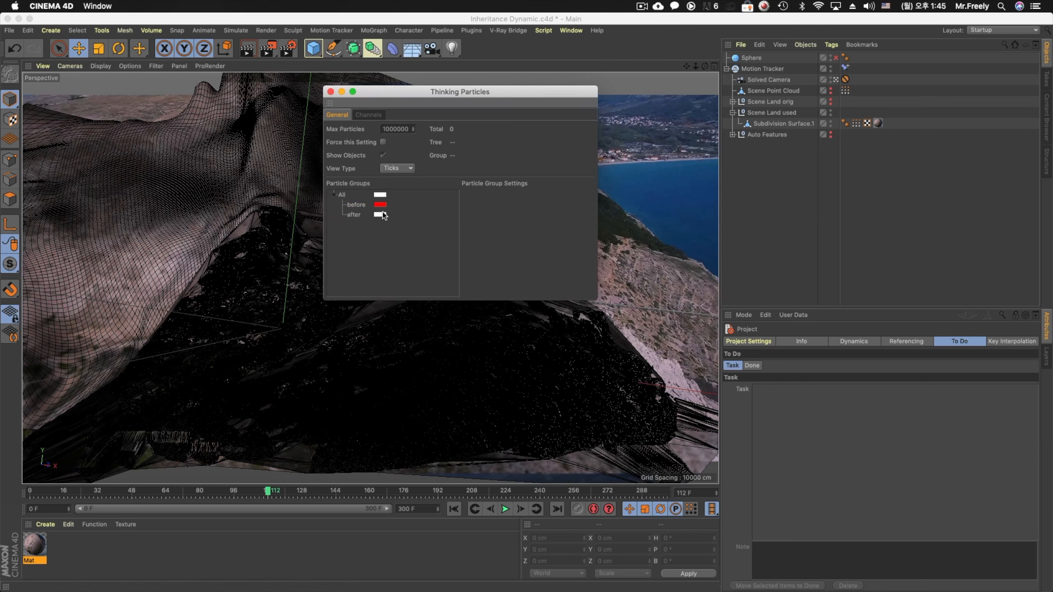
left_click(381, 213)
left_click(416, 211)
left_click_drag(416, 211, 431, 212)
left_click_drag(447, 223, 499, 223)
left_click(408, 253)
Dock the Thinking Particles settings between the object list and the attributes, sized so both particle groups fit
left_click_drag(420, 92, 586, 234)
left_click_drag(463, 264, 410, 332)
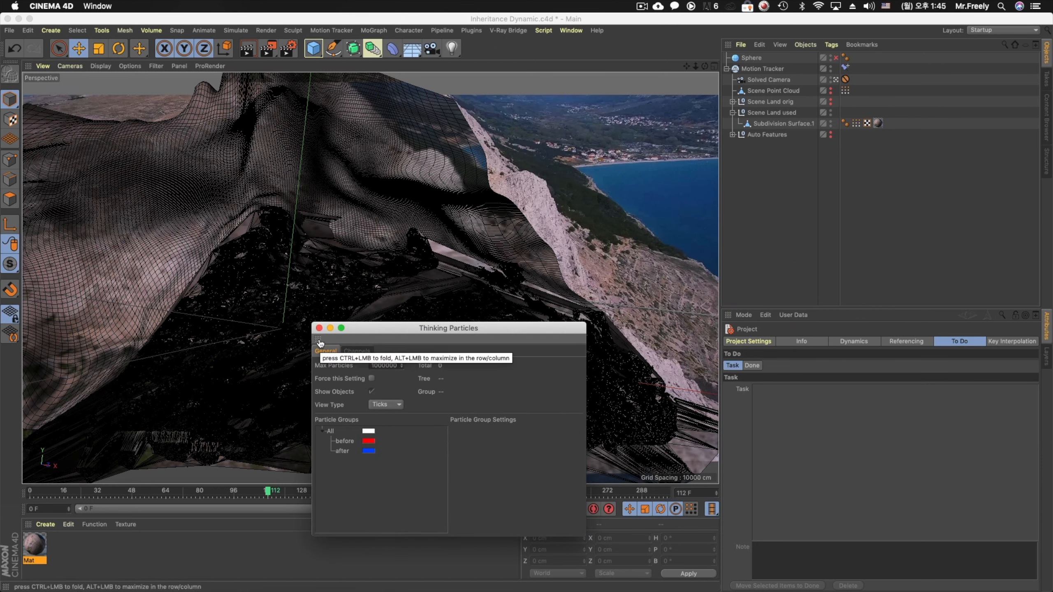
left_click_drag(320, 342, 758, 336)
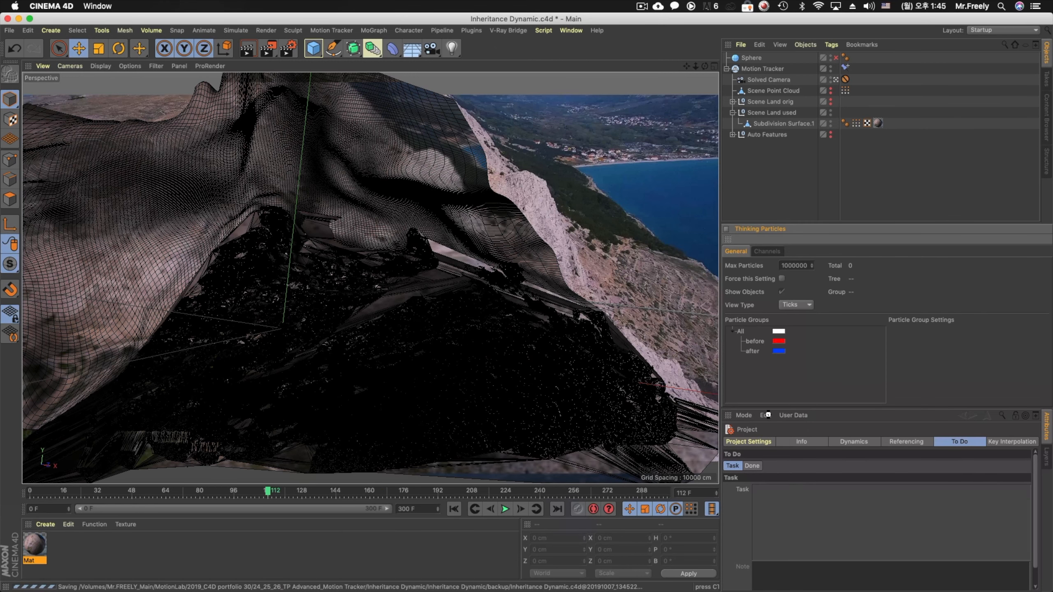
left_click_drag(767, 409, 774, 343)
left_click(767, 249)
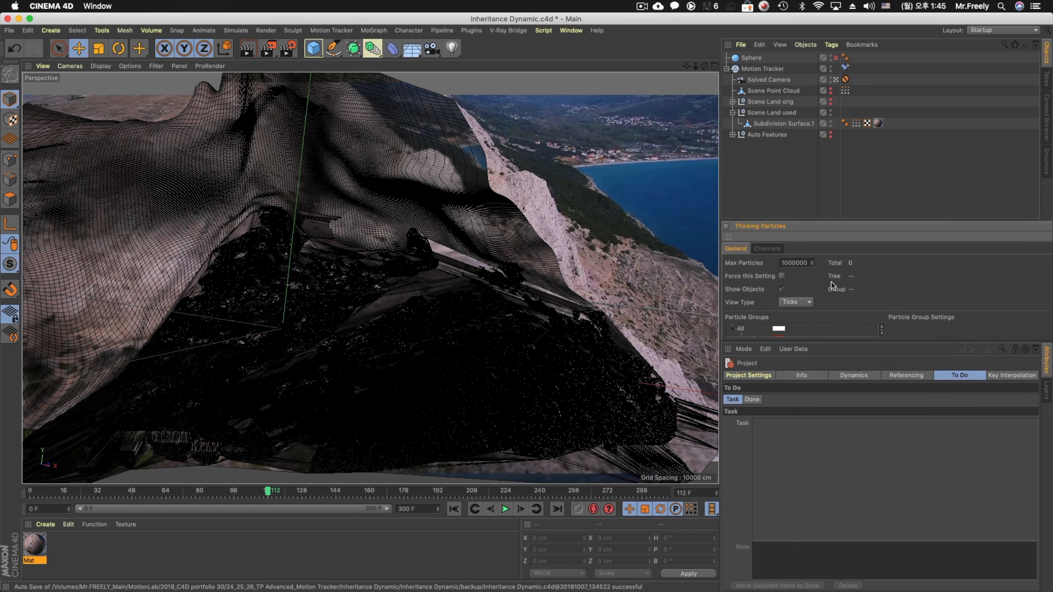
left_click_drag(794, 220, 793, 206)
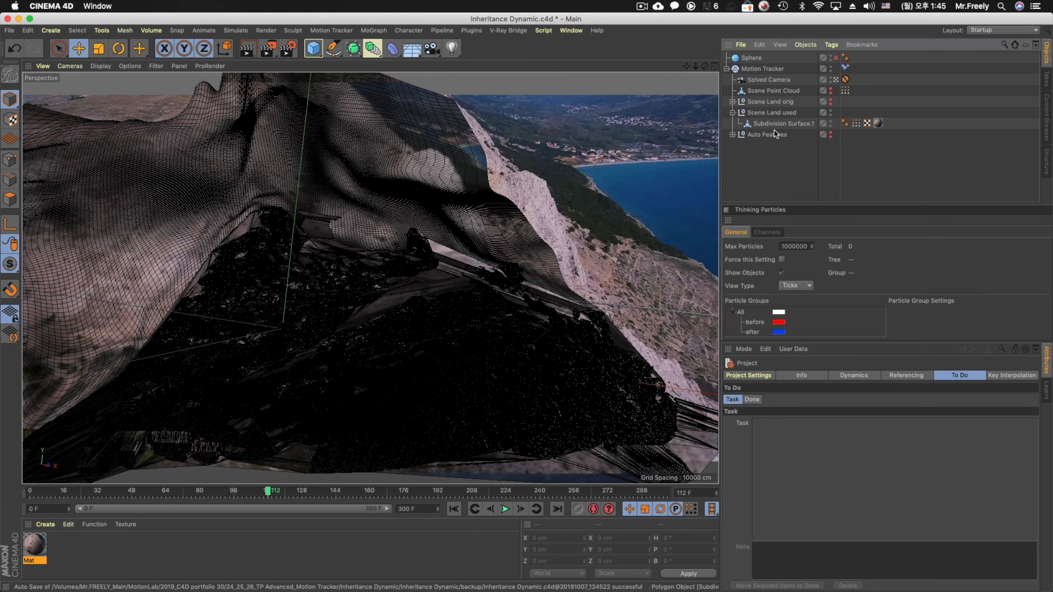
Create a null object named TP and give it an XPresso tag
left_click(51, 31)
mouse_move(56, 47)
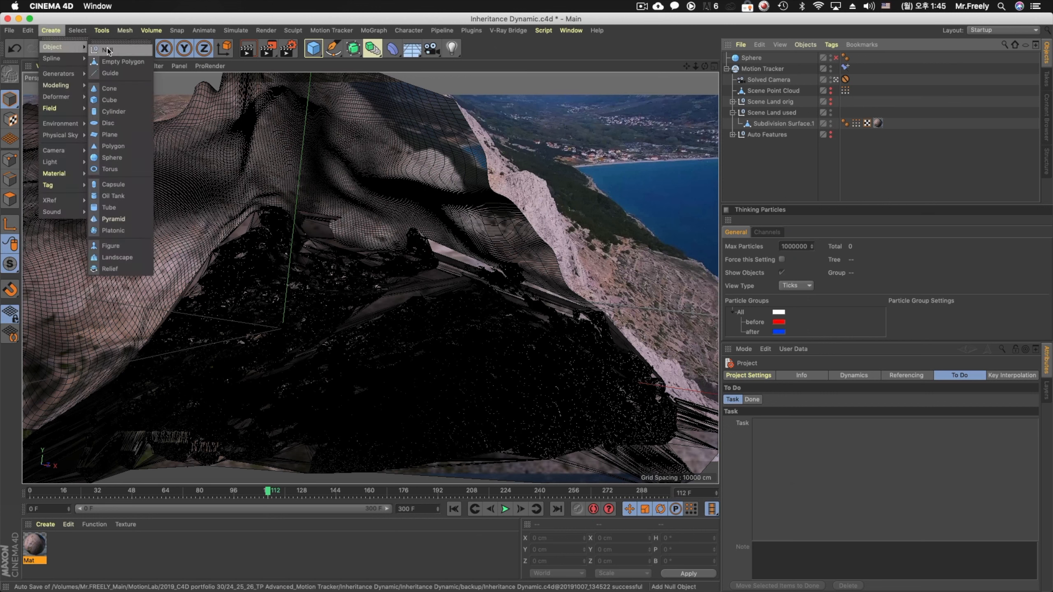
left_click(109, 48)
double_click(755, 57)
type("T")
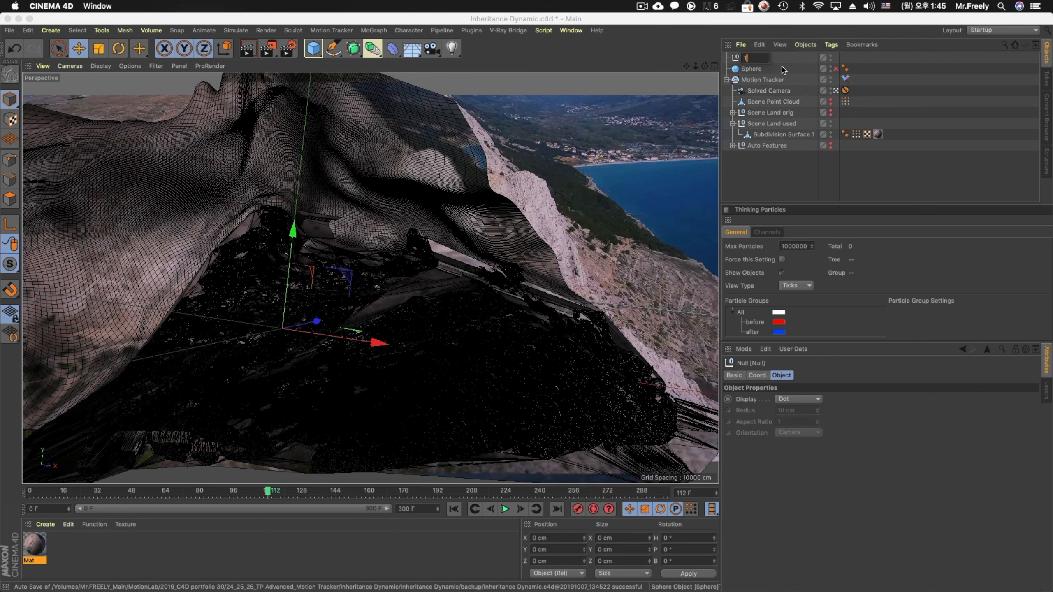
type("P")
key("Return")
right_click(746, 58)
mouse_move(783, 64)
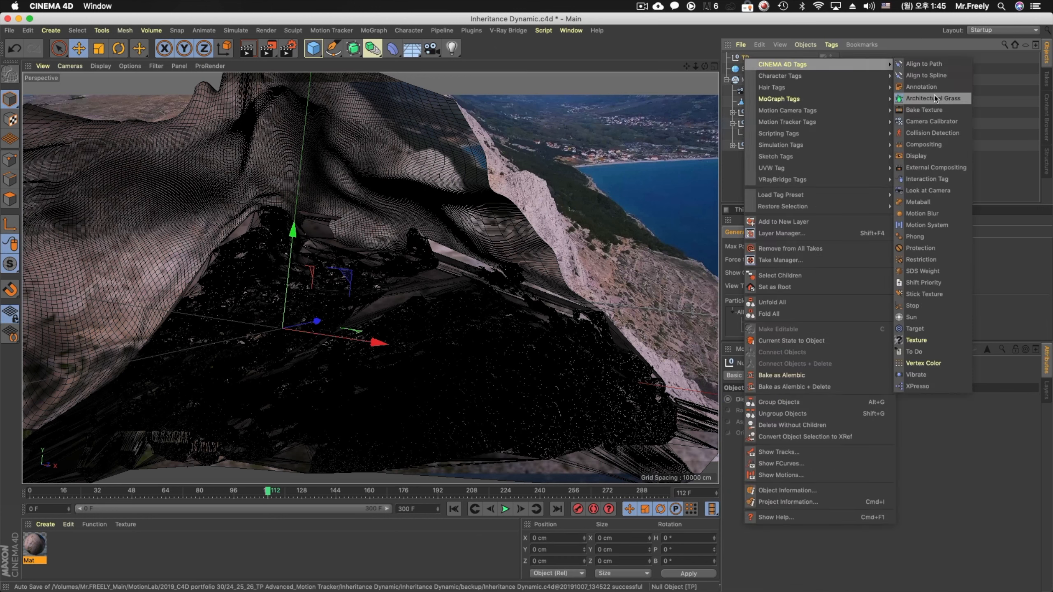
left_click(917, 387)
left_click_drag(793, 174, 460, 249)
Add a P Pass node to the XPresso graph and assign the before particle group to it
right_click(456, 335)
mouse_move(485, 338)
mouse_move(562, 387)
mouse_move(617, 385)
left_click(652, 382)
left_click_drag(754, 326, 470, 339)
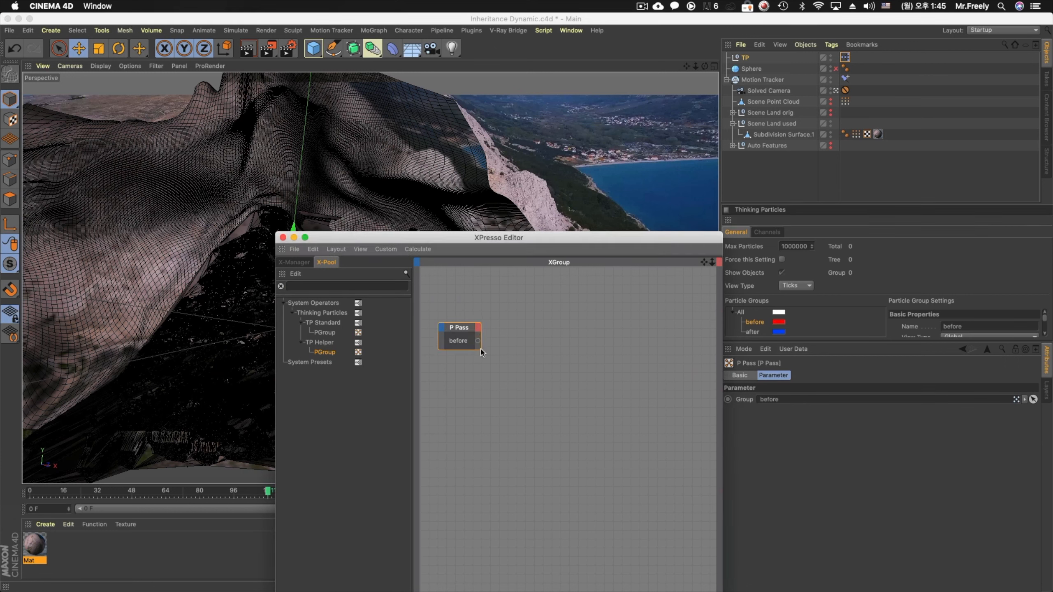
Find the PDeflector operator, add it to the graph and feed it from the before P Pass
left_click(391, 289)
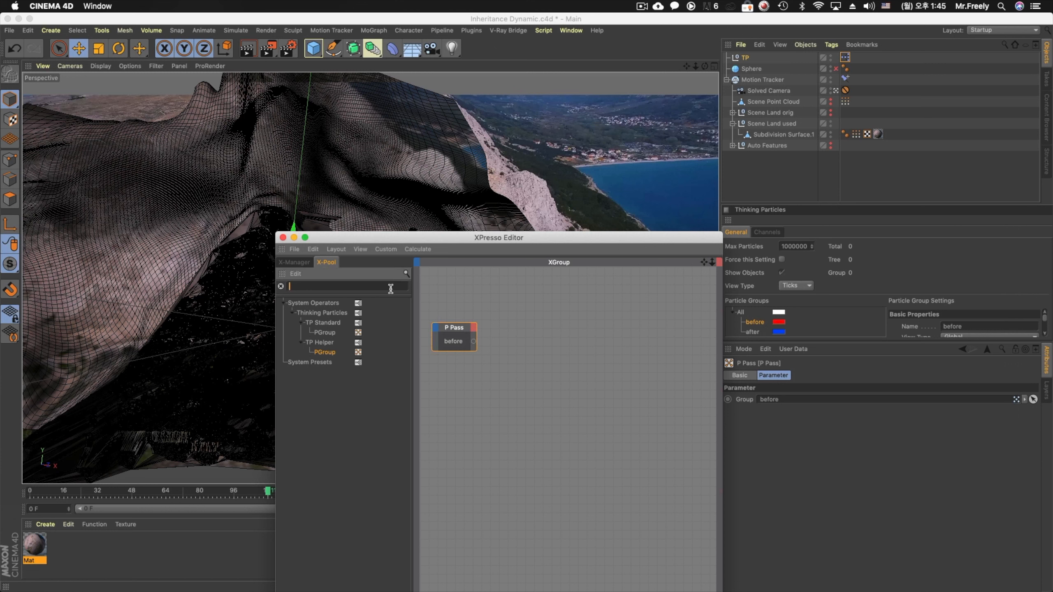
type("defletc")
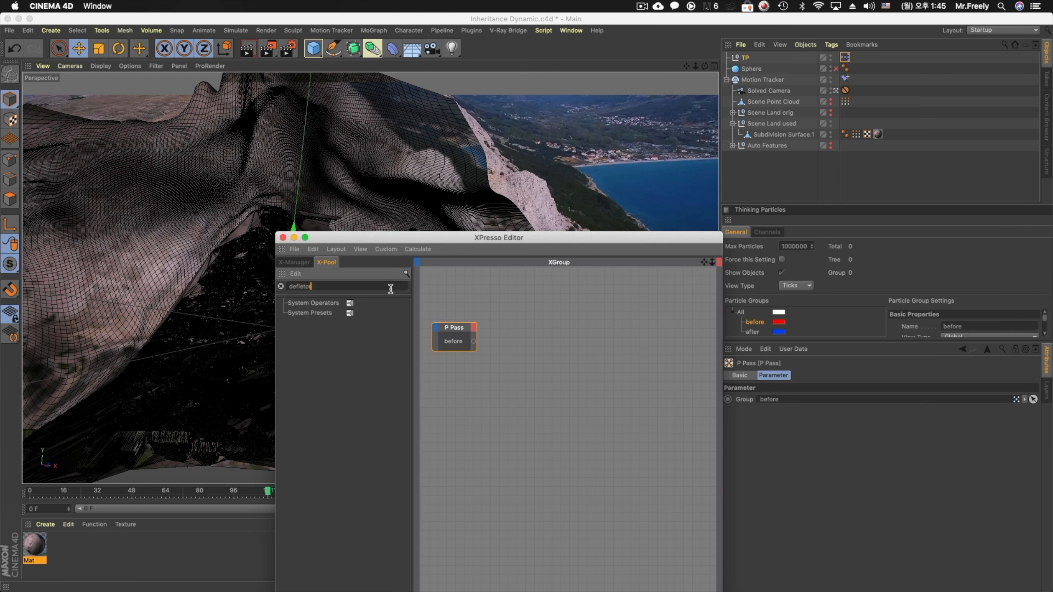
key("BackSpace")
key("BackSpace")
key("BackSpace")
key("BackSpace")
key("BackSpace")
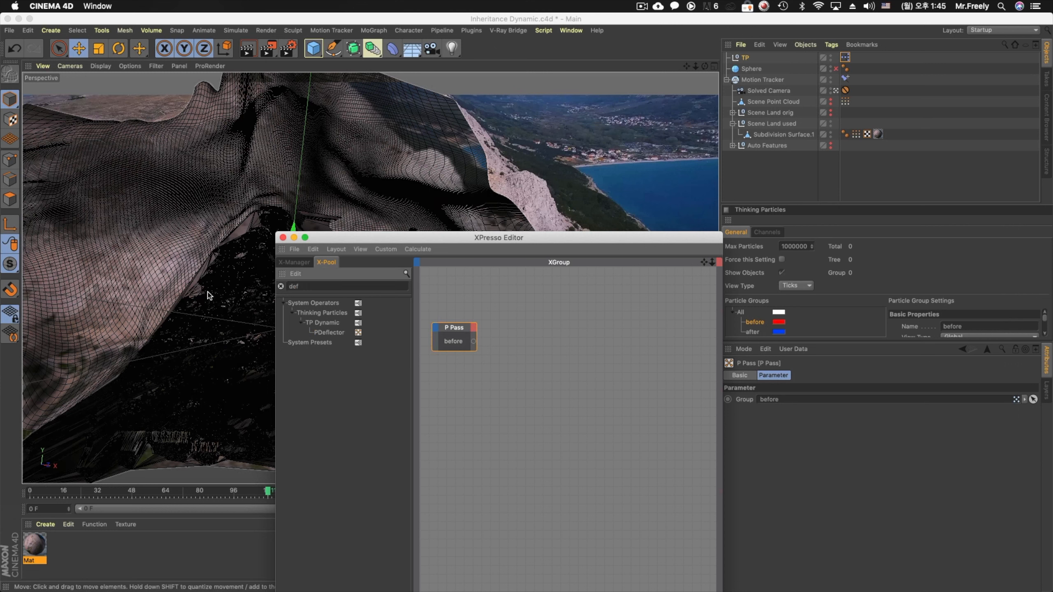
left_click_drag(554, 342, 549, 312)
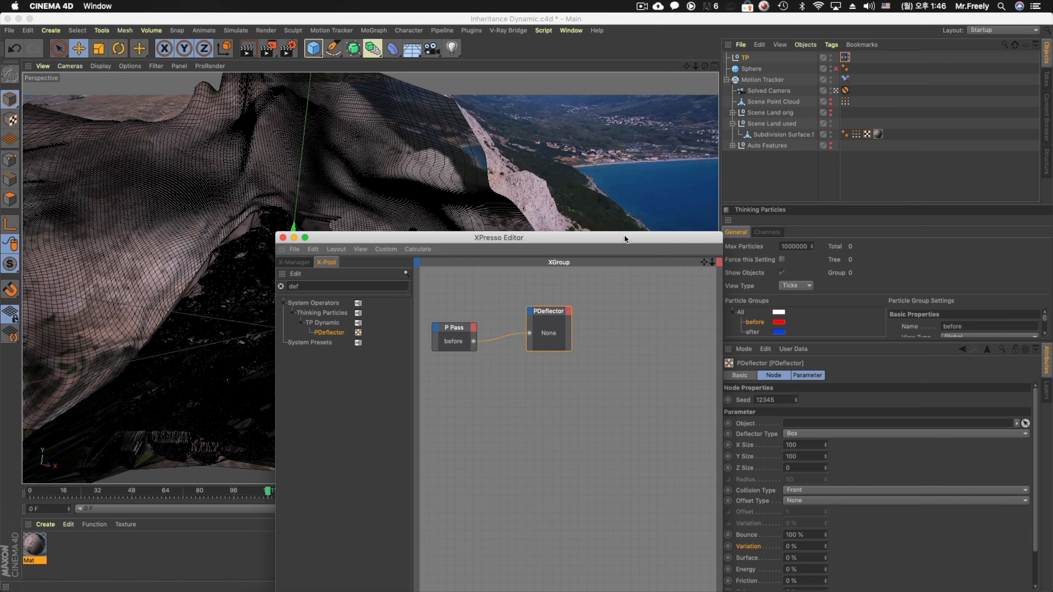
Move the XPresso Editor out of the way and add a Matrix object below the Motion Tracker hierarchy in Object mode
left_click_drag(626, 238, 552, 452)
left_click_drag(429, 452, 371, 538)
left_click(786, 173)
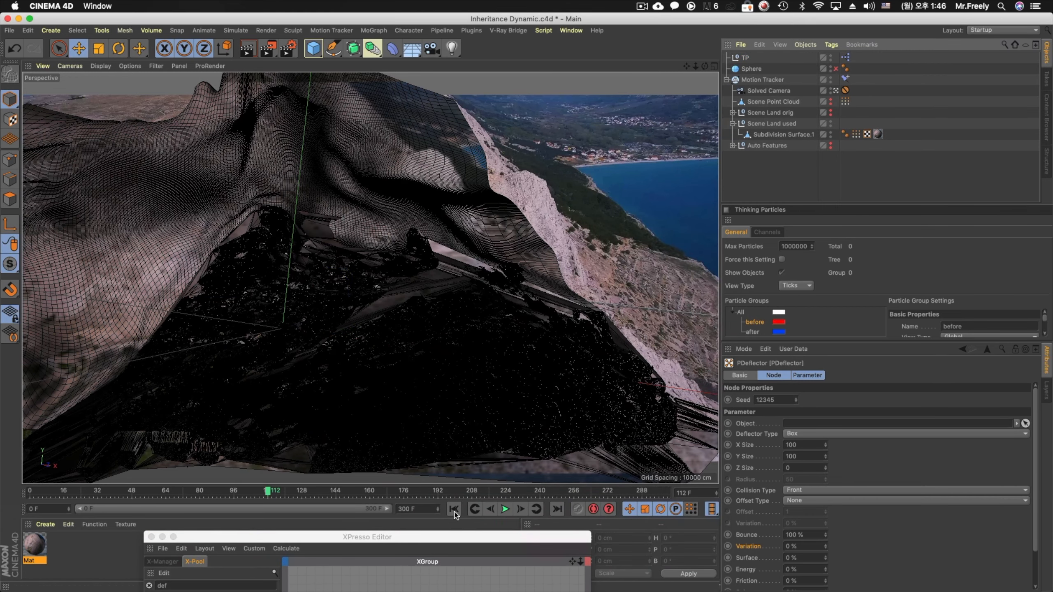
left_click_drag(448, 537, 411, 553)
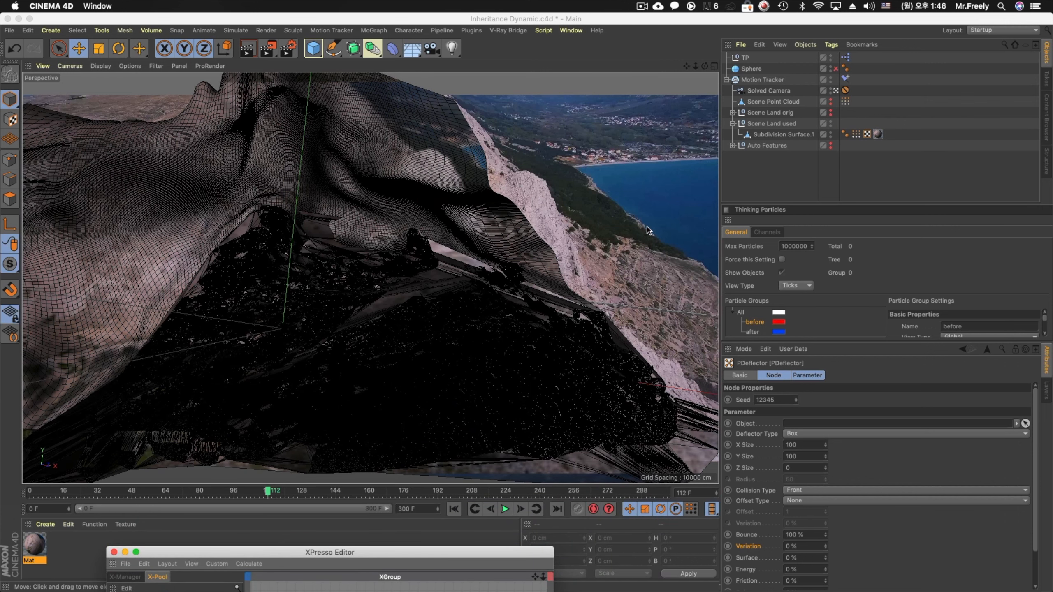
left_click(374, 31)
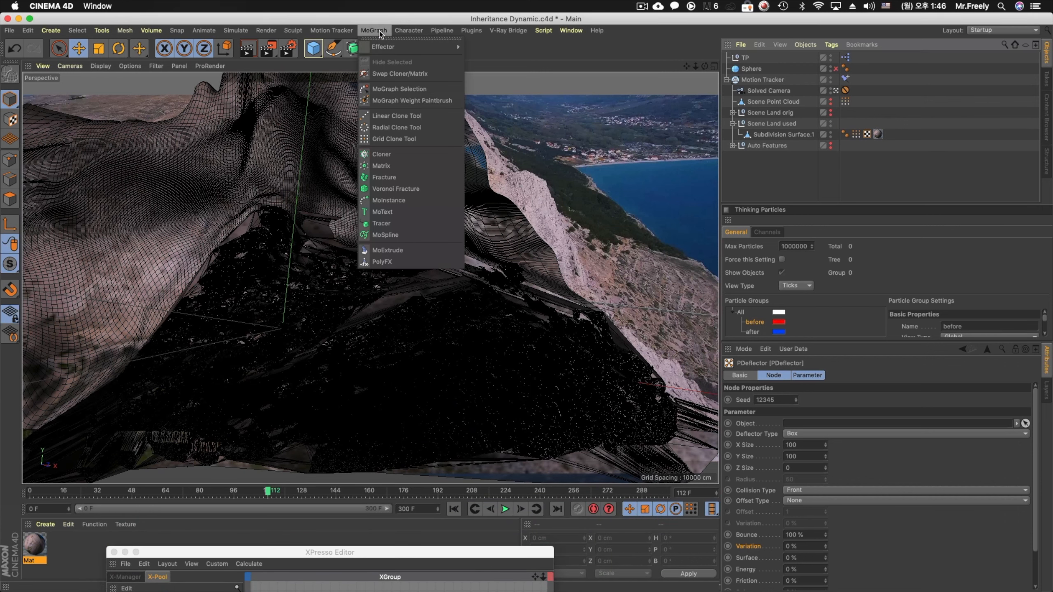
left_click(414, 166)
left_click_drag(750, 190, 750, 189)
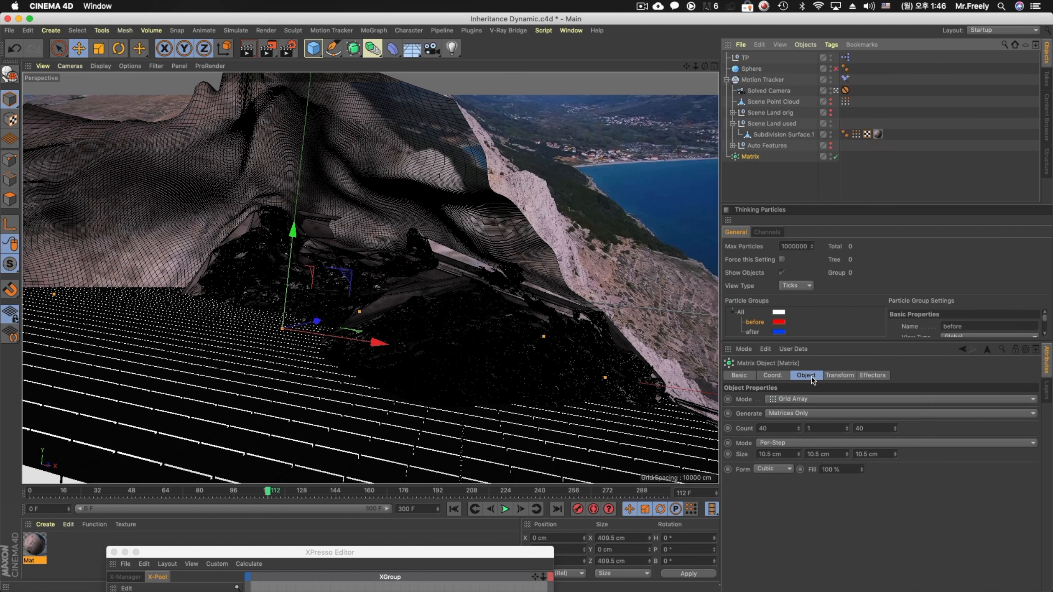
left_click(806, 399)
left_click(800, 401)
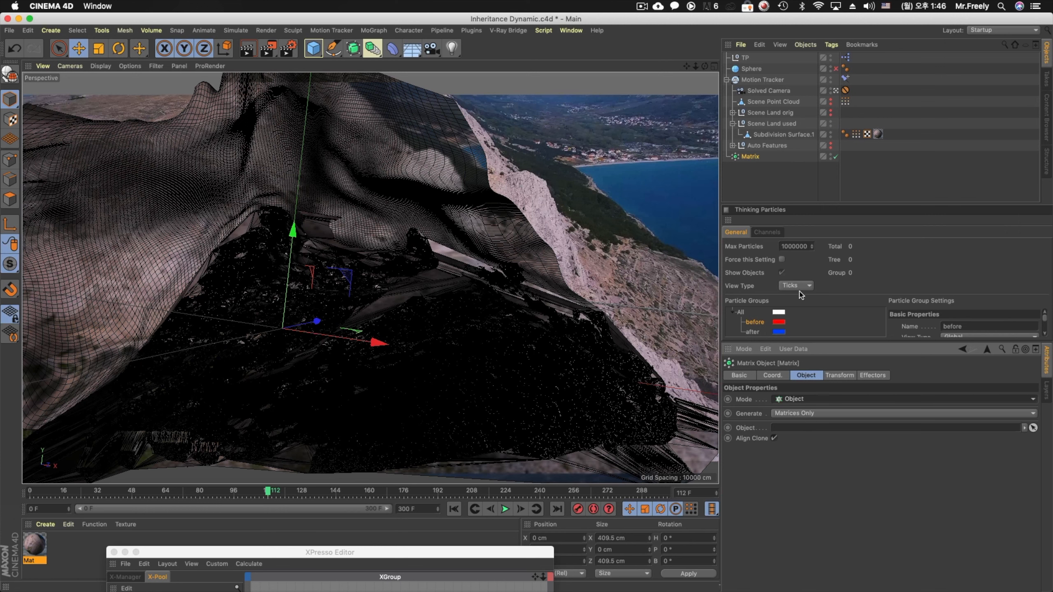
Link Subdivision Surface.1 as the object on which the Matrix distributes its points
left_click(760, 136)
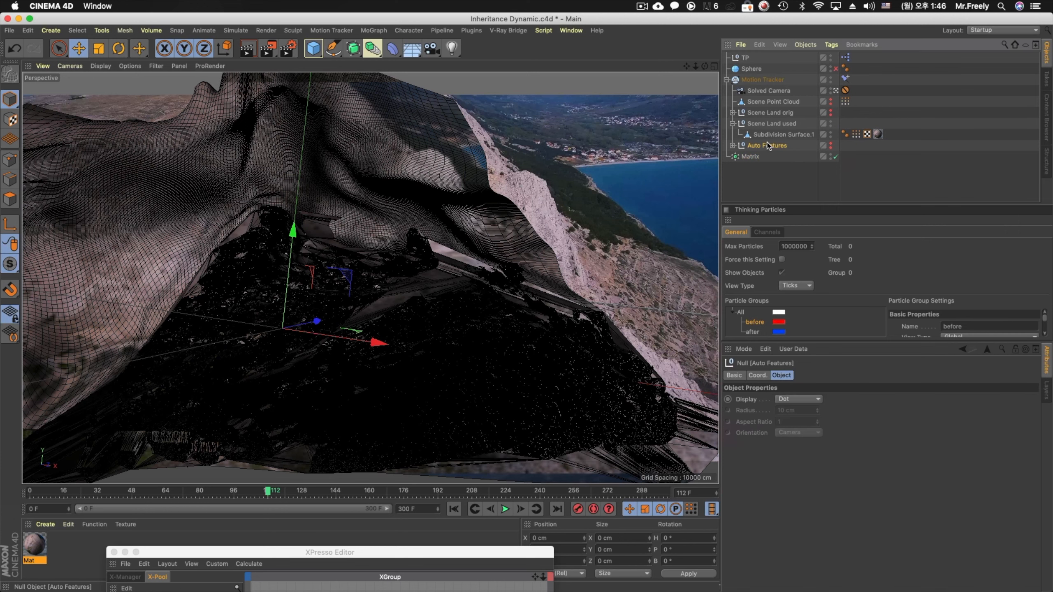
double_click(830, 133)
left_click(830, 132)
left_click(750, 156)
left_click_drag(779, 136, 823, 429)
Raise the Matrix count, trying 500 and settling on 1000
left_click_drag(824, 511, 1039, 514)
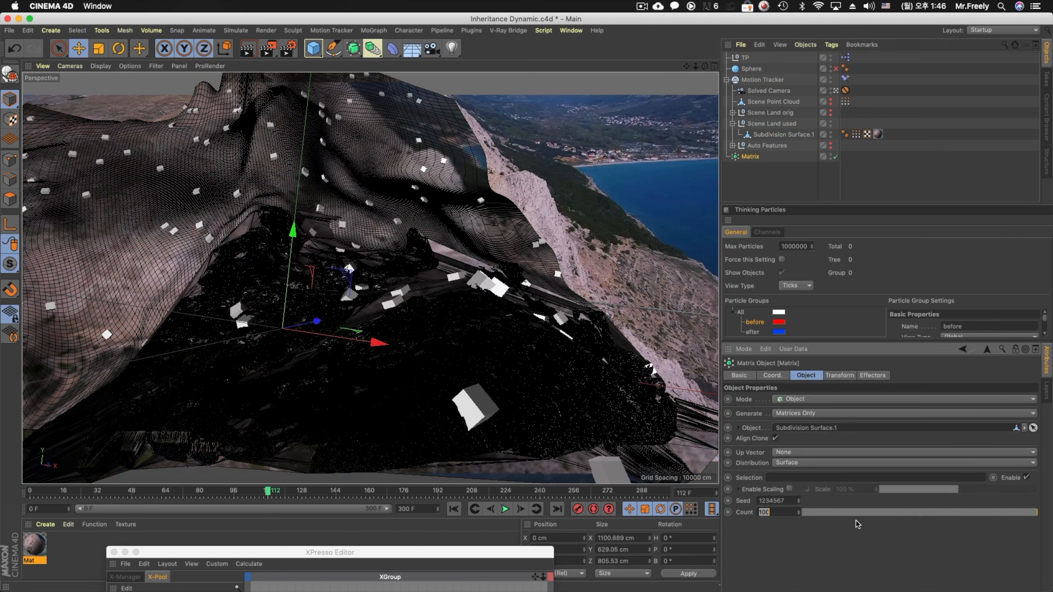
type("500")
key("Return")
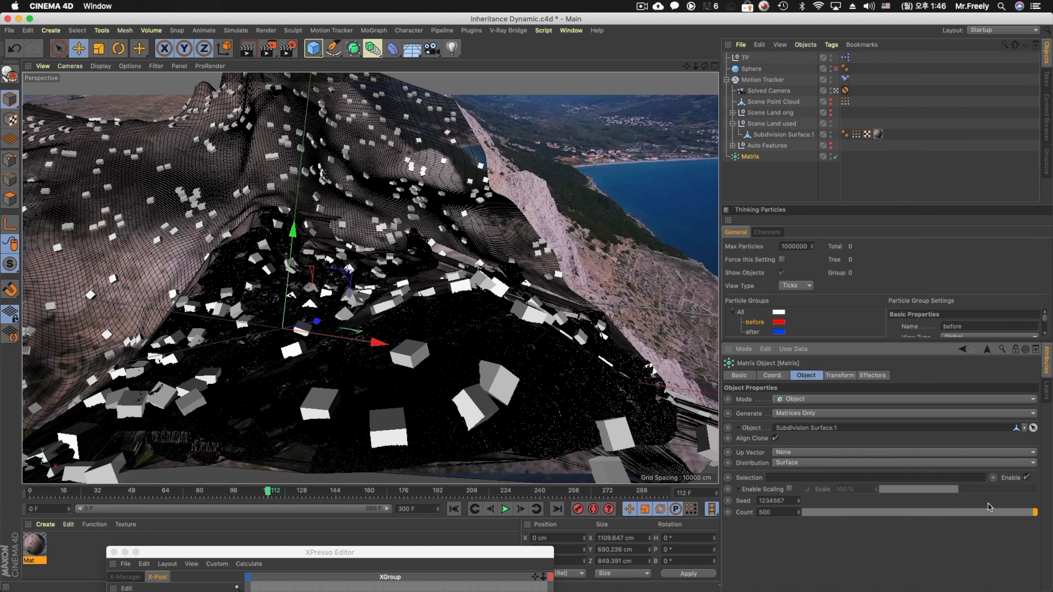
type("1000")
key("Return")
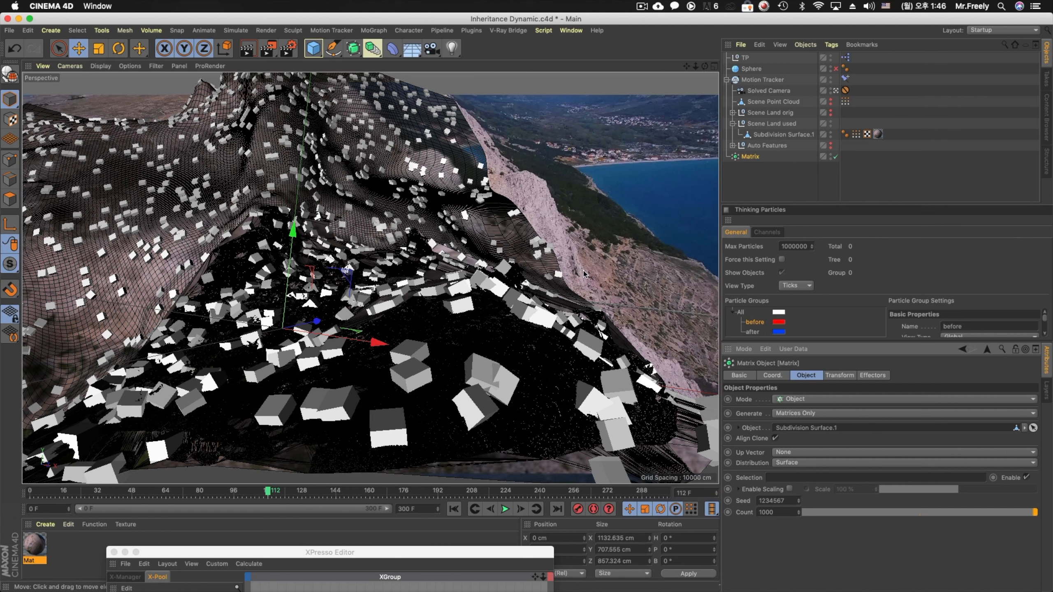
Hide the Matrix in the viewport and add a Cloner object beneath it in the hierarchy
left_click(830, 156, "alt")
left_click(830, 156, "alt")
left_click(367, 31)
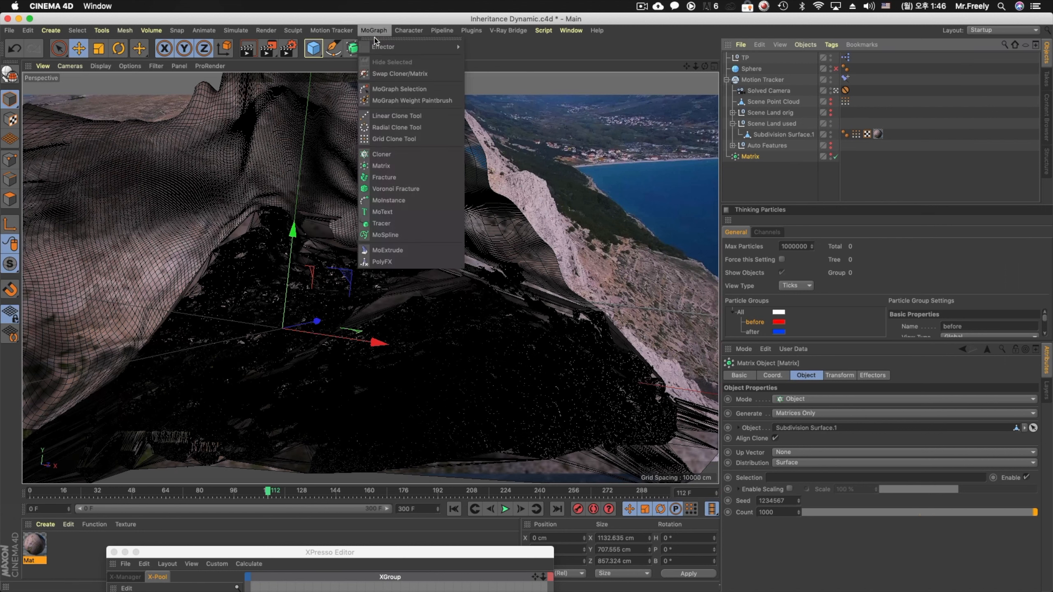
mouse_move(398, 34)
left_click(411, 154)
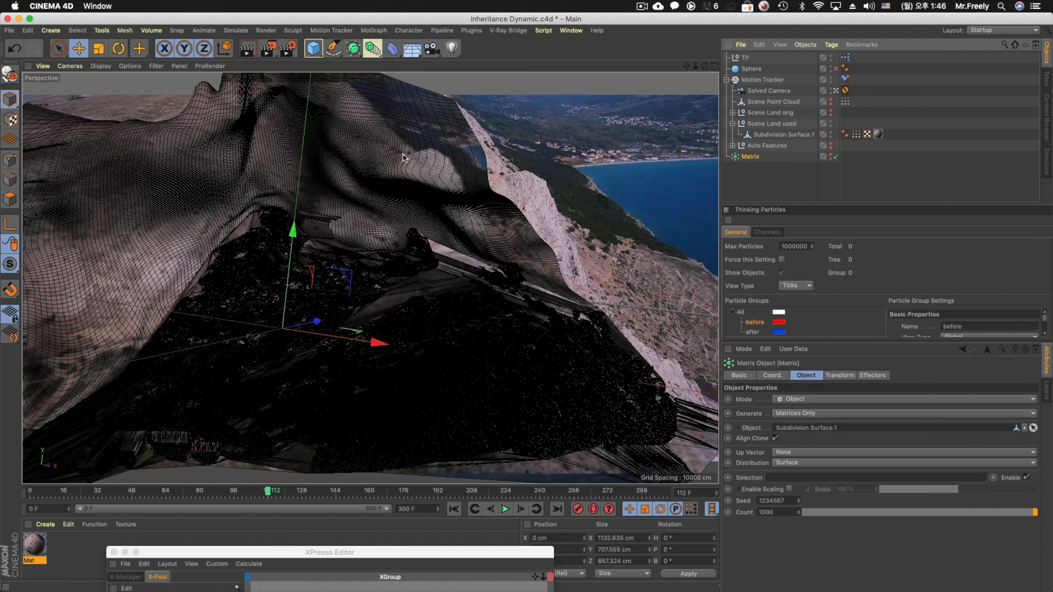
left_click_drag(748, 202, 749, 183)
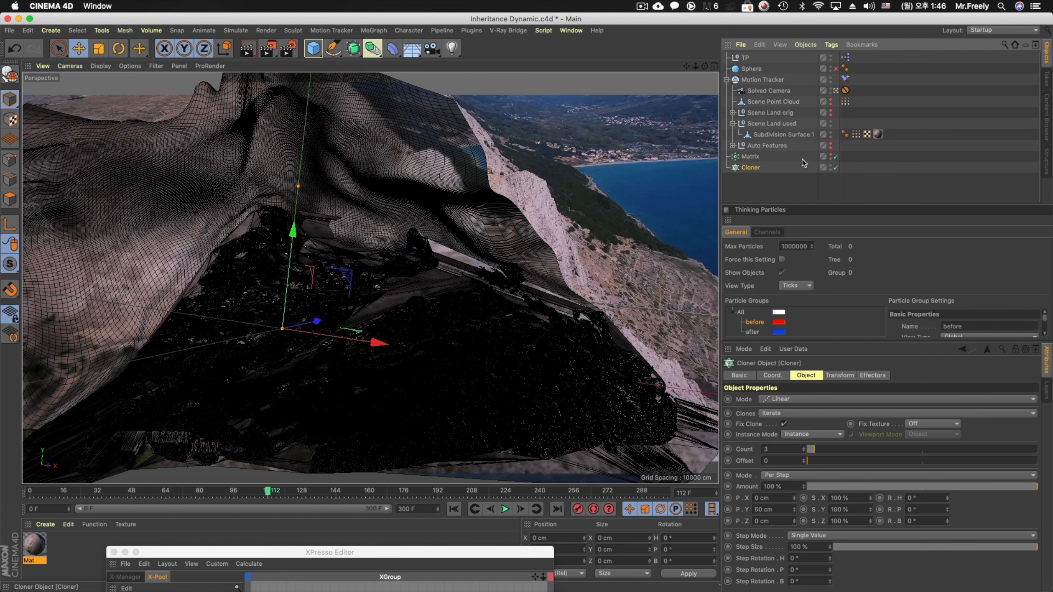
Add a Sphere as a child of the Cloner and set its radius to 5 cm
left_click_drag(309, 56, 536, 85)
left_click(800, 399)
type("30")
key("Return")
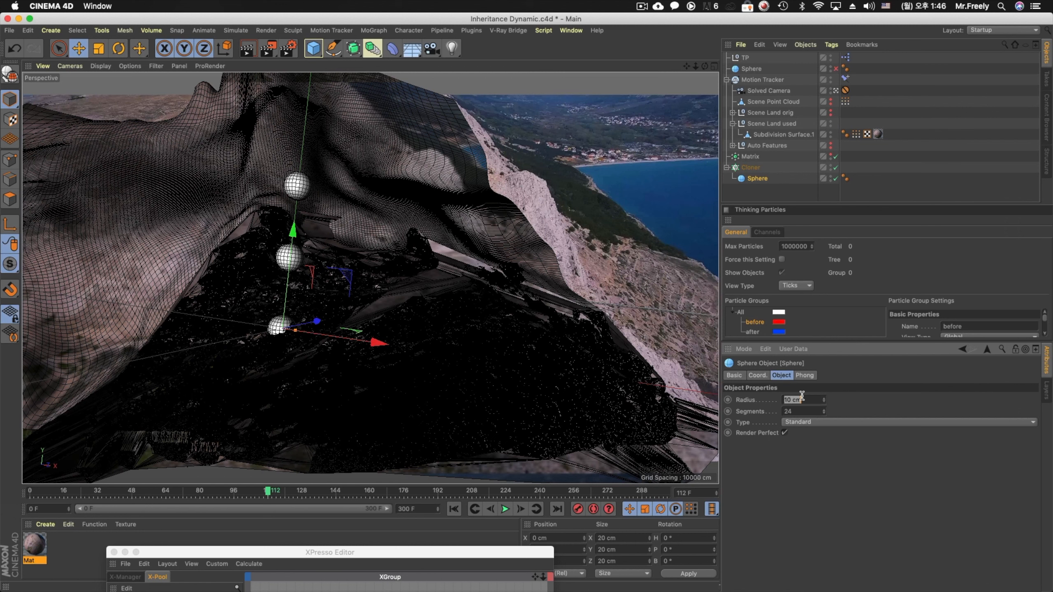
type("5")
key("Return")
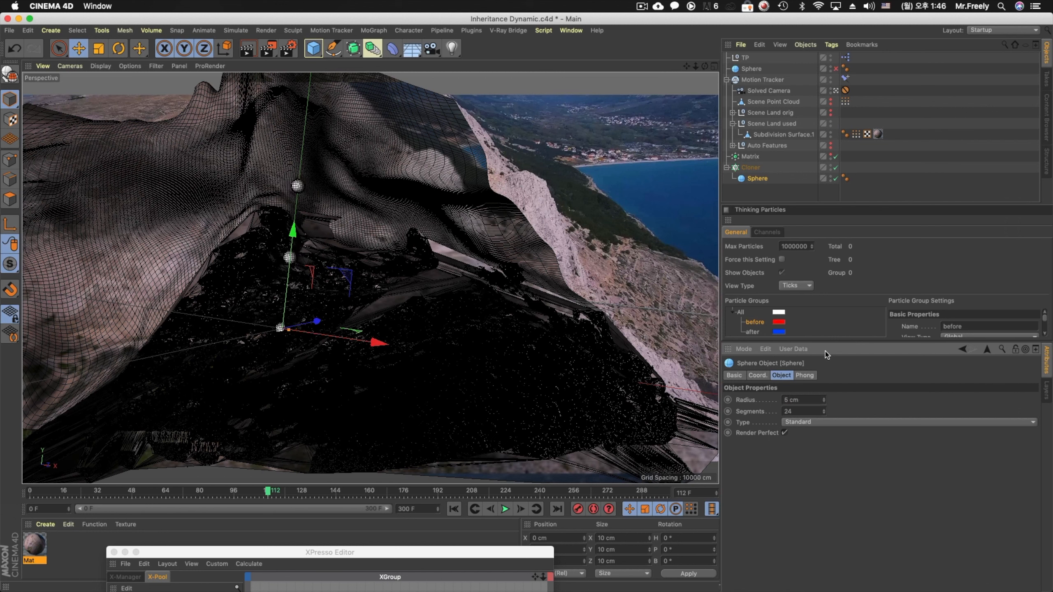
Add a Platonic object as a child of the Cloner, trying a radius of 10 cm and settling on 7 cm
left_click(750, 168)
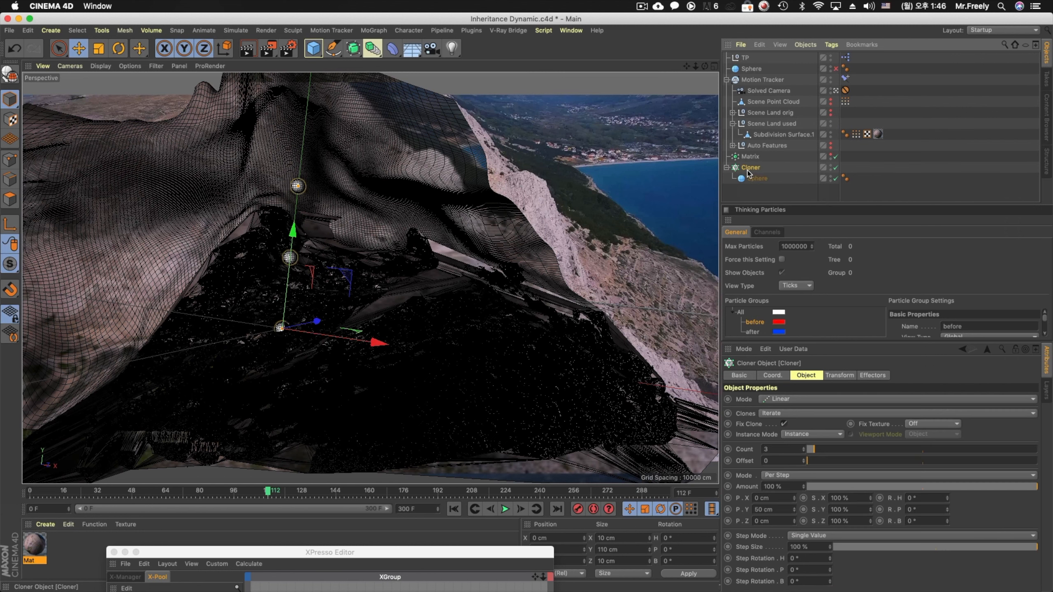
left_click(314, 48)
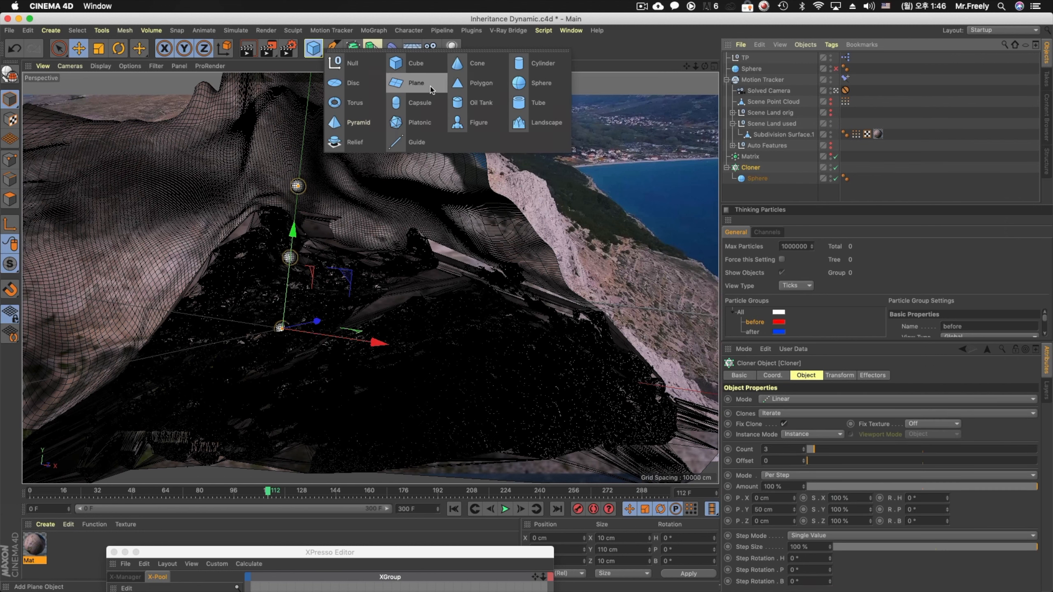
left_click(418, 123, "shift")
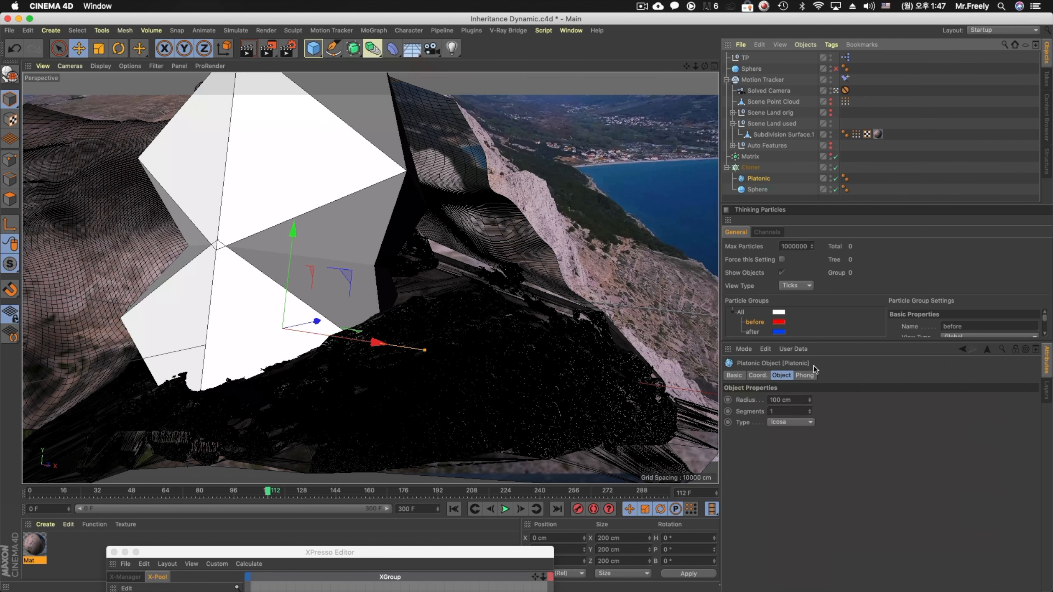
left_click(793, 400)
type("10")
key("Return")
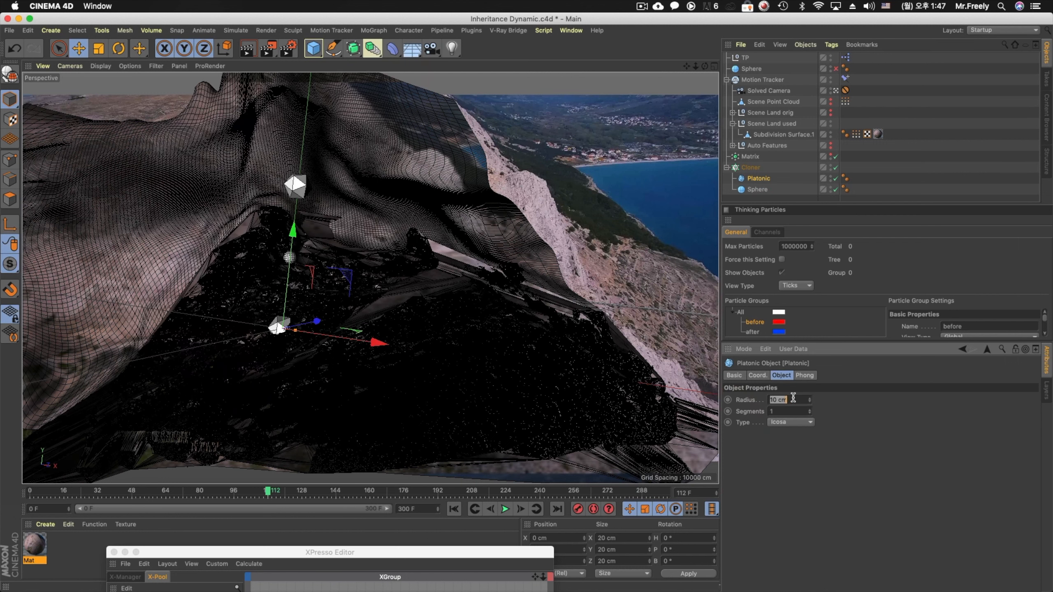
type("7")
key("Return")
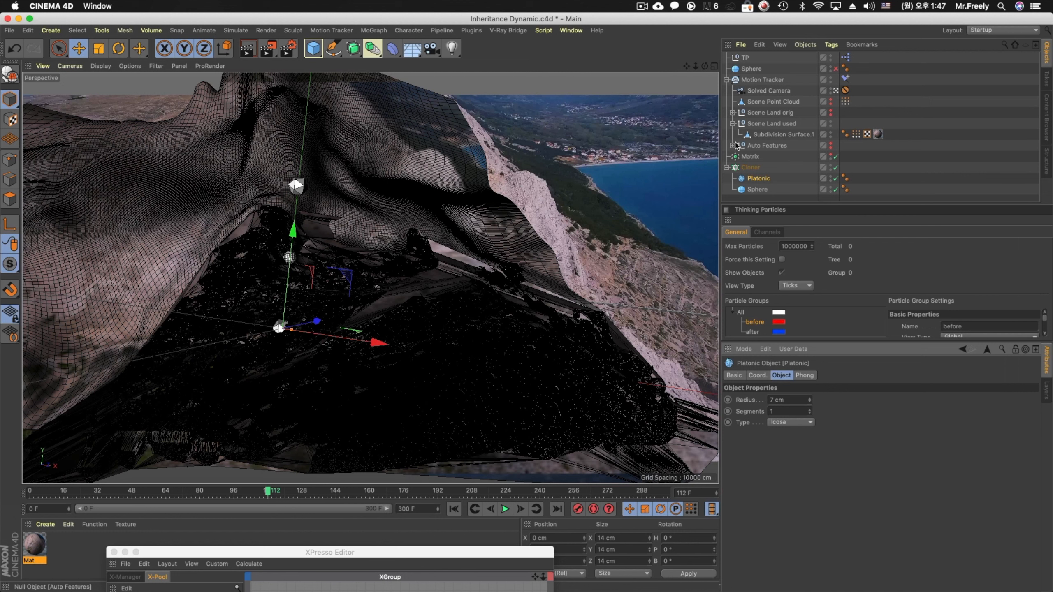
Set the Cloner to Object mode and link the Matrix as its distribution object
left_click(751, 167)
left_click(801, 399)
left_click(788, 410)
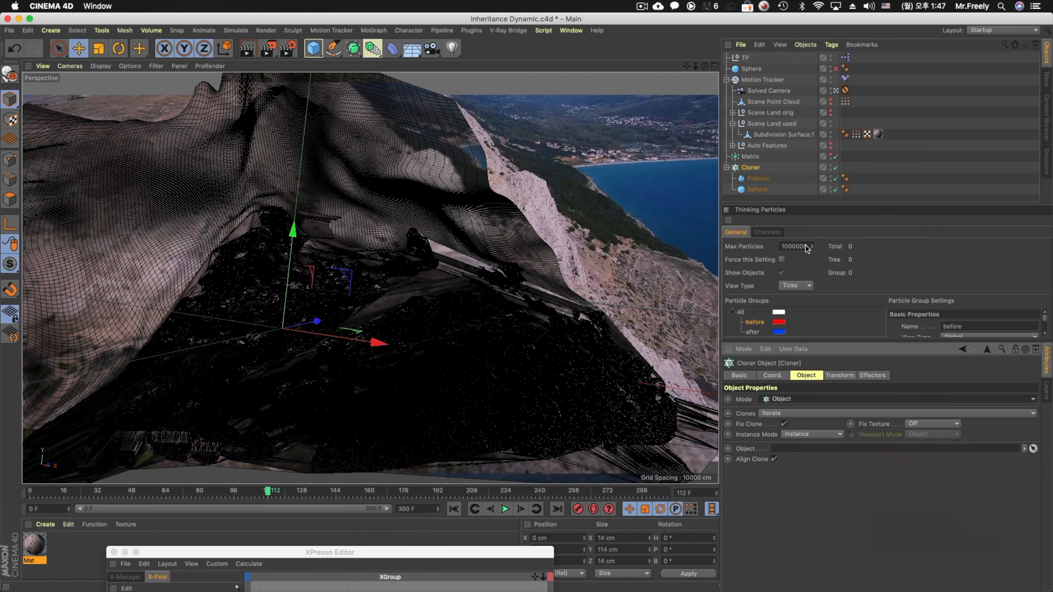
left_click_drag(749, 161, 788, 449)
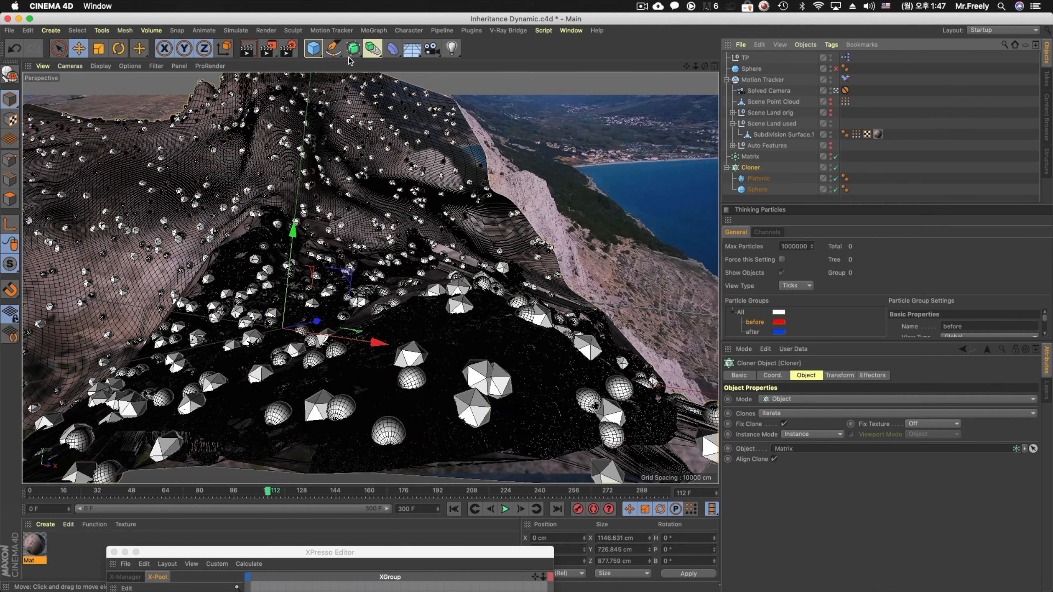
Add a Cube as a child of the Cloner sized 5 × 5 × 5 cm, and enlarge the object list to show the whole hierarchy
left_click(314, 48, "shift")
left_click(787, 399)
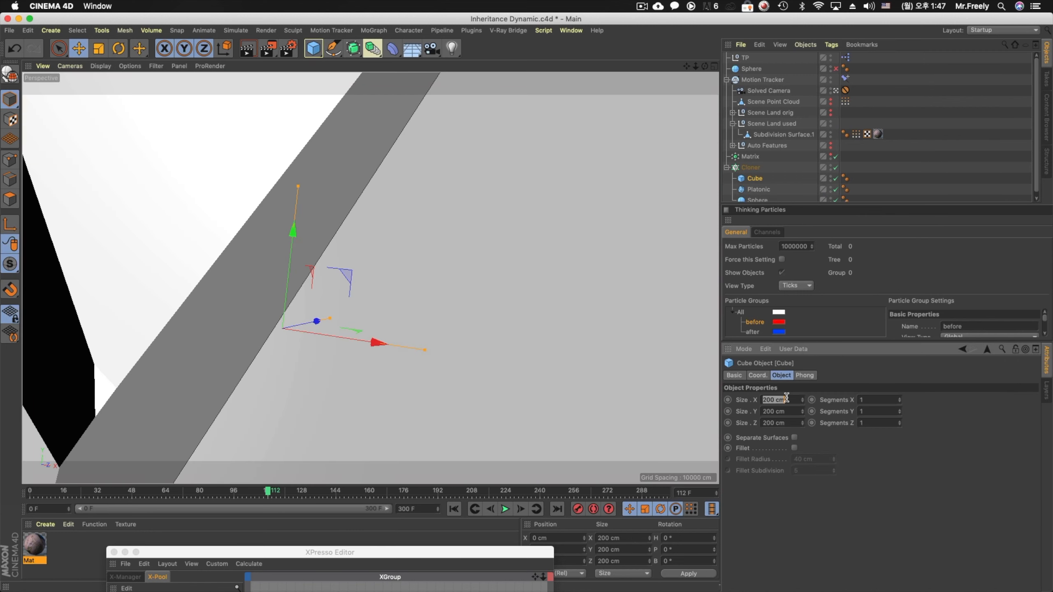
type("5")
key("Tab")
type("5")
key("Tab")
type("5")
key("Return")
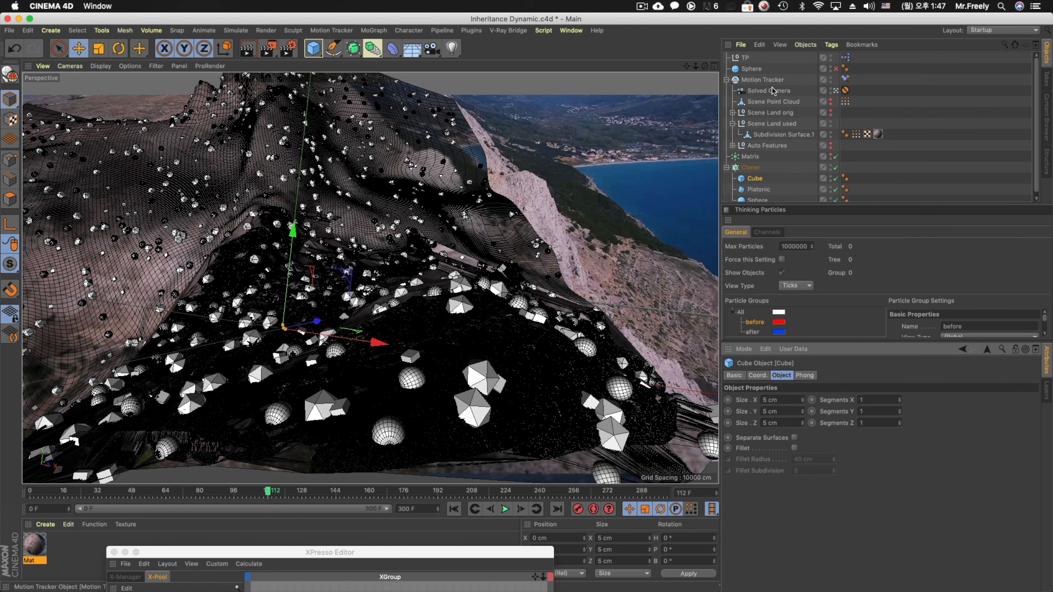
left_click_drag(784, 205, 783, 225)
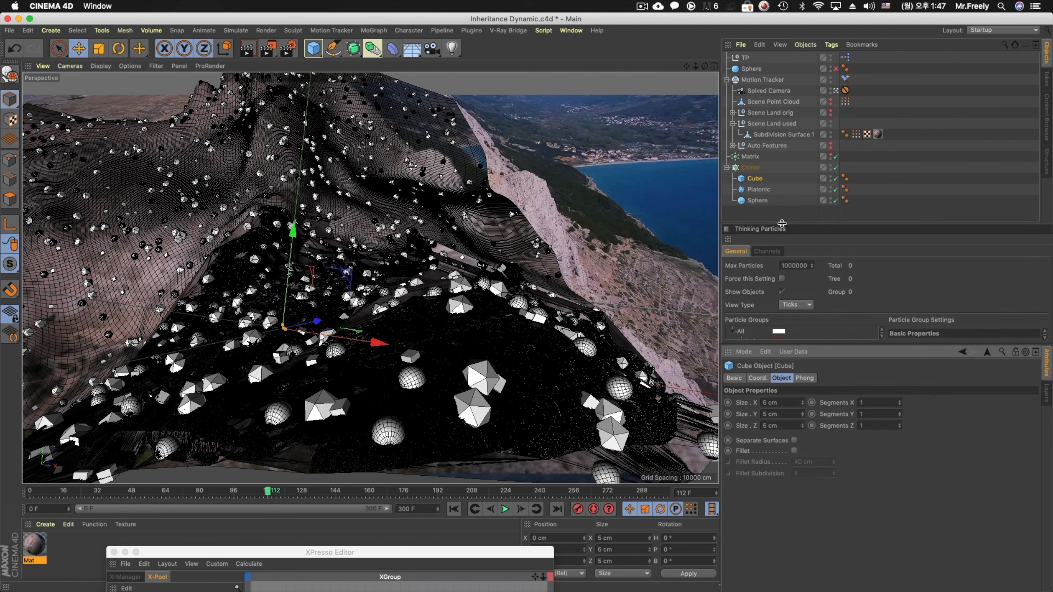
Render the current view to check the clones on the terrain, and deselect all objects
left_click(254, 52)
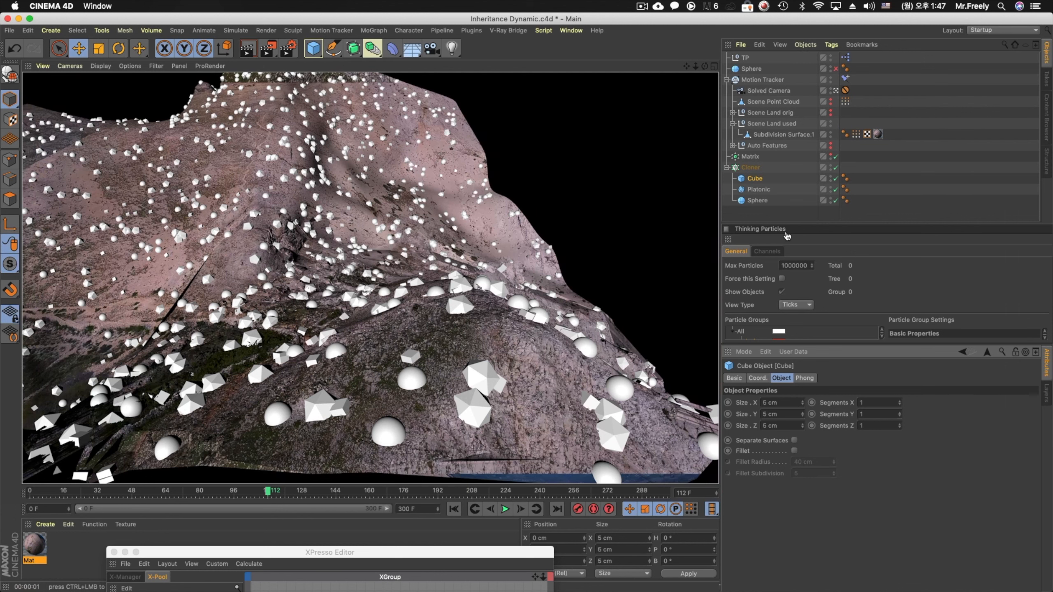
left_click(789, 220)
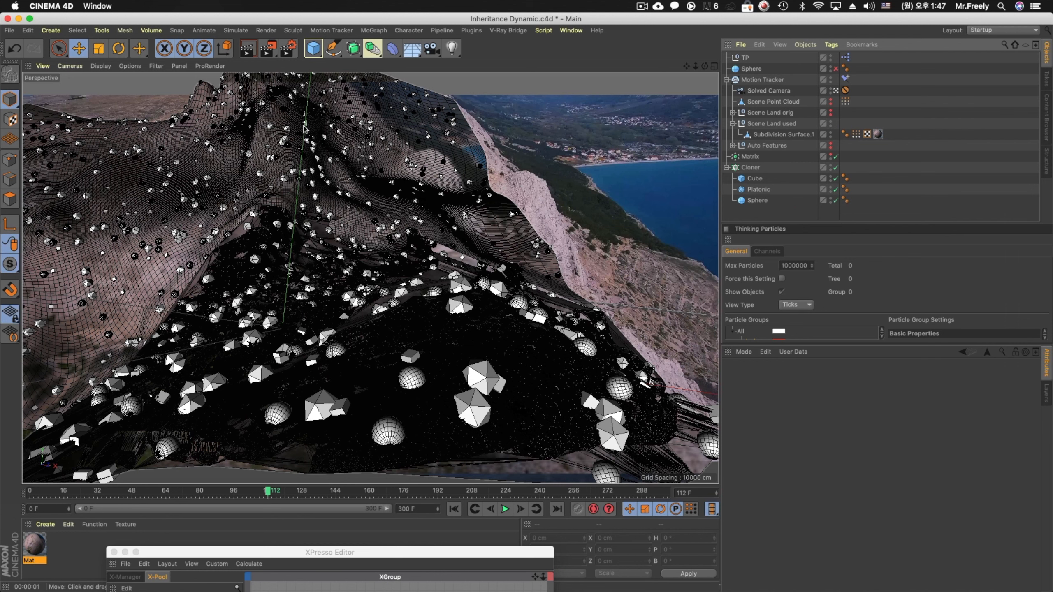
left_click(247, 49)
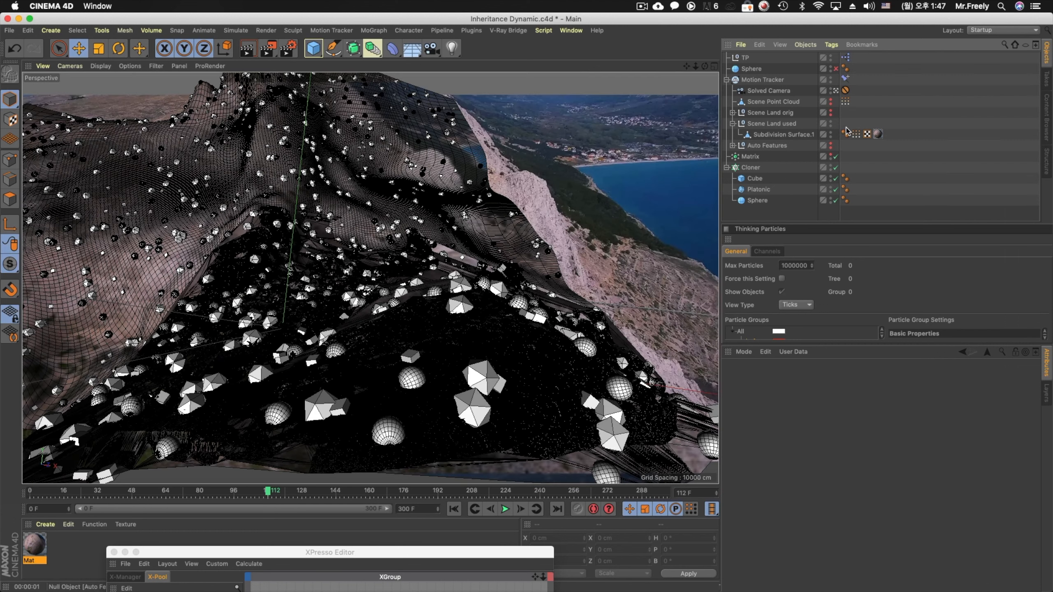
Create a Background object from the Motion Tracker's footage settings and test-render the view
left_click(767, 79)
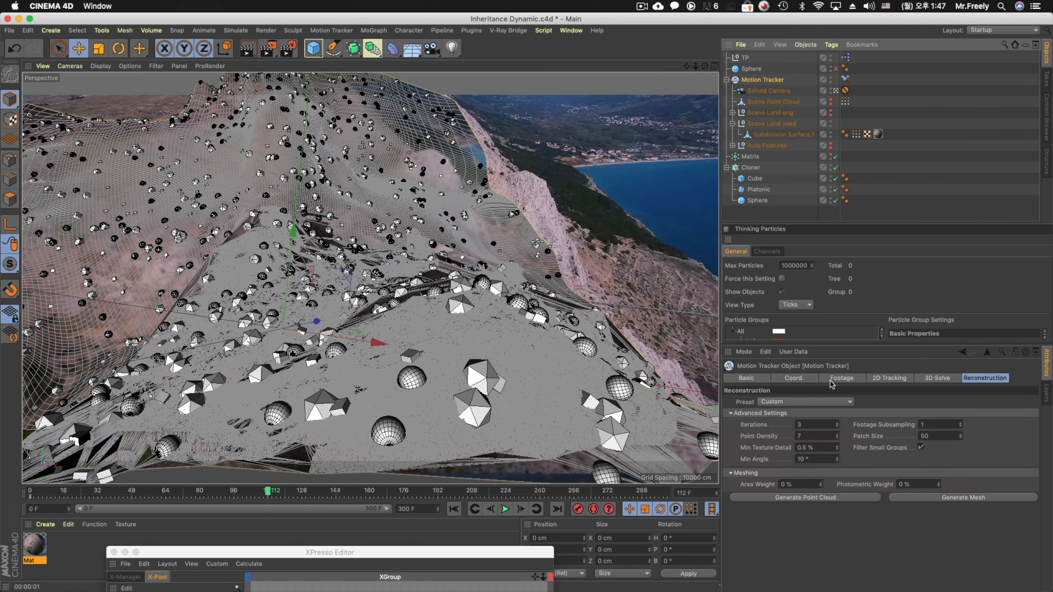
left_click(841, 378)
left_click(792, 524)
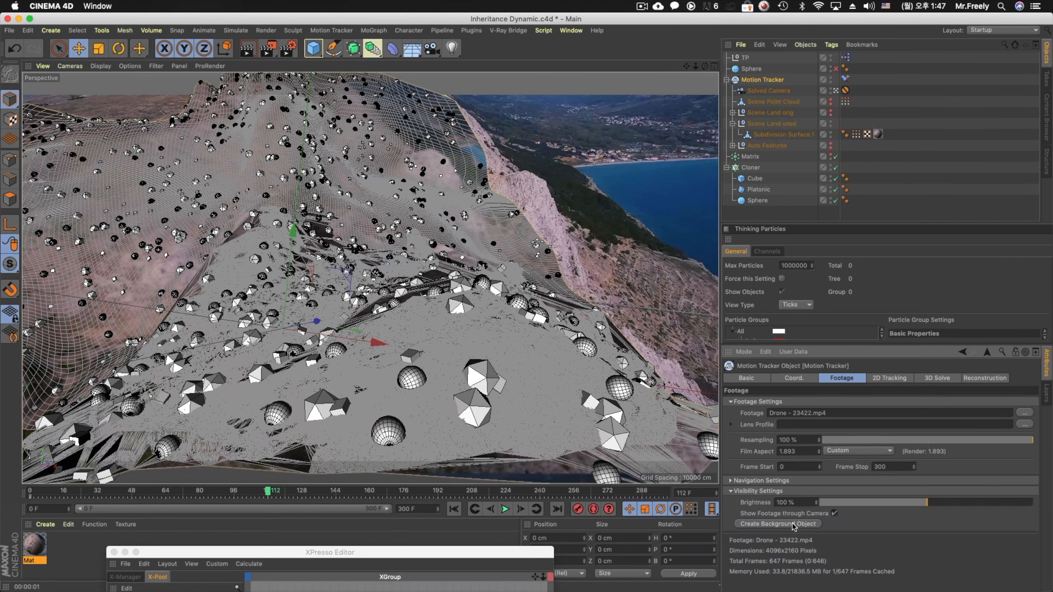
left_click(921, 103)
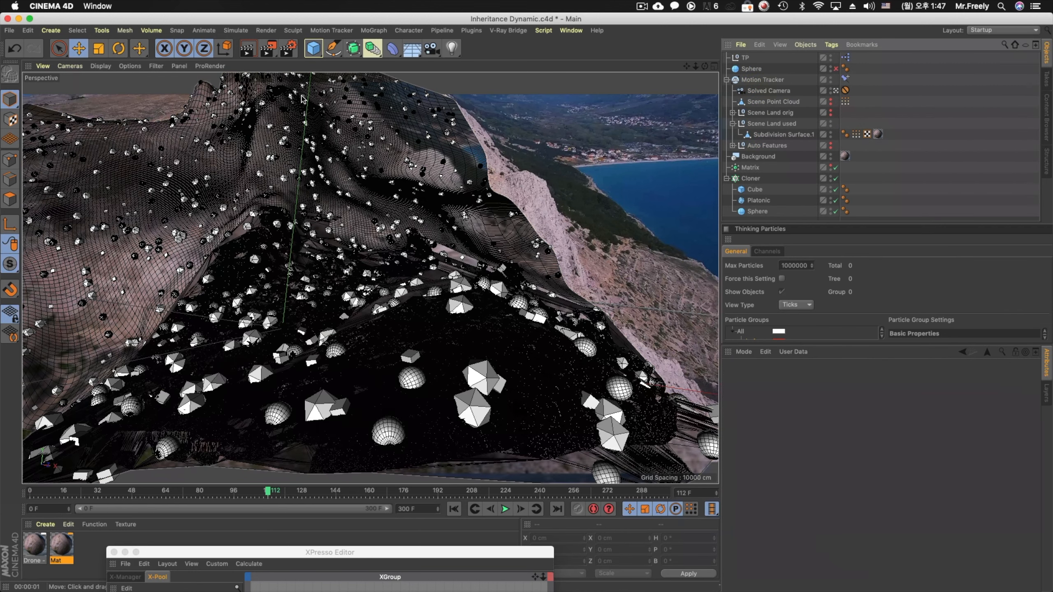
left_click(247, 53)
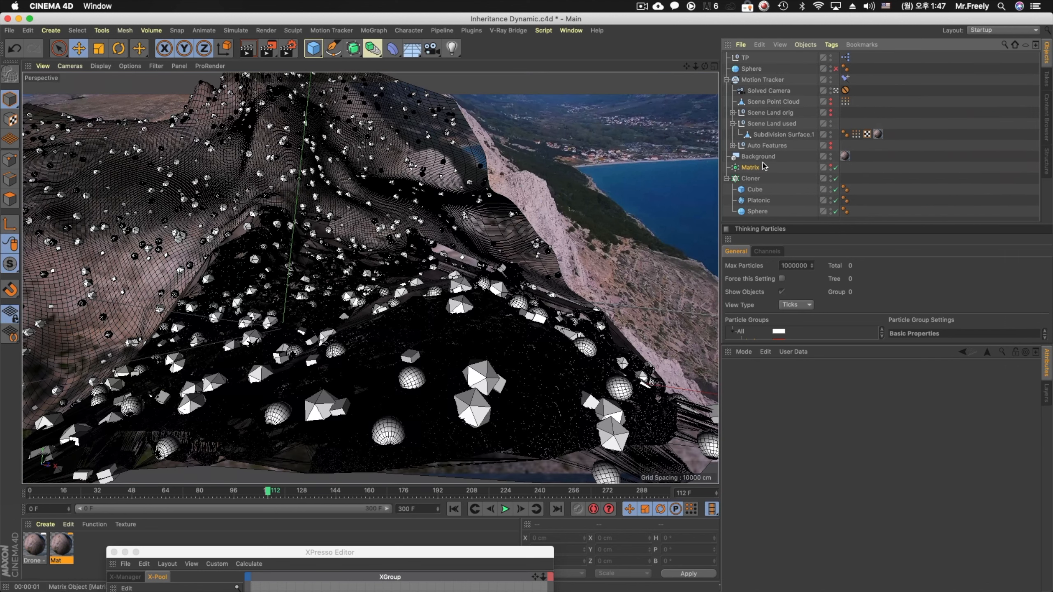
Switch Subdivision Surface.1 to polygon editing and set Live Selection to radius 53 with Only Select Visible Elements off
left_click(771, 135)
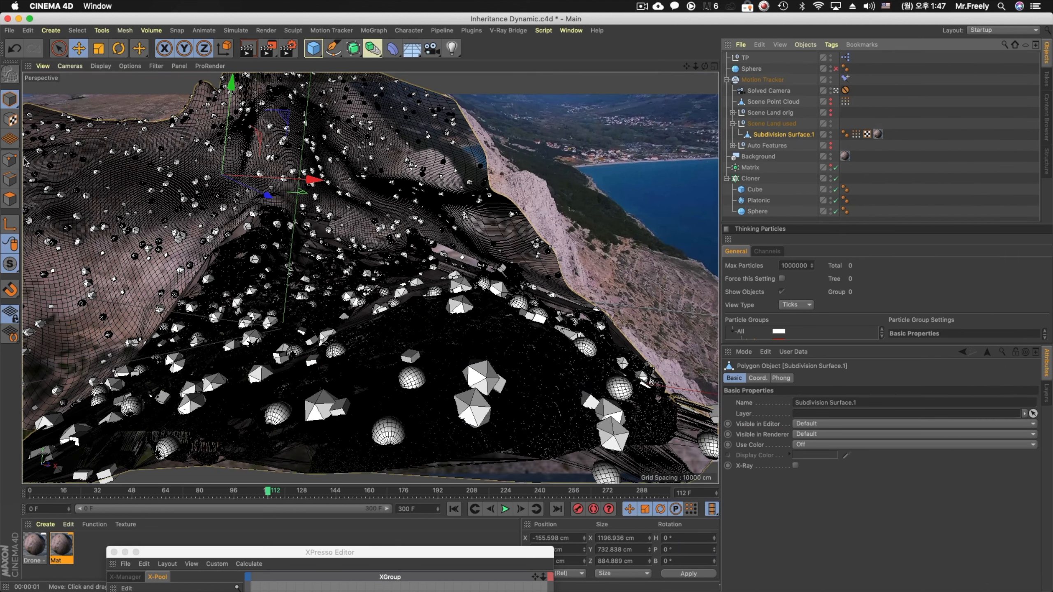
left_click(10, 199)
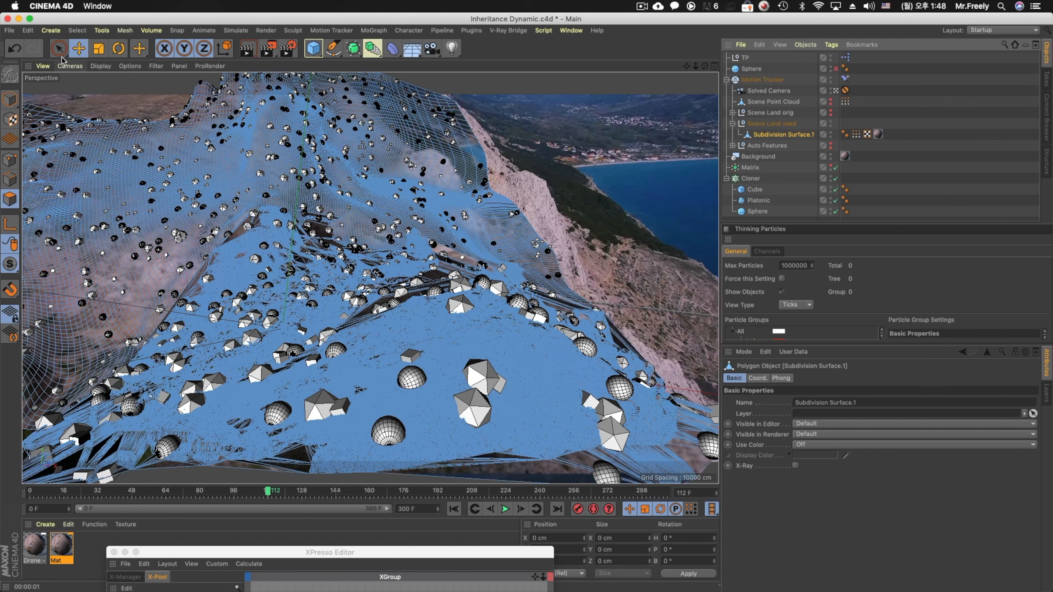
left_click(61, 53)
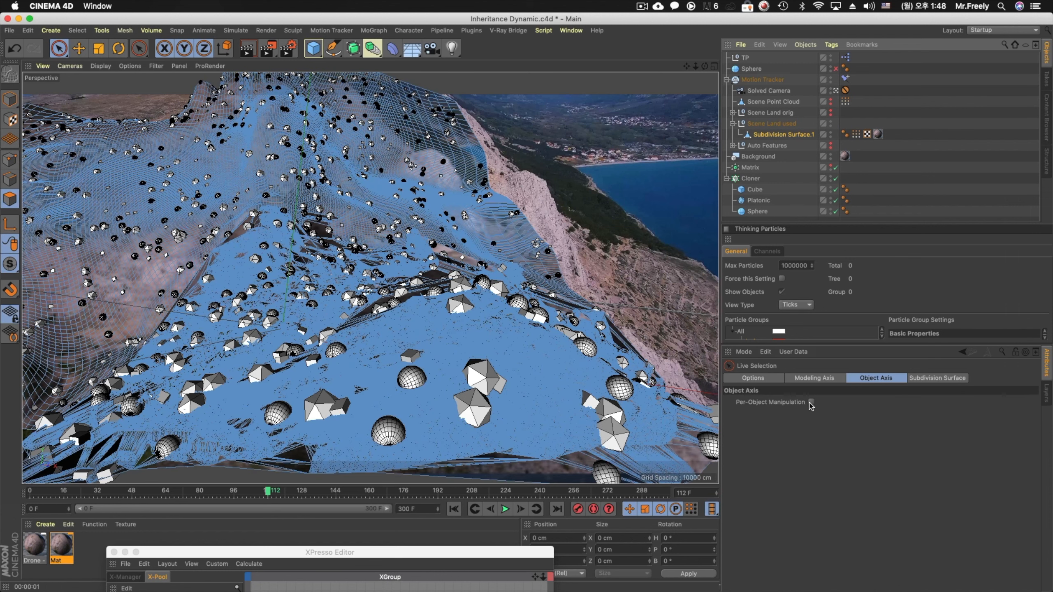
left_click(776, 378)
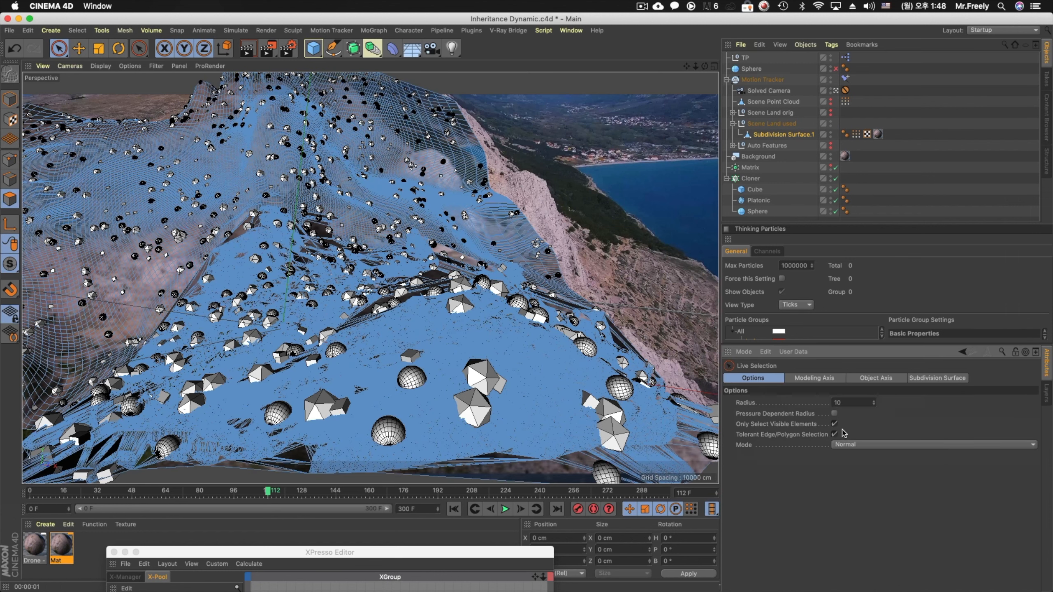
middle_click_drag(431, 233, 473, 246)
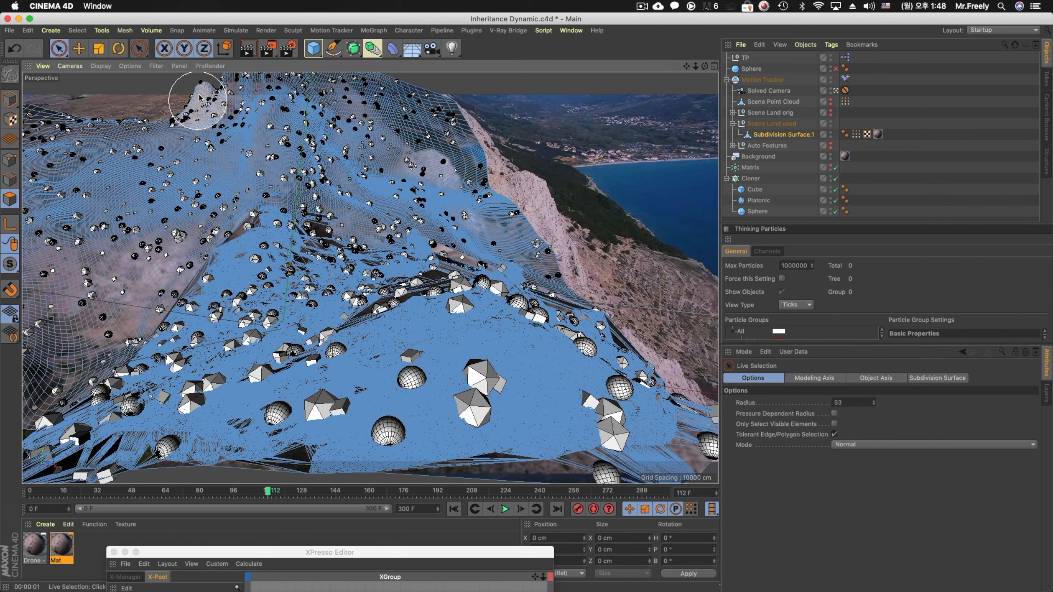
Paint-select the terrain polygons along the outer edges of both the far-left and far-right ridges
left_click_drag(199, 97, 37, 120)
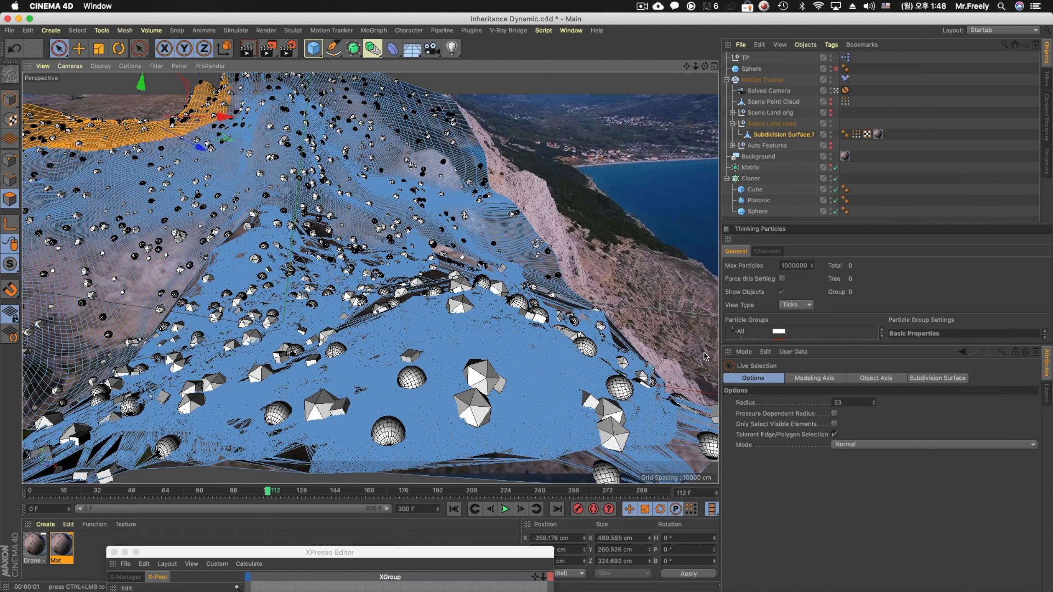
left_click(598, 257)
mouse_move(554, 251)
left_mouse_down()
mouse_move(483, 139)
mouse_move(401, 77)
left_mouse_up()
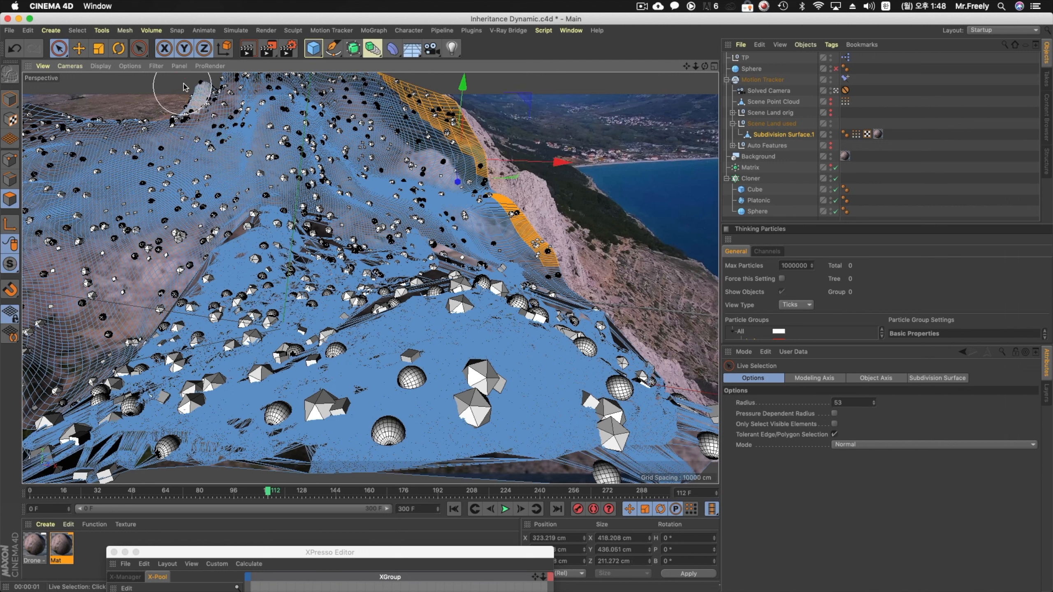
mouse_move(200, 82)
left_mouse_down()
mouse_move(29, 133)
mouse_move(23, 166)
mouse_move(61, 136)
left_mouse_up()
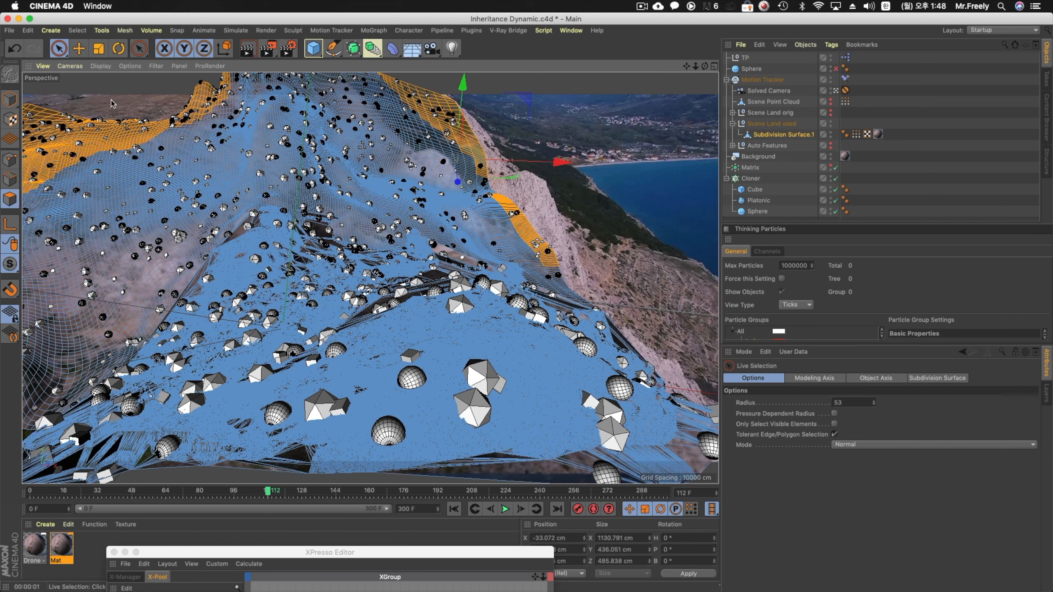
Invert the polygon selection, store it as a Polygon Selection tag, and return to Model mode with the Move tool
left_click(56, 33)
mouse_move(77, 31)
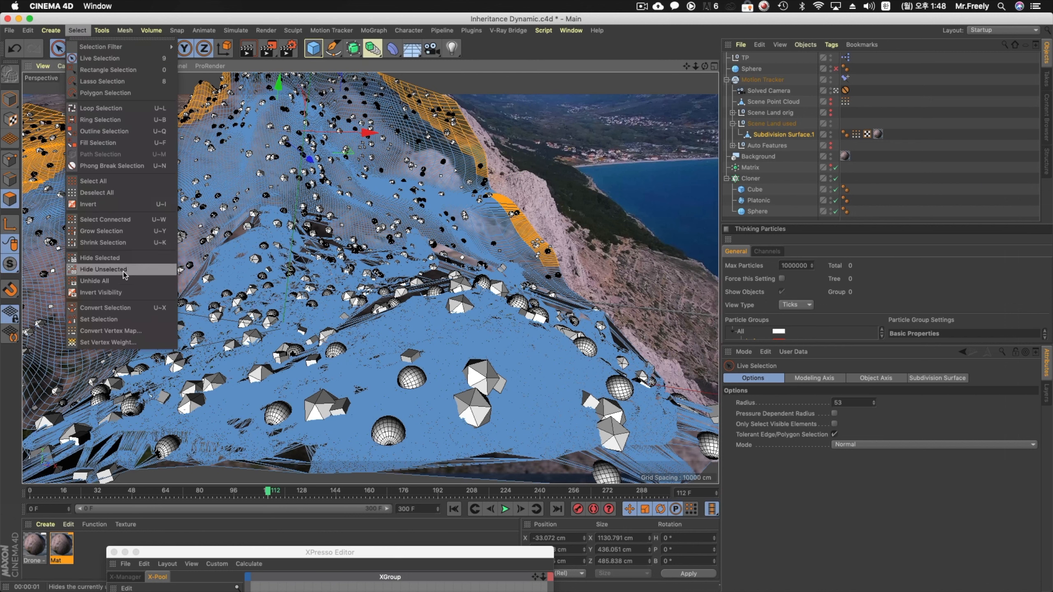
left_click(116, 204)
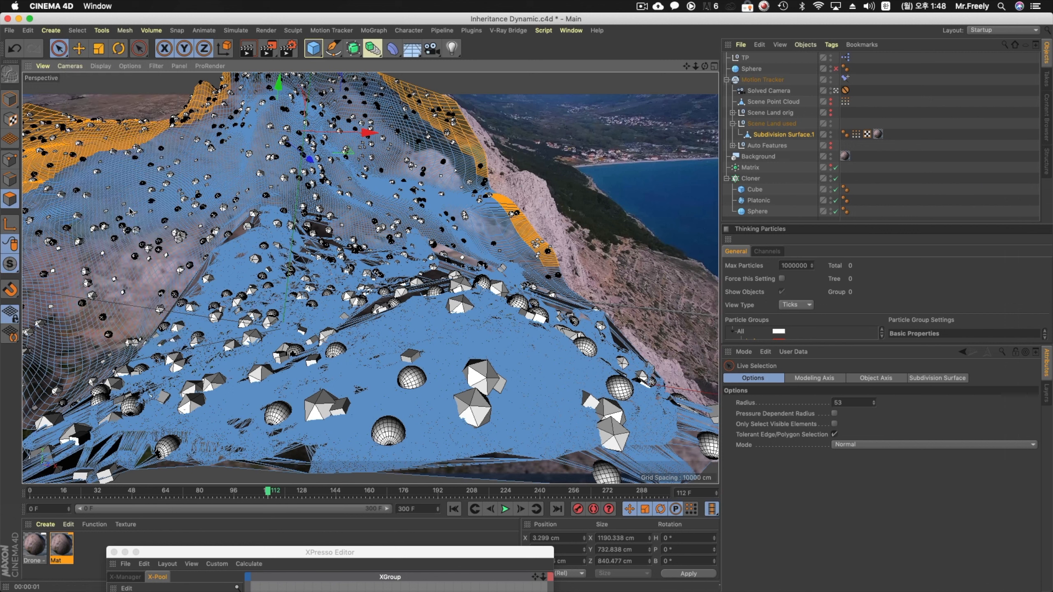
left_click(77, 31)
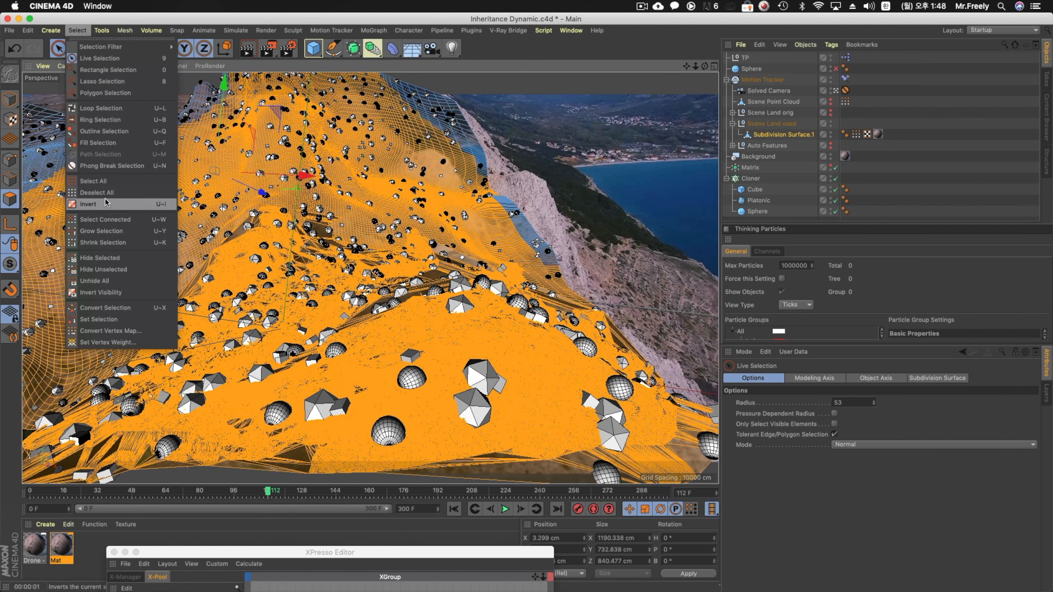
left_click(107, 319)
left_click(10, 100)
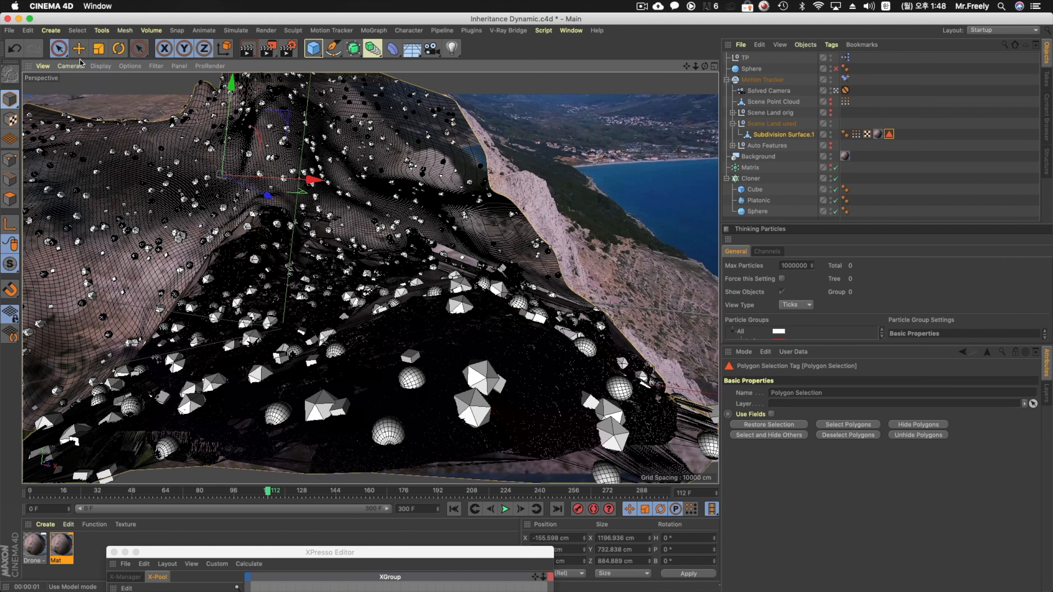
left_click(78, 48)
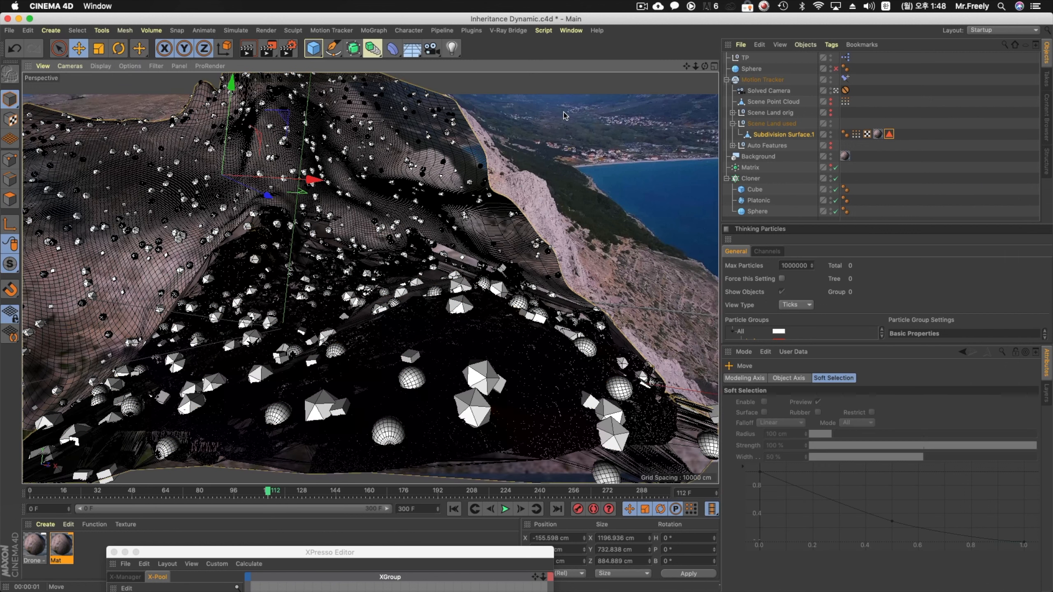
Restrict the Matrix distribution to the terrain's Polygon Selection tag and test-render the view
left_click(760, 168)
left_click_drag(889, 134, 819, 479)
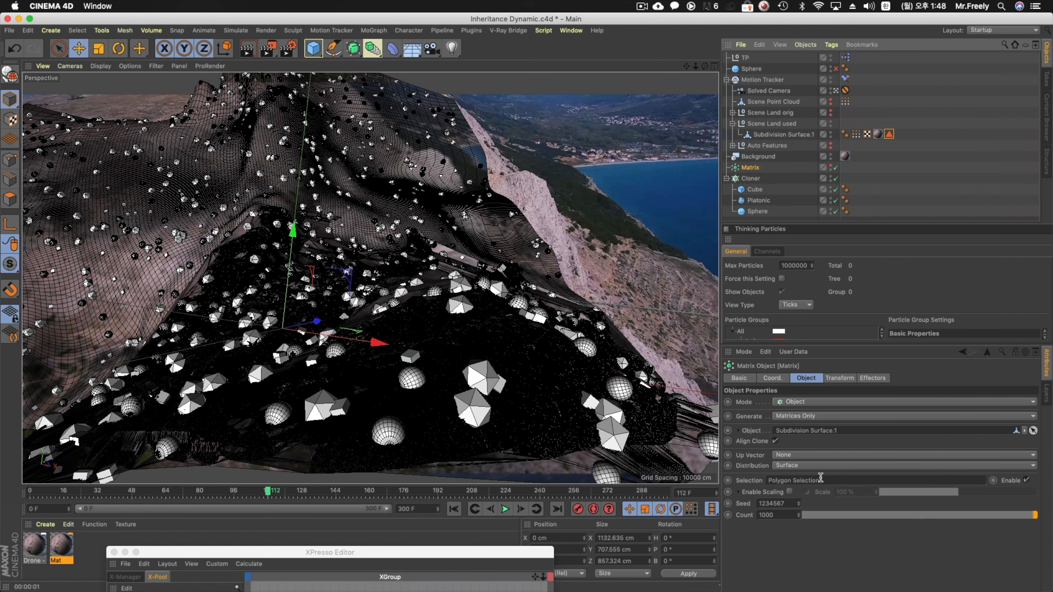
left_click(831, 168)
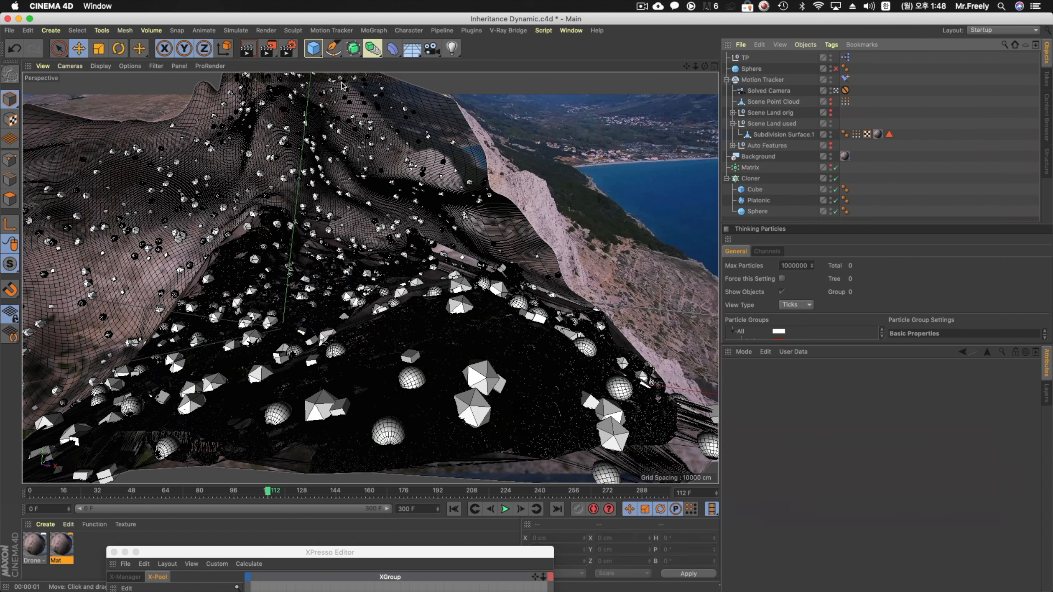
left_click(248, 50)
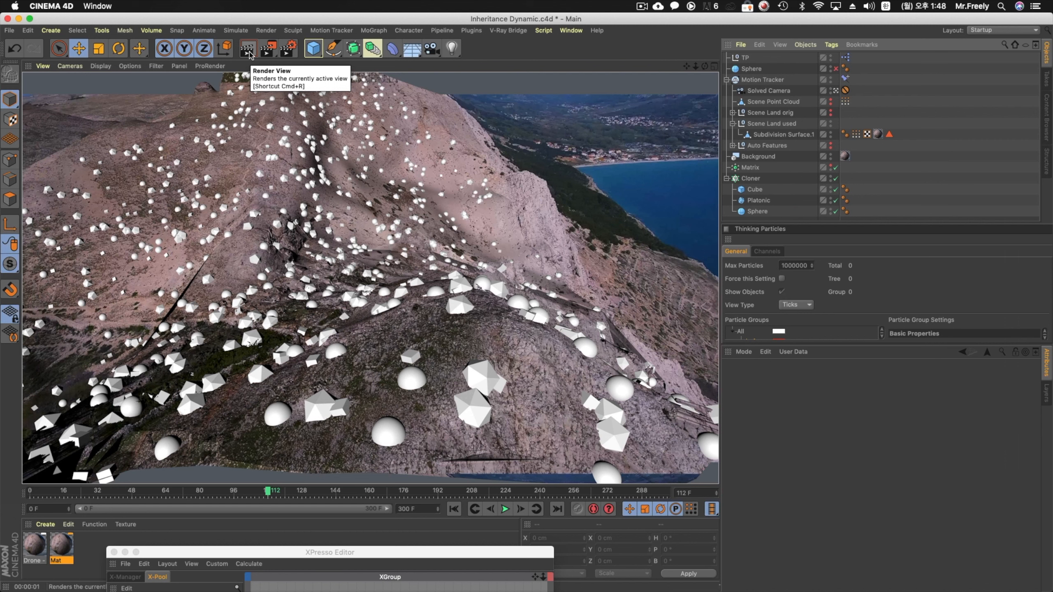
Test-render the view again to check how the clones are distributed over the terrain
left_click(893, 170)
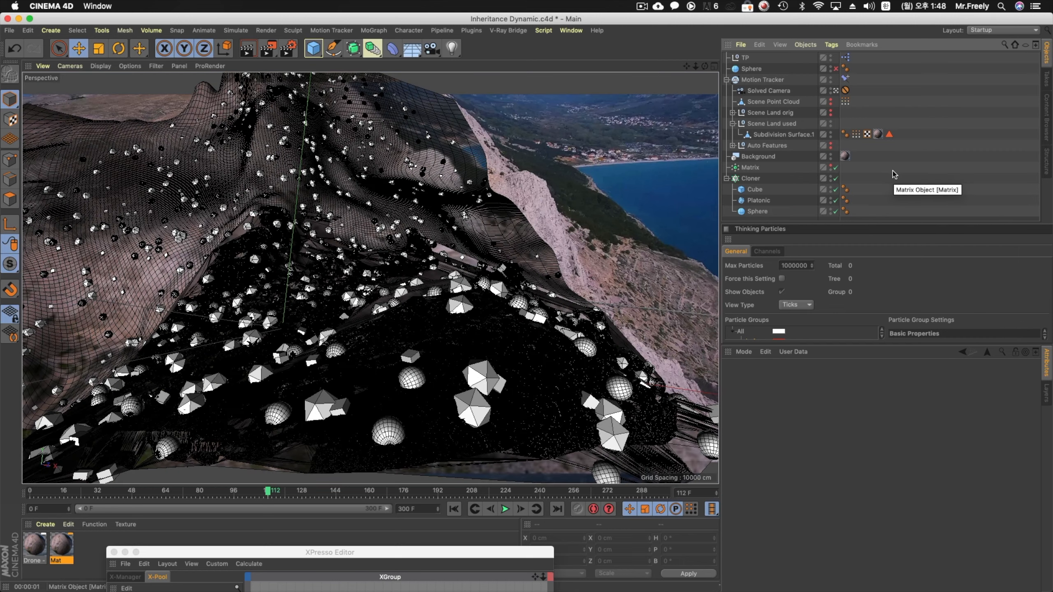
left_click(251, 53)
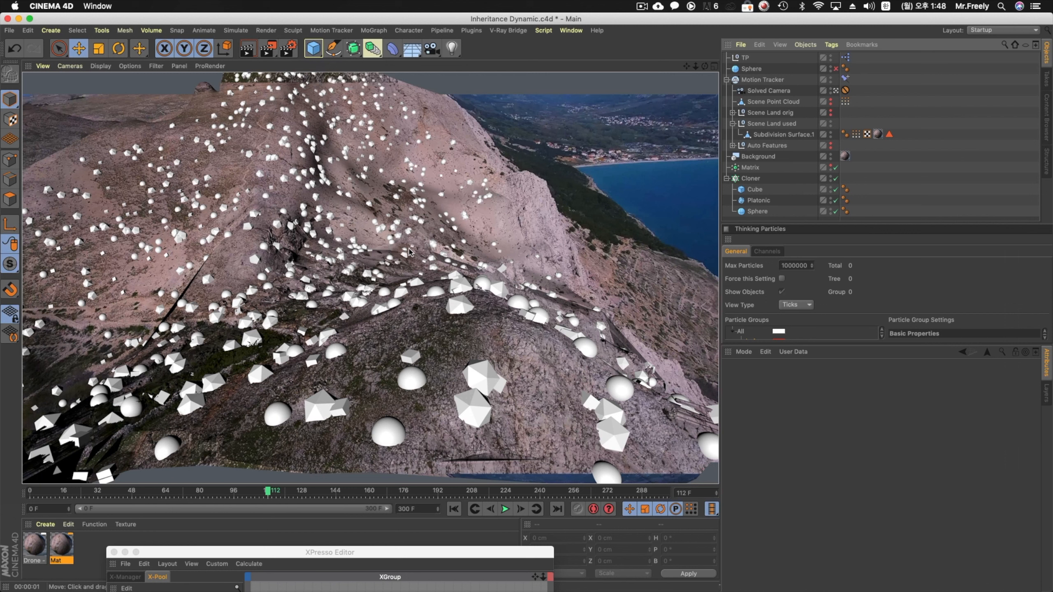
left_click(928, 185)
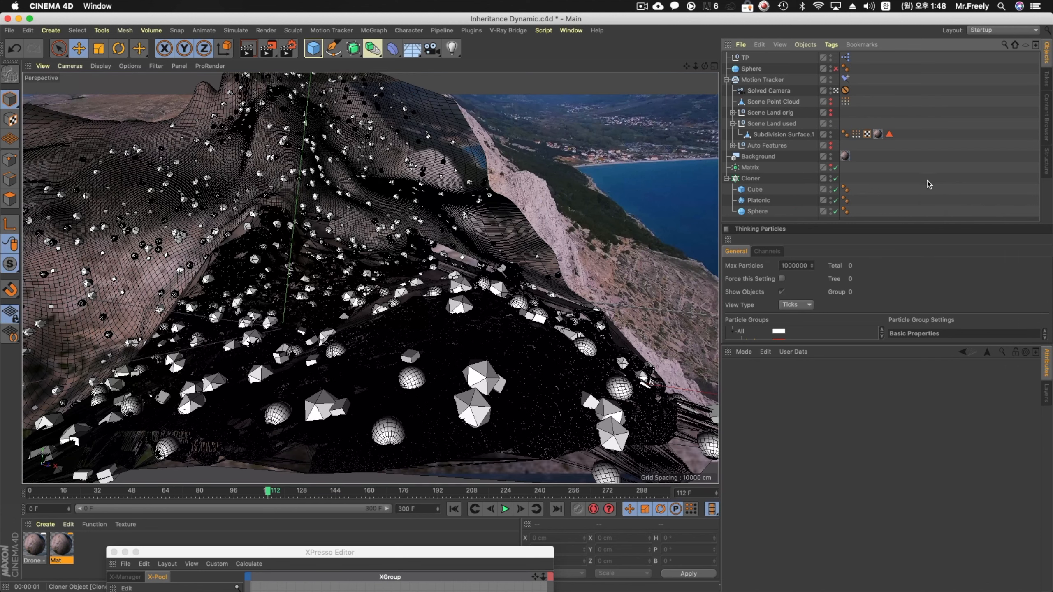
Add a Rigid Body simulation tag to the Cloner
left_click(742, 179)
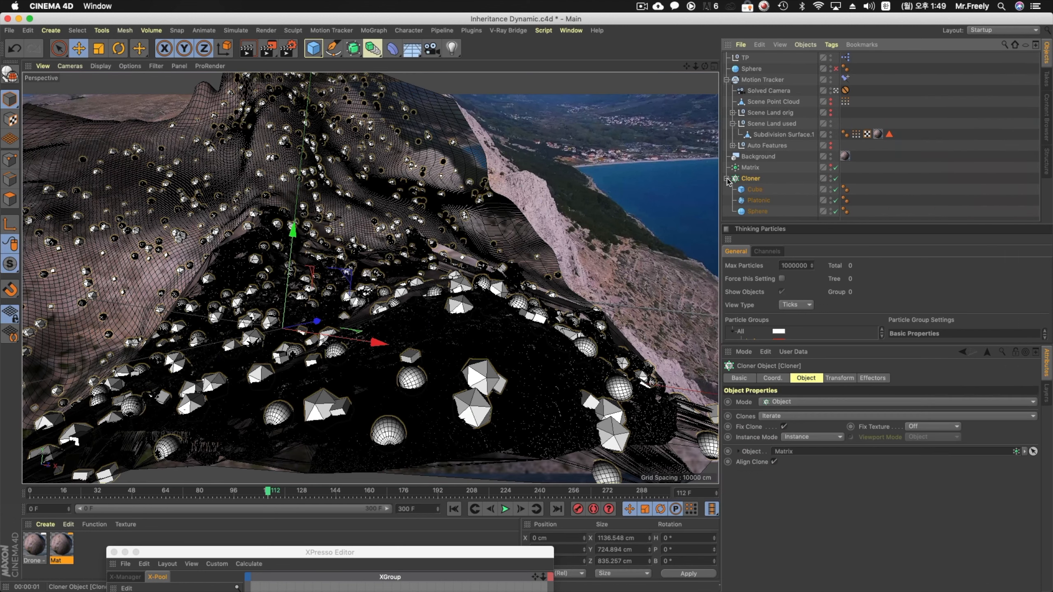
right_click(756, 182)
left_click(752, 182)
right_click(752, 182)
left_click(747, 181)
right_click(748, 182)
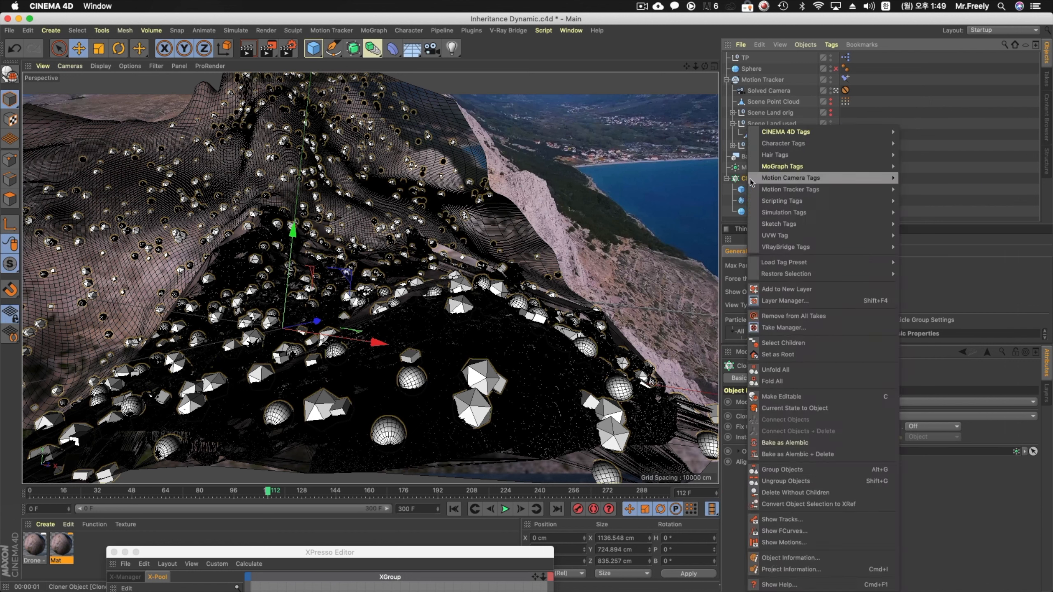
mouse_move(878, 212)
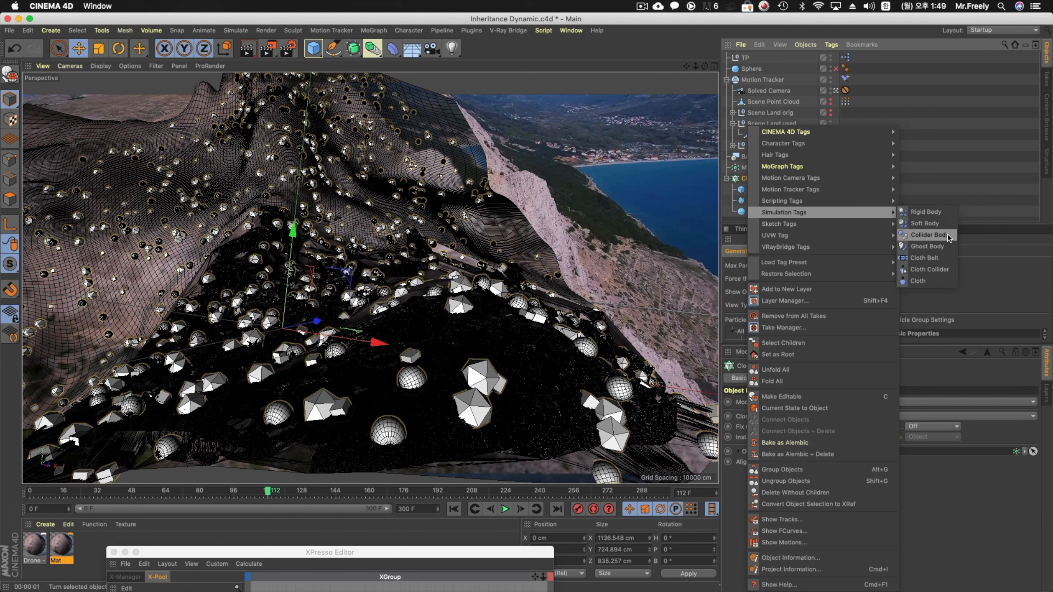
left_click(927, 212)
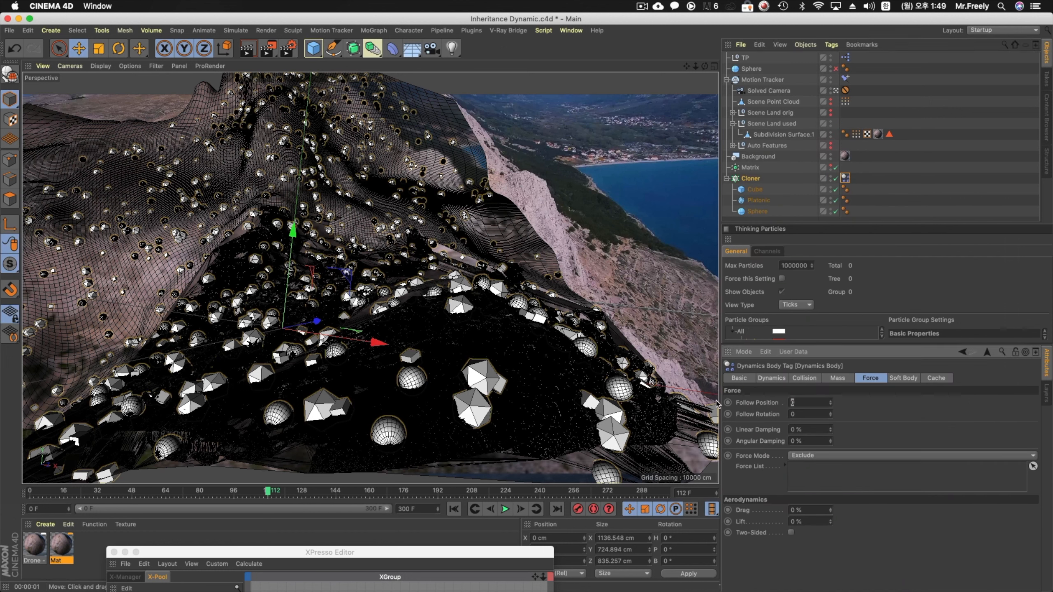
Set the Cloner's rigid body collision to Individual Elements All and Shape Automatic (MoDynamics)
left_click(819, 380)
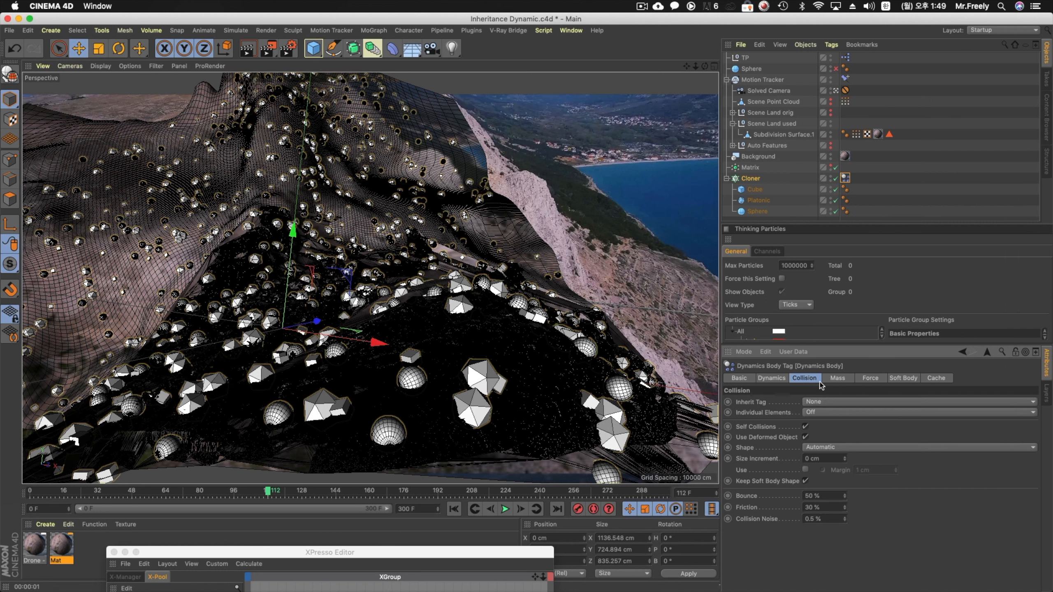
left_click(835, 412)
left_click(835, 439)
left_click(835, 447)
left_click(844, 475)
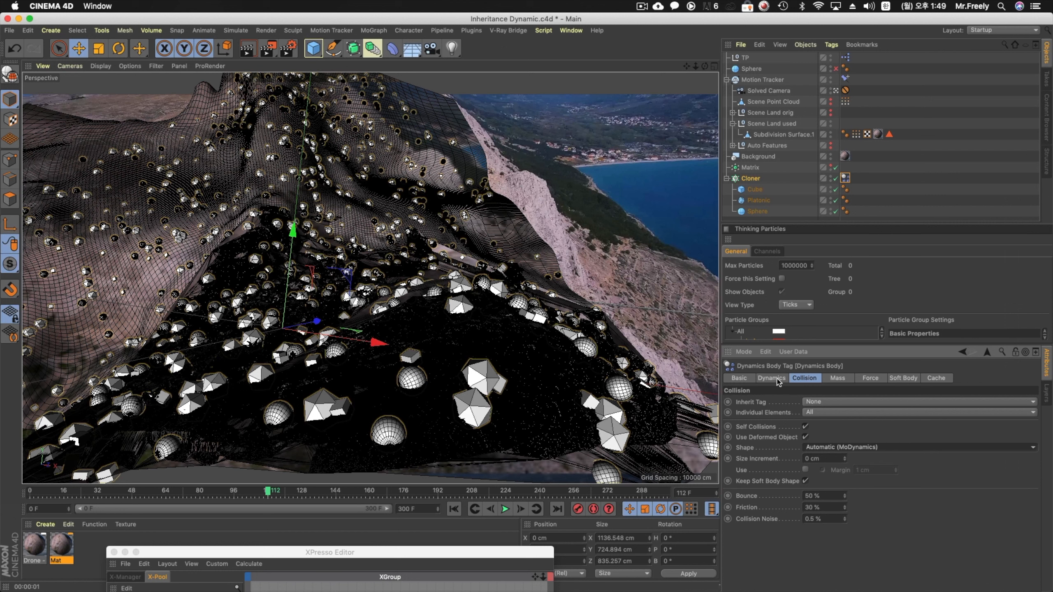
Add a Collider Body tag to Subdivision Surface.1, set Individual Elements to All and choose its collision shape
left_click(768, 136)
right_click(768, 137)
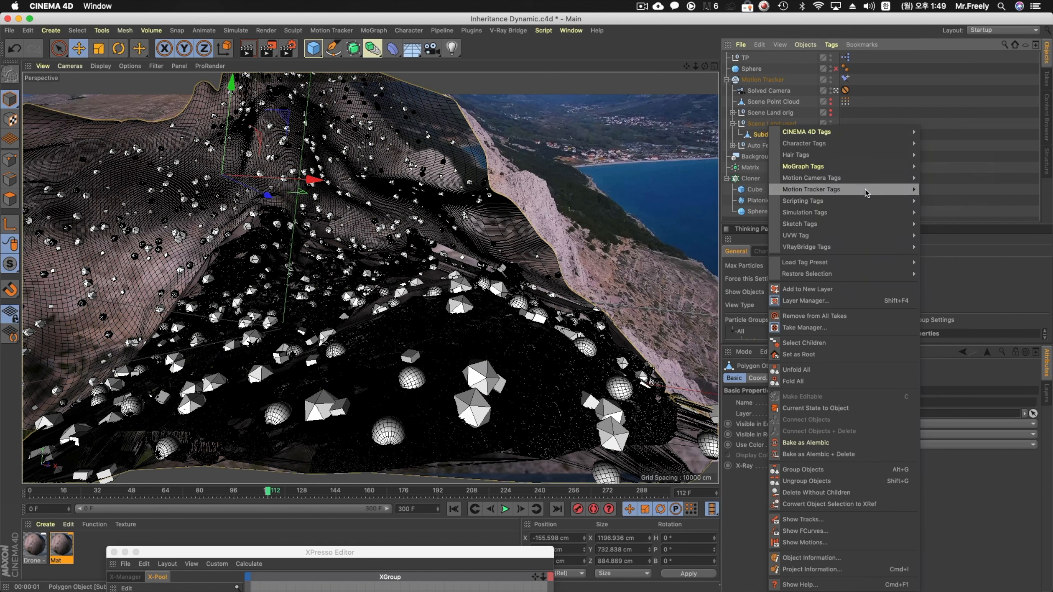
mouse_move(871, 218)
left_click(950, 235)
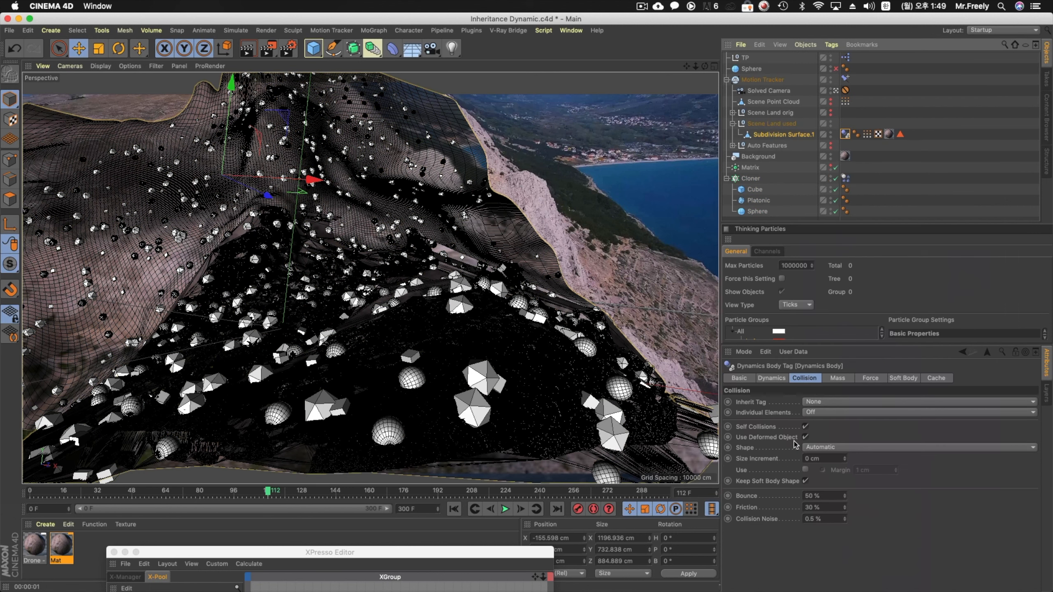
left_click(831, 412)
left_click(825, 458)
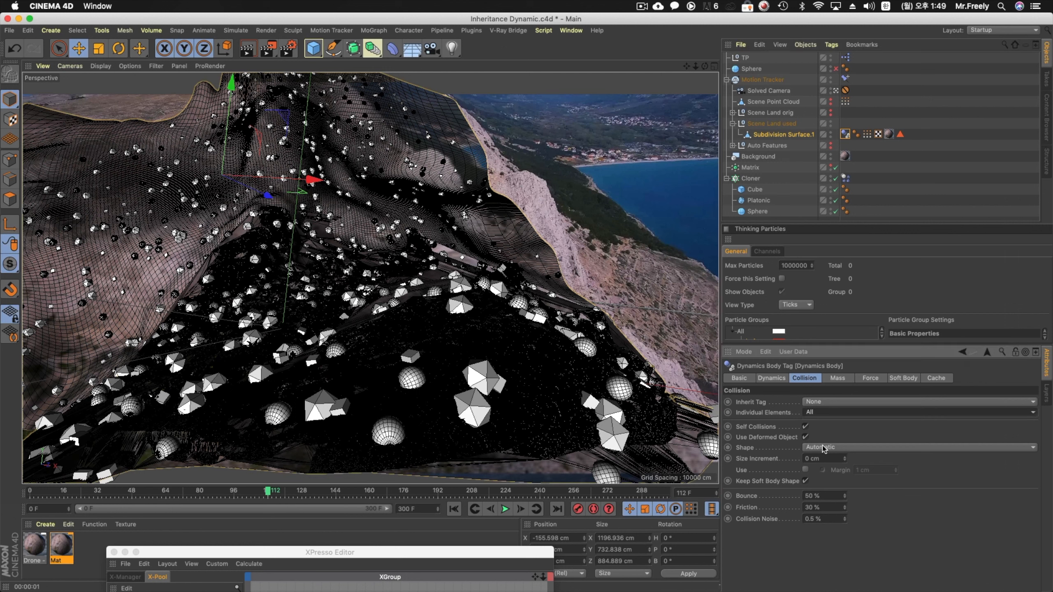
left_click(823, 448)
left_click(830, 472)
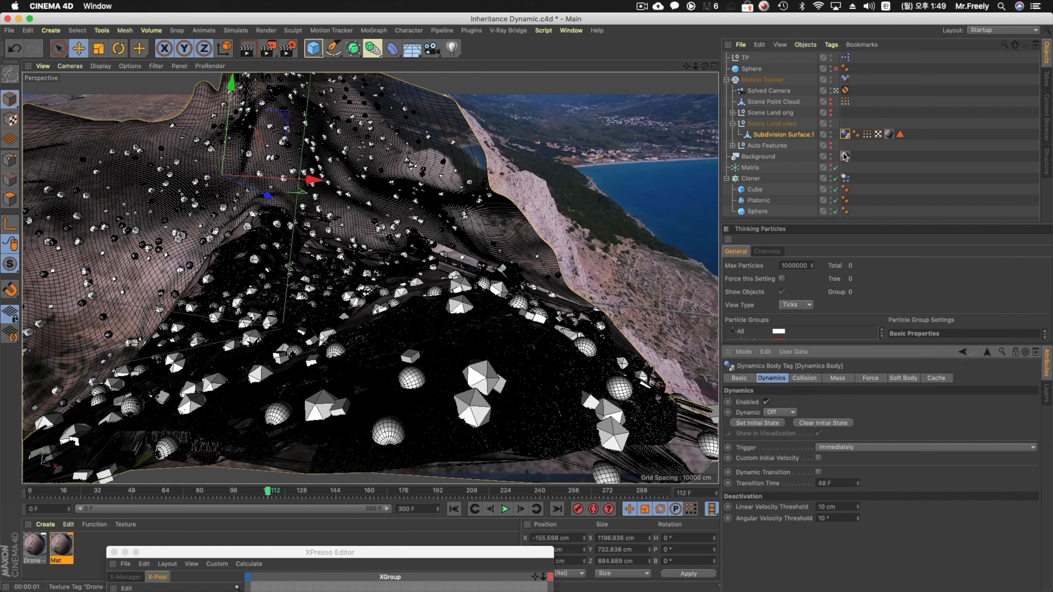
Play the dynamics simulation from the start to check how the clones behave on the terrain, and rewind to frame 0
left_click(780, 135)
left_click(750, 179)
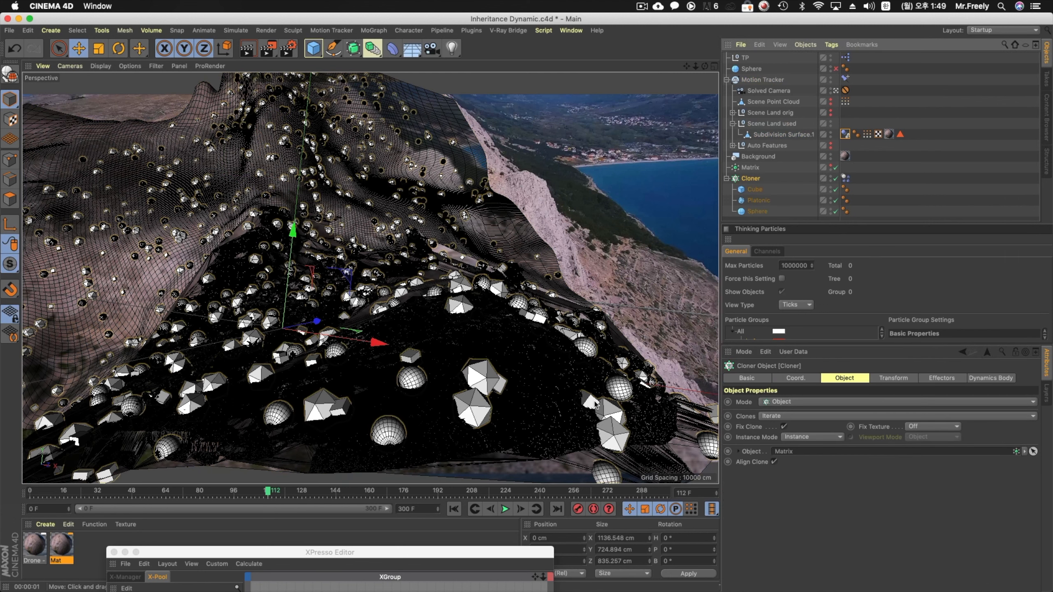
left_click(453, 509)
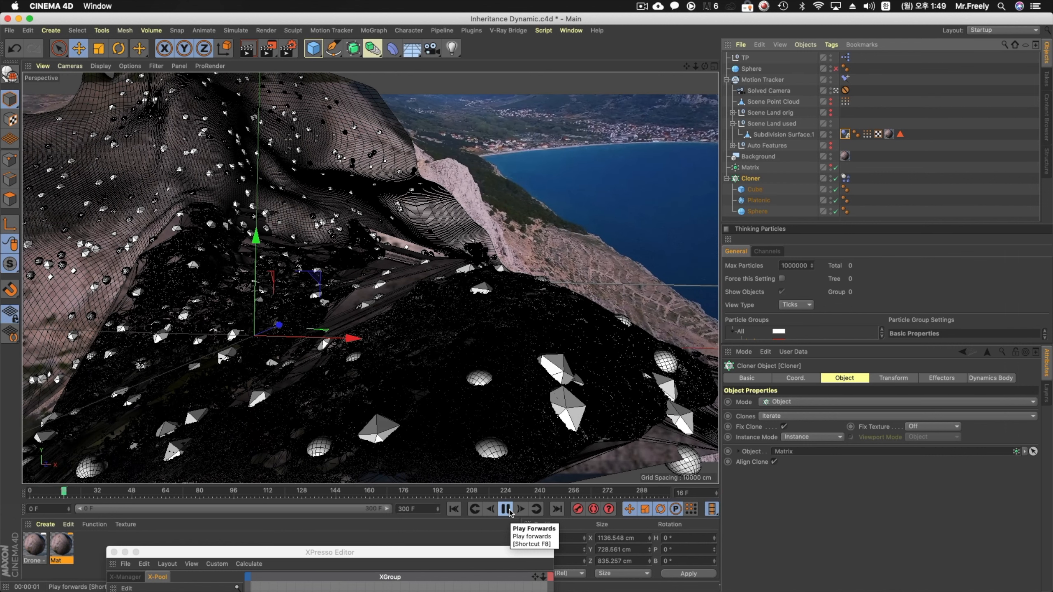
left_click(510, 511)
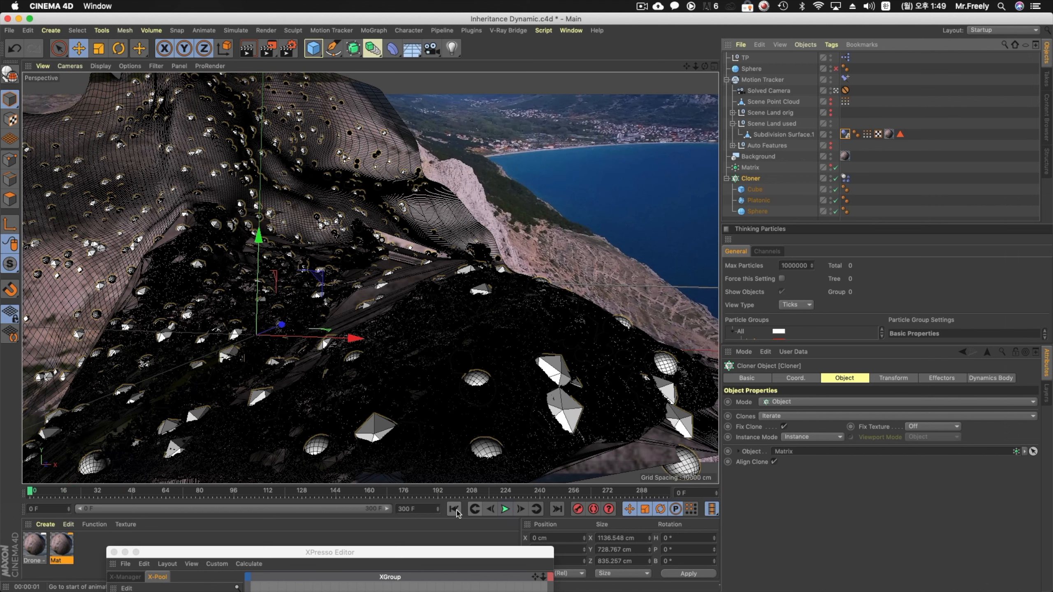
left_click(455, 509)
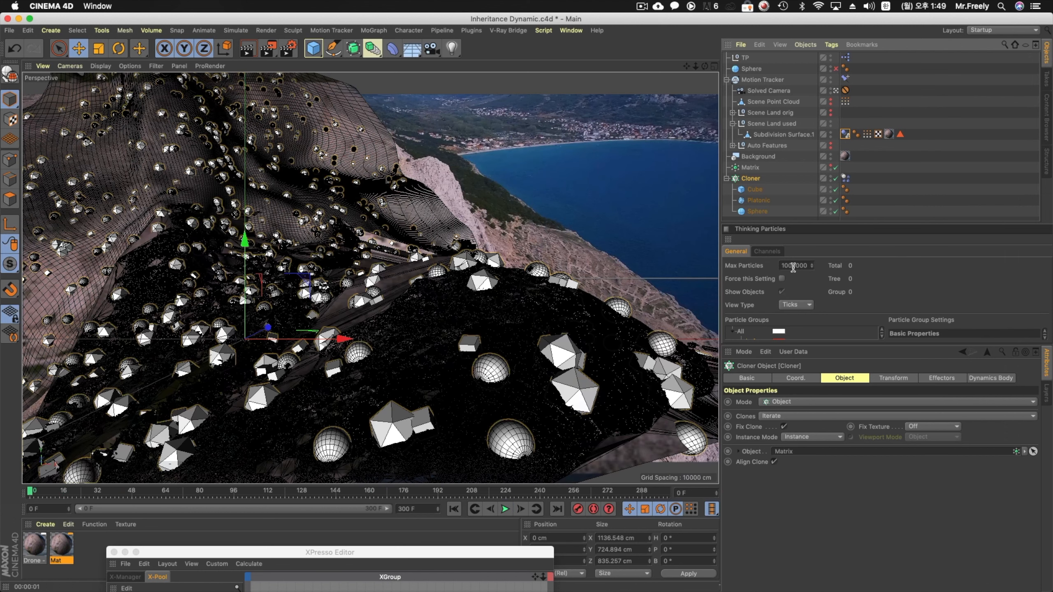
Disable the Cloner's Dynamics Body tag and change its Dynamic option after reviewing the Cloner's Transform settings
left_click(798, 379)
left_click(835, 379)
left_click(883, 380)
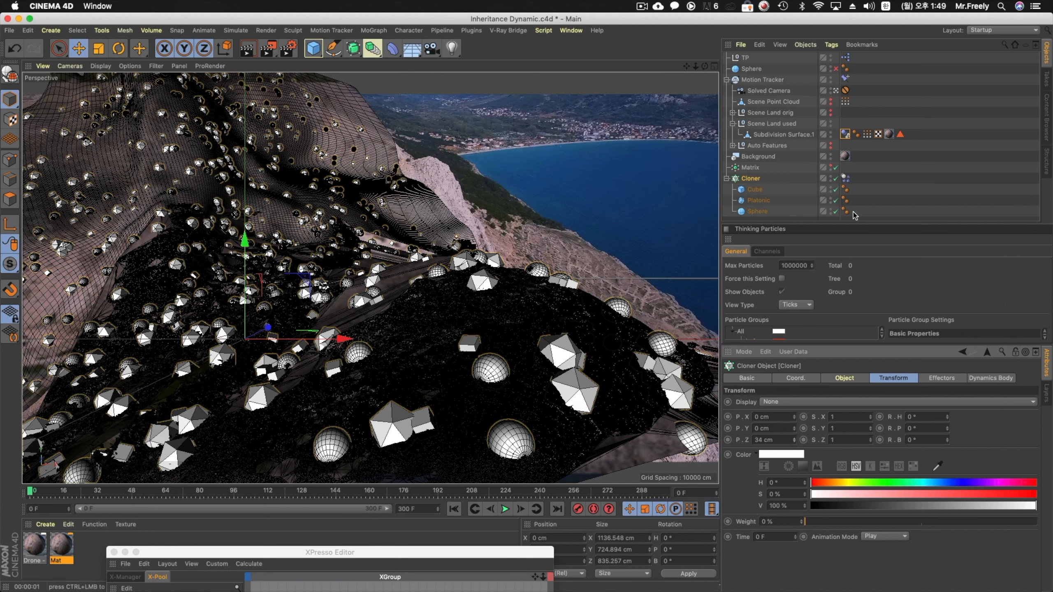
left_click(845, 178)
left_click(766, 402)
left_click(779, 412)
left_click(777, 416)
left_click(778, 420)
Offset the Matrix points by 5 cm in Z with the timeline at the first frame
left_click(856, 200)
left_click(758, 180)
left_click(455, 509)
left_click(755, 157)
left_click(754, 167)
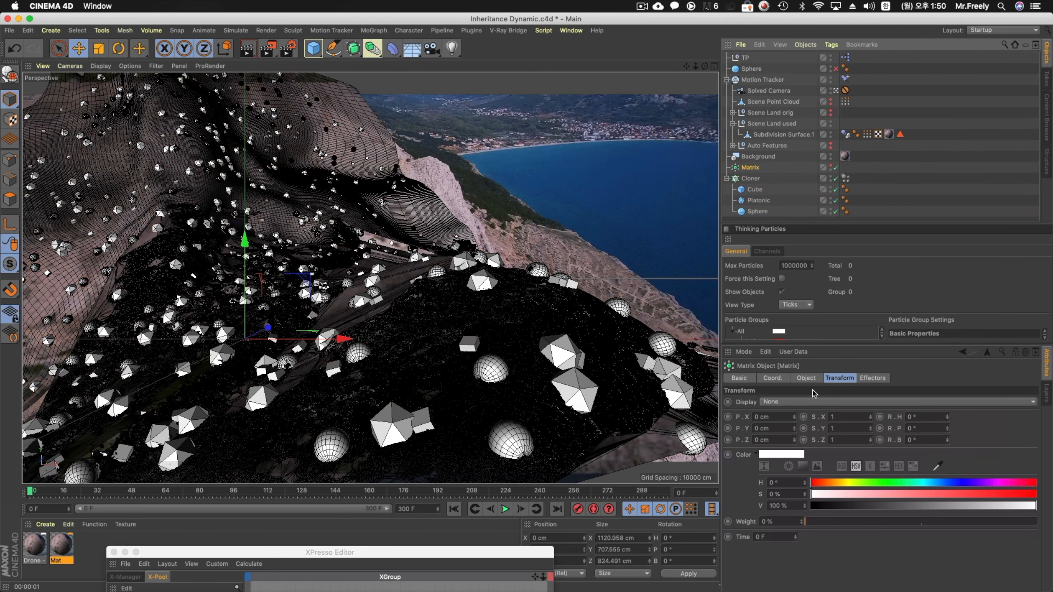
left_click_drag(794, 439, 794, 437)
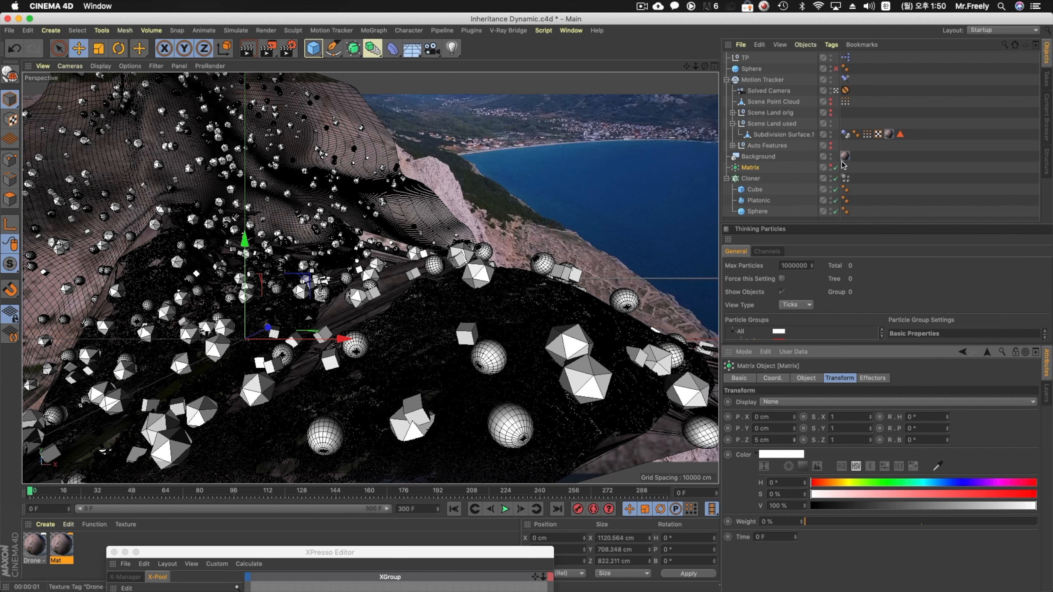
Re-enable the Cloner's Dynamics Body tag with Dynamic set to On and play the simulation to frame 30
left_click(845, 179)
left_click(767, 402)
left_click(779, 412)
left_click(780, 434)
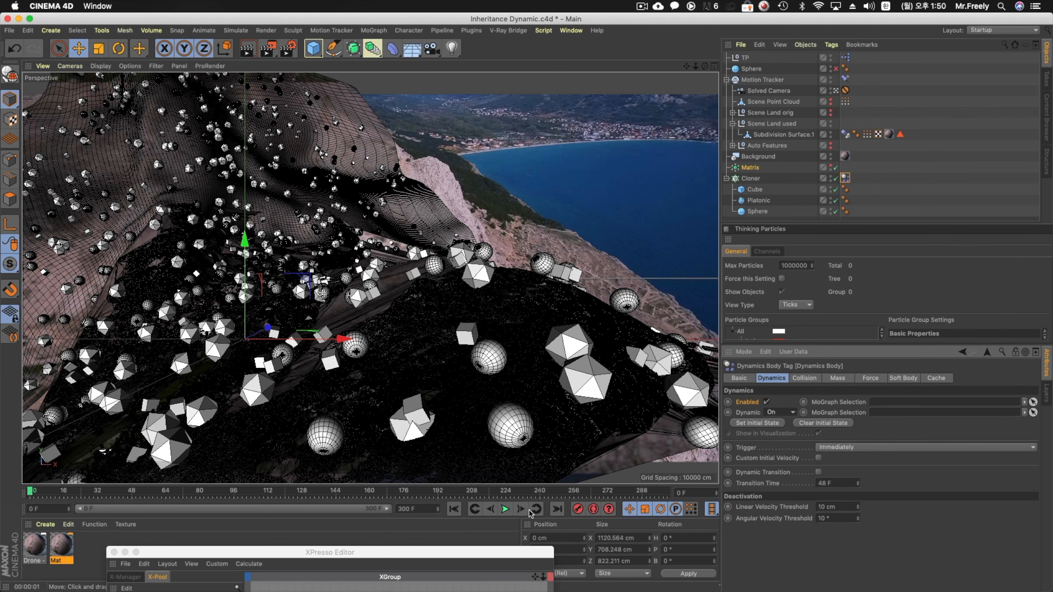
left_click(504, 510)
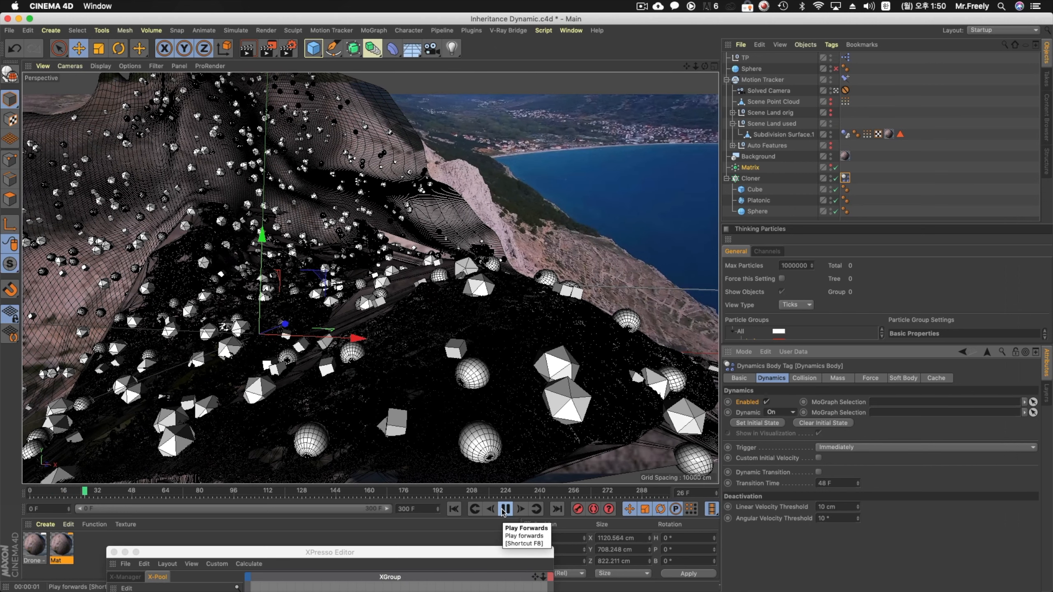
left_click(504, 509)
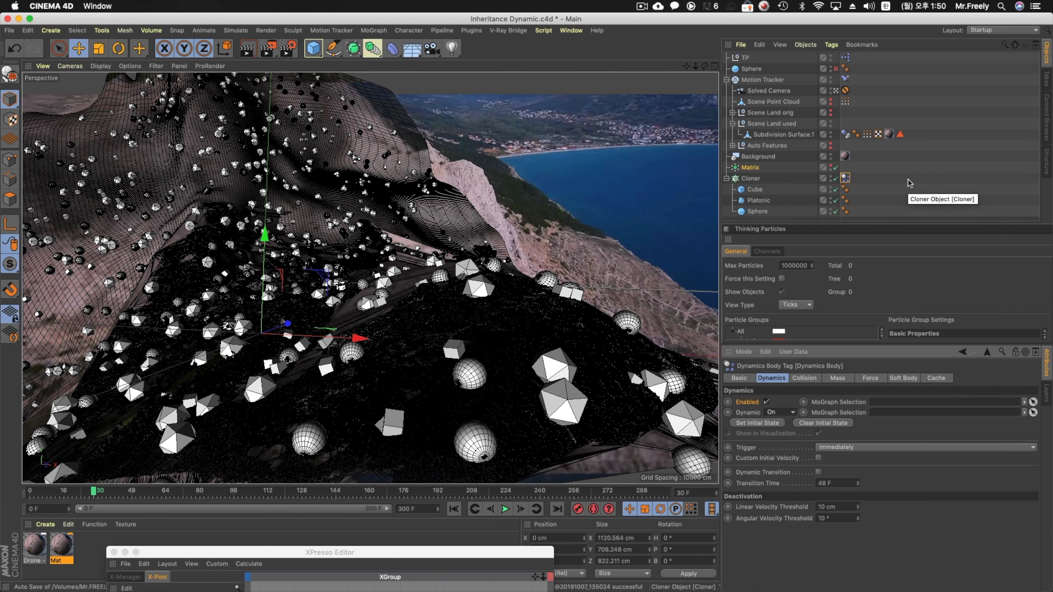
Enable the Sphere object and move it above the crest of the near hill, to about X 112 cm
left_click(894, 183)
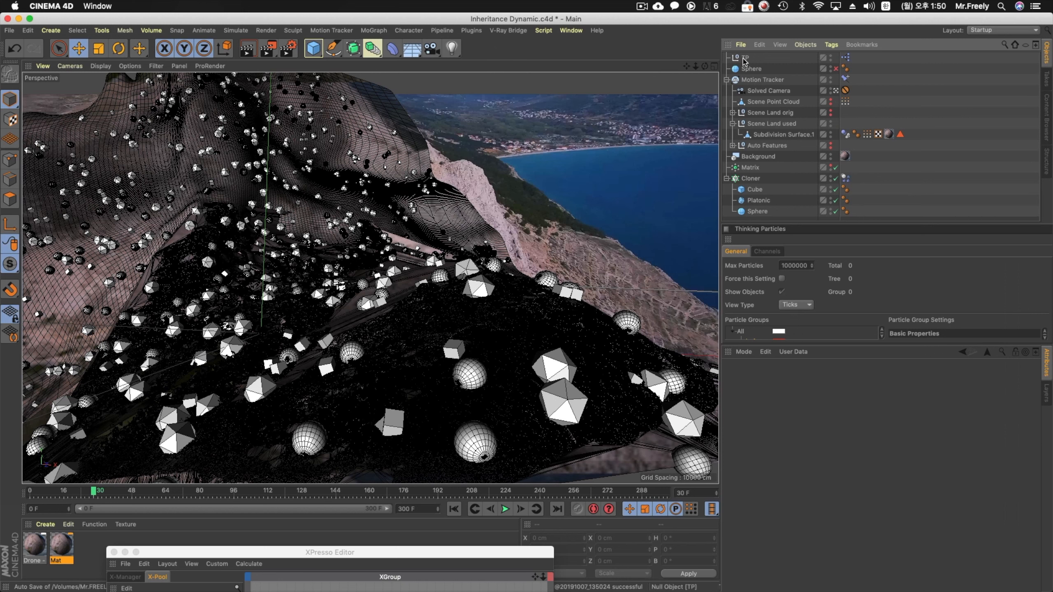
left_click(825, 70)
left_click(836, 69)
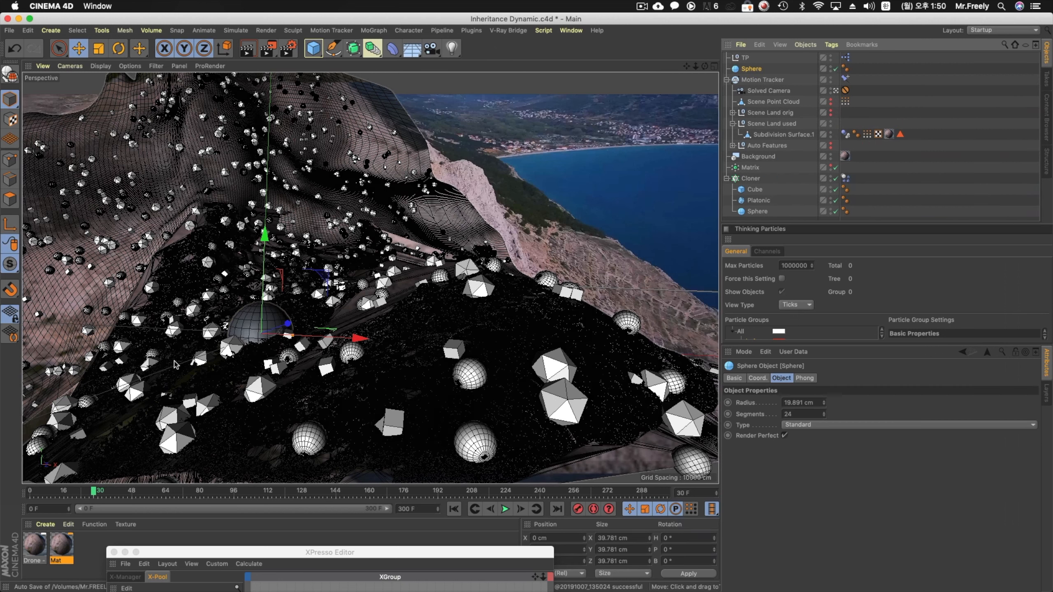
left_click_drag(309, 337, 472, 348)
left_click_drag(429, 313, 500, 250)
mouse_move(510, 211)
left_mouse_down()
mouse_move(503, 254)
mouse_move(503, 219)
left_mouse_up()
left_click_drag(590, 256, 542, 258)
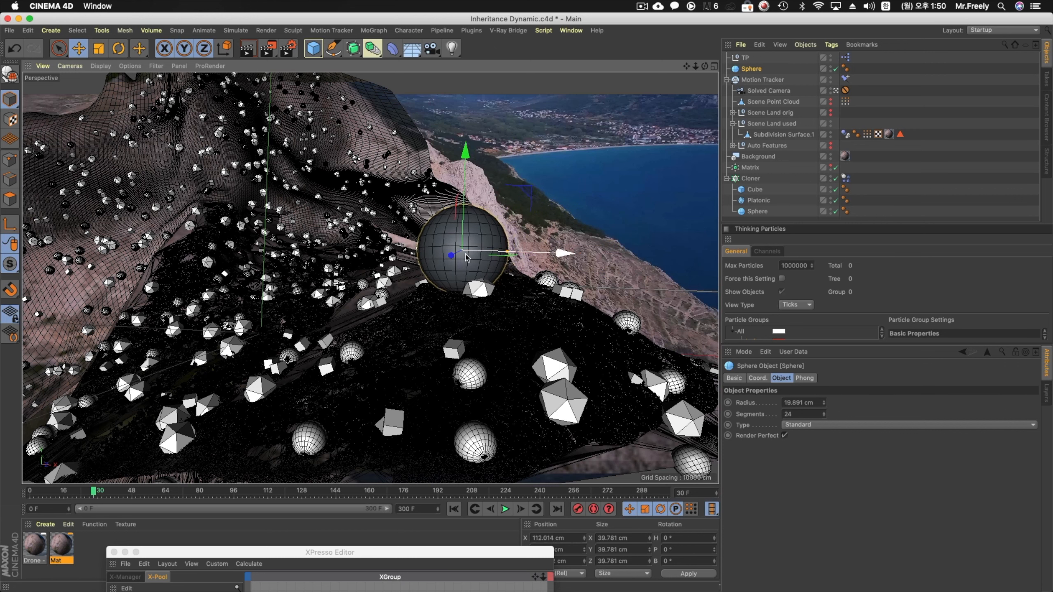
left_click_drag(454, 255, 461, 216)
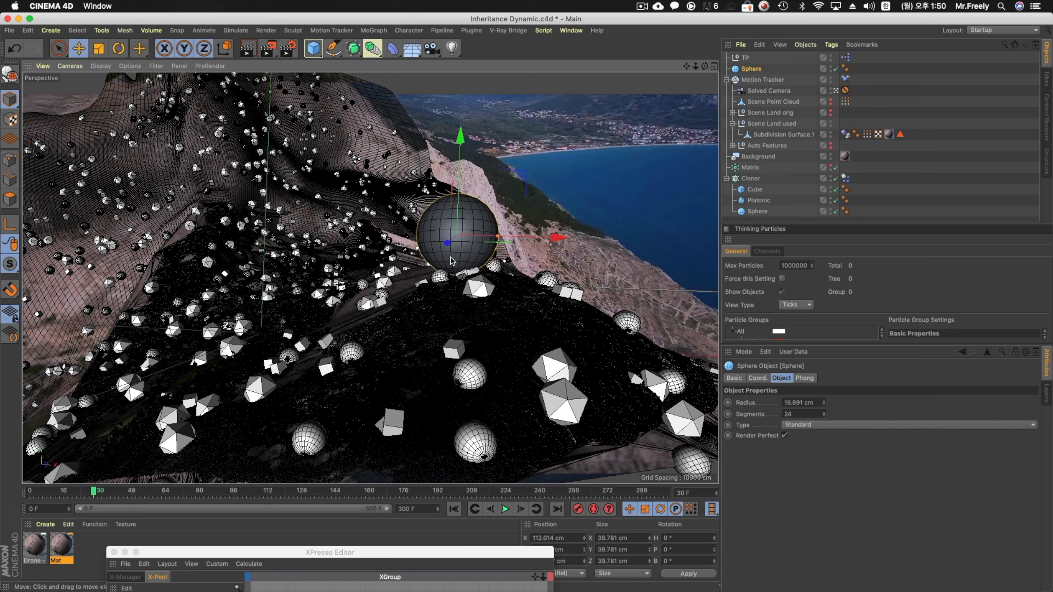
left_click_drag(460, 198, 460, 197)
Duplicate the Sphere and move the copy up to the far top of the mountain, to about X -185 cm
left_click_drag(558, 237, 346, 239, "ctrl")
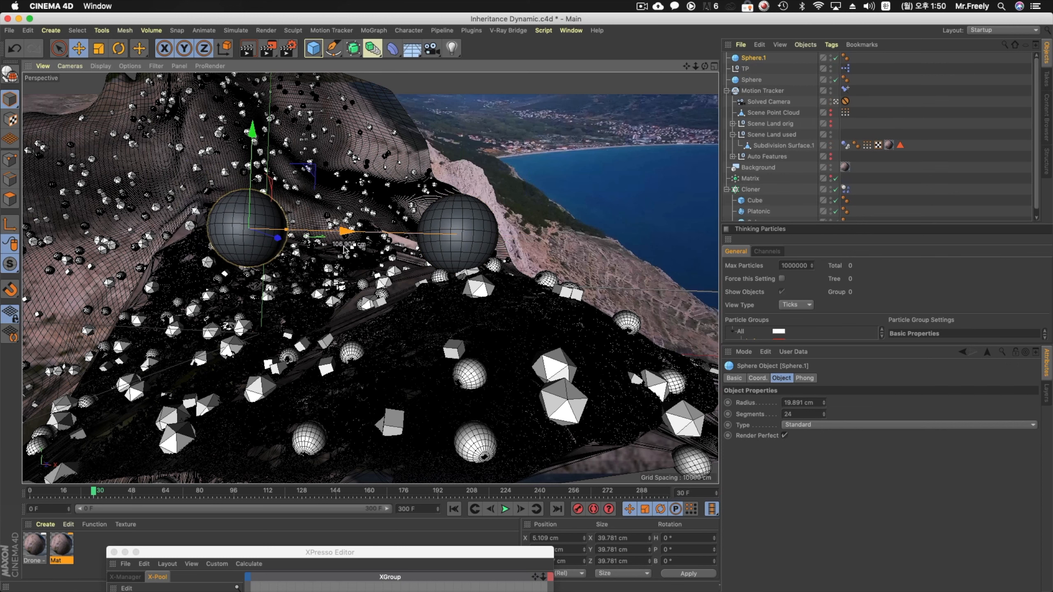
middle_click(491, 165)
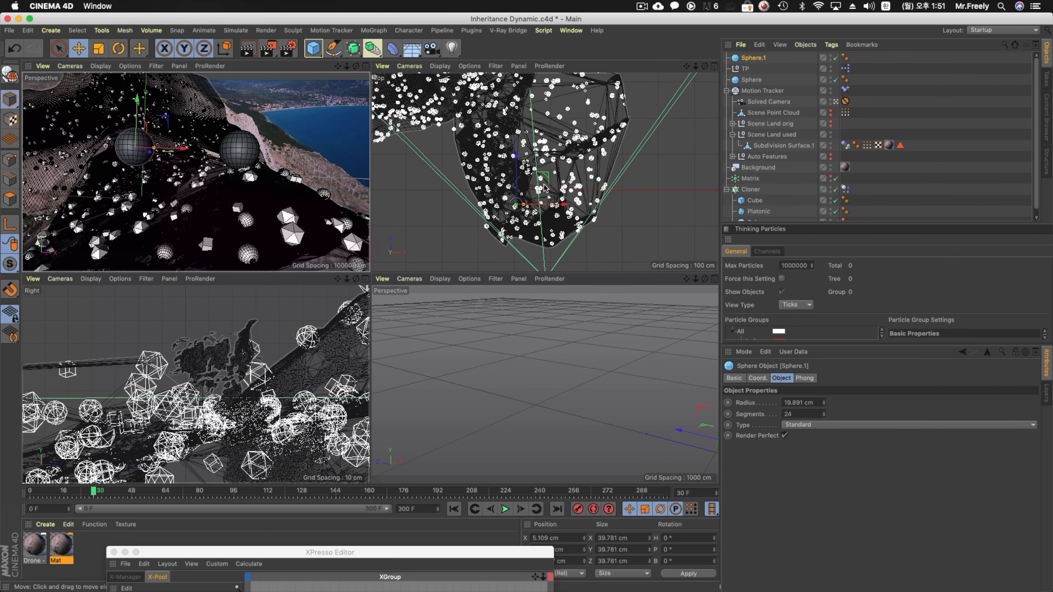
middle_click_drag(485, 182, 509, 219, "alt")
scroll(540, 187, "down", 3)
left_click_drag(540, 187, 519, 136)
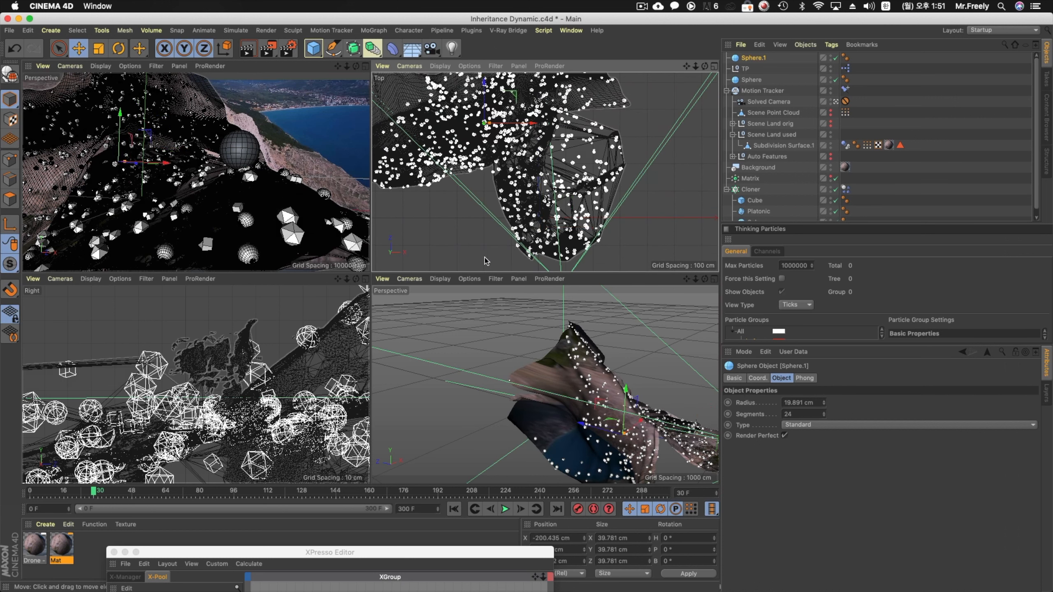
left_click_drag(622, 389, 627, 331)
middle_click(343, 185)
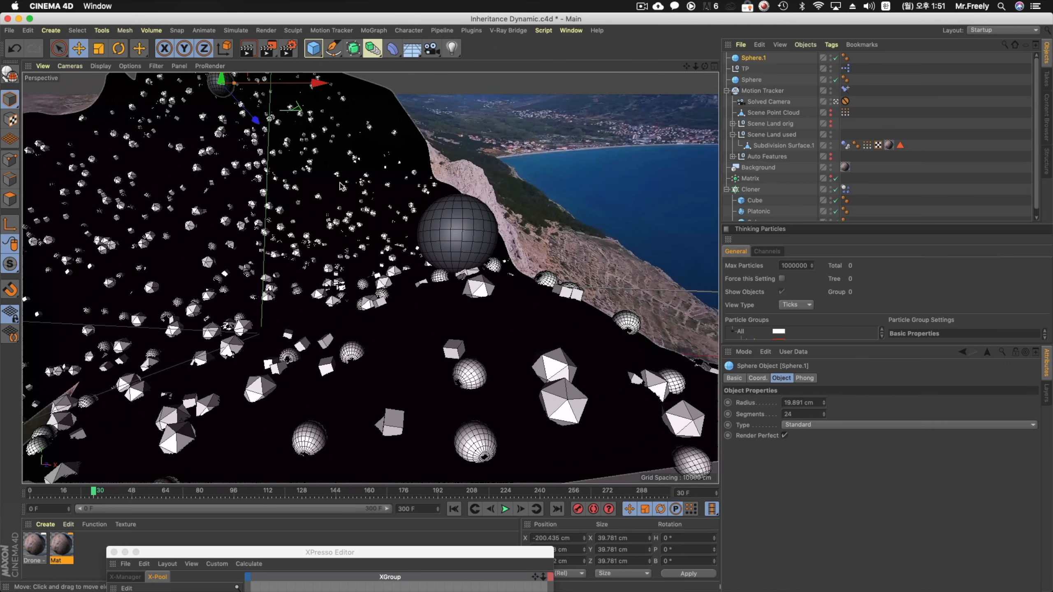
left_click_drag(274, 132, 295, 82)
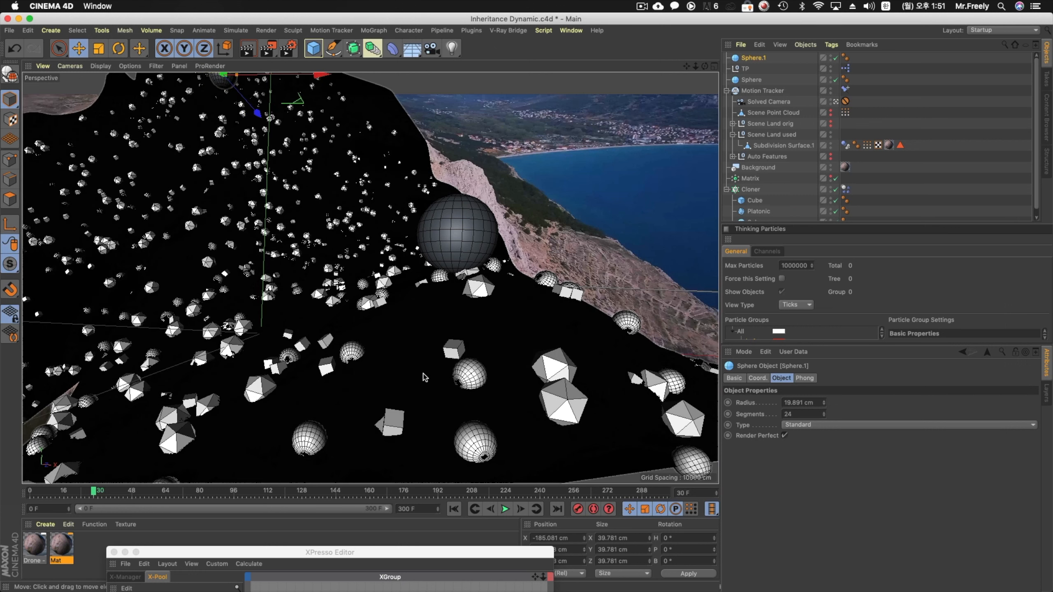
Place the sphere copy below the TP null and rename the two spheres far Sphere and near Sphere
left_click_drag(765, 75, 746, 75)
double_click(753, 69)
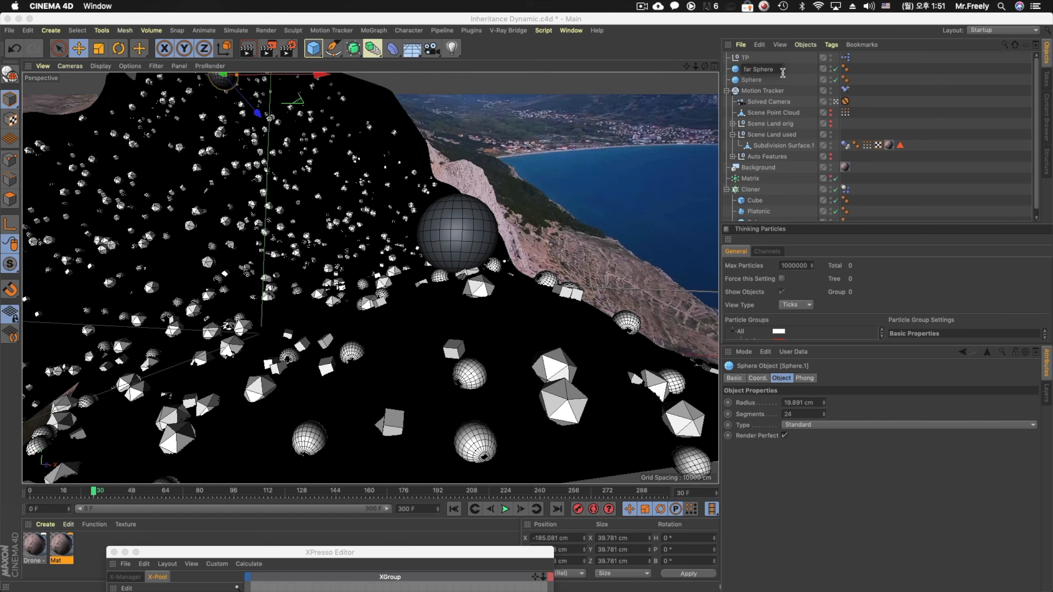
key("Tab")
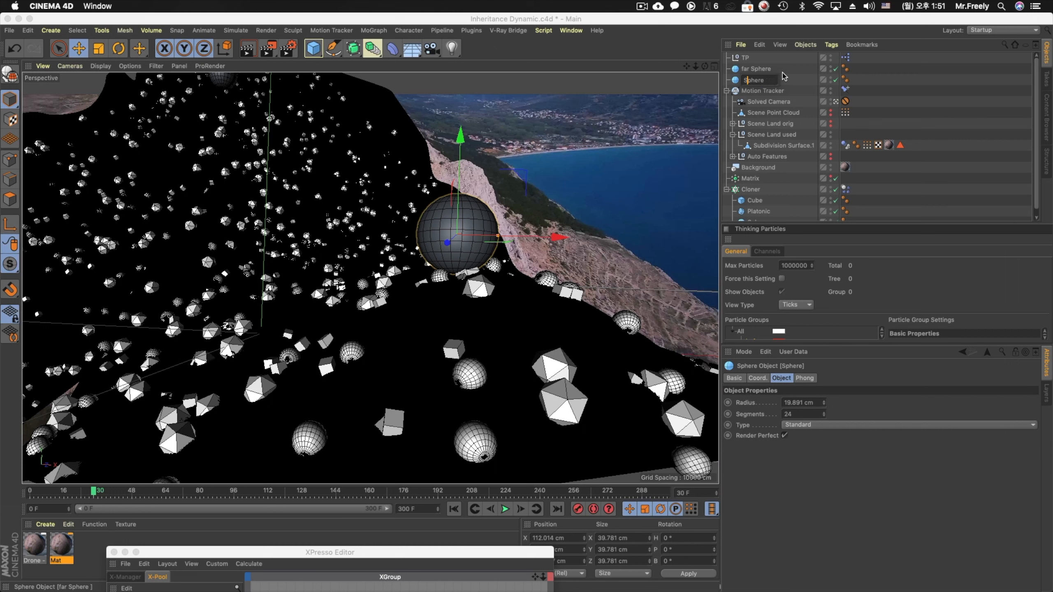
type("near")
key("Return")
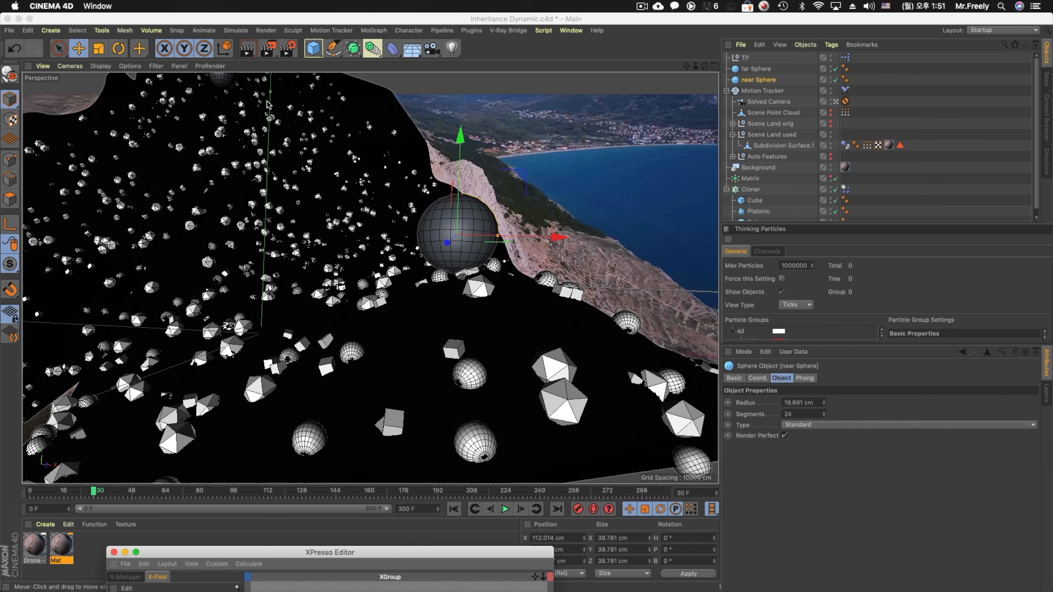
Change the far Sphere's type to Octahedron and reduce it to 15 segments
left_click(756, 68)
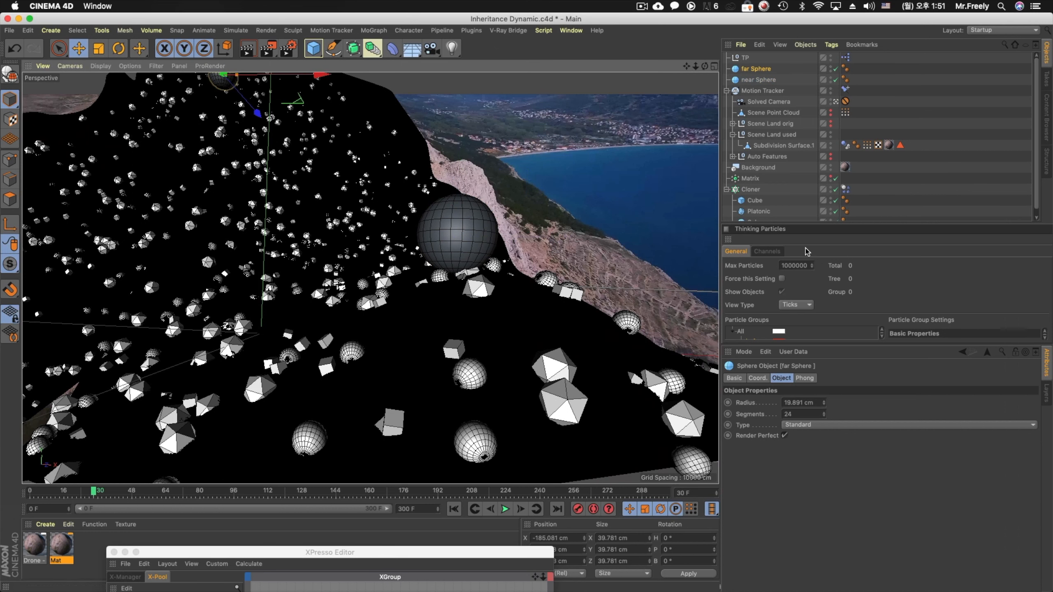
left_click(813, 424)
left_click(823, 445)
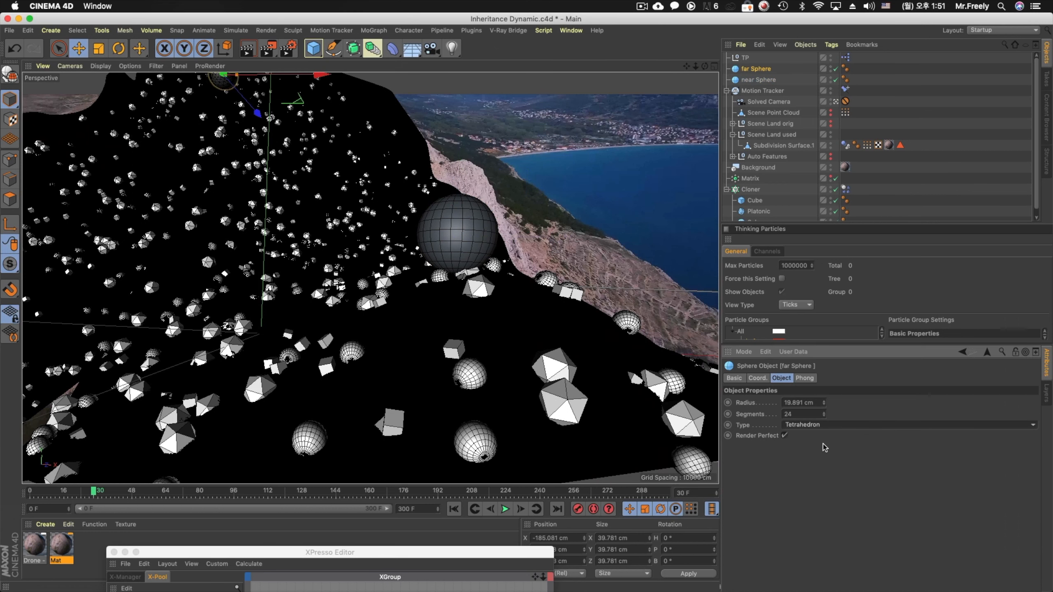
left_click_drag(798, 414, 767, 416)
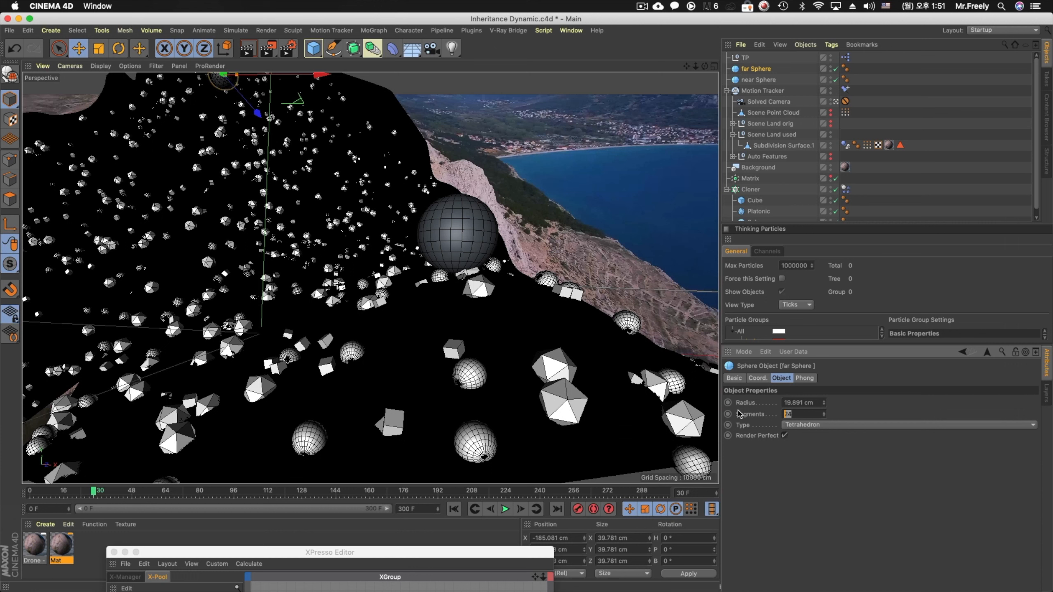
left_click(806, 378)
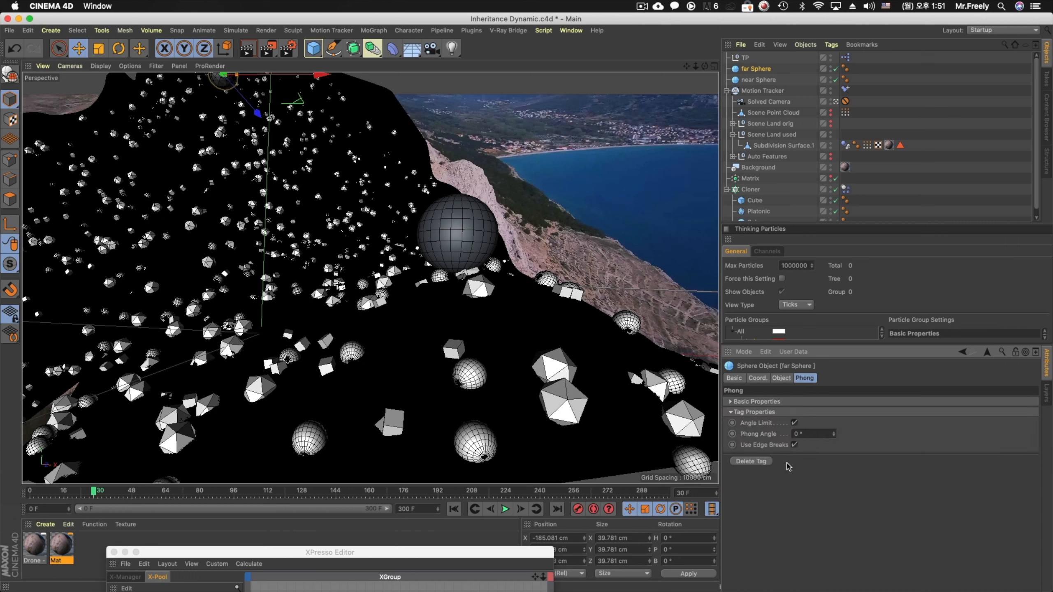
left_click(782, 378)
left_click(809, 429)
left_click(810, 435)
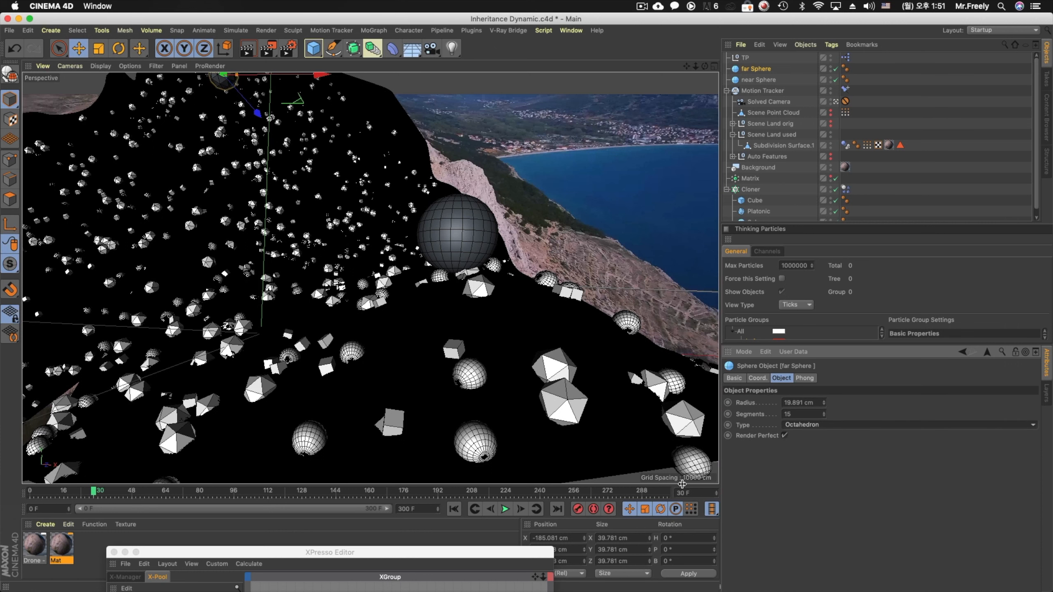
Turn off Render Perfect on the near Sphere and make it an Icosahedron type with 17 segments
left_click(758, 80)
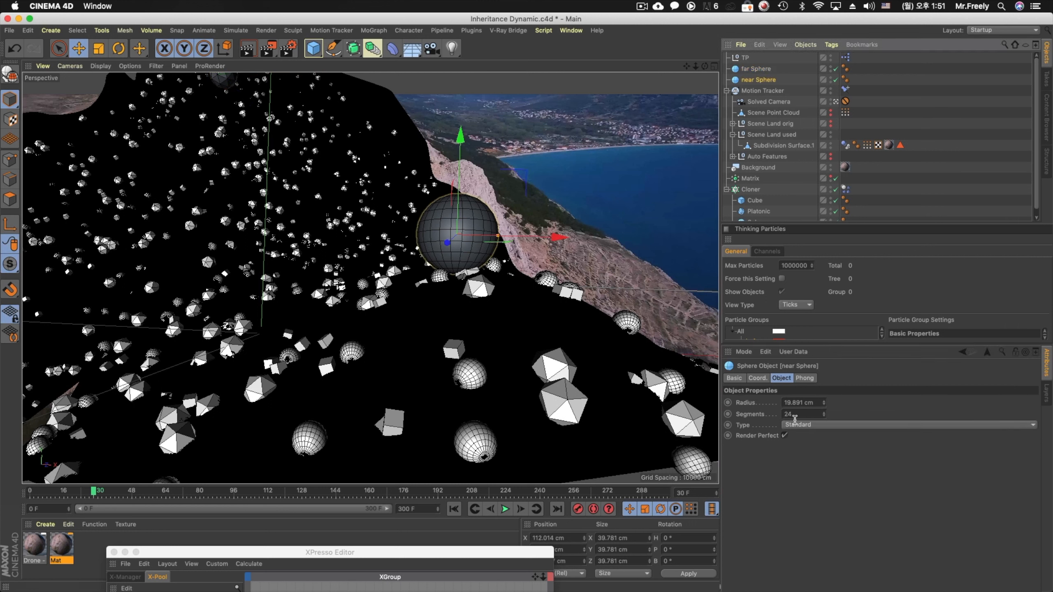
left_click(756, 68)
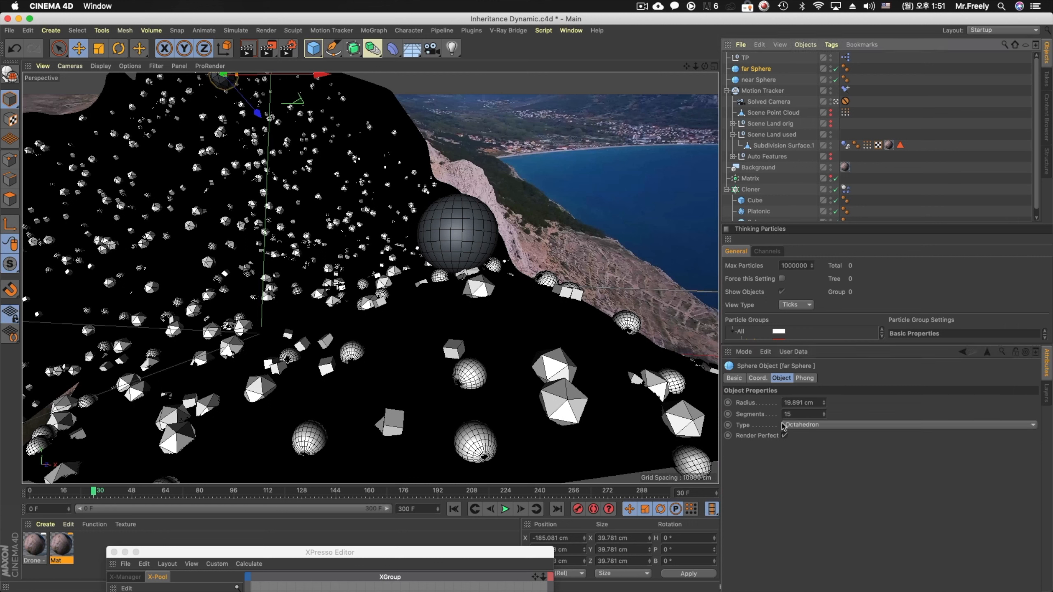
left_click(758, 80)
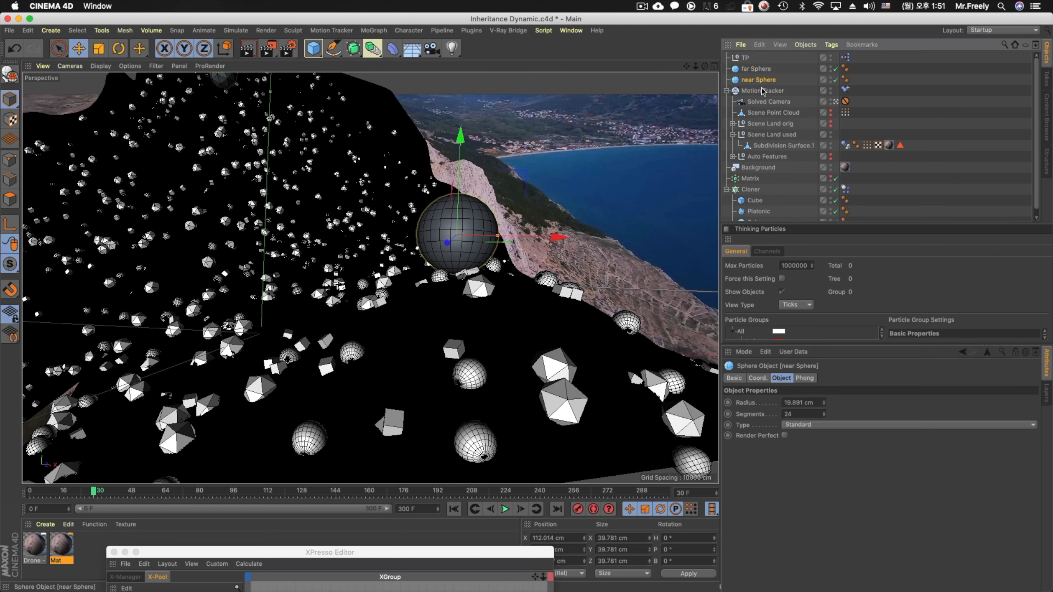
left_click(819, 427)
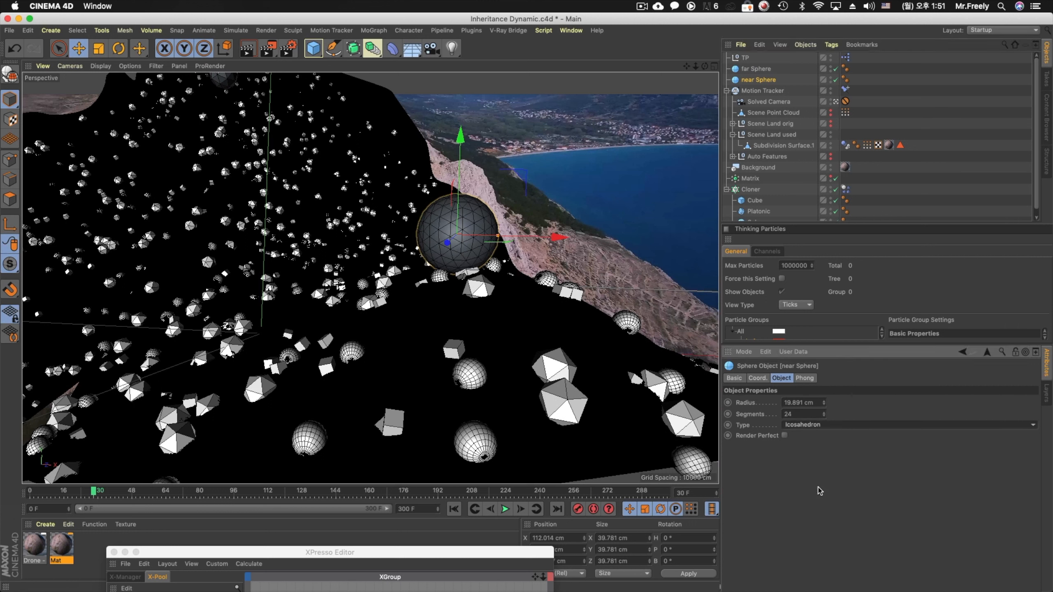
left_click_drag(825, 414, 824, 417)
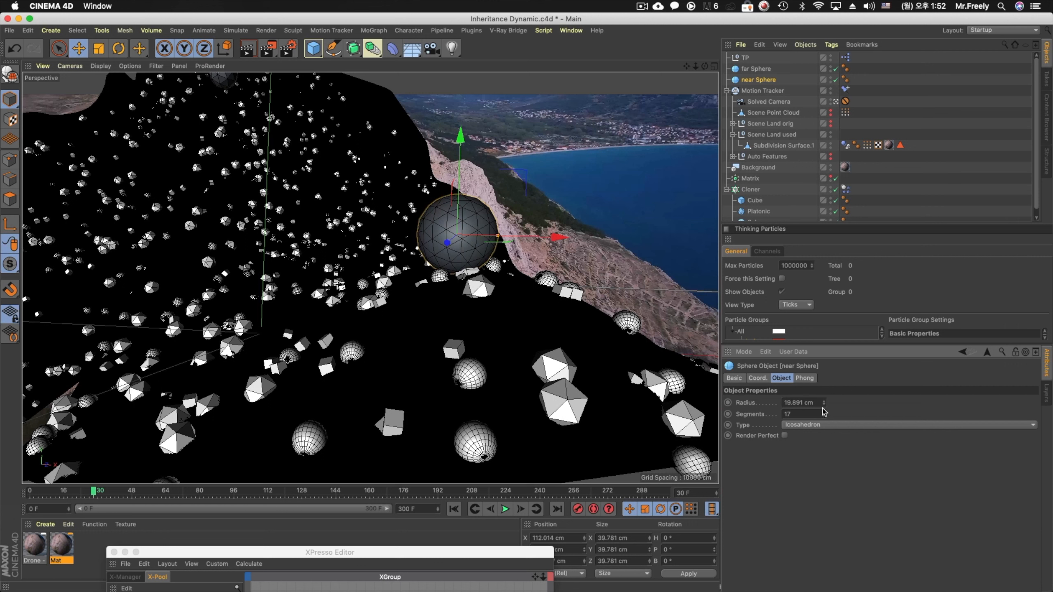
Set the near Sphere's phong angle to 0° for hard-edged shading
left_click(806, 378)
type("0")
key("Return")
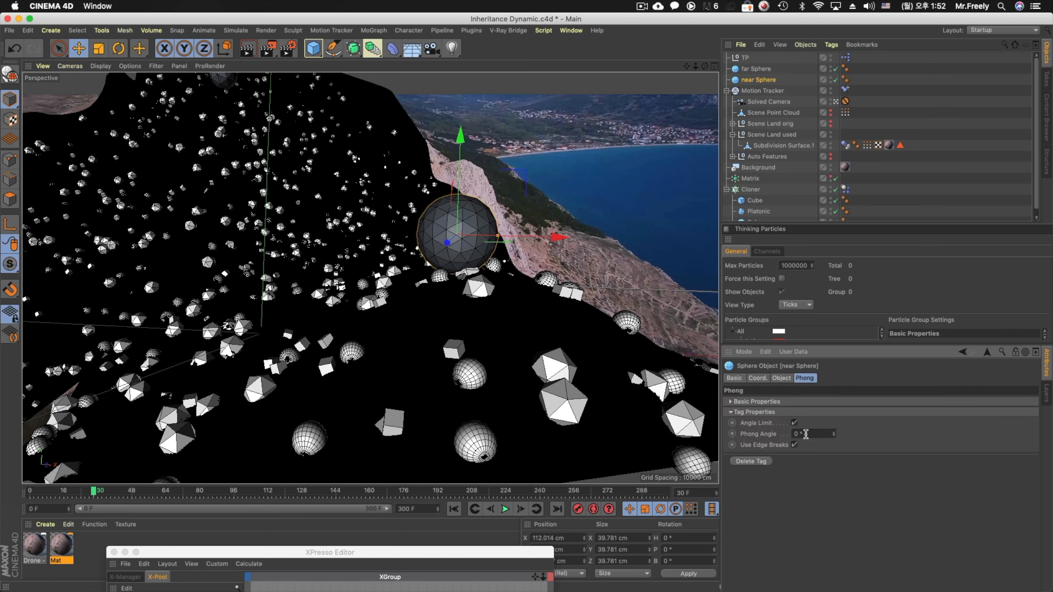
left_click(781, 378)
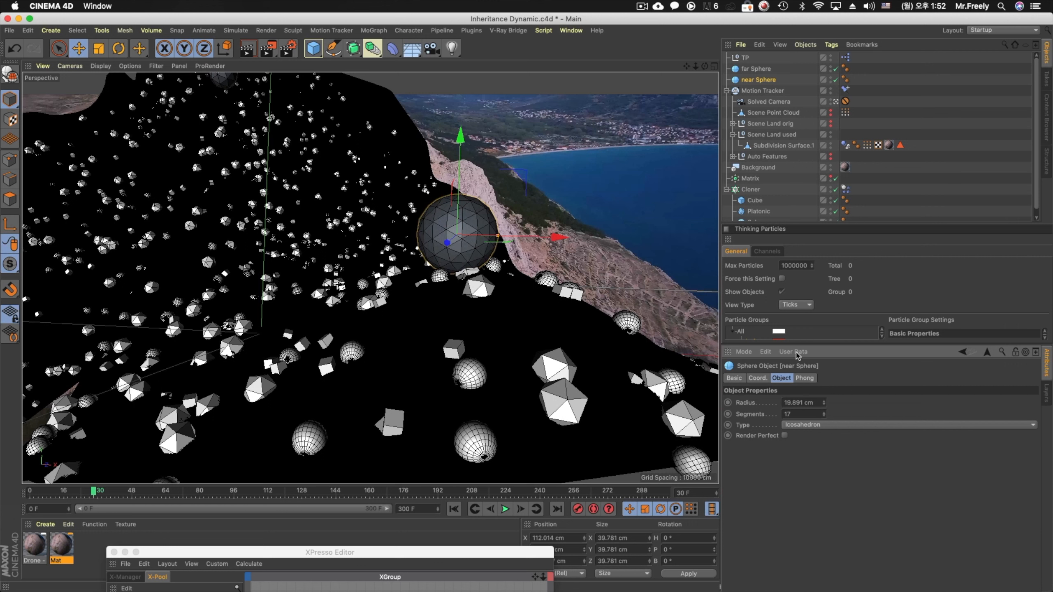
Add a Dynamics Body tag to both the far Sphere and the near Sphere, with Dynamic set to On
left_click(756, 68, "shift")
right_click(760, 81)
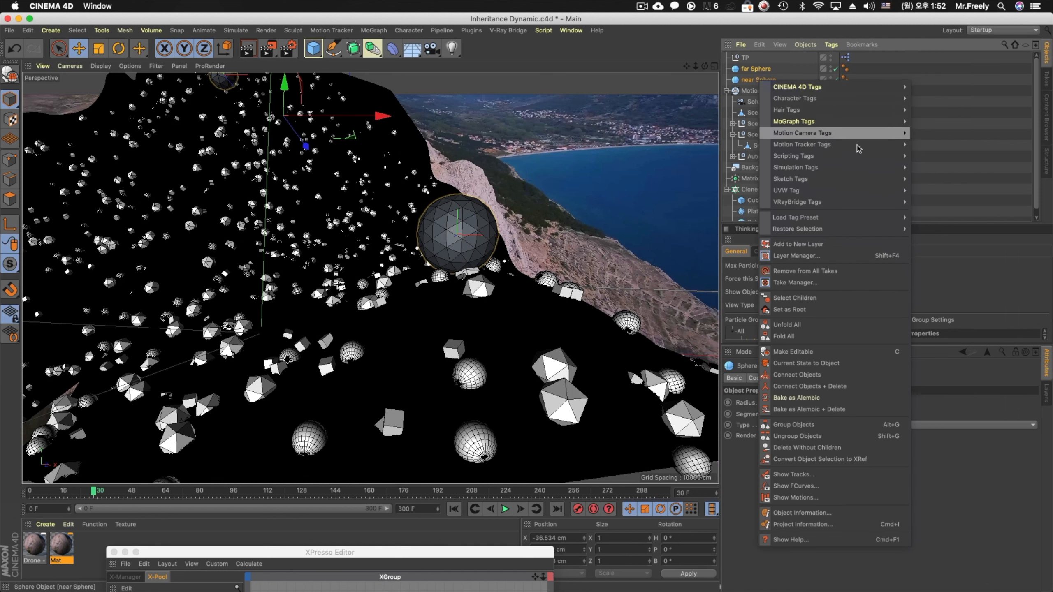
mouse_move(867, 170)
left_click(937, 166)
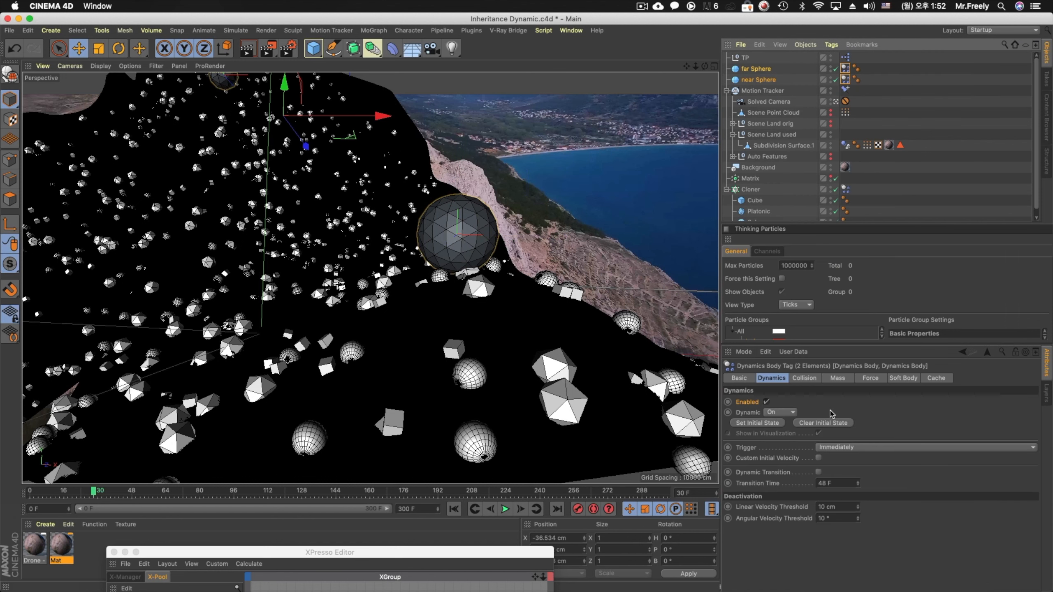
Set the collision option Individual Elements to All for both spheres' Dynamics Body tags
left_click(812, 380)
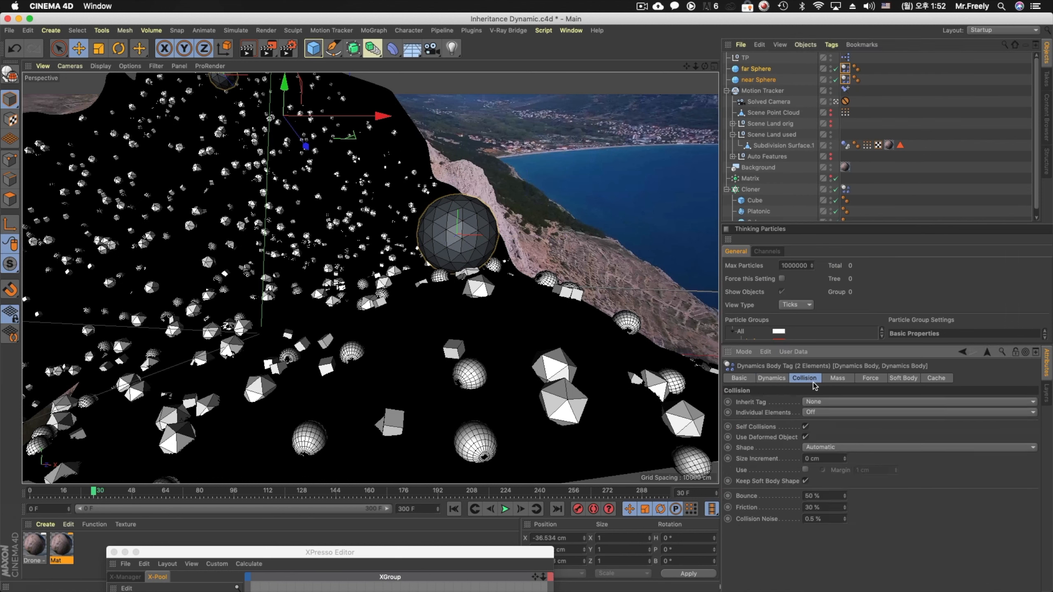
left_click(826, 448)
left_click(825, 413)
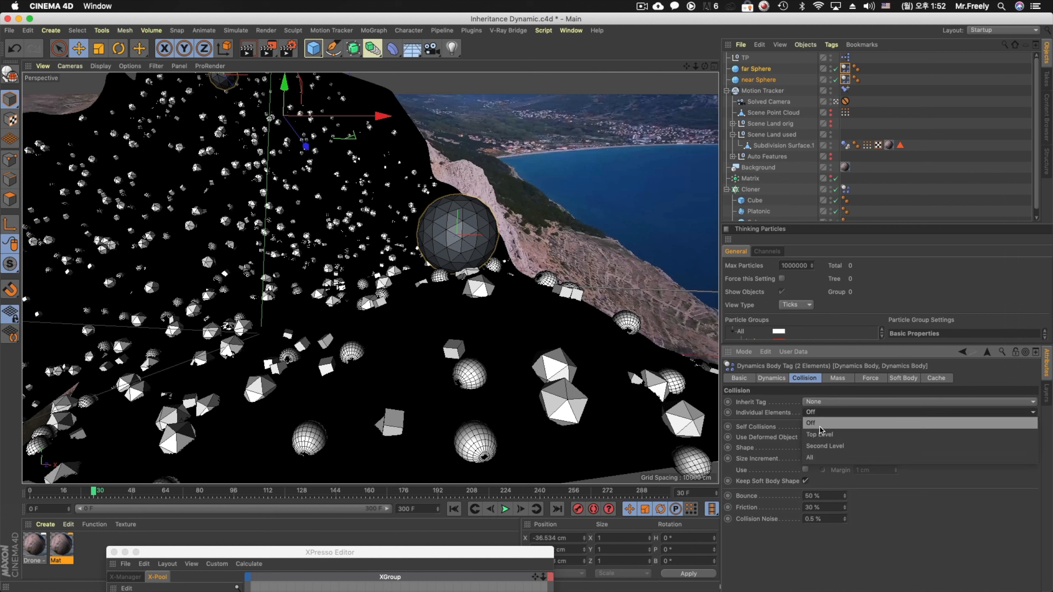
left_click(826, 457)
left_click(772, 378)
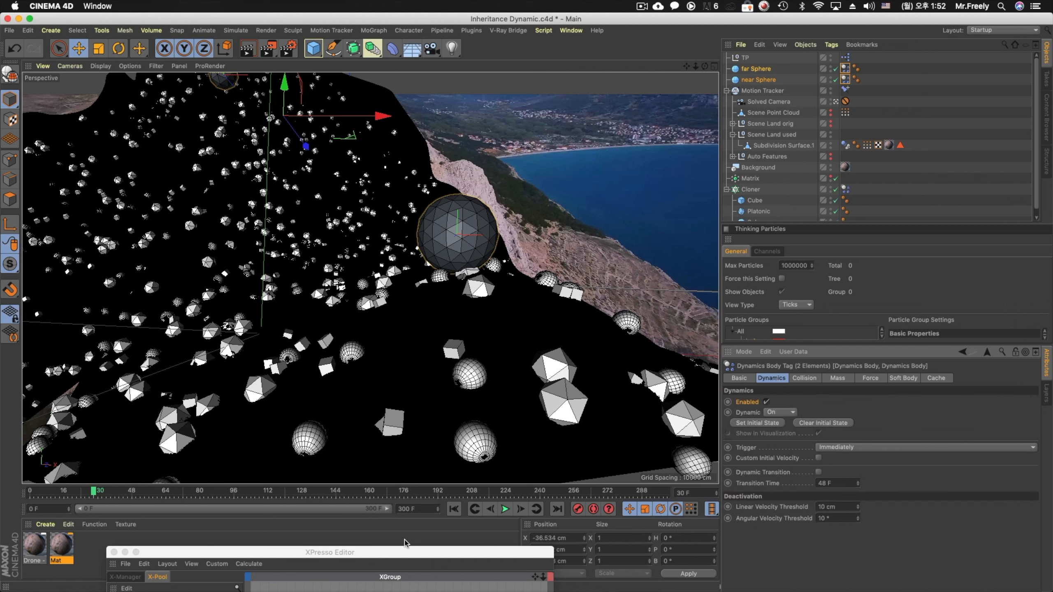
Play the simulation from the start to test the spheres against the land, and return to frame 0
left_click(454, 509)
left_click(505, 509)
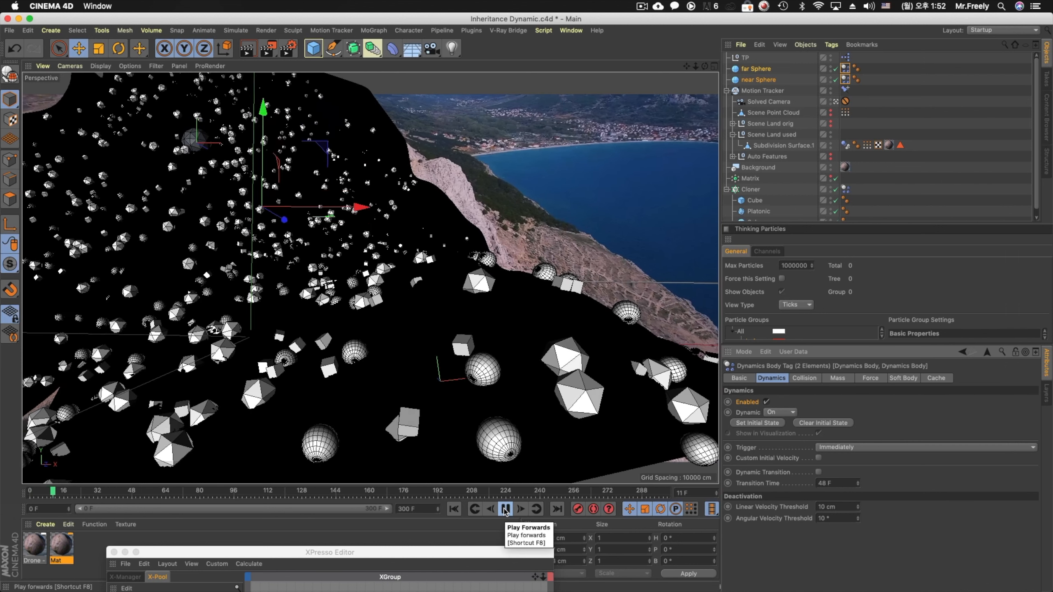
left_click(505, 510)
left_click(454, 510)
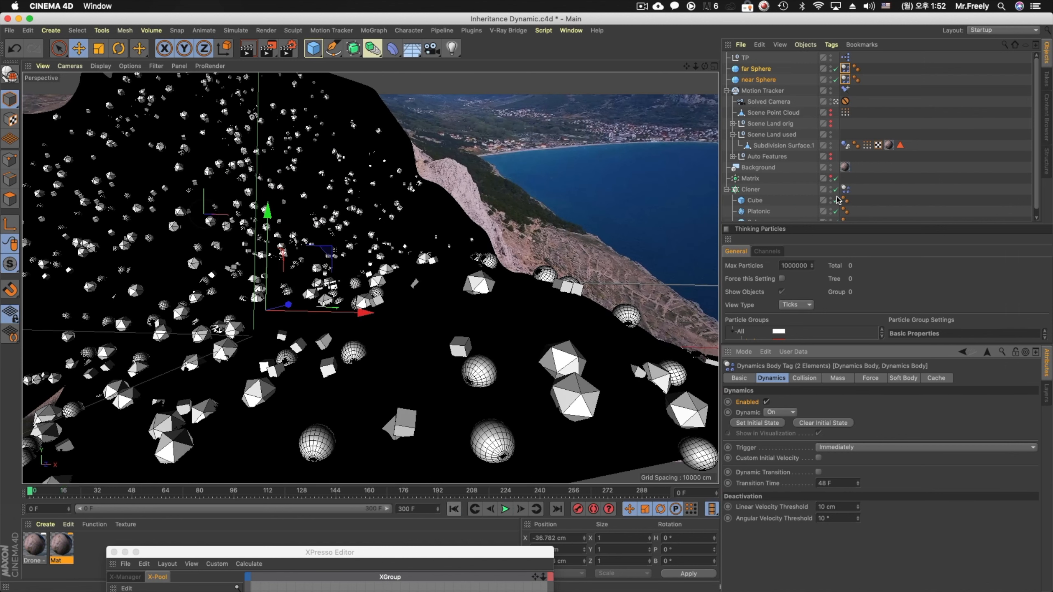
Examine the collision, mass, force and cache settings of the Dynamics Body tag on the Subdivision Surface.1 land
left_click(791, 146)
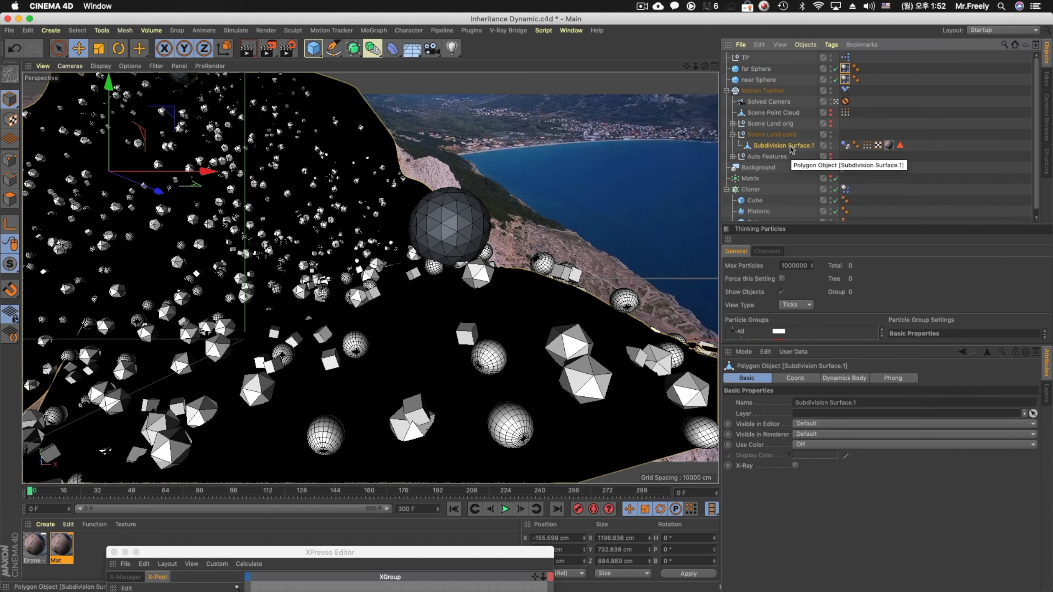
left_click(845, 146)
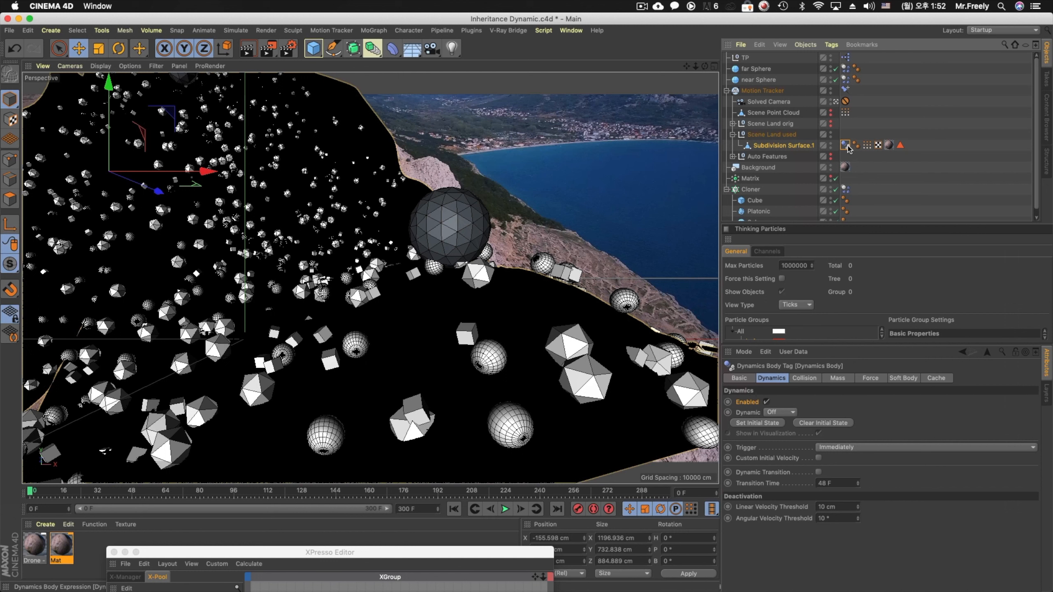
left_click(813, 379)
left_click(825, 413)
left_click(778, 416)
left_click(827, 447)
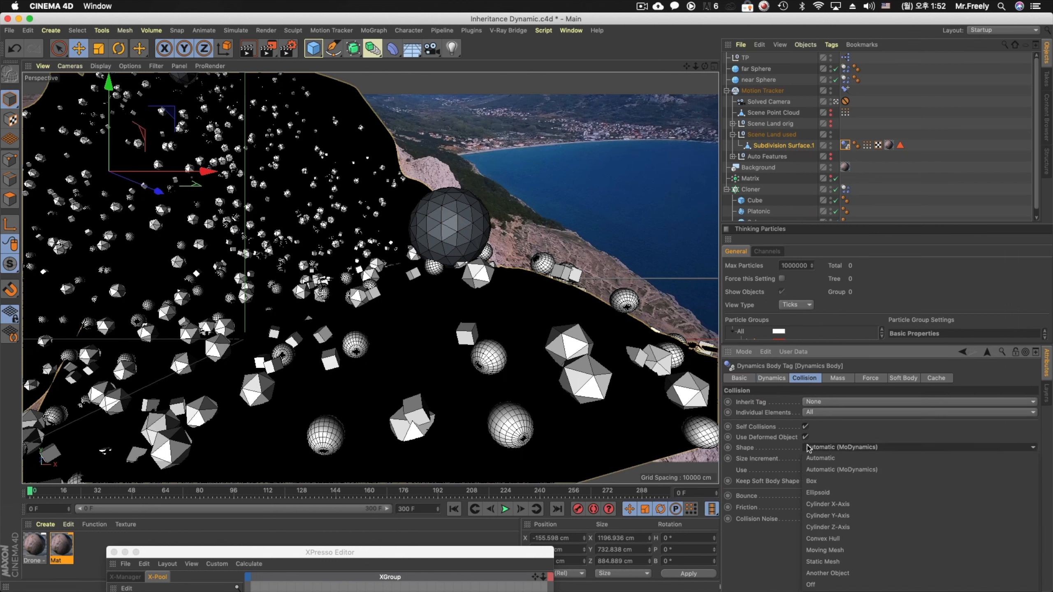
left_click(852, 386)
left_click(875, 379)
left_click(929, 379)
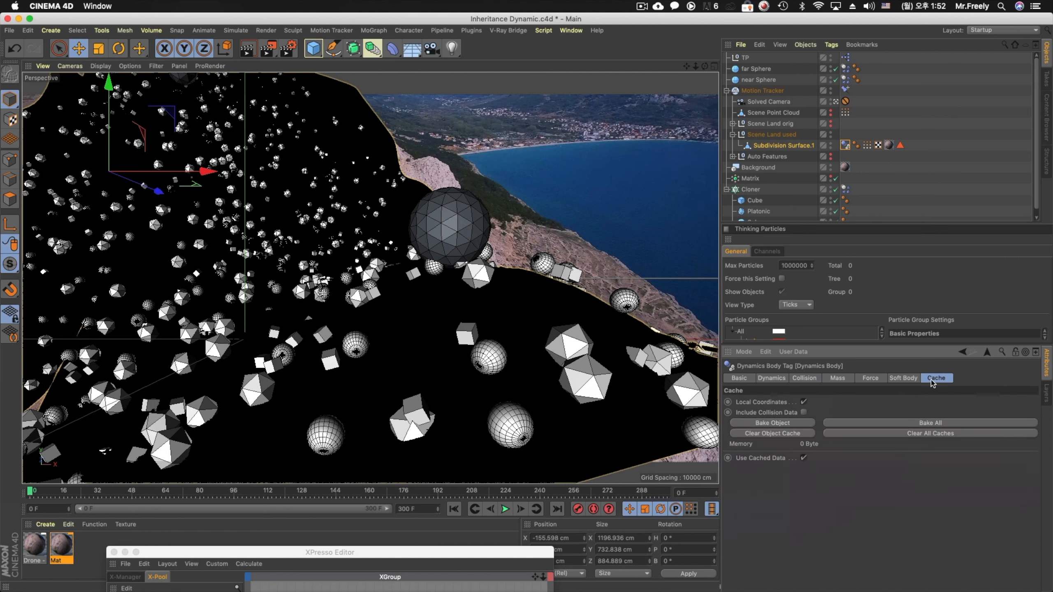
Move Subdivision Surface.1 out of the Motion Tracker hierarchy to just below near Sphere, and place Background last in the object list
left_click(793, 146)
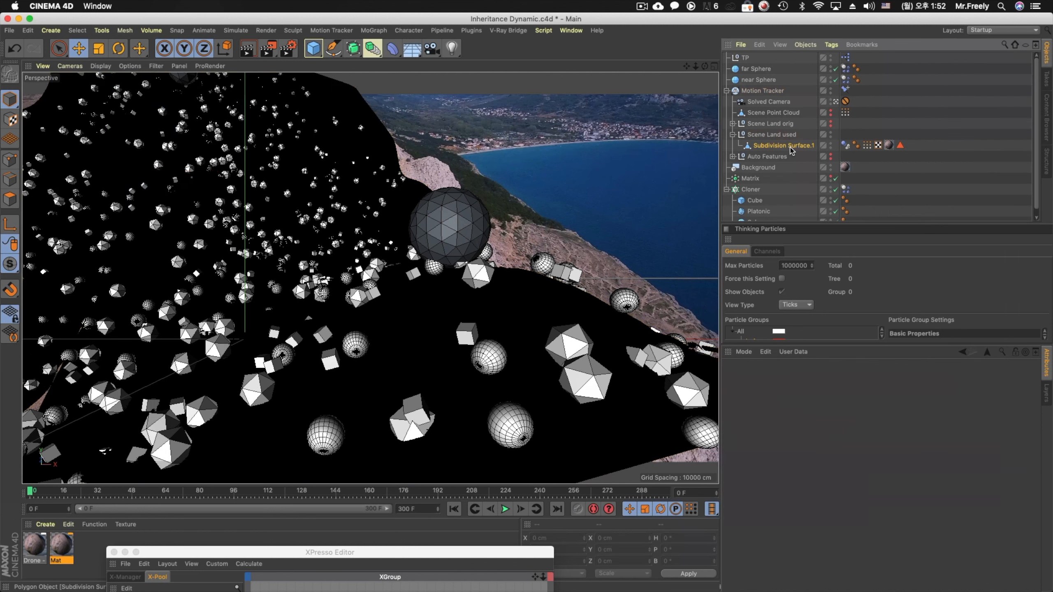
left_click(831, 144)
left_click(830, 143)
left_click(830, 143)
left_click_drag(778, 147, 745, 86)
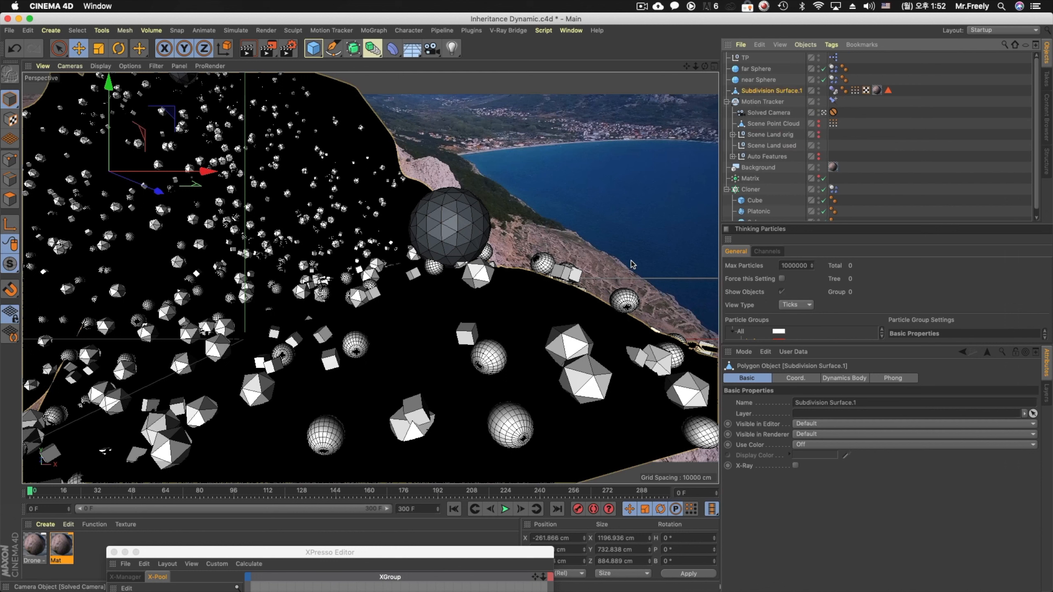
left_click(727, 102)
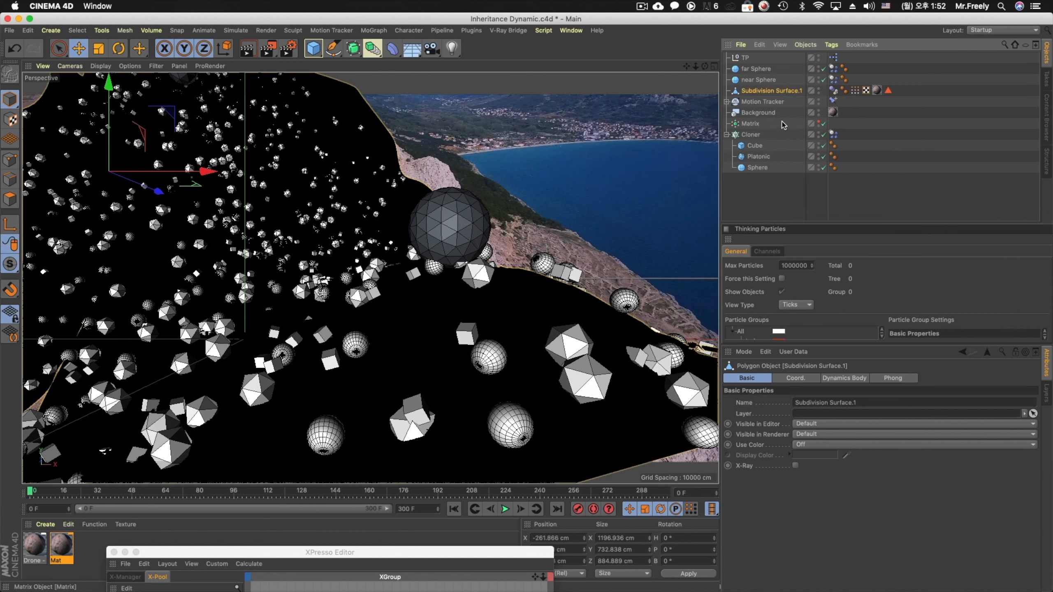
left_click_drag(758, 112, 755, 172)
Select the near Sphere, play the simulation to about frame 39 and return to frame 0
left_click(754, 148)
left_click(752, 123)
left_click(753, 102)
left_click(757, 92)
left_click(757, 83)
left_click(504, 510)
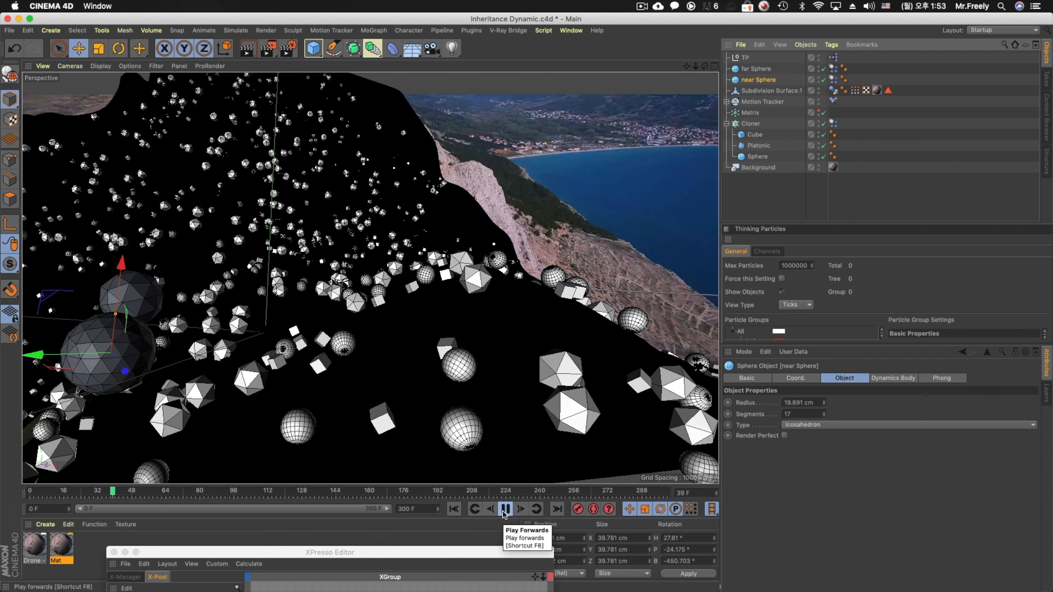
left_click(505, 509)
left_click(454, 509)
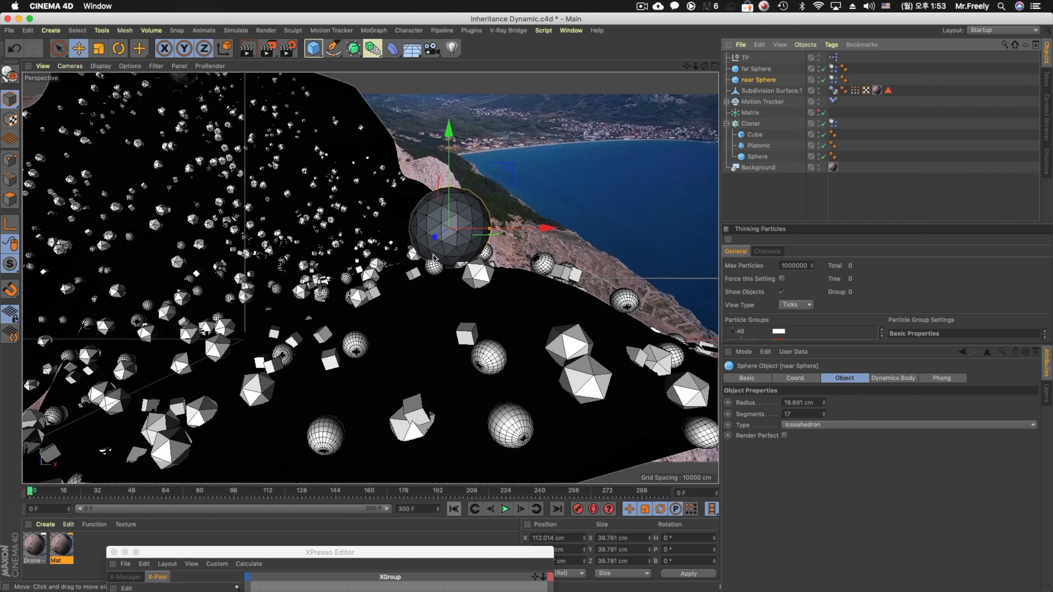
Reposition the near Sphere to about X 103 cm, raise it slightly, and test the simulation for a few frames
left_click_drag(473, 231, 413, 245)
left_click_drag(425, 137, 424, 126)
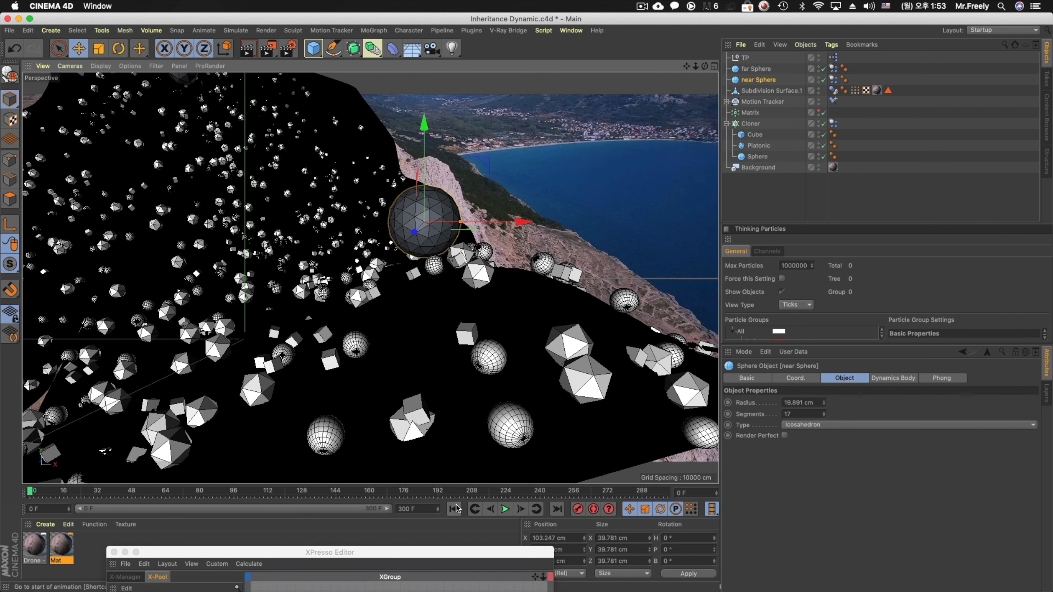
left_click(506, 509)
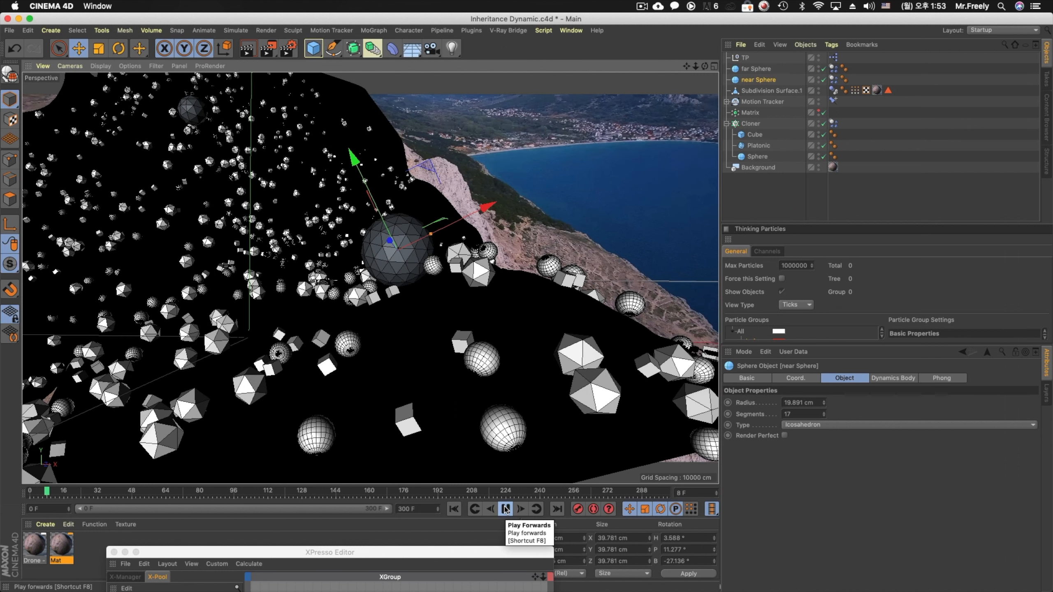
left_click(505, 509)
left_click(454, 509)
Move the near Sphere to about X 116 cm and higher, play to about frame 41 and return to frame 0
left_click_drag(412, 235, 440, 205)
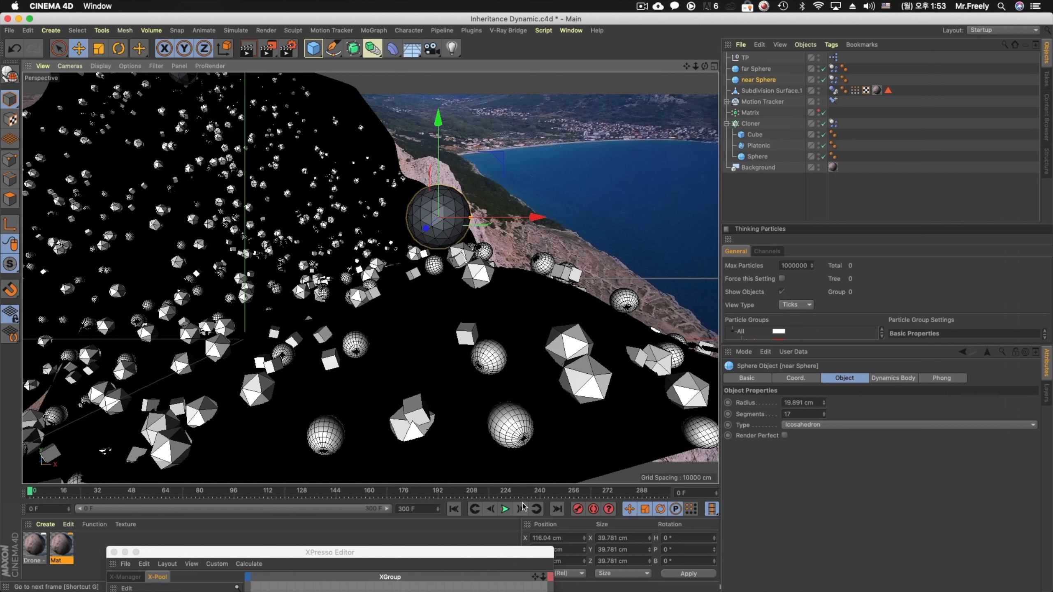
left_click(506, 509)
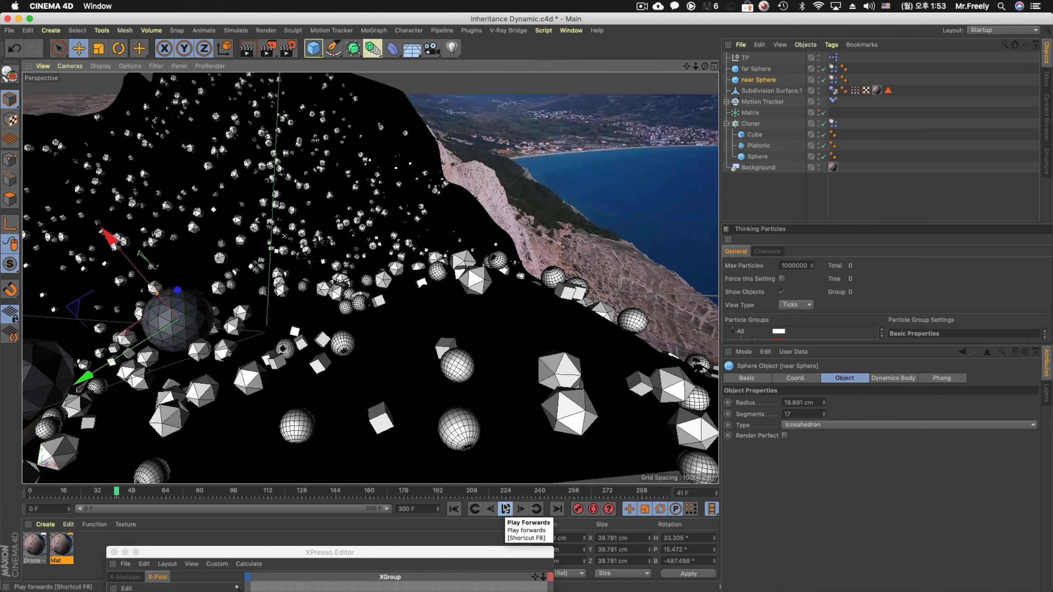
left_click(454, 509)
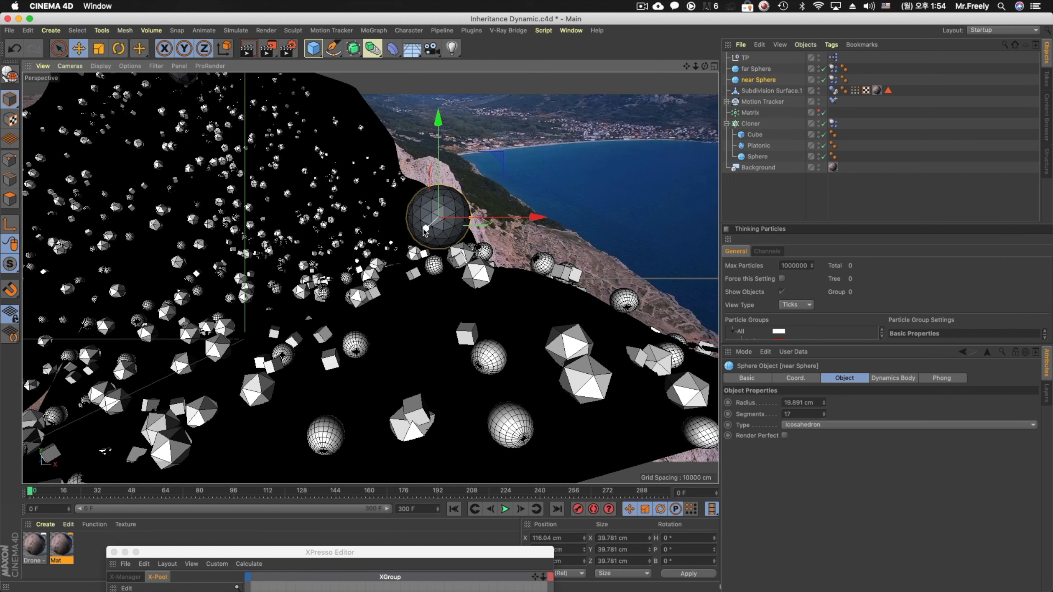
Shift the near Sphere along its Z axis and raise it slightly, then replay the simulation to about frame 31
left_click_drag(426, 228, 415, 238)
left_click_drag(424, 133, 424, 118)
left_click(506, 509)
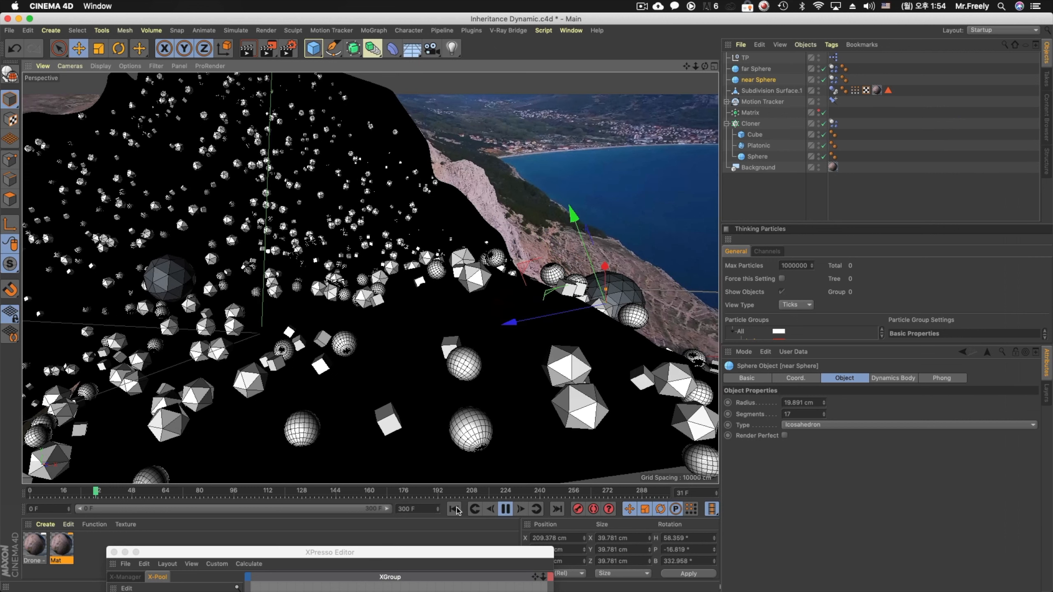
key("shift+f")
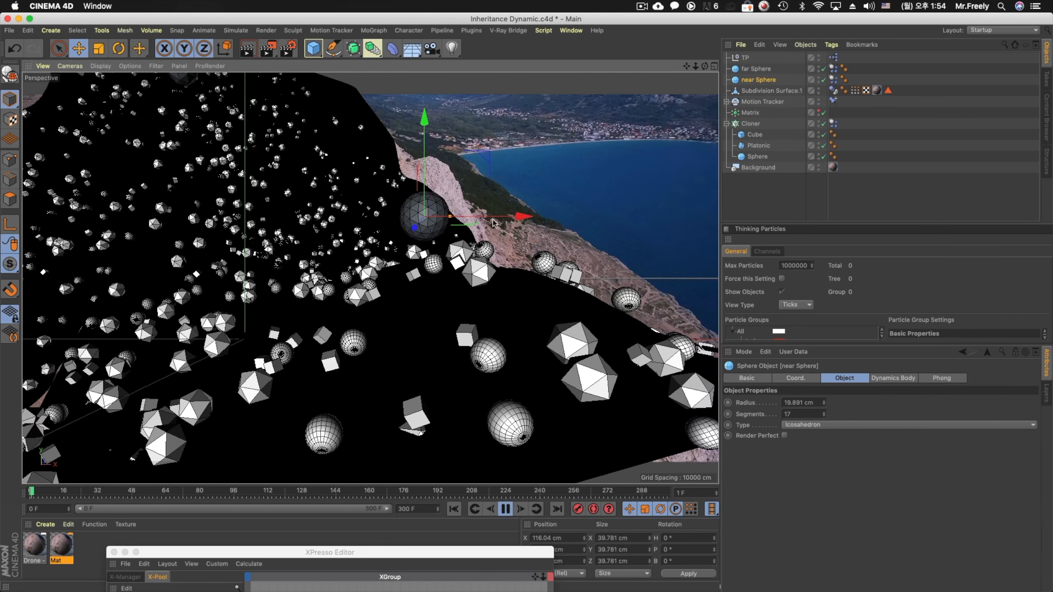
Return to frame 0, move the near Sphere about 28 cm along X to about X 88 cm, and play the simulation
left_click(505, 509)
left_click(455, 509)
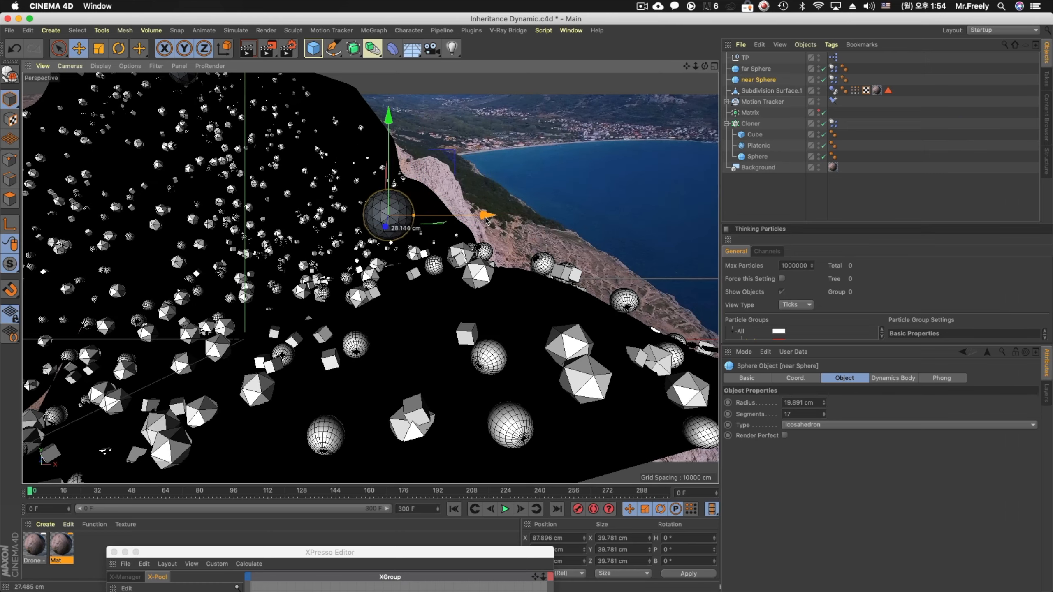
left_click(506, 509)
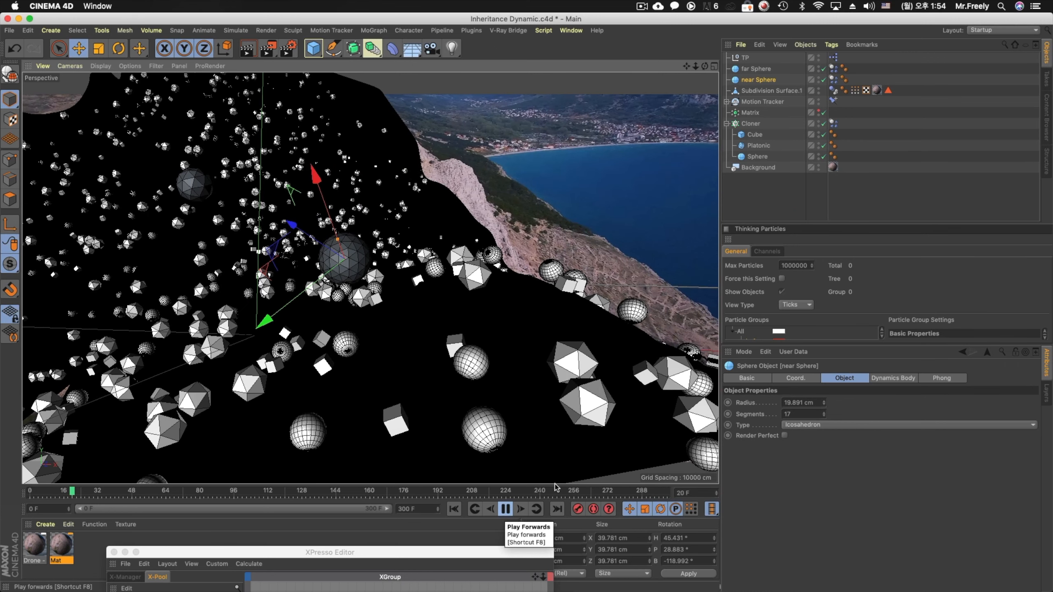
Stop playback, set the Matrix object's count to 1500, and render the view to check the distribution
left_click(505, 509)
left_click(750, 113)
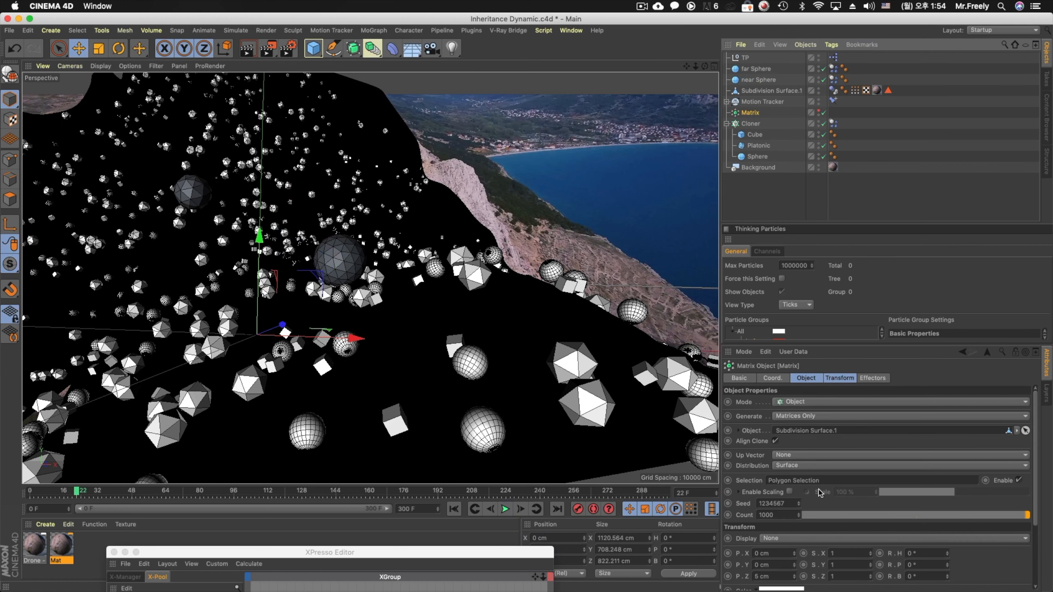
scroll(771, 457, "down", 3)
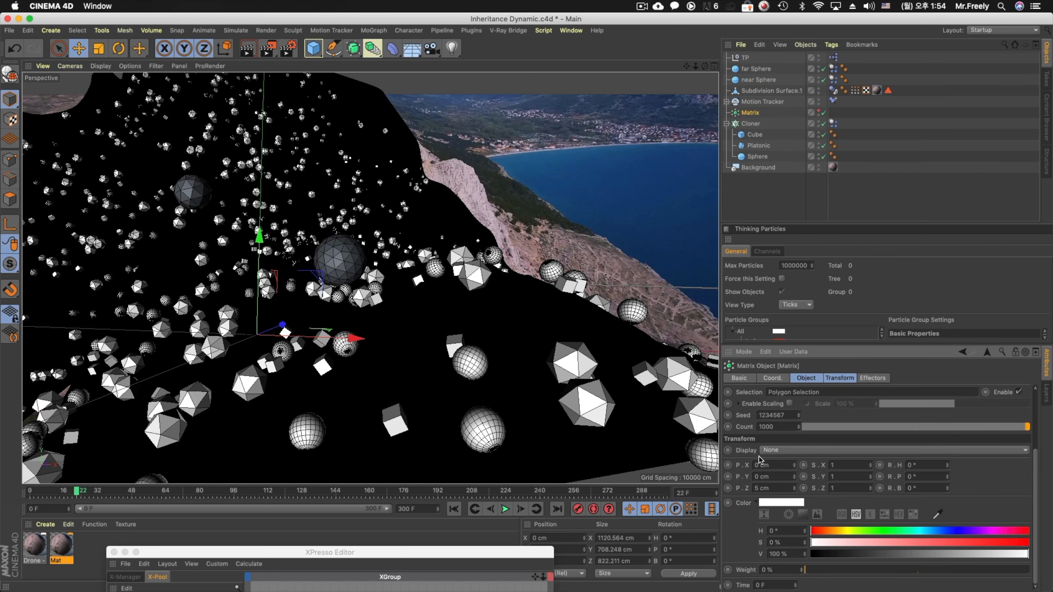
left_click(813, 377)
double_click(777, 514)
key("Return")
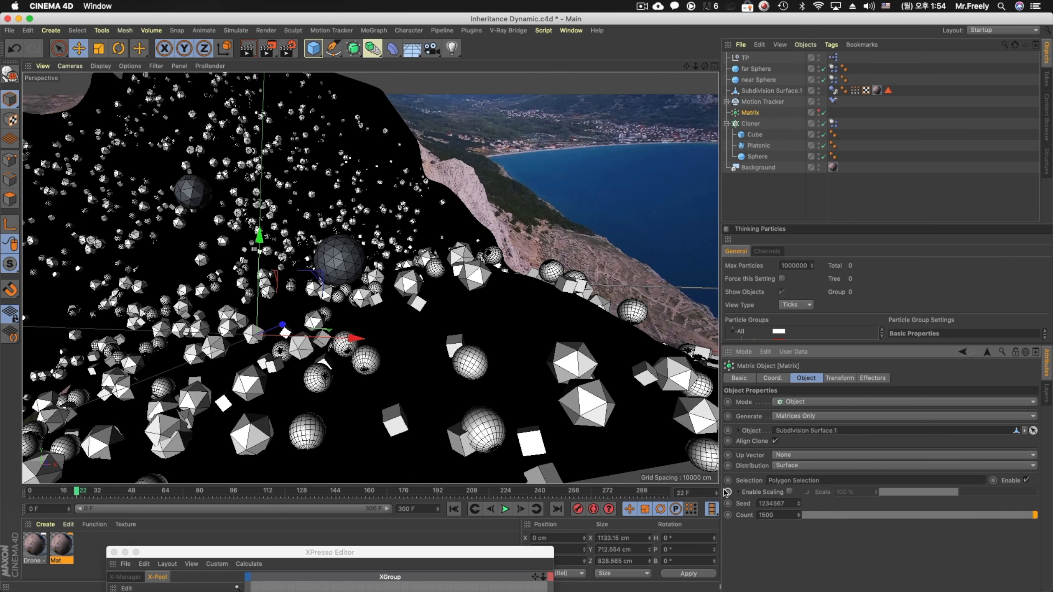
left_click(248, 50)
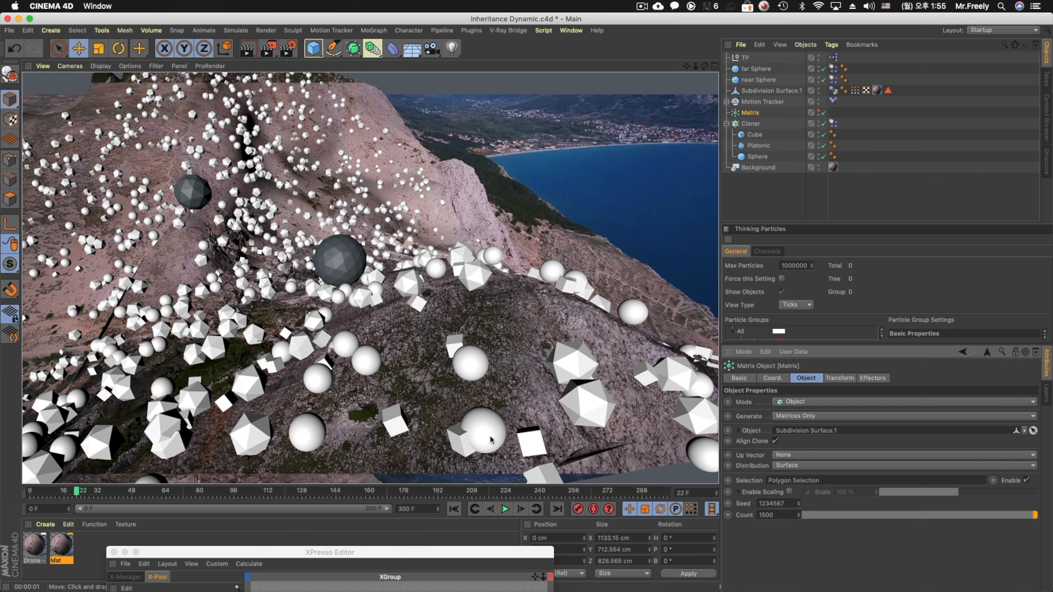
left_click(454, 509)
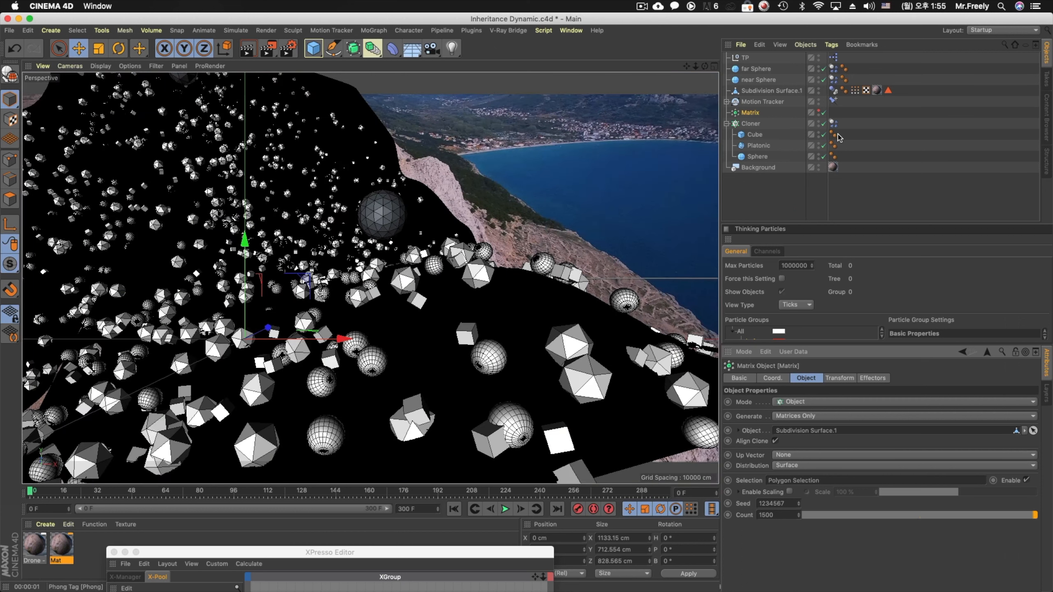
Remove the mountain's distant upper slope and ridge polygons from the terrain's Polygon Selection using Live Selection, and store the reduced selection
left_click(888, 91)
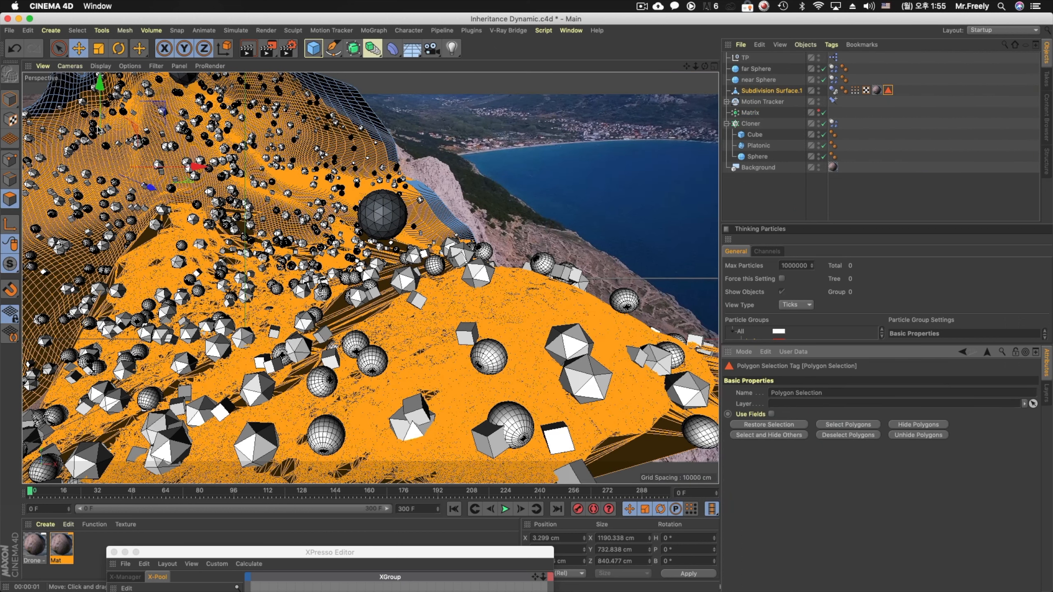
key("9")
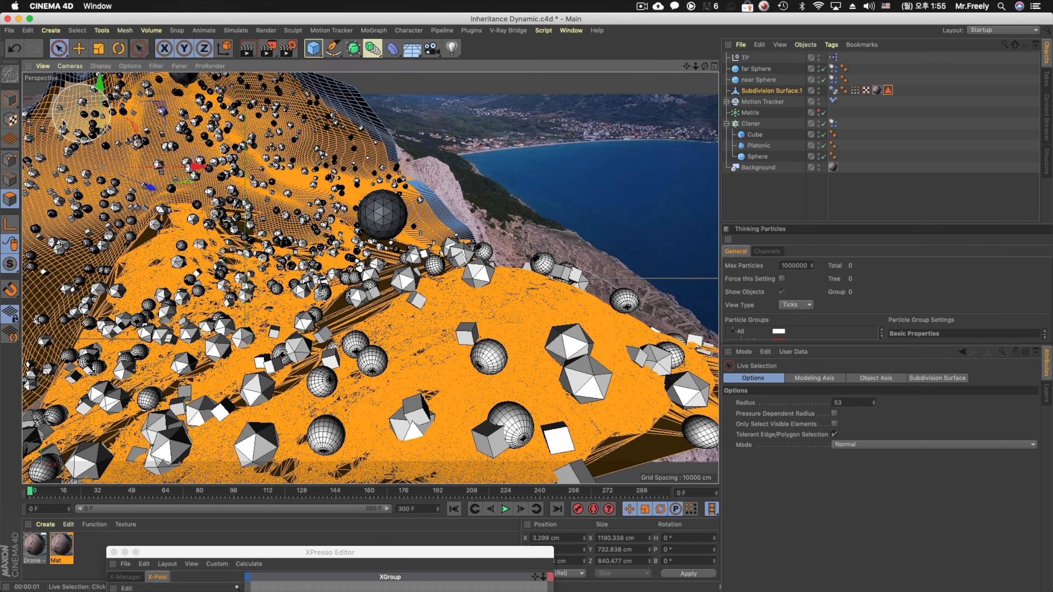
mouse_move(82, 103)
left_mouse_down("ctrl")
mouse_move(30, 122)
mouse_move(101, 78)
left_mouse_up("ctrl")
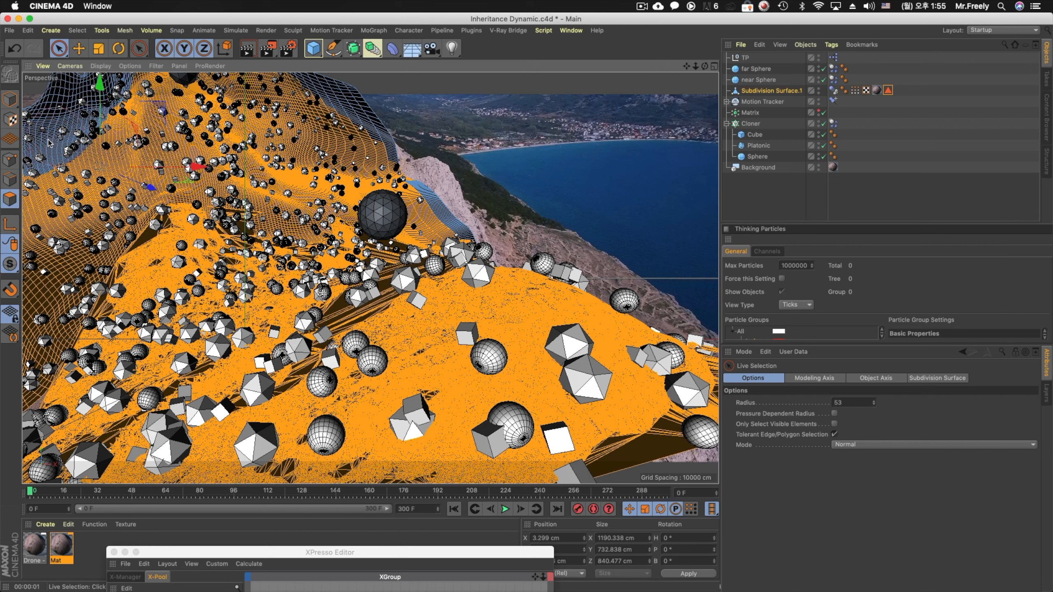
mouse_move(330, 96)
left_mouse_down("ctrl")
mouse_move(308, 84)
mouse_move(358, 131)
left_mouse_up("ctrl")
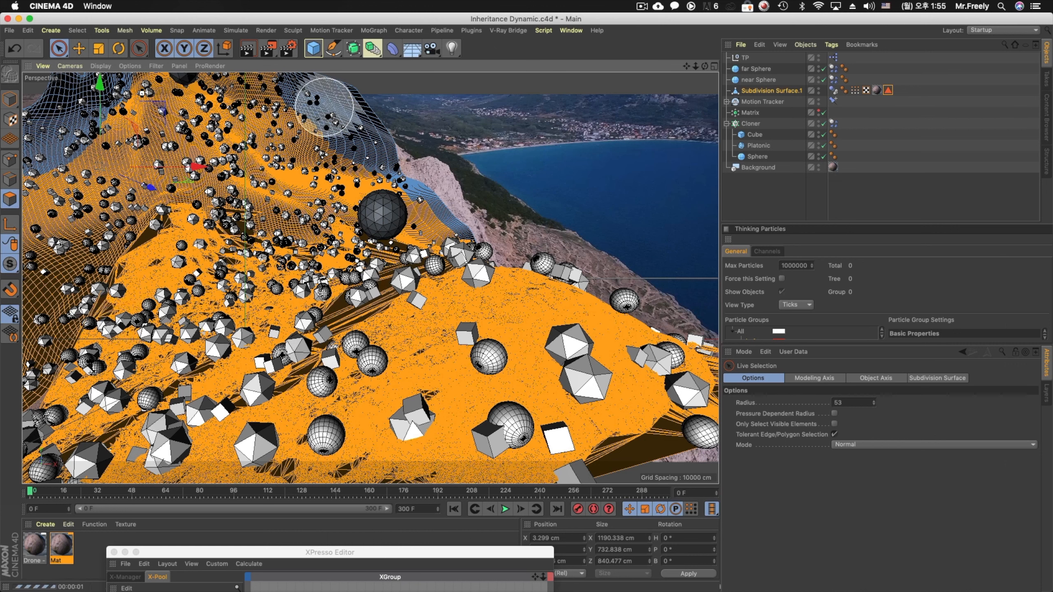
left_click(83, 31)
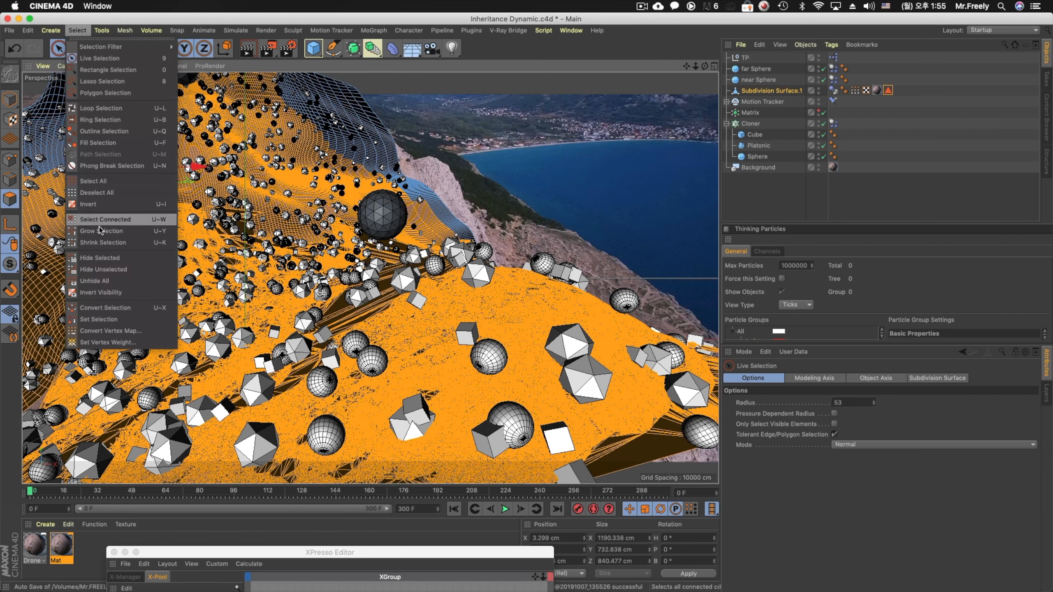
left_click(104, 313)
left_click(14, 101)
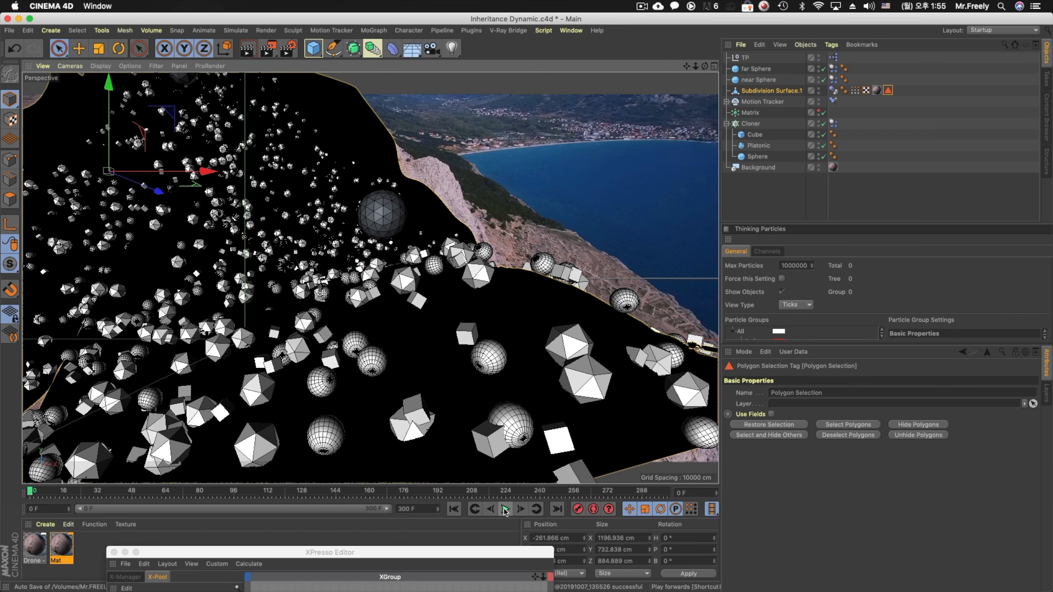
Render the view at the first frame, play the simulation, and render the view again at frame 48
left_click(250, 51)
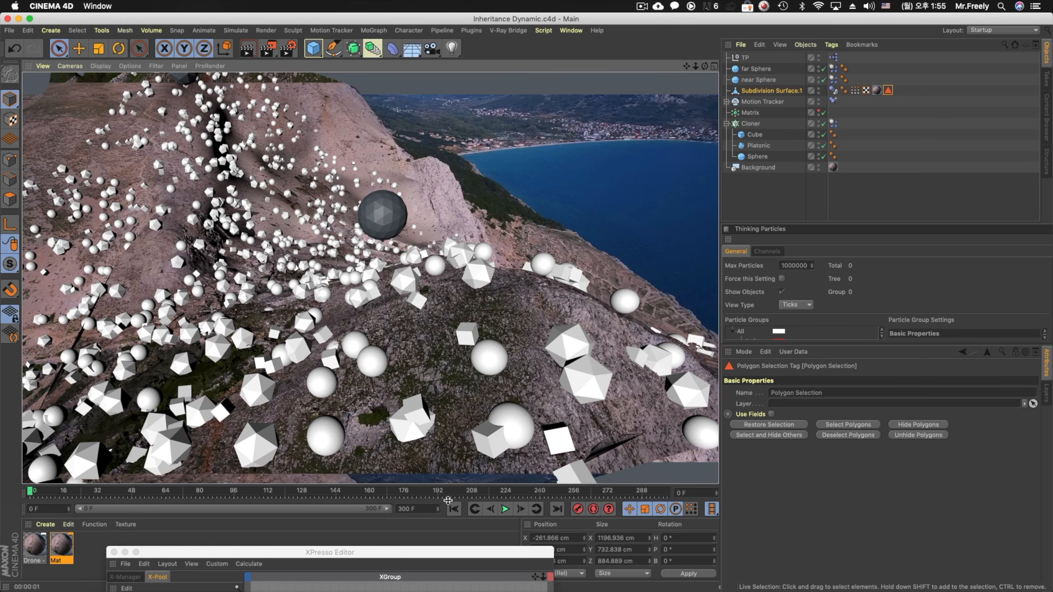
left_click(505, 508)
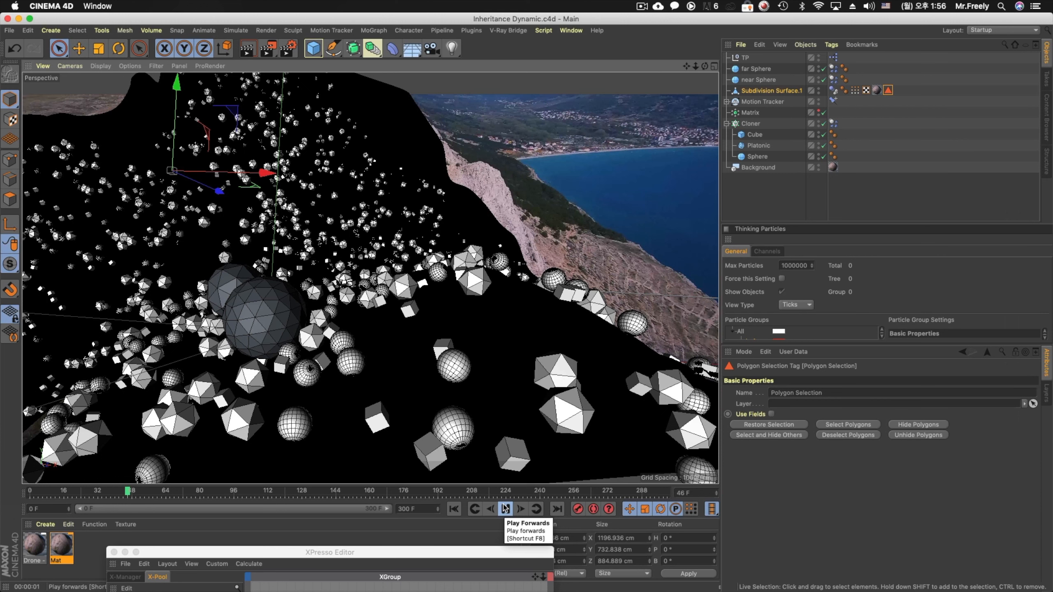
left_click(249, 48)
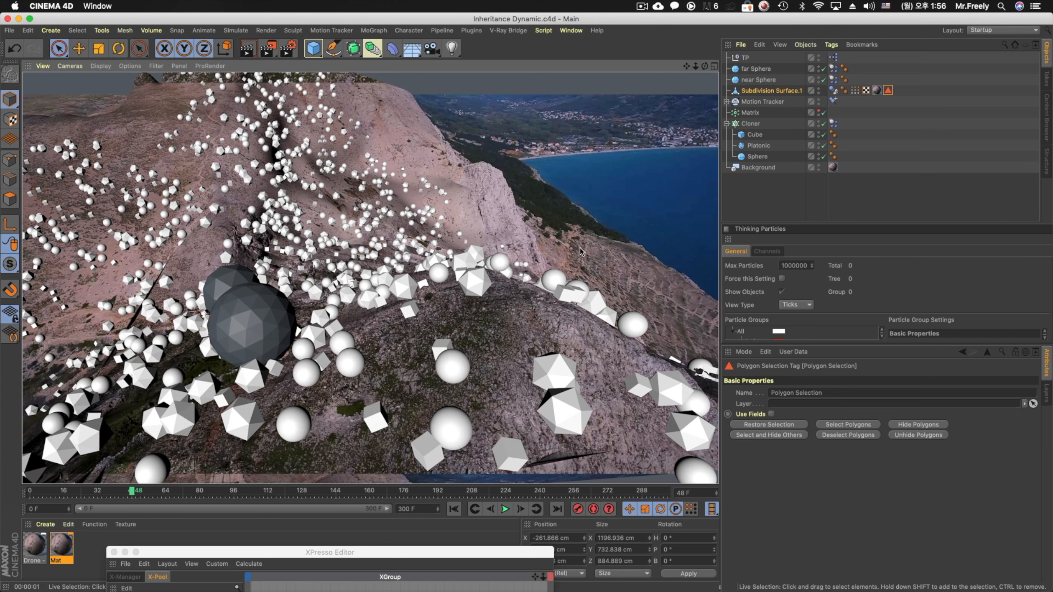
Reopen the TP object's XPresso setup over the viewport and show the PDeflector node's properties
left_click(114, 552)
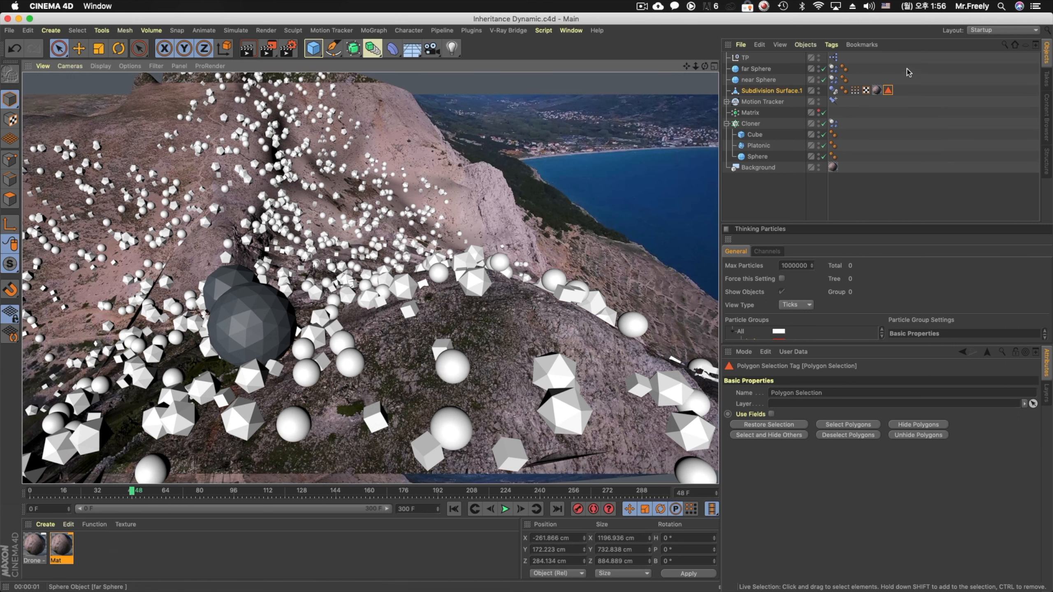
double_click(833, 57)
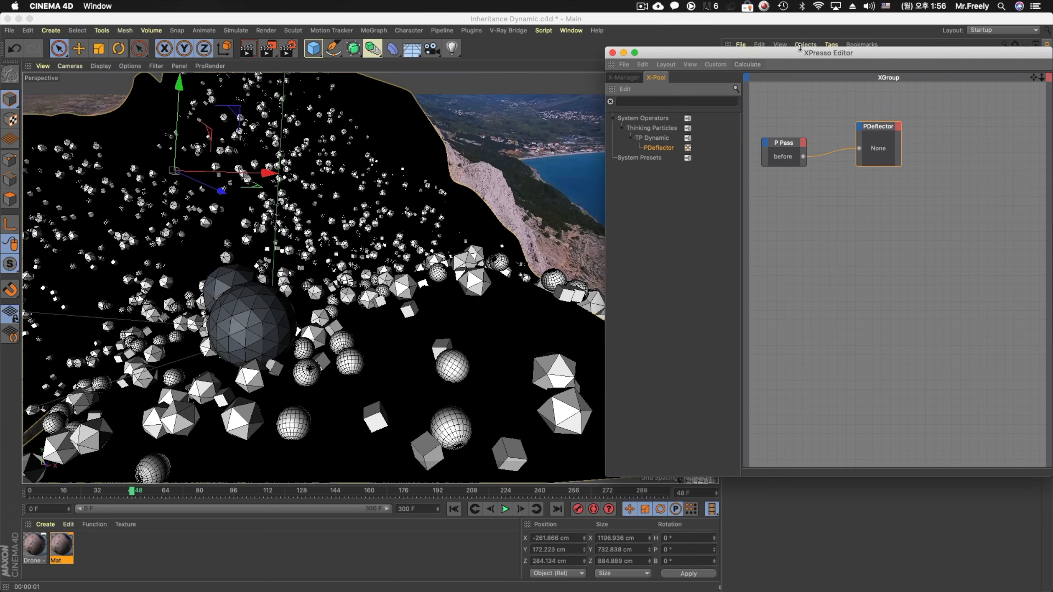
left_click_drag(784, 48, 373, 152)
left_click(461, 250)
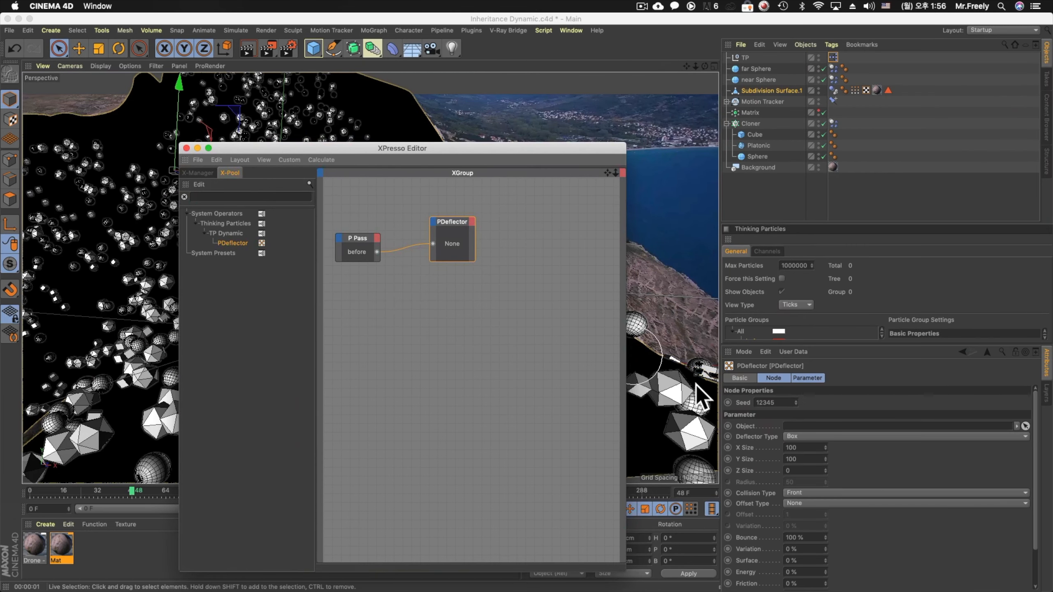
Convert far Sphere and near Sphere to polygon objects, and shift the P Pass and PDeflector nodes together slightly
left_click(757, 69)
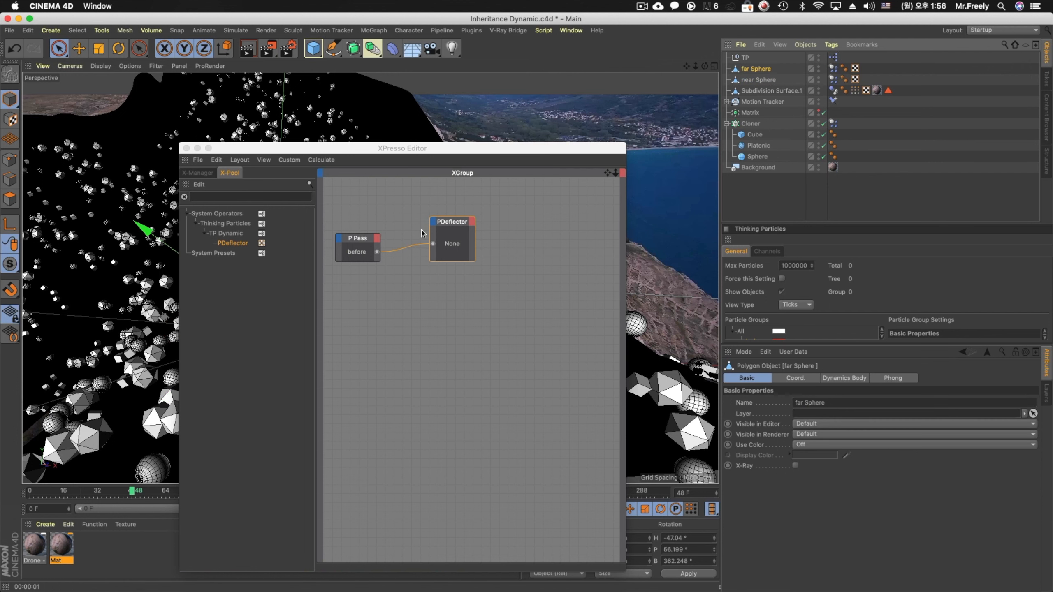
left_click_drag(345, 198, 497, 280)
left_click_drag(449, 225, 460, 240)
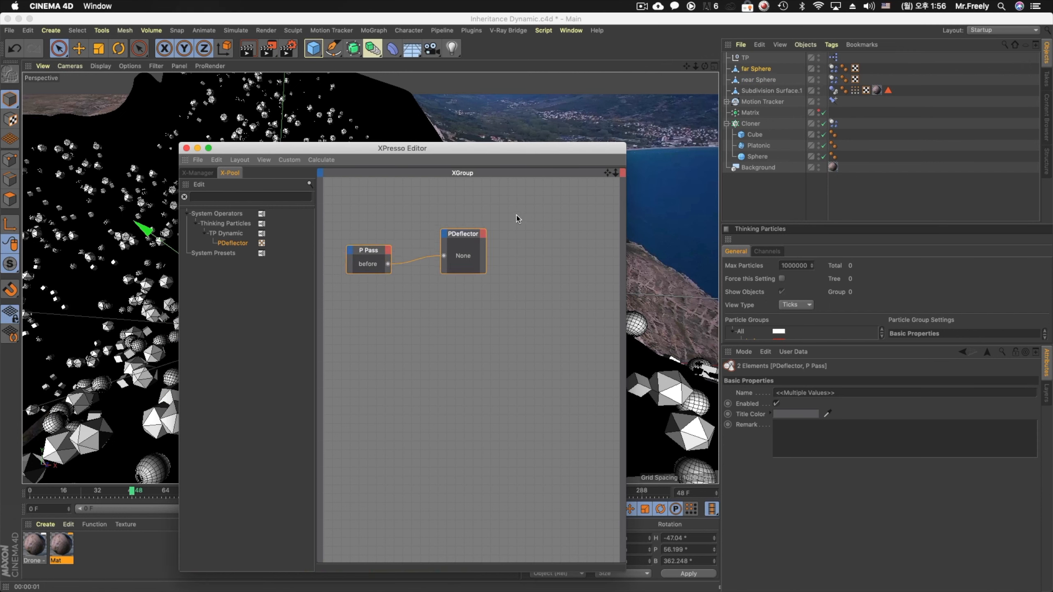
left_click(467, 251)
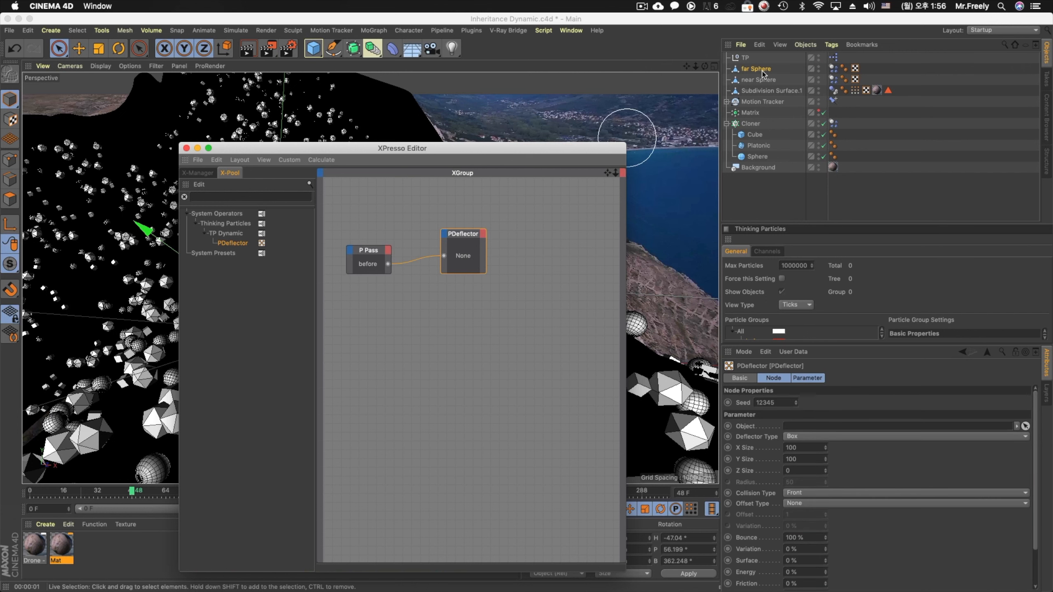
Hide far Sphere in the editor and renderer, and assign near Sphere as the PDeflector node's object
left_click(753, 80)
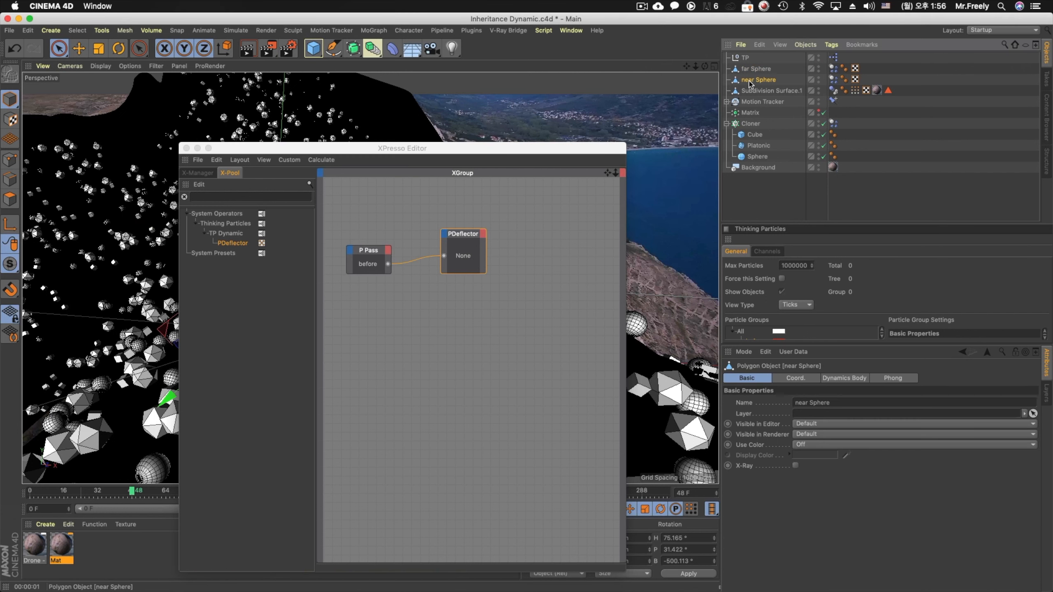
left_click(821, 75)
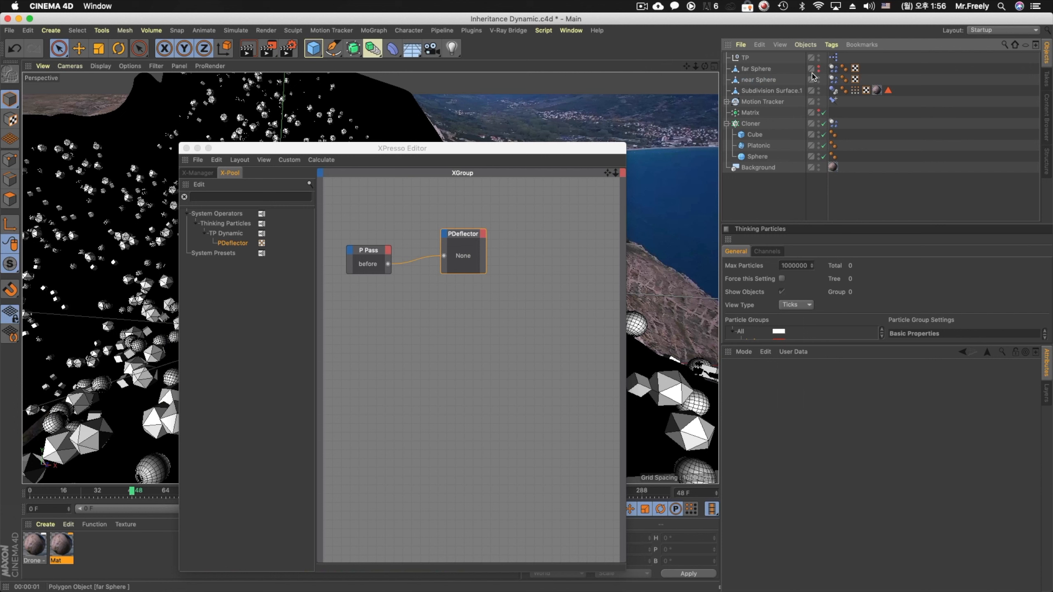
left_click_drag(764, 80, 470, 250)
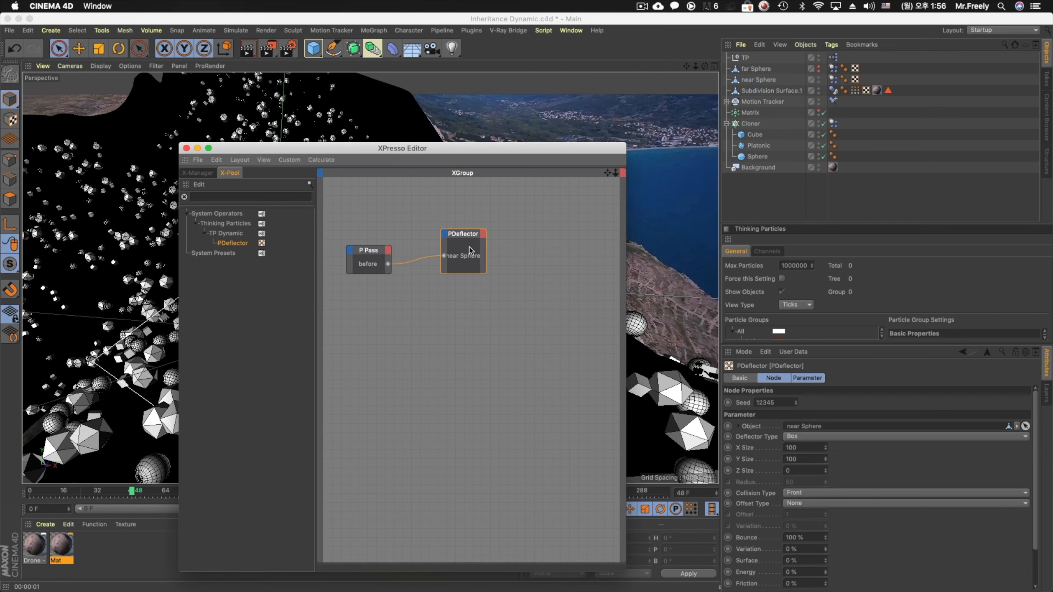
Set the PDeflector's deflector type to Object and collision type to Two Side, and enable Event Only
left_click(805, 436)
left_click(806, 477)
left_click(804, 493)
left_click(800, 526)
scroll(882, 545, "down", 2)
left_click(786, 585)
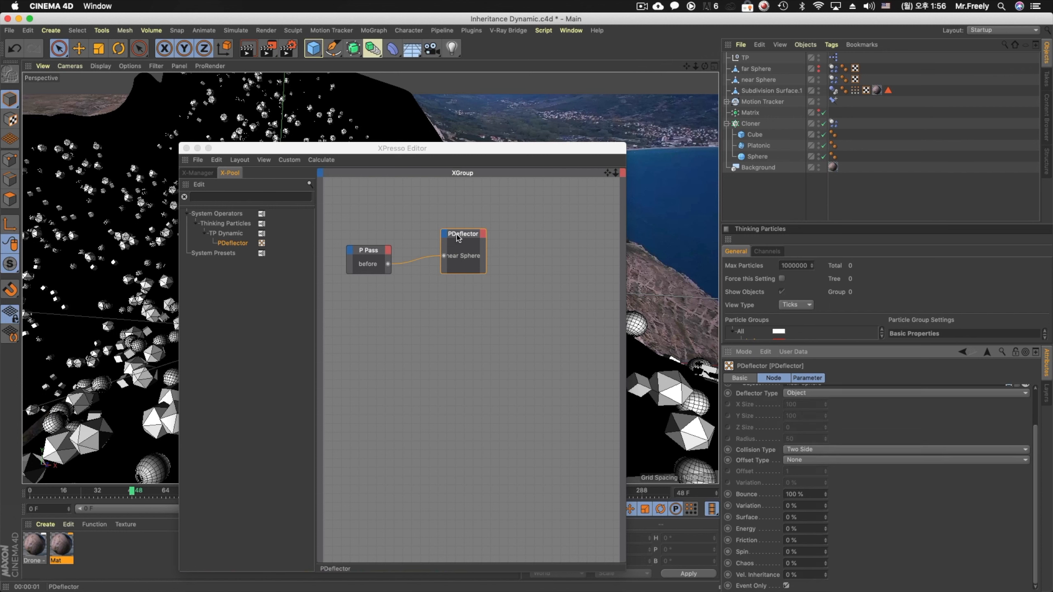
Search the node pool for "set", add a PSetData node, and feed it from the P Pass "before" output
left_click(243, 190)
left_click(244, 196)
type("set")
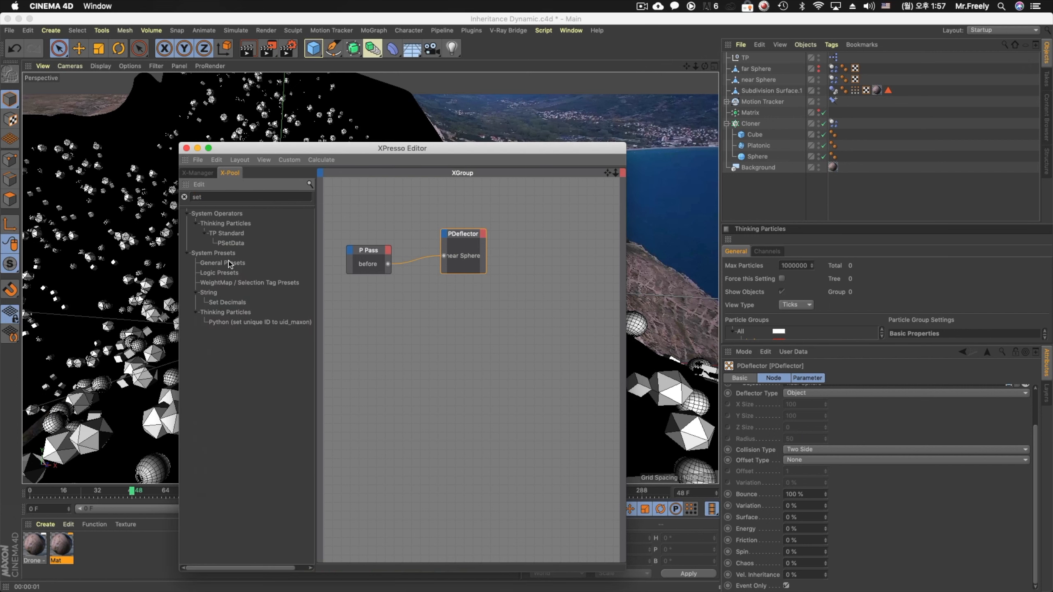
left_click_drag(240, 247, 389, 265)
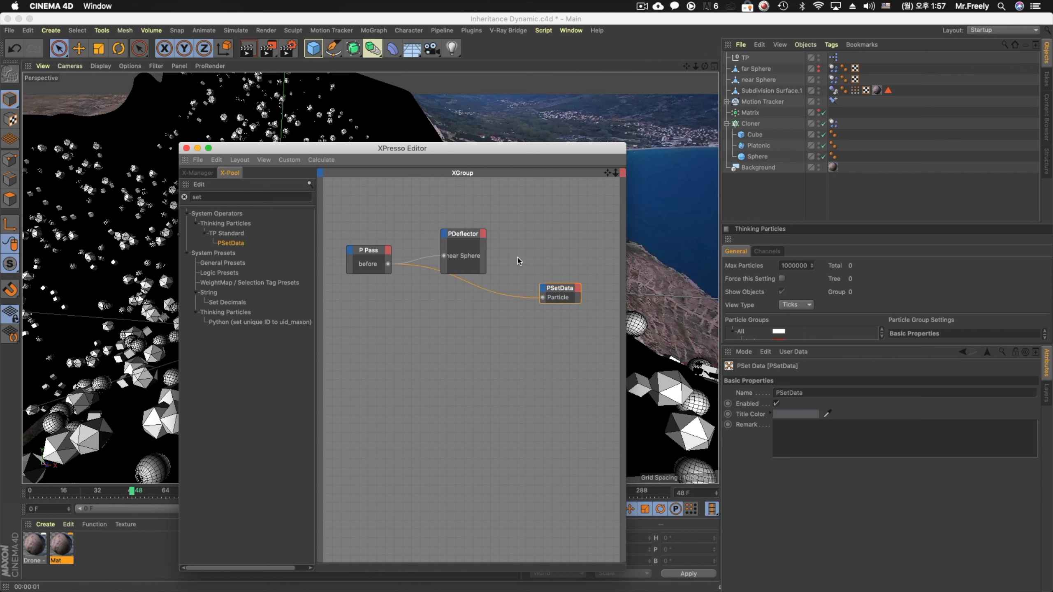
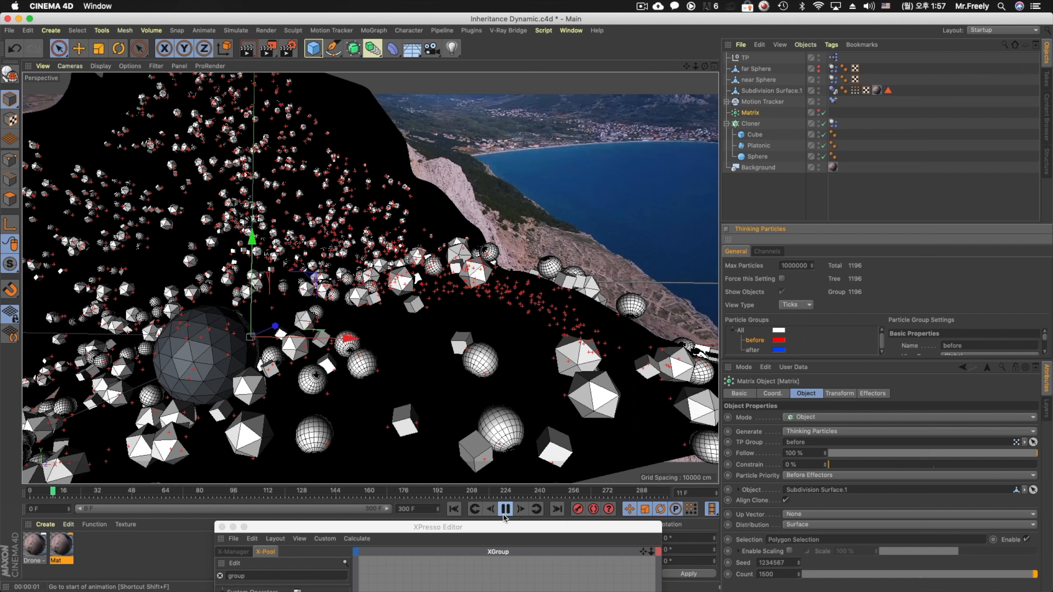
Return to the first frame and move near Sphere to about X 60, Y 58, Z -25 cm, above the slope
left_click(455, 511)
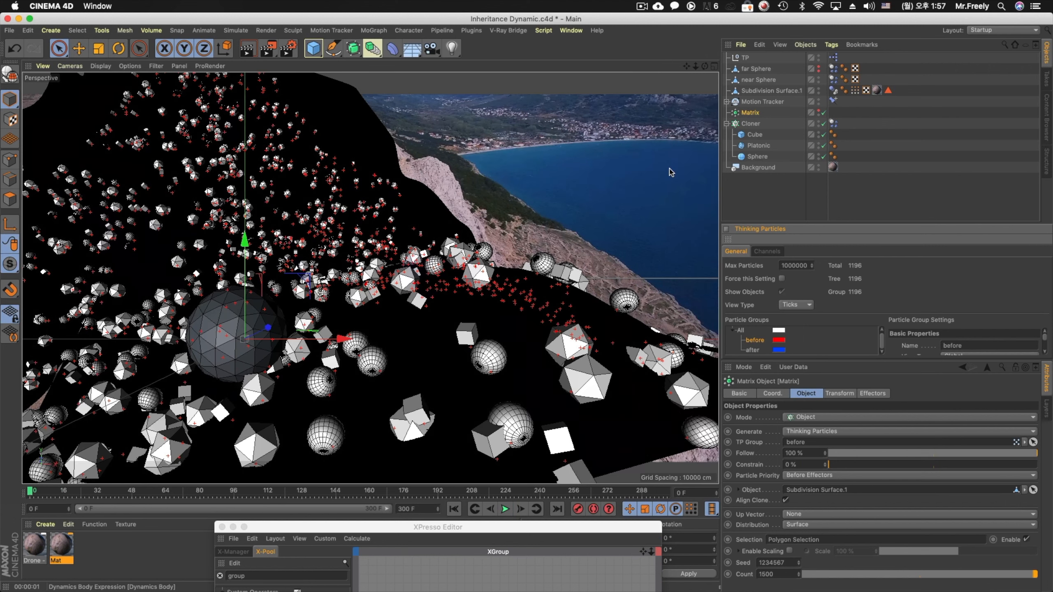
mouse_move(269, 328)
left_mouse_down()
mouse_move(317, 304)
mouse_move(269, 327)
left_mouse_up()
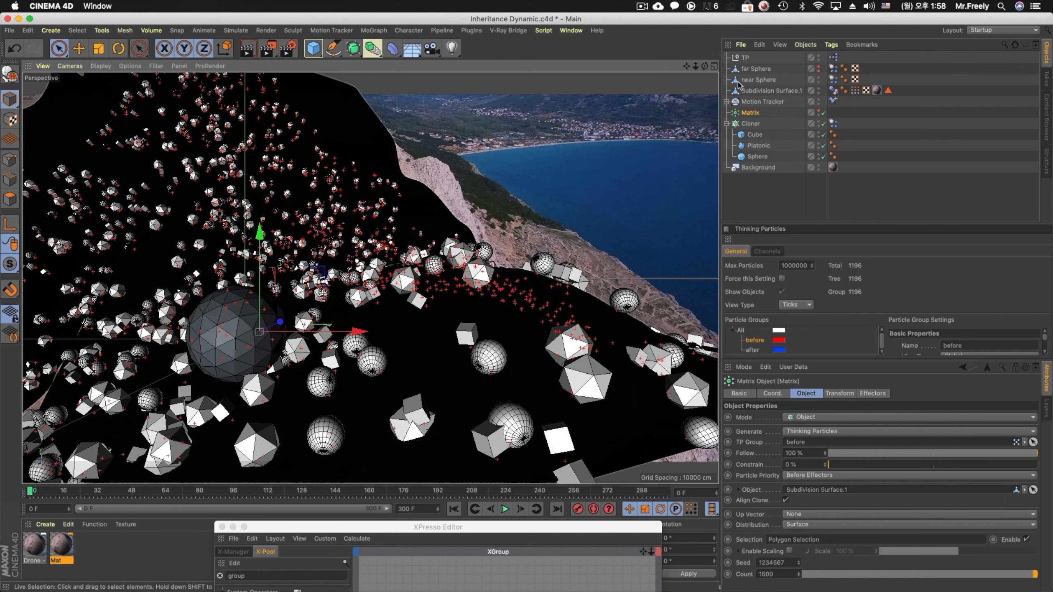
left_click(746, 81)
left_click_drag(220, 360, 329, 263)
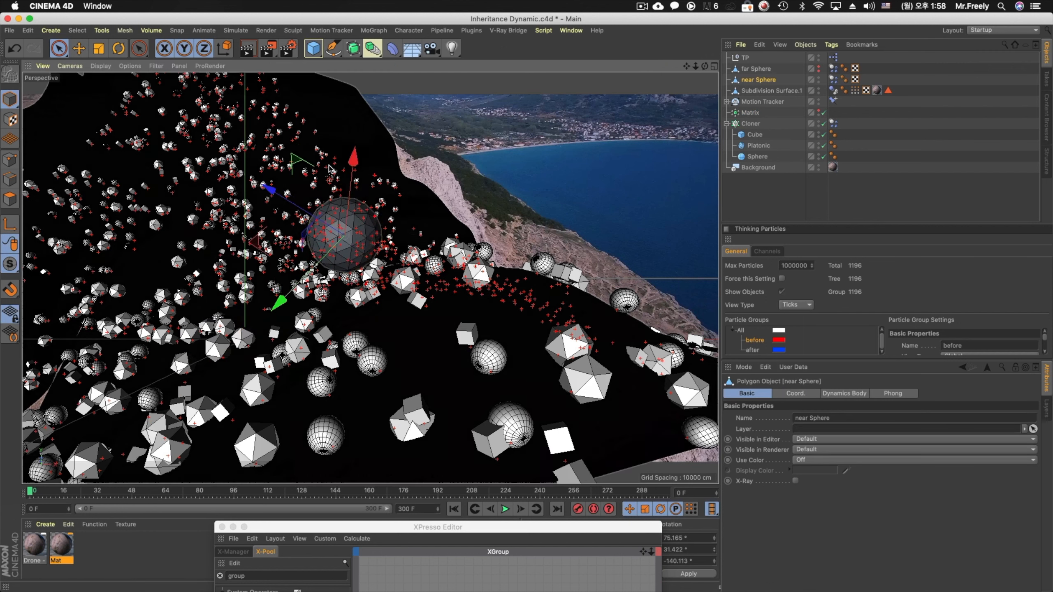
Reset near Sphere's H, P and B rotation values to 0°
left_click(816, 395)
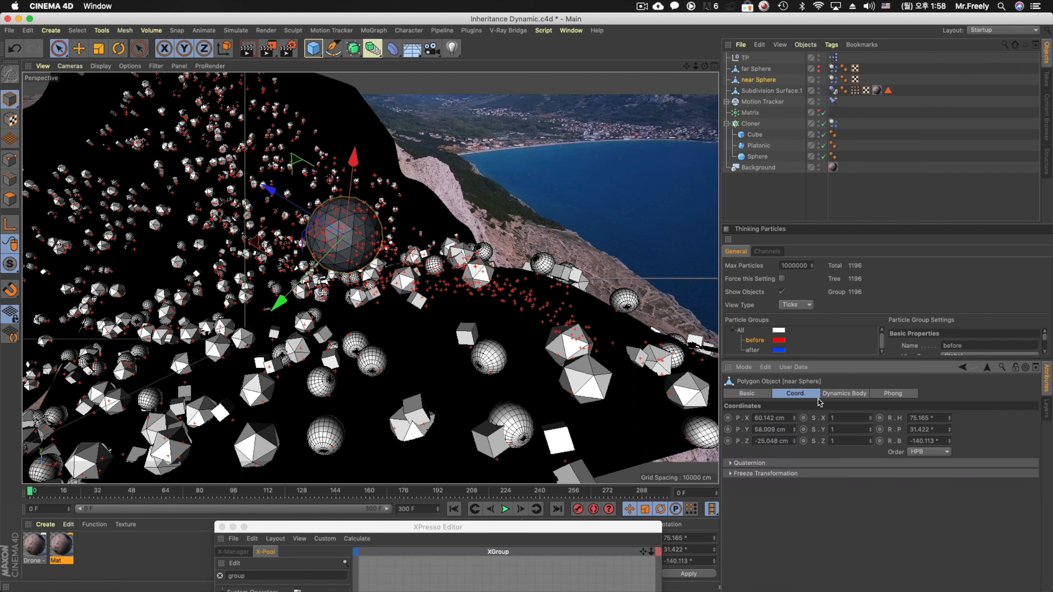
double_click(921, 418)
type("0")
key("Tab")
type("0")
key("Tab")
type("0")
key("Return")
Move near Sphere along the X axis to about 109 cm, and adjust its position with the axis handles
left_click_drag(456, 236, 548, 235)
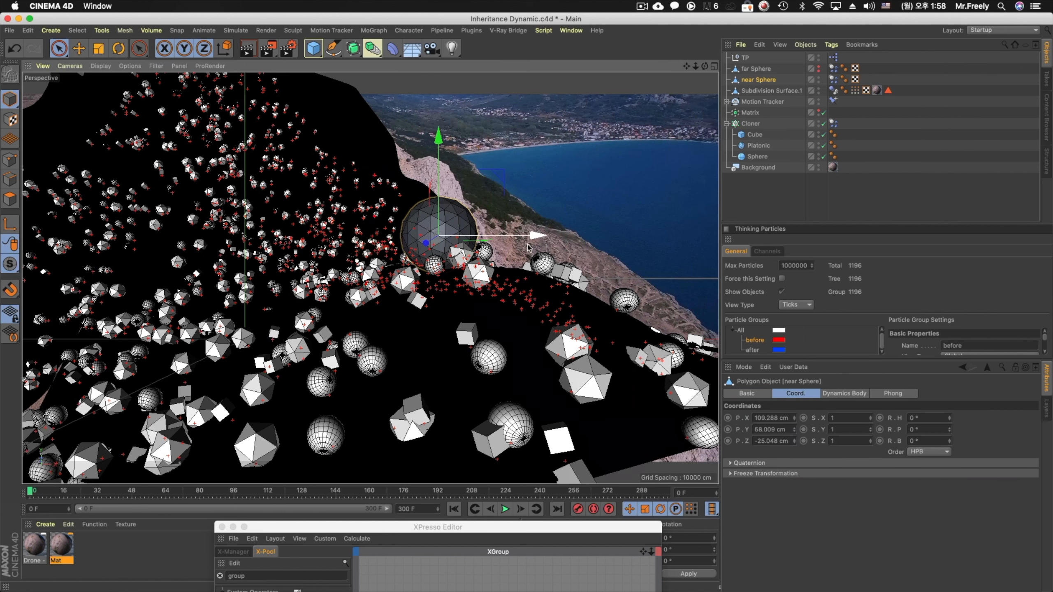
left_click_drag(428, 248, 422, 220)
Play the simulation to frame 55, and open near Sphere's Dynamics Body settings
left_click(505, 509)
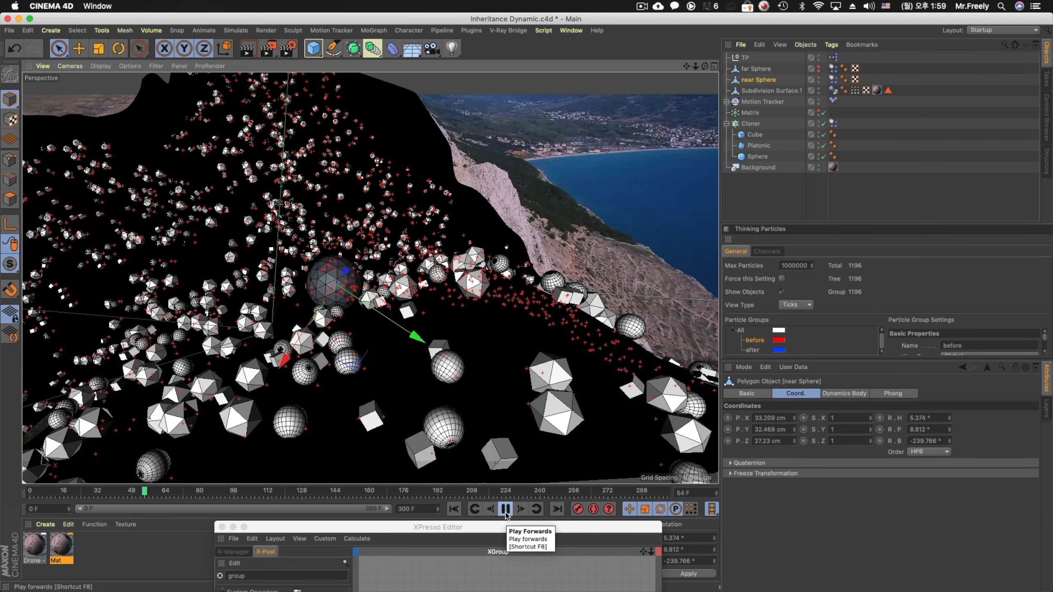
left_click(506, 511)
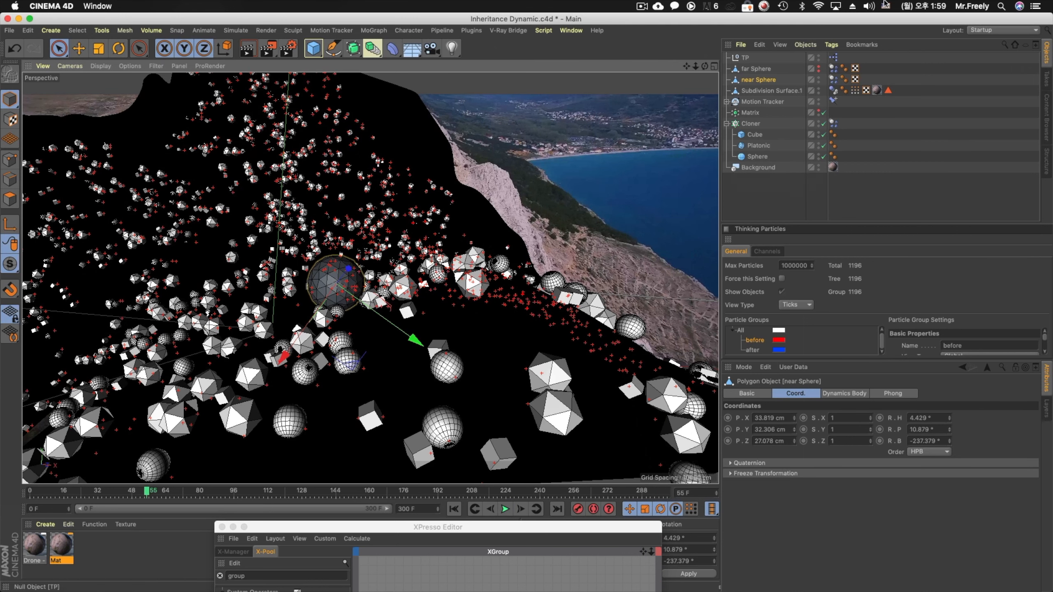
left_click(834, 79)
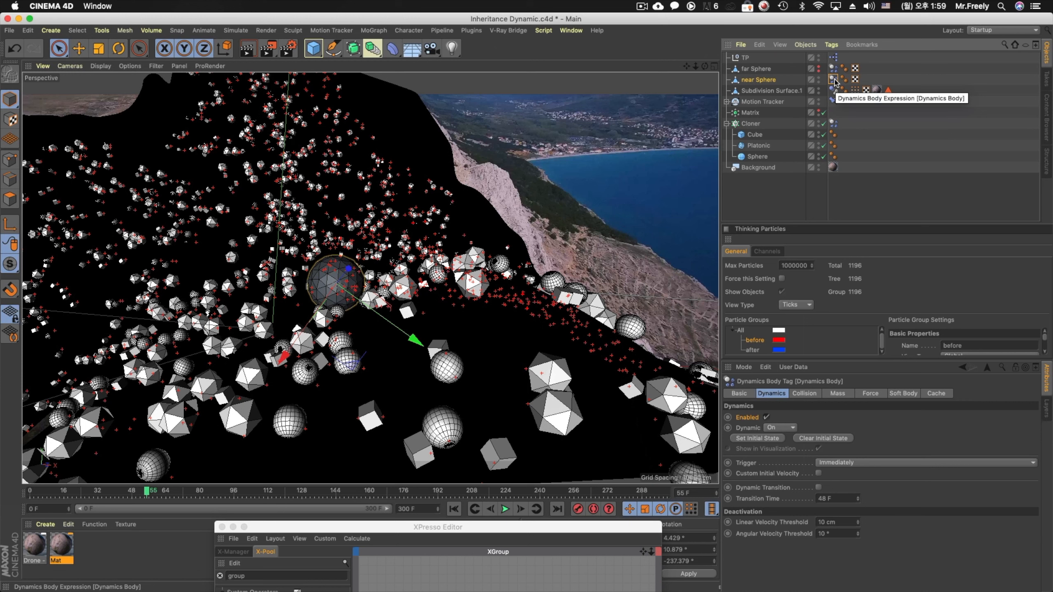
Set near Sphere's Dynamics Body to a custom mass of 100 and play the simulation from the first frame
left_click(835, 394)
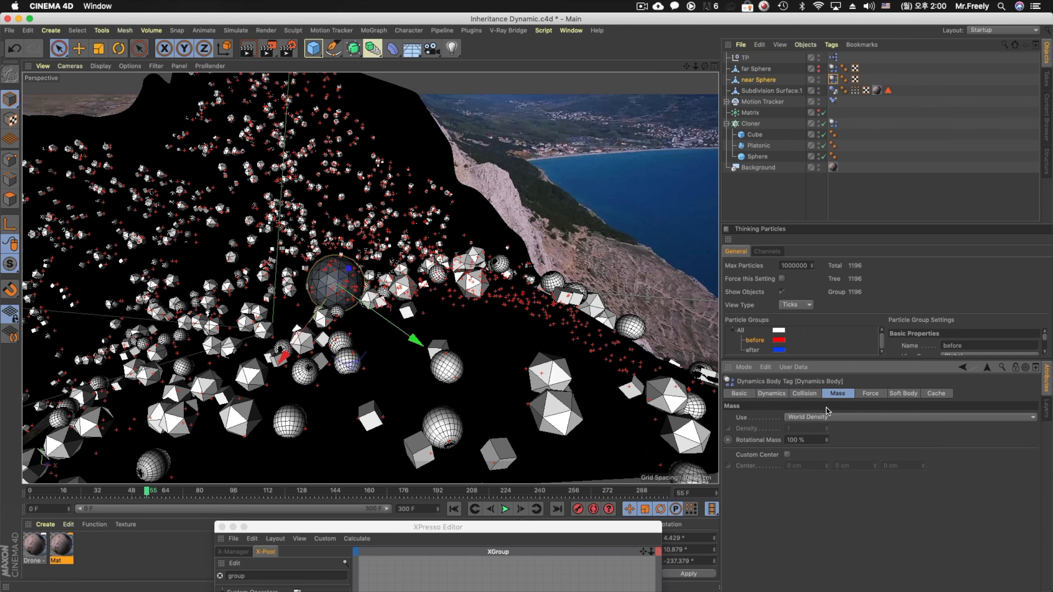
left_click(806, 416)
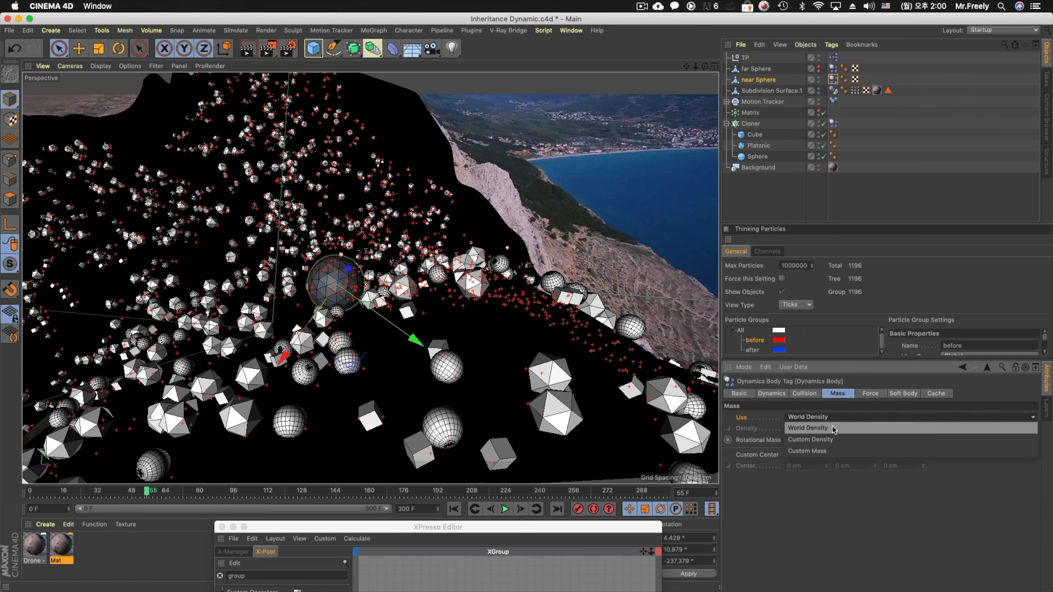
left_click(839, 448)
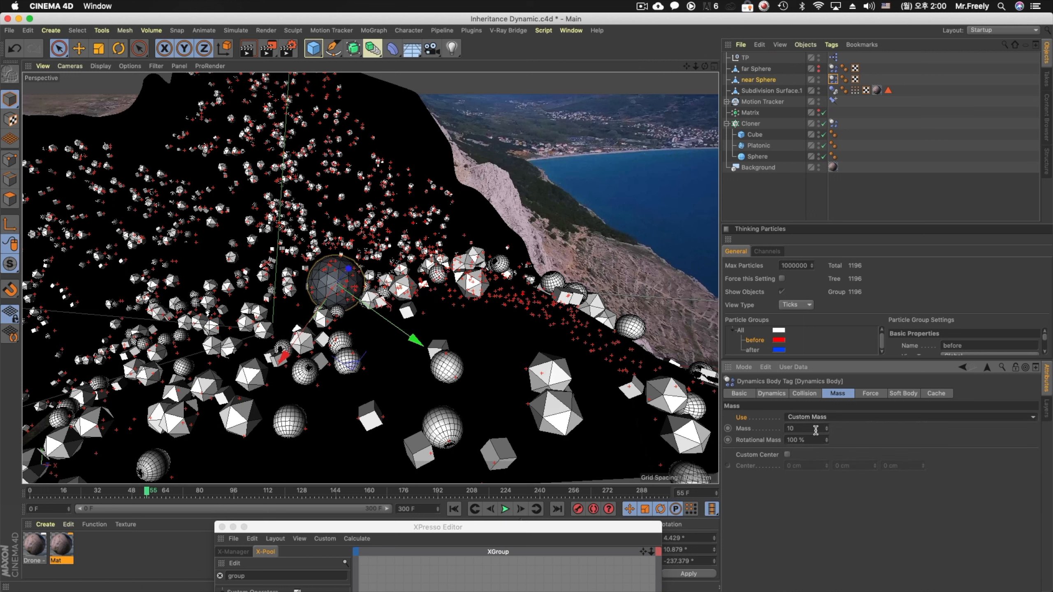
left_click_drag(812, 429, 752, 428)
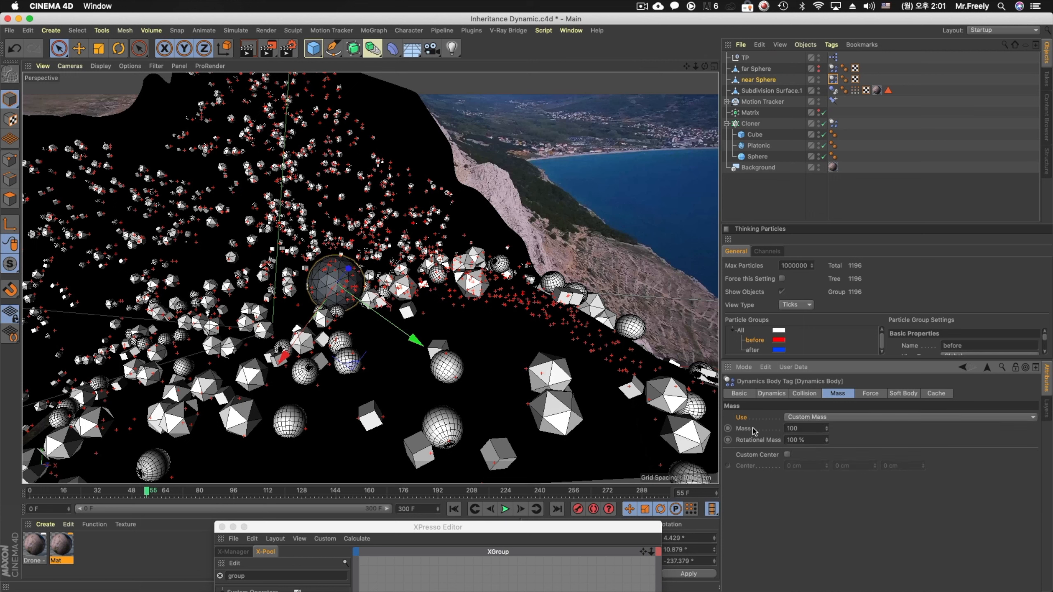
left_click(453, 509)
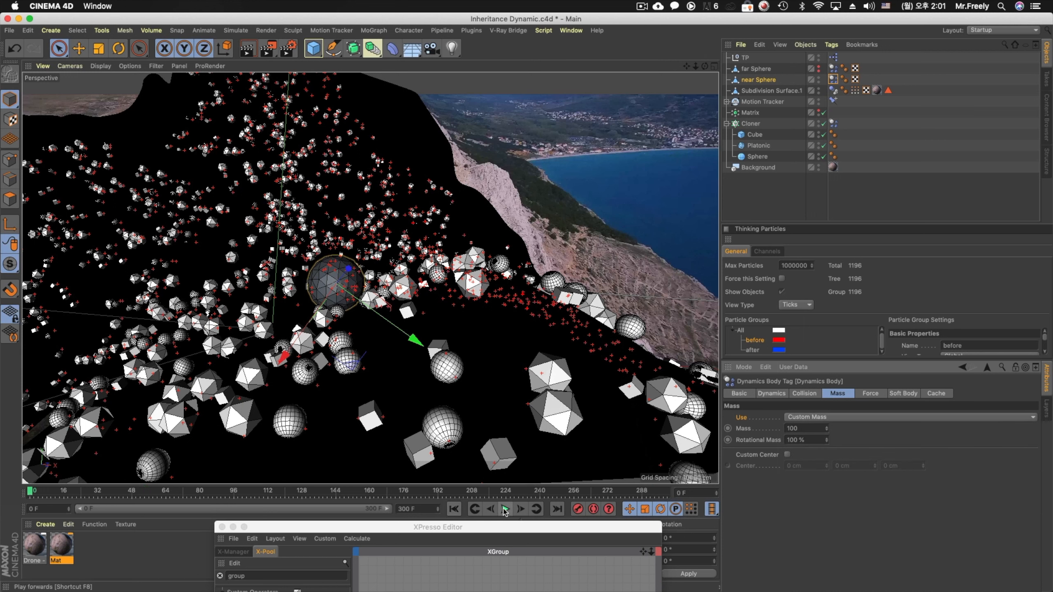
left_click(505, 509)
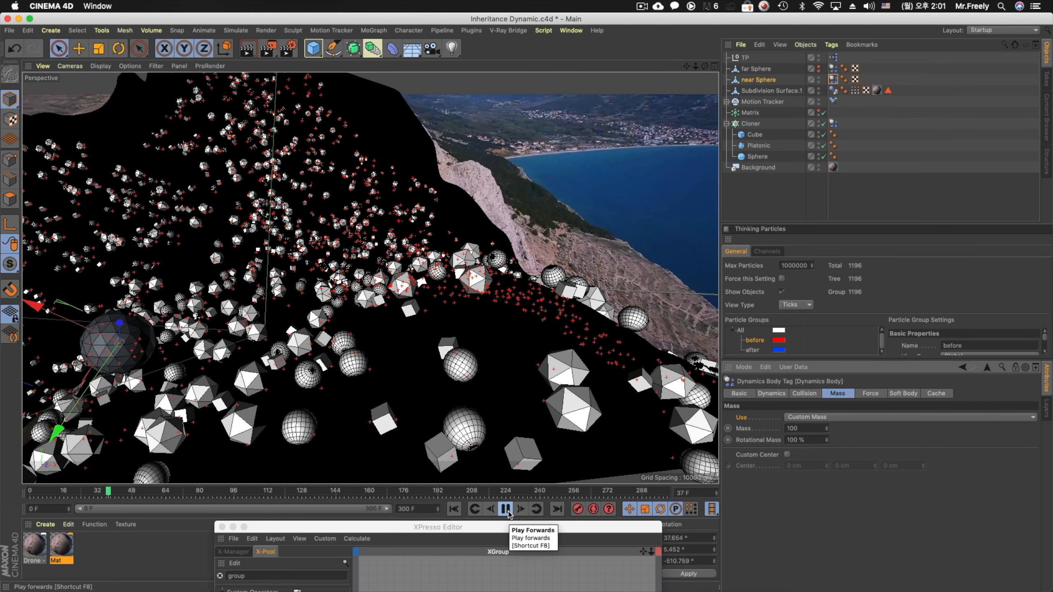
Examine the PDeflector and PSetData node settings in the XPresso Editor, and return to the first frame
left_click_drag(511, 527, 469, 192)
left_click(423, 379)
left_click(469, 275)
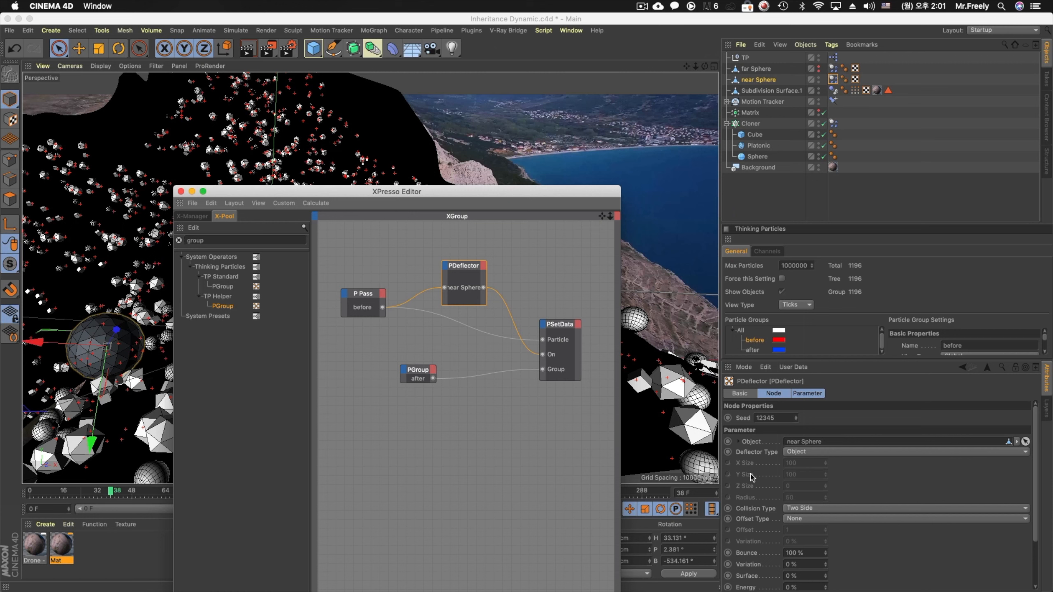
scroll(751, 477, "down", 3)
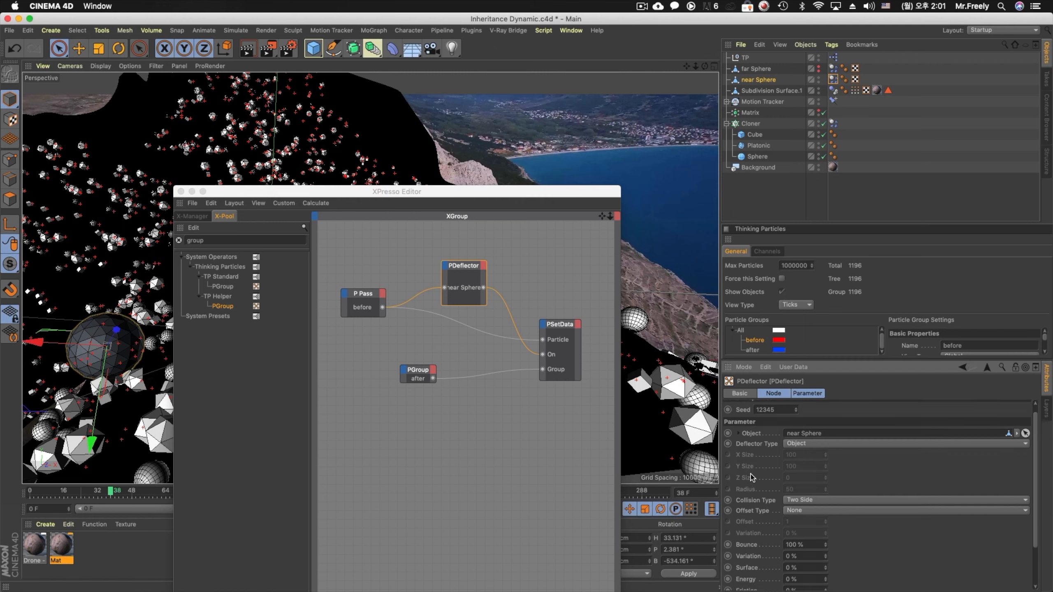
left_click(560, 330)
left_click_drag(505, 194, 488, 547)
left_click(453, 508)
left_click(453, 508)
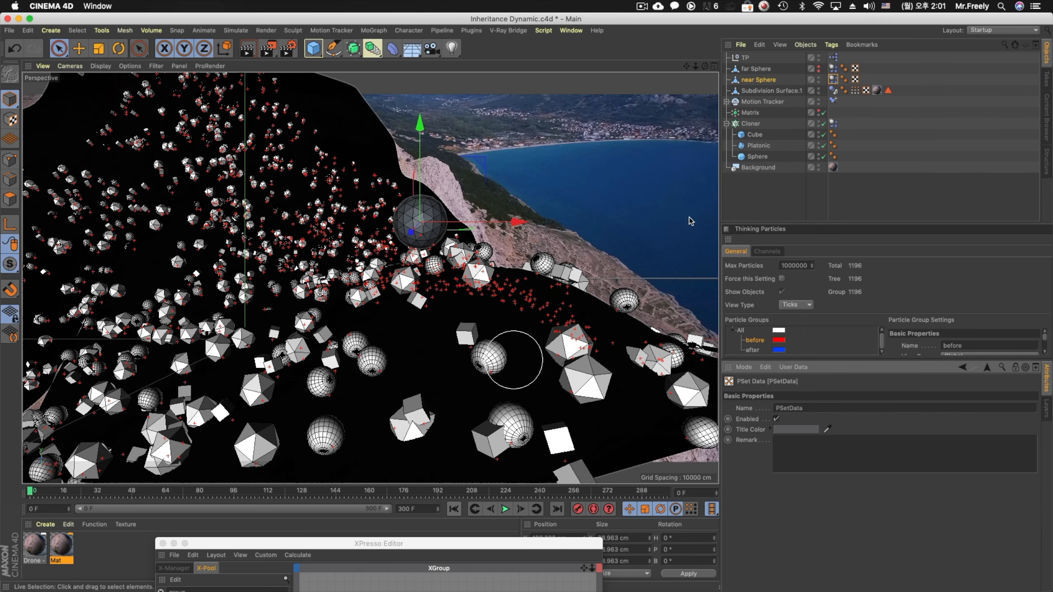
Set the Matrix object's Z position to 45 cm
left_click(751, 113)
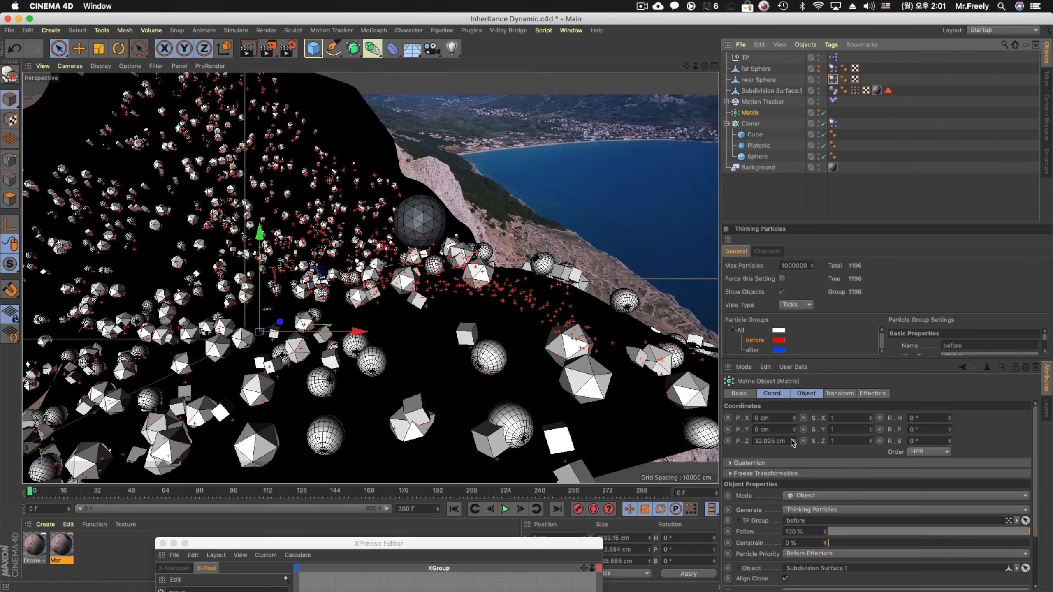
left_click_drag(789, 441, 717, 407)
type("45")
key("Return")
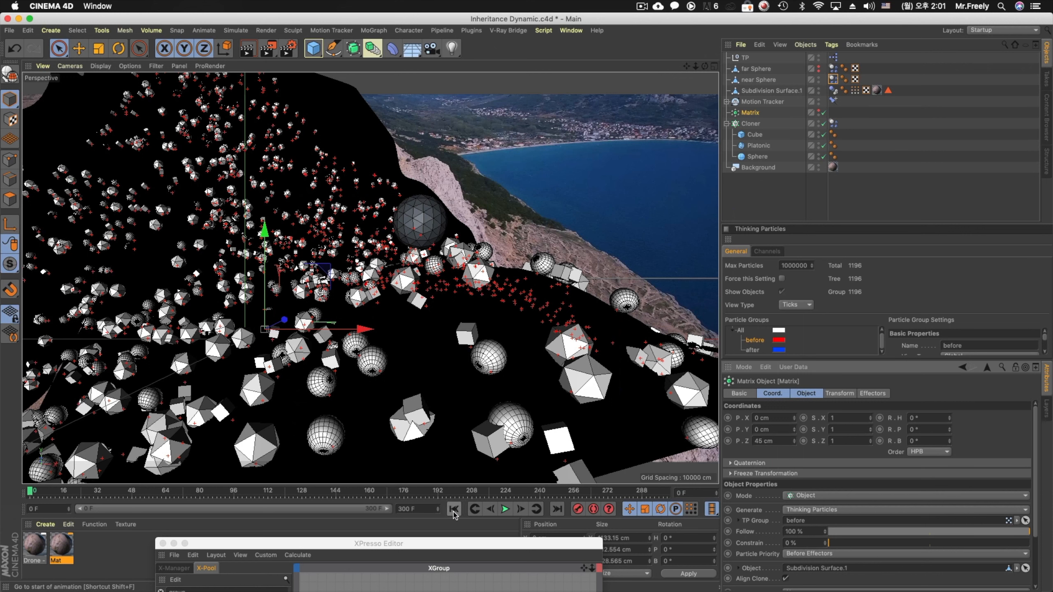
Check the Cloner's coordinates, preview the simulation briefly, and return to the first frame
left_click(752, 124)
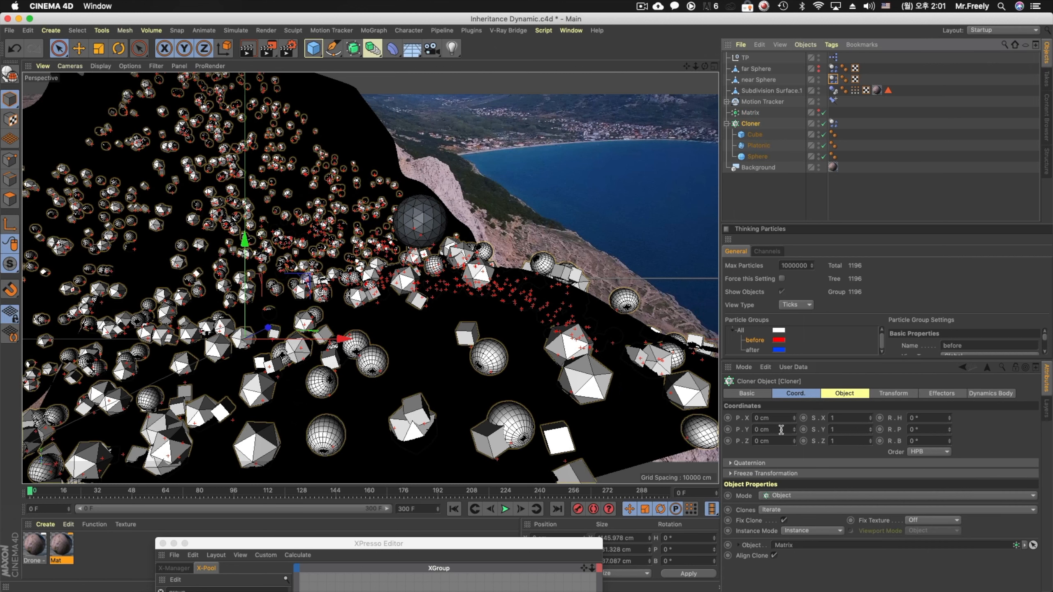
left_click(750, 112)
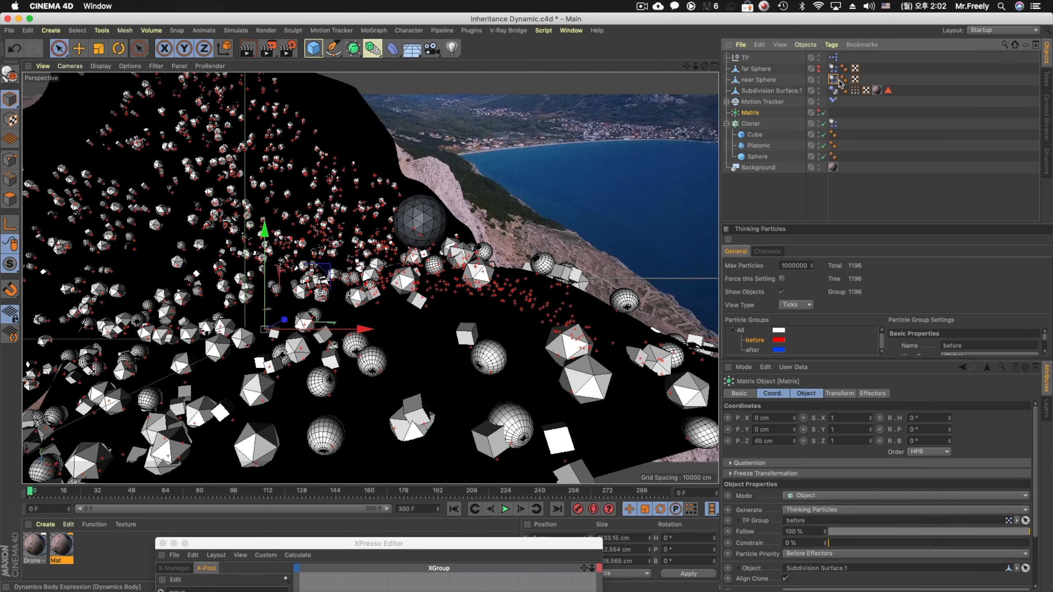
left_click(505, 509)
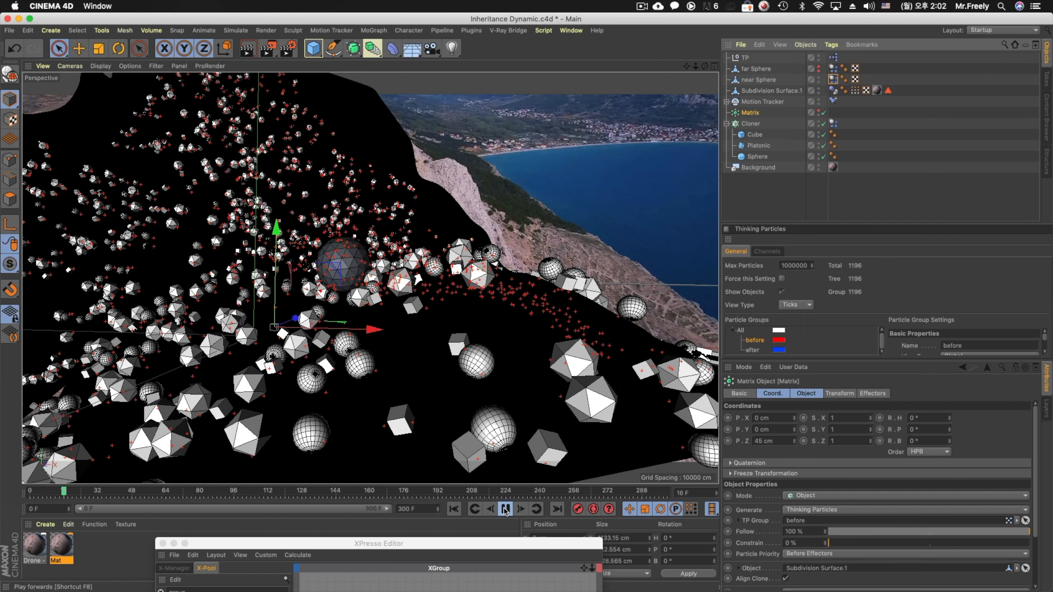
left_click(455, 509)
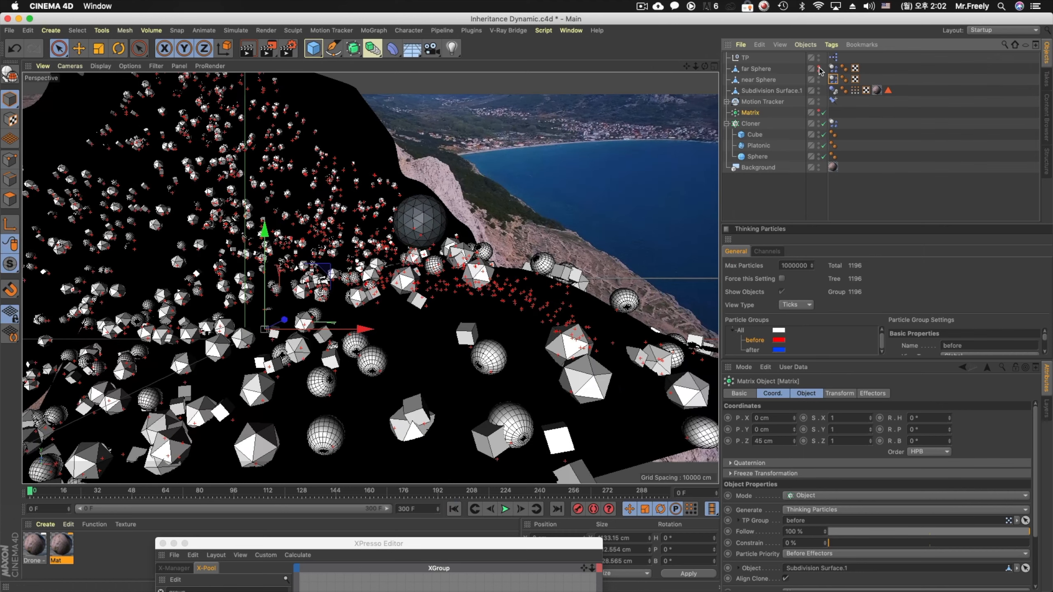
Disable the Dynamics Body tag on near Sphere
left_click(832, 80)
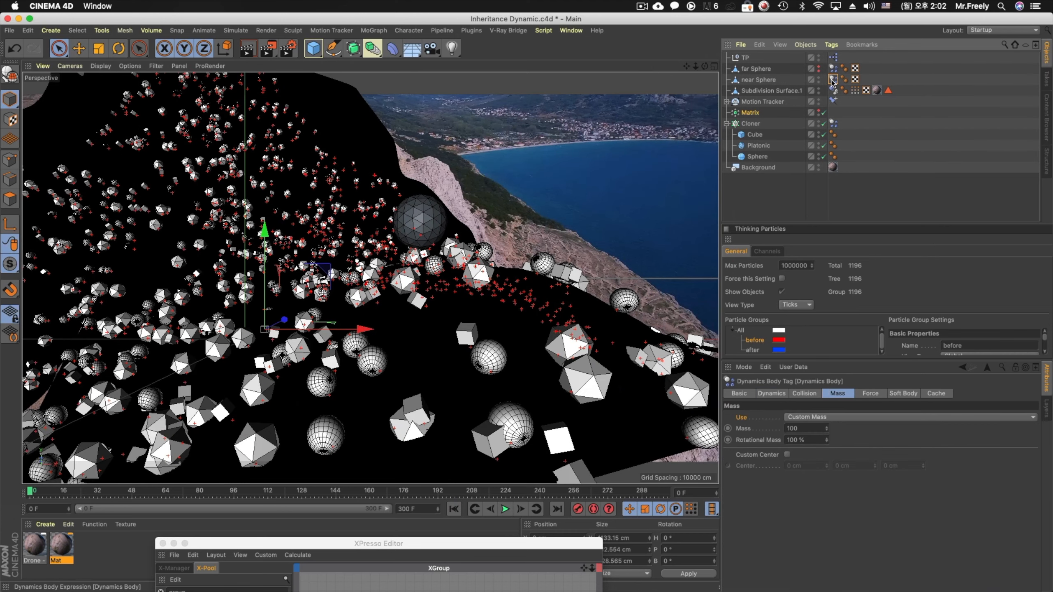
left_click(777, 392)
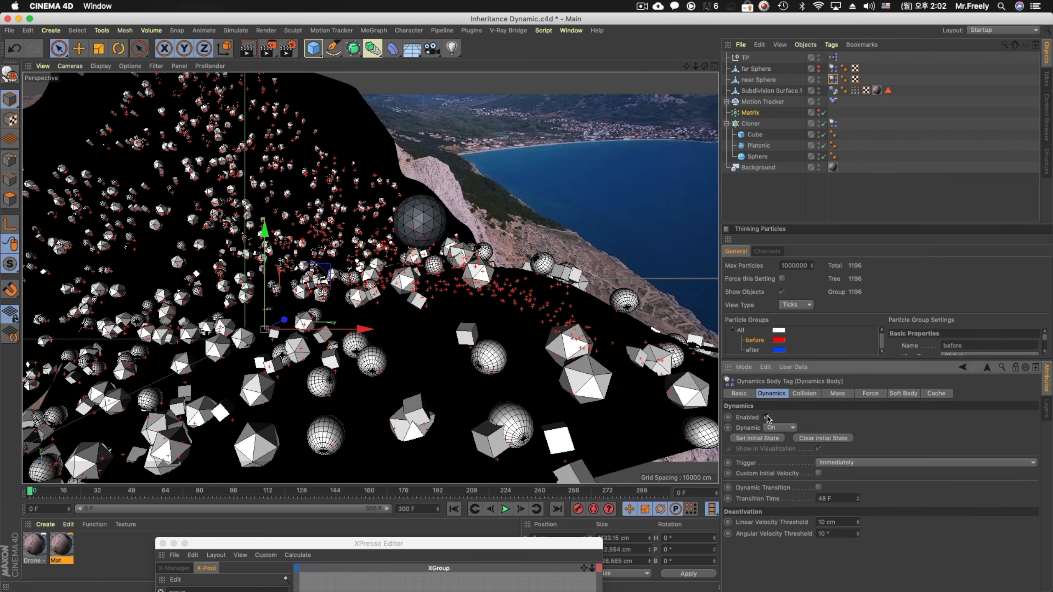
left_click(772, 449)
Duplicate near Sphere and lower the copy along the Y axis to about 47 cm
left_click(757, 82)
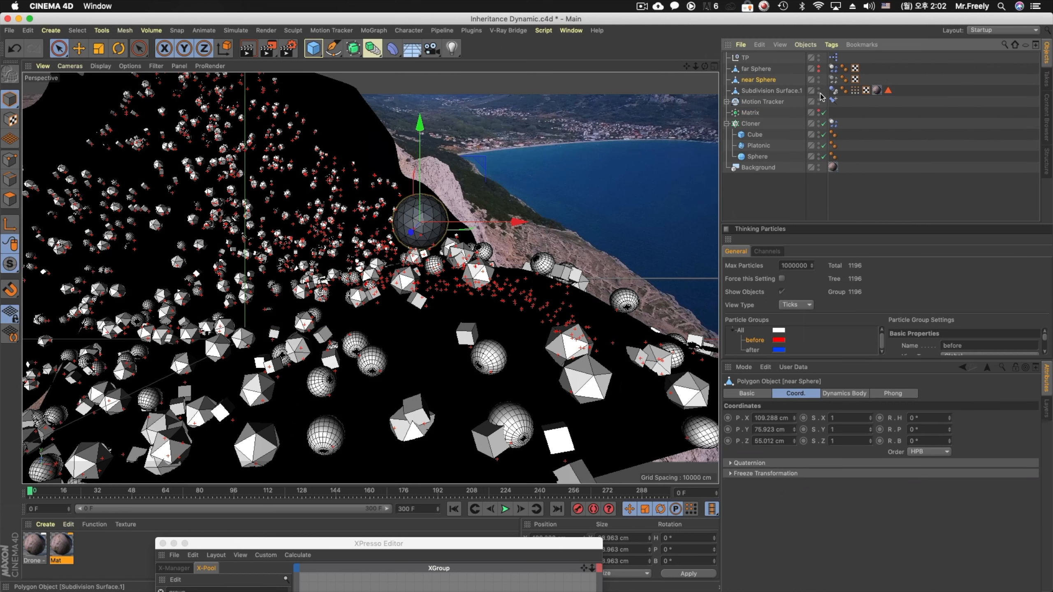
left_click_drag(746, 79, 779, 95, "ctrl")
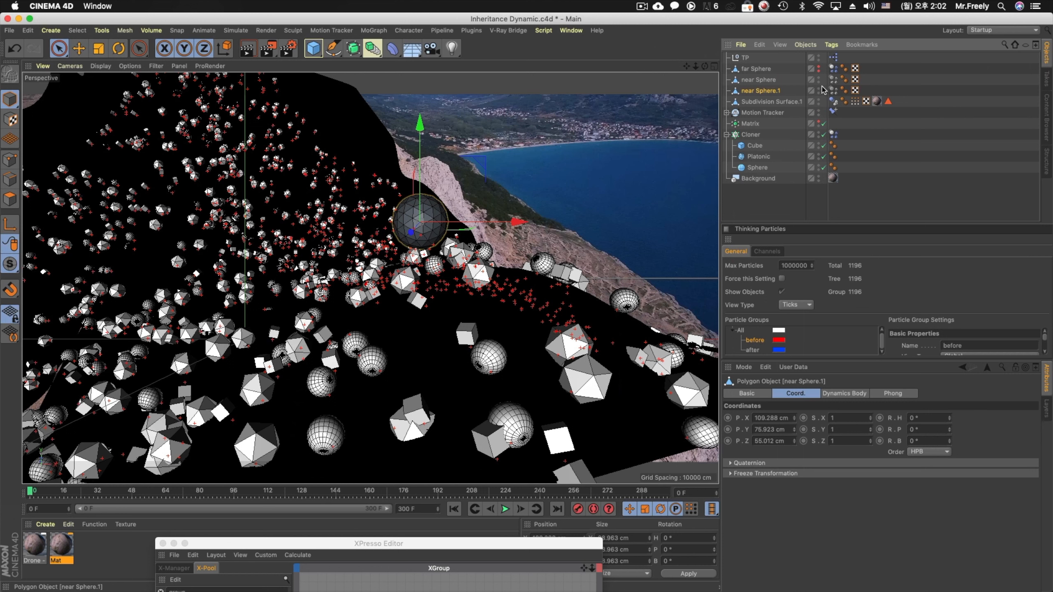
left_click_drag(421, 166, 424, 206)
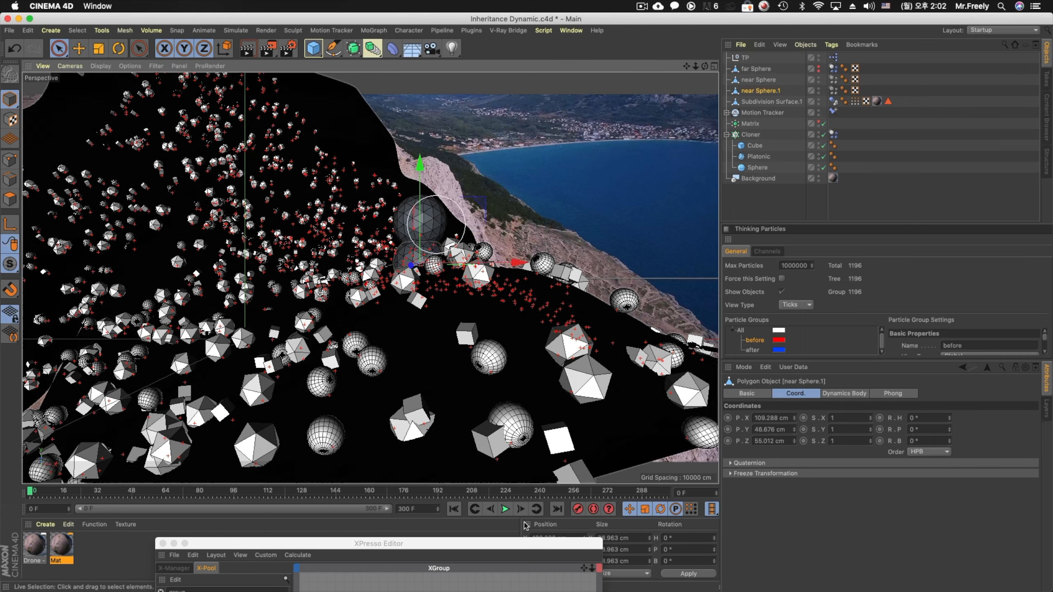
Keyframe near Sphere.1 at frame 0, and with autokeying at frame 106 move it to about X -70, Y 5 cm
left_click(577, 508)
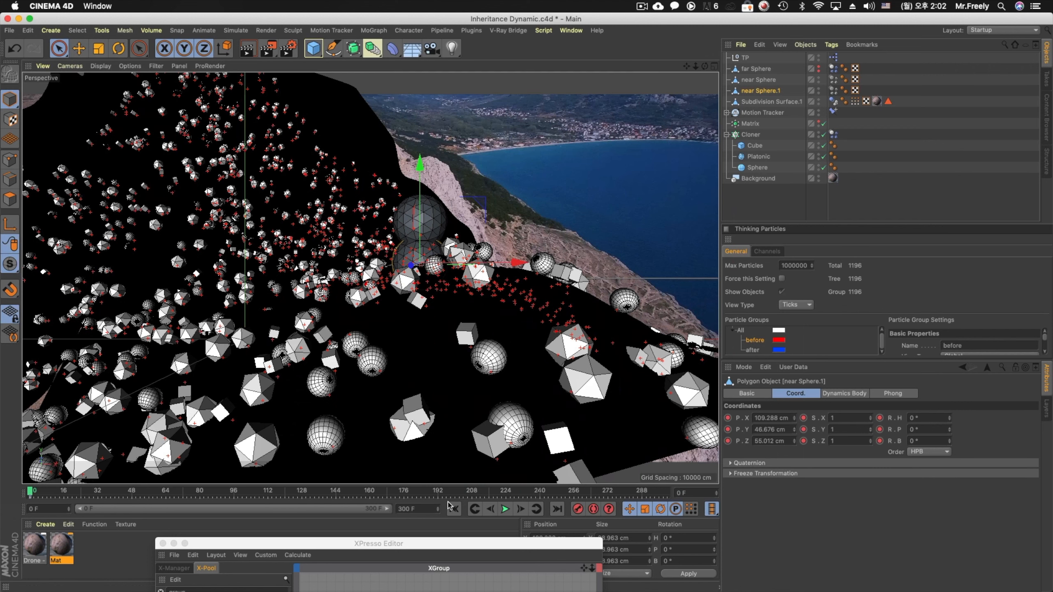
left_click(536, 509)
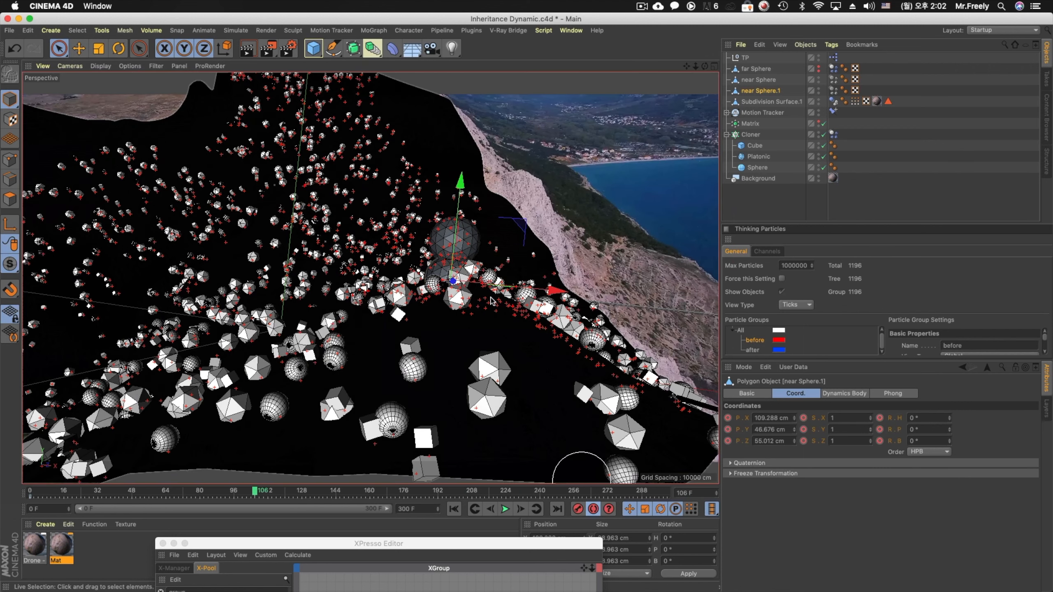
left_click_drag(487, 286, 283, 283)
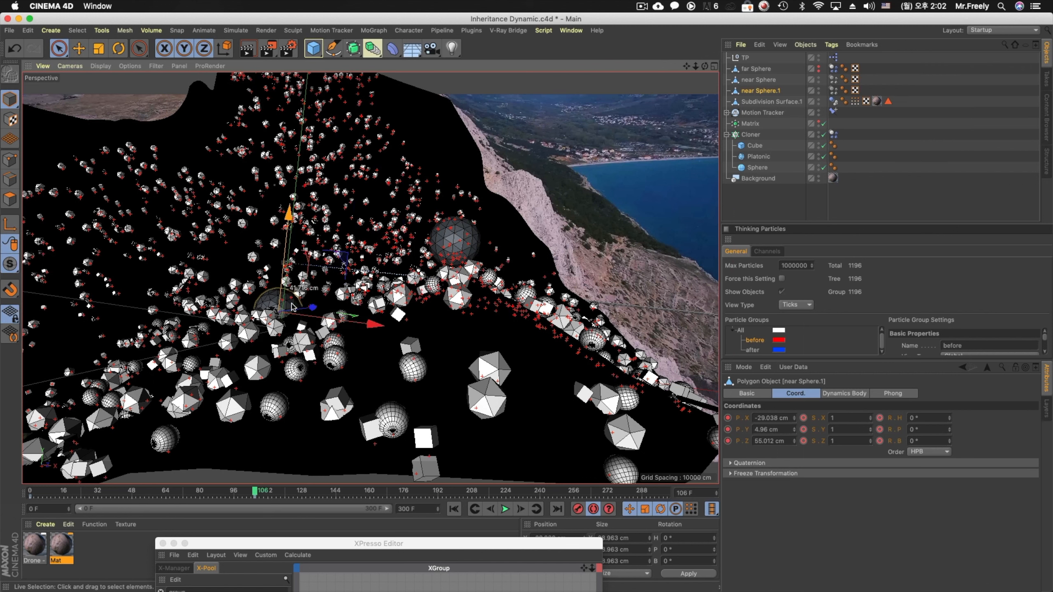
left_click_drag(321, 320, 278, 314)
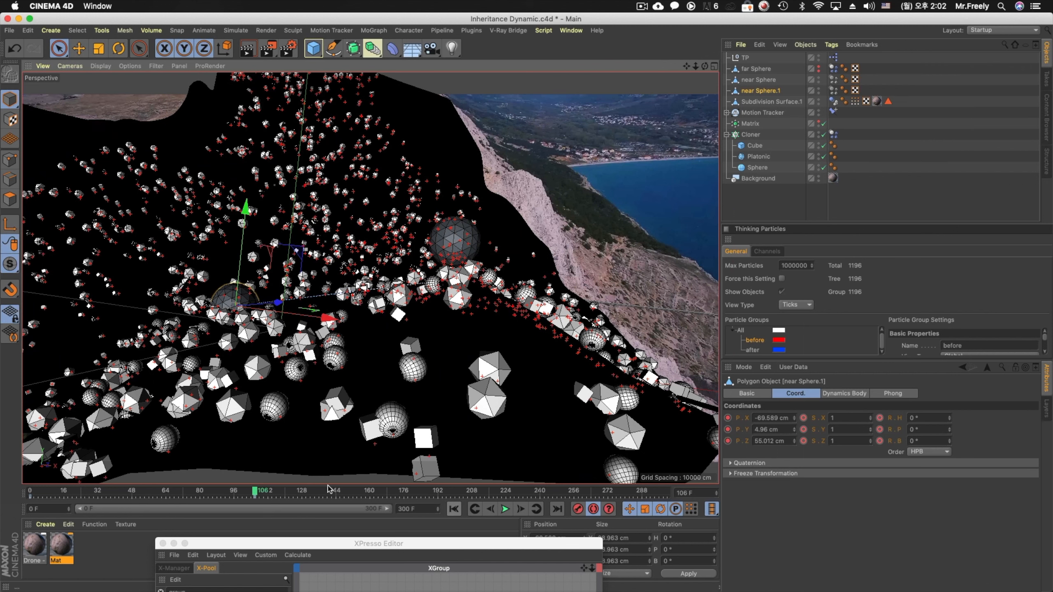
Play the animation to frame 48, examining near Sphere.1's path in the top and perspective views
left_click(505, 509)
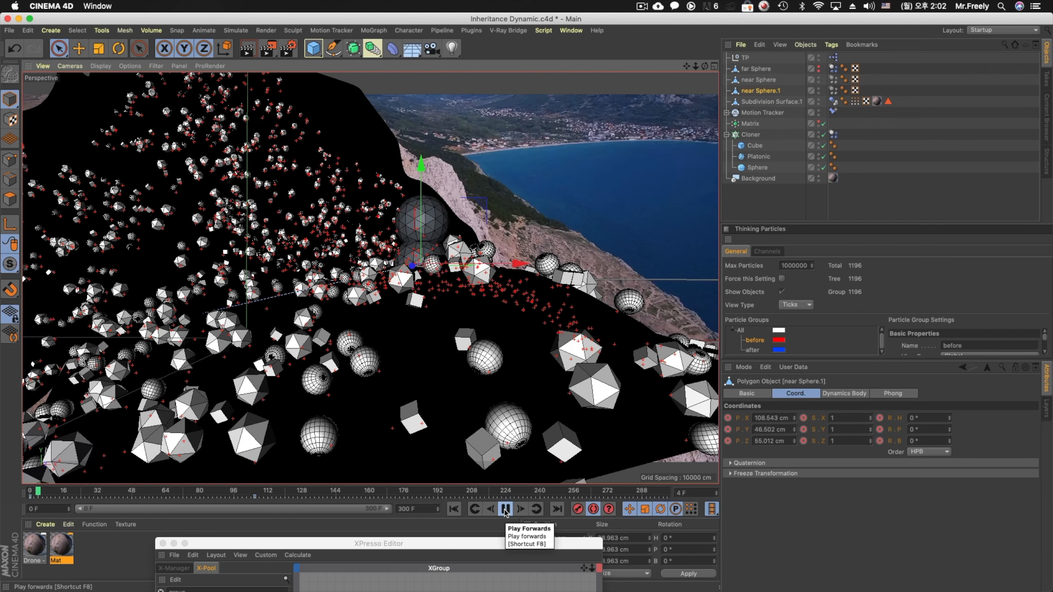
middle_click(535, 232)
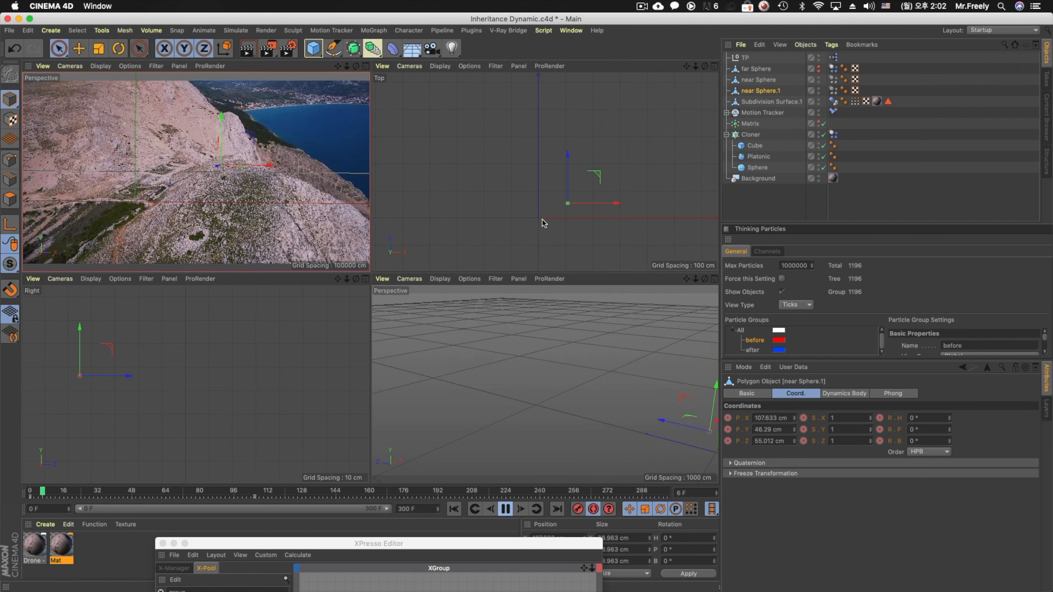
middle_click(542, 220)
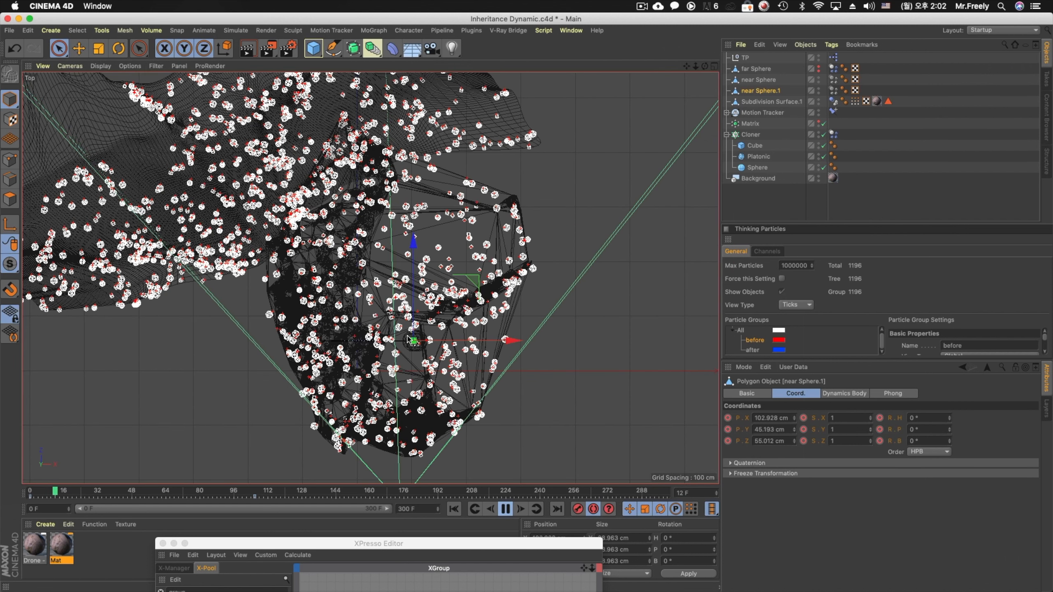
scroll(411, 342, "up", 10)
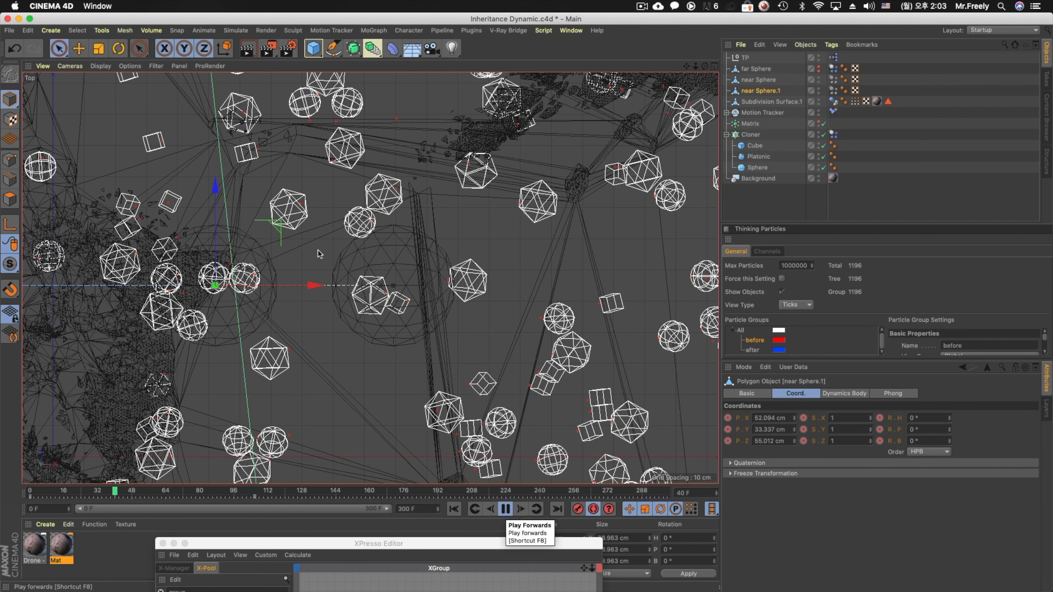
middle_click(288, 226)
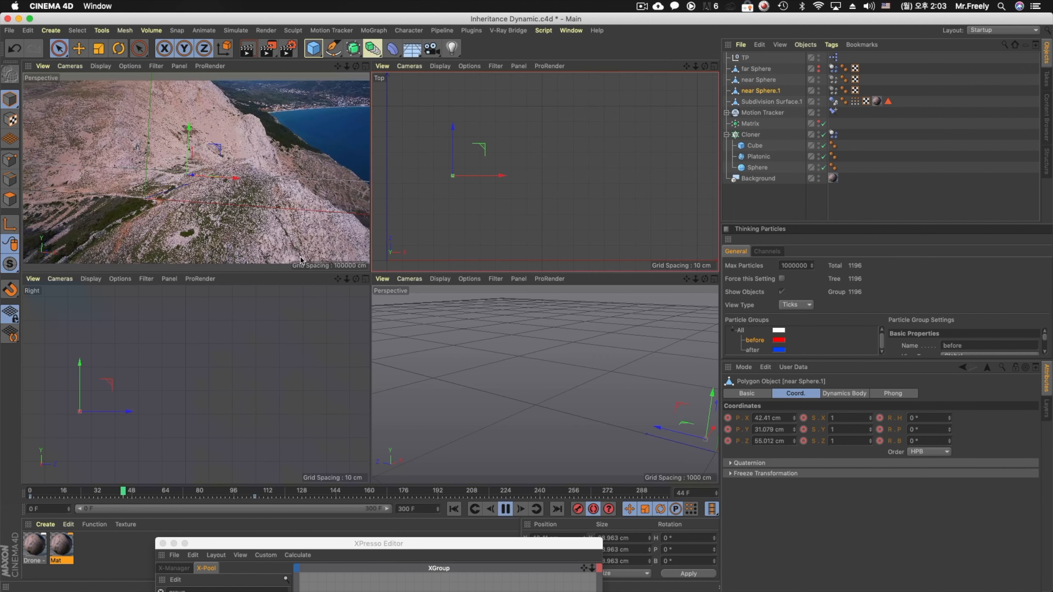
left_click(505, 509)
middle_click(286, 228)
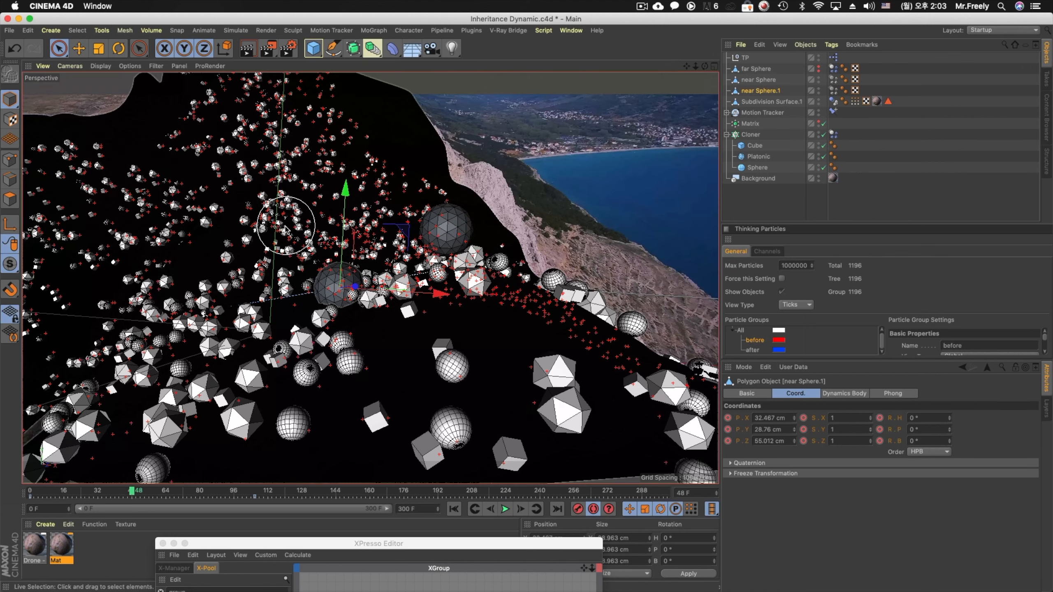
At frame 48, move near Sphere.1 along the X axis and closer to the camera, and scrub back to frame 32
key("e")
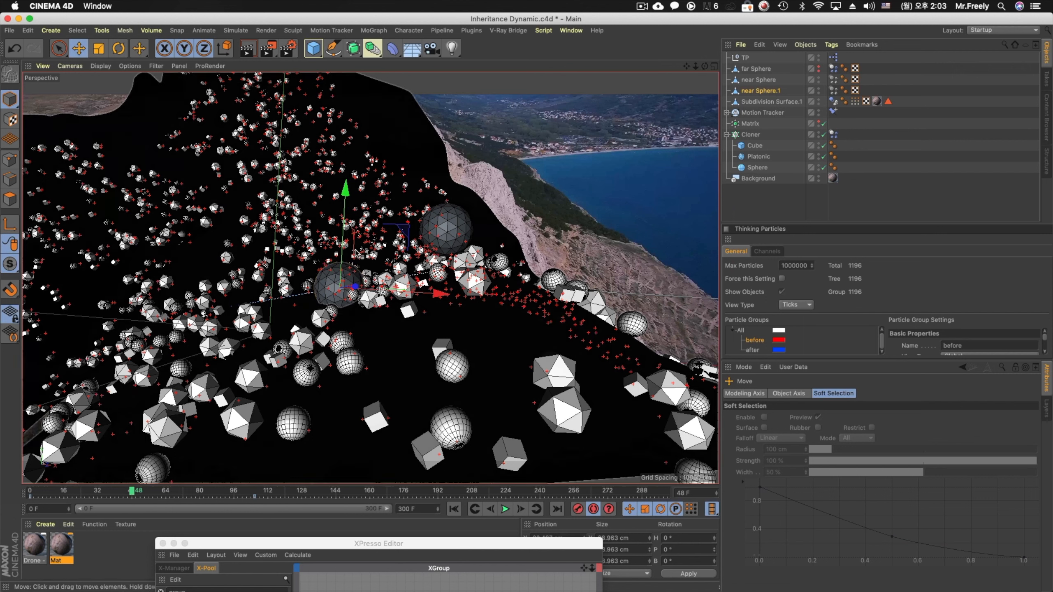
left_click_drag(396, 295, 603, 307)
left_click_drag(672, 321, 578, 316)
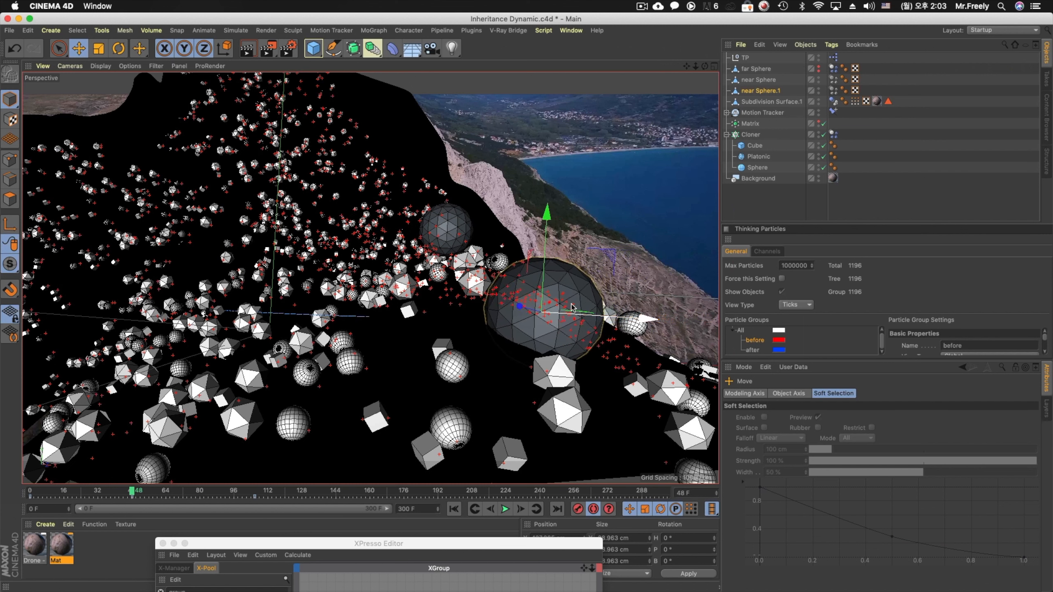
left_click(106, 492)
left_click_drag(98, 493, 96, 492)
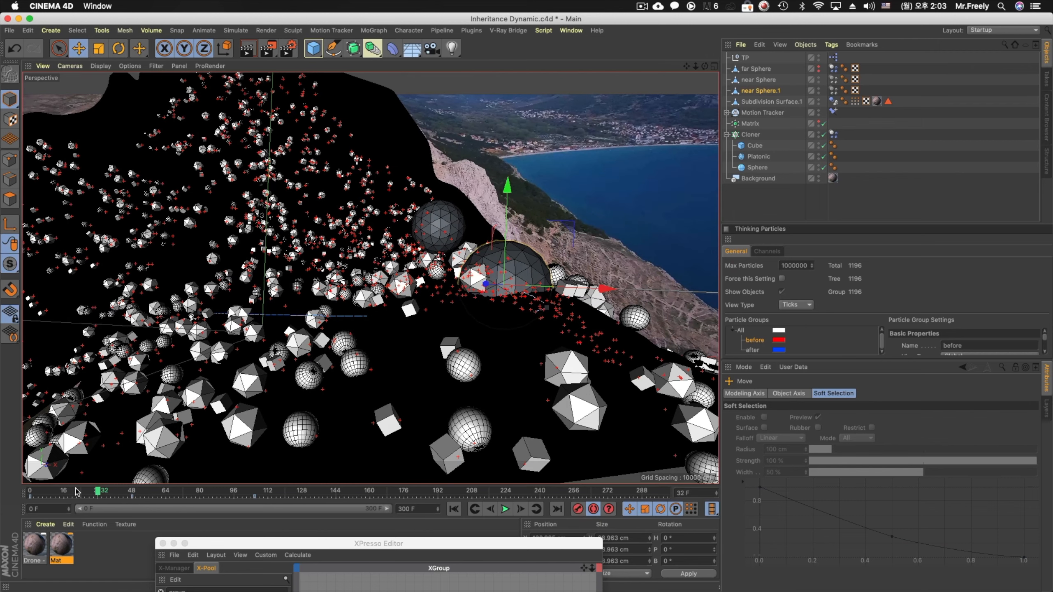
Assign near Sphere.1 as the object of the PDeflector node, keeping its deflector type as Object
left_click_drag(330, 544, 257, 237)
left_click(383, 330)
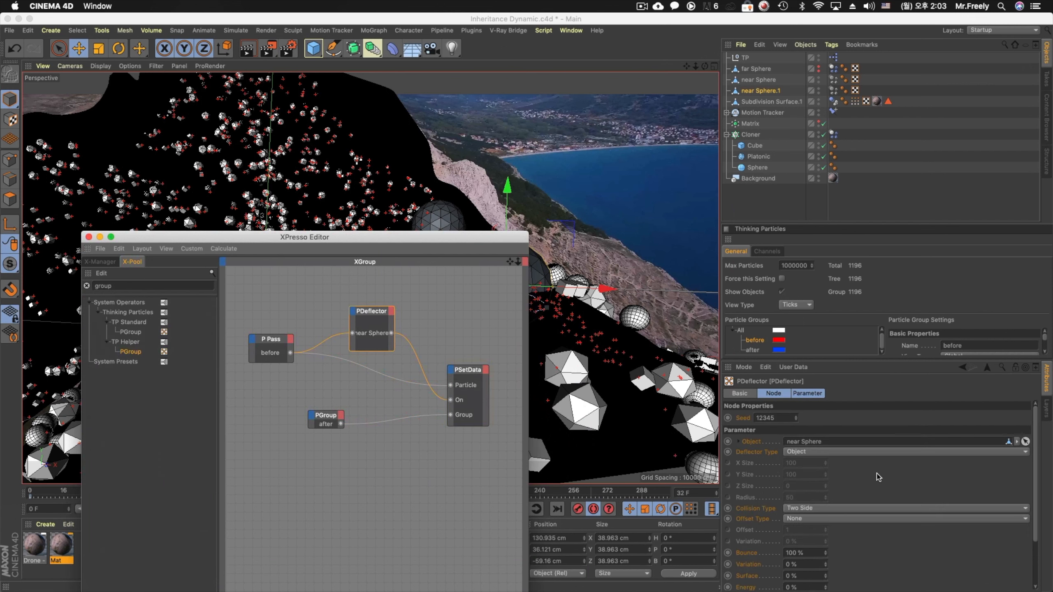
left_click(792, 452)
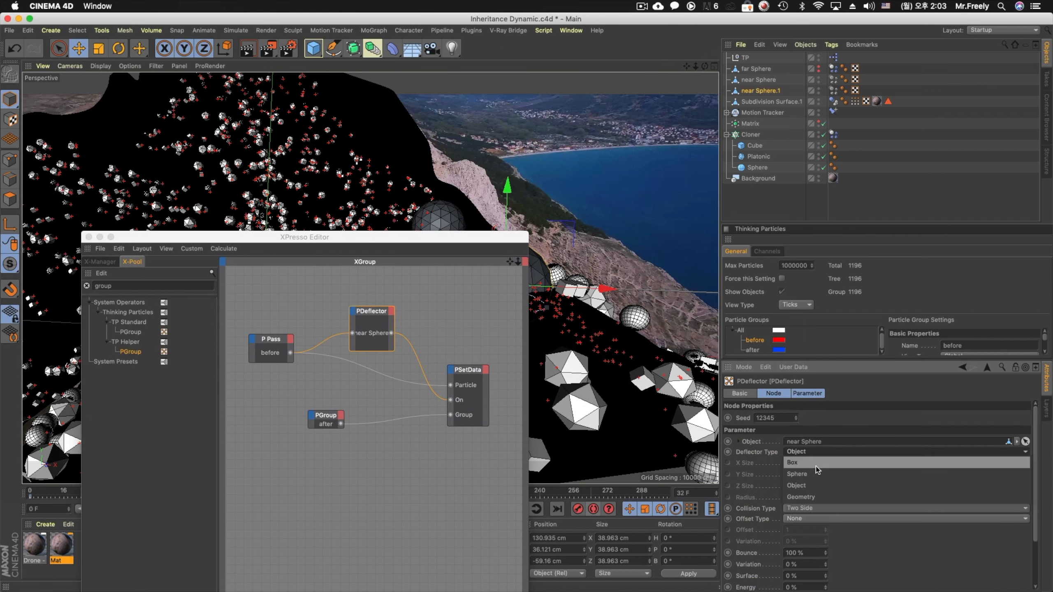
left_click(772, 451)
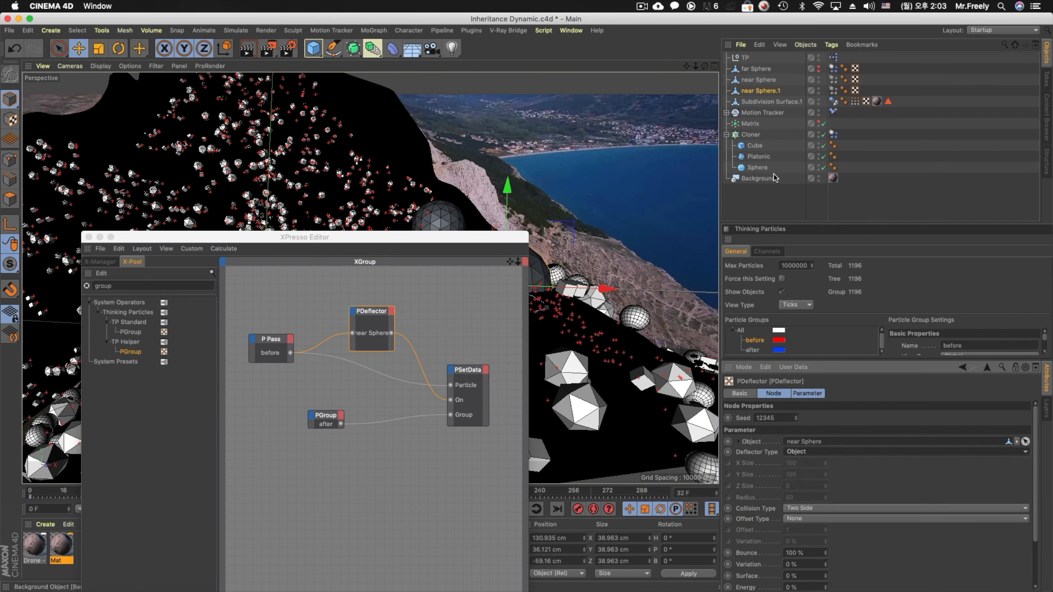
left_click_drag(768, 88, 819, 442)
Play the animation from frame 0 to frame 41, checking how near Sphere.1 affects the particles and clones
left_click_drag(305, 237, 304, 524)
left_click(454, 510)
left_click(505, 509)
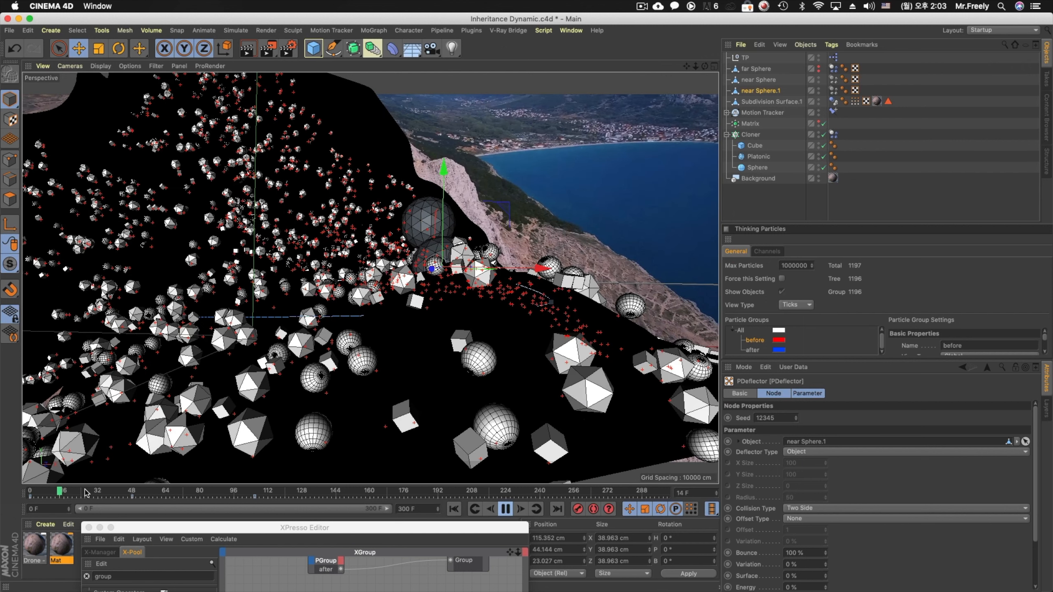
left_click(86, 492)
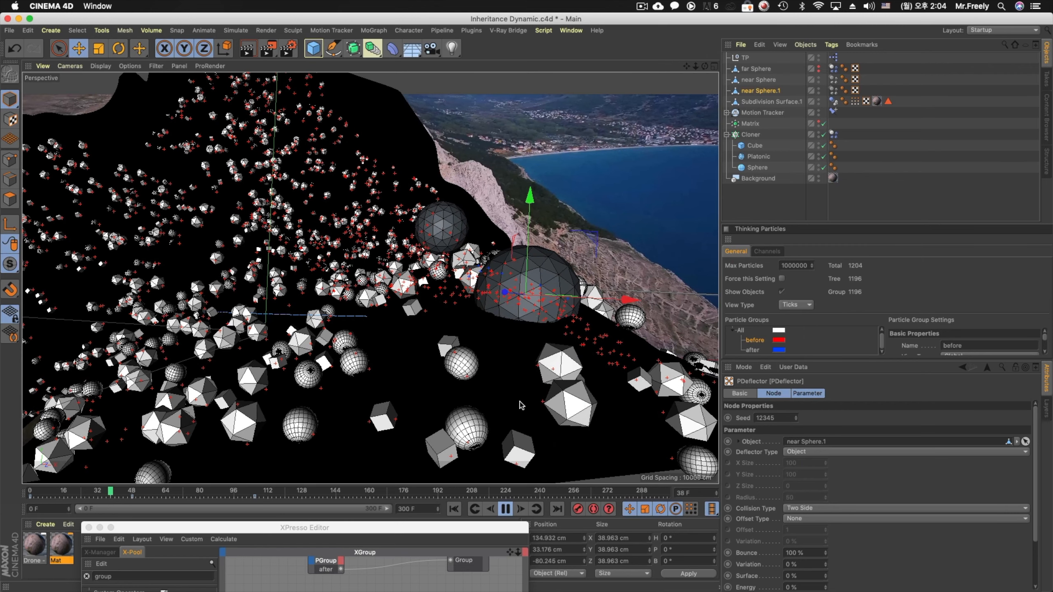
left_click(504, 508)
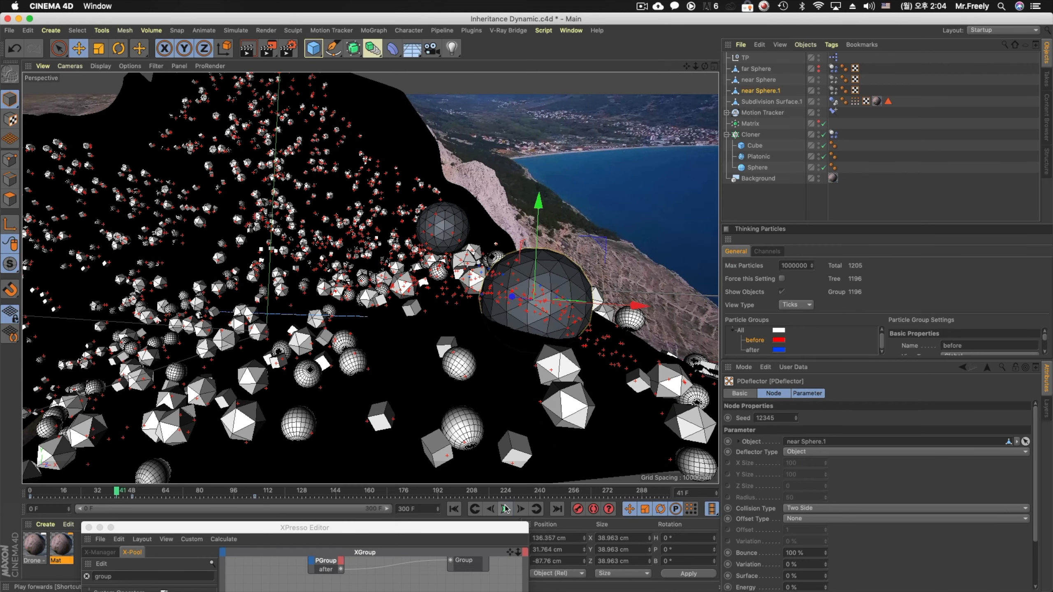
Delete near Sphere.1 and select near Sphere, keeping the XPresso editor clear of the viewport
left_click_drag(443, 528, 456, 326)
left_click_drag(443, 460, 440, 524)
left_click_drag(426, 322, 426, 186)
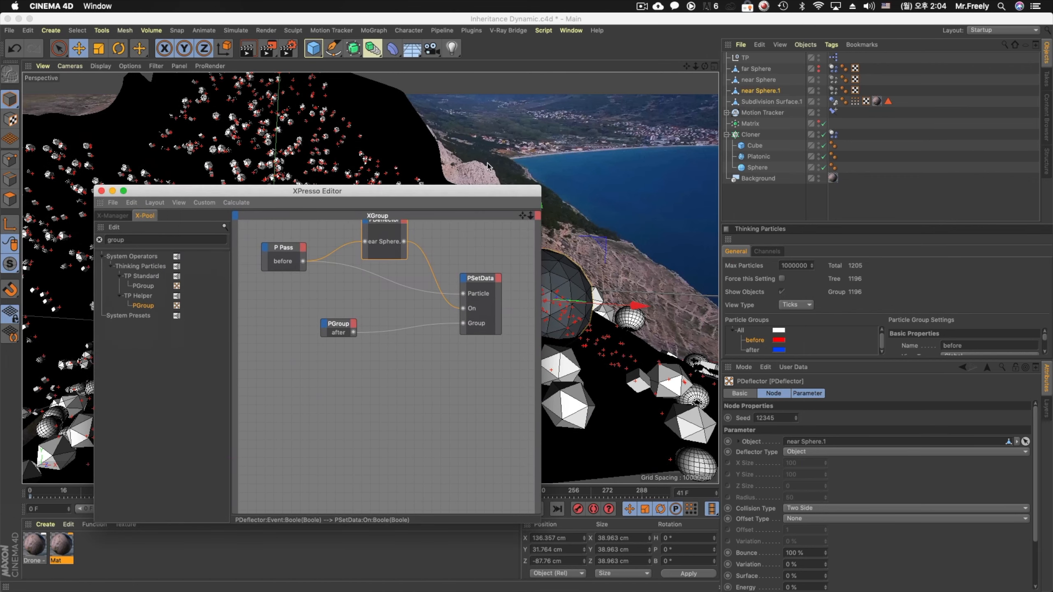
left_click(761, 91)
key("Delete")
left_click(757, 80)
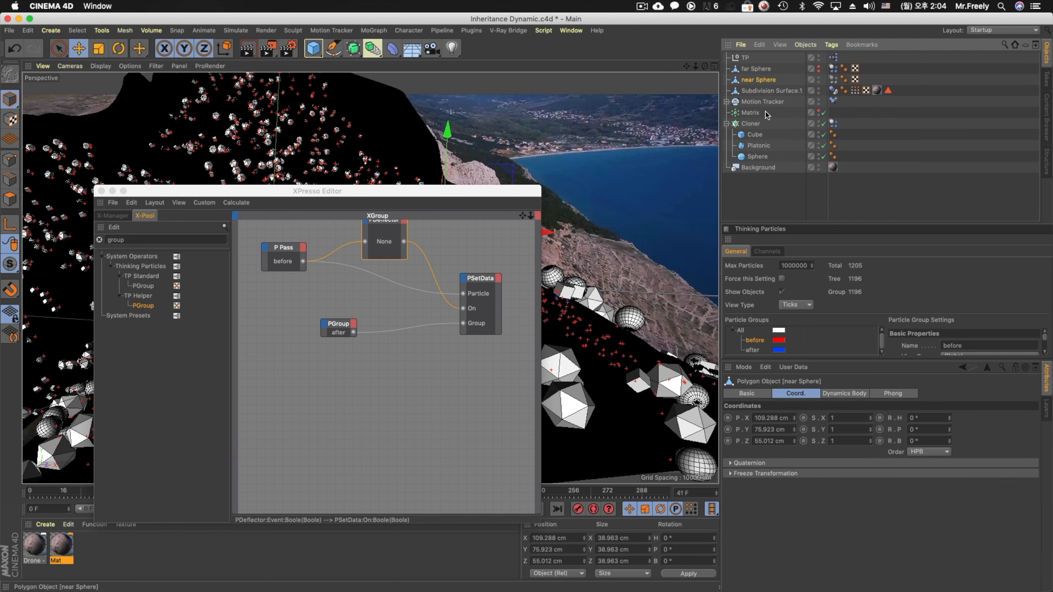
left_click_drag(482, 192, 473, 403)
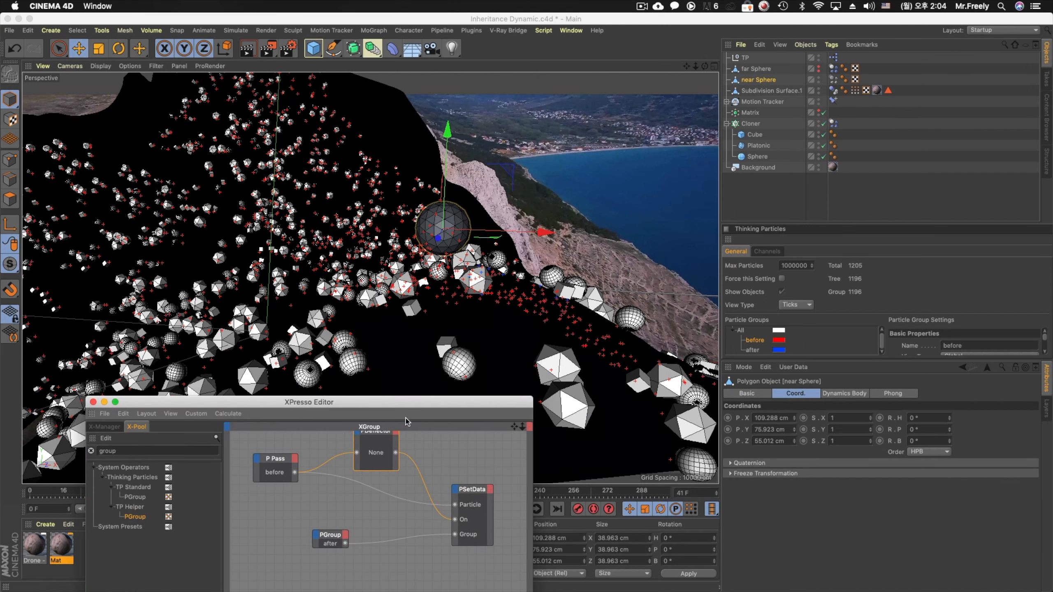
left_click_drag(412, 396, 405, 505)
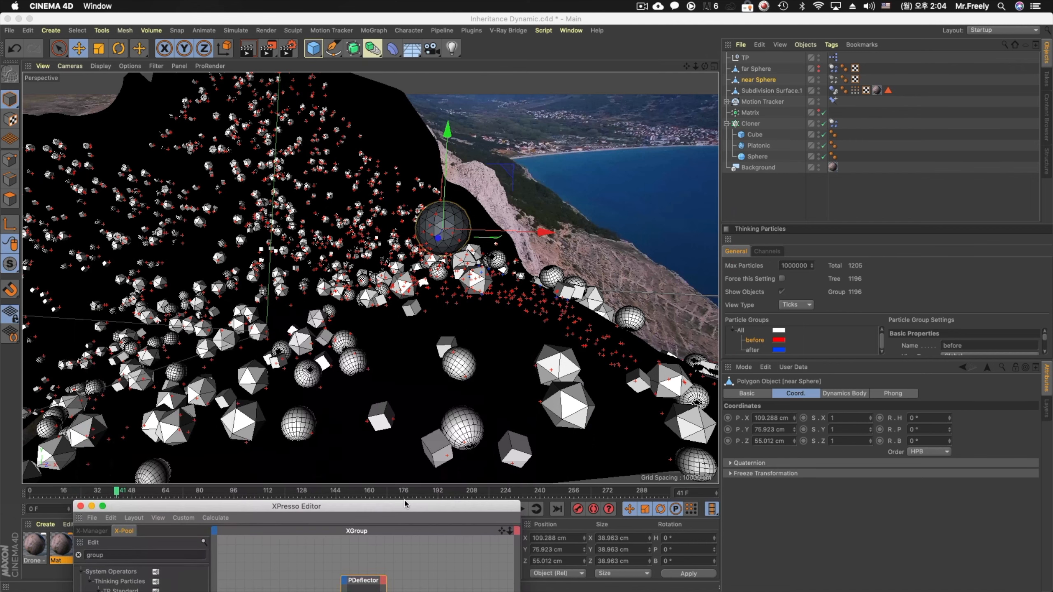
Enable near Sphere's Dynamics Body tag, set Dynamic to On, and rewind the animation to frame 0
left_click(754, 80)
left_click(834, 79)
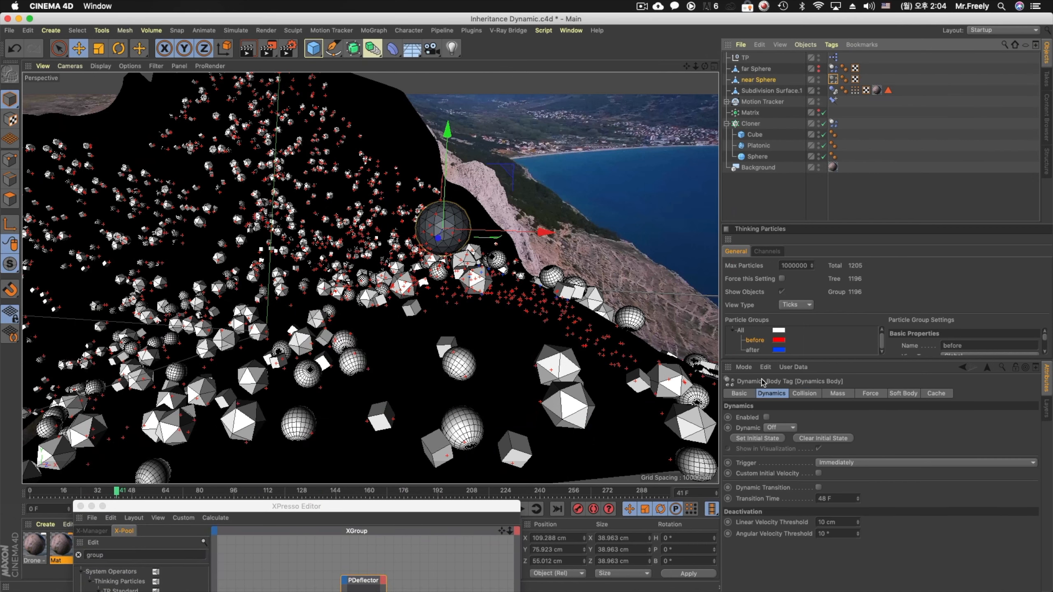
left_click(767, 416)
left_click(780, 427)
left_click(779, 449)
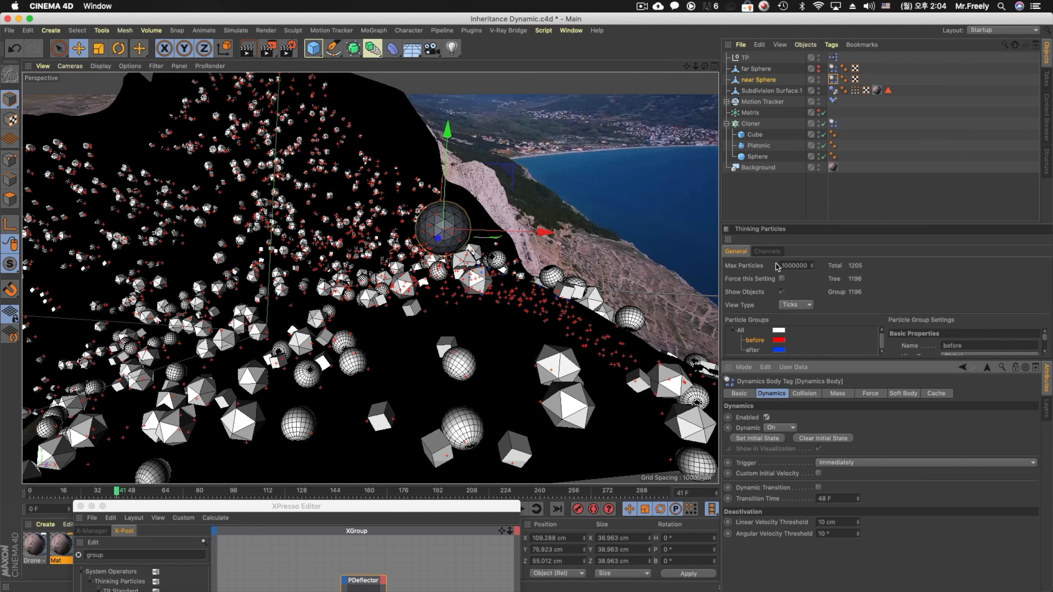
left_click_drag(365, 506, 365, 531)
left_click(454, 509)
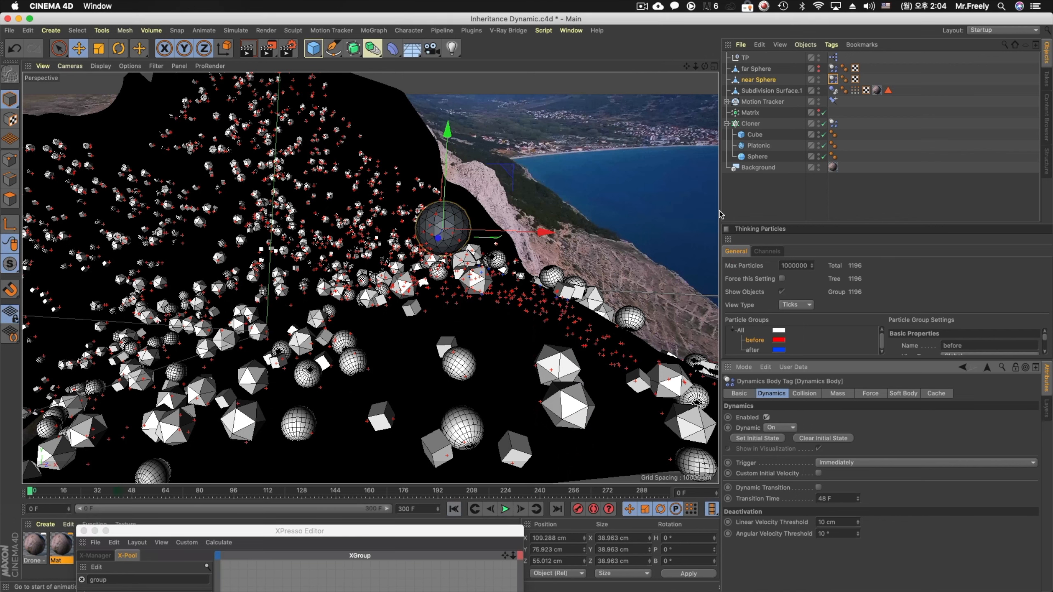
Move the Matrix object to Y 16 cm and Z 76 cm, and play the animation to frame 28
left_click(776, 112)
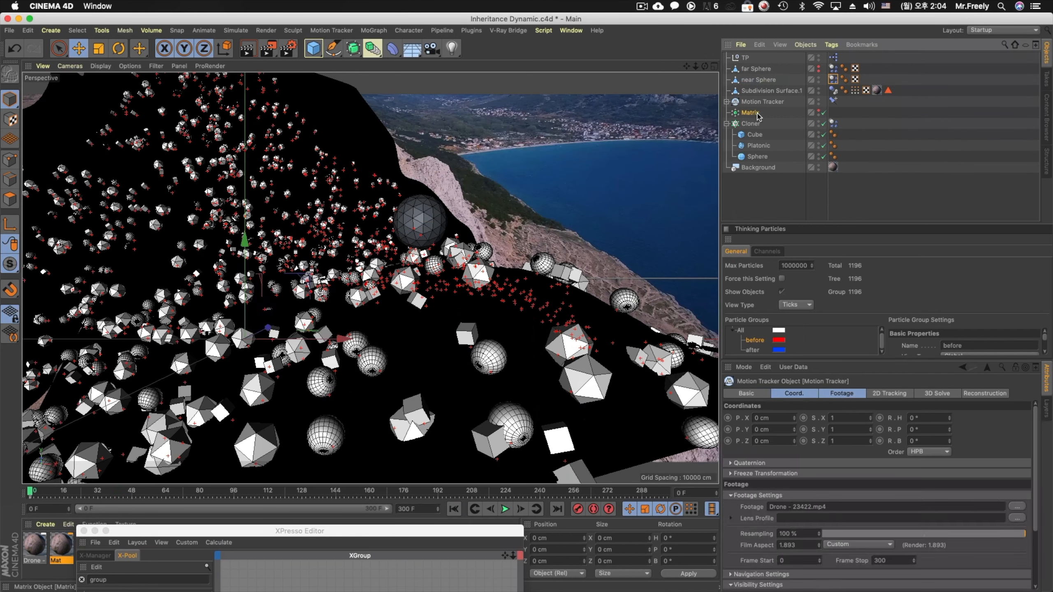
left_click(821, 112)
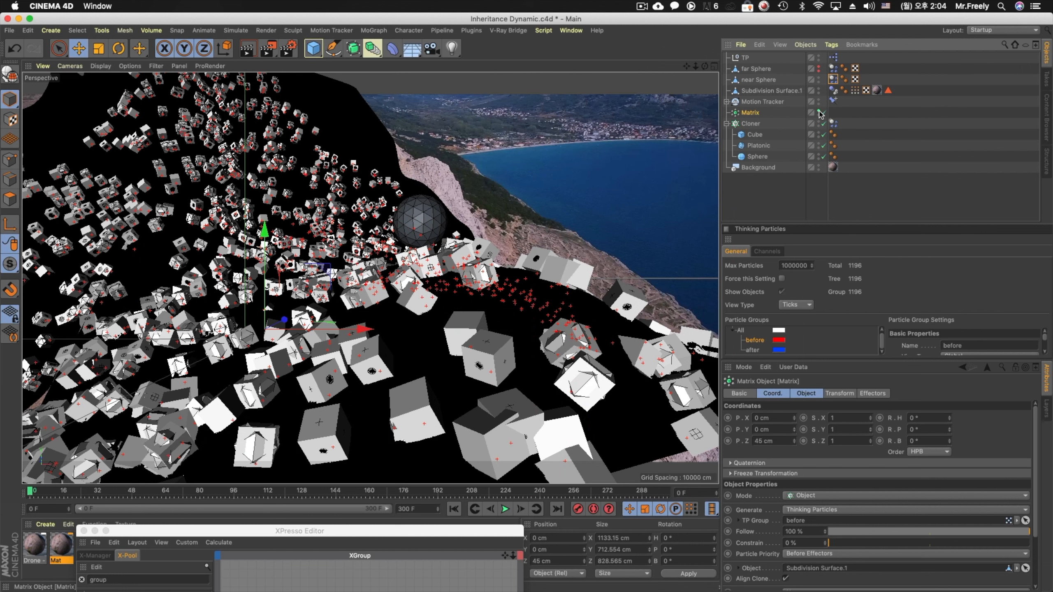
left_click(820, 111)
mouse_move(791, 441)
left_mouse_down()
mouse_move(794, 420)
mouse_move(794, 433)
left_mouse_up()
left_click(504, 509)
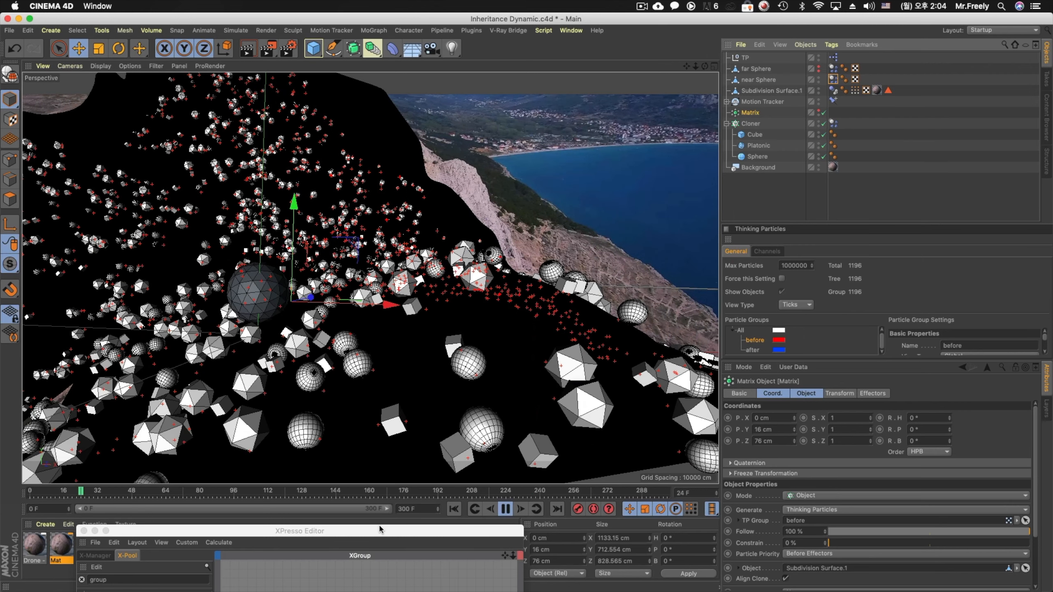
left_click(505, 509)
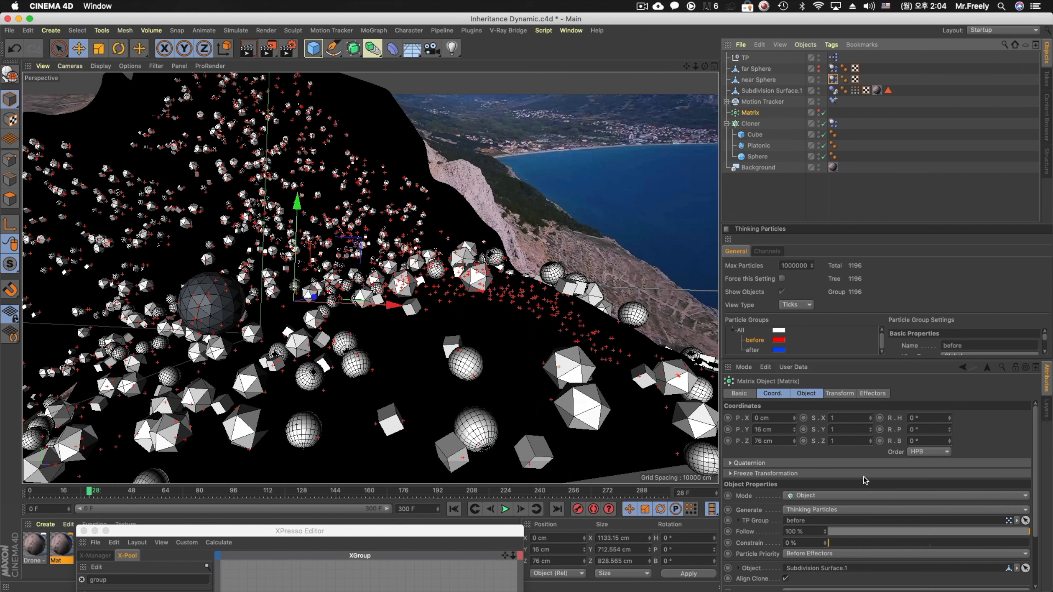
Set the Matrix object's count to 3000 and play the animation from frame 0 to frame 20
left_click(768, 252)
scroll(755, 527, "down", 5)
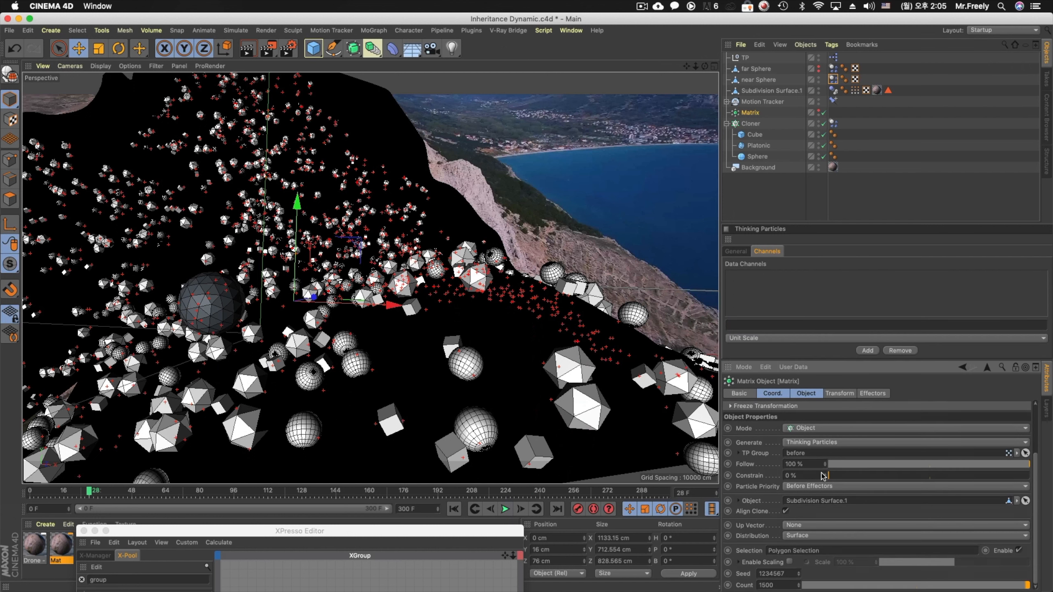
double_click(783, 580)
type("5")
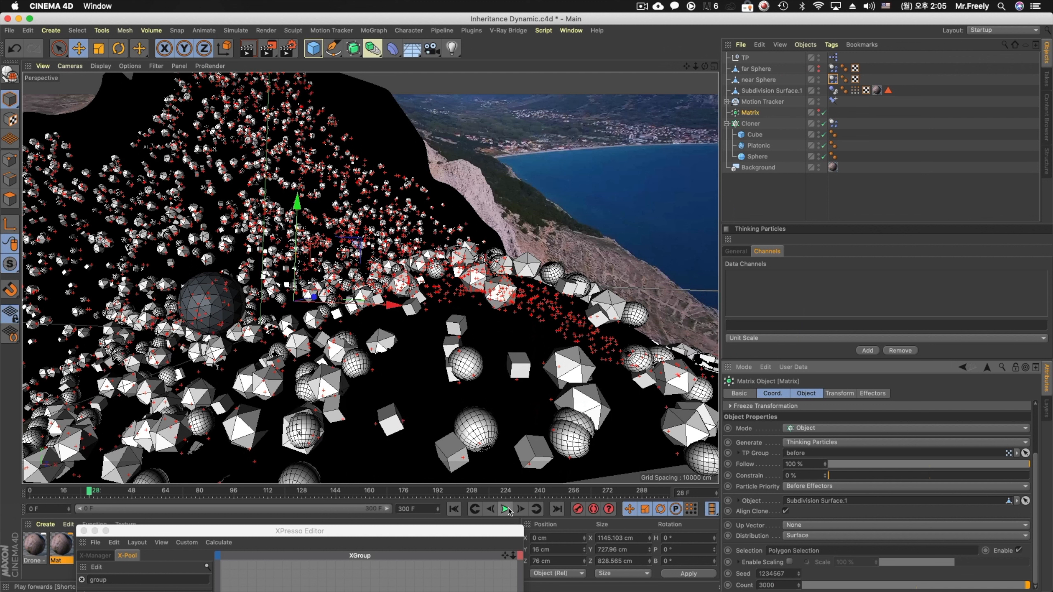
left_click(454, 509)
left_click(506, 510)
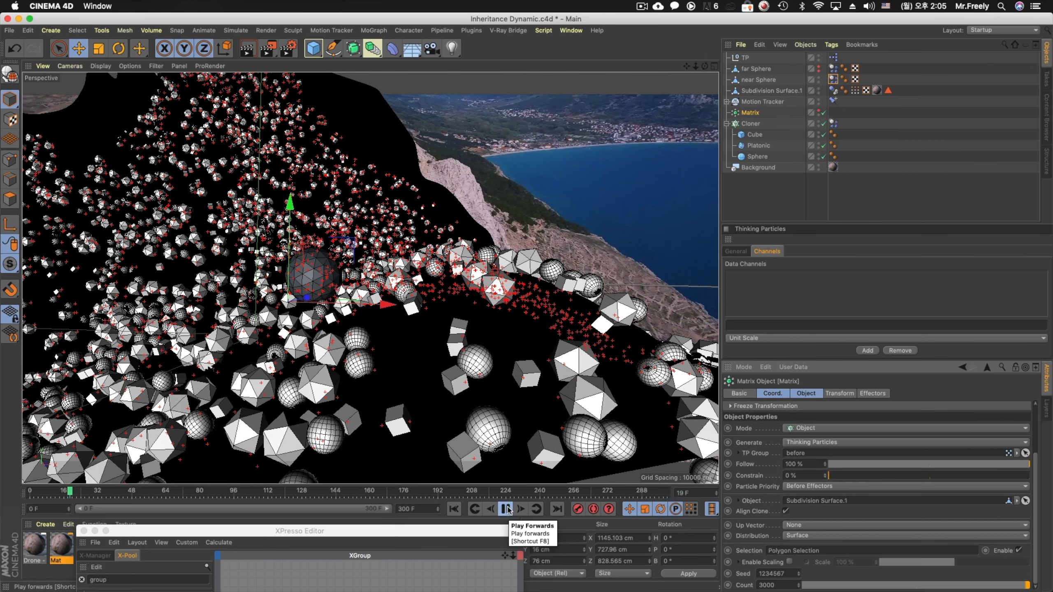
left_click(505, 509)
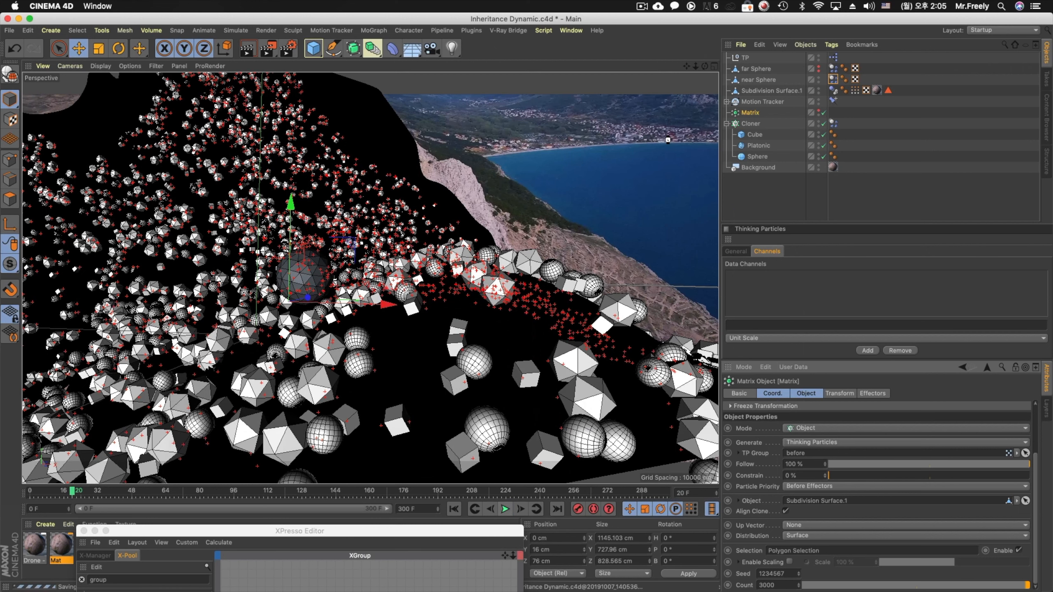
Show all four views and examine near Sphere among the clones on the terrain in the second perspective view
middle_click(624, 152)
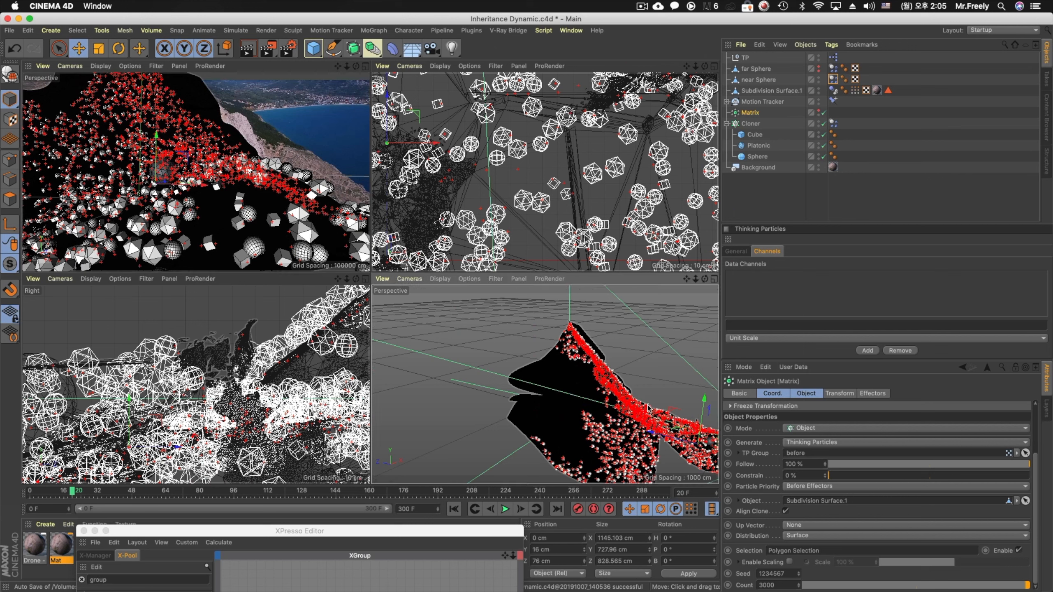
left_click_drag(651, 427, 612, 372, "alt")
scroll(569, 357, "up", 10)
scroll(557, 377, "up", 6)
left_click_drag(541, 375, 515, 324, "alt")
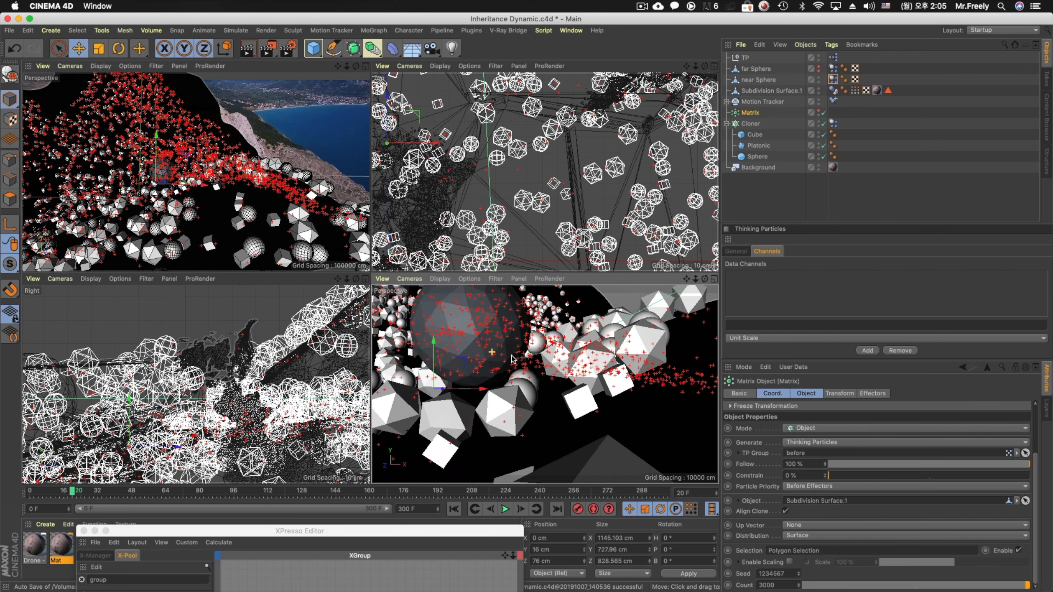
scroll(504, 359, "up", 5)
left_click_drag(512, 375, 508, 366, "alt")
scroll(509, 356, "down", 8)
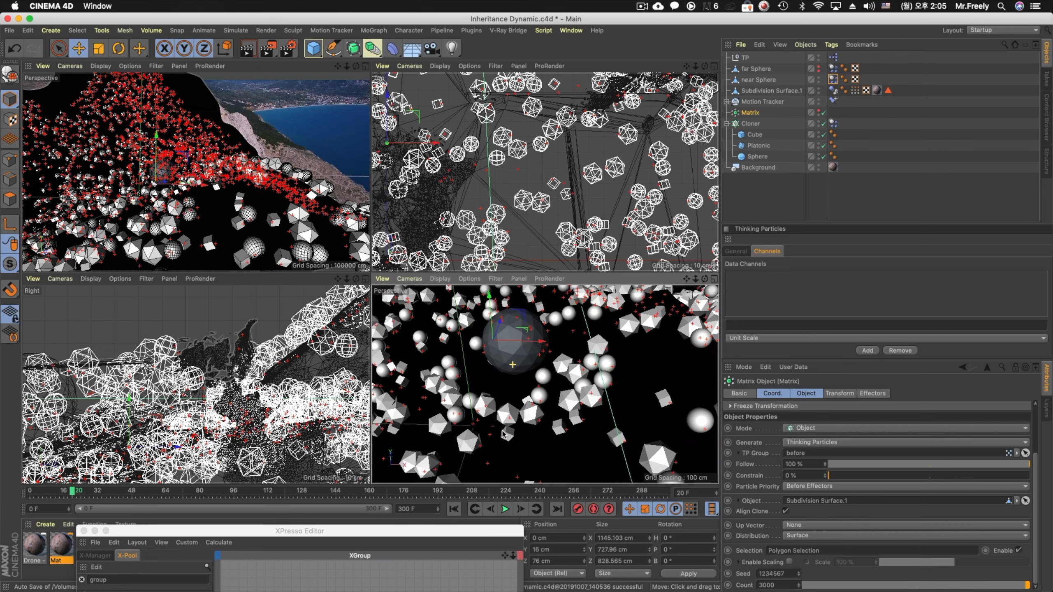
scroll(515, 390, "down", 6)
left_click_drag(507, 377, 532, 357, "alt")
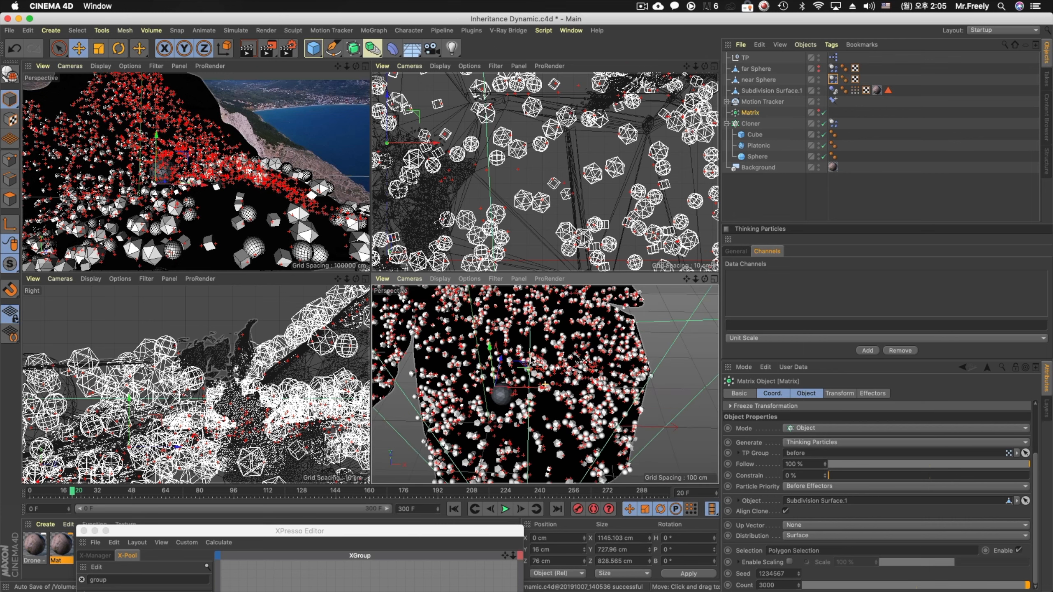
Play the animation from frame 0 to frame 8, examining near Sphere's height above the clones up close
left_click(454, 509)
scroll(609, 369, "up", 8)
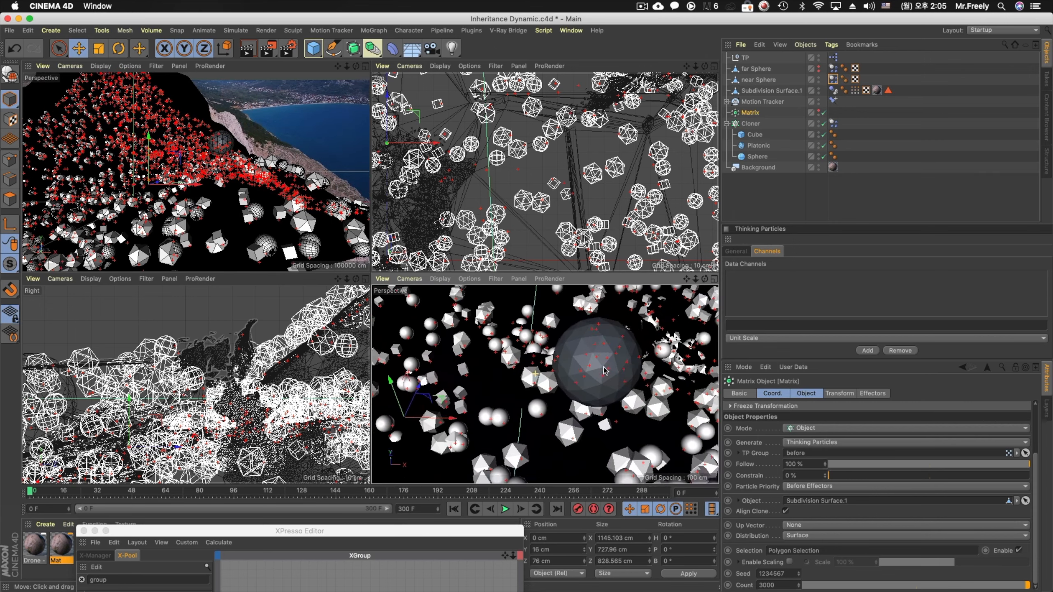
left_click_drag(610, 370, 627, 392, "alt")
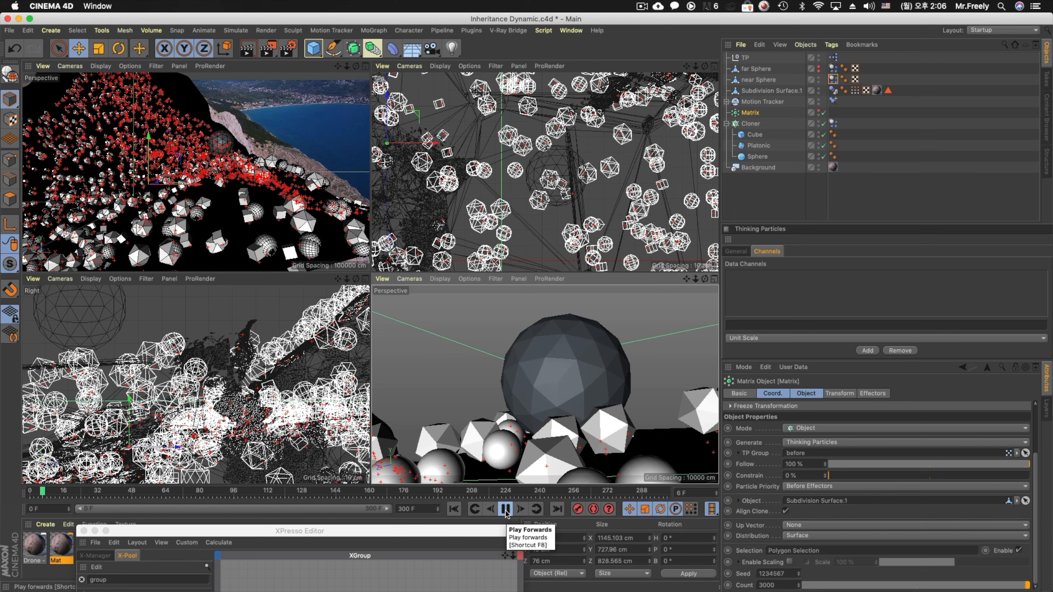
left_click(505, 512)
left_click_drag(517, 425, 528, 479, "alt")
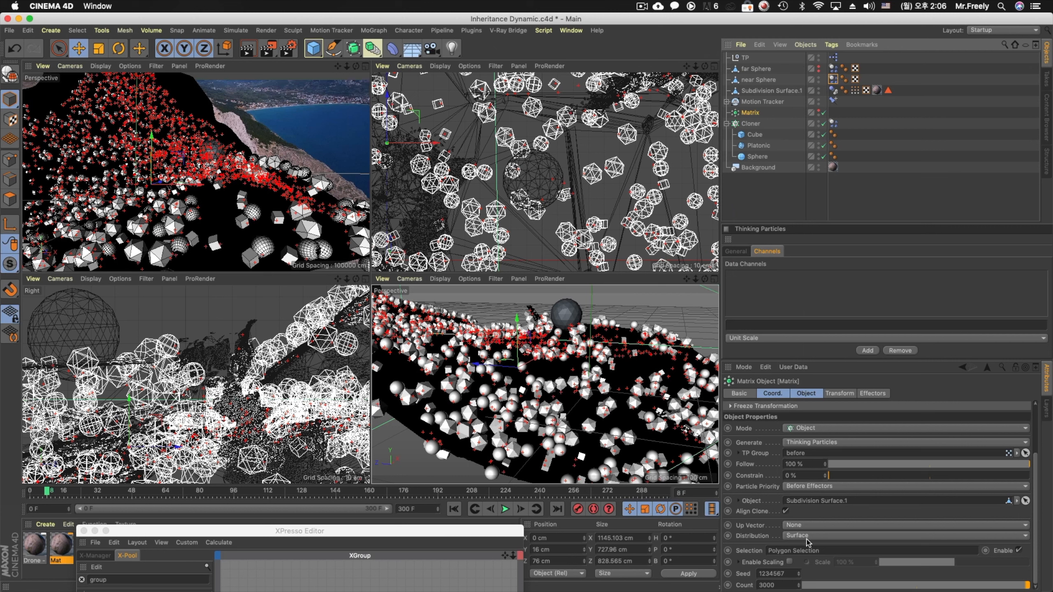
Review the settings of the Cloner, the Matrix and the Subdivision Surface.1 terrain
left_click(749, 127)
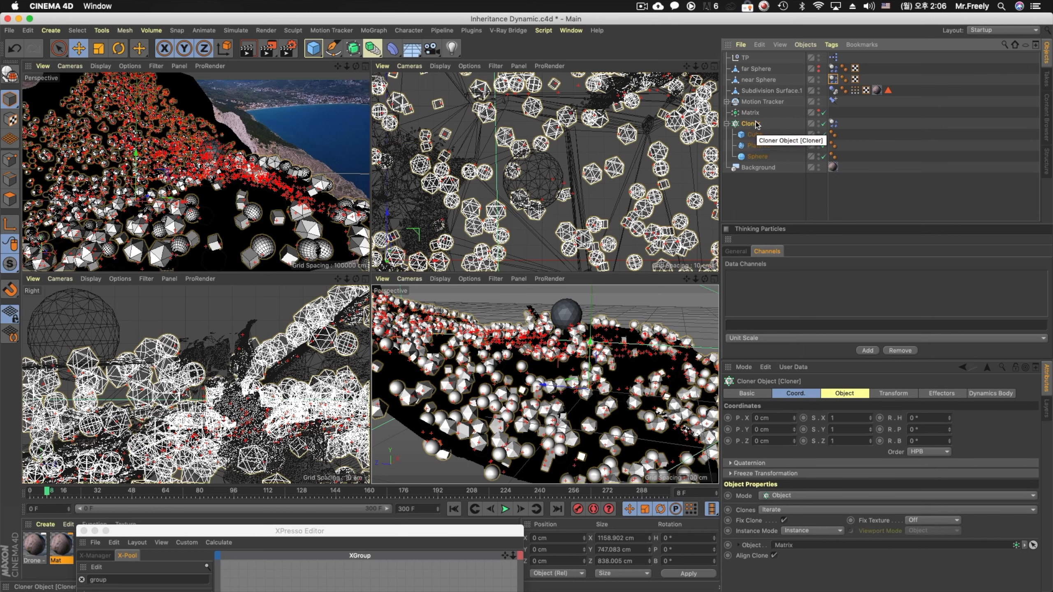
left_click(767, 112)
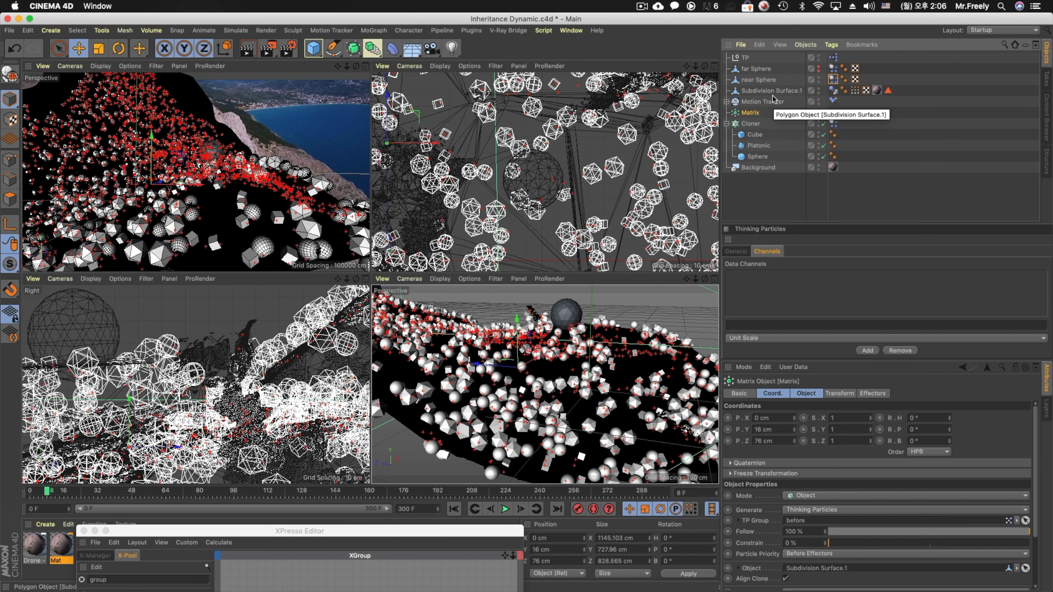
left_click(772, 94)
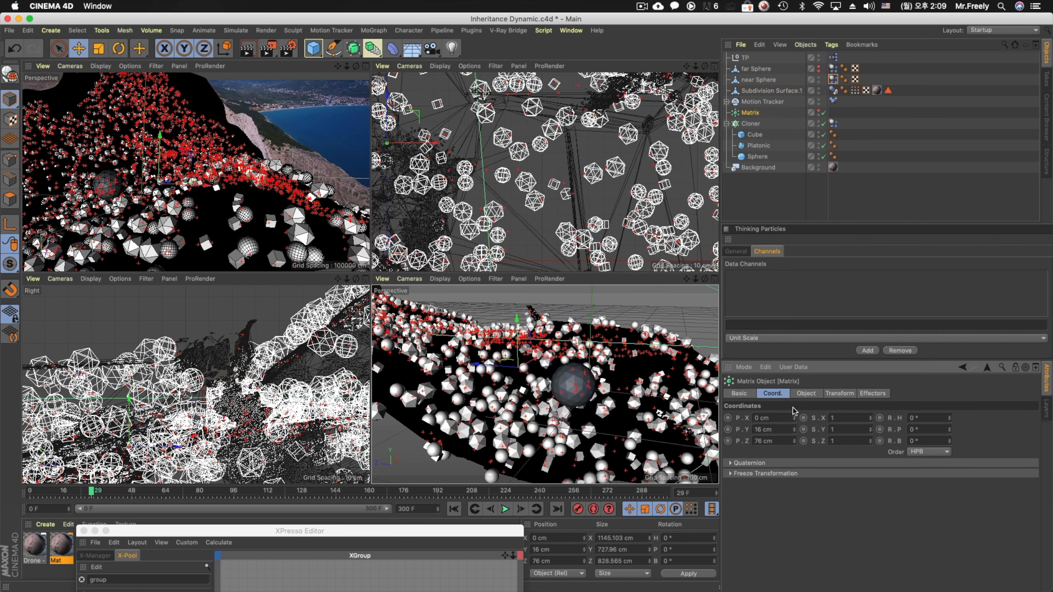
Reset the Matrix object's Y and Z position coordinates to 0 cm
left_click(778, 442)
type("100")
left_click(776, 441)
type("00")
double_click(775, 431)
type("0")
Set the Matrix's transform Z position to 10 cm and play the animation from frame 0
left_click(844, 394)
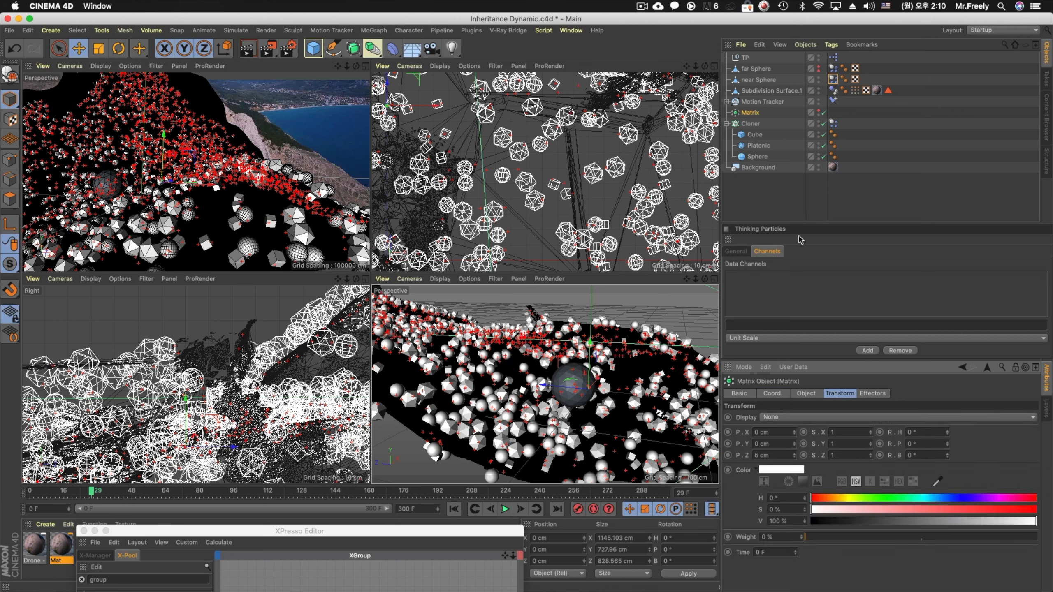
left_click_drag(770, 455, 665, 433)
type("10")
key("Return")
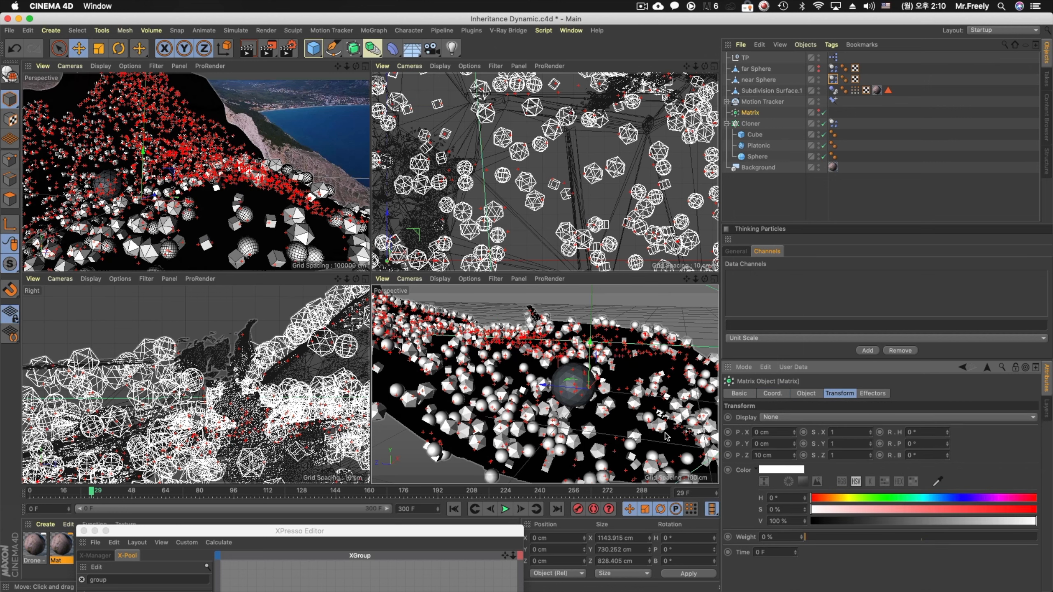
left_click(454, 509)
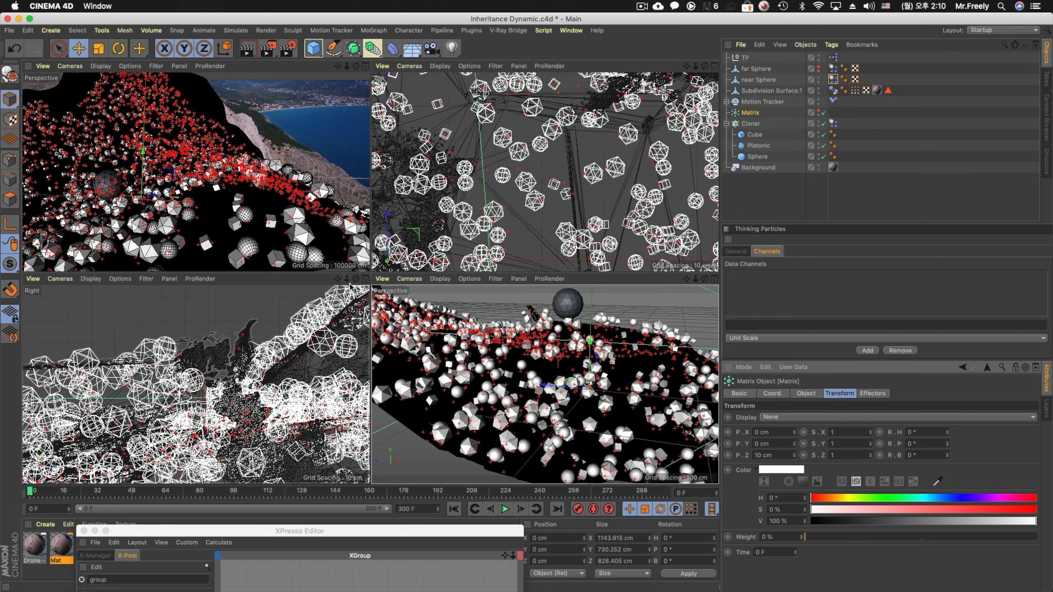
left_click(505, 510)
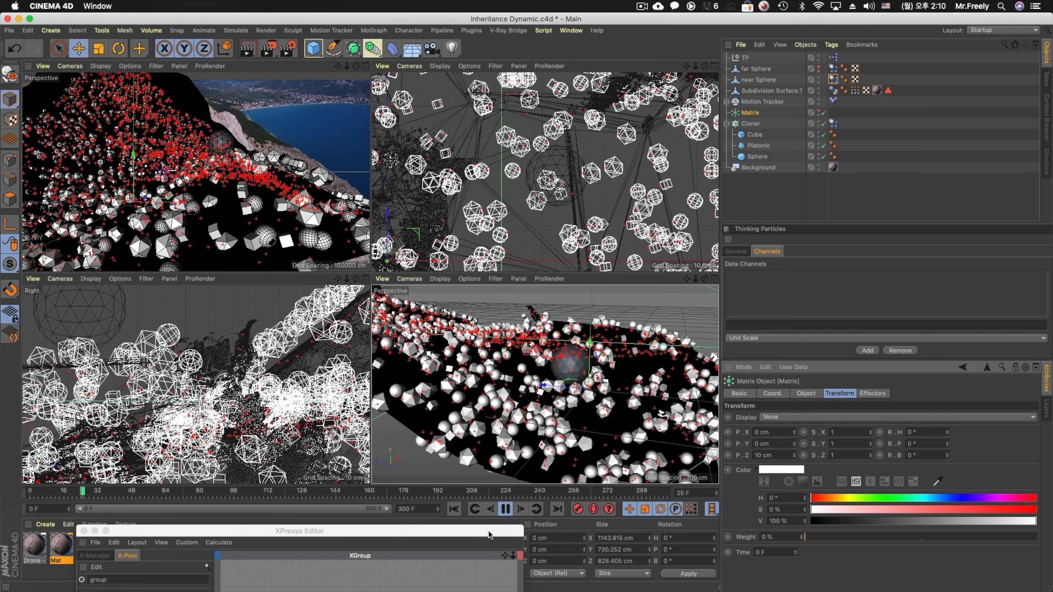
Assign near Sphere as the collision object of the PDeflector node in the XPresso graph
left_click_drag(488, 533, 562, 192)
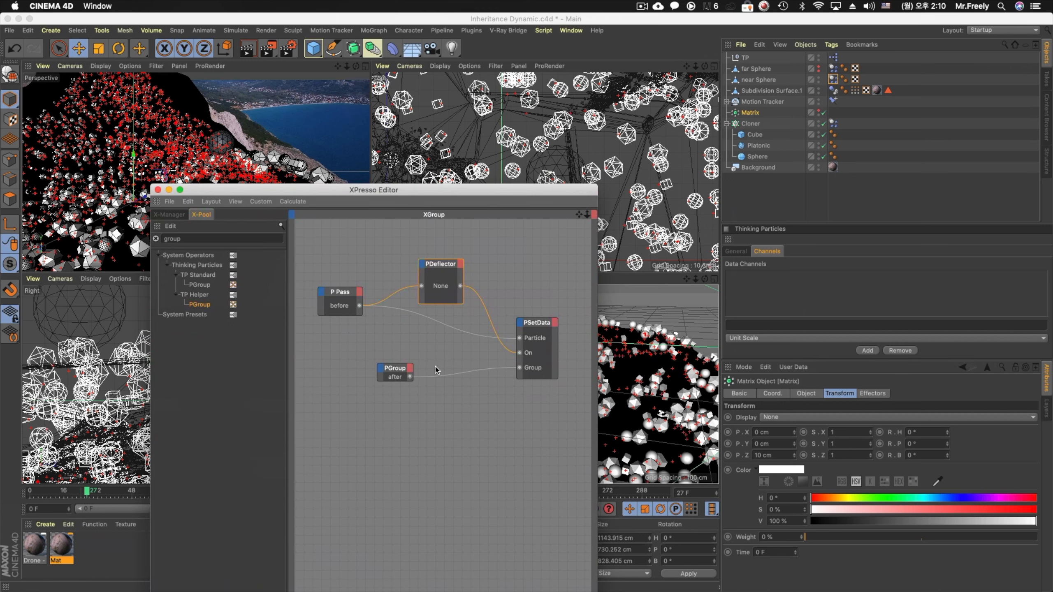
left_click(448, 274)
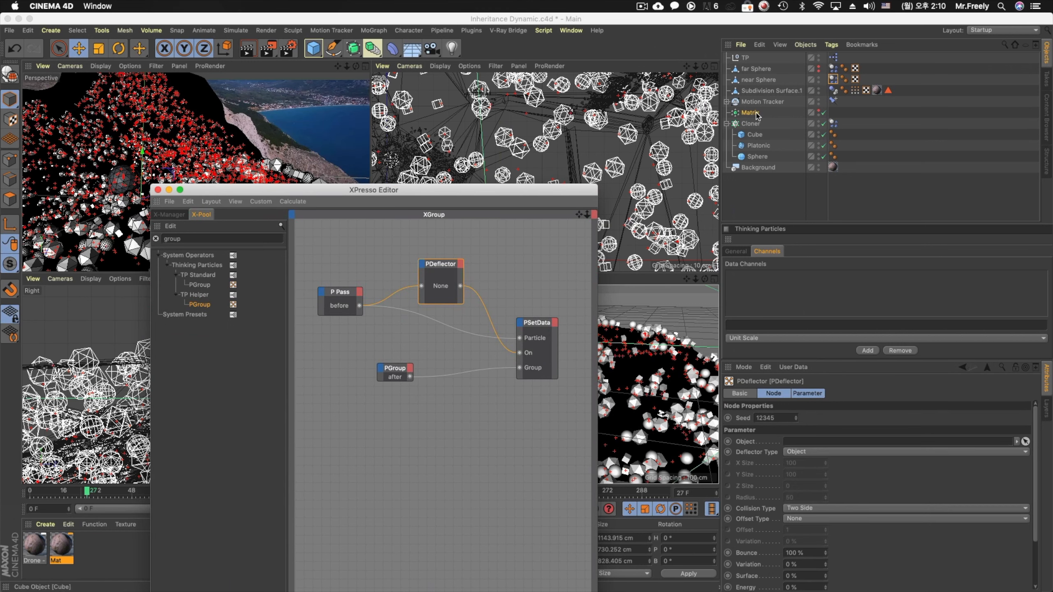
left_click(755, 80)
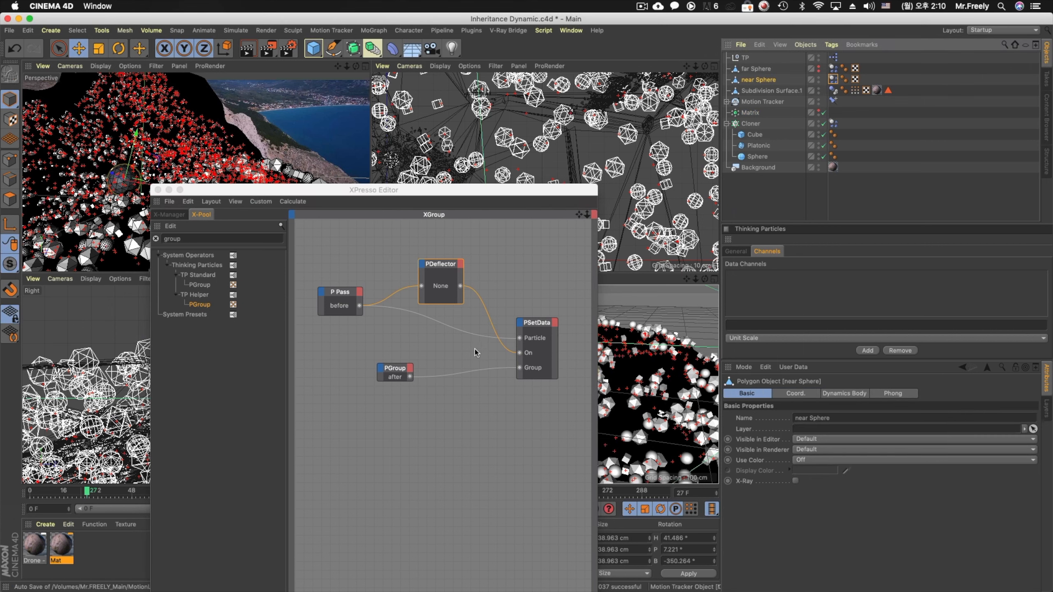
left_click(441, 287)
left_click_drag(758, 79, 800, 442)
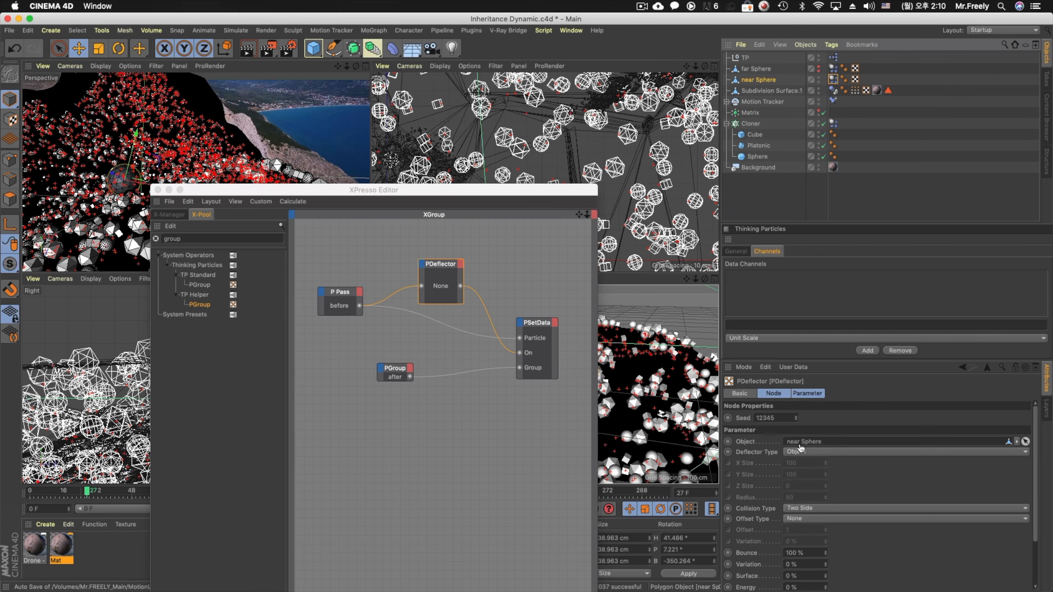
left_click_drag(493, 190, 496, 555)
Play the animation from frame 0 to frame 24 and examine up close how near Sphere meets the clones
left_click(454, 509)
left_click(505, 509)
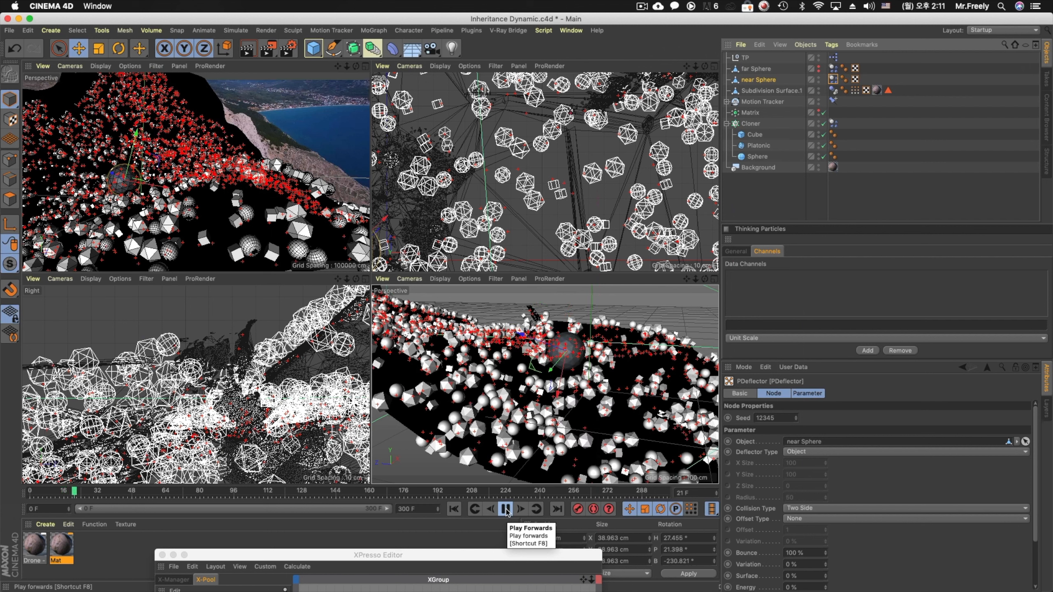
left_click(506, 510)
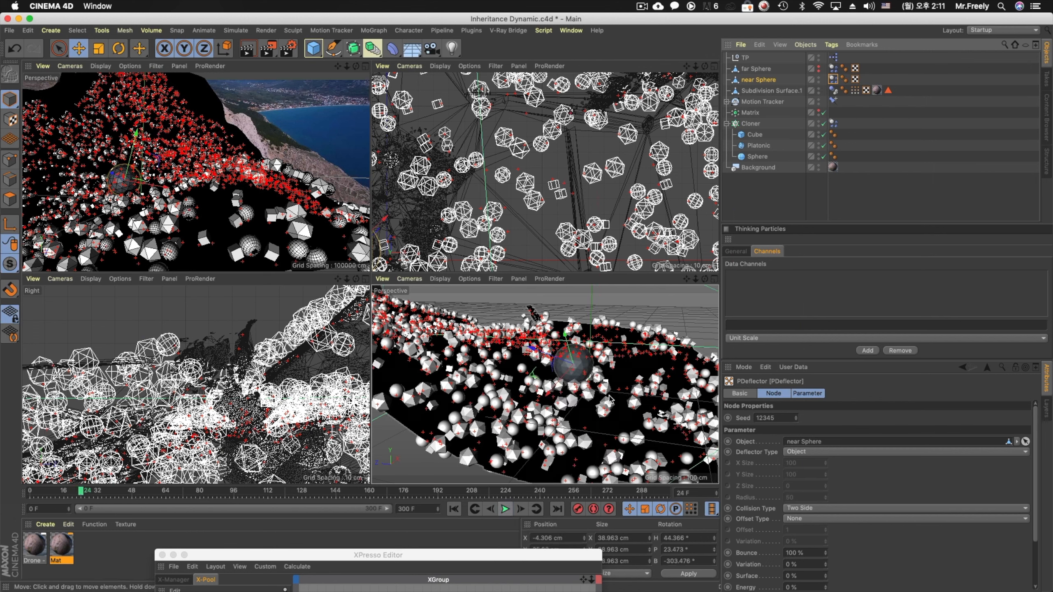
left_click_drag(547, 406, 505, 506, "alt")
right_click_drag(585, 386, 655, 385, "alt")
middle_click_drag(654, 386, 545, 383, "alt")
right_click_drag(545, 384, 529, 346, "alt")
left_click_drag(529, 345, 596, 342, "alt")
scroll(596, 344, "down", 5)
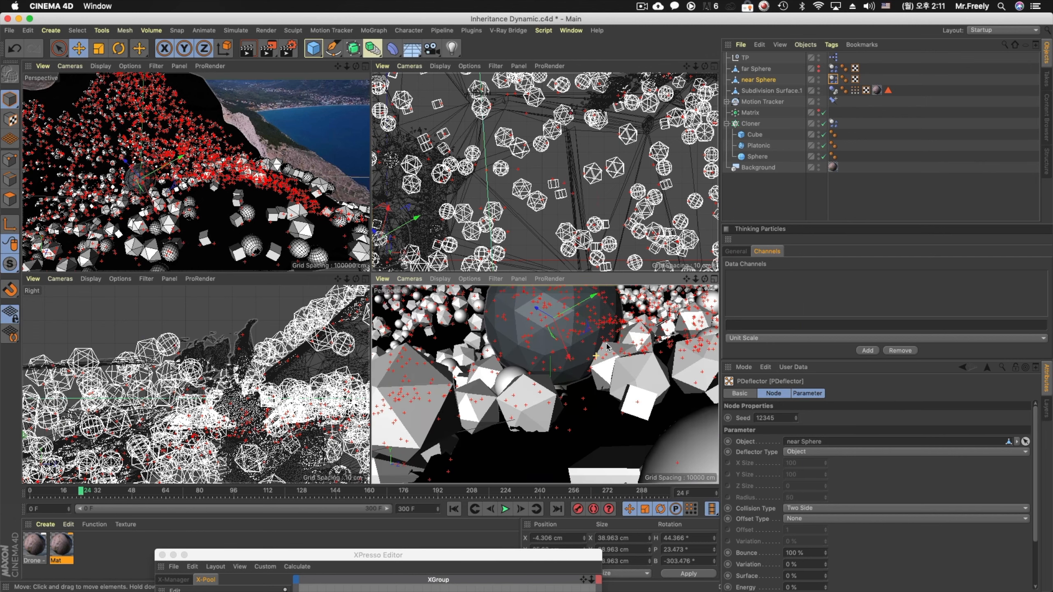
Set the collision shape of near Sphere's Dynamics Body to Automatic and play the animation from frame 0 to frame 25
left_click(833, 90)
left_click(804, 394)
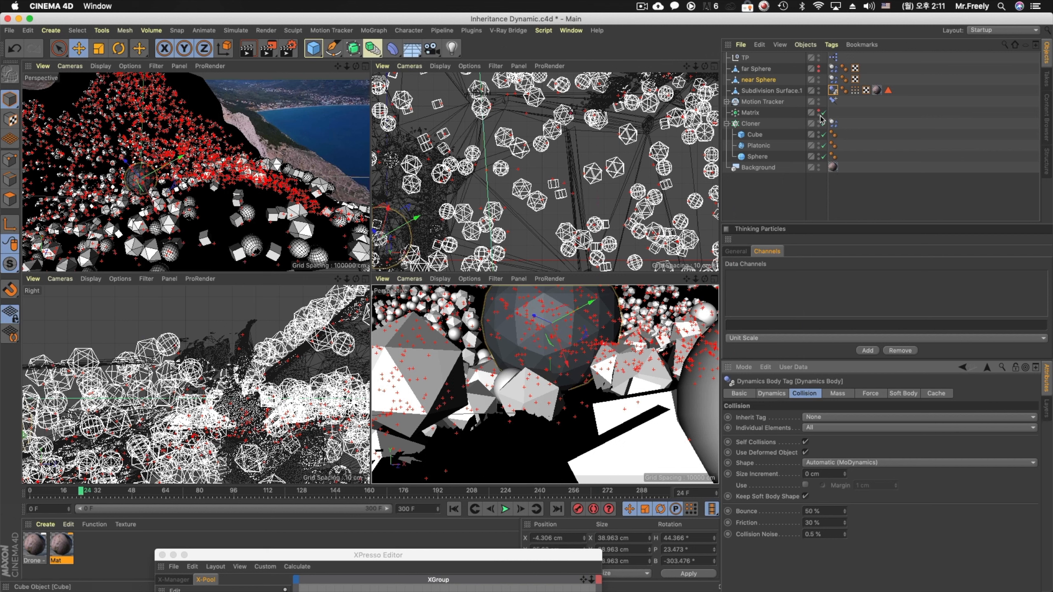
left_click(831, 80)
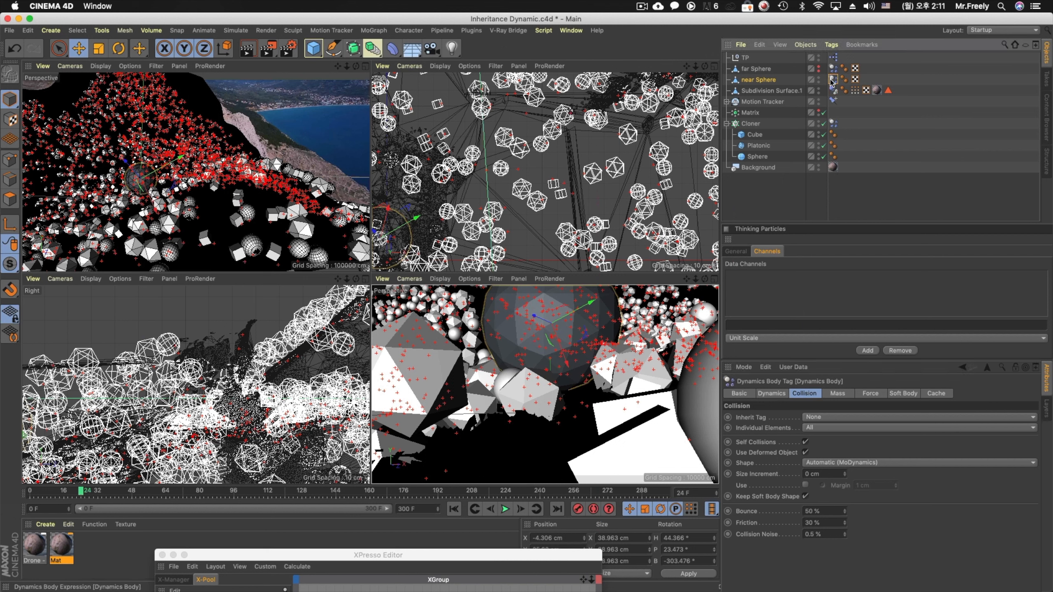
left_click(825, 463)
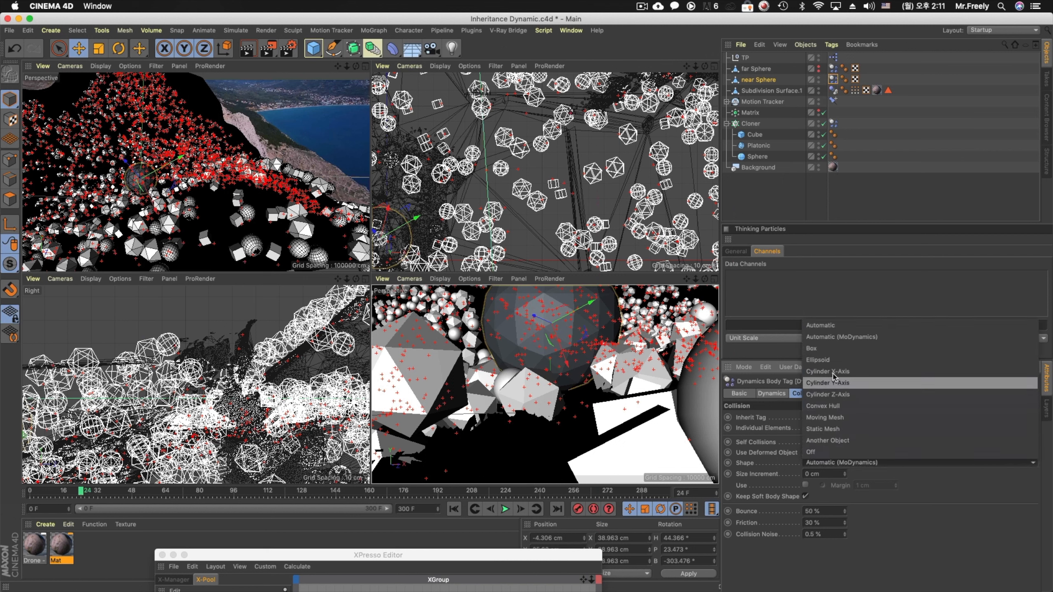
left_click(834, 327)
left_click(454, 509)
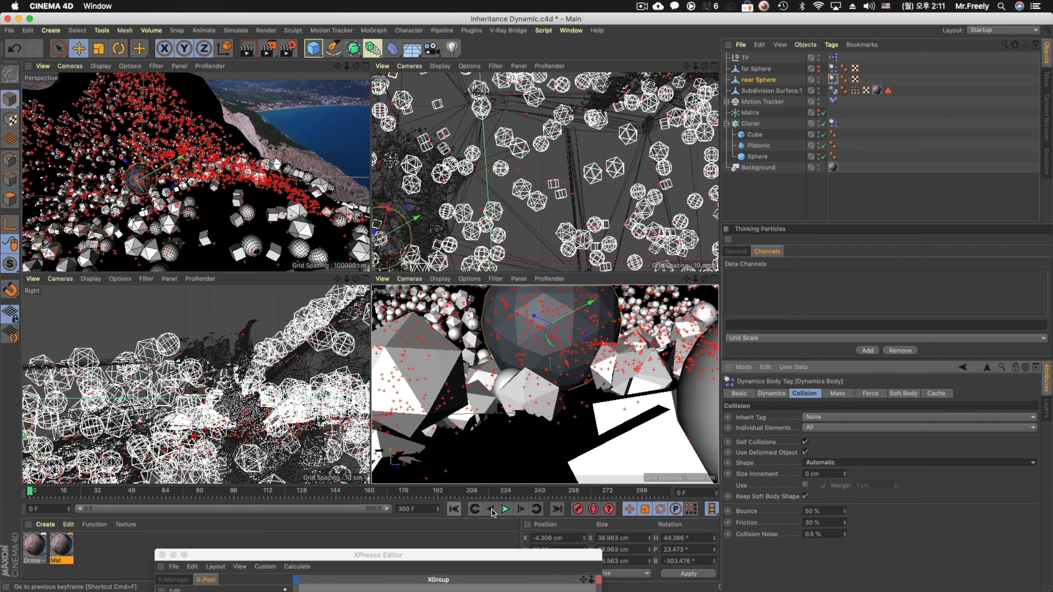
left_click(506, 509)
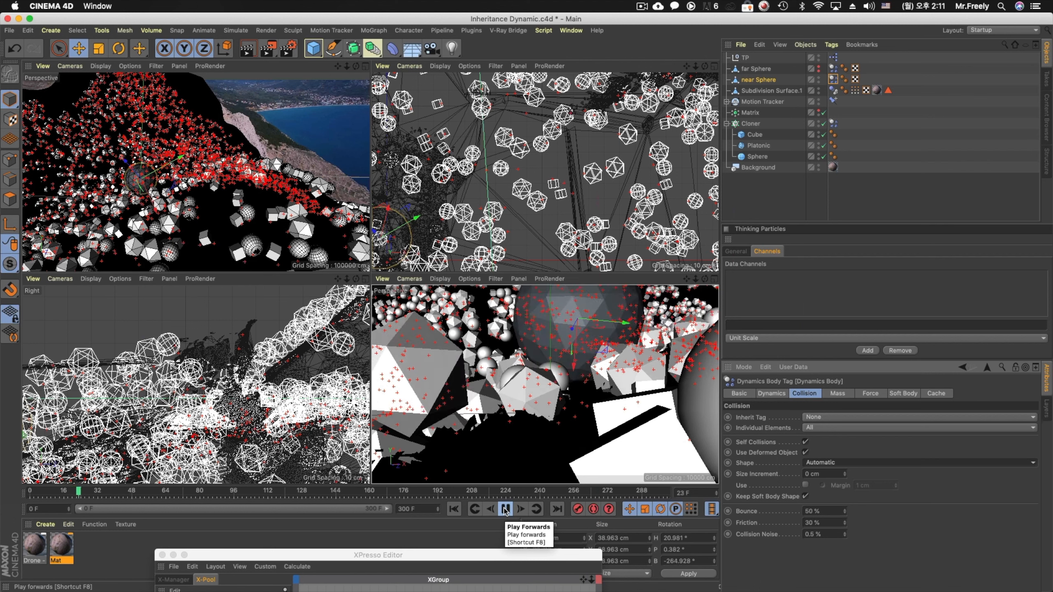
left_click(505, 510)
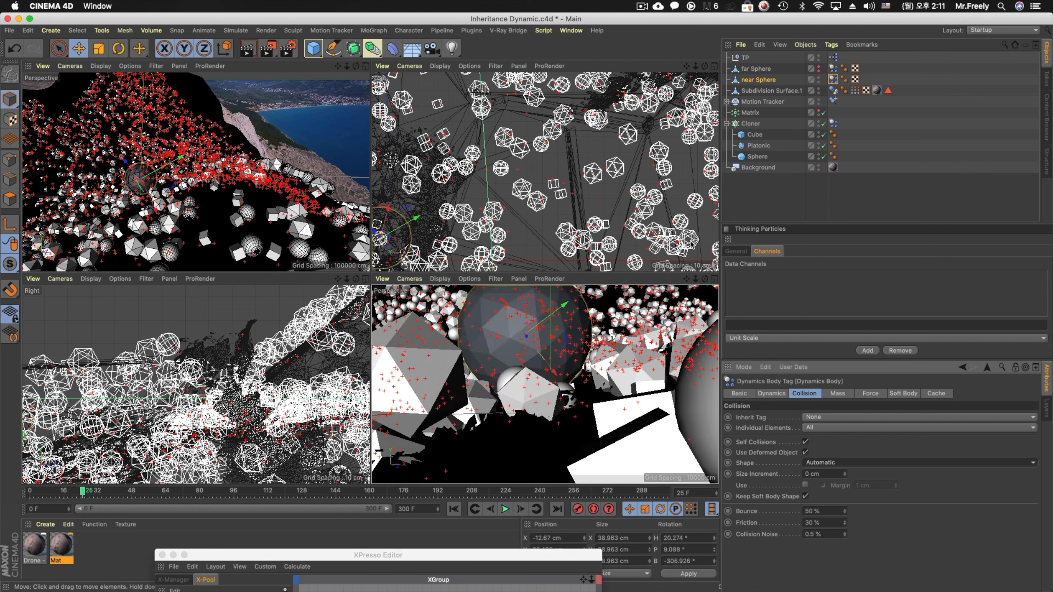
Set the Matrix's transform Z position to 20 cm and play the animation from frame 0
left_click(750, 112)
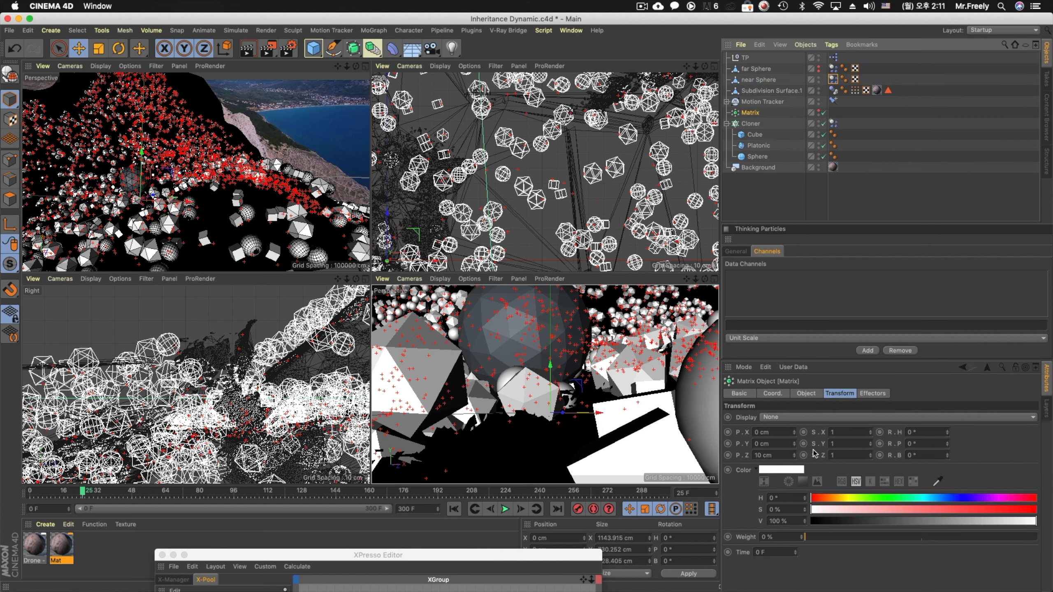
double_click(776, 455)
type("2")
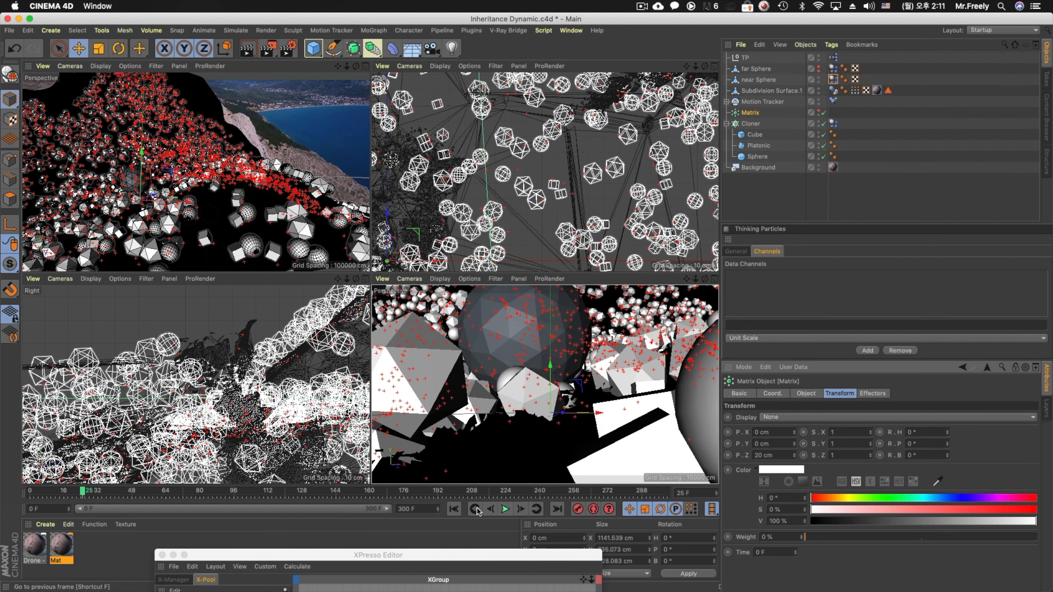
left_click(454, 509)
left_click(505, 509)
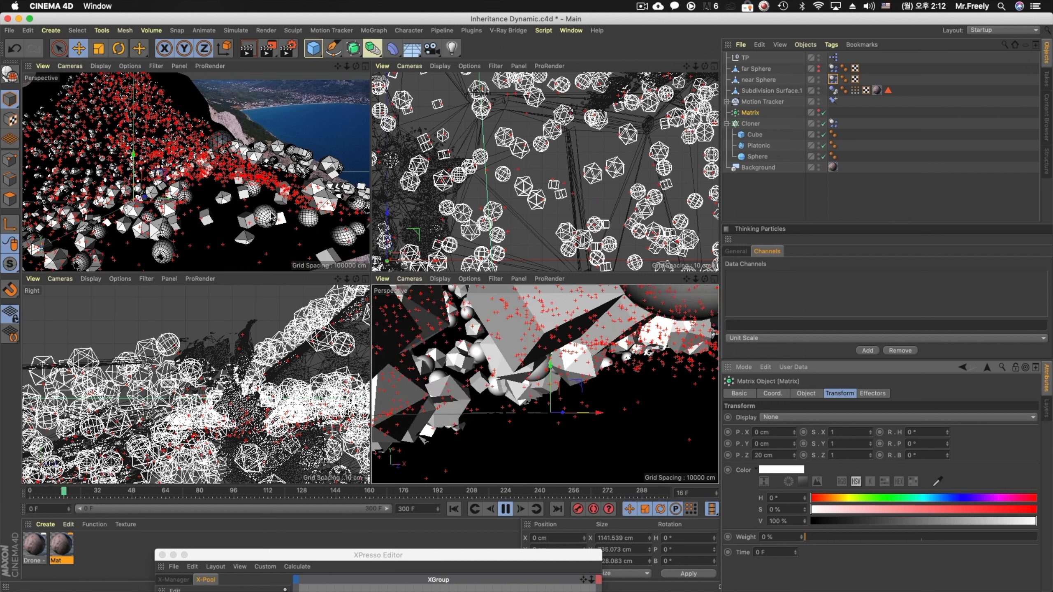
Watch the sphere and clones in the enlarged camera view, replay the opening frames and return to frame 0
middle_click(293, 206)
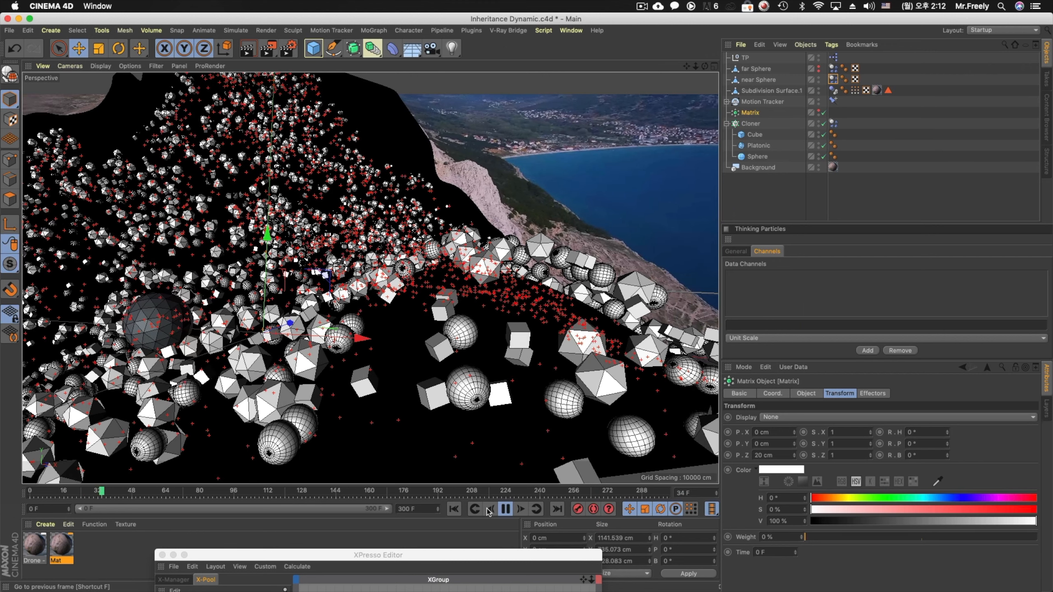
left_click(455, 510)
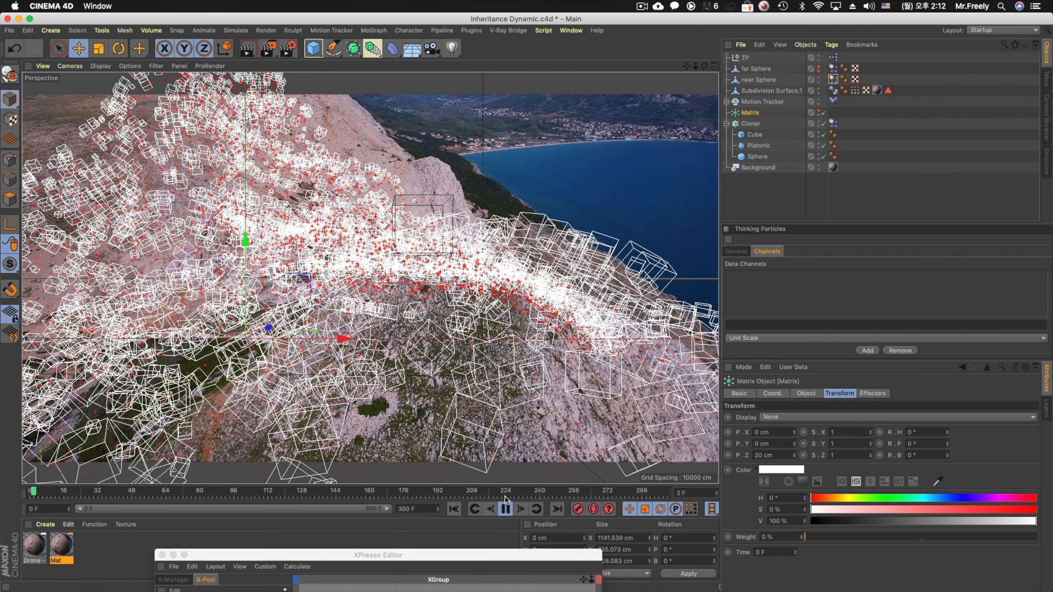
left_click(506, 510)
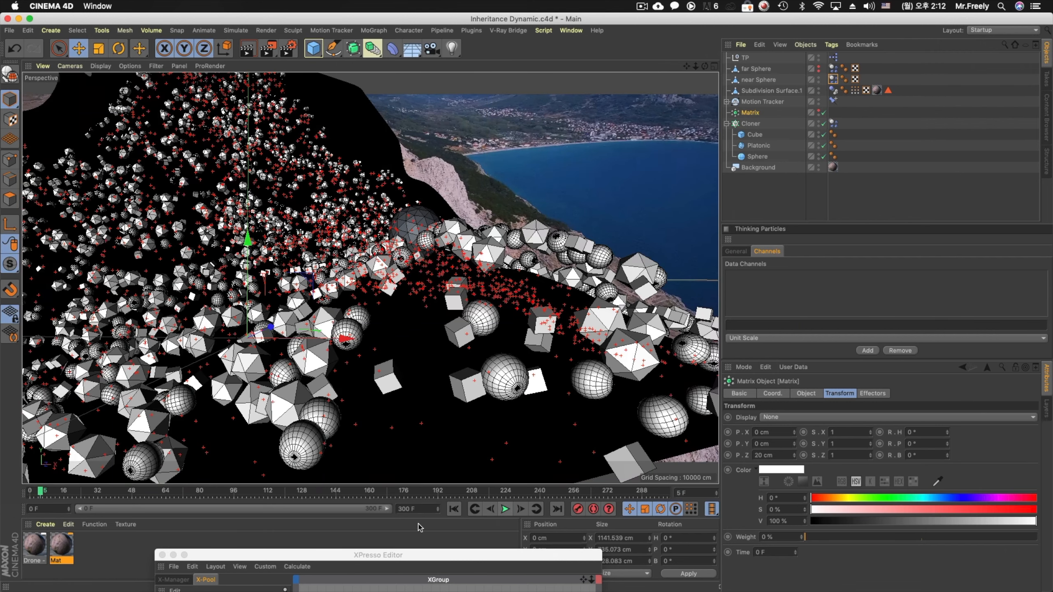
left_click(454, 509)
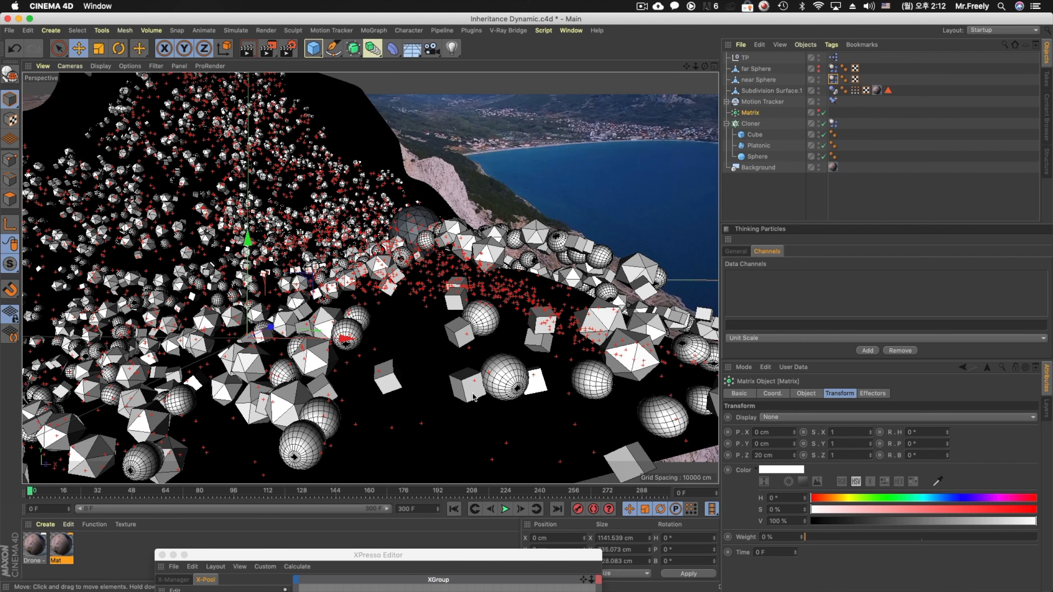
Restore the four-view layout and disable the Cloner to show near Sphere against the particles and terrain
middle_click(474, 398)
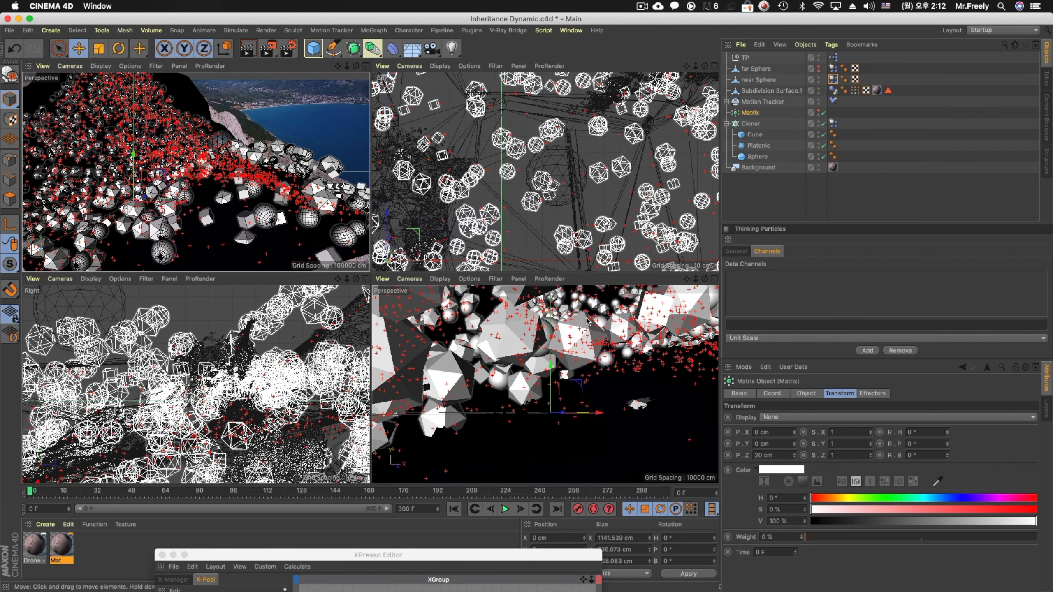
left_click(824, 123)
left_click_drag(575, 337, 427, 355, "alt")
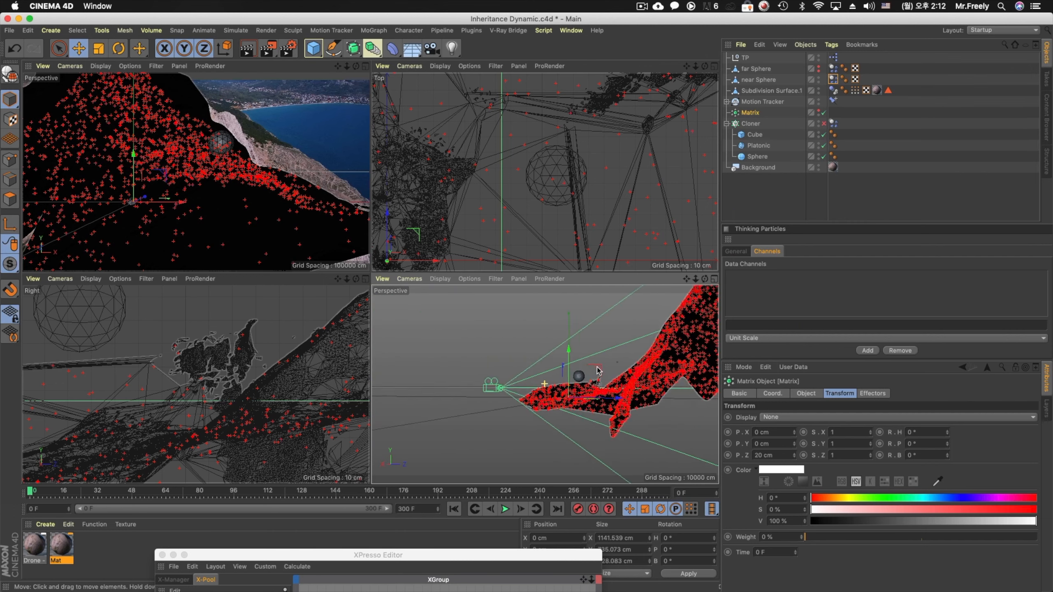
left_click_drag(598, 388, 663, 403, "alt")
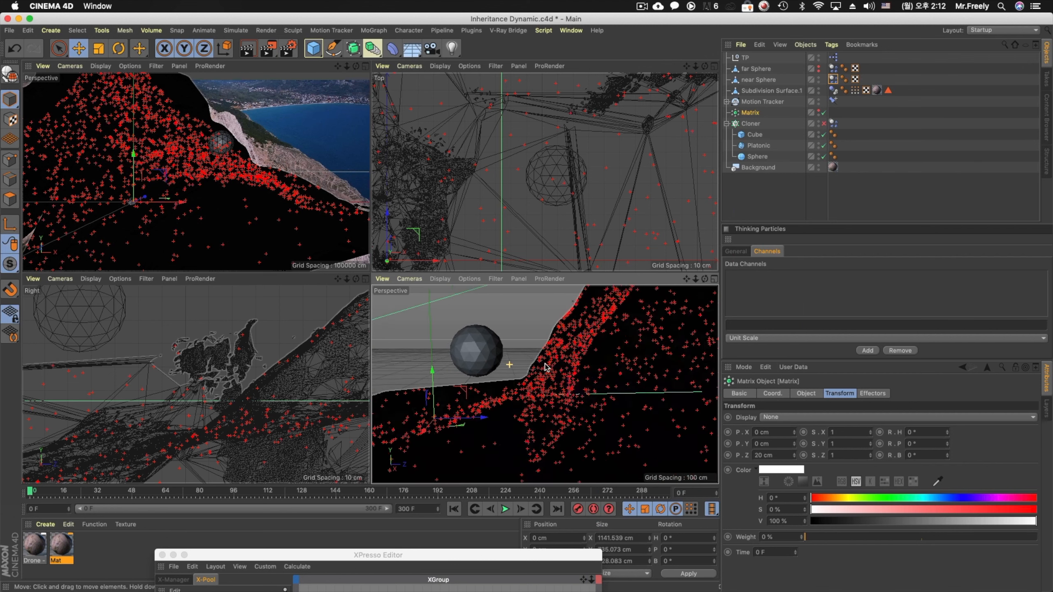
left_click_drag(528, 361, 509, 361, "alt")
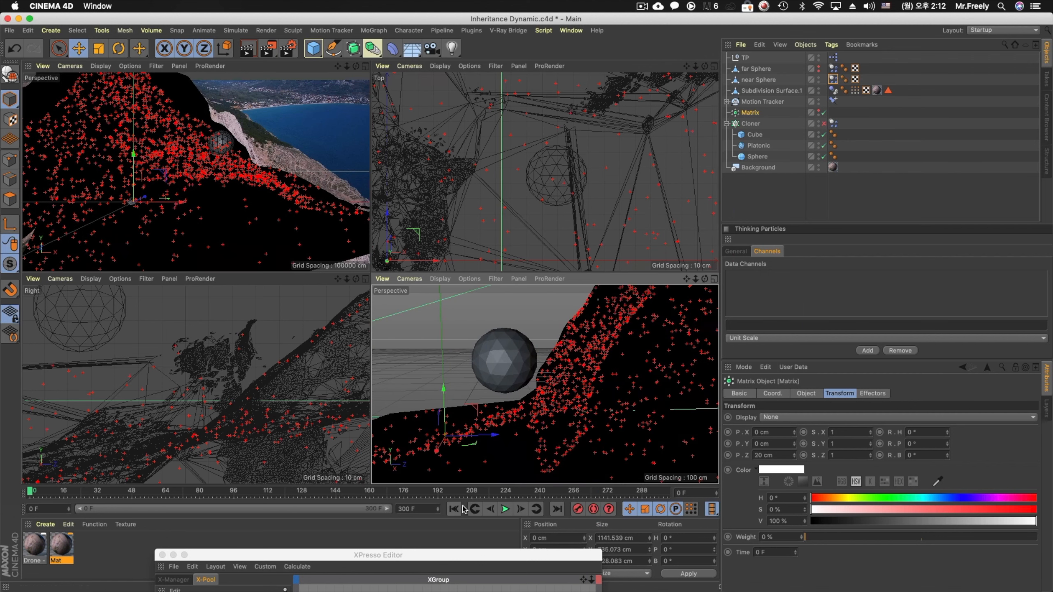
Play the animation in short stages up to frame 39, examining near Sphere's contact with the terrain and particles from several angles
left_click(505, 510)
left_click_drag(596, 447, 450, 406, "alt")
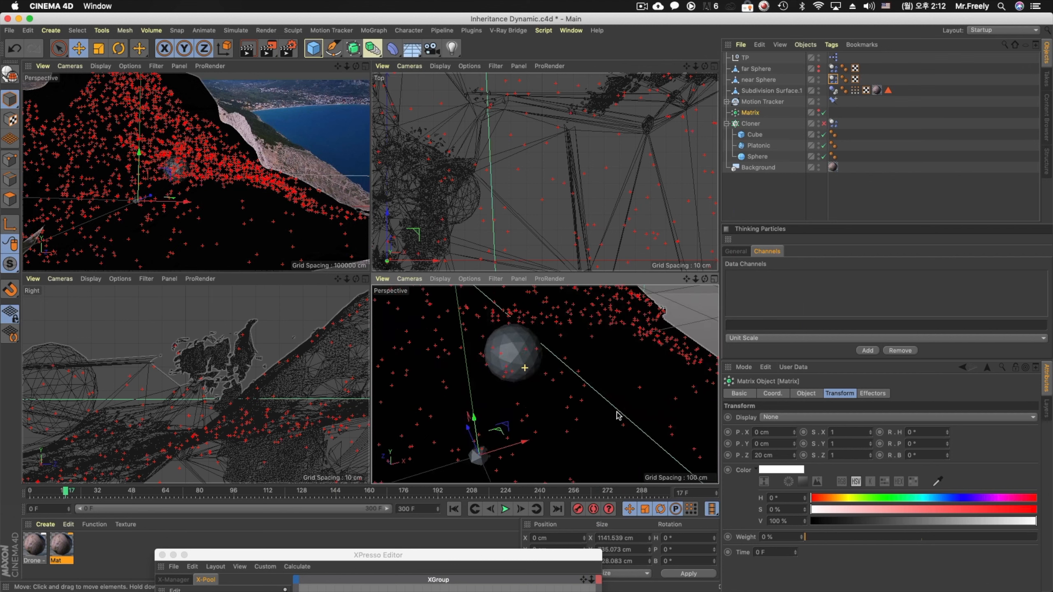
left_click(506, 509)
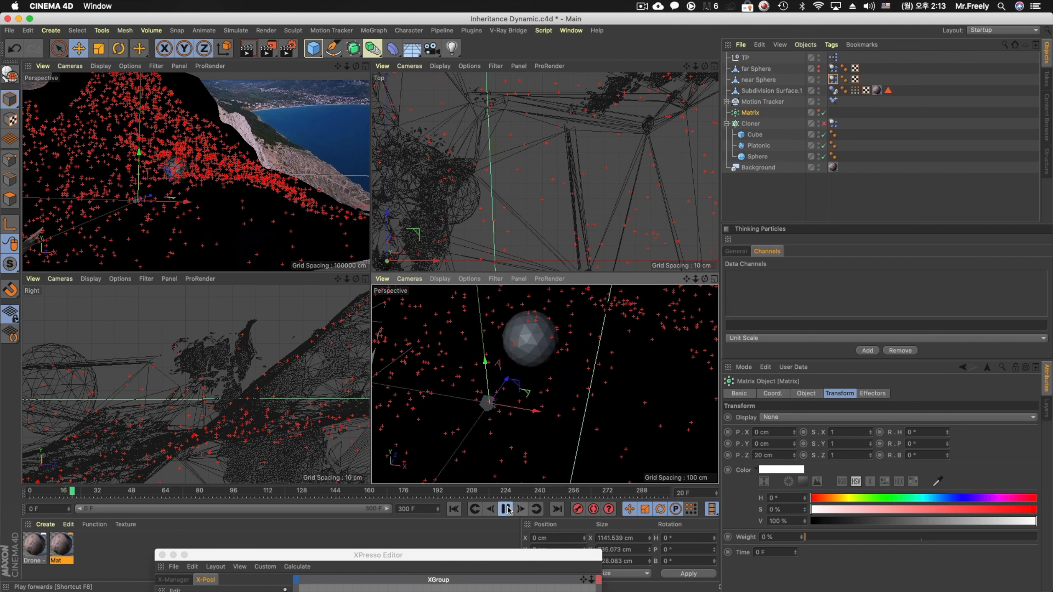
left_click(506, 509)
left_click_drag(513, 399, 661, 308, "alt")
right_click_drag(511, 374, 562, 384, "alt")
left_click_drag(564, 384, 536, 414, "alt")
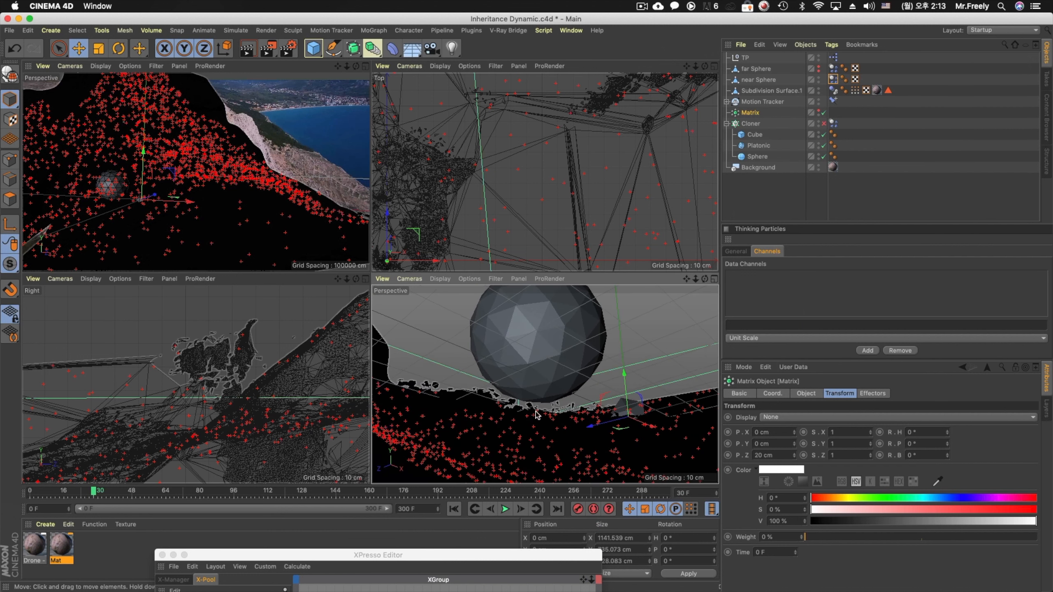
left_click(506, 509)
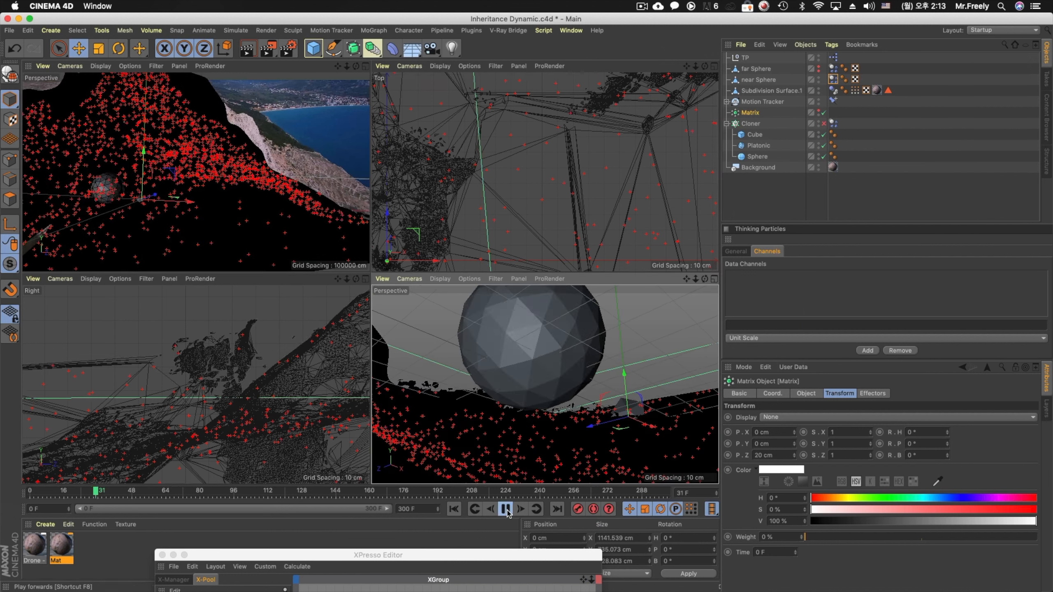
left_click(508, 512)
left_click_drag(545, 383, 591, 389, "alt")
right_click_drag(591, 389, 533, 399, "alt")
left_click_drag(533, 399, 571, 389, "alt")
middle_click_drag(571, 389, 563, 401, "alt")
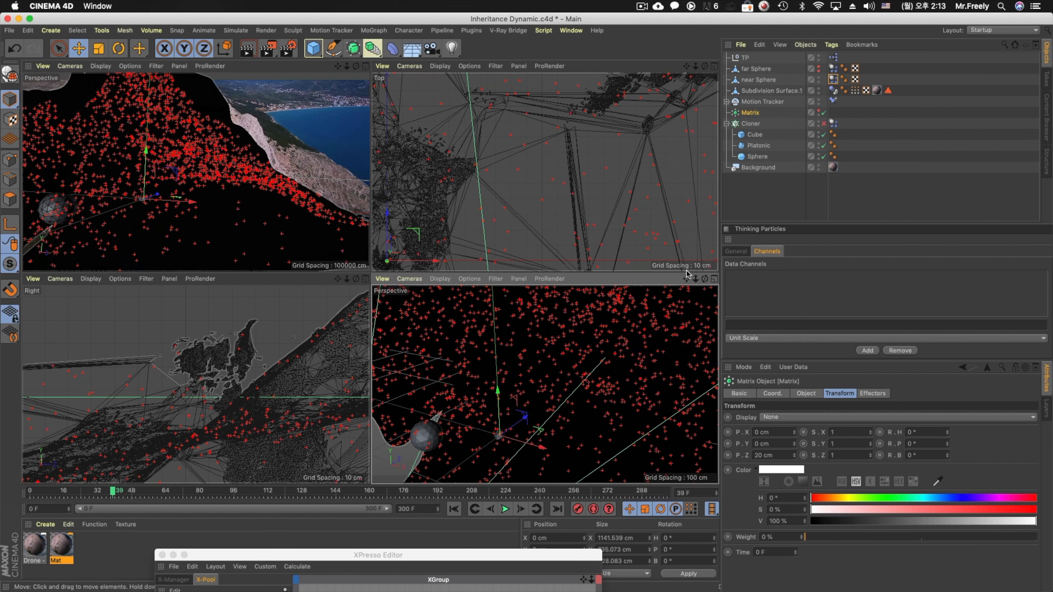
Duplicate the Subdivision Surface.1 terrain, leaving the copy without a Dynamics Body tag
left_click(773, 94)
left_click_drag(765, 90, 774, 94, "ctrl")
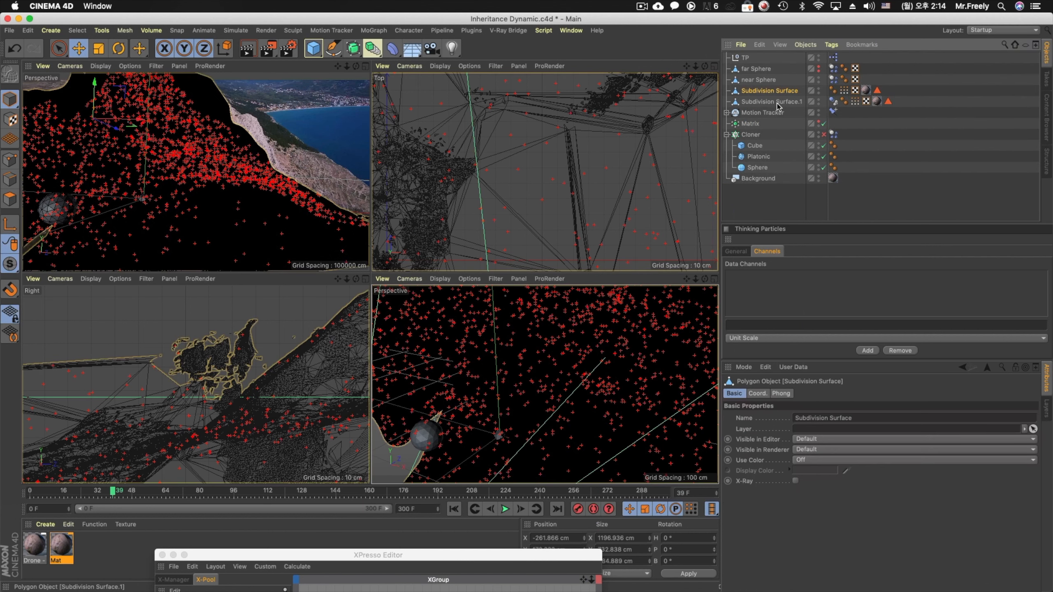
left_click(792, 104)
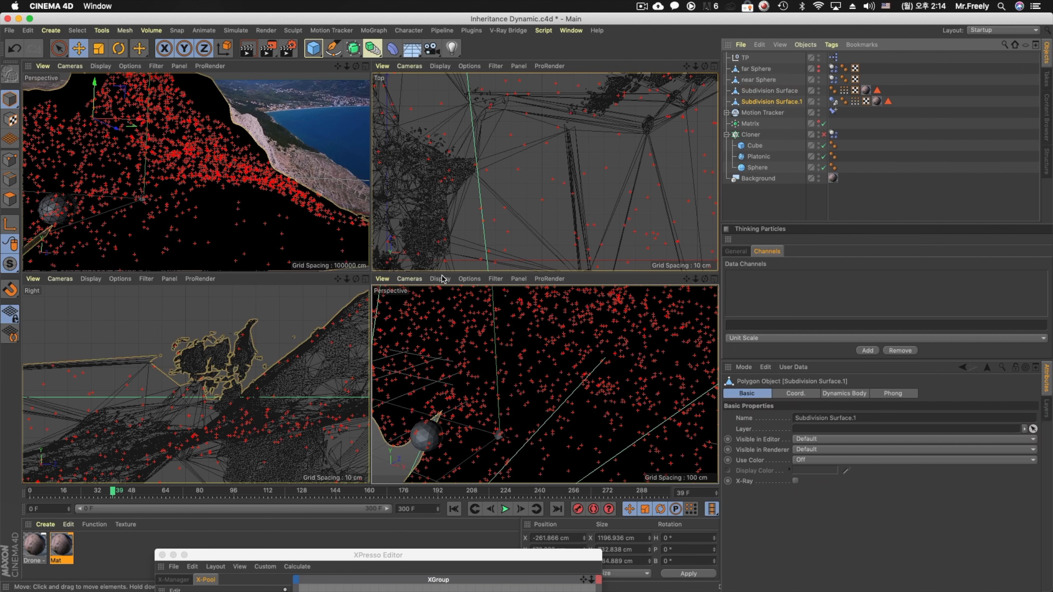
Check the PDeflector in the XPresso graph and move the Subdivision Surface terrain without dynamics slightly upward
left_click_drag(390, 555, 339, 288)
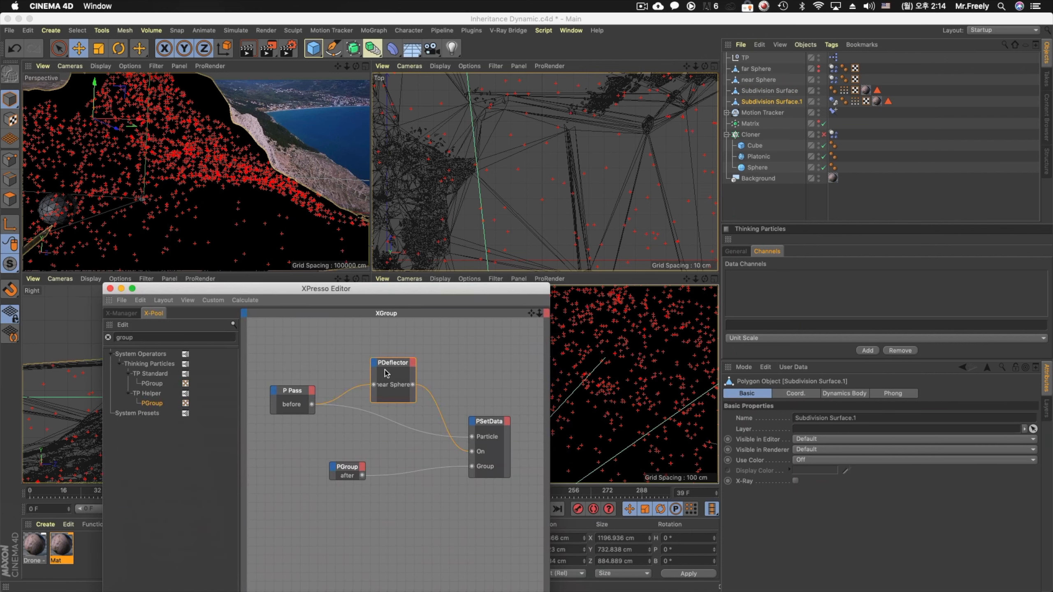
left_click_drag(543, 289, 577, 513)
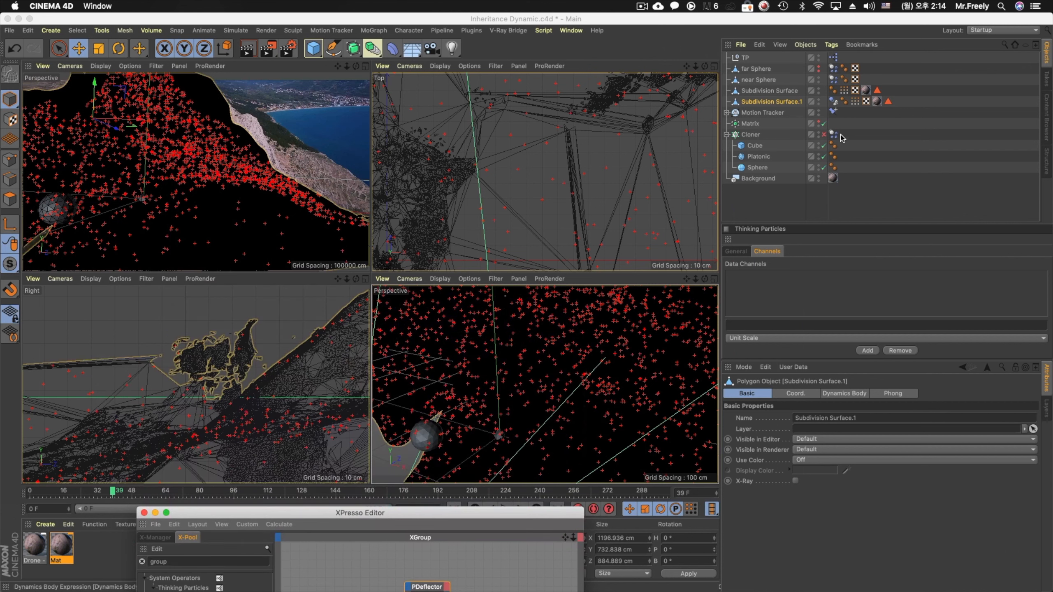
left_click(385, 333)
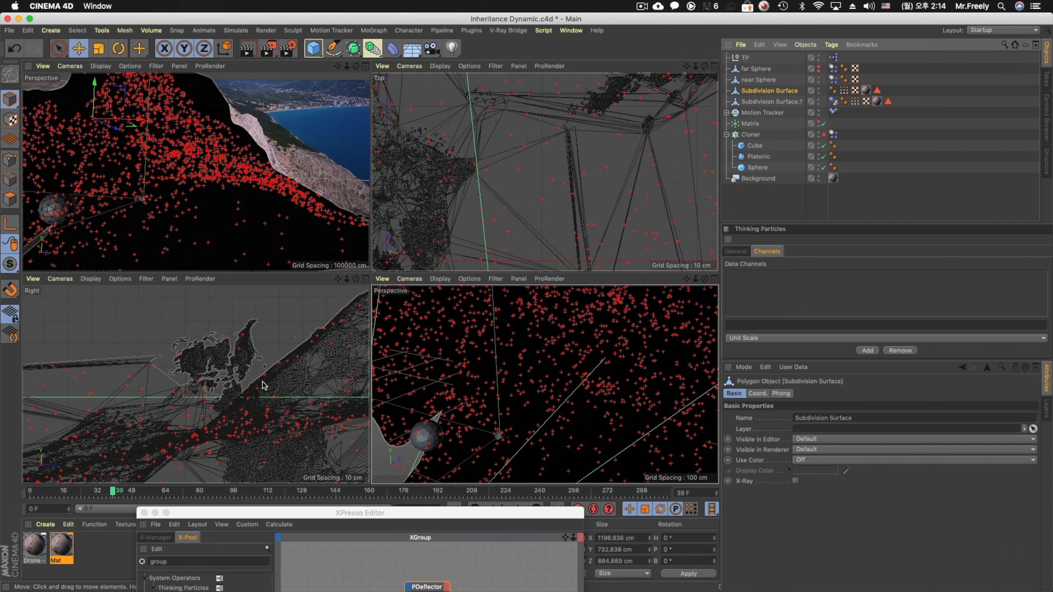
mouse_move(110, 137)
left_mouse_down()
mouse_move(97, 95)
mouse_move(94, 105)
mouse_move(120, 124)
left_mouse_up()
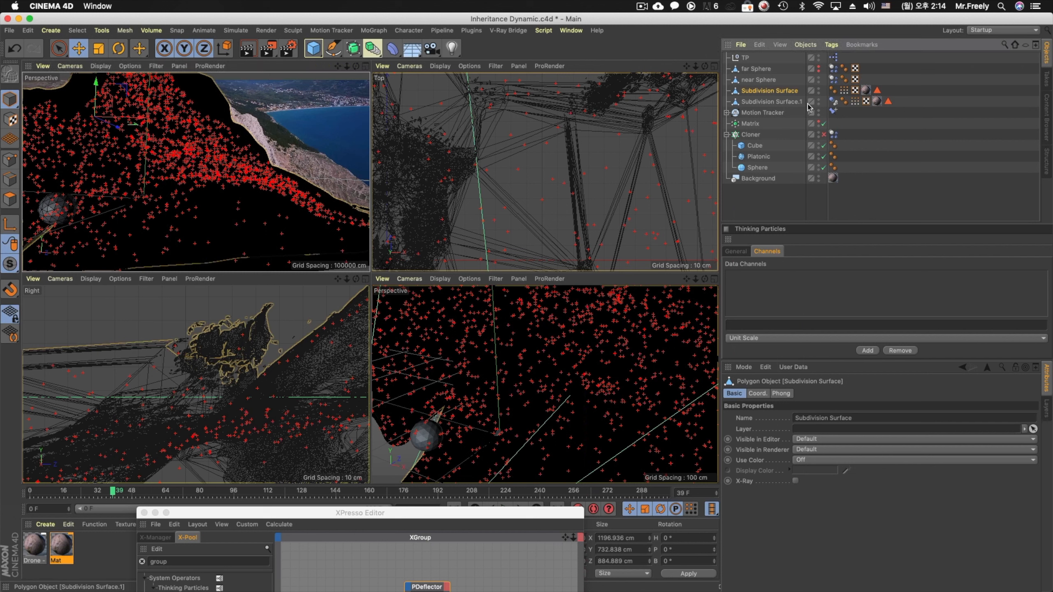
Hide the Subdivision Surface terrain and make it the Matrix's distribution object
left_click(819, 91)
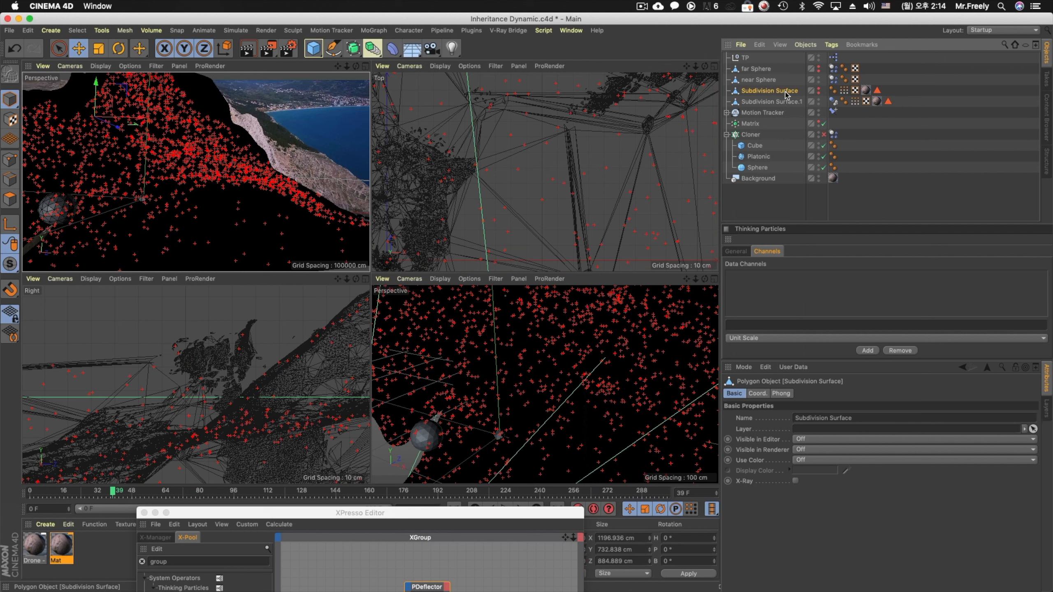
left_click(776, 122)
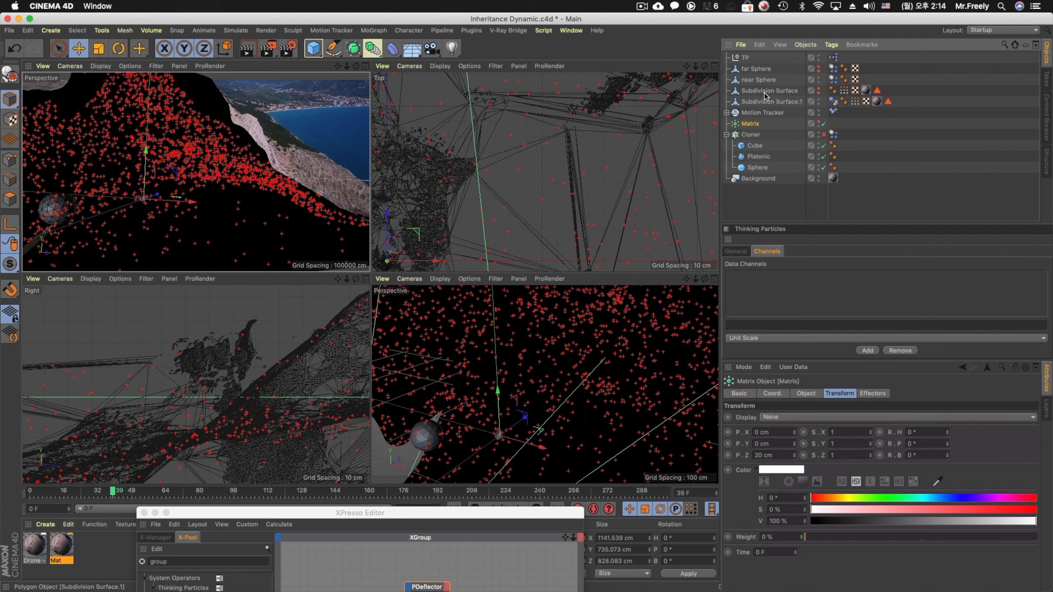
left_click(805, 393)
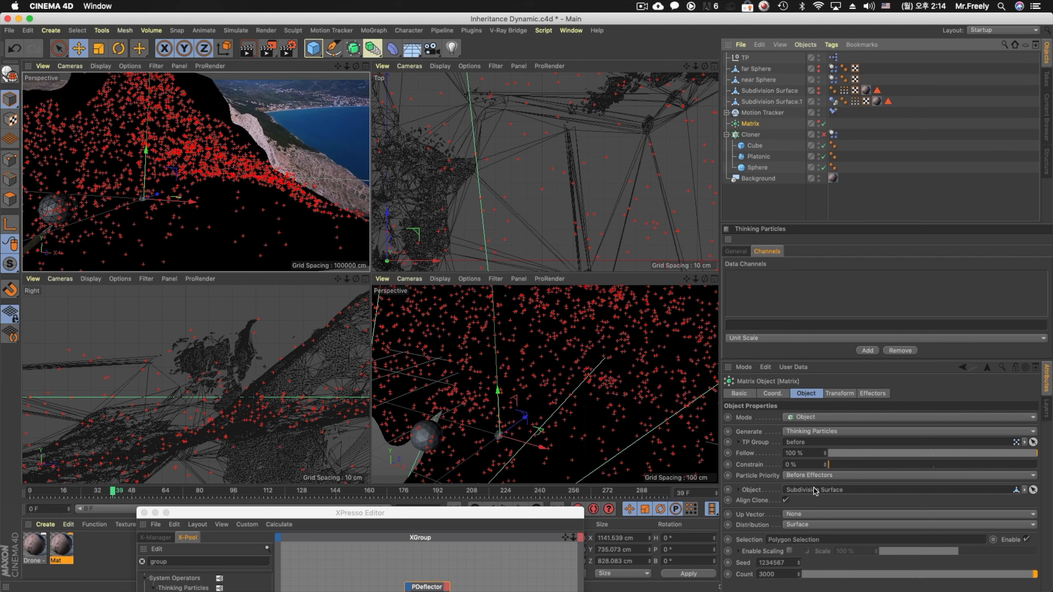
left_click_drag(446, 518, 445, 539)
Play the animation from the start in the enlarged perspective view to examine how near Sphere passes the particles, returning to frame 0
left_click(455, 509)
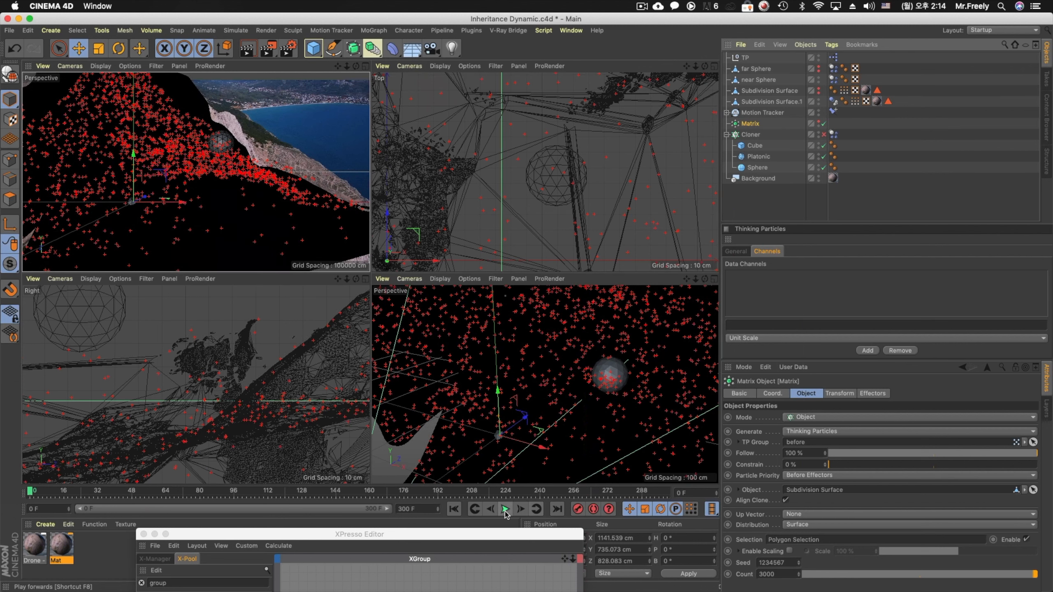
middle_click(317, 220)
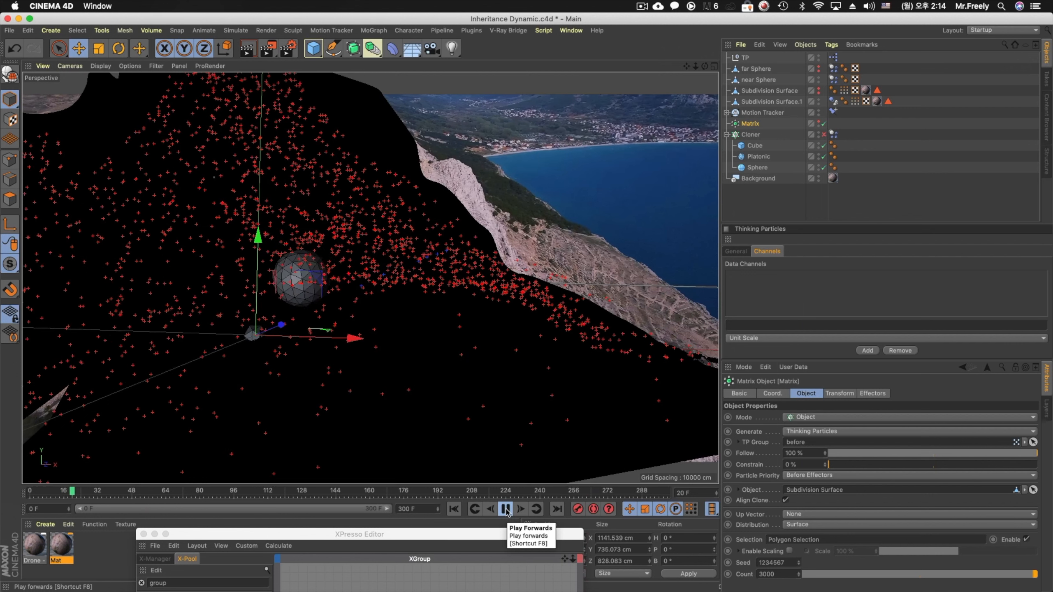
left_click(454, 510)
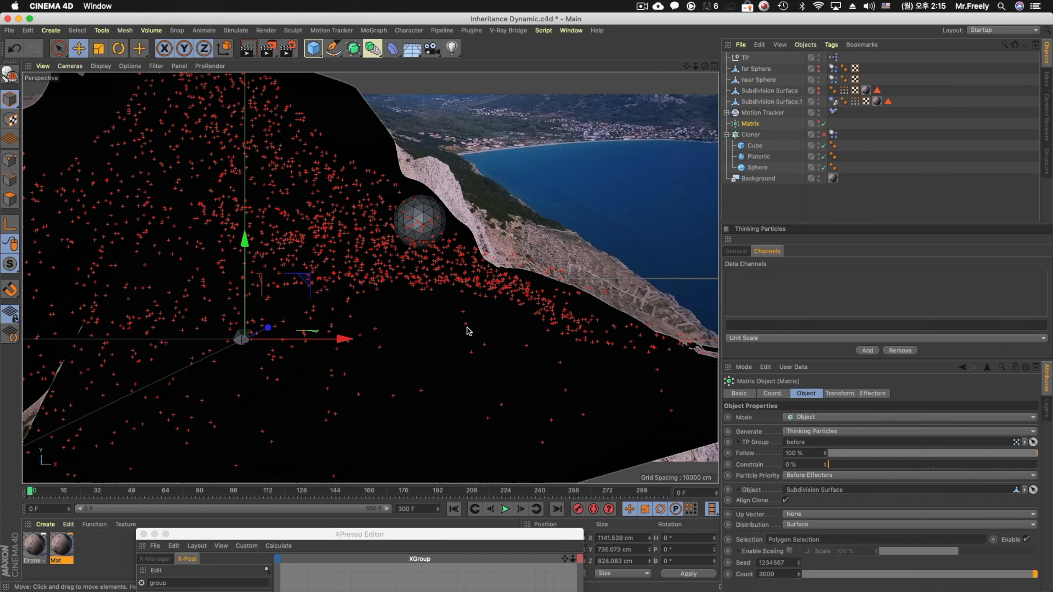
Try shifting the Matrix upward, and raise the Subdivision Surface terrain slightly so its particles sit higher, leaving that terrain hidden
left_click_drag(245, 254, 246, 248)
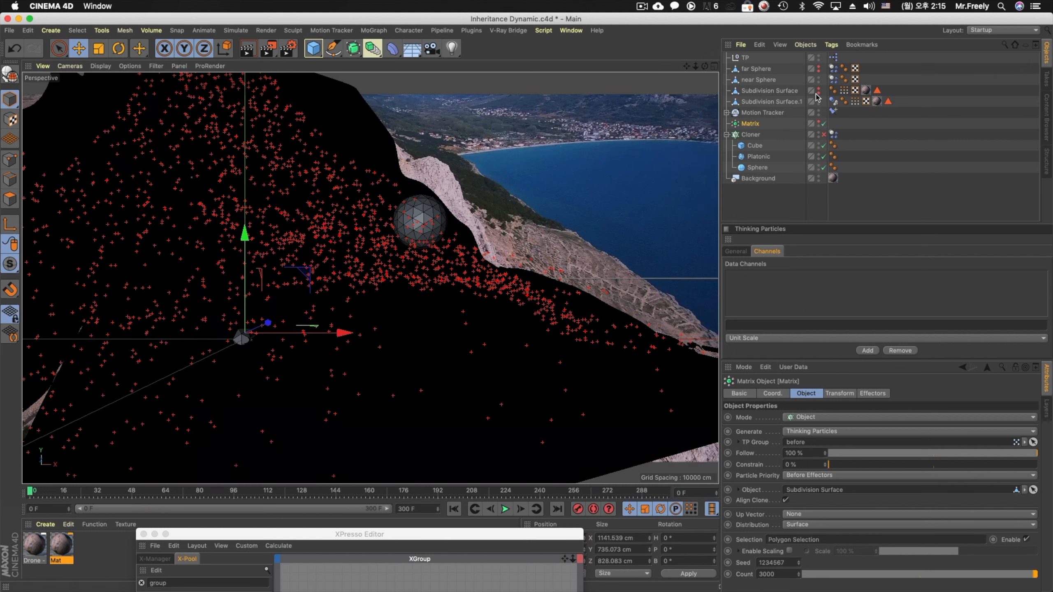
left_click(418, 229)
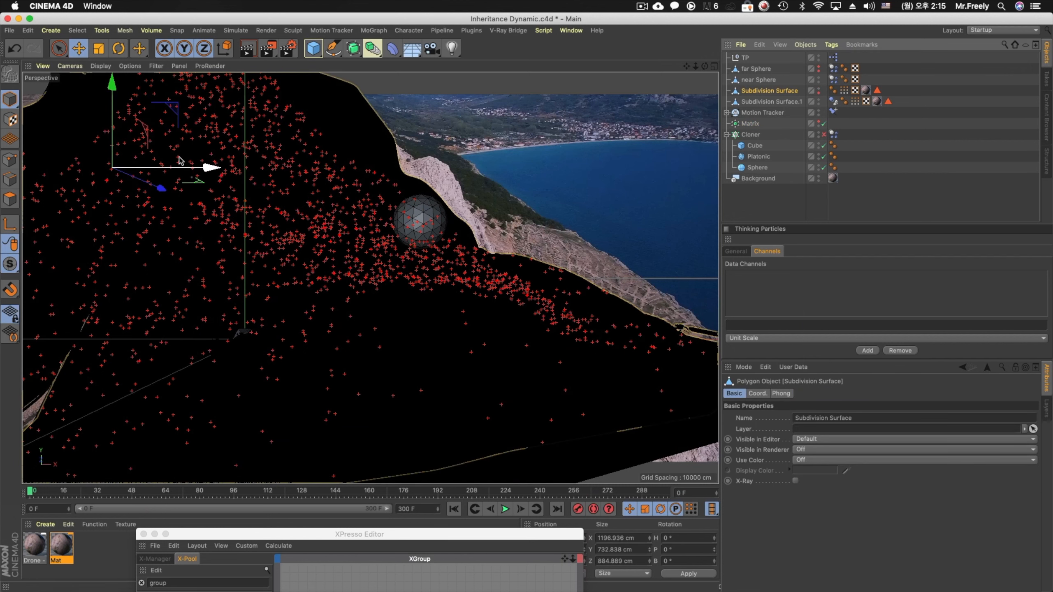
left_click_drag(161, 188, 160, 185)
key("super+z")
key("super+y")
left_click_drag(192, 163, 195, 163)
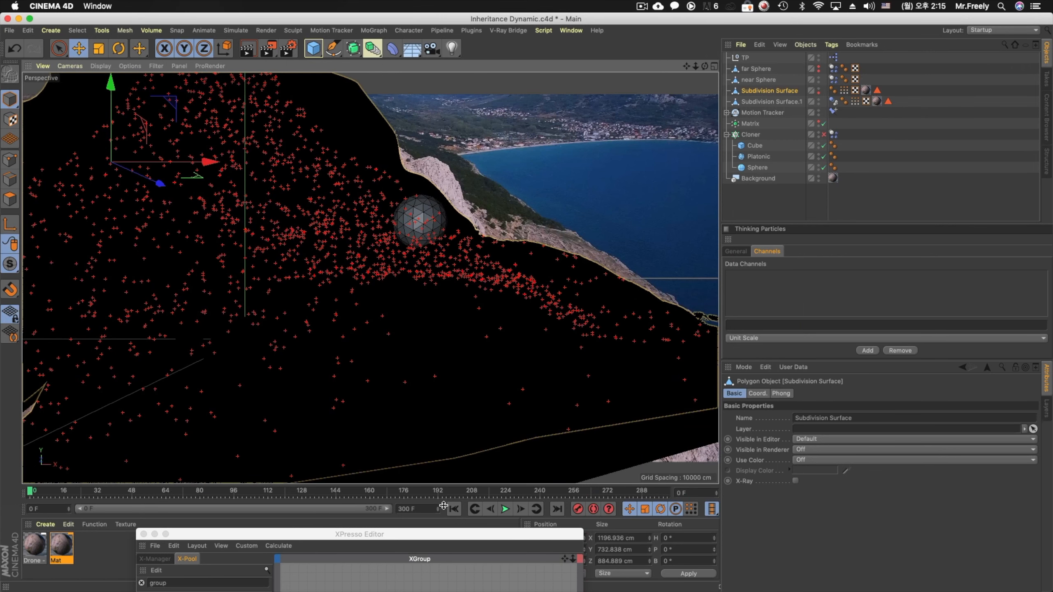
Play the animation to frame 43, rewind, and replay the opening frames to check which particles near Sphere hits
left_click(505, 510)
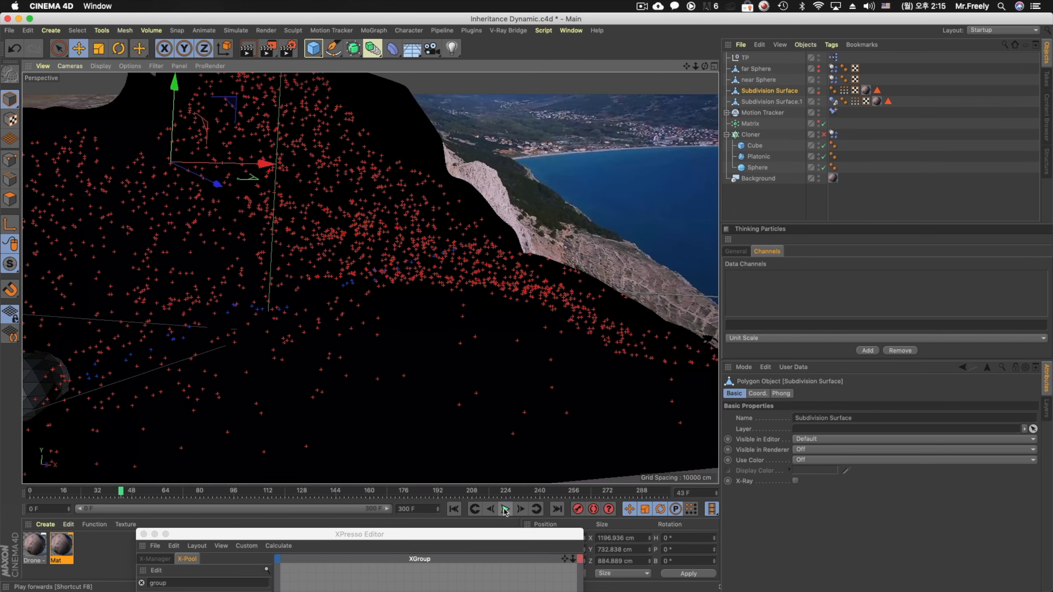
left_click(505, 509)
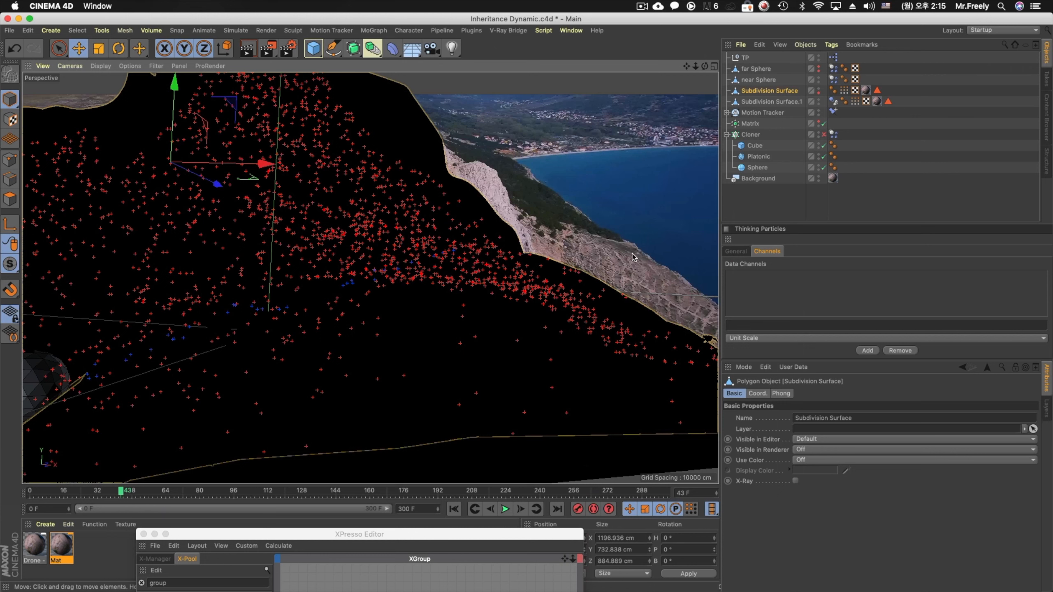
left_click(454, 509)
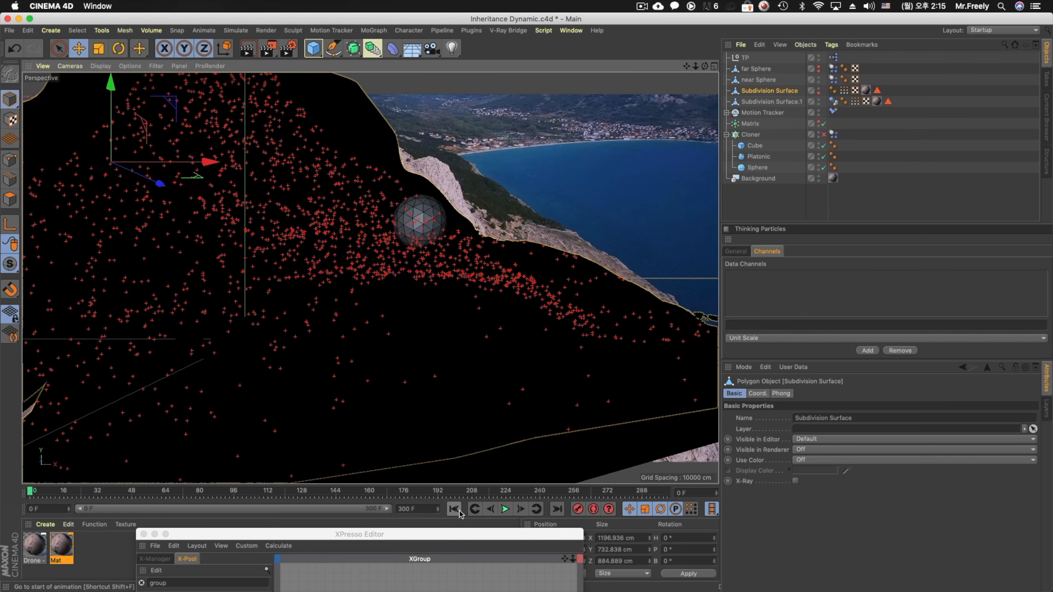
left_click(505, 509)
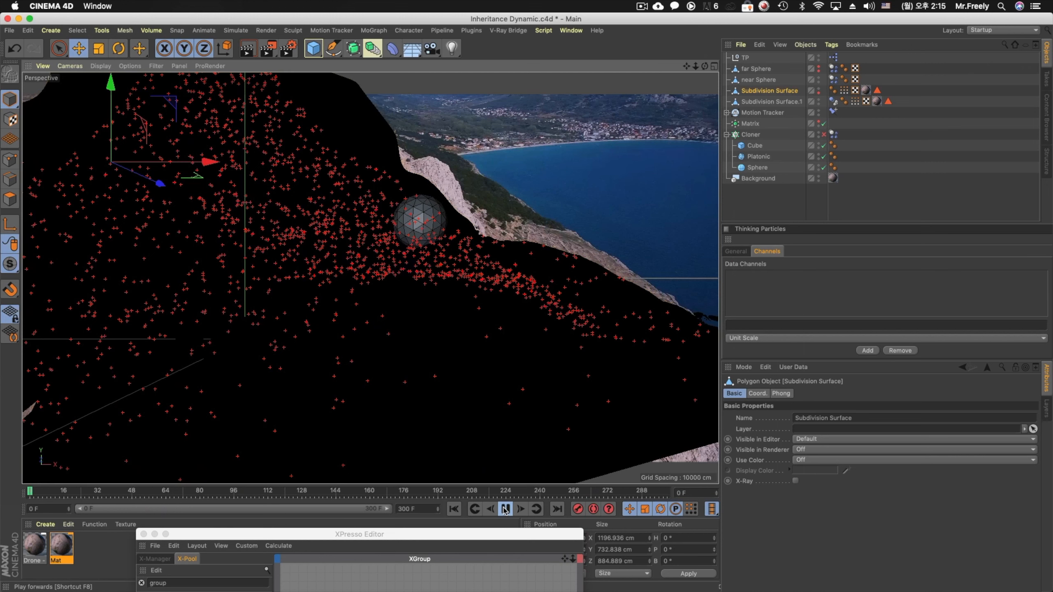
Bring the XPresso graph into view and shift its four existing nodes upward to make room below them
left_click_drag(459, 537, 555, 174)
left_click_drag(424, 233, 643, 396)
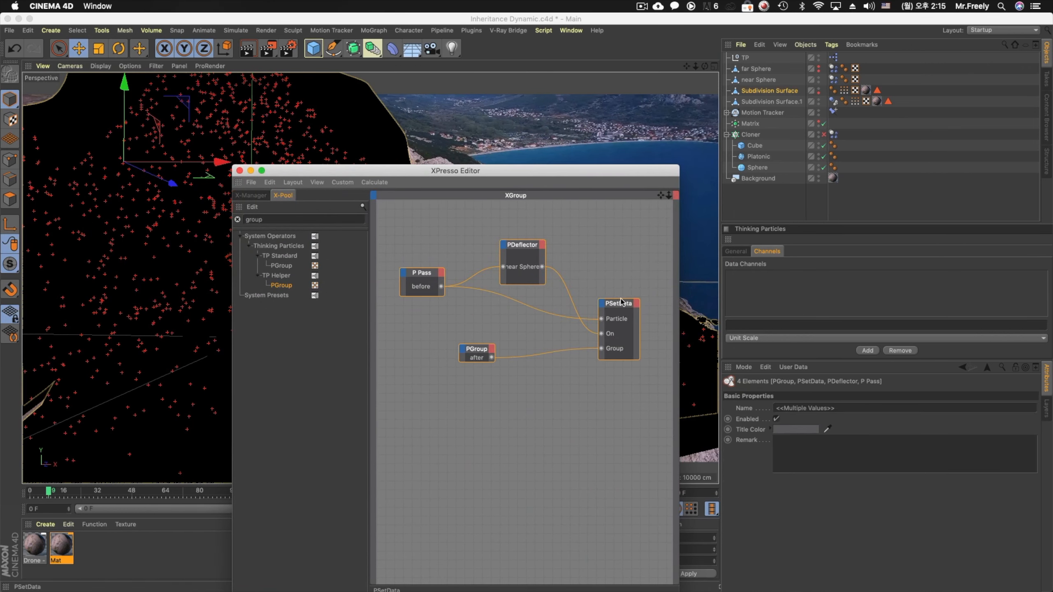
left_click_drag(619, 307, 609, 273)
Add a second P Pass node below the existing nodes and assign it the after particle group with its output port exposed
right_click(402, 376)
mouse_move(423, 385)
mouse_move(508, 430)
mouse_move(565, 431)
left_click(606, 431)
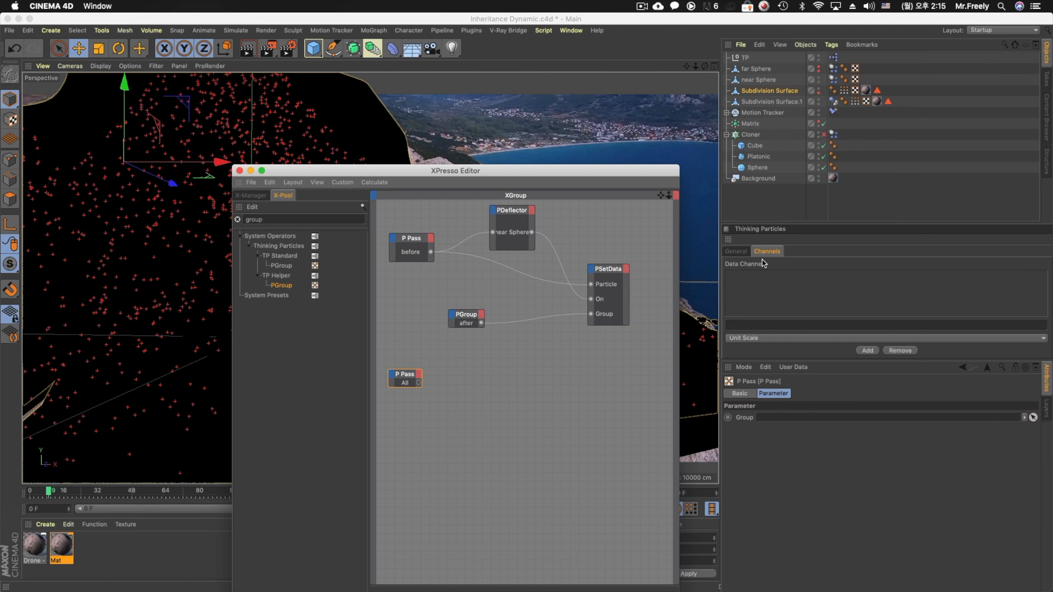
left_click(745, 252)
left_click_drag(420, 375, 419, 384)
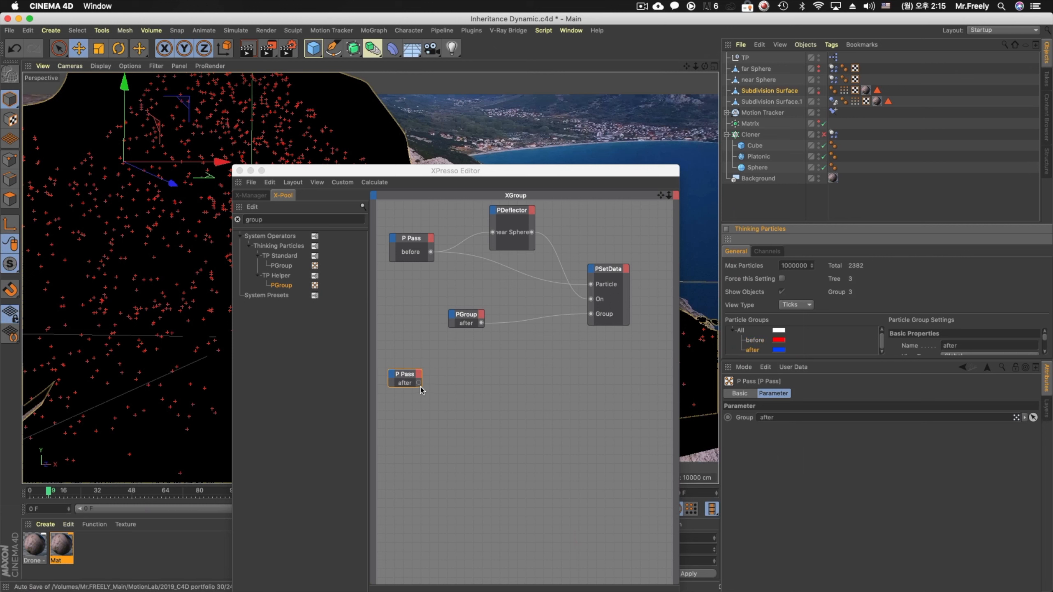
left_click(421, 389)
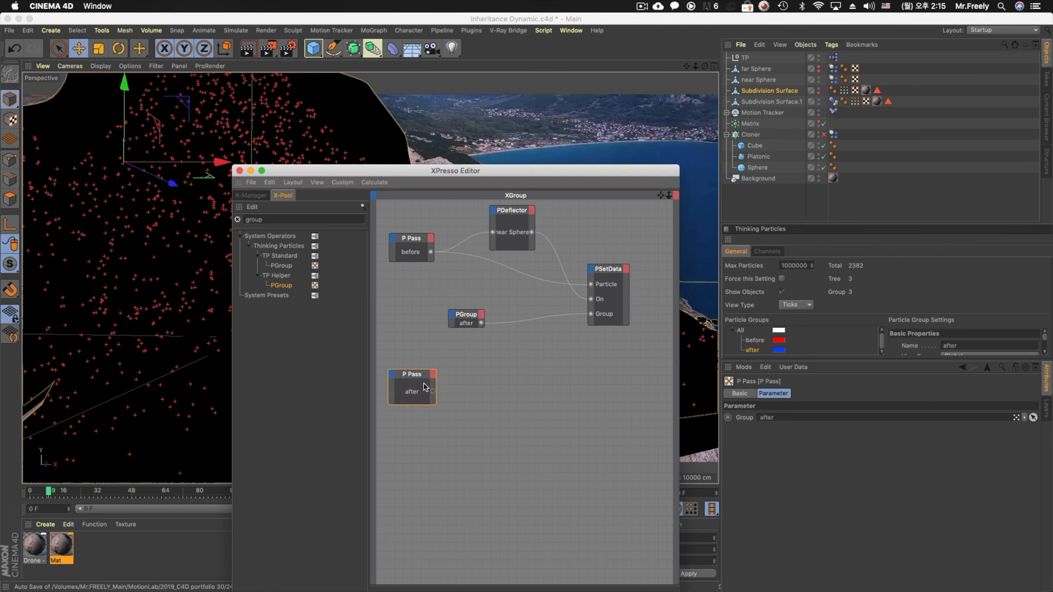
left_click_drag(421, 383, 429, 399)
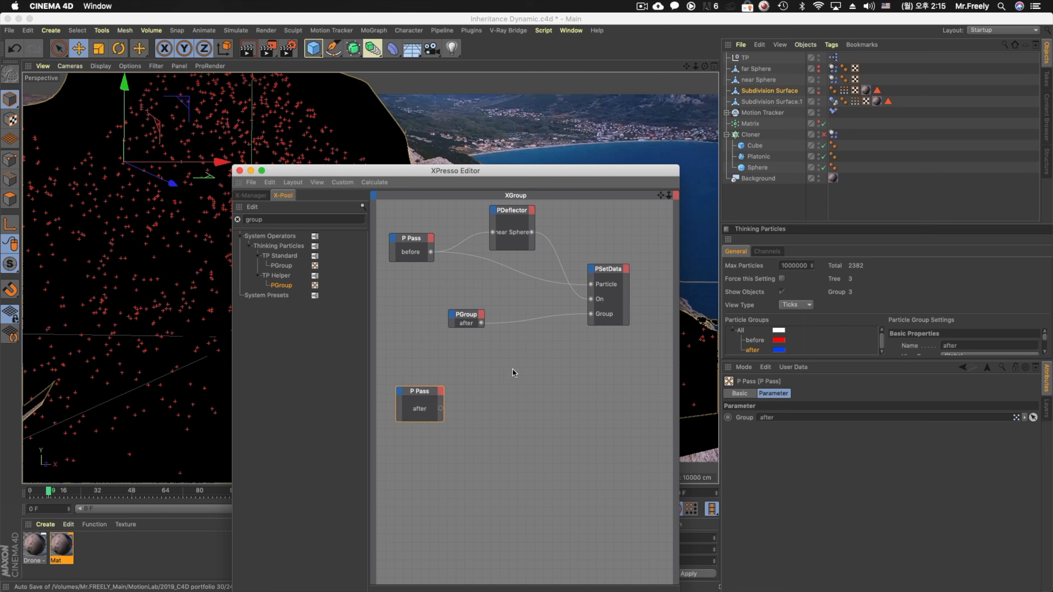
Add a PMotionInheritance node beside the after P Pass and connect the pass's particle output to it
right_click(482, 377)
mouse_move(578, 427)
mouse_move(633, 472)
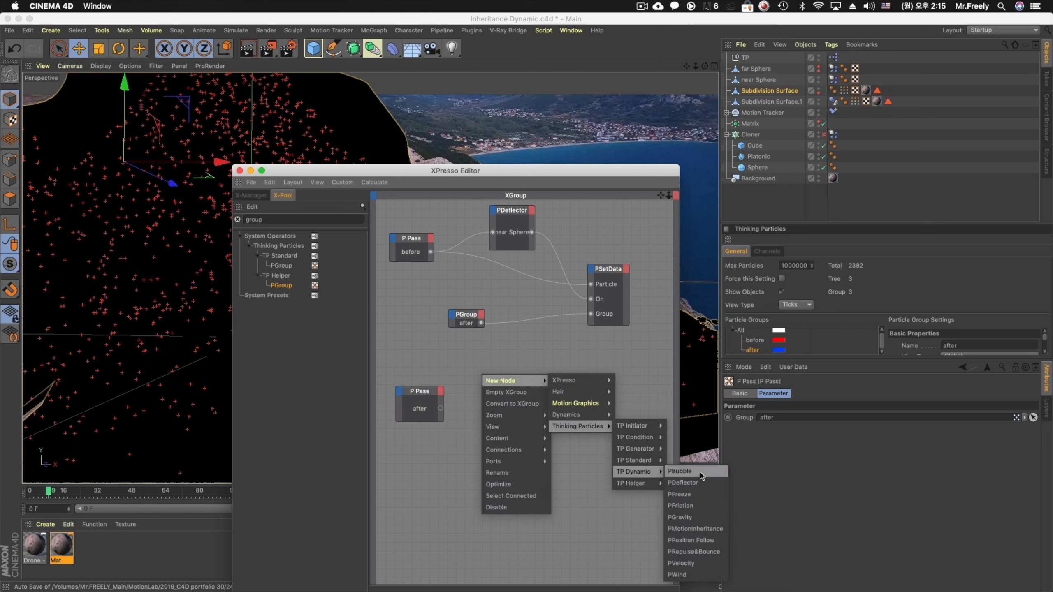
left_click(703, 530)
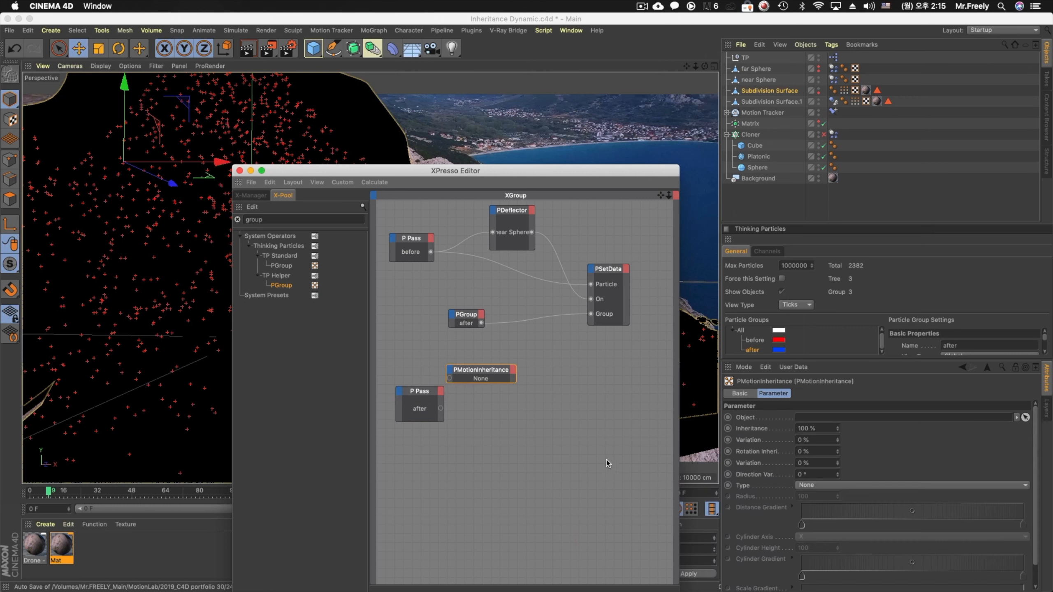
left_click_drag(461, 376, 474, 412)
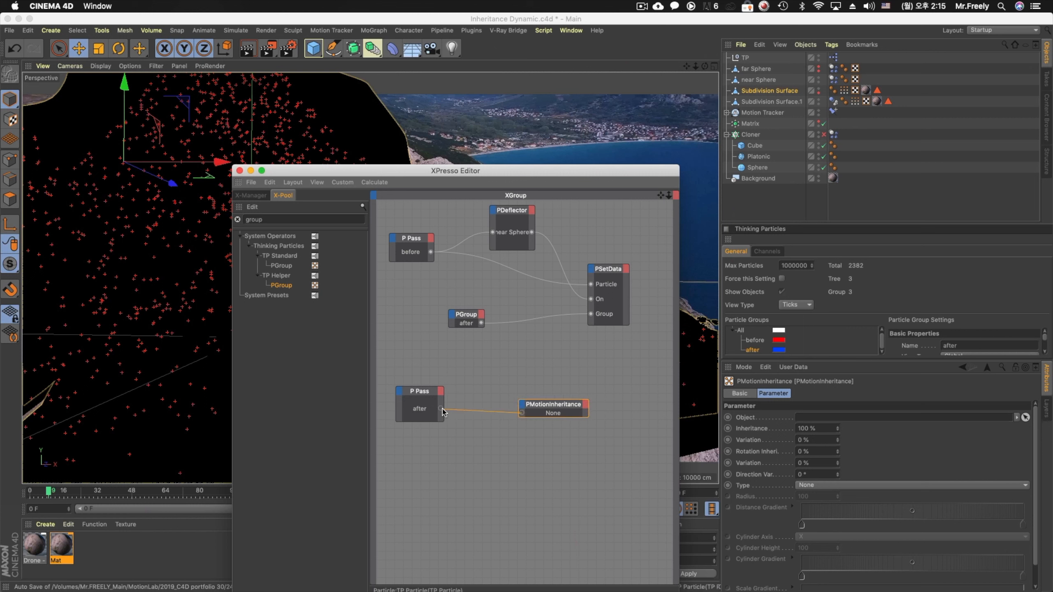
left_click_drag(564, 406, 546, 387)
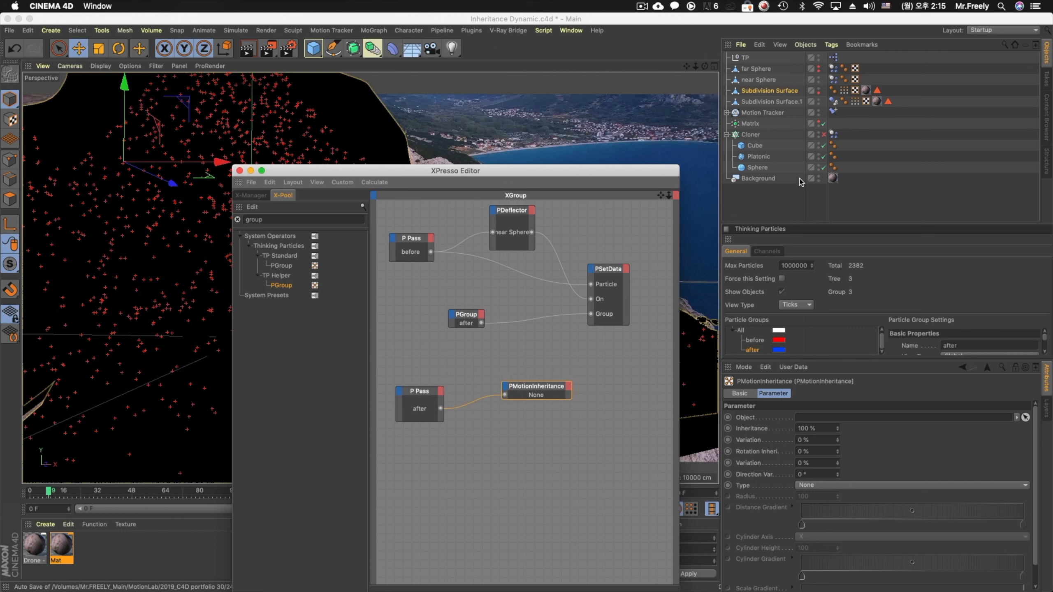
Assign near Sphere as the PMotionInheritance object and set its rotation inheritance to 100%
left_click_drag(759, 82, 822, 417)
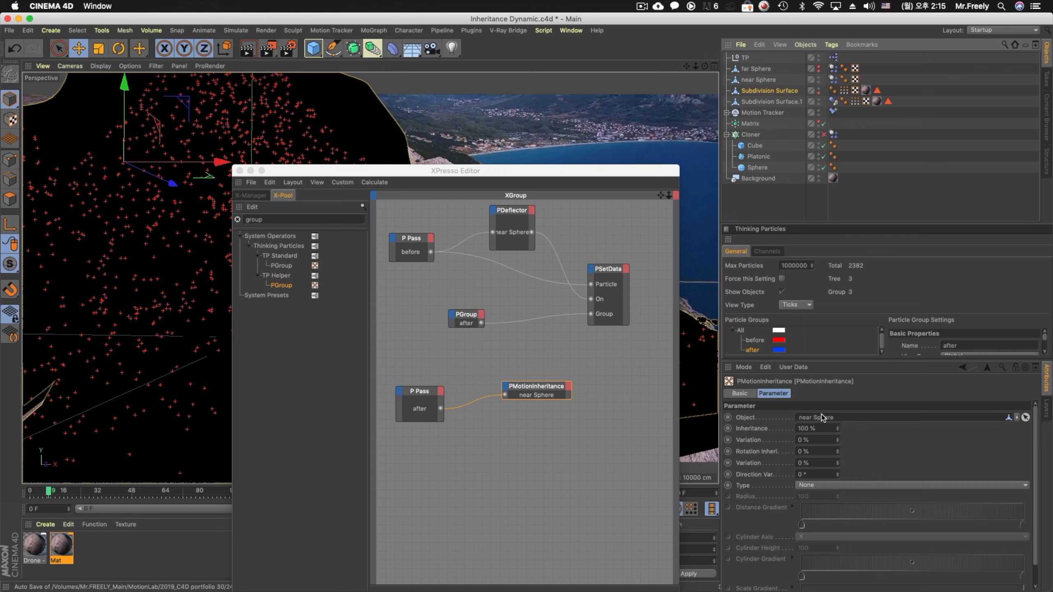
left_click_drag(557, 172, 604, 578)
left_click_drag(822, 451, 756, 463)
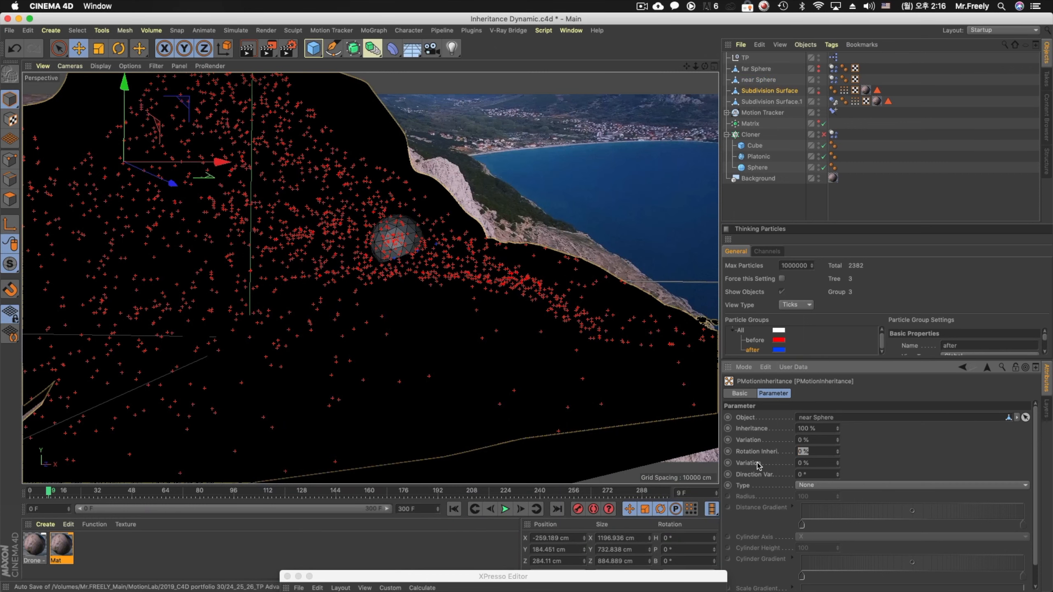
Play the animation twice from the start to examine how the hit particles inherit near Sphere's motion
left_click(454, 509)
left_click(506, 509)
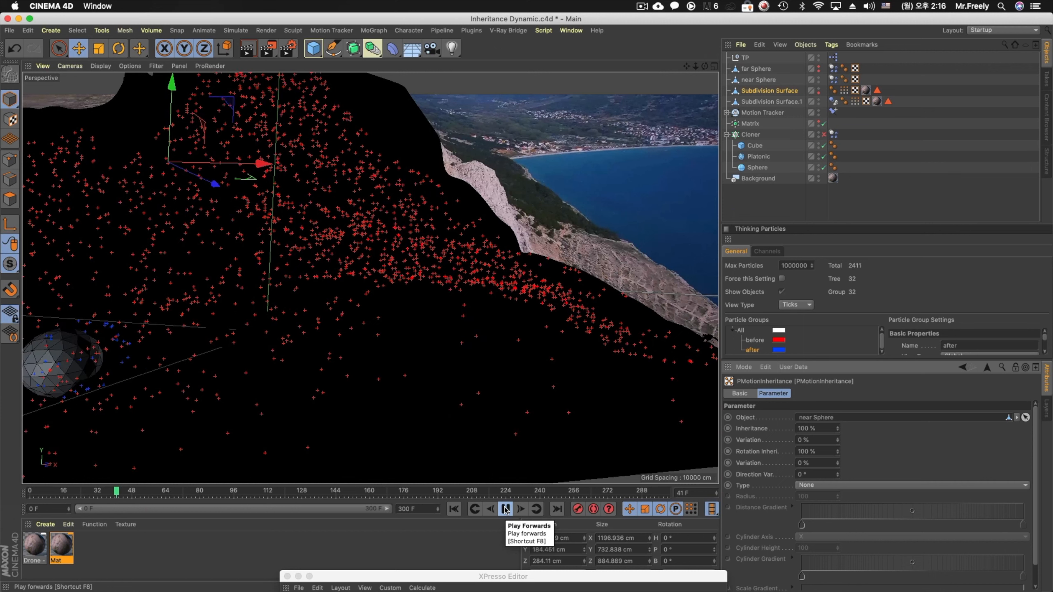
left_click(455, 509)
left_click(508, 511)
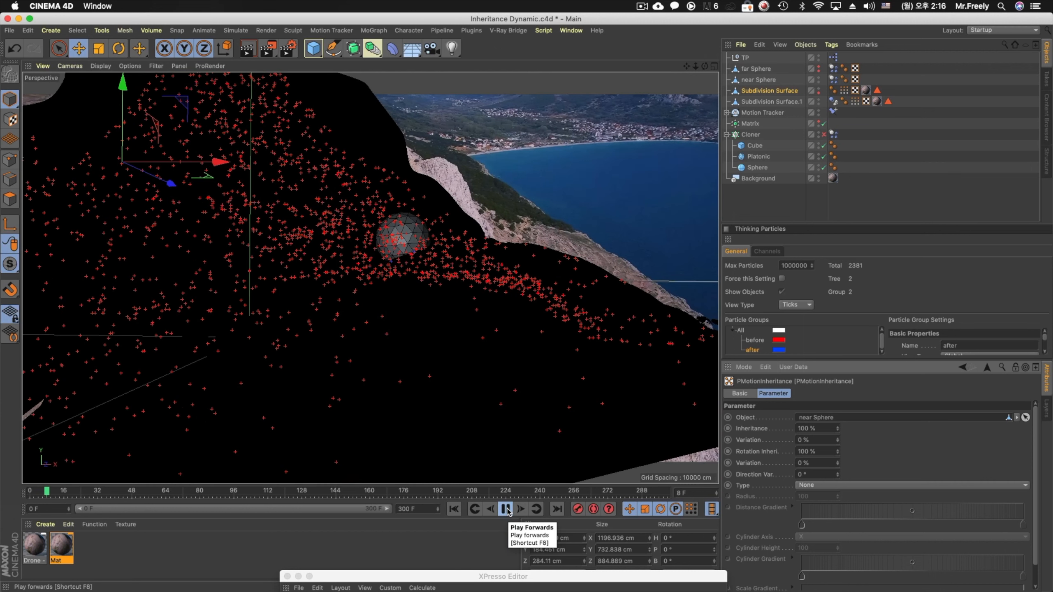
left_click(508, 511)
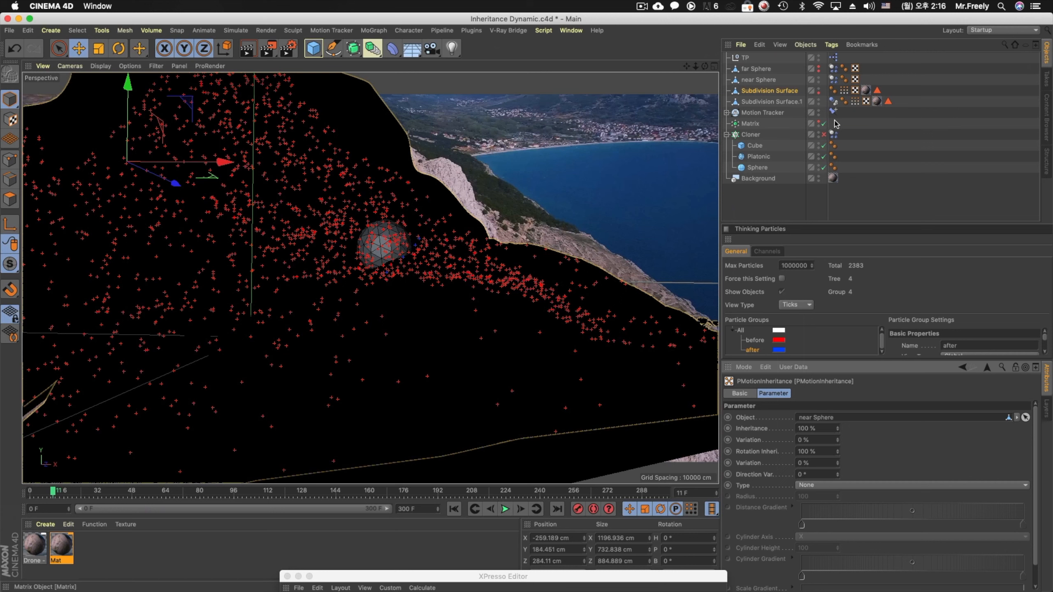
Enable the Cloner and play the first frames to check how the clones react to the sphere, ending back at frame 0
left_click(824, 135)
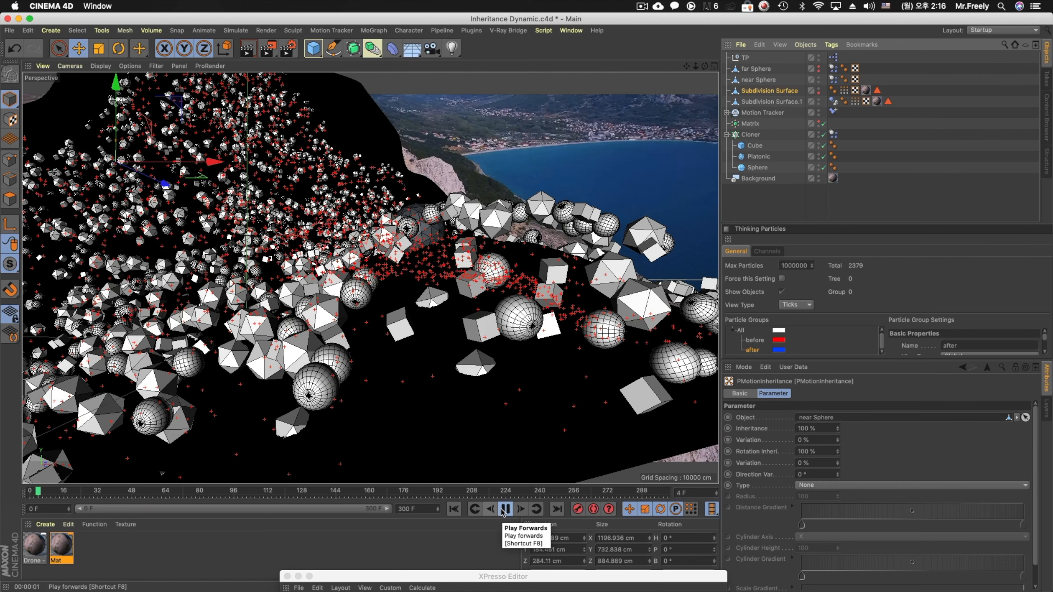
left_click(505, 509)
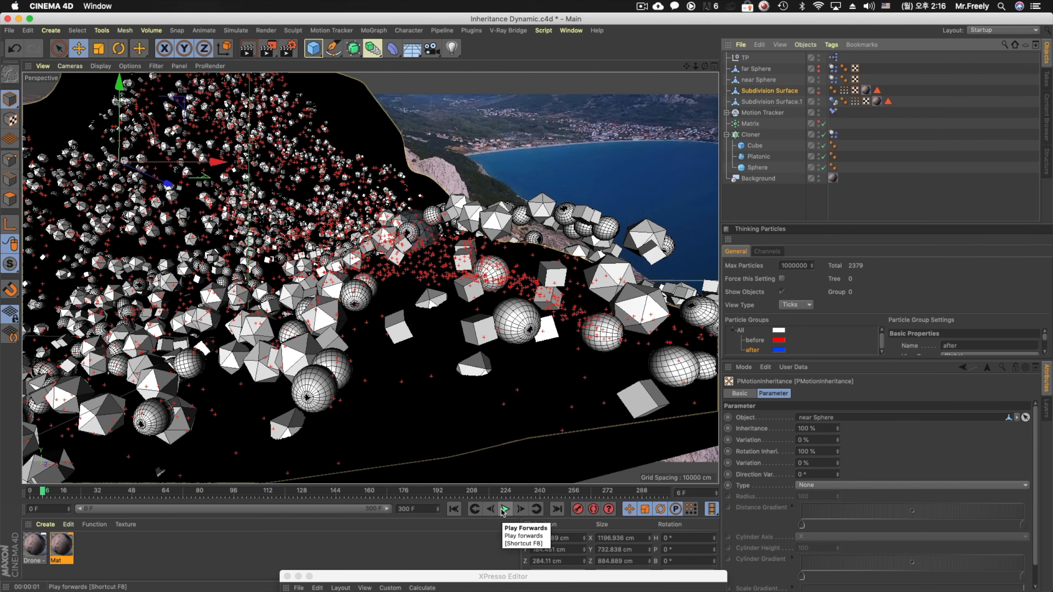
left_click(503, 512)
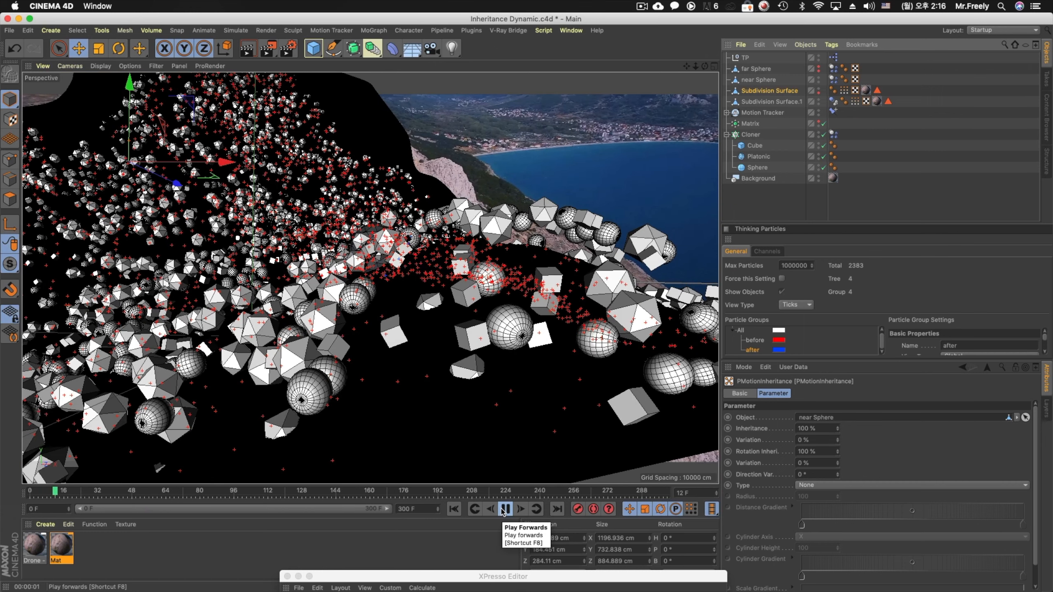
left_click(503, 512)
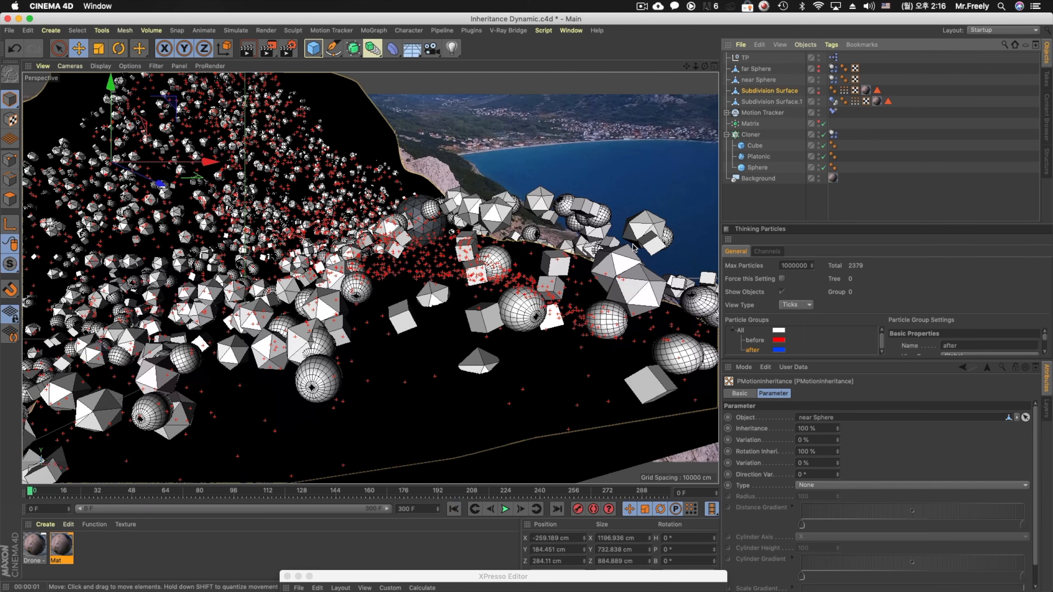
Delete the Subdivision Surface terrain copy and set Subdivision Surface.1 as the Matrix's distribution object
left_click(788, 92)
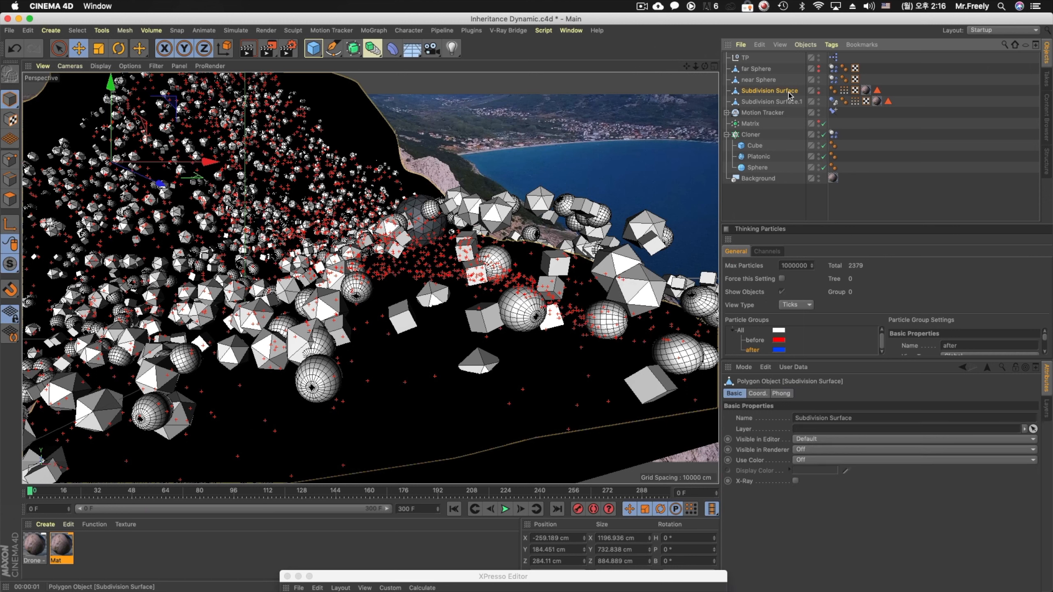
key("Delete")
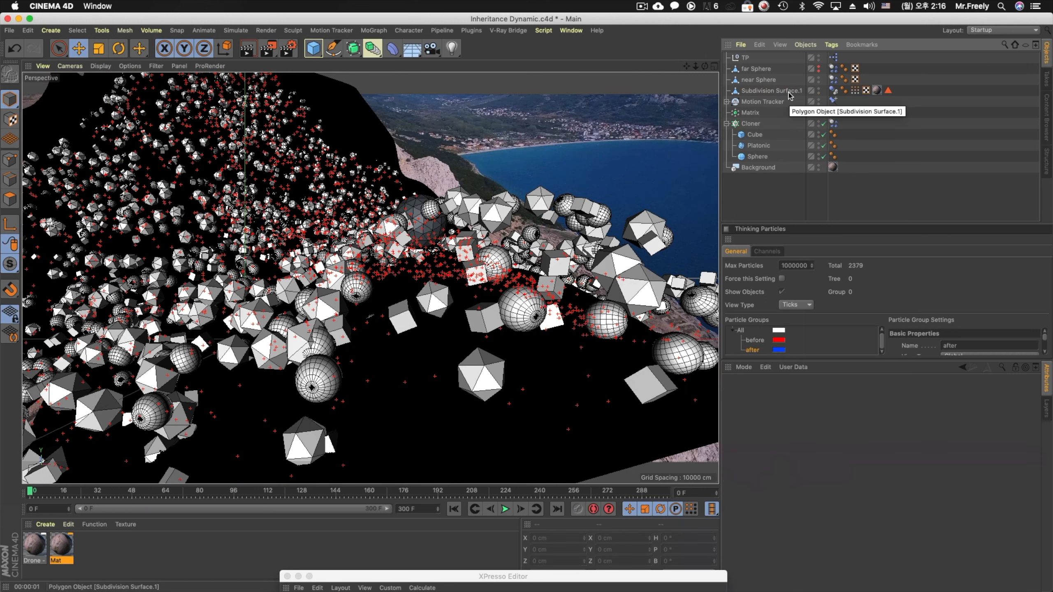
left_click(762, 112)
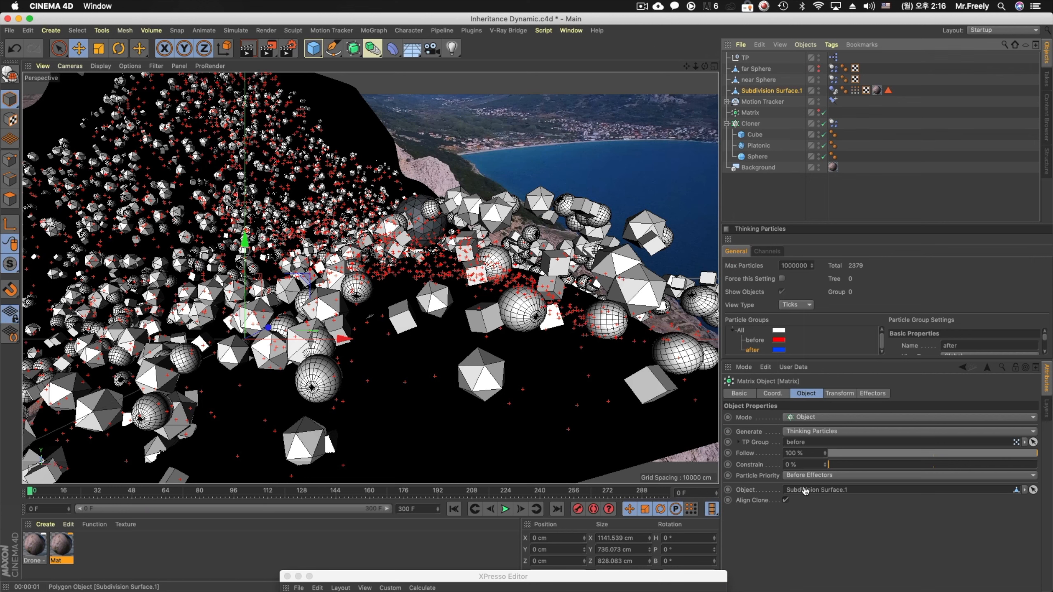
left_click_drag(804, 491, 806, 492)
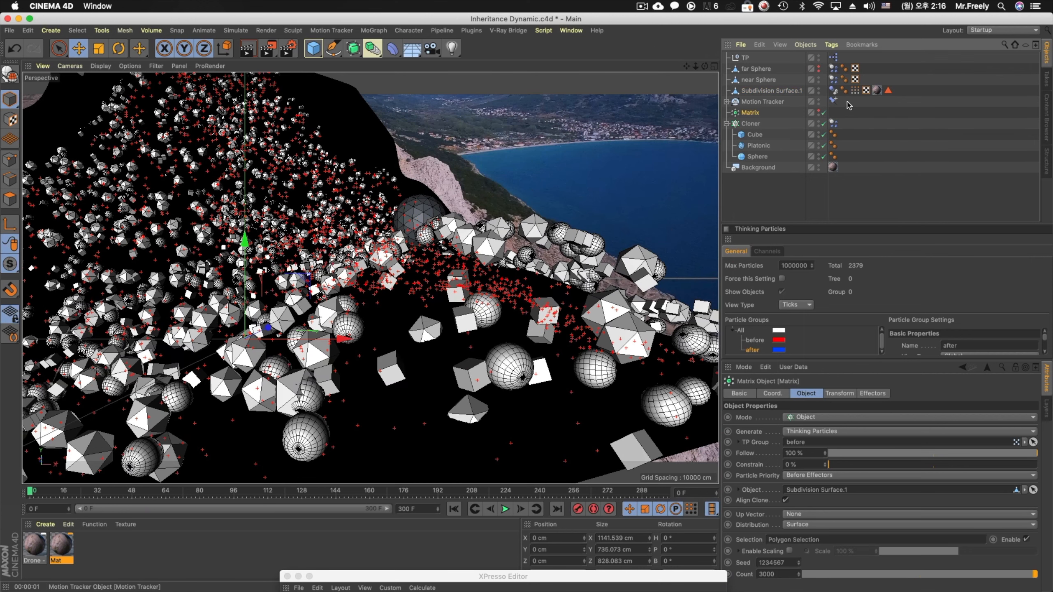
Disable the Cloner and play the first frames to check the particles and sphere, ending back at frame 0
left_click_drag(885, 93, 830, 552)
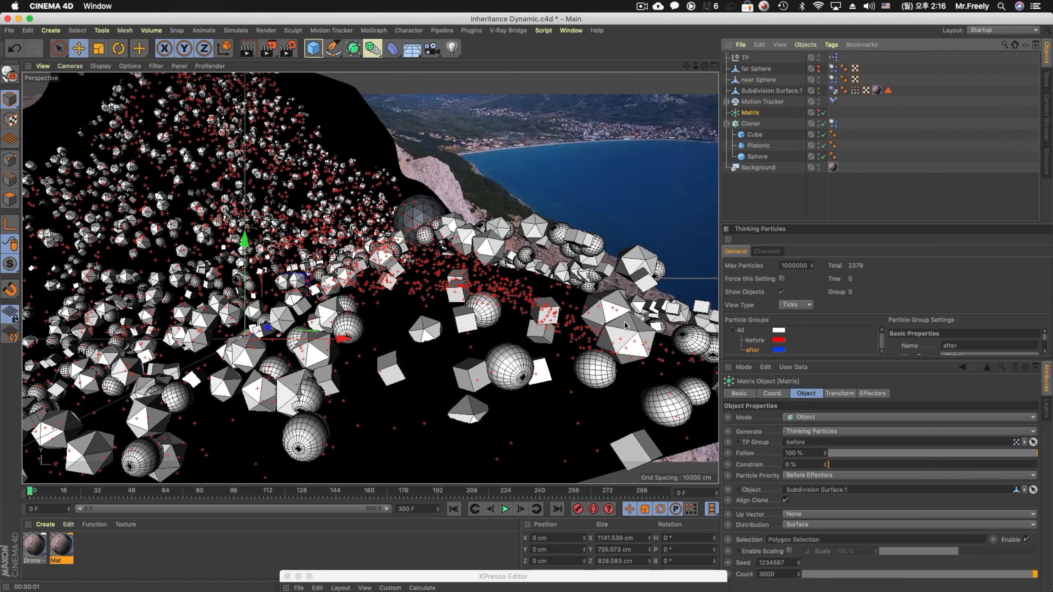
left_click(824, 124)
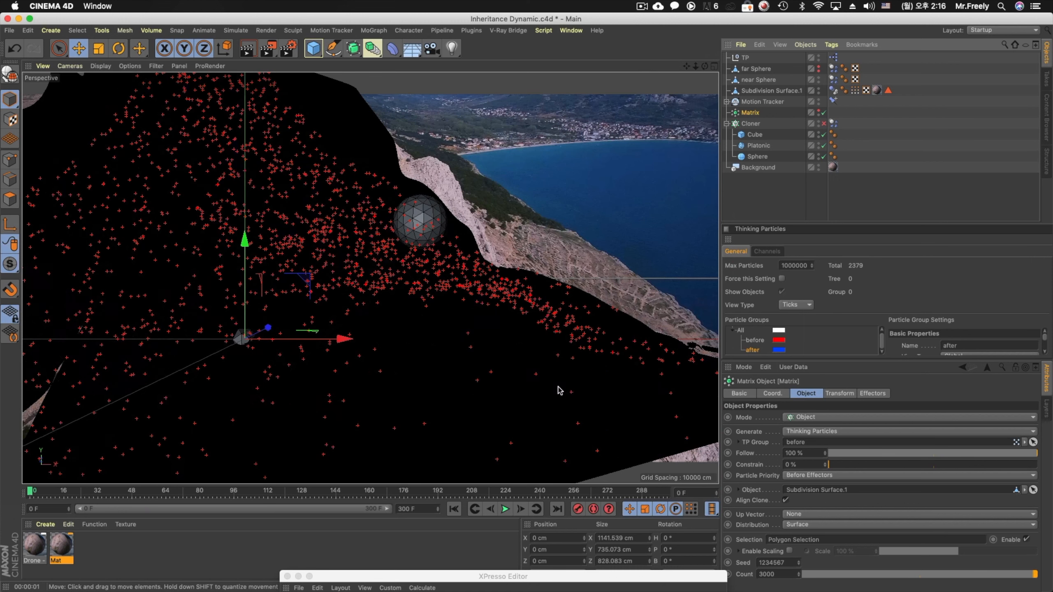
left_click(505, 509)
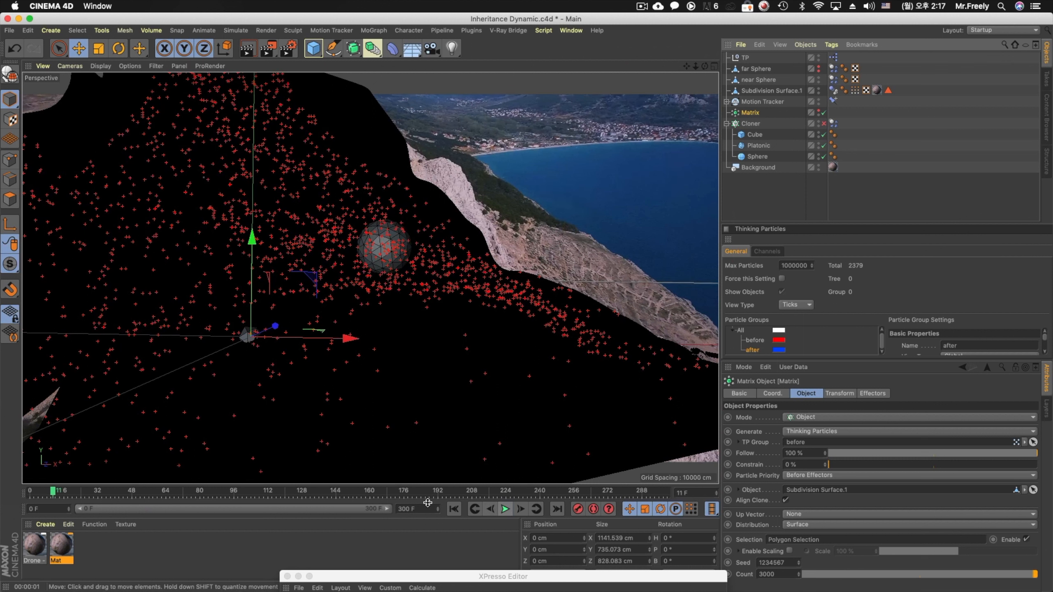
left_click(454, 509)
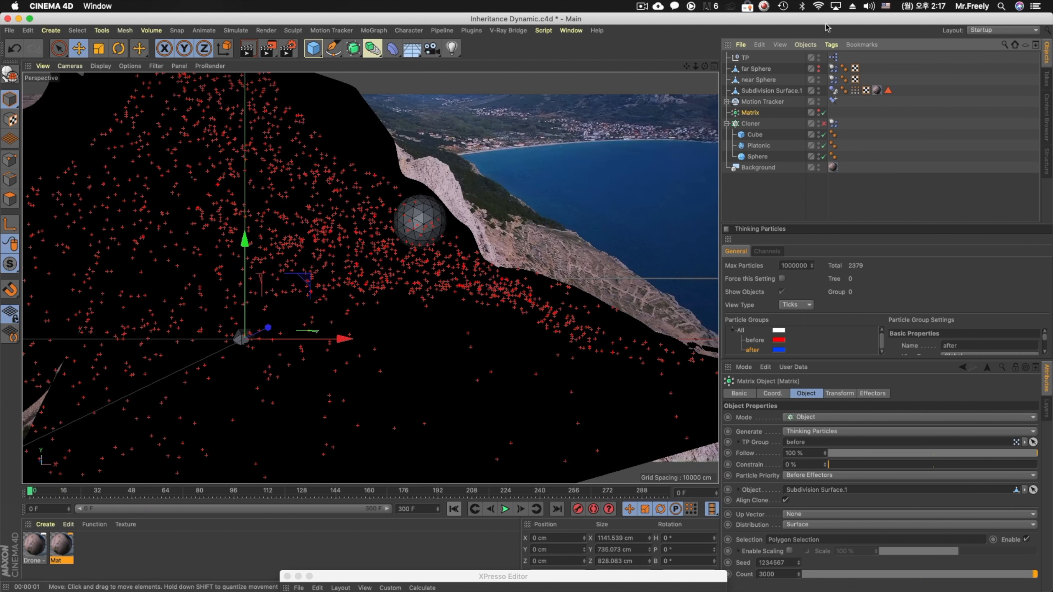
Duplicate near Sphere, hide the original and disable its Dynamics Body tag
left_click(752, 80)
left_click_drag(754, 83, 747, 86, "ctrl")
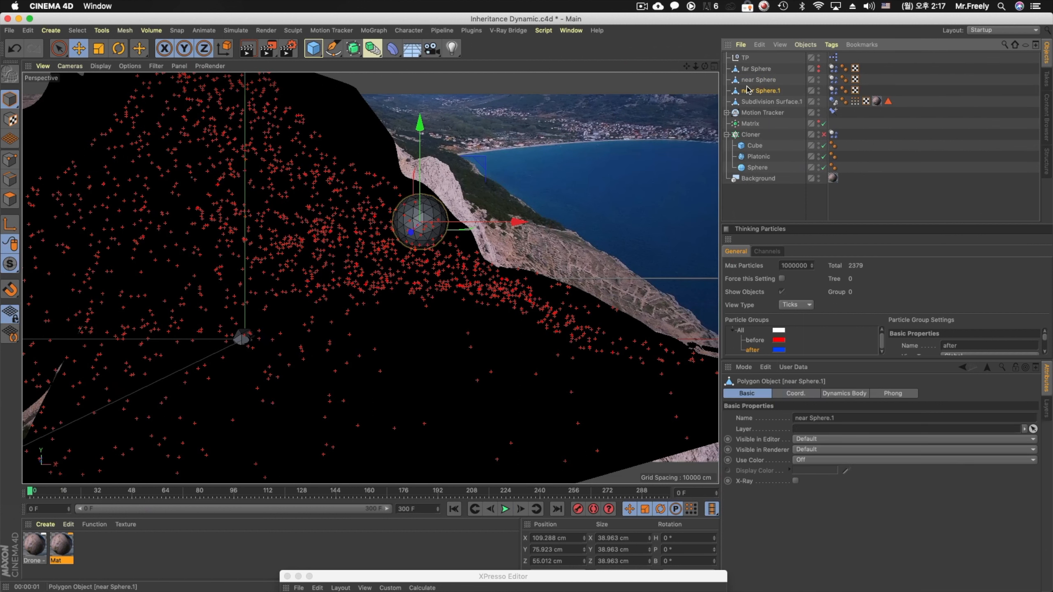
left_click(833, 80)
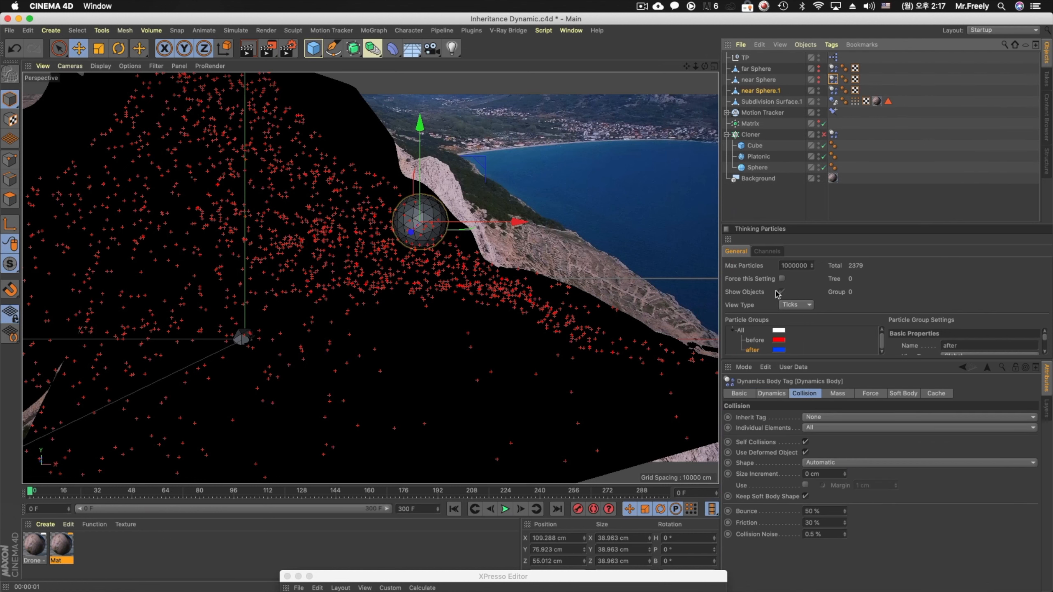
left_click(771, 393)
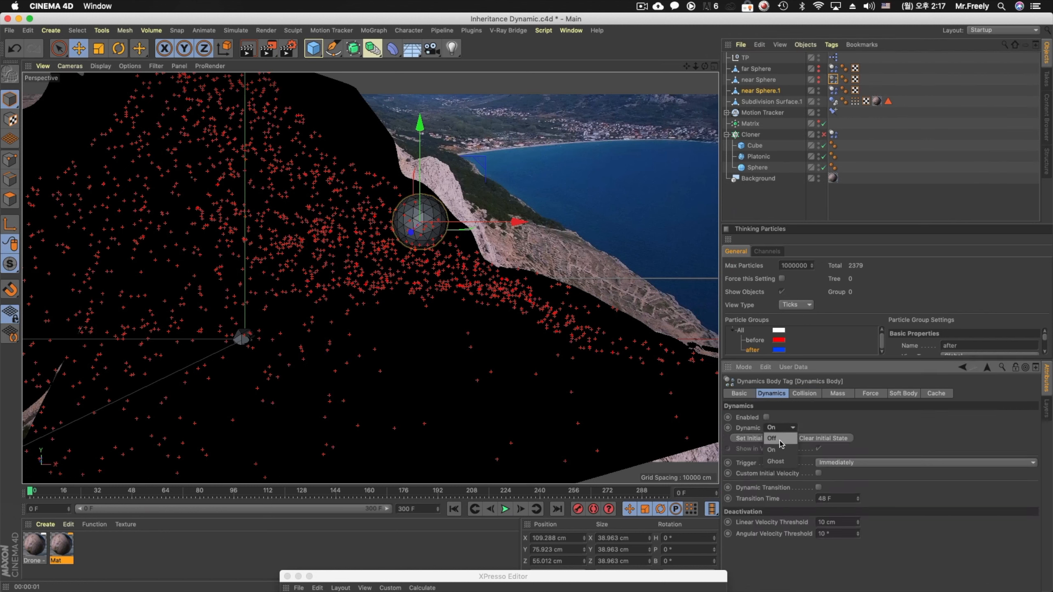
Select the duplicate near Sphere.1 and open the Cappucino recorder for it, placed clear of the sphere
left_click(773, 91)
left_click(833, 91)
left_click(765, 91)
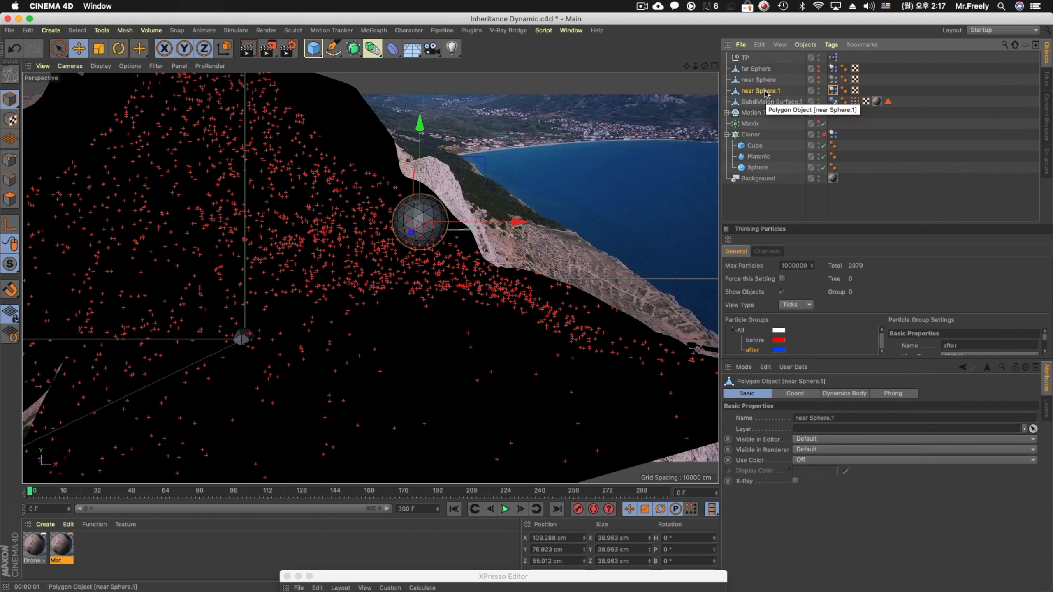
double_click(770, 91)
left_click(737, 94)
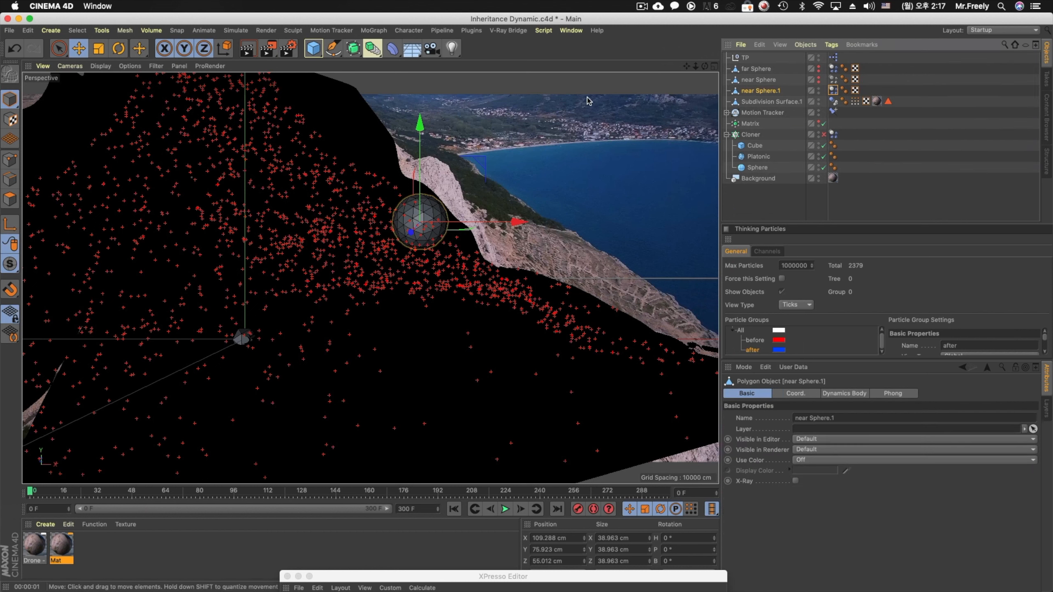
left_click(373, 30)
mouse_move(409, 31)
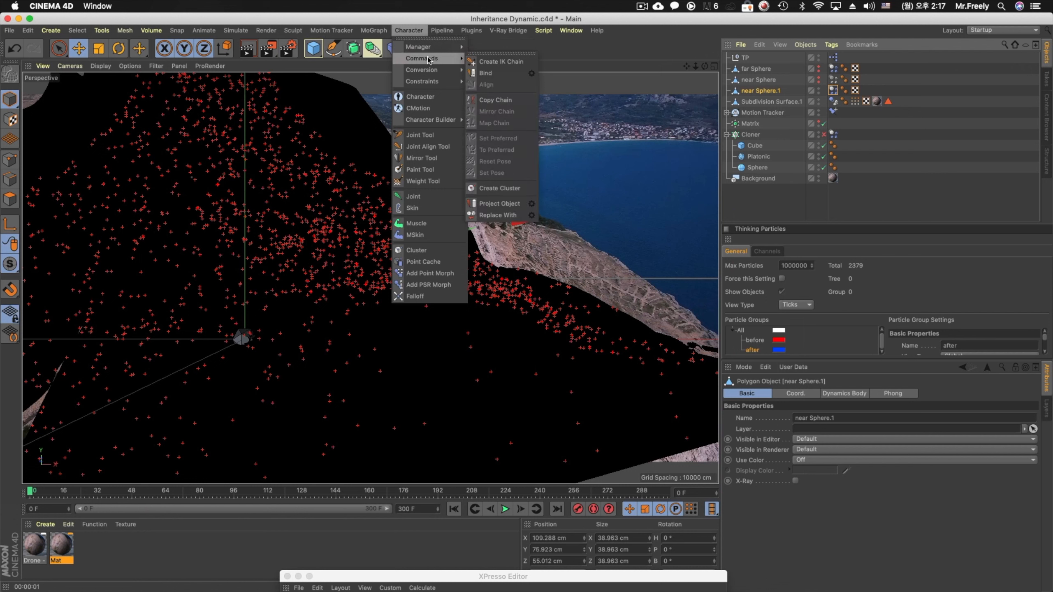
mouse_move(459, 46)
left_click(494, 88)
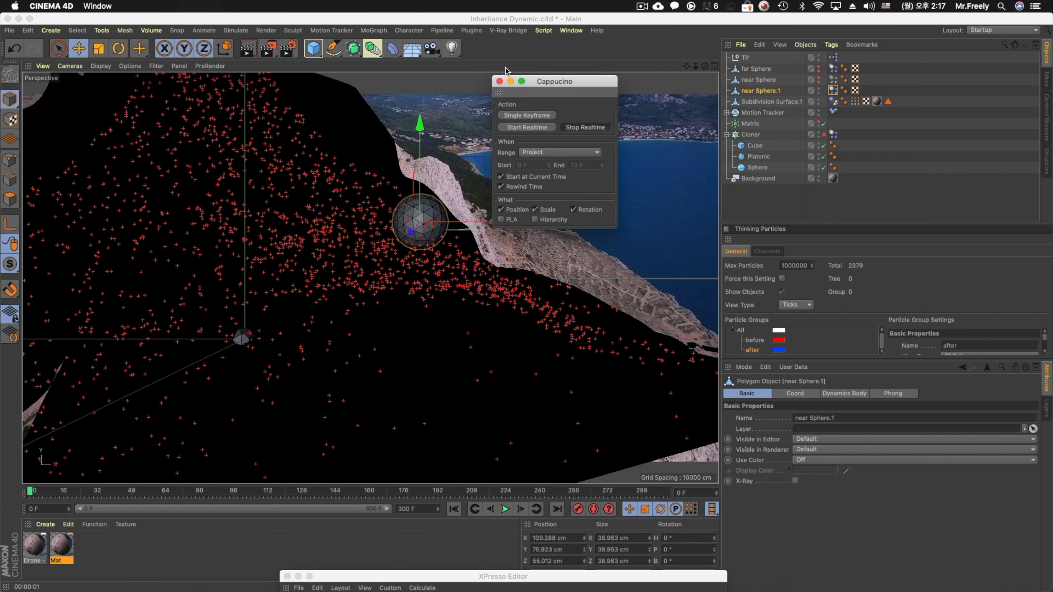
left_click_drag(566, 83, 724, 107)
Record near Sphere.1's position, scale and rotation in realtime from frame 0 as keyframes, and close Cappucino
left_click(454, 510)
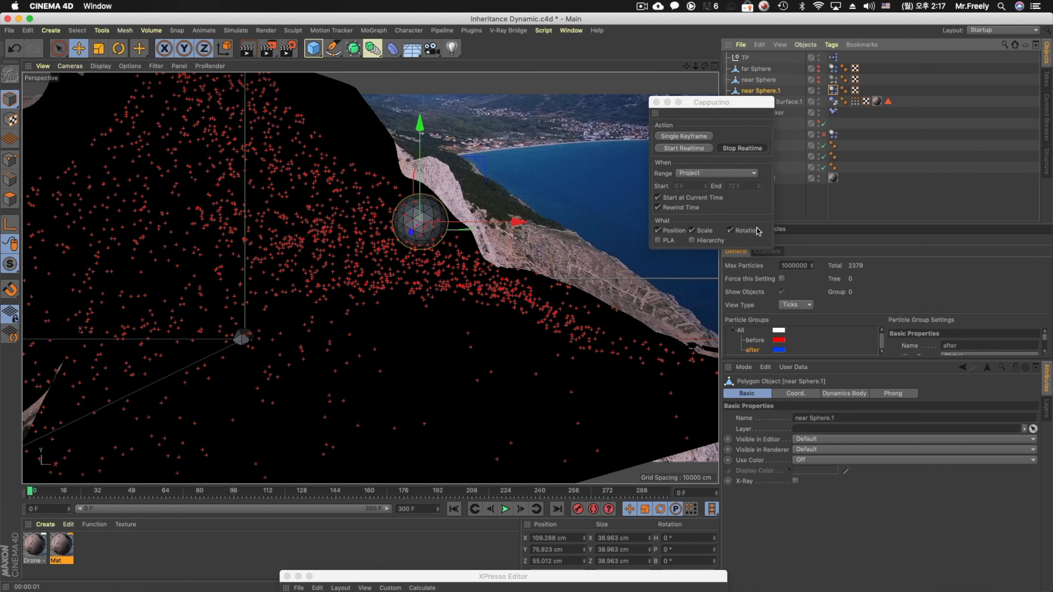
left_click(676, 149)
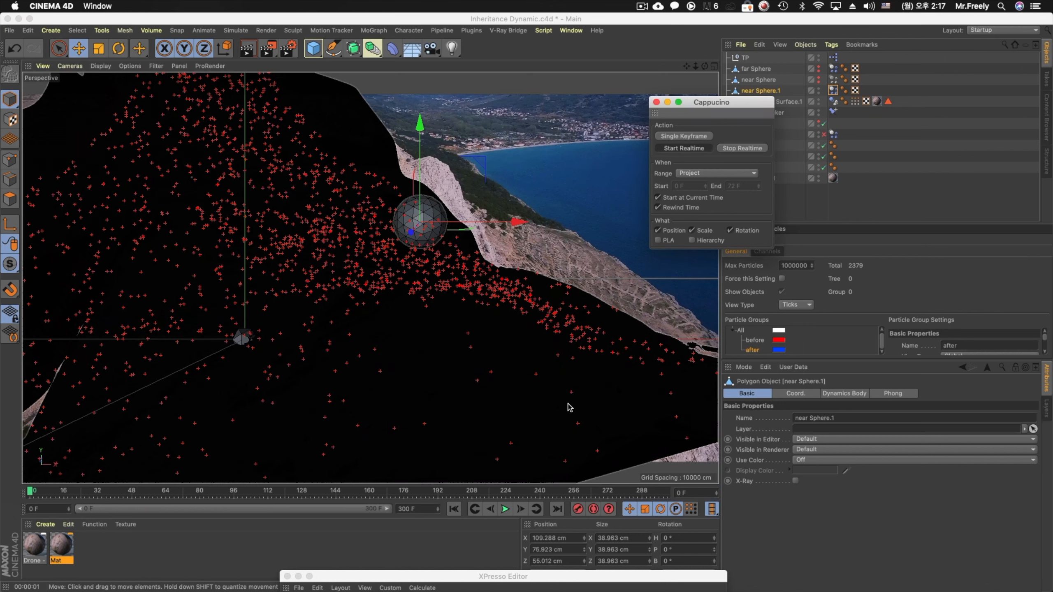
mouse_move(568, 404)
left_mouse_down()
mouse_move(556, 422)
mouse_move(485, 448)
mouse_move(346, 477)
mouse_move(189, 540)
mouse_move(123, 591)
mouse_move(56, 591)
left_mouse_up()
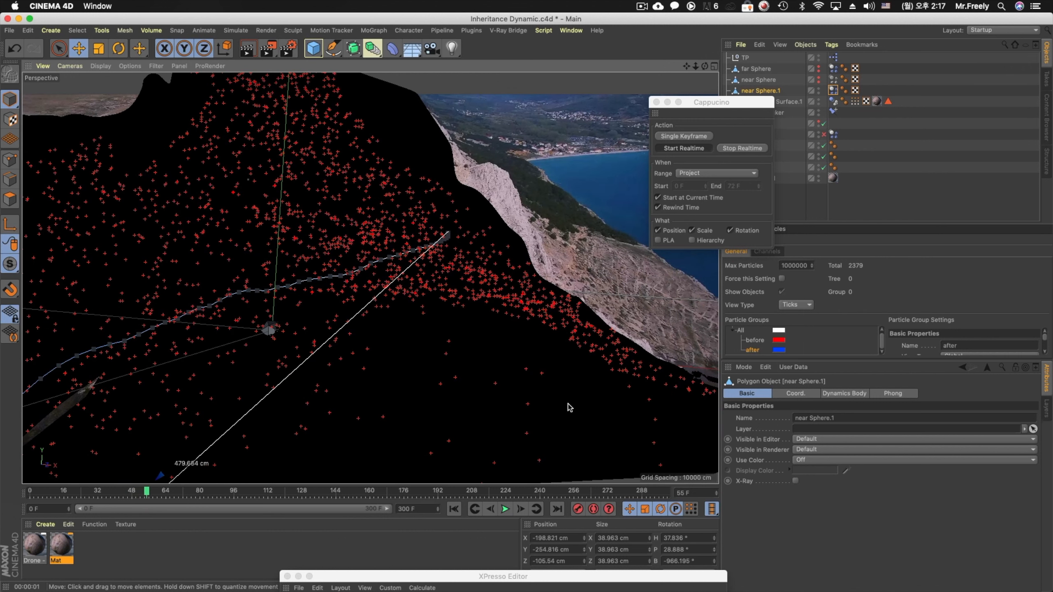
left_click(568, 403)
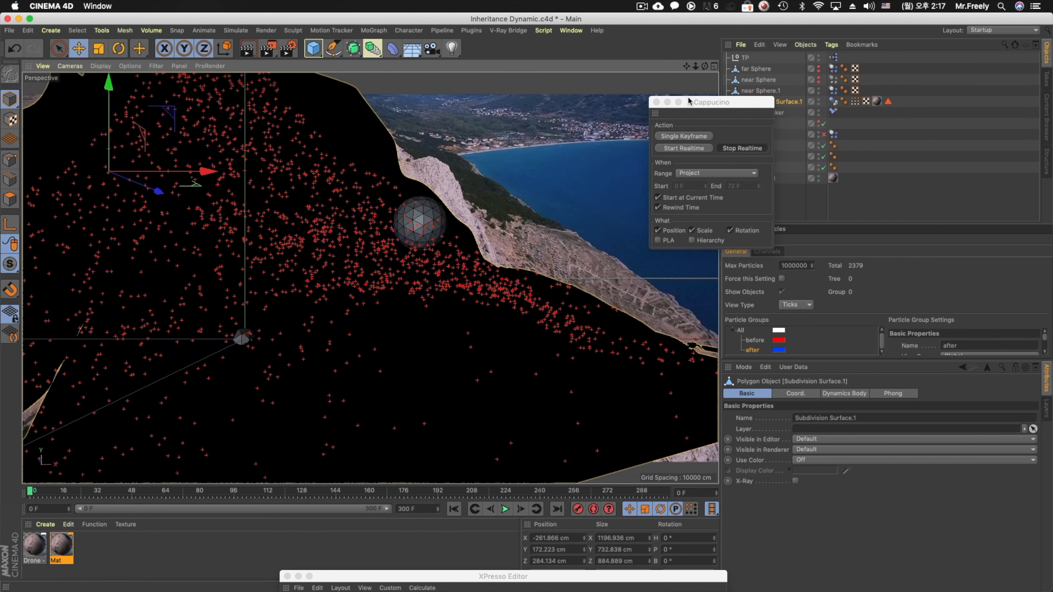
left_click(656, 103)
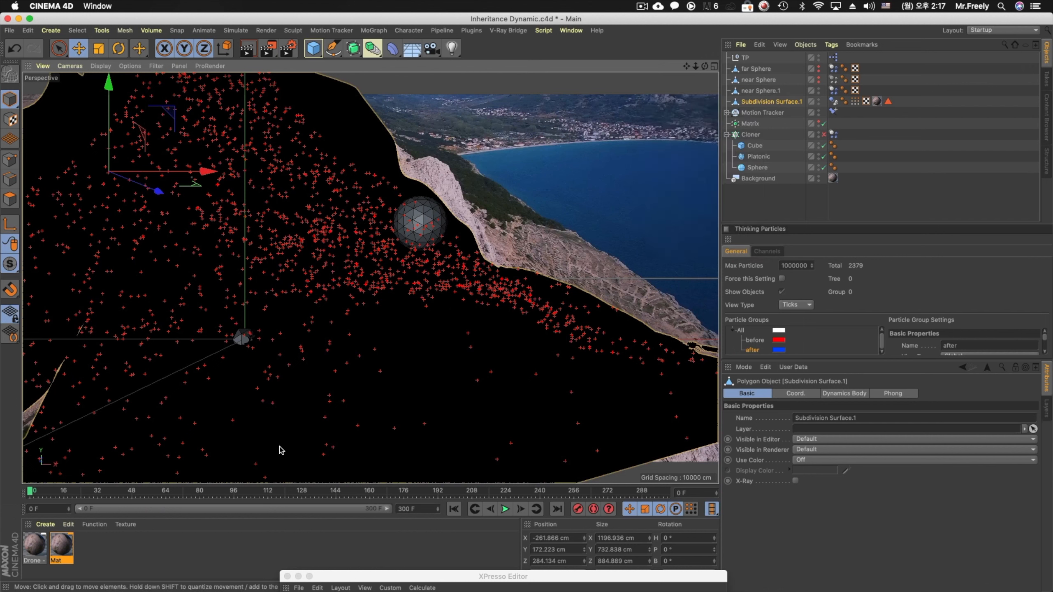
Delete the Dynamics Body tag from near Sphere.1 and scrub to frame 29 to check its recorded motion
left_click(427, 219)
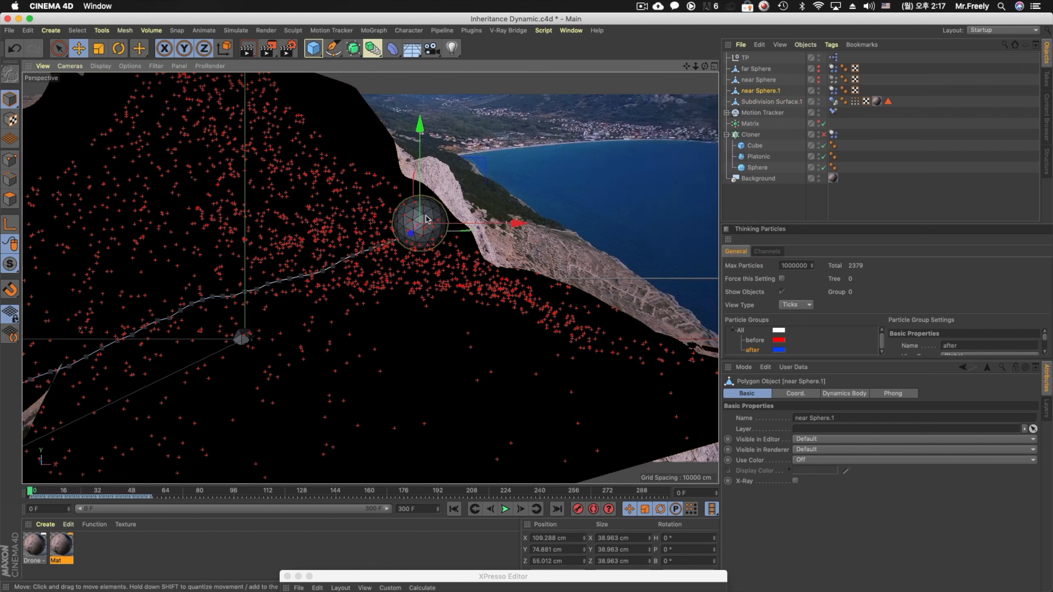
left_click(833, 91)
key("Delete")
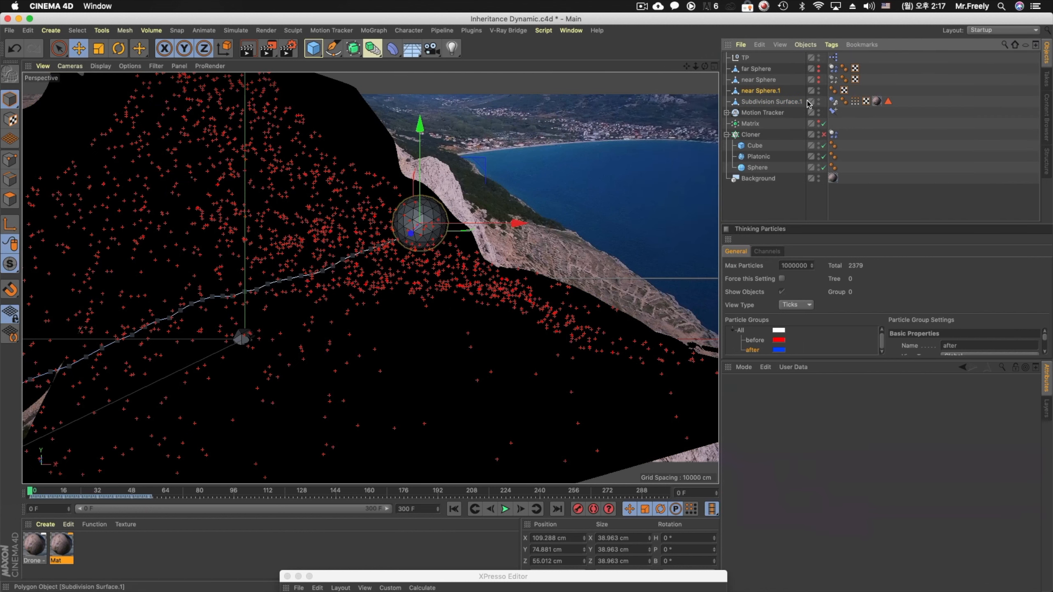
left_click(732, 91)
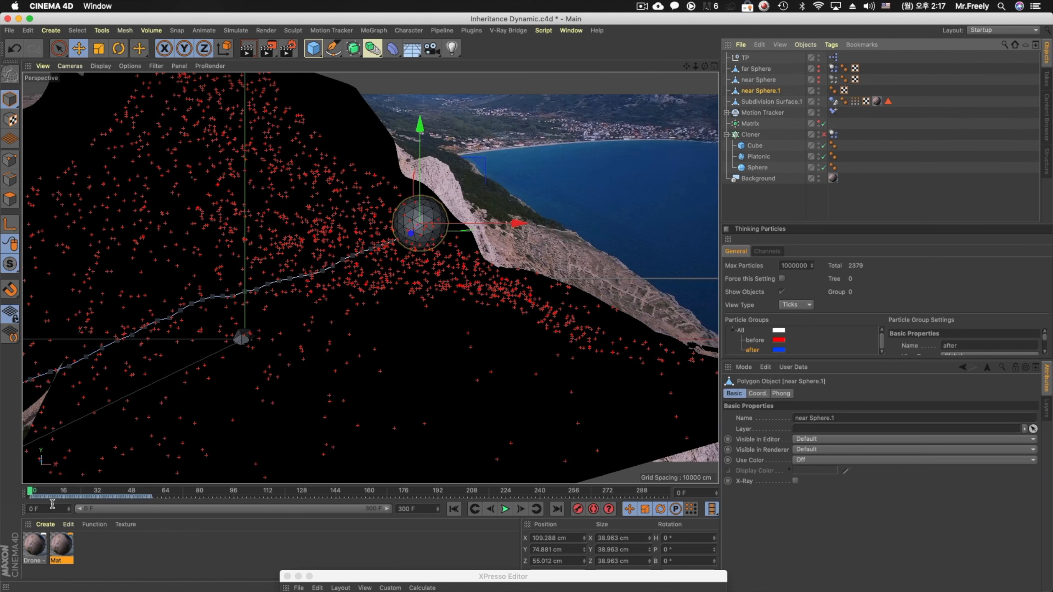
left_click_drag(58, 493, 83, 496)
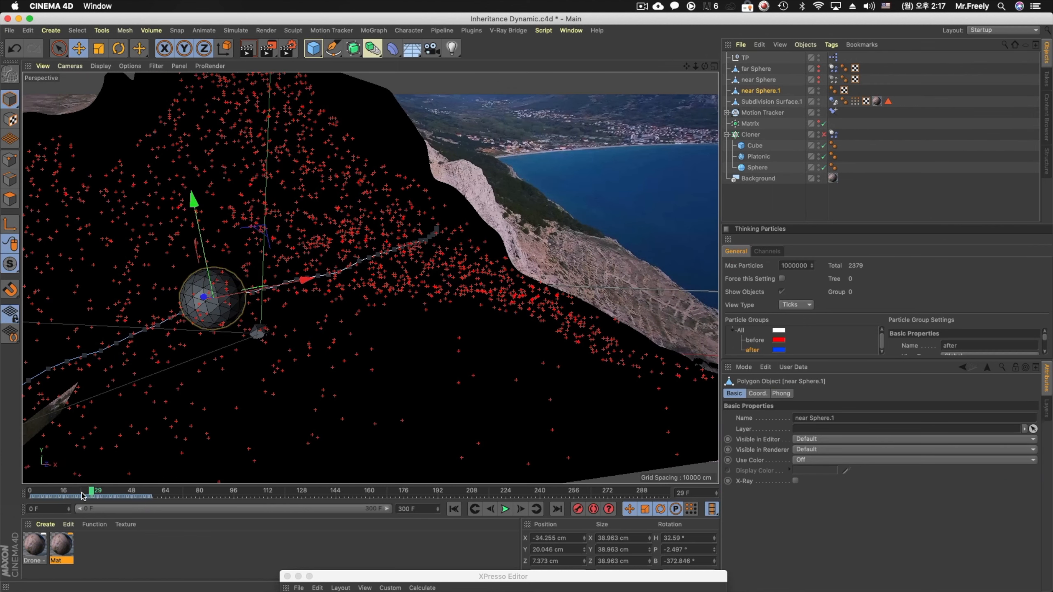
Group near Sphere.1 under a null named "Near Sphere key" and switch the axes to world orientation
key("alt+g")
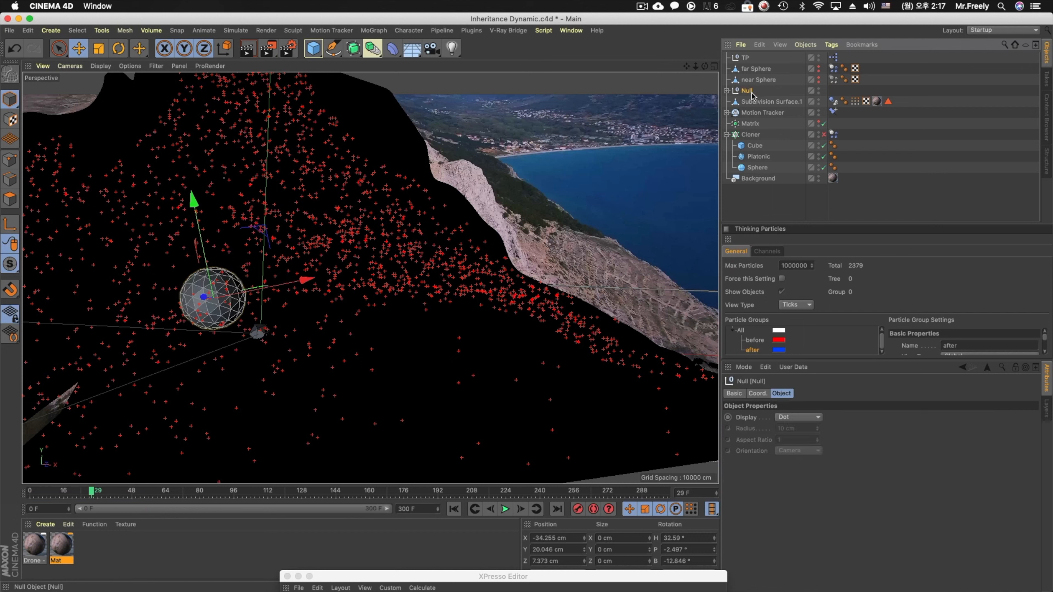
double_click(758, 92)
type("Near S")
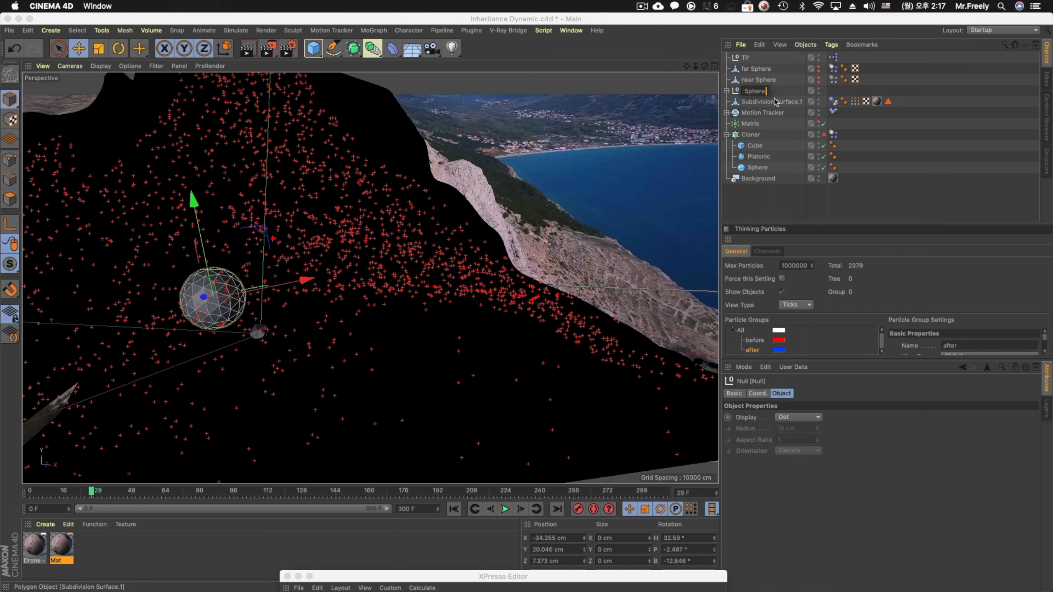
key("Return")
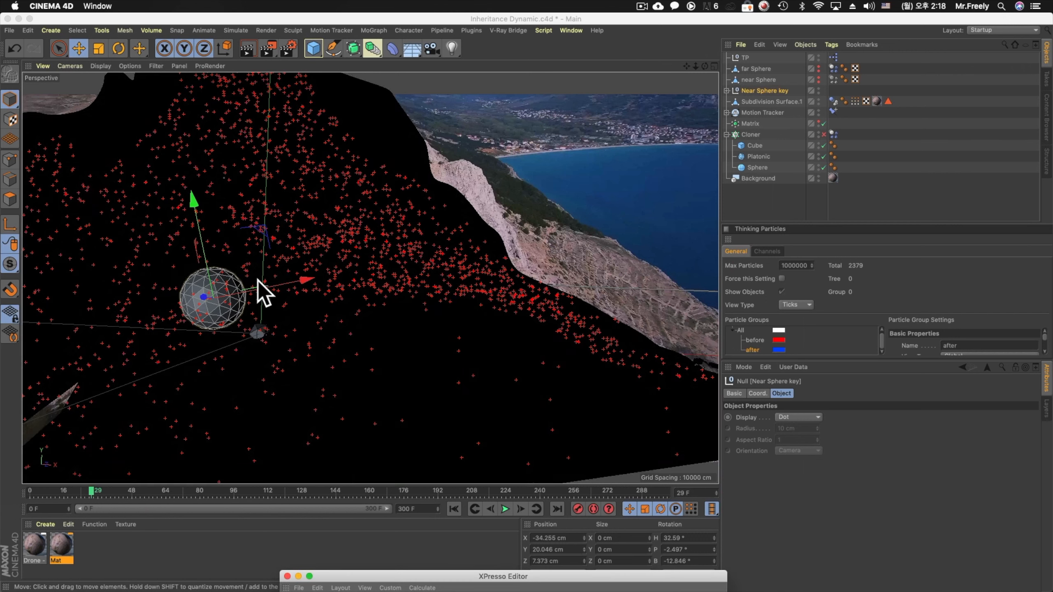
left_click(760, 394)
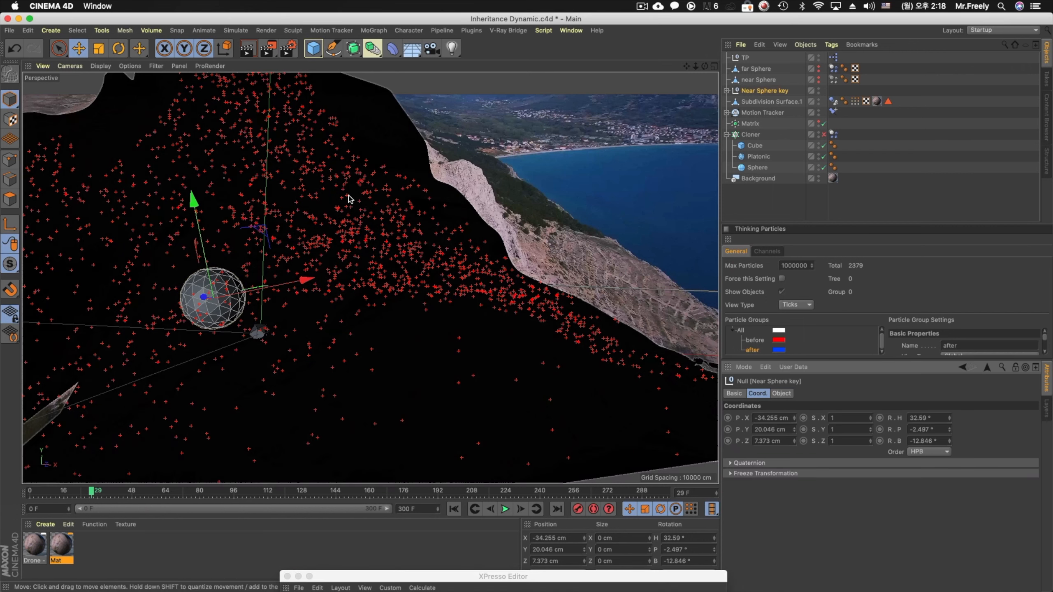
key("w")
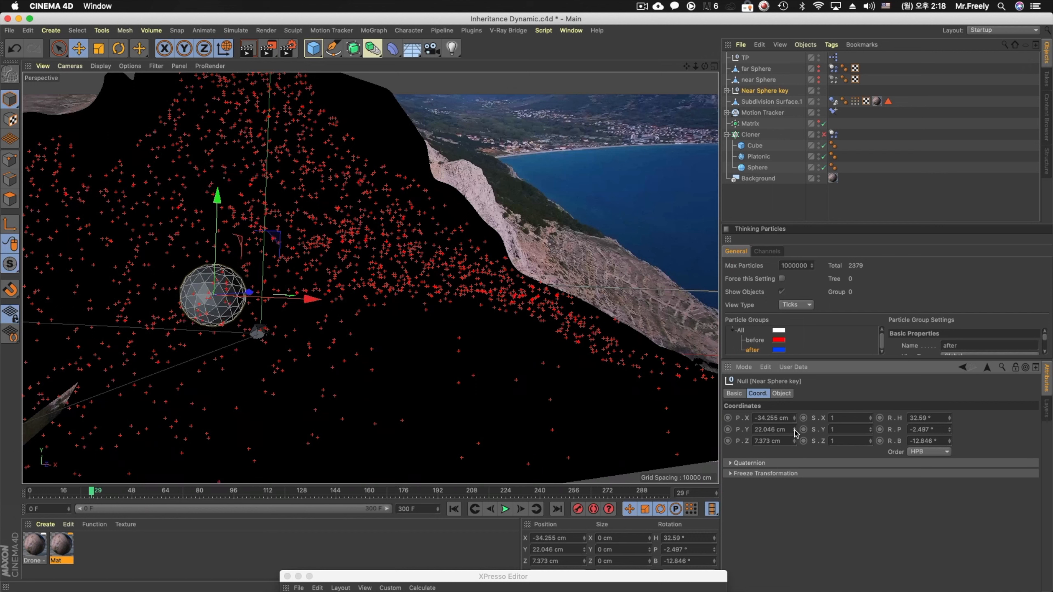
Try lowering the Near Sphere key null to Y -0.954 cm, play the motion to check it, and undo the move
left_click_drag(795, 434, 794, 433)
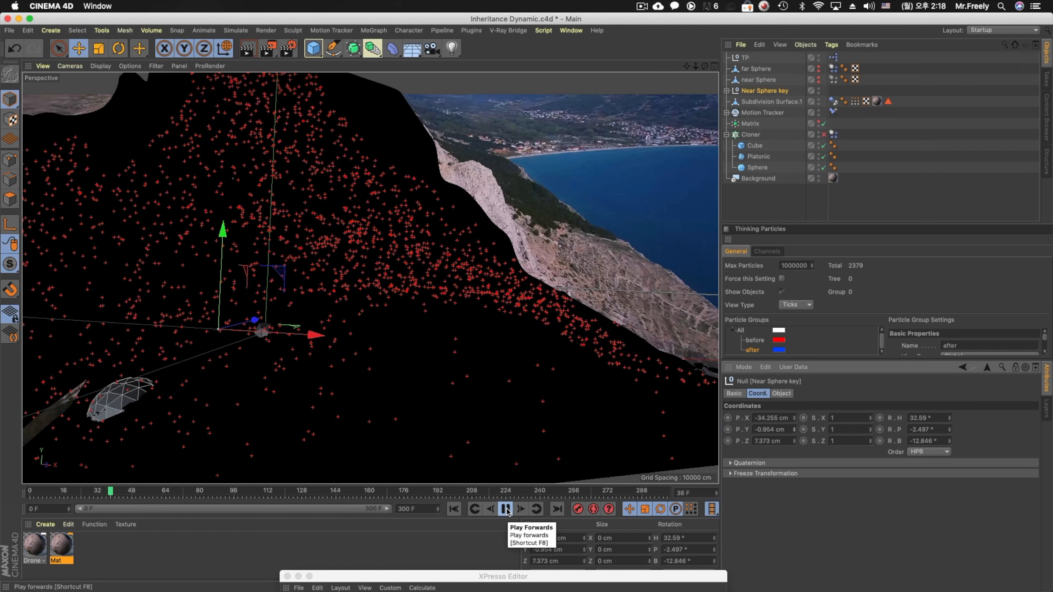
left_click(506, 509)
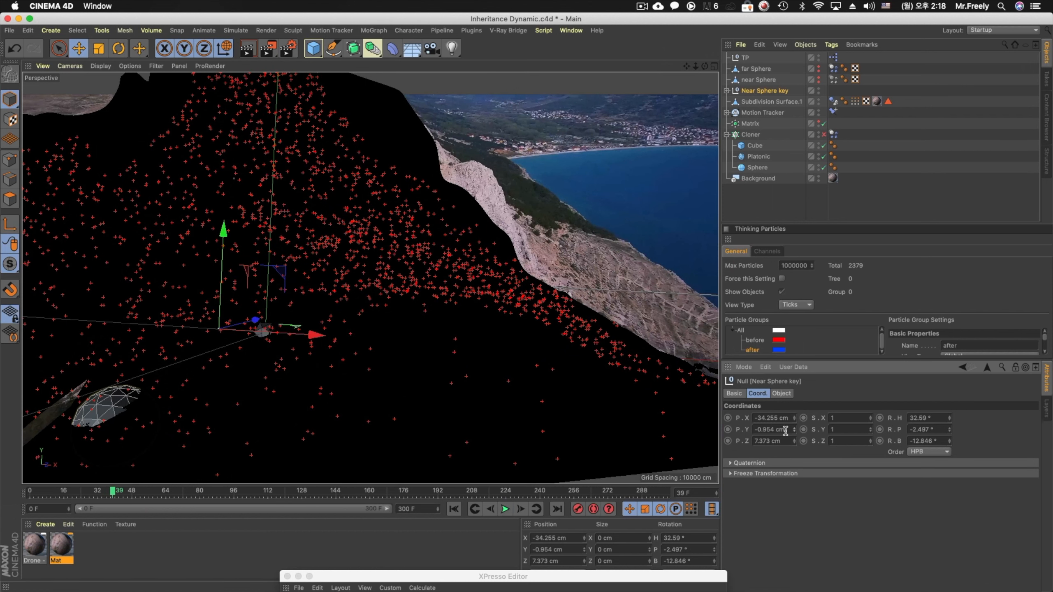
key("super+z")
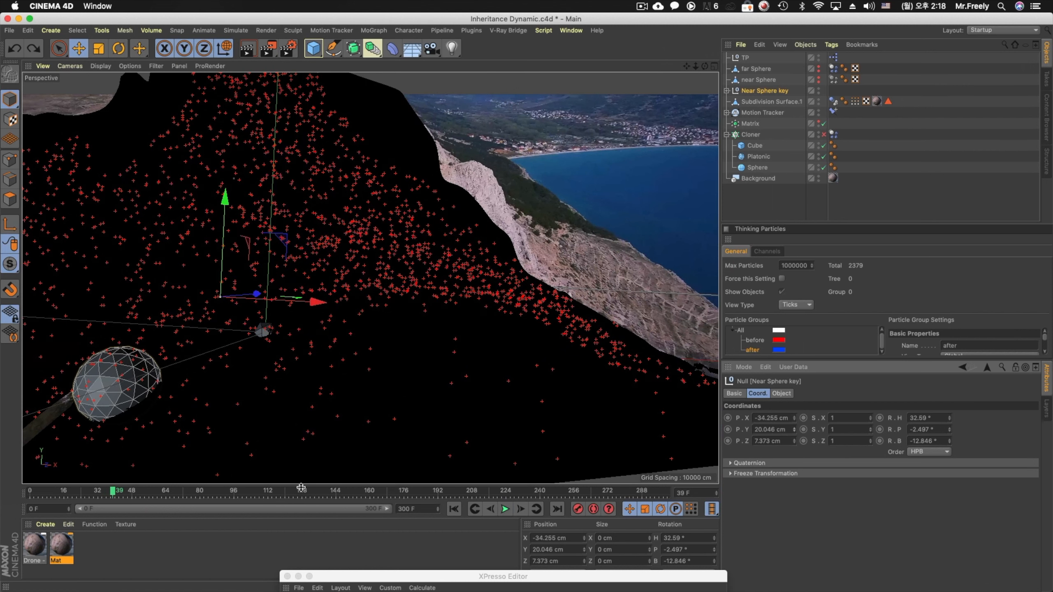
Lower the Near Sphere key null to Y 0.046 cm while checking at frame 6, and return to frame 0
left_click_drag(110, 498, 73, 493)
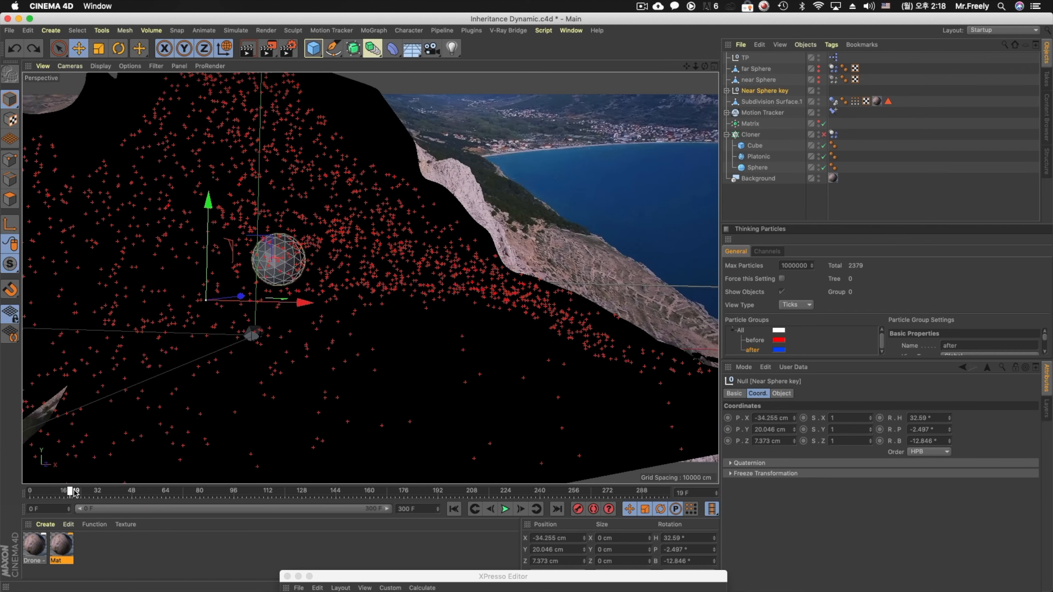
left_click_drag(45, 494, 43, 494)
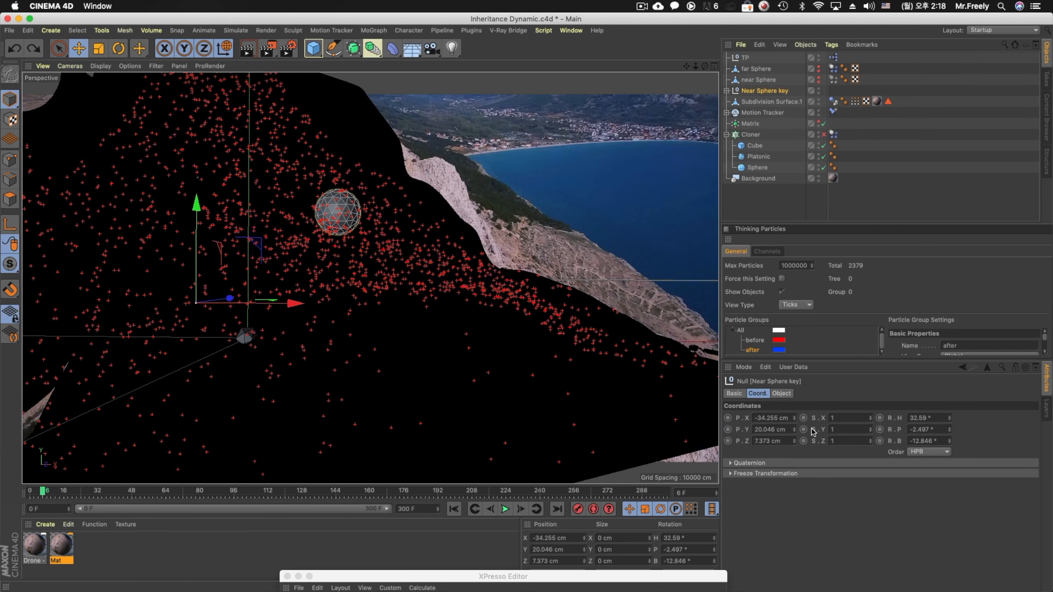
left_click(793, 431)
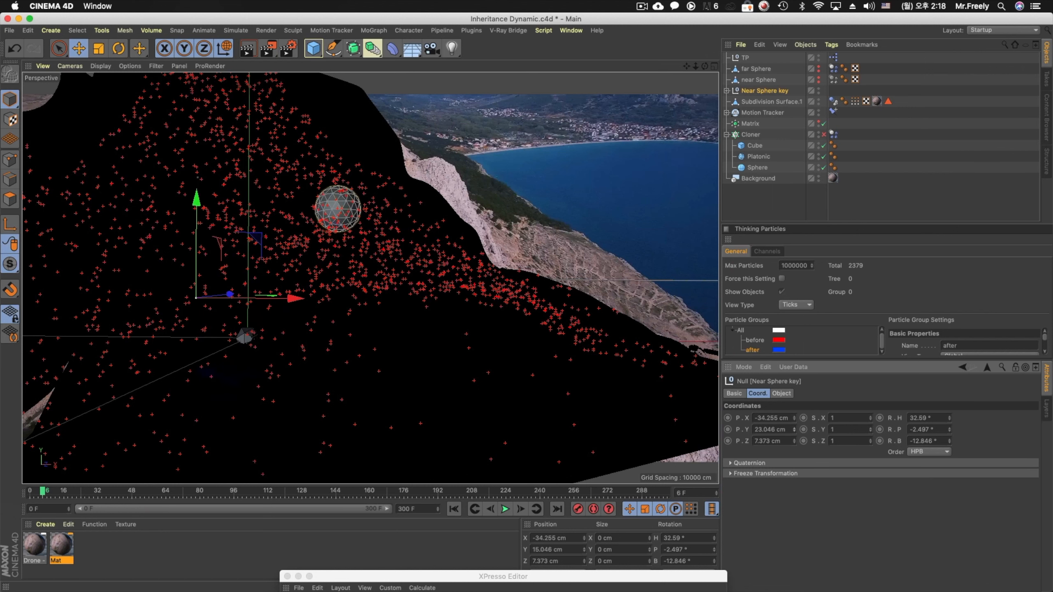
left_click_drag(794, 431, 794, 429)
mouse_move(46, 494)
left_mouse_down()
mouse_move(116, 496)
mouse_move(27, 496)
left_mouse_up()
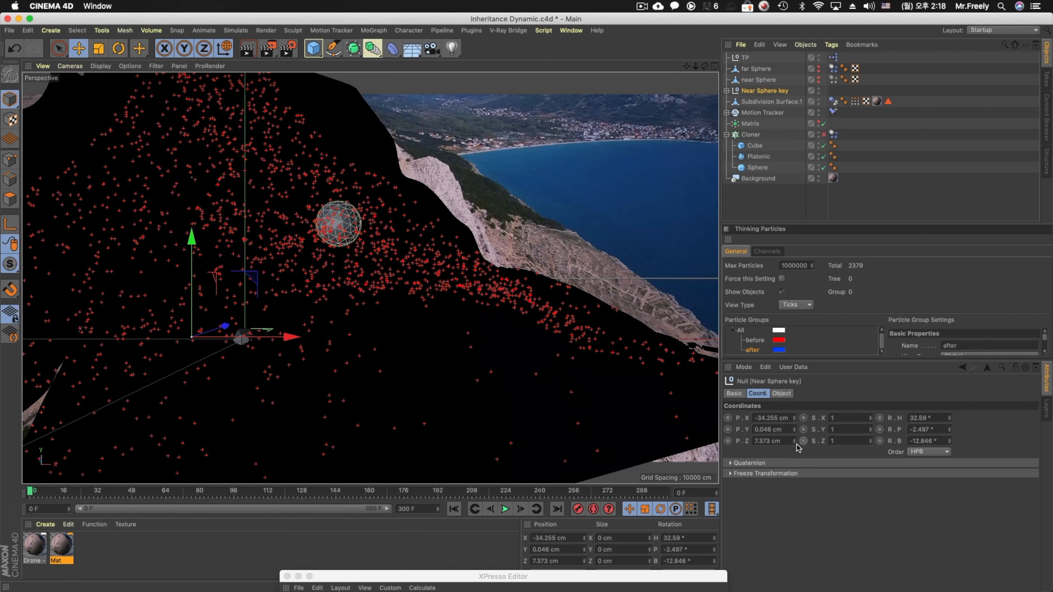
Examine the sphere's height against the terrain from several angles up to frame 19, returning to the full camera view
middle_click(480, 329)
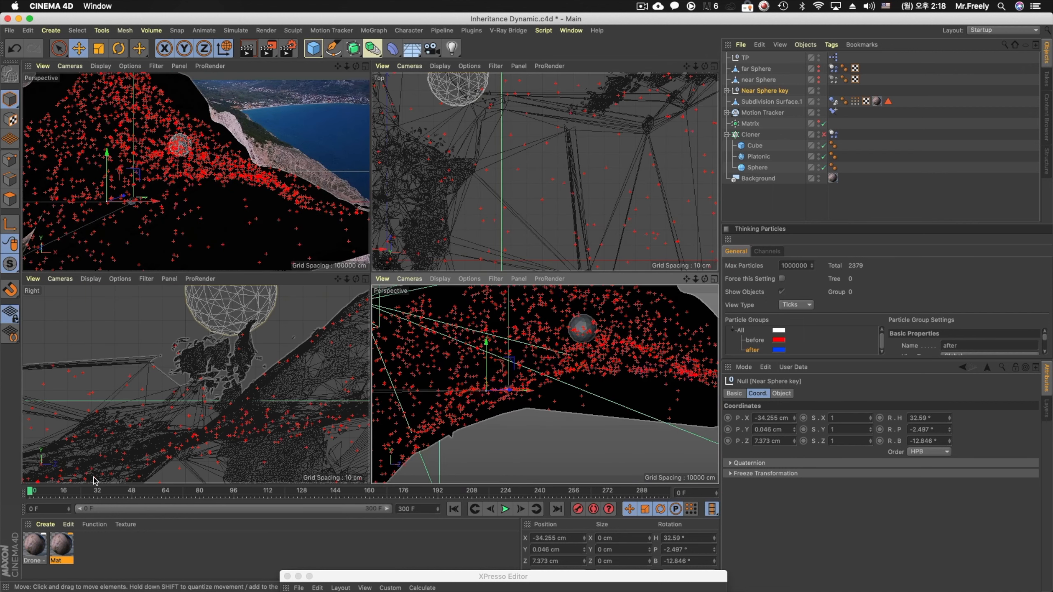
mouse_move(39, 495)
left_mouse_down()
mouse_move(49, 496)
mouse_move(22, 497)
mouse_move(46, 495)
left_mouse_up()
left_click_drag(530, 381, 448, 396, "alt")
left_click_drag(51, 493, 71, 492)
left_click_drag(473, 360, 612, 388, "alt")
left_click_drag(545, 383, 606, 367, "alt")
left_click_drag(494, 368, 545, 365, "alt")
key("F1")
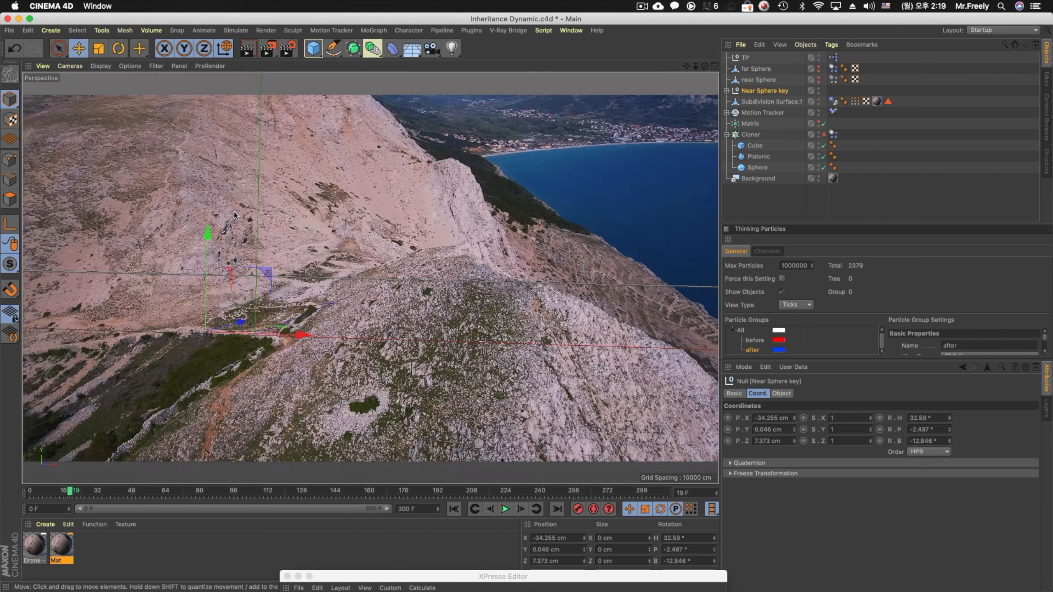
Keyframe the Near Sphere key null's Y position at frame 19, and raise it to 17.945 cm with another key at frame 52
left_click(728, 429)
left_click_drag(78, 493, 139, 497)
left_click_drag(230, 272, 231, 244)
left_click(728, 429)
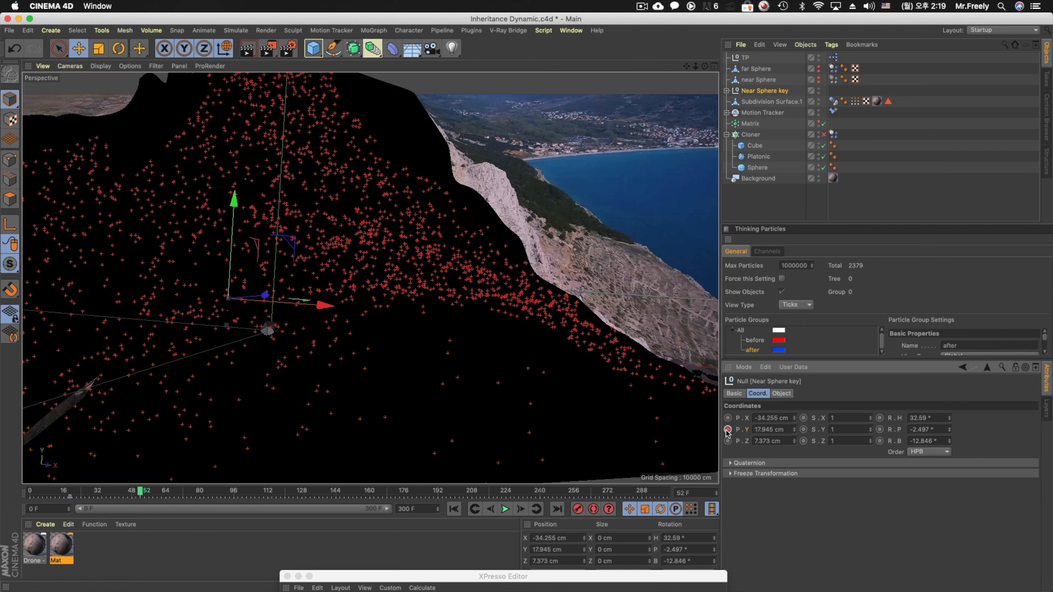
Move the Near Sphere key null's frame 52 key to frame 43, and keyframe the null there at Y 42.543 cm
mouse_move(72, 495)
left_mouse_down()
mouse_move(130, 499)
mouse_move(120, 501)
left_mouse_up()
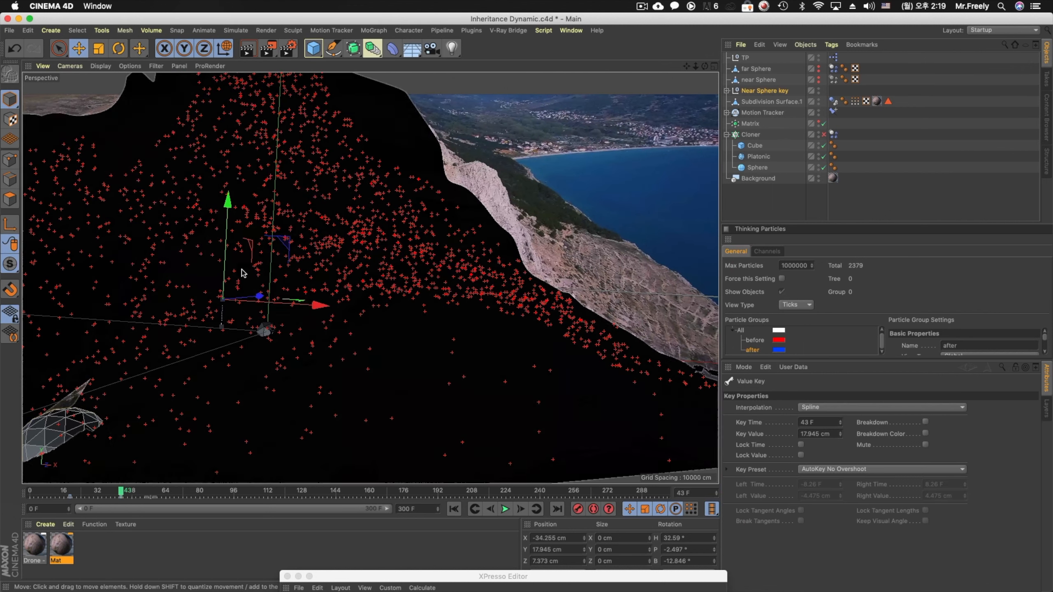
left_click_drag(225, 274, 220, 237)
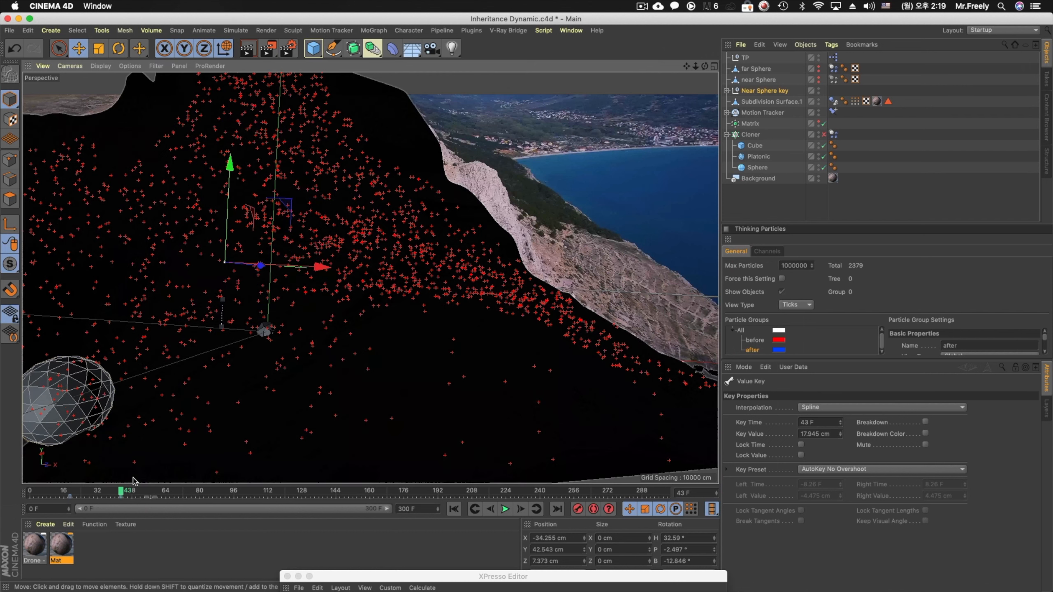
left_click(578, 509)
left_click_drag(72, 494, 96, 493)
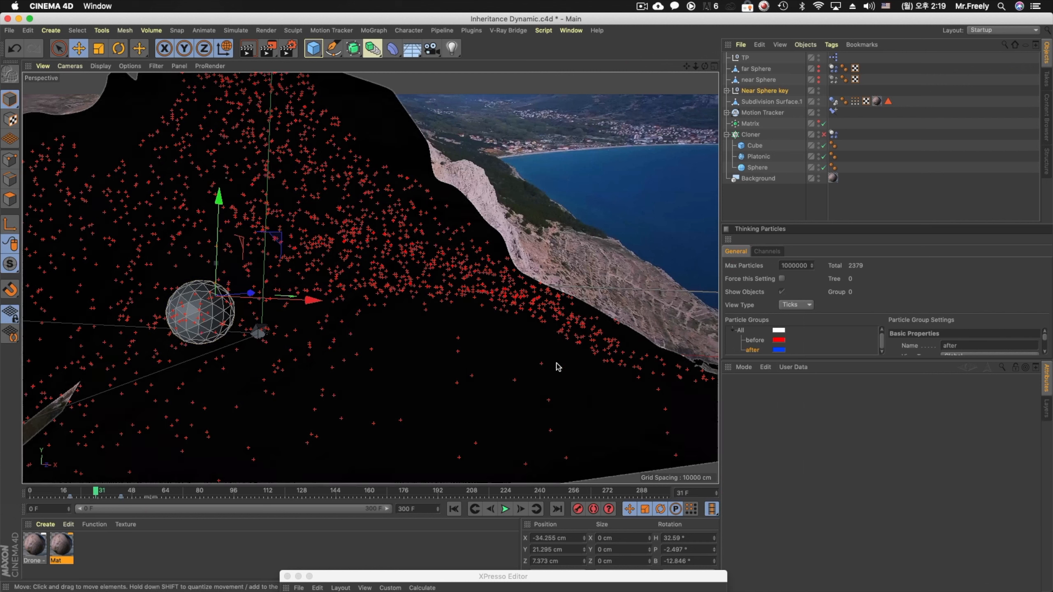
Link near Sphere.1 as the object of both the PMotionInheritance and PDeflector nodes, and close the XPresso editor
left_click_drag(511, 577, 372, 226)
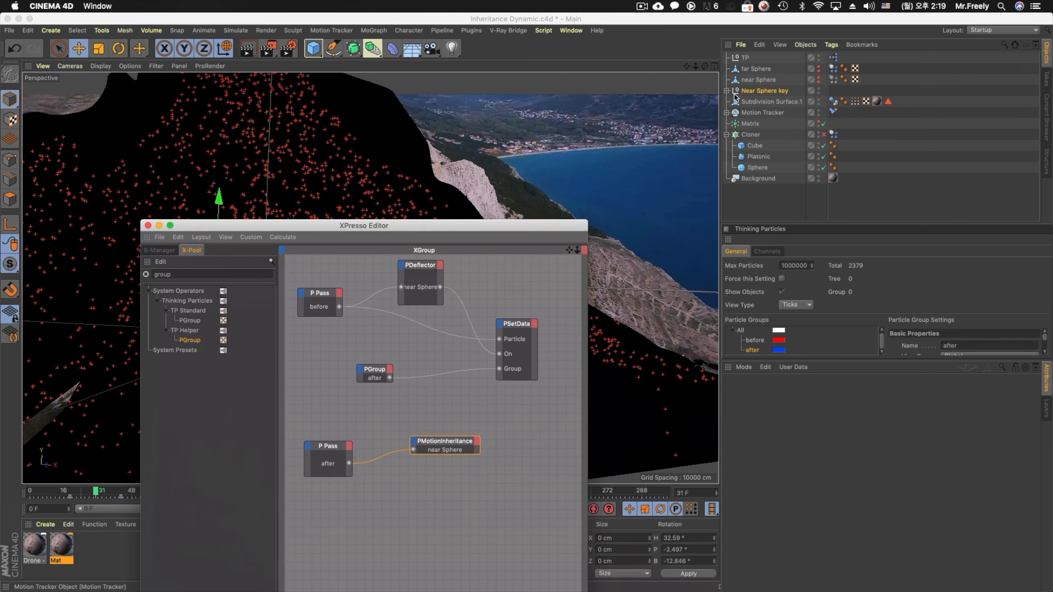
left_click(726, 90)
left_click(752, 101)
left_click(452, 443)
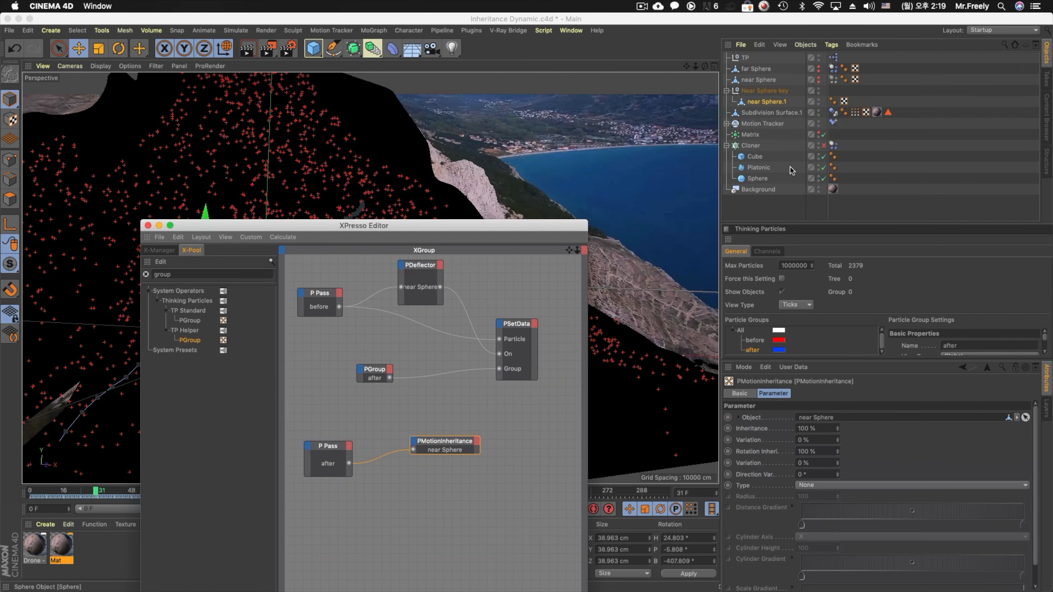
left_click_drag(768, 102, 826, 443)
left_click(436, 297)
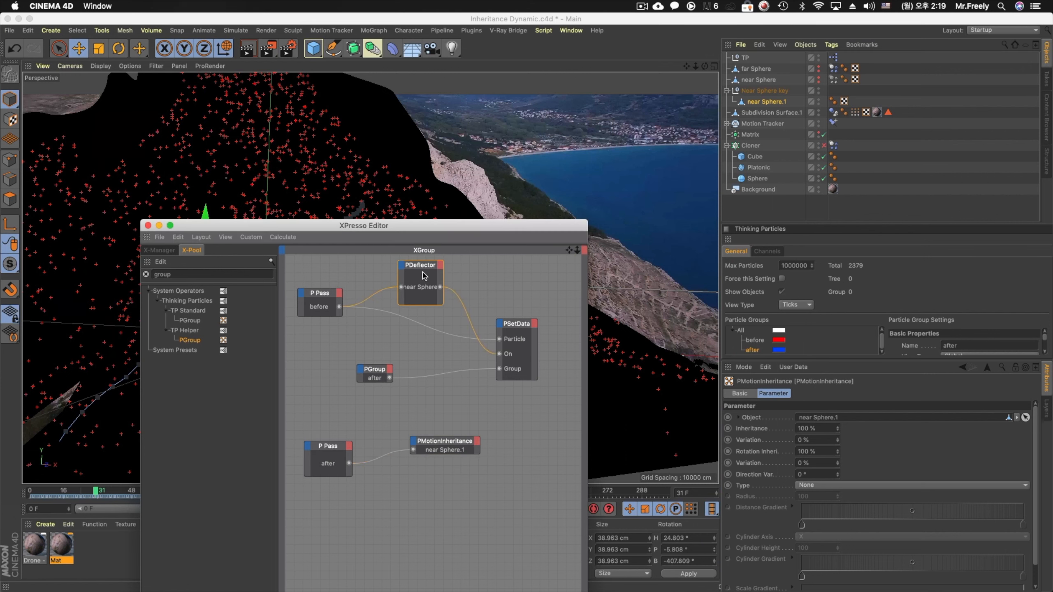
left_click_drag(771, 101, 823, 403)
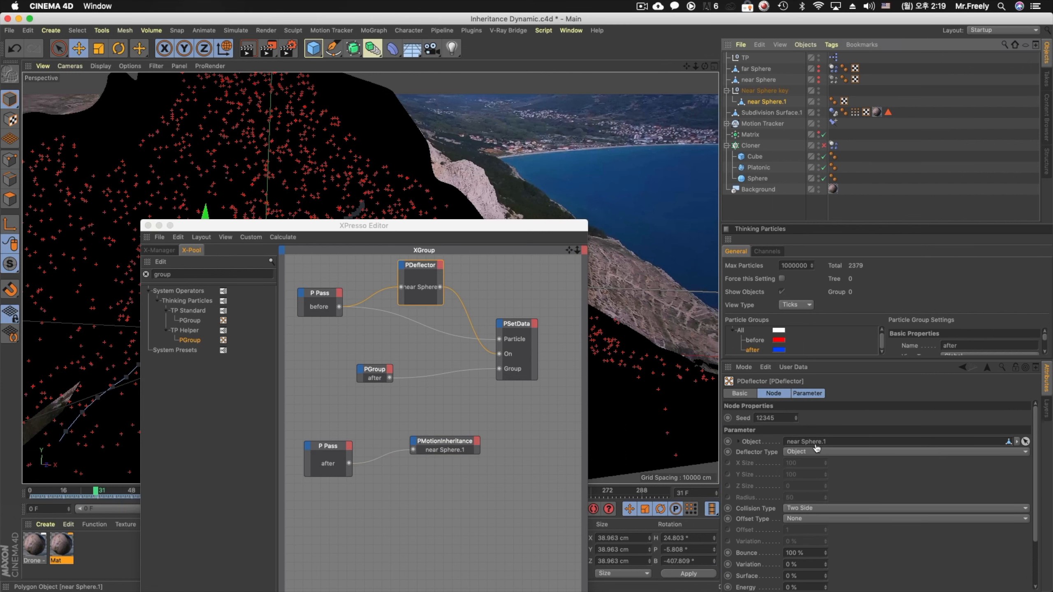
left_click(147, 226)
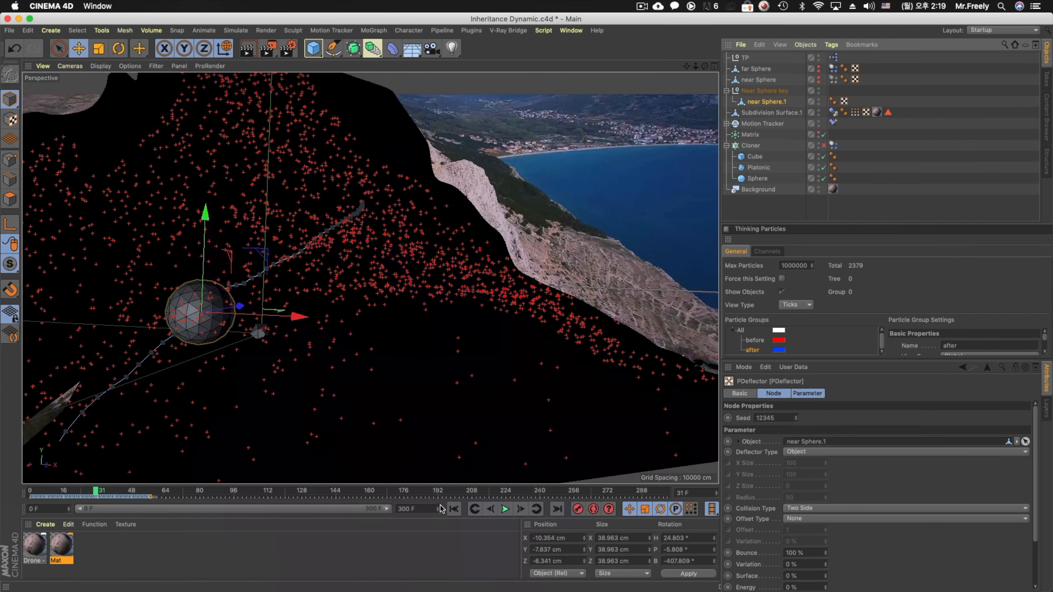
Play the animation from the start to about frame 18 to check the sphere's contact with the particles
mouse_move(104, 484)
left_mouse_down()
mouse_move(47, 493)
mouse_move(92, 497)
left_mouse_up()
left_click(455, 511)
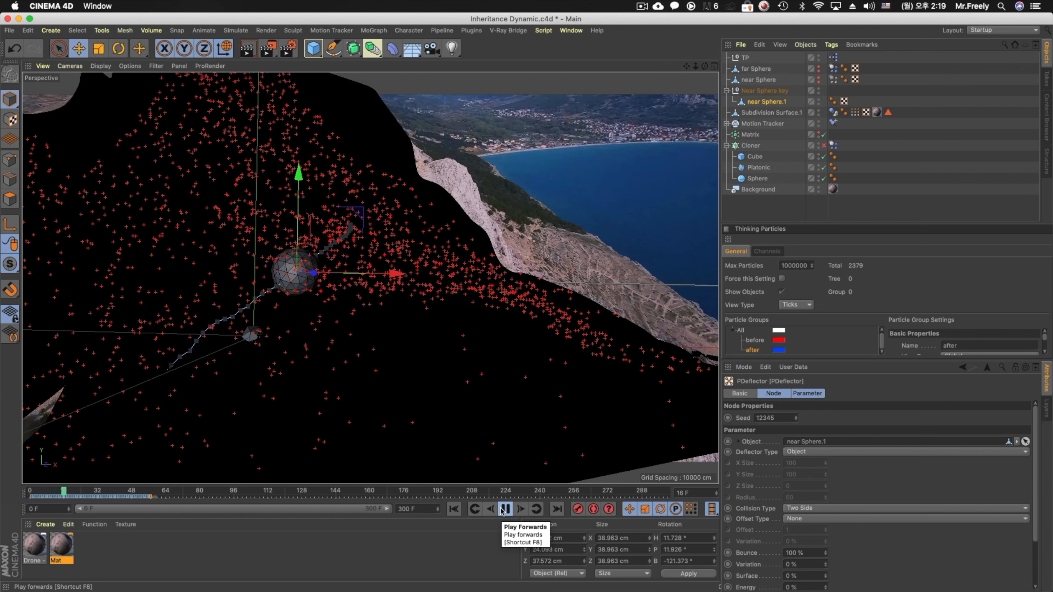
left_click(504, 509)
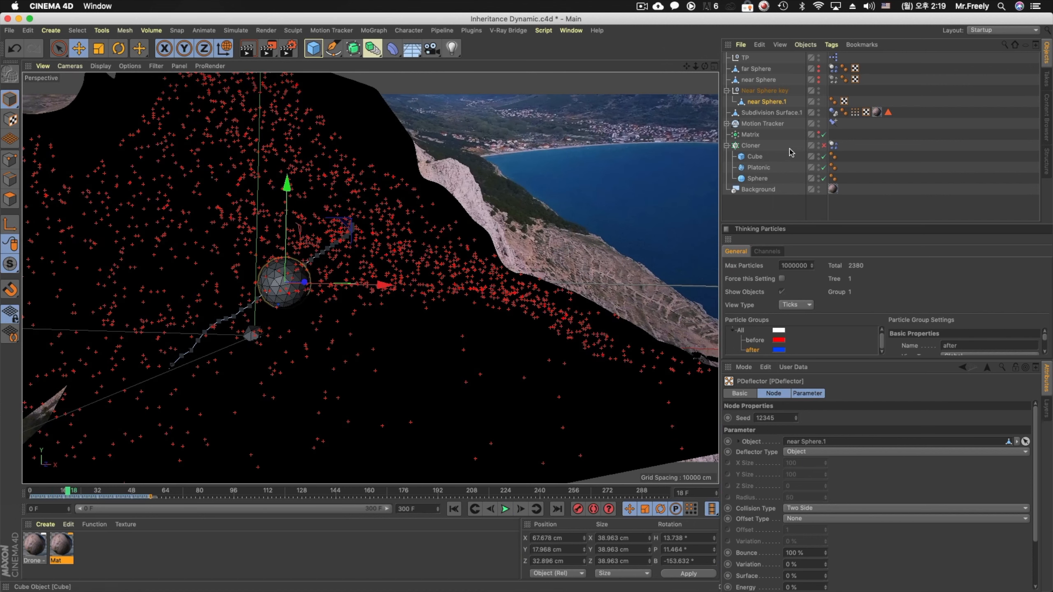
Lower the Near Sphere key null to Y -5.967 cm at frame 19, keyframe it, and return to frame 0
left_click(766, 101)
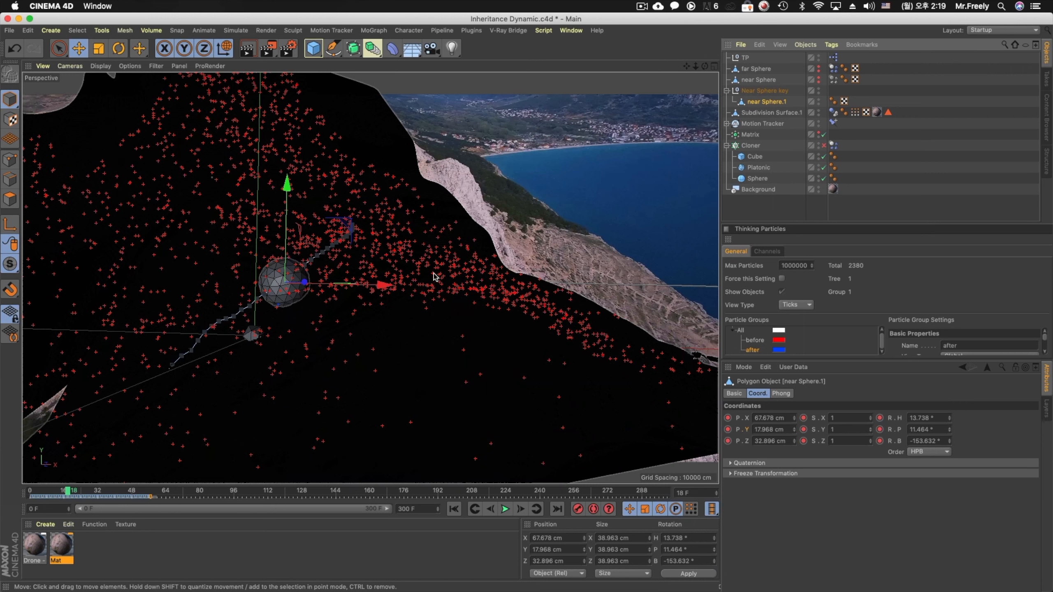
left_click(767, 91)
key("g")
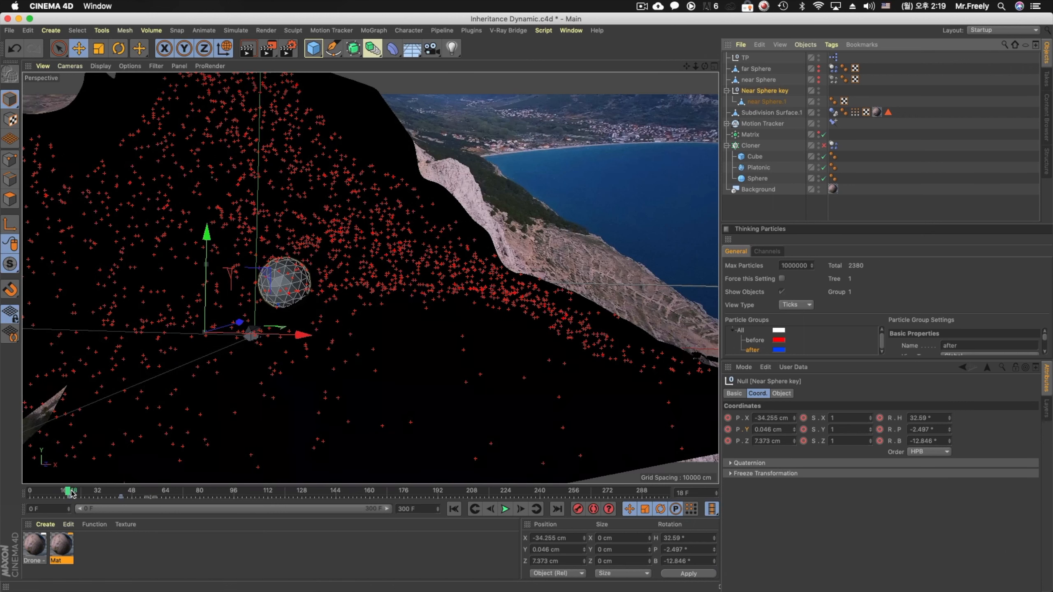
left_click_drag(214, 239, 214, 249)
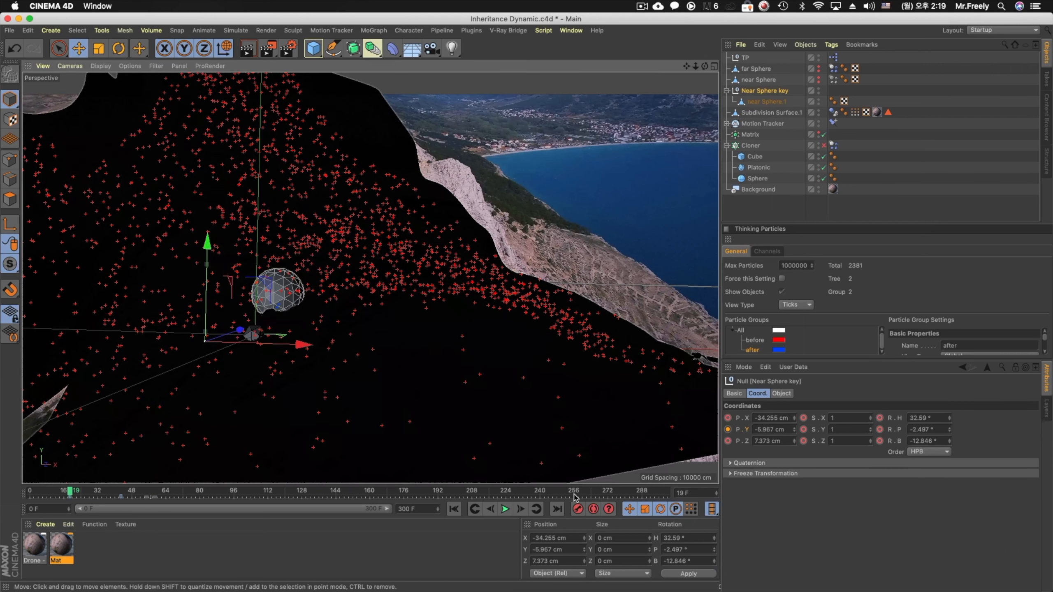
left_click(52, 493)
left_click_drag(52, 493, 24, 494)
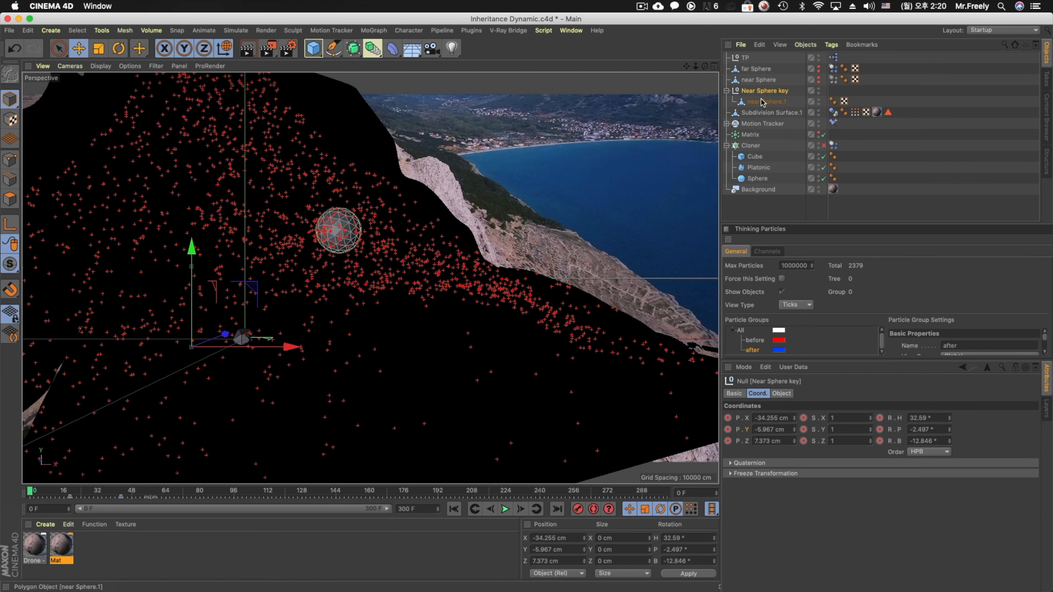
Delete the Near Sphere key null with its baked sphere, then show the original near Sphere and select its Dynamics Body tag
key("Delete")
left_click(756, 80)
left_click(818, 82)
left_click(833, 80)
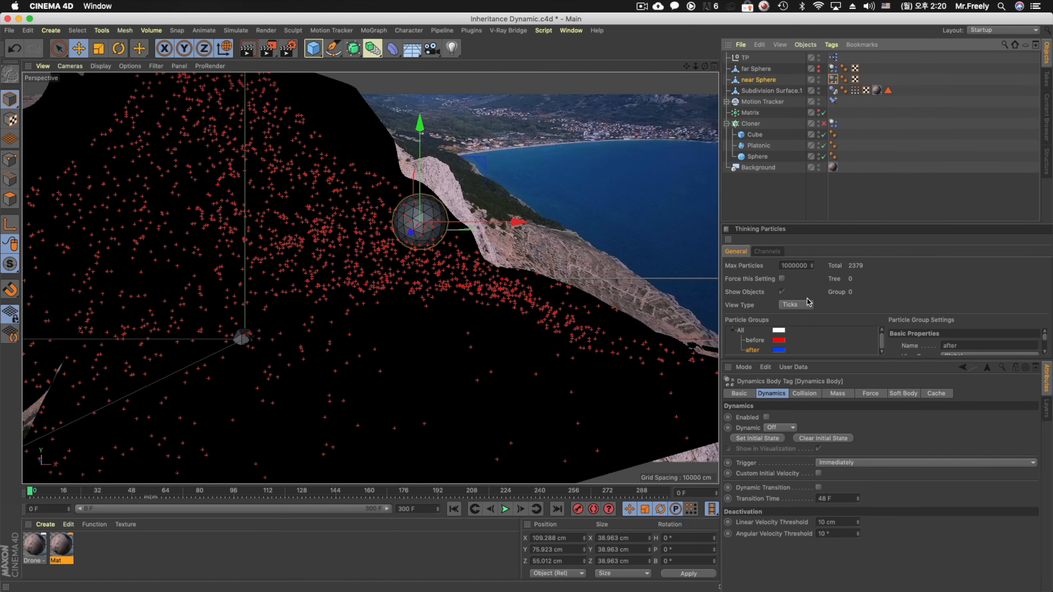
Move the near Sphere to about Y 110.7 cm and Z 281 cm, enable its dynamics, and set Dynamic to On
left_click_drag(411, 233, 417, 228)
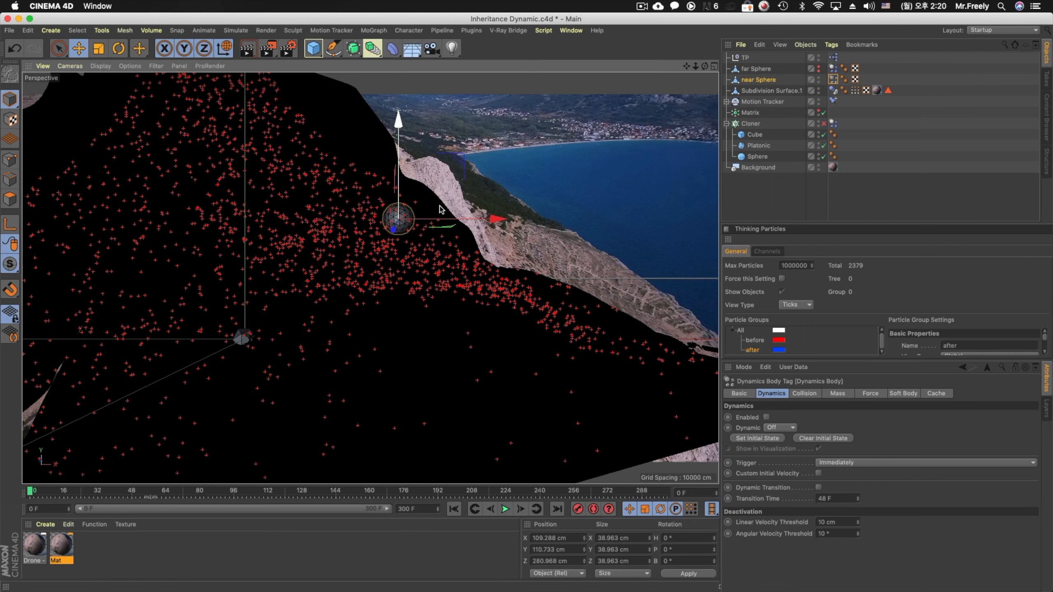
left_click(767, 417)
left_click(772, 428)
left_click(774, 438)
left_click(790, 433)
left_click(785, 449)
Play the dynamics simulation to check how the near Sphere rolls over the terrain, and return to frame 0
left_click(505, 509)
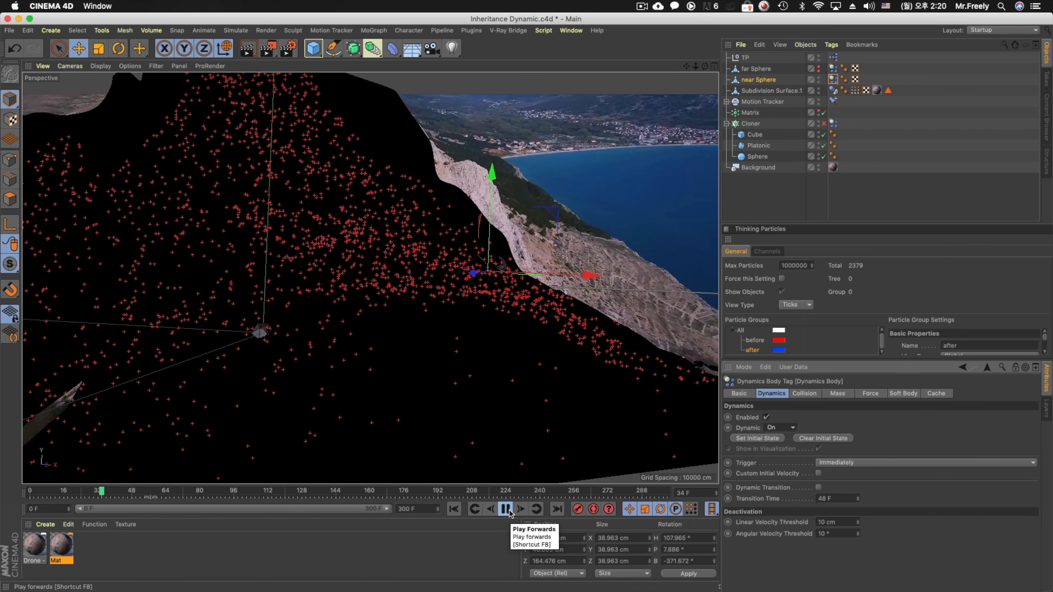
left_click(505, 508)
left_click(453, 509)
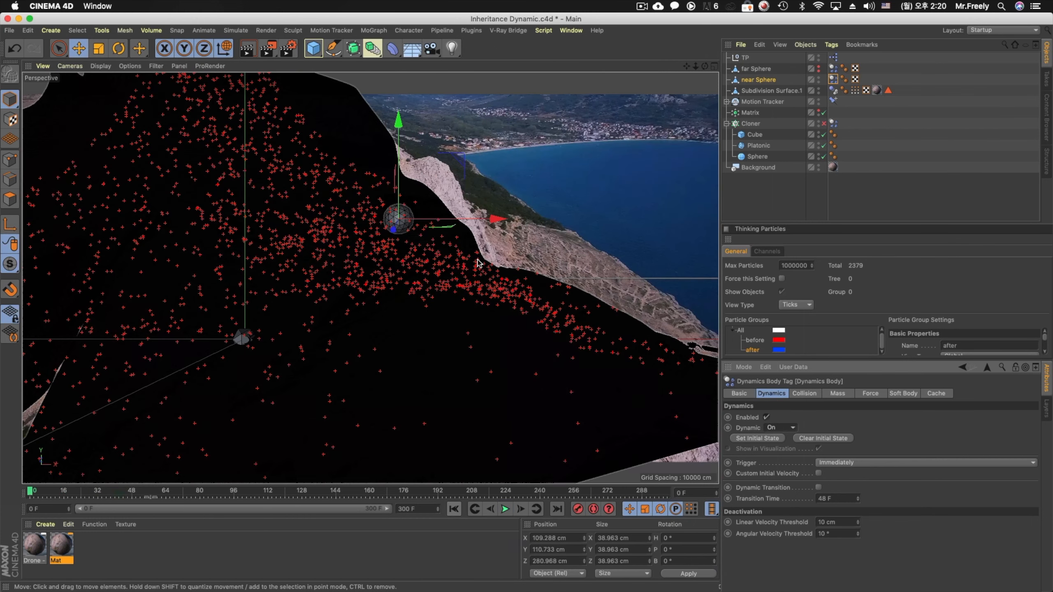
Try a closer starting position for the near Sphere, playing the simulation twice and returning to frame 0
left_click_drag(401, 226, 404, 220)
left_click_drag(508, 206, 497, 207)
left_click(506, 509)
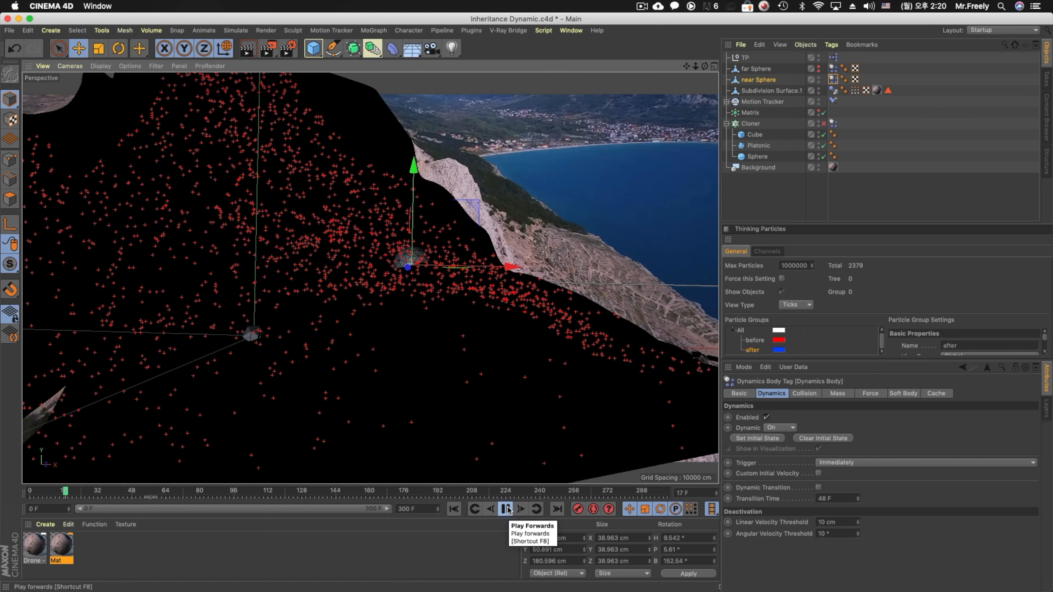
left_click(506, 509)
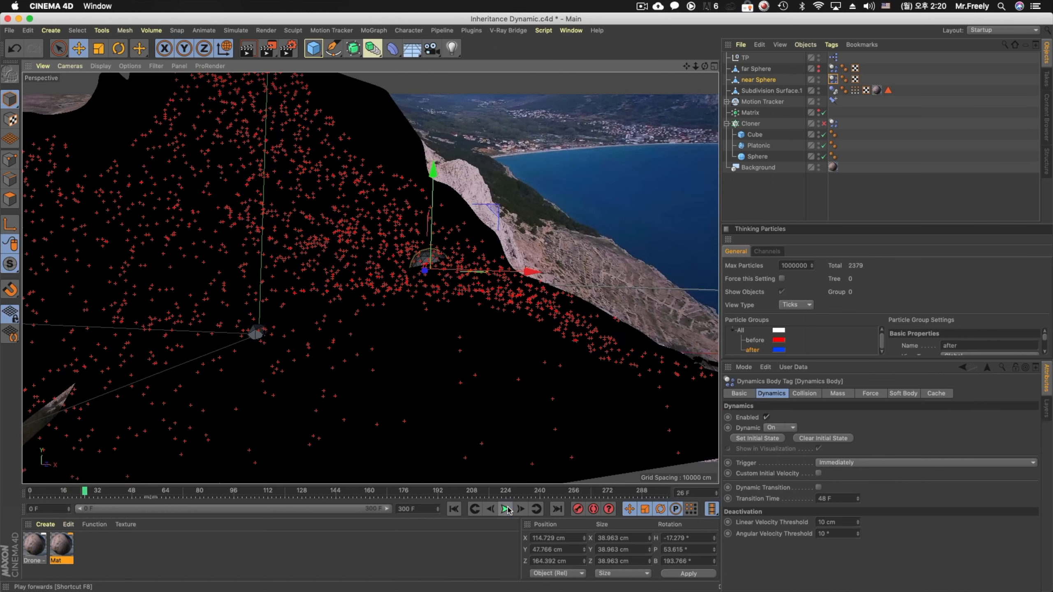
left_click(456, 508)
left_click(505, 510)
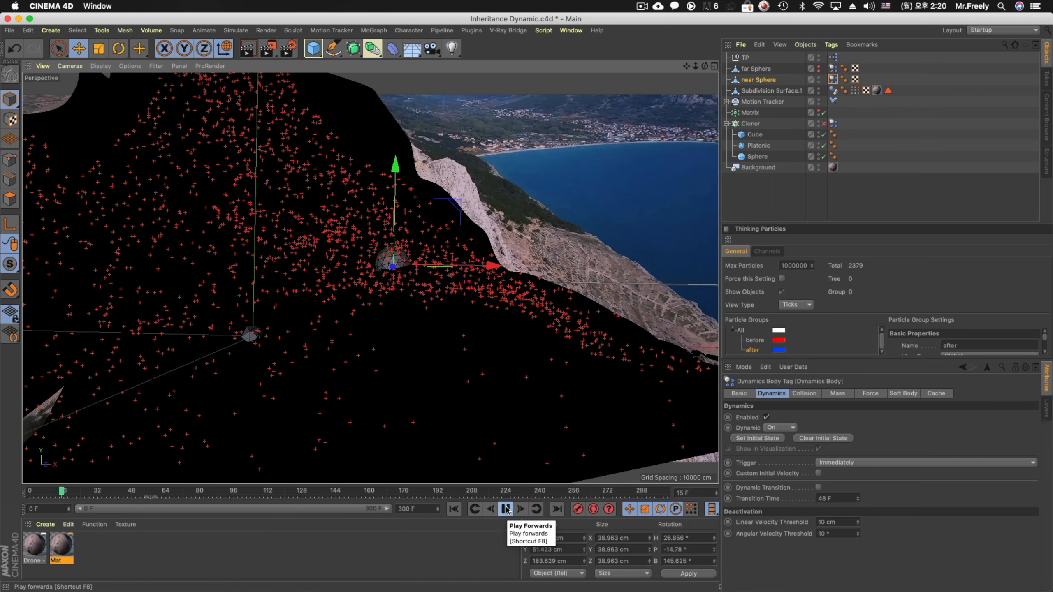
left_click(507, 510)
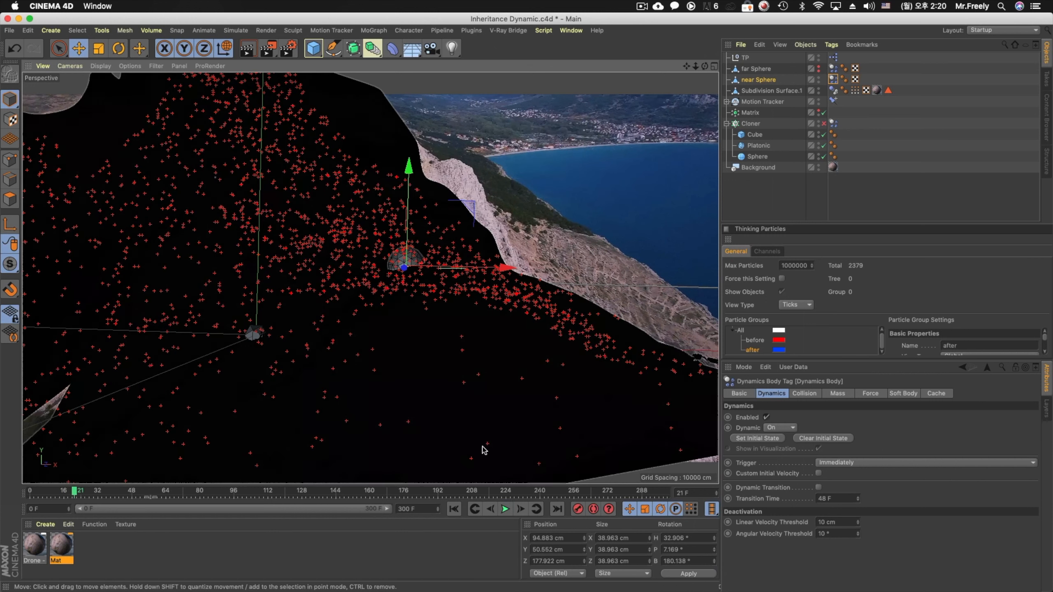
left_click(454, 510)
Try starting positions for the near Sphere further along negative X at Y 110.852 cm, playing the simulation after each move
left_click_drag(484, 237, 463, 238)
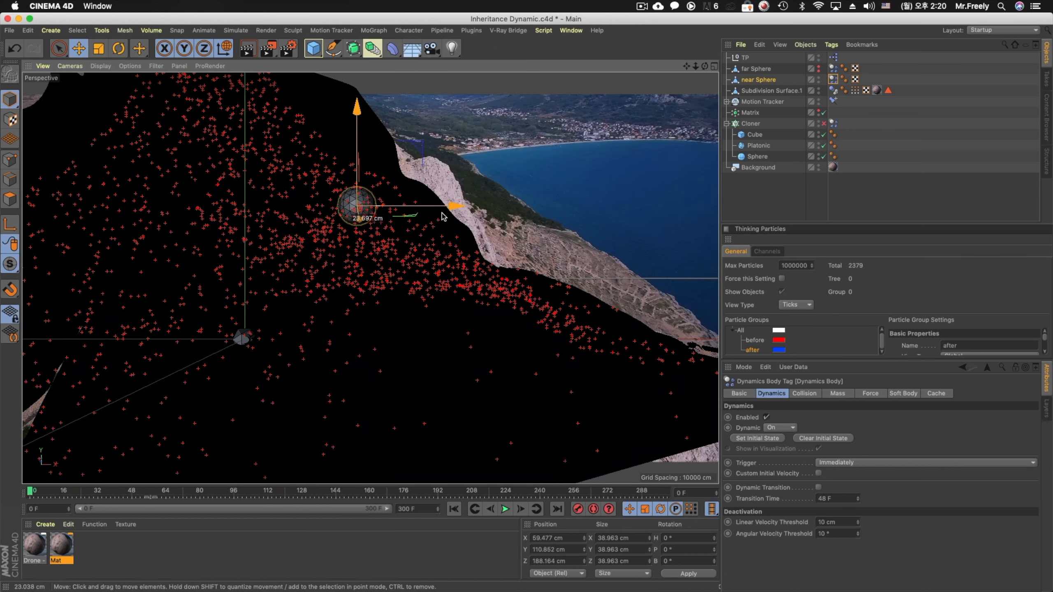
left_click_drag(360, 223, 377, 215)
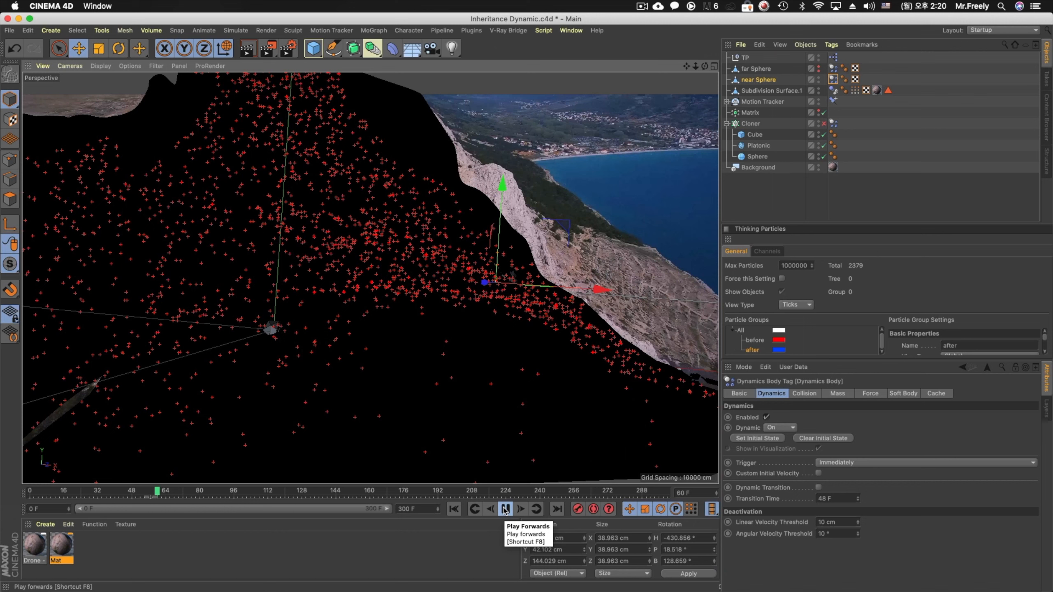
left_click(505, 509)
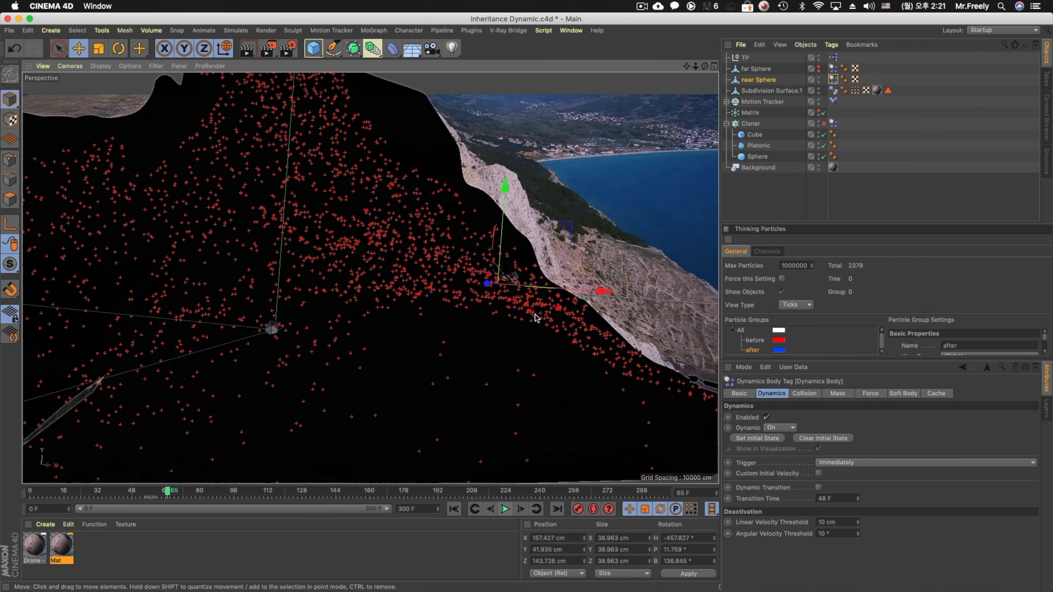
left_click(474, 509)
left_click_drag(349, 225, 353, 228)
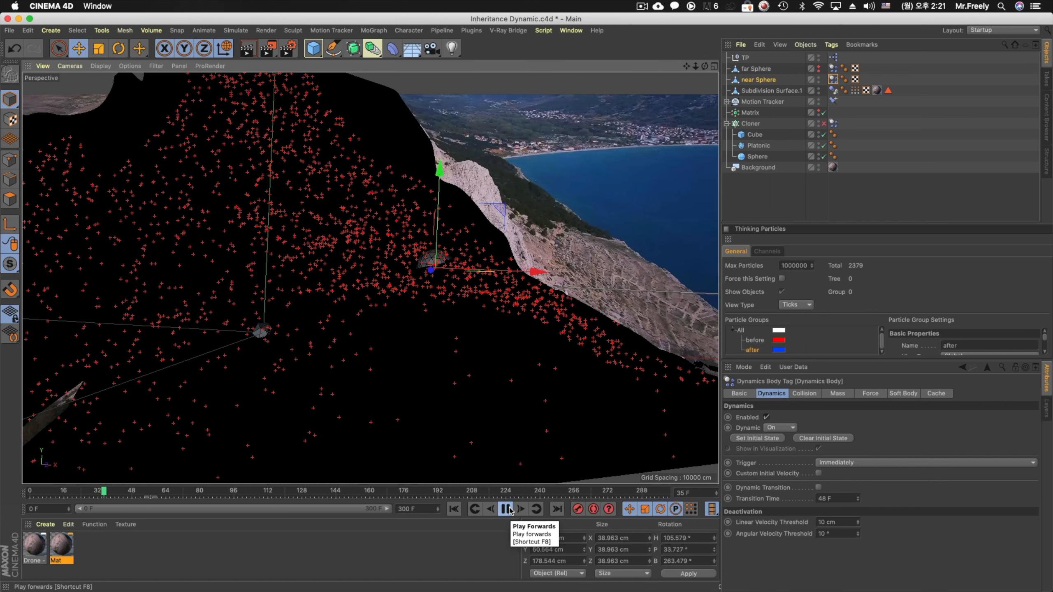
left_click(508, 509)
left_click(455, 509)
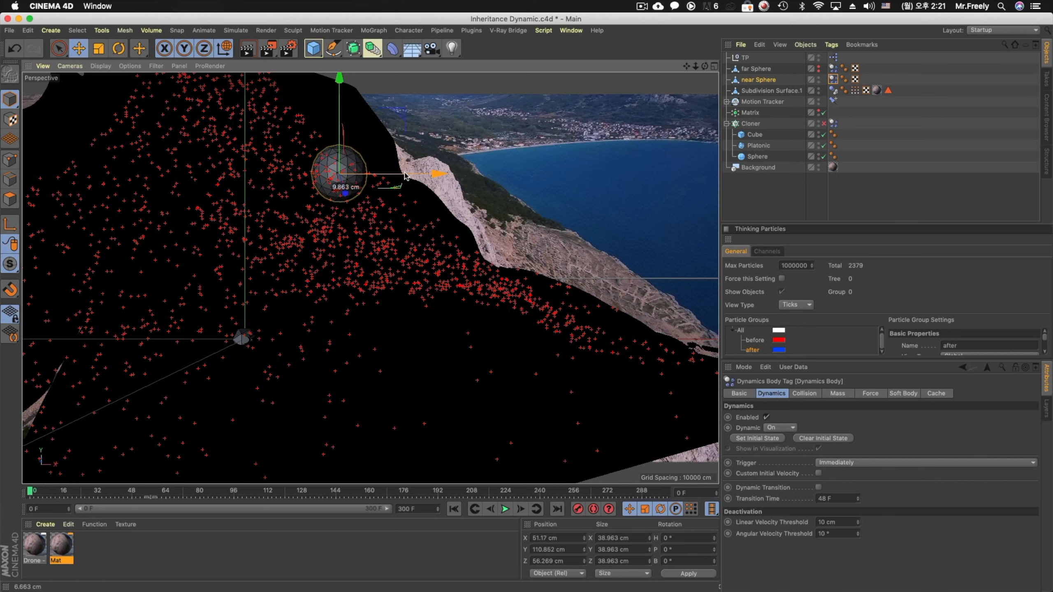
Reposition the near Sphere to X 18.473, Y 106.815, Z 150.759 cm, testing its roll by playback and returning to frame 0
left_click_drag(326, 193, 339, 206)
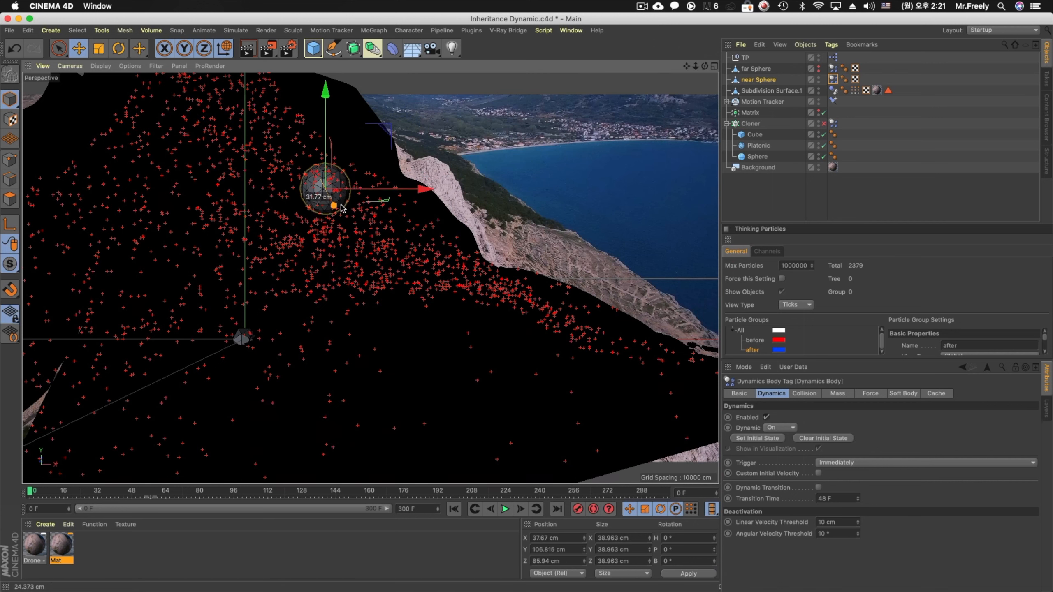
left_click(504, 509)
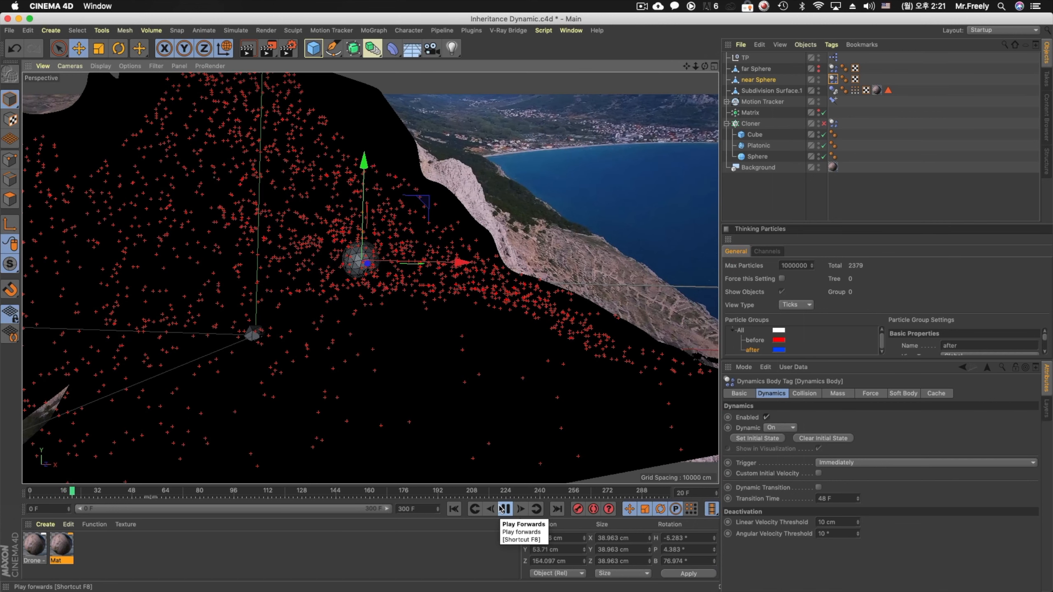
left_click(455, 508)
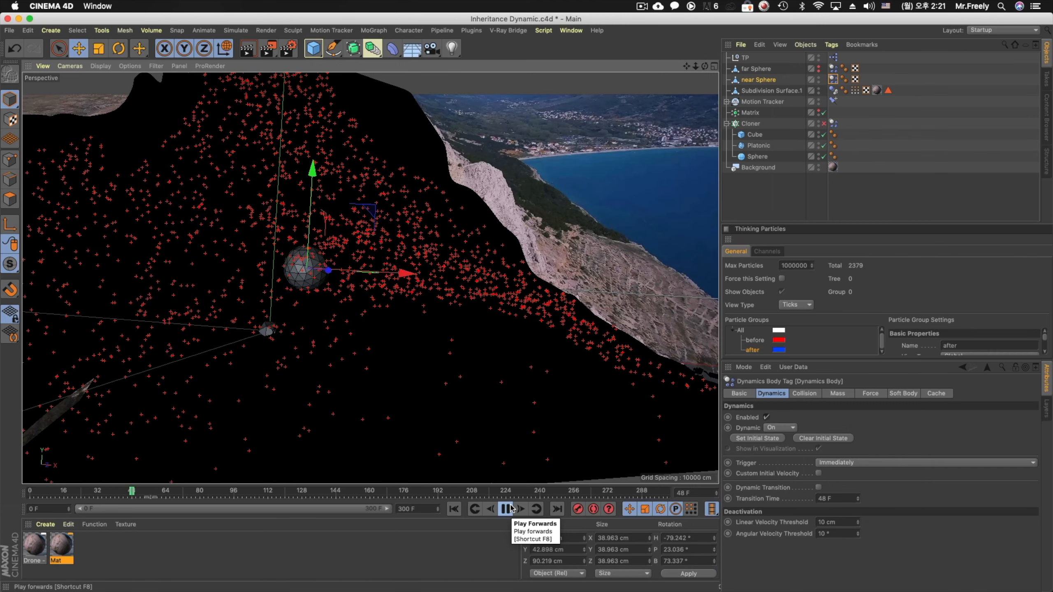
left_click(510, 509)
left_click(454, 510)
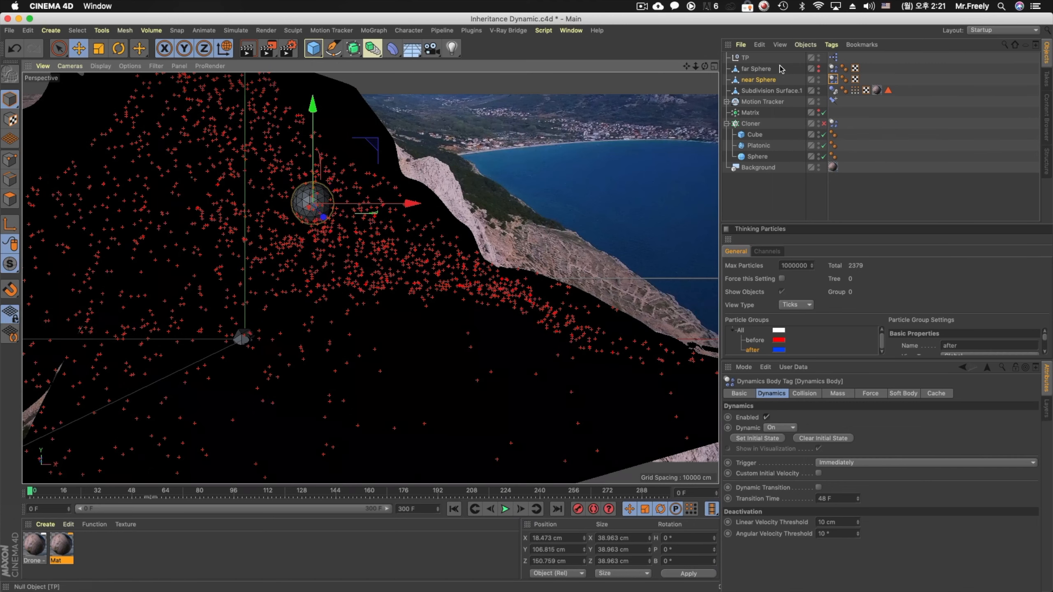
Duplicate the near Sphere, then disable dynamics on the original and set its Dynamic option to Off
left_click_drag(757, 86, 757, 88, "ctrl")
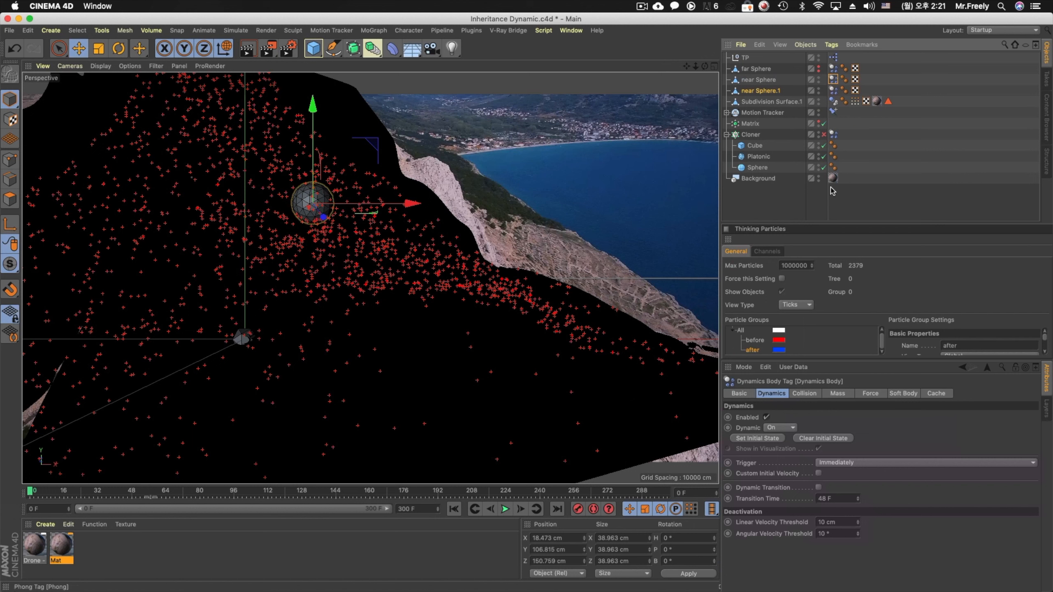
left_click(766, 417)
left_click(777, 428)
left_click(779, 439)
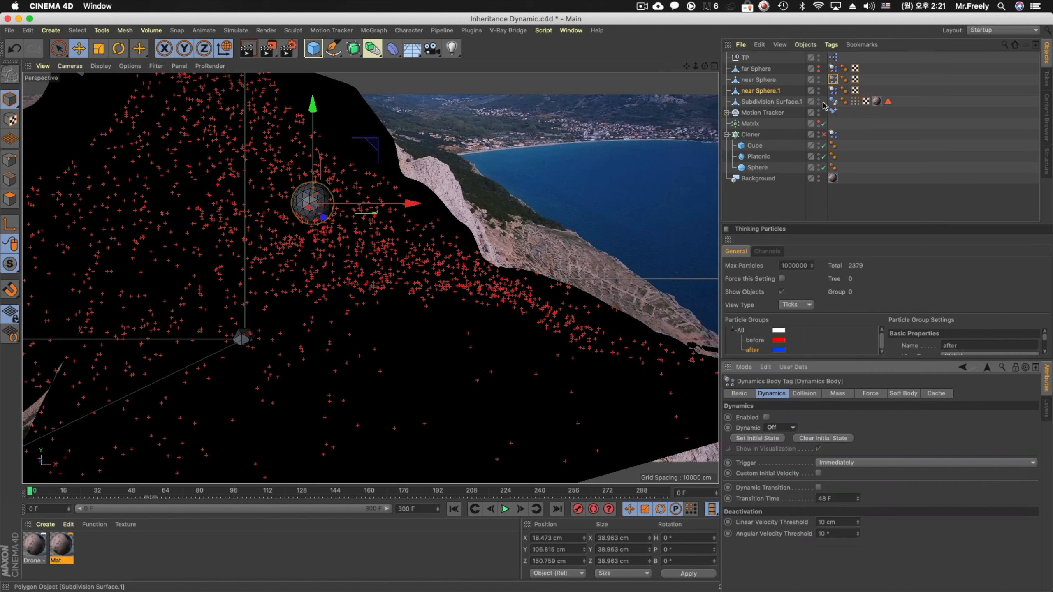
Record the duplicate near Sphere.1's rolling motion as position, scale and rotation keyframes in realtime with Cappucino
left_click(776, 82)
left_click(778, 91)
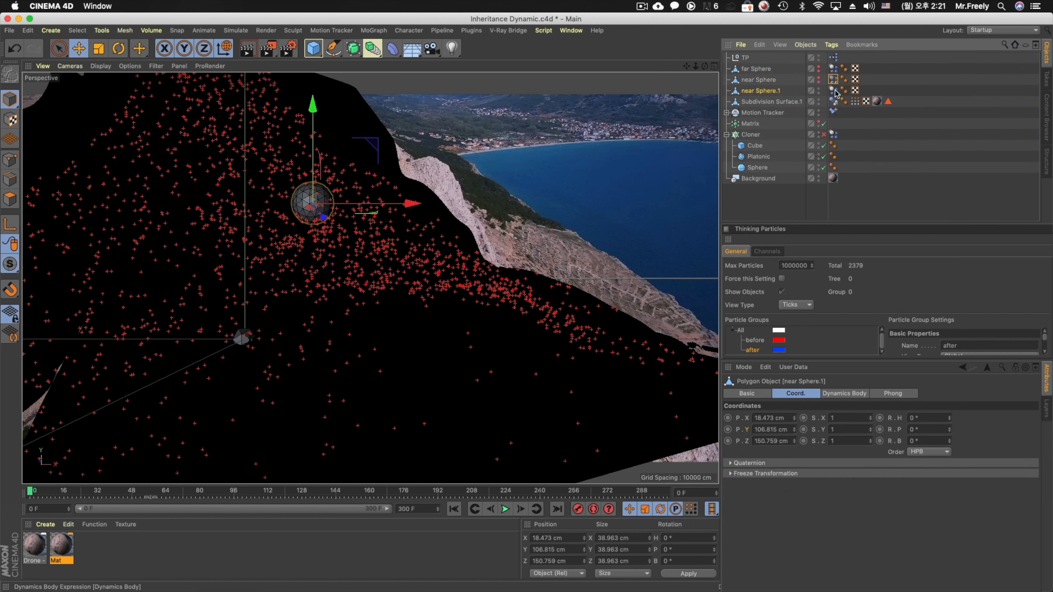
left_click(402, 31)
mouse_move(419, 47)
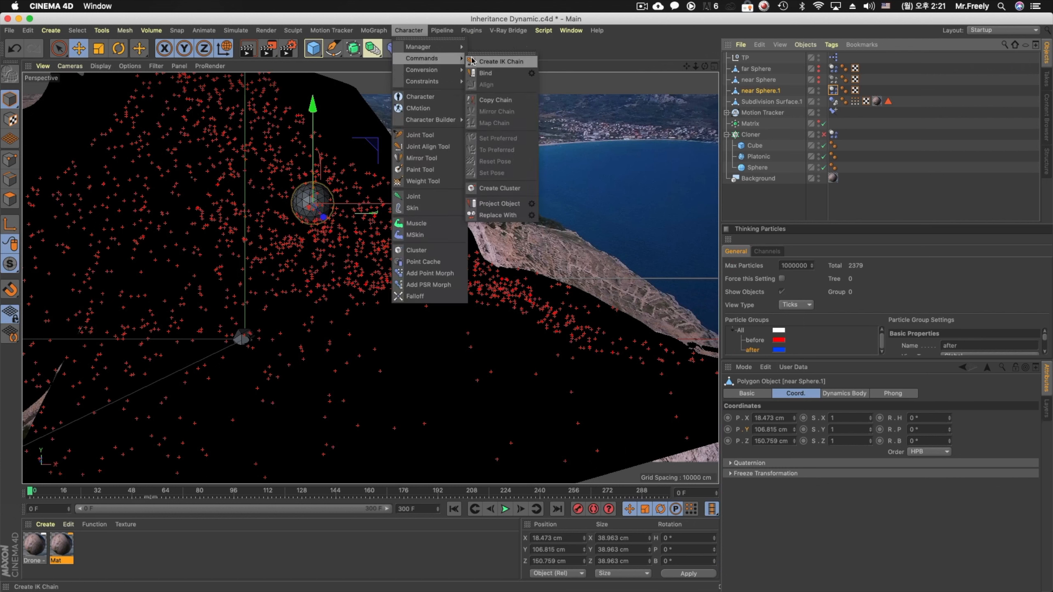
left_click(498, 70)
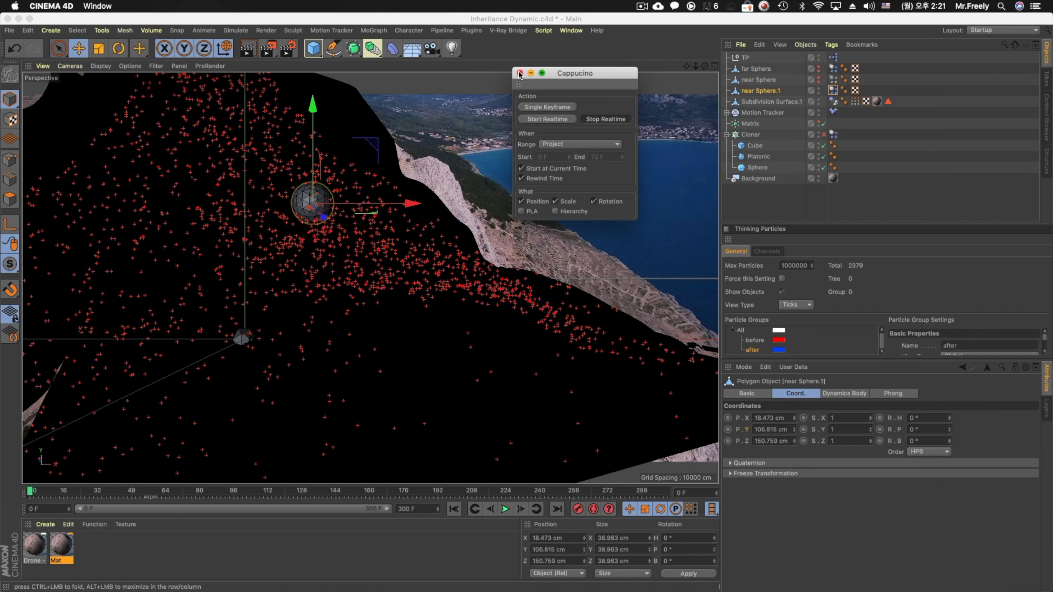
left_click(554, 123)
left_click_drag(549, 313, 547, 316)
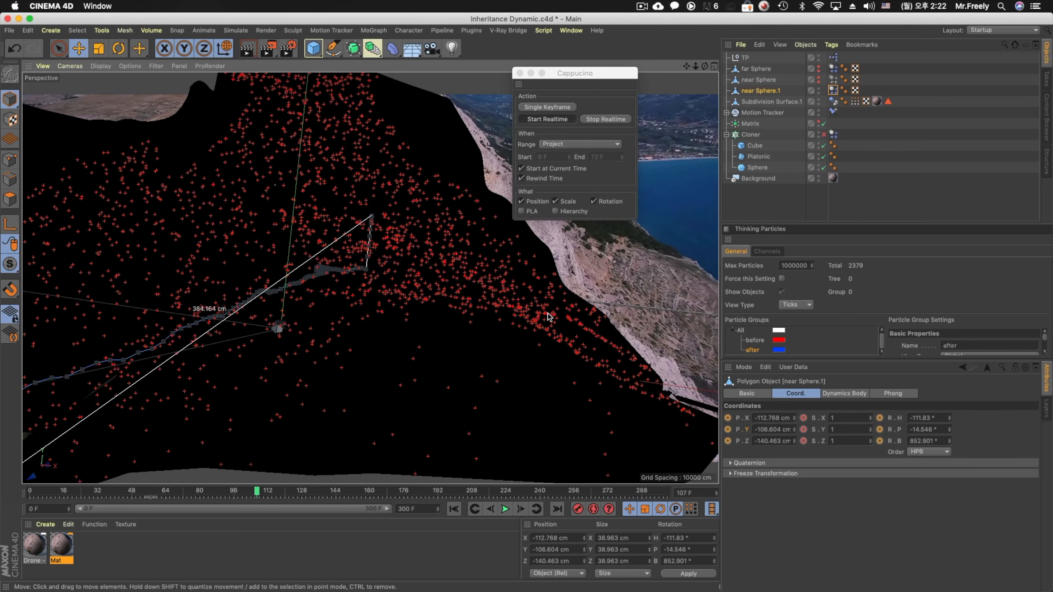
left_click(548, 315)
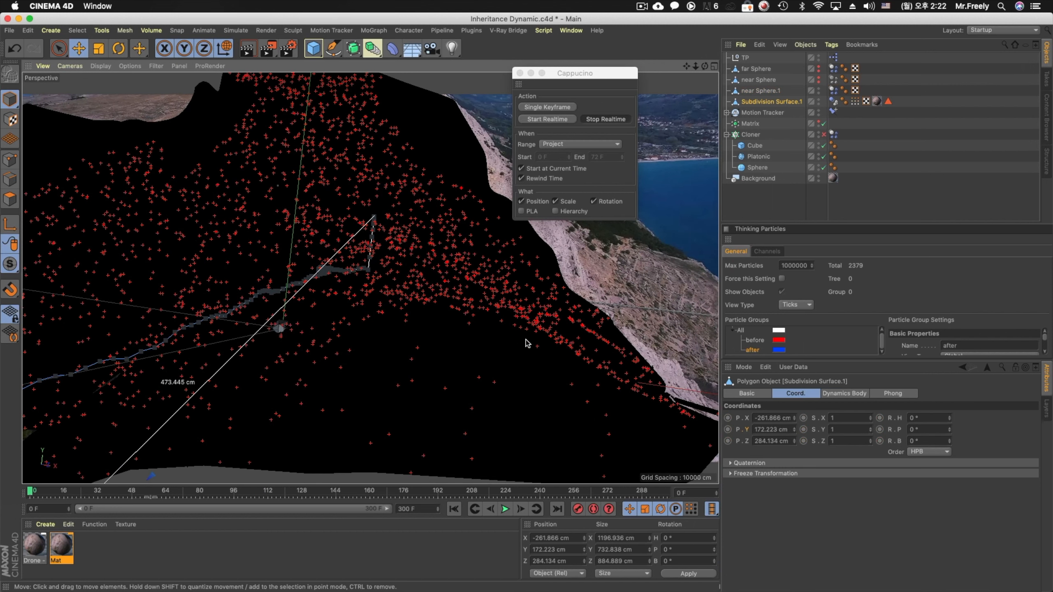
Delete the Dynamics Body tag from the keyframed near Sphere.1 and close Cappucino
left_click(834, 91)
key("Delete")
left_click(778, 92)
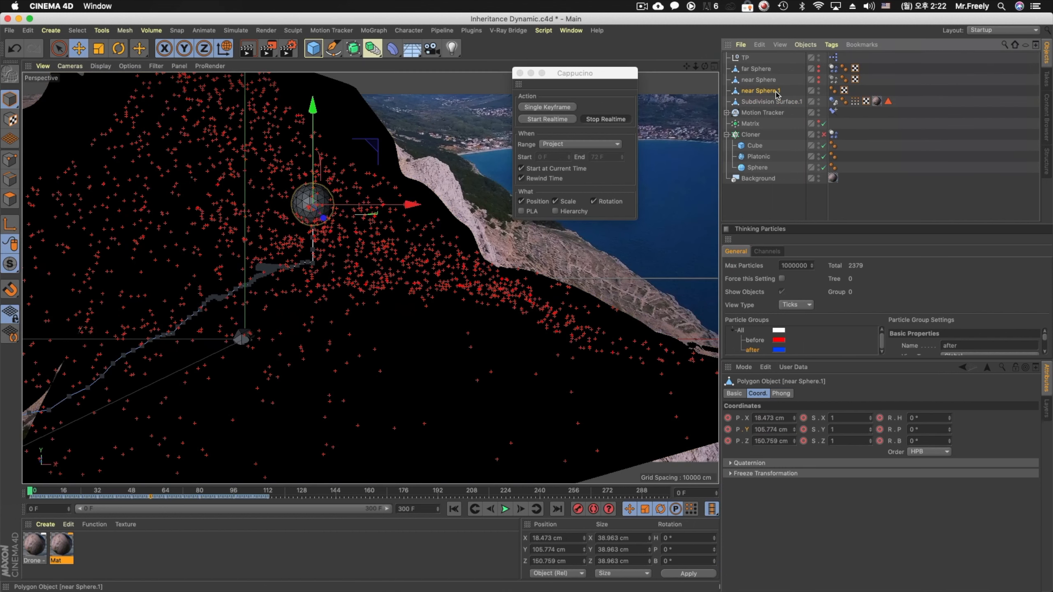
left_click(519, 73)
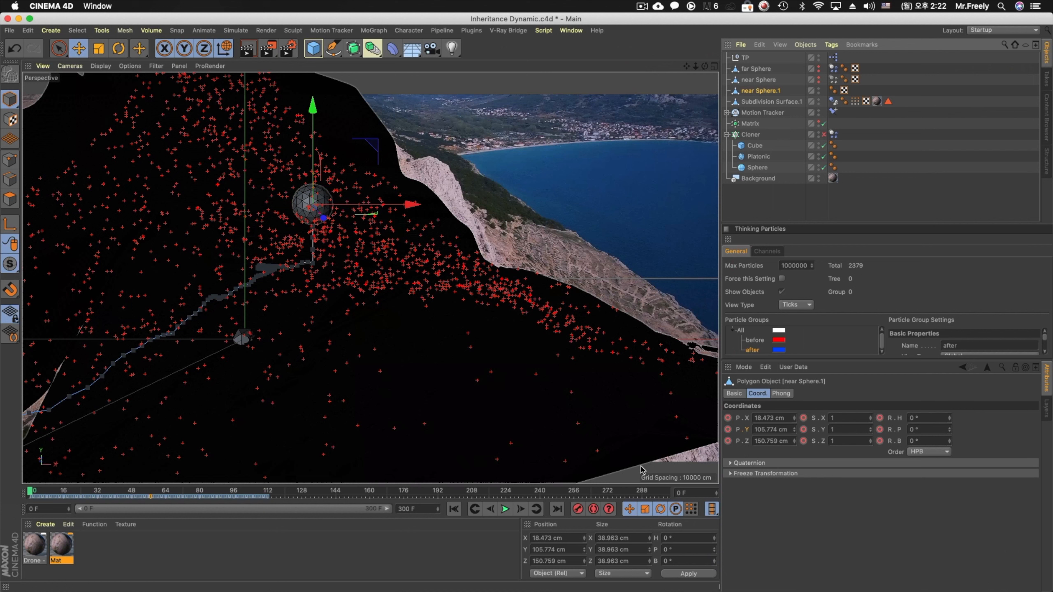
Group near Sphere.1 under a null and rename the null "near Sphere key"
key("alt+g")
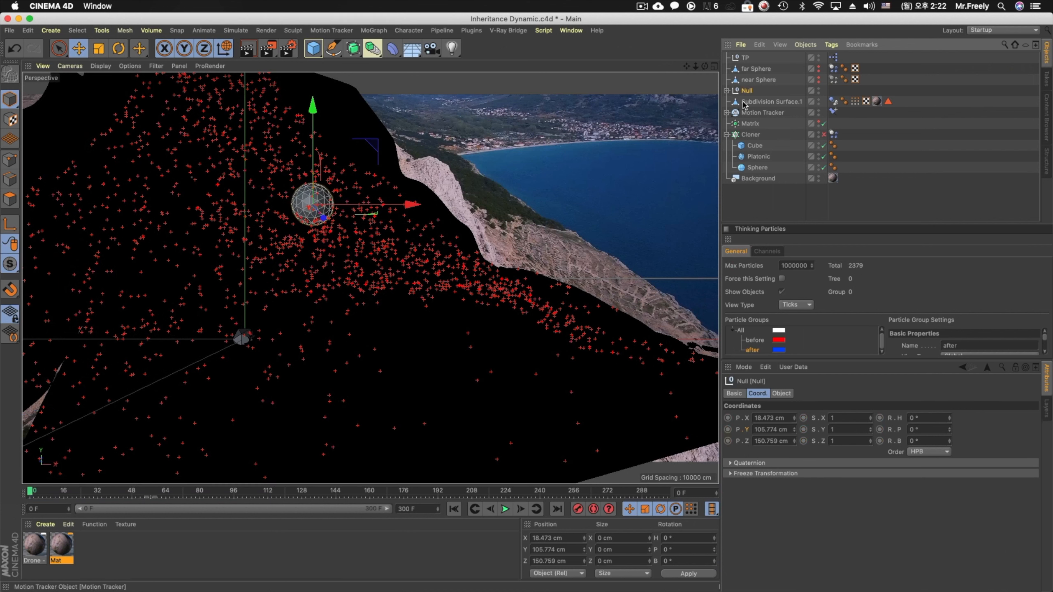
left_click(726, 91)
double_click(747, 91)
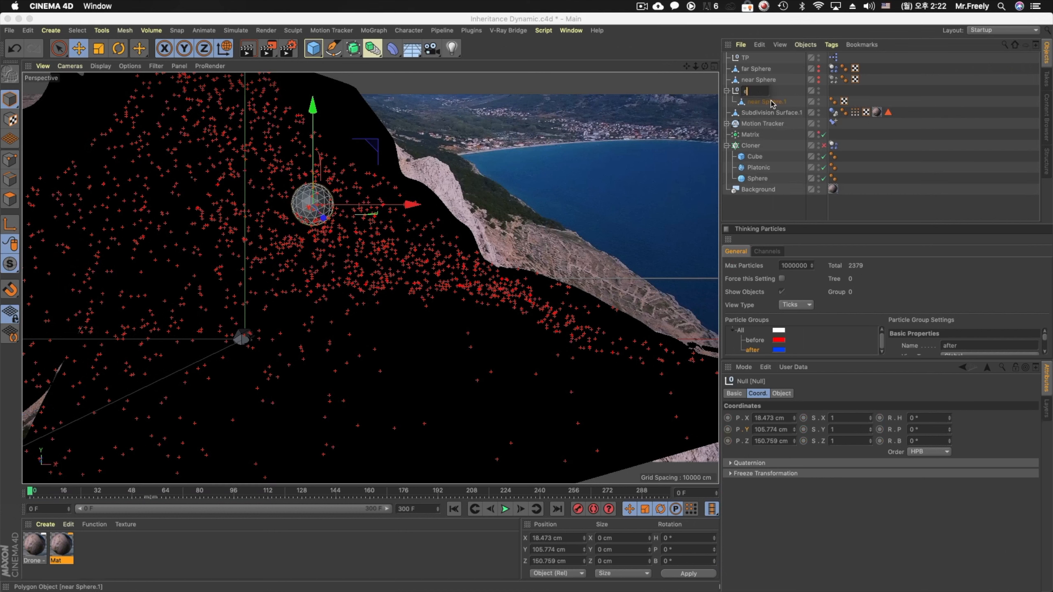
type("near s")
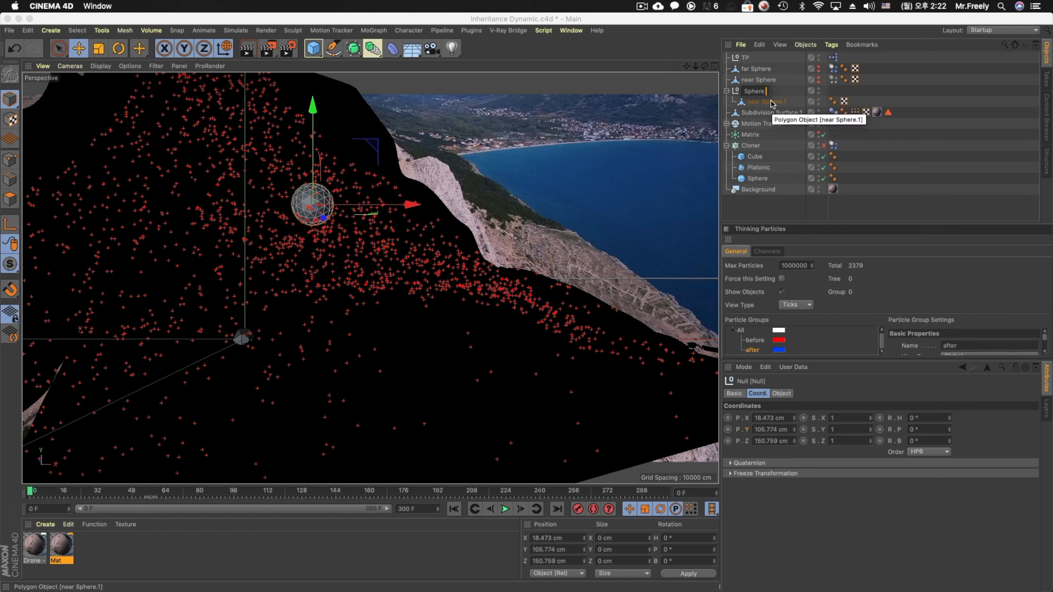
type("phere key")
key("Return")
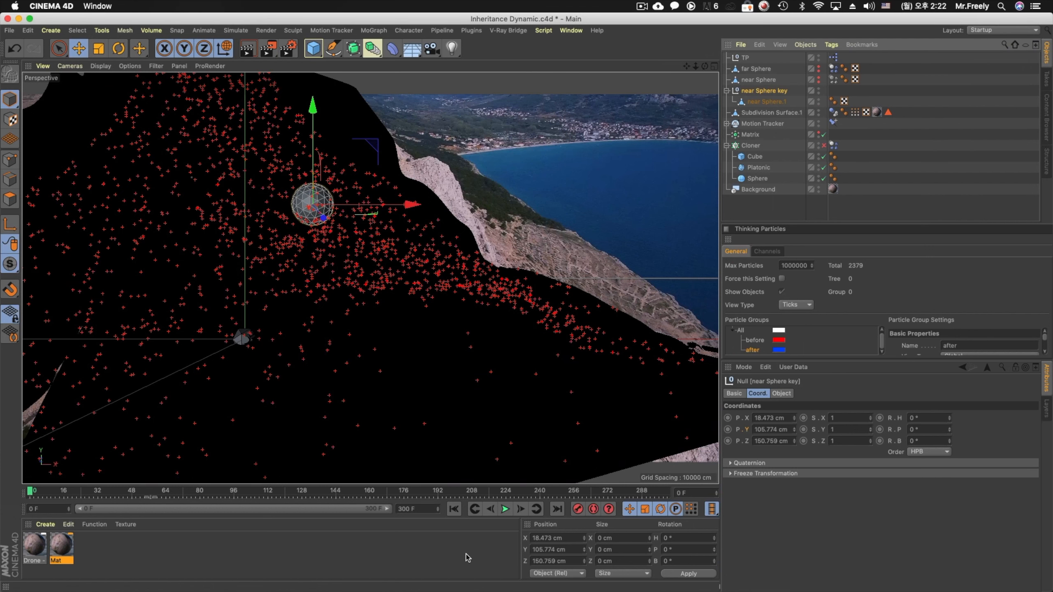
In the TP XPresso setup, assign near Sphere.1 as the object of the PDeflector and PMotionInheritance nodes
double_click(833, 57)
left_click_drag(781, 89, 262, 136)
left_click(346, 179)
left_click_drag(776, 105, 808, 441)
left_click(382, 349)
left_click_drag(767, 101, 835, 180)
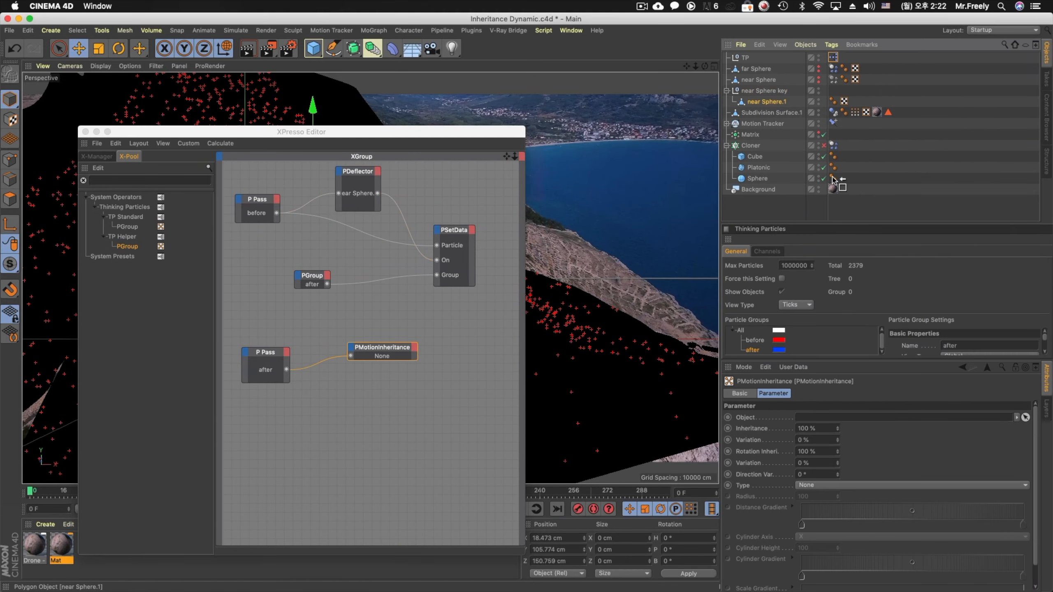
left_click(467, 335)
key("super+w")
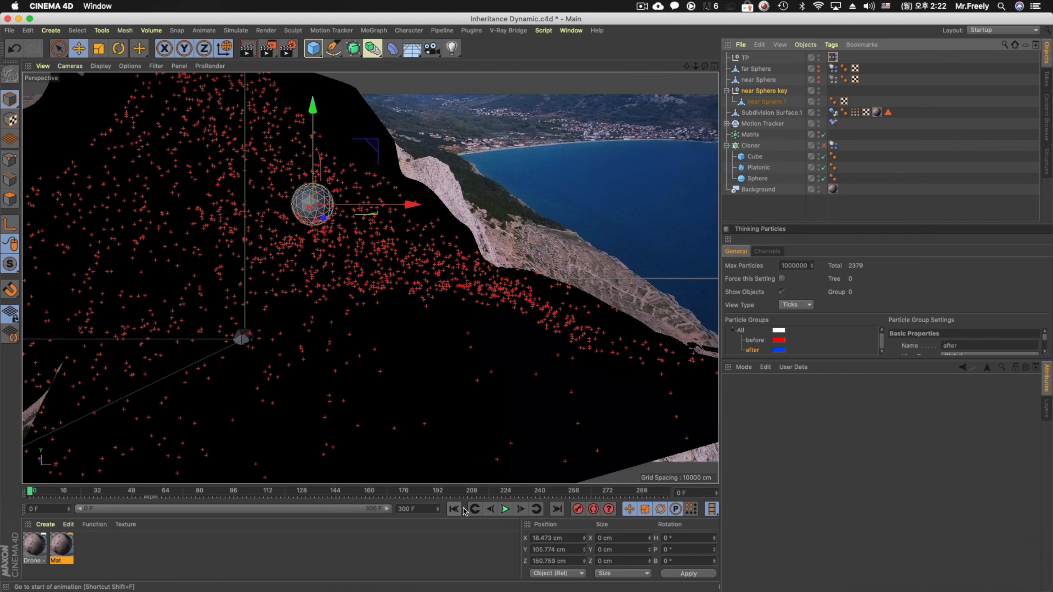
Play the first frames of the keyframed sphere's roll and return to frame 0
left_click(501, 510)
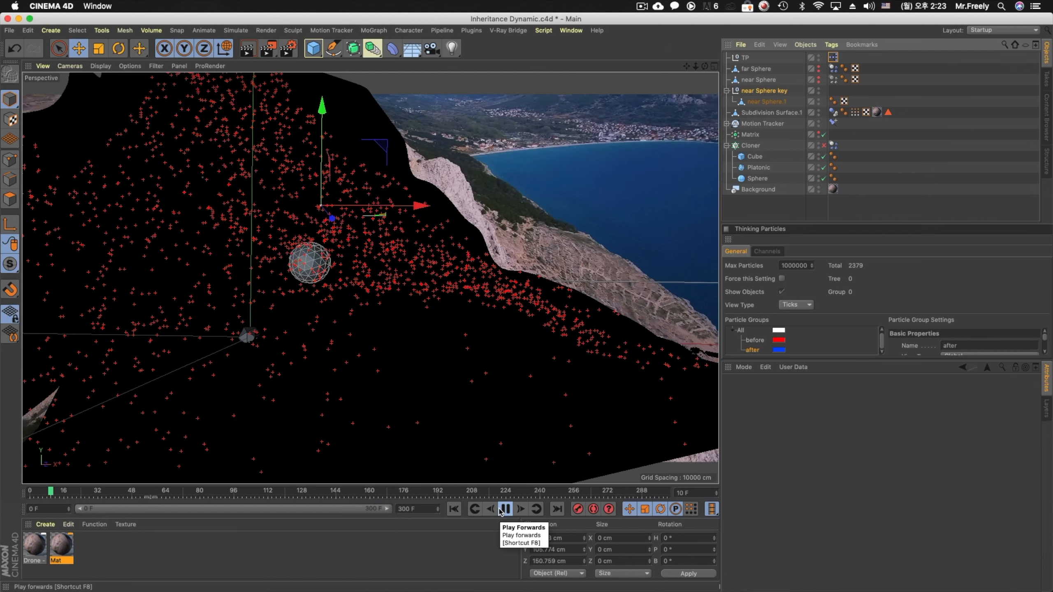
left_click(505, 508)
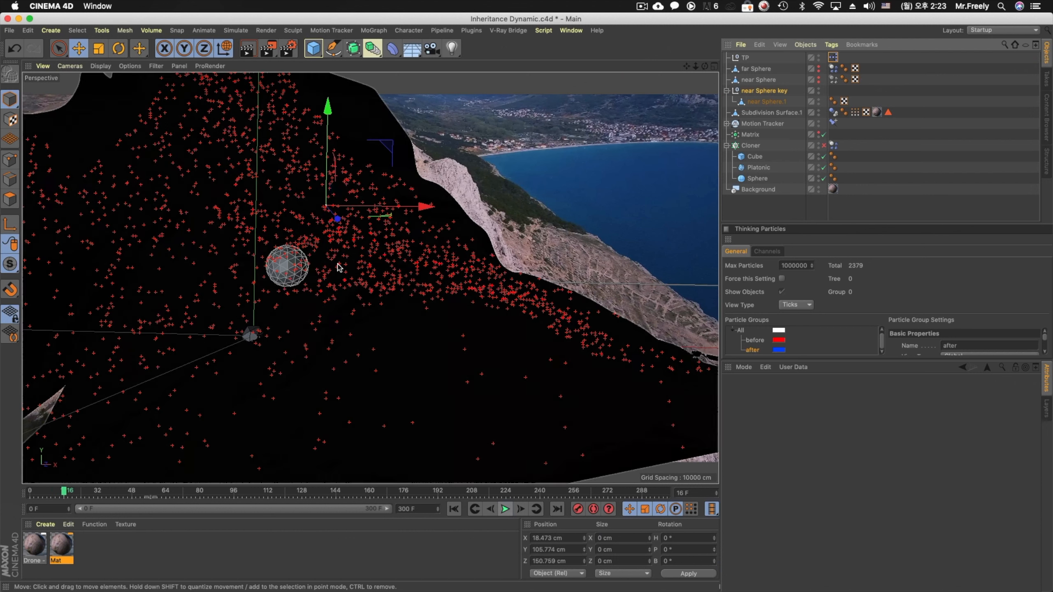
left_click(454, 508)
Lower the near Sphere key null to about Y 91.972 cm and play the roll up to about frame 94
left_click(749, 94)
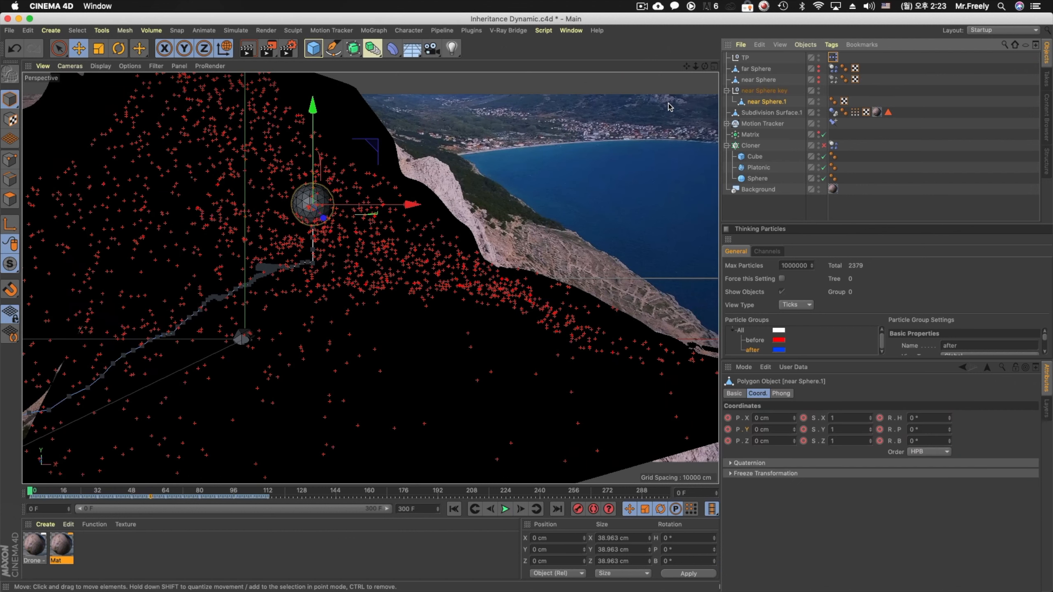
left_click_drag(313, 109, 314, 123)
left_click(506, 509)
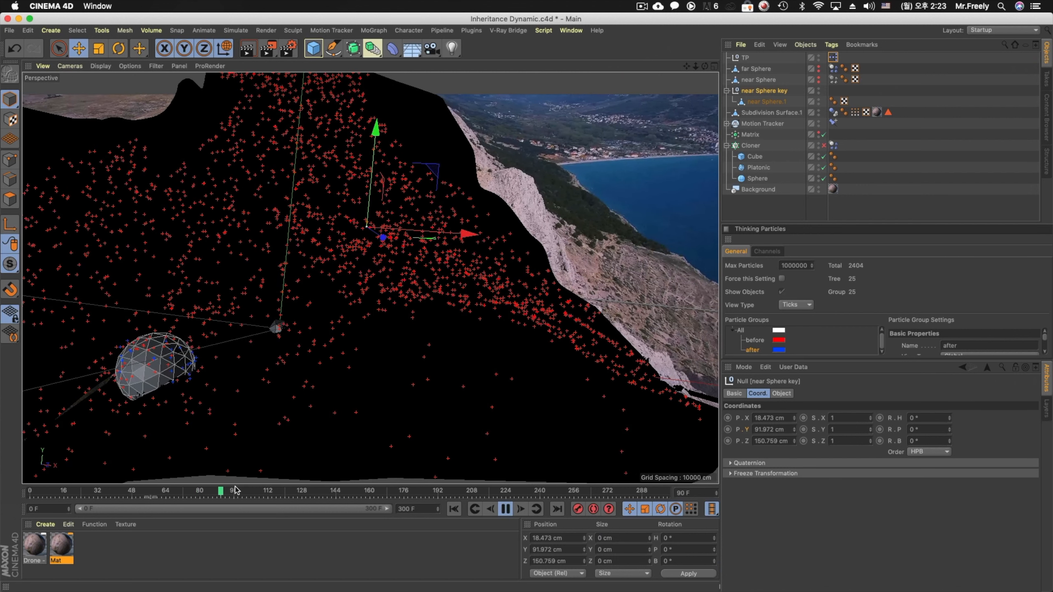
left_click(505, 509)
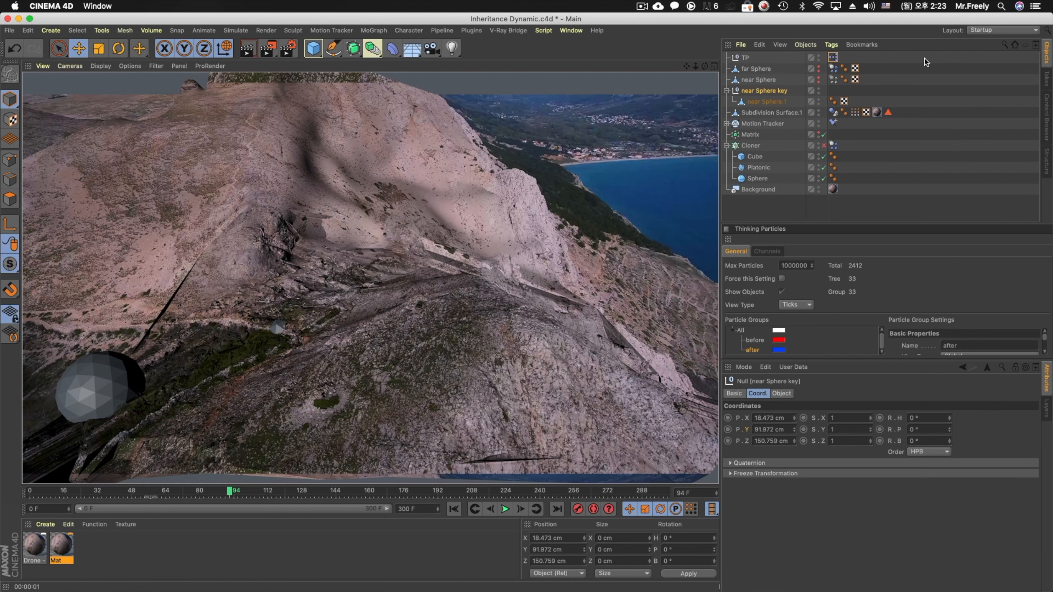
Enable the Cloner and play the first few frames from frame 0
left_click(699, 145)
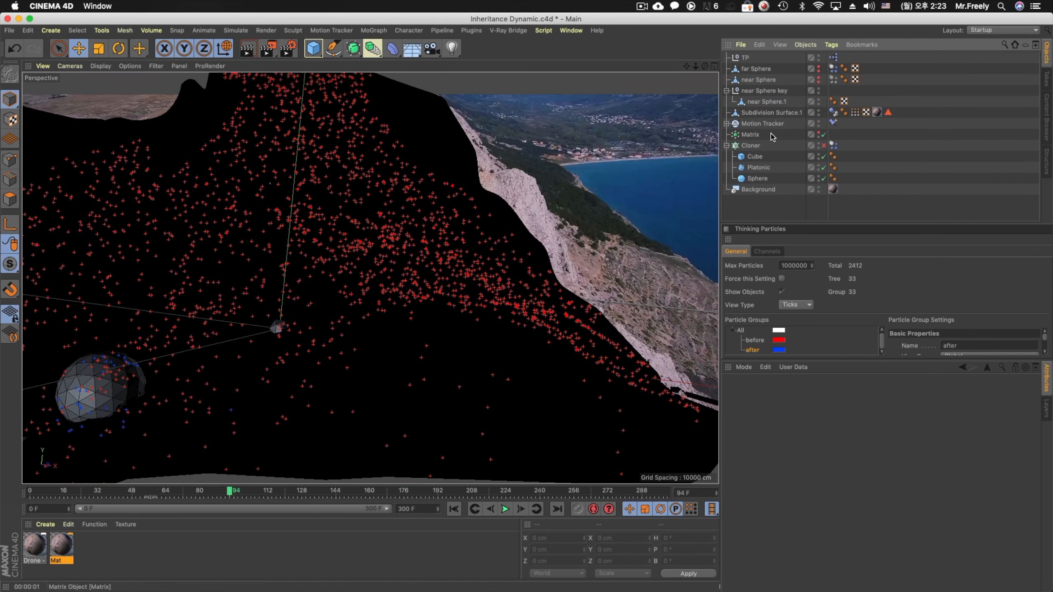
left_click(824, 146)
left_click(455, 509)
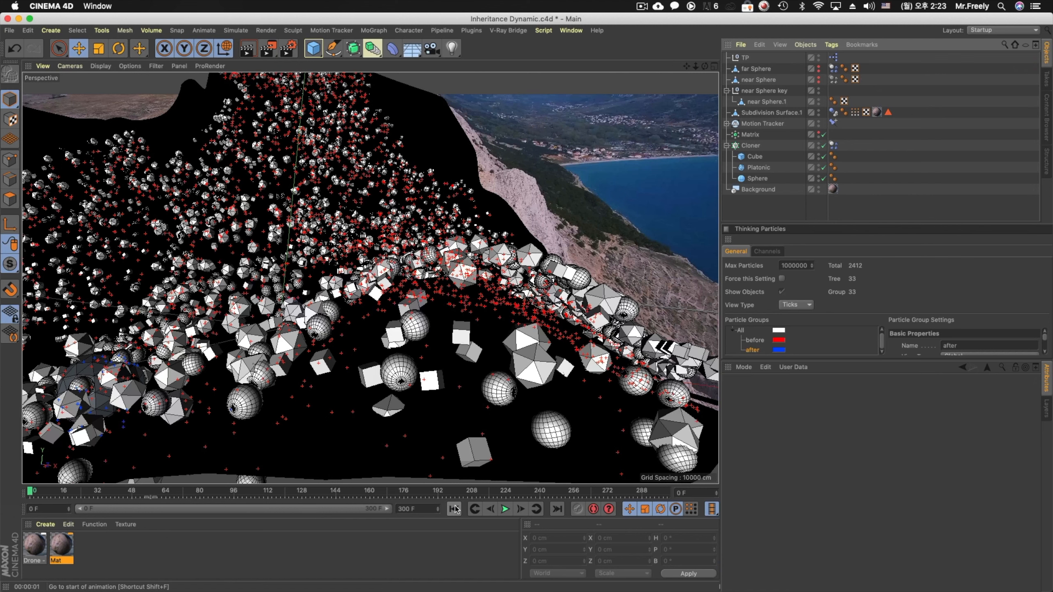
left_click(506, 509)
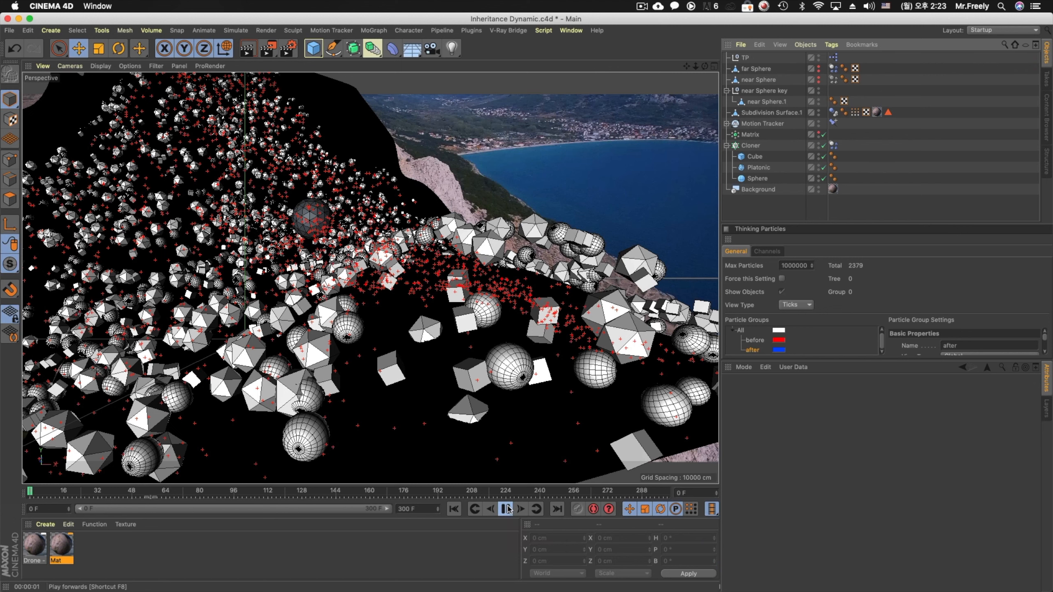
left_click(506, 509)
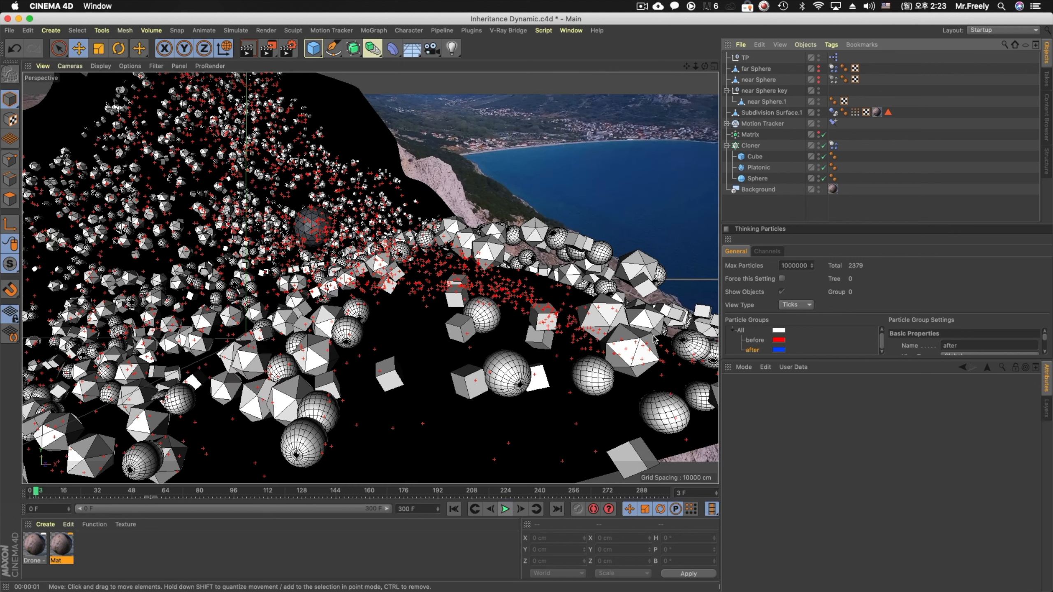
Examine the Matrix's object and transform properties and the coordinates of Subdivision Surface.1
left_click(772, 112)
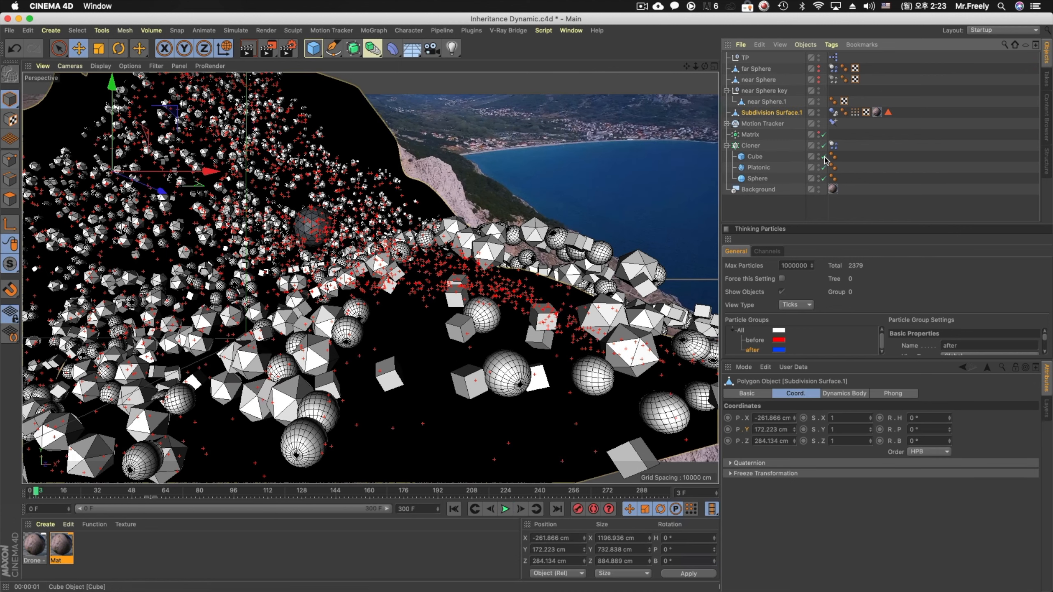
left_click(751, 135)
left_click(805, 394)
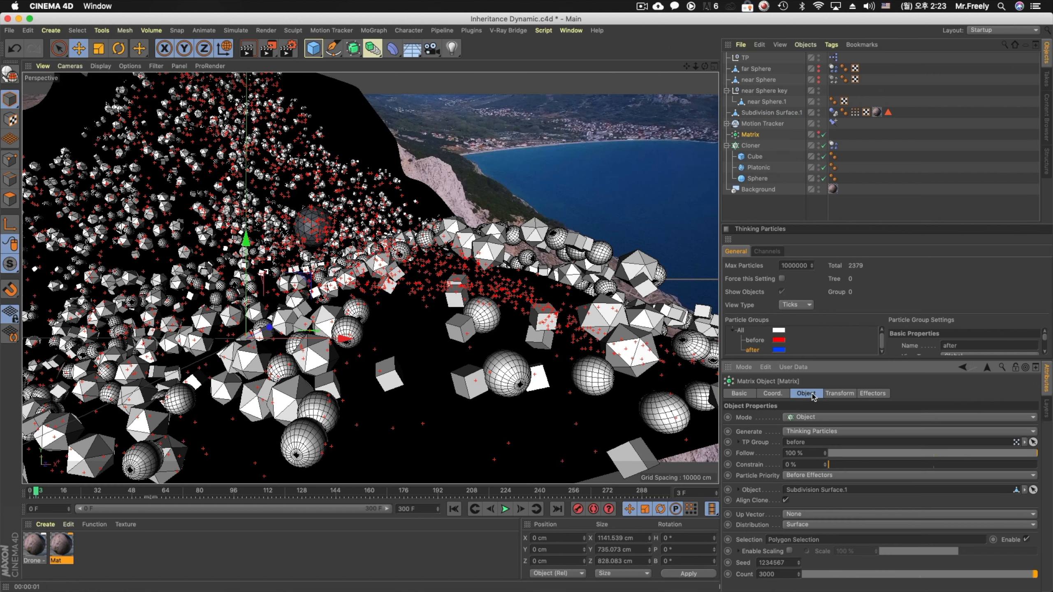
left_click(772, 113)
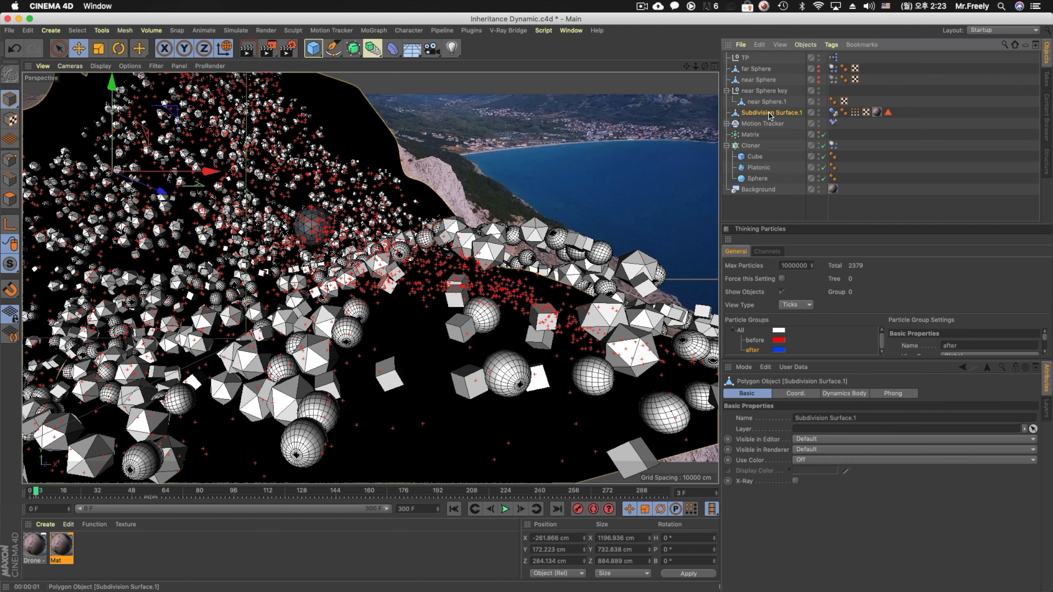
left_click(802, 393)
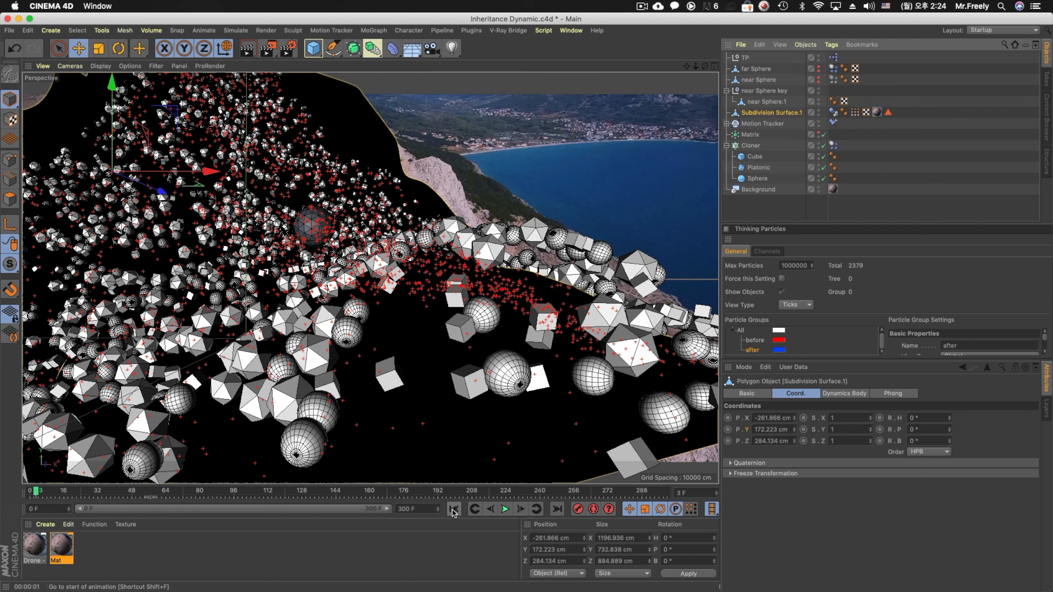
left_click(750, 135)
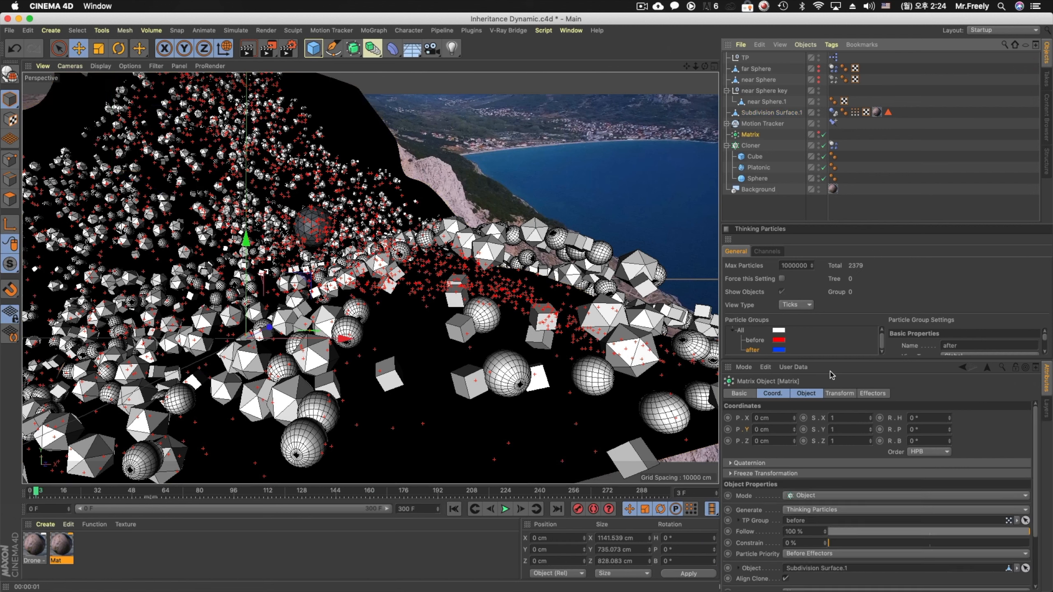
left_click(841, 394)
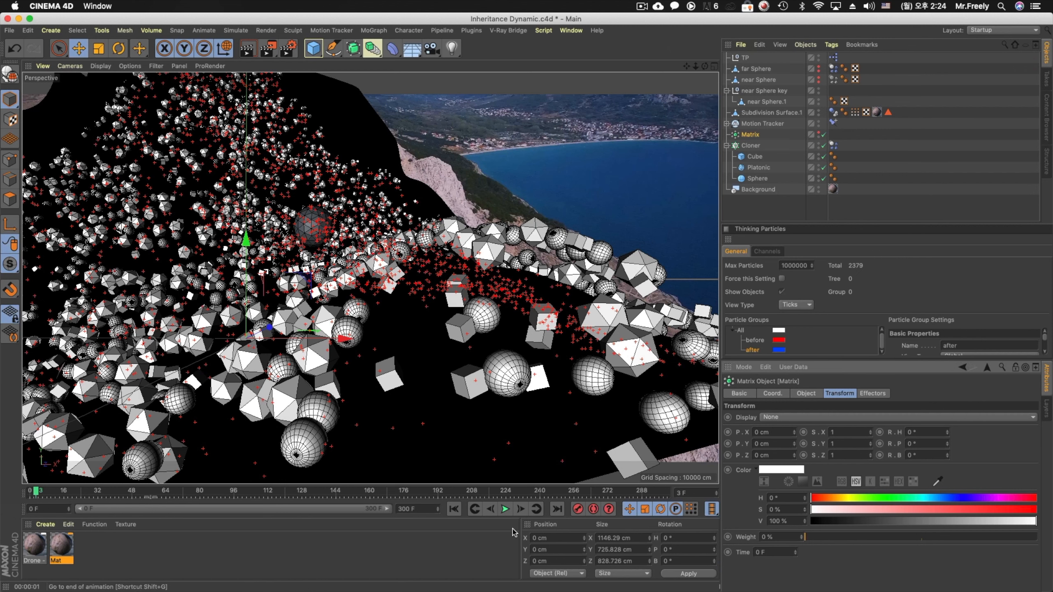
Play the simulation with clones from frame 0 to about frame 56
left_click(453, 509)
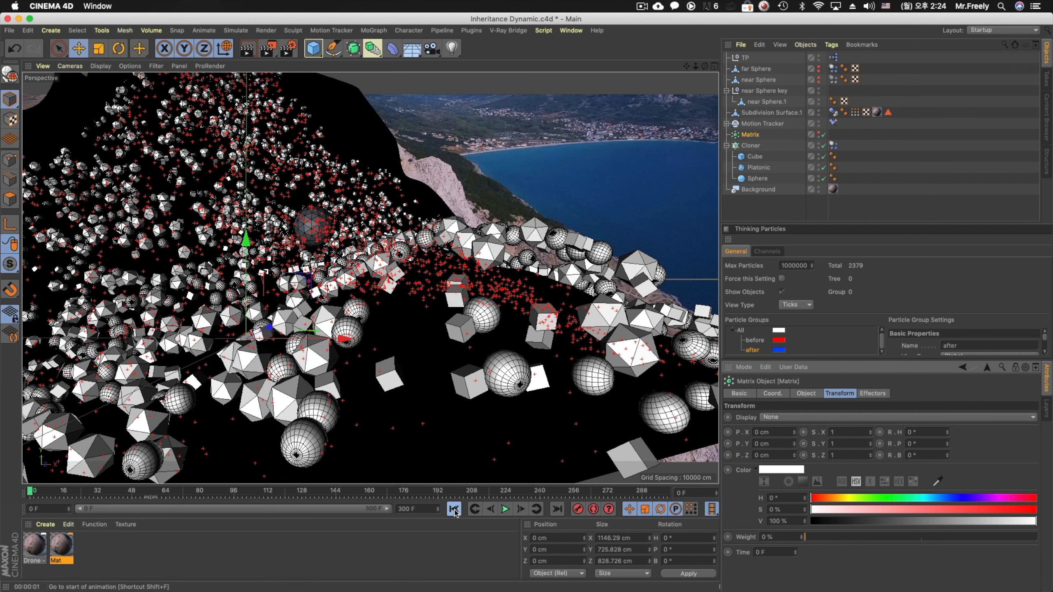
left_click(504, 509)
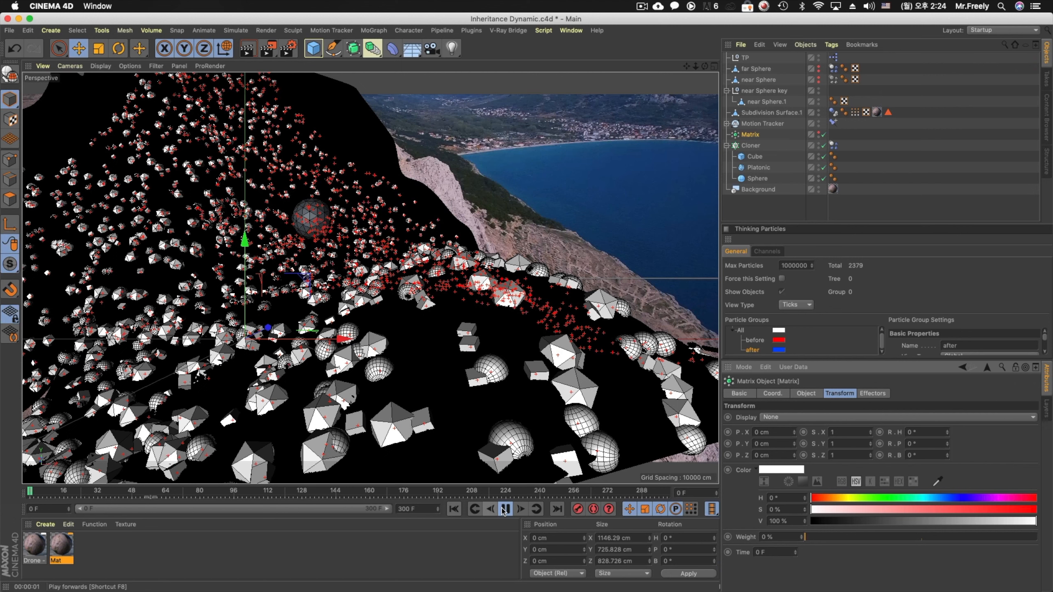
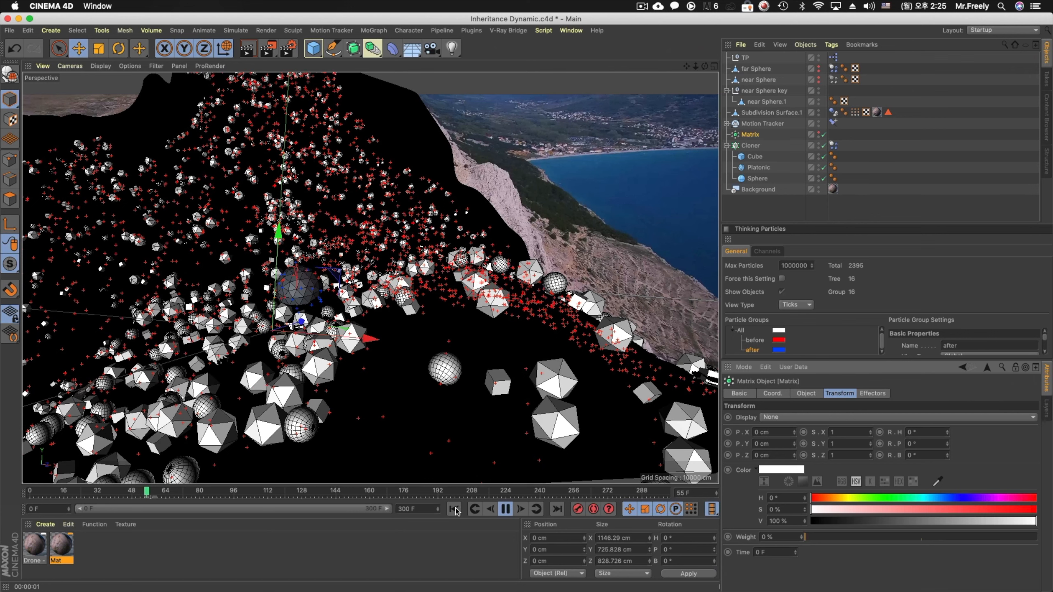
left_click(506, 509)
Add a Collider Body tag to near Sphere.1 and replay the simulation from frame 0
left_click(771, 112)
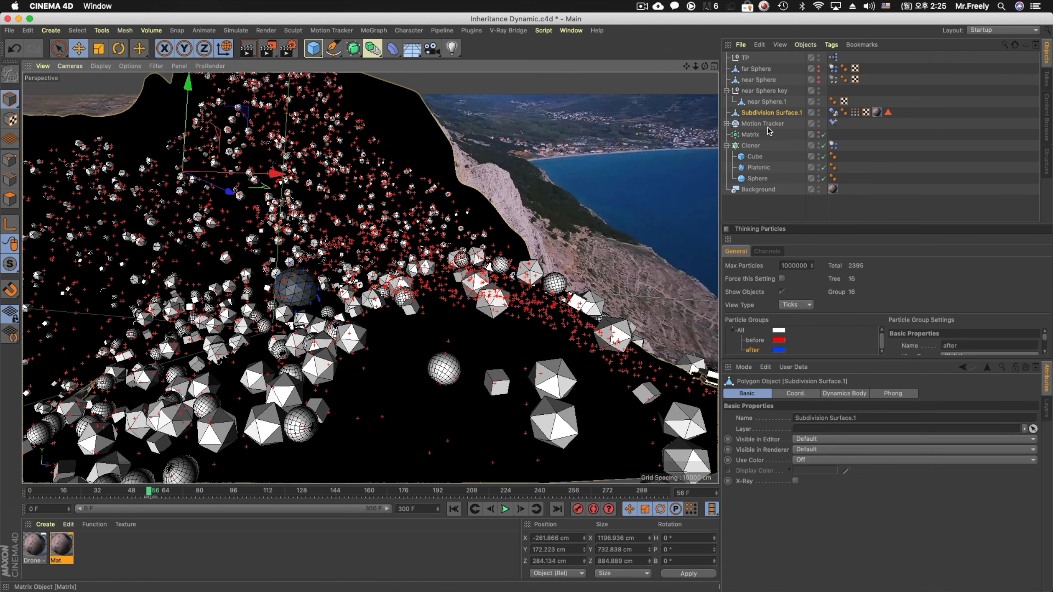
left_click(765, 101)
right_click(764, 102)
mouse_move(834, 146)
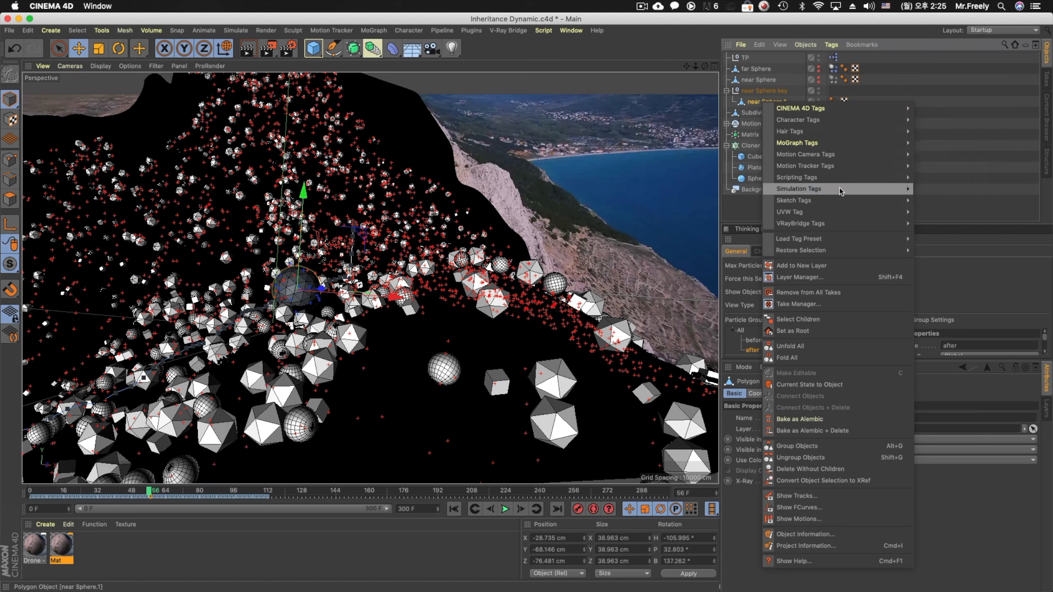
left_click(929, 224)
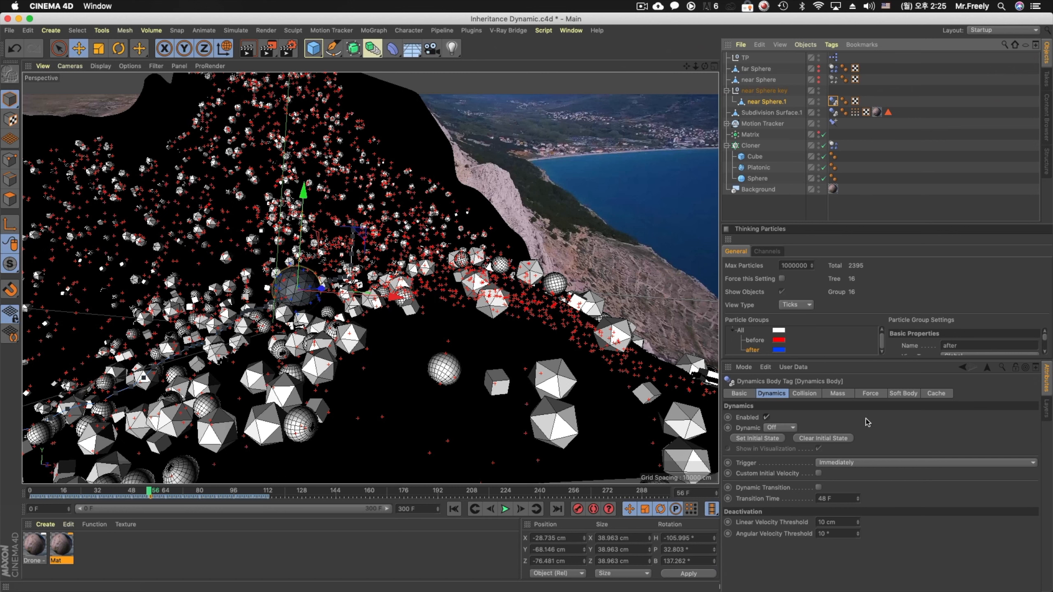
left_click(454, 509)
left_click(506, 510)
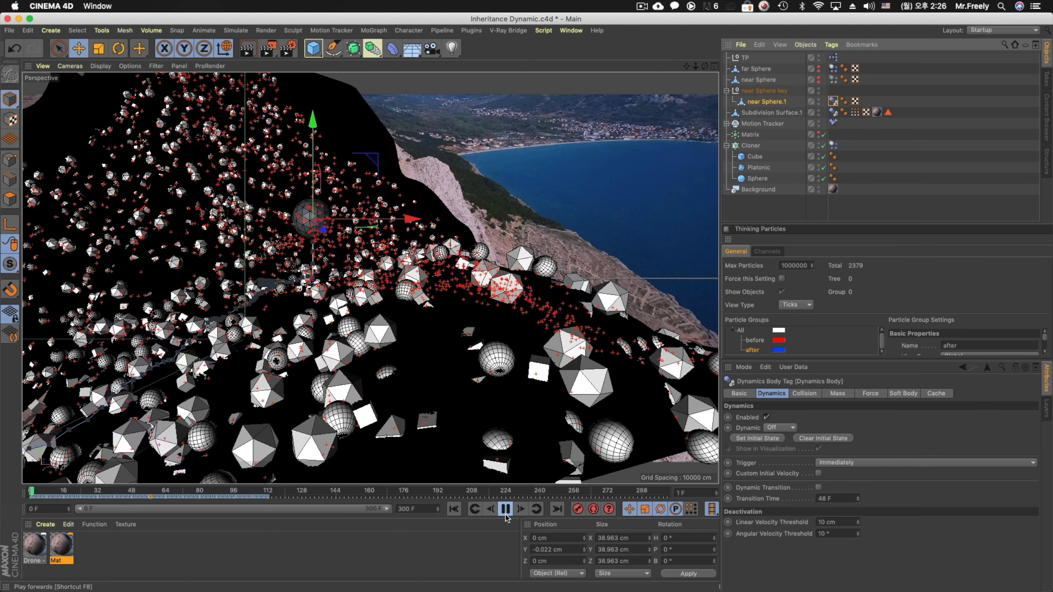
Stop playback and make a Software OpenGL preview with an image size of 1280 covering frames 0 to 100
key("Escape")
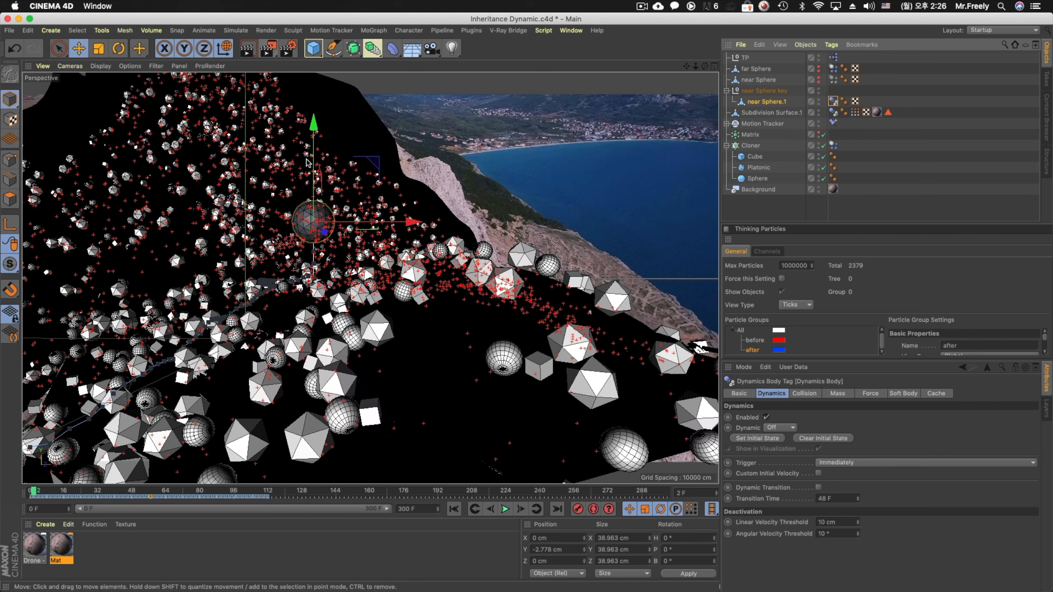
left_click_drag(270, 54, 334, 232)
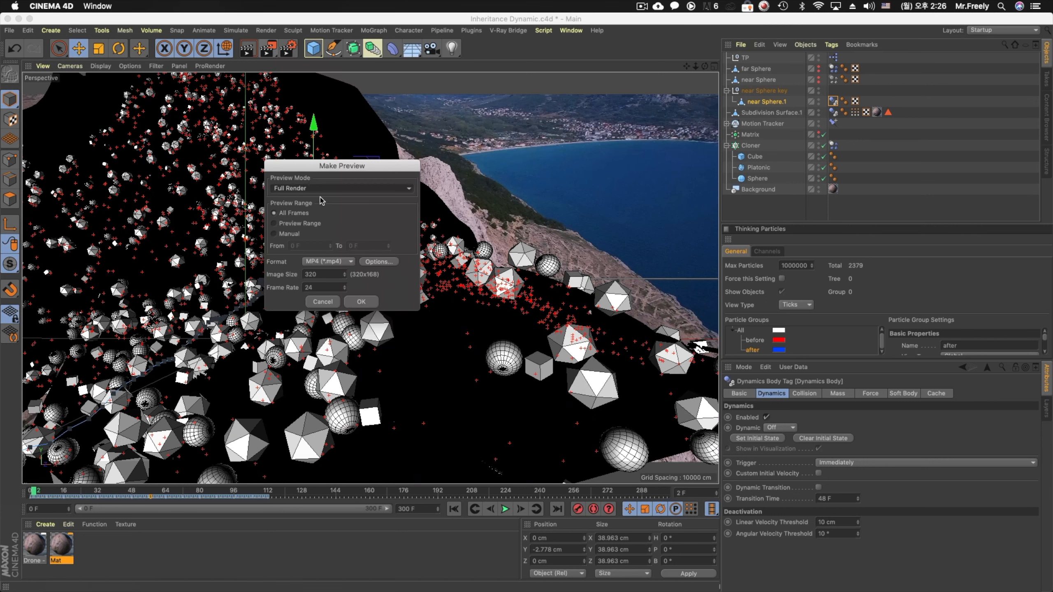
left_click(305, 188)
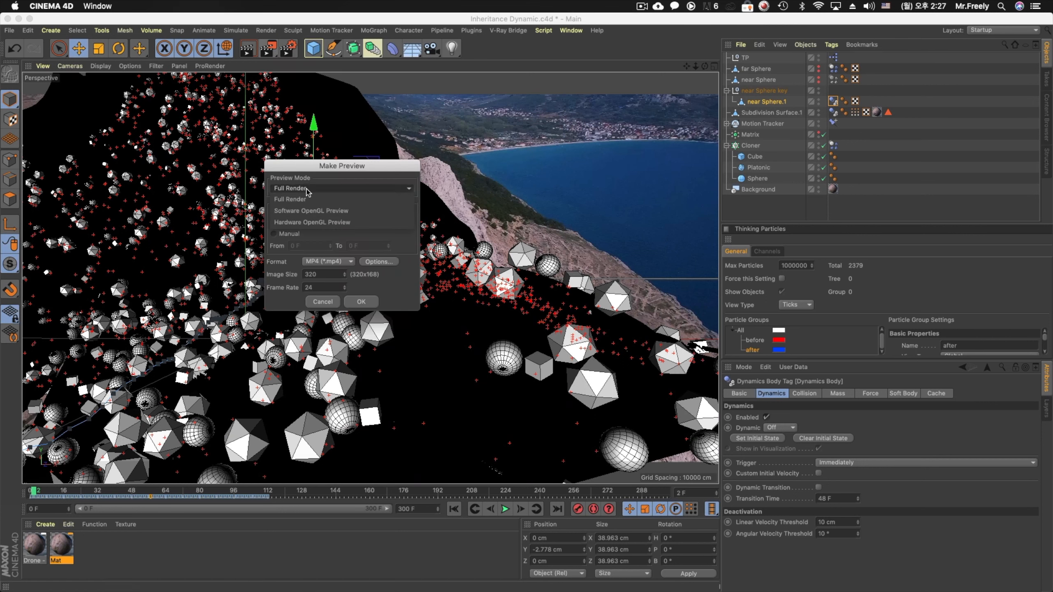
left_click(304, 187)
left_click(304, 188)
left_click(310, 212)
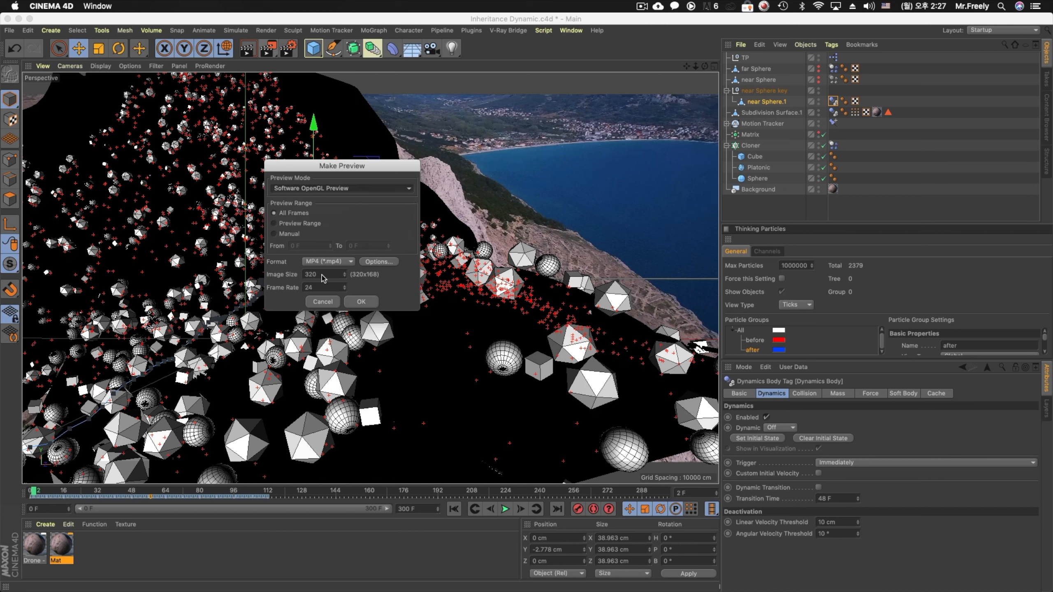
left_click(320, 276)
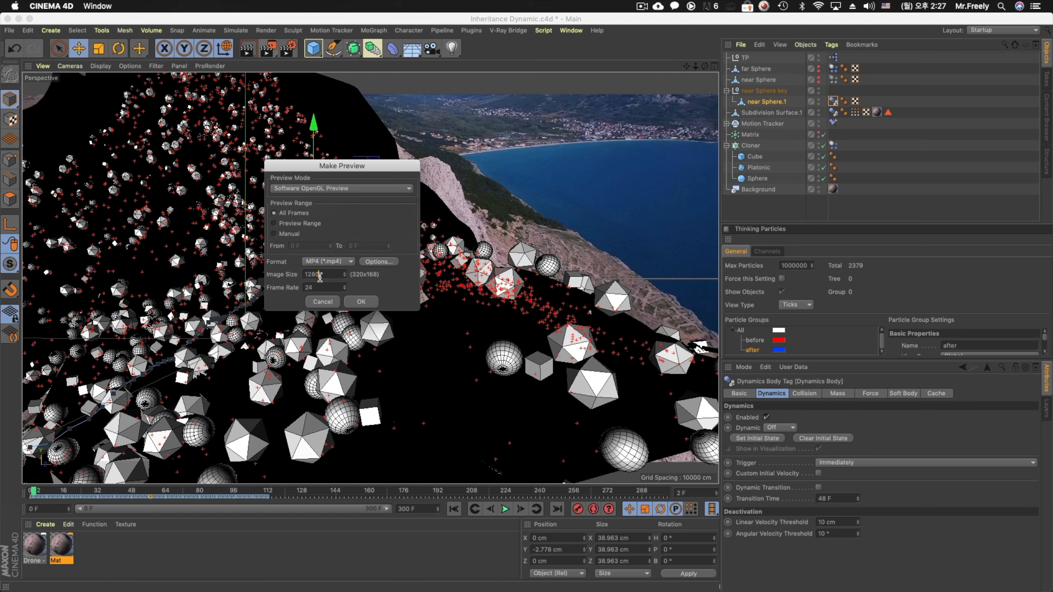
left_click(405, 296)
left_click(281, 235)
left_click_drag(361, 246, 296, 247)
key("Return")
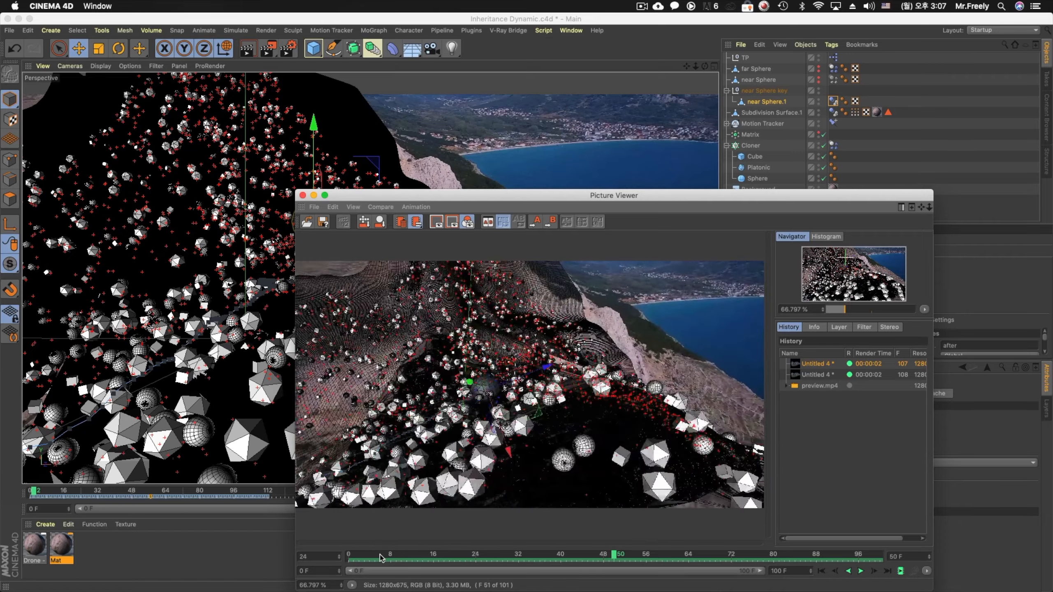
Play the rendered preview from its start, replay the middle section of the collision, and close the preview window
left_click(346, 555)
left_click_drag(344, 557, 354, 555)
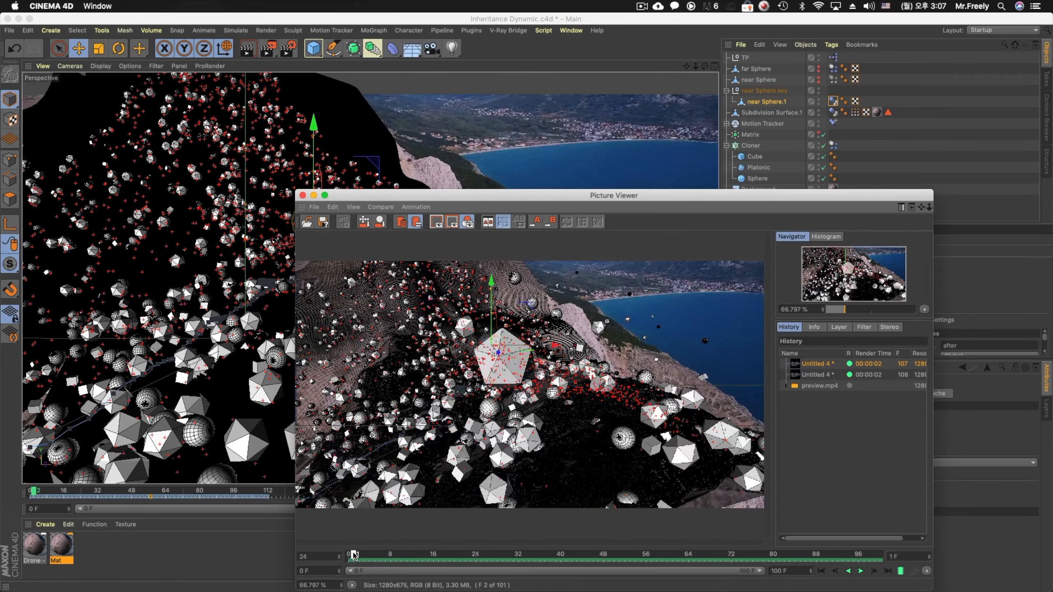
left_click(860, 571)
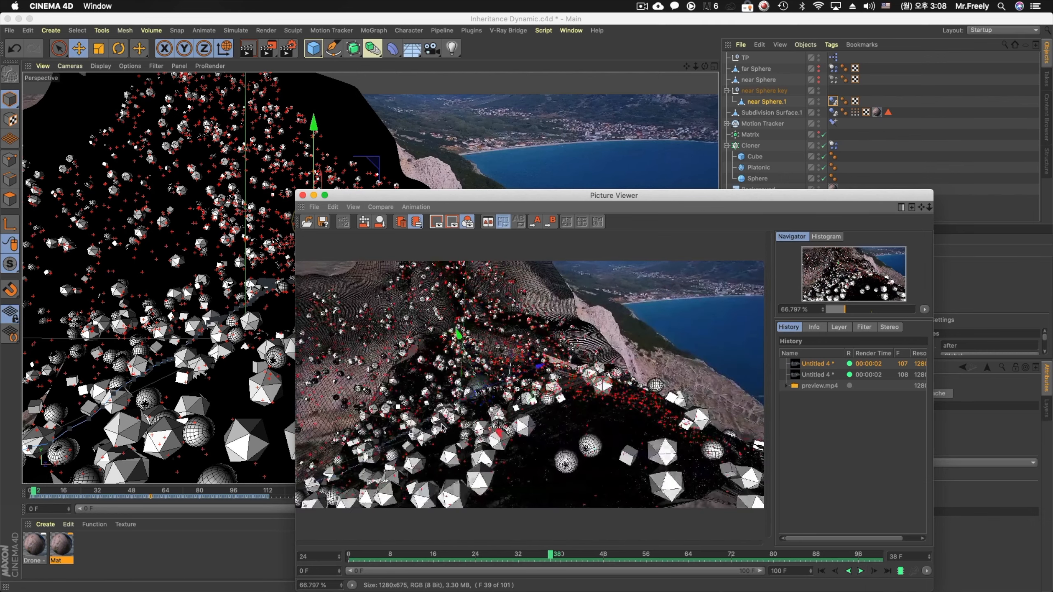
left_click(859, 572)
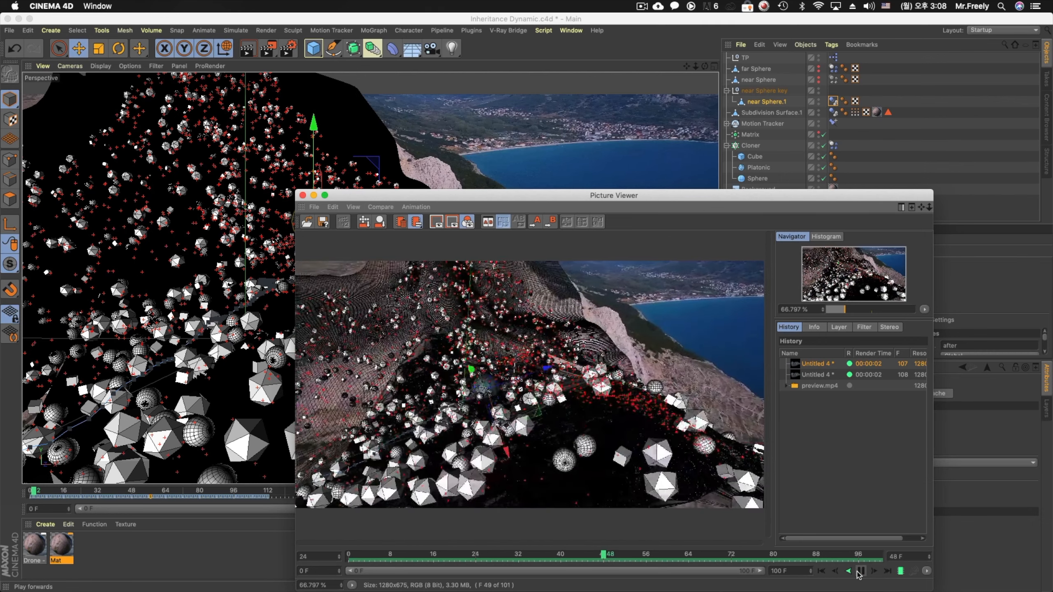
left_click(859, 572)
left_click_drag(612, 555, 561, 555)
left_click(860, 570)
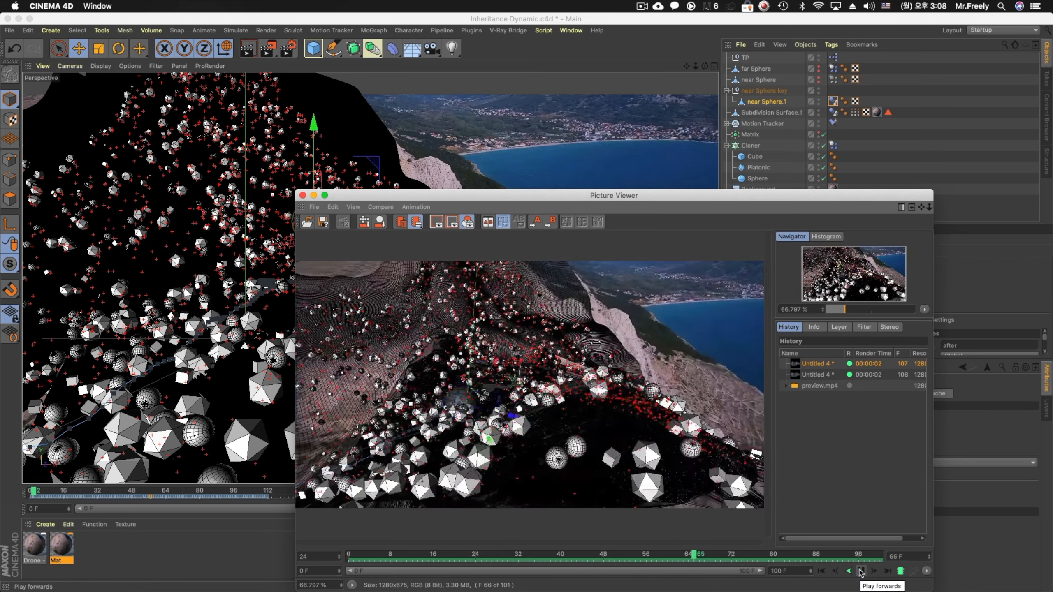
left_click(859, 572)
left_click(302, 195)
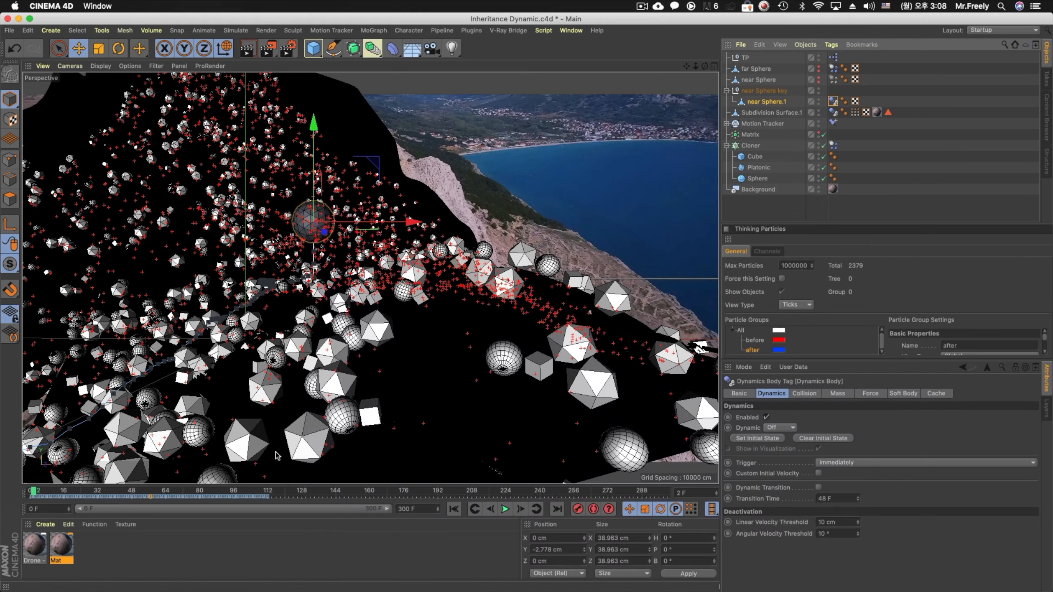
Play the first few frames of the simulation from frame 0 and return to the start
left_click(454, 509)
left_click(506, 509)
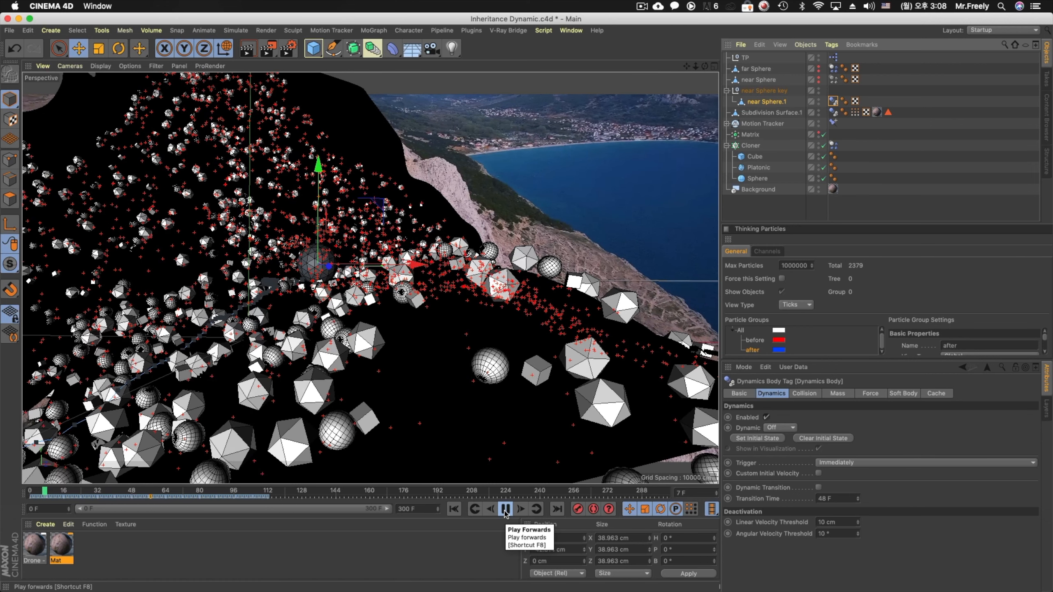
left_click(505, 511)
left_click(456, 509)
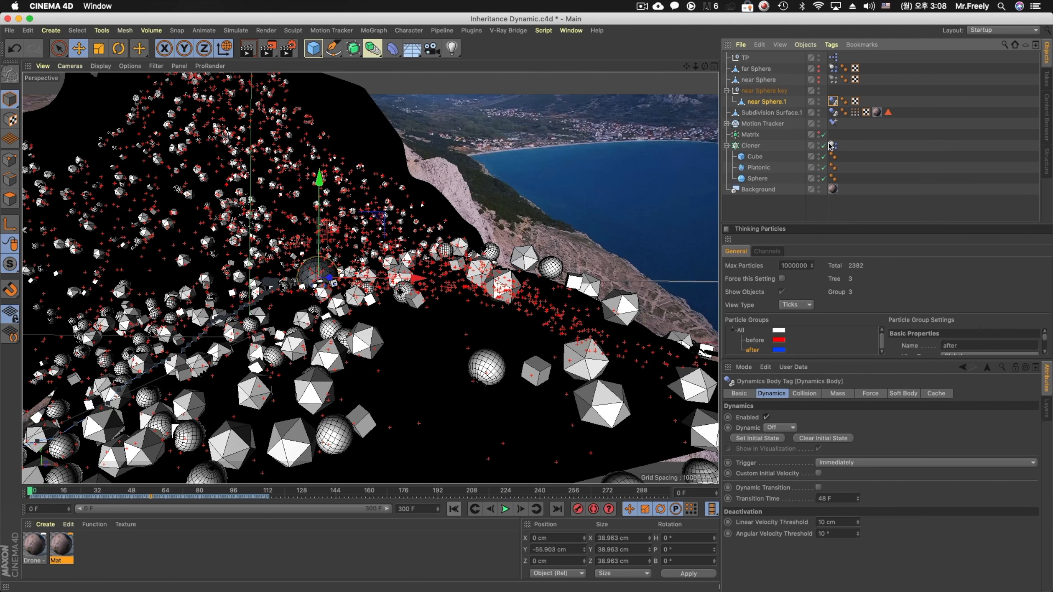
Hide near Sphere.1, disable its dynamics tag, and play the simulation from frame 0 to about frame 13
left_click(819, 100)
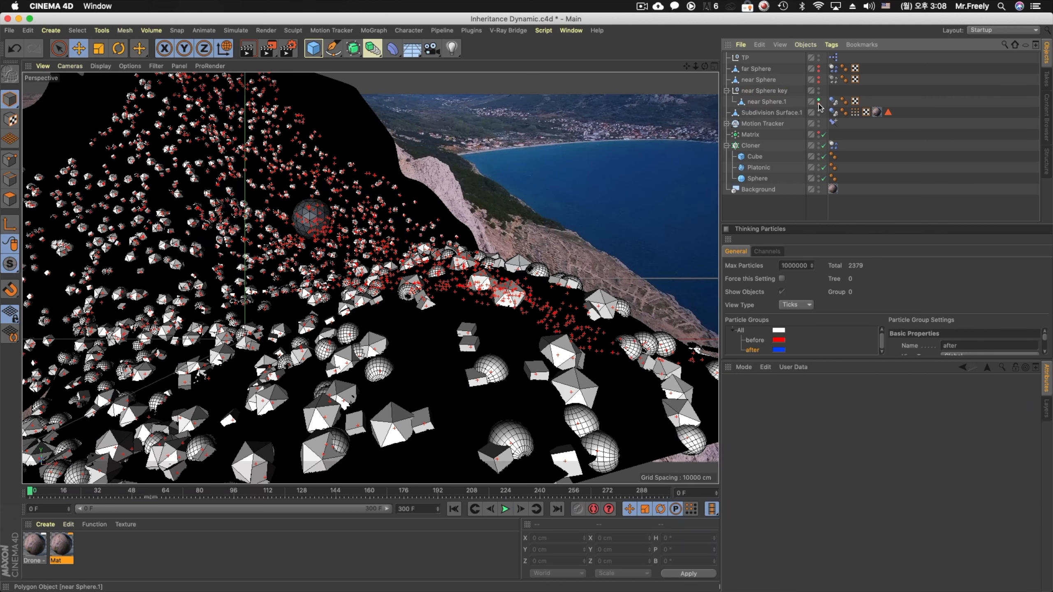
left_click(833, 101)
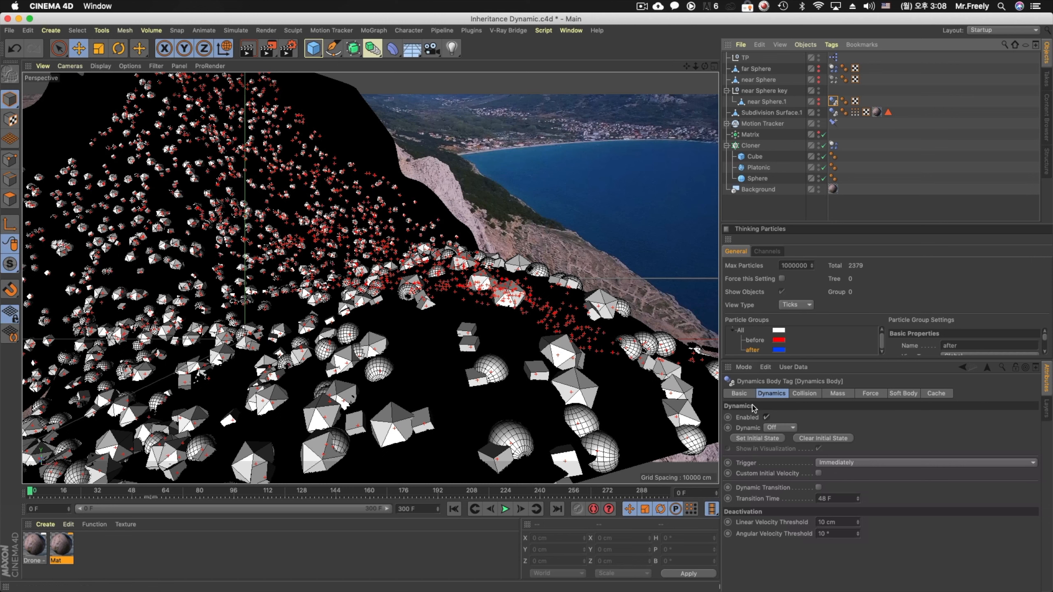
left_click(767, 417)
left_click(497, 509)
left_click(504, 509)
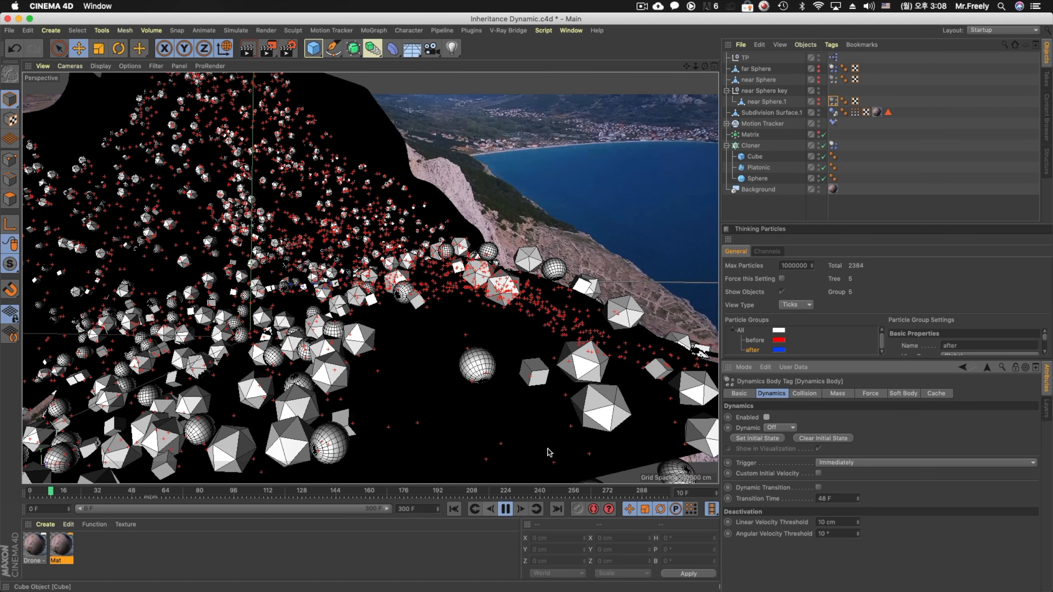
left_click(506, 509)
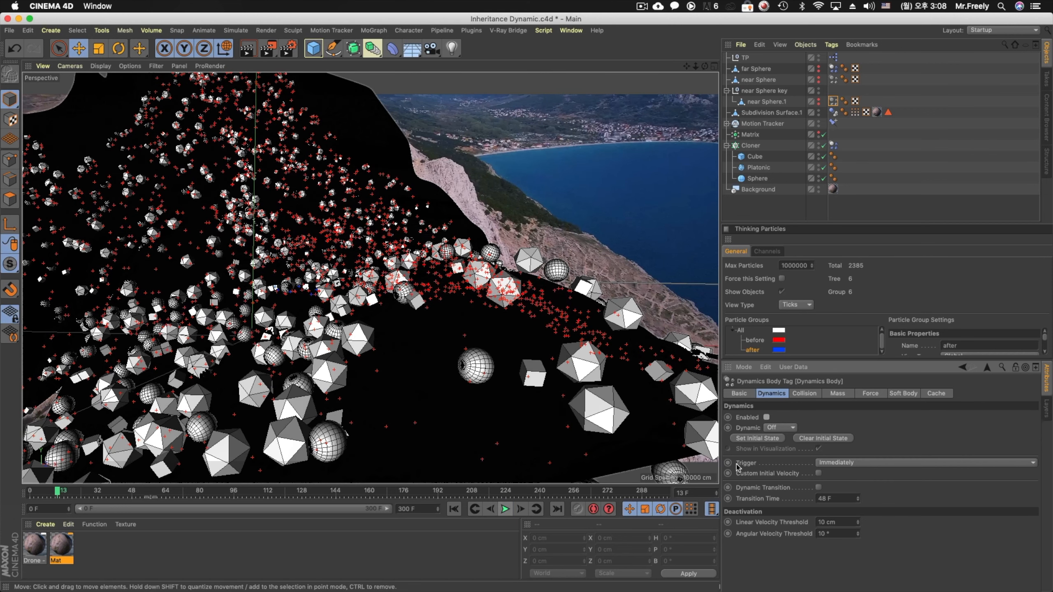
Set the settled clones as the initial state in the Cloner's dynamics tag and return to frame 0
left_click(772, 440)
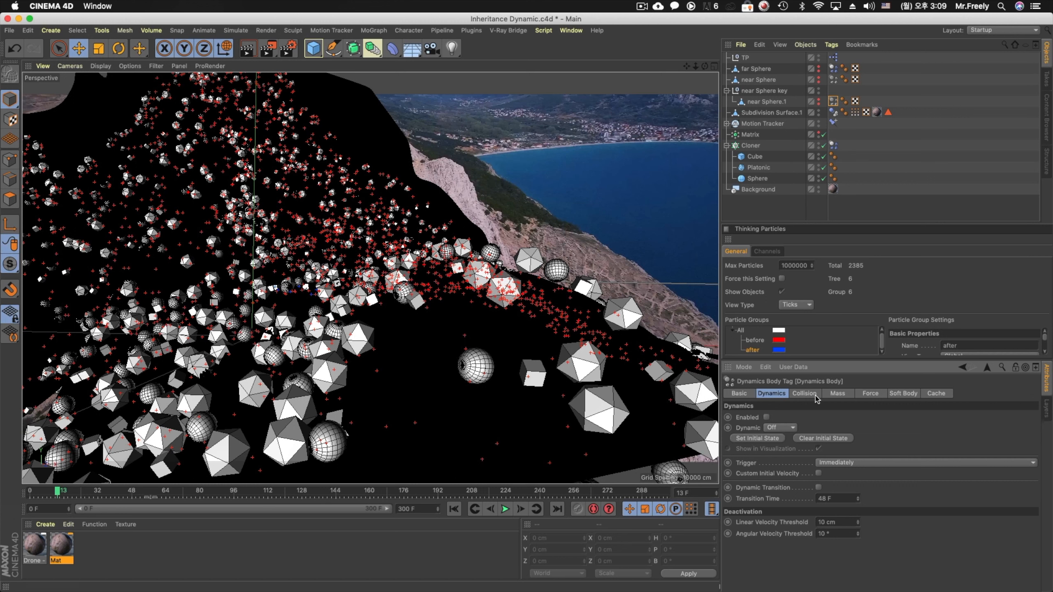
left_click(751, 145)
left_click(833, 145)
left_click(454, 509)
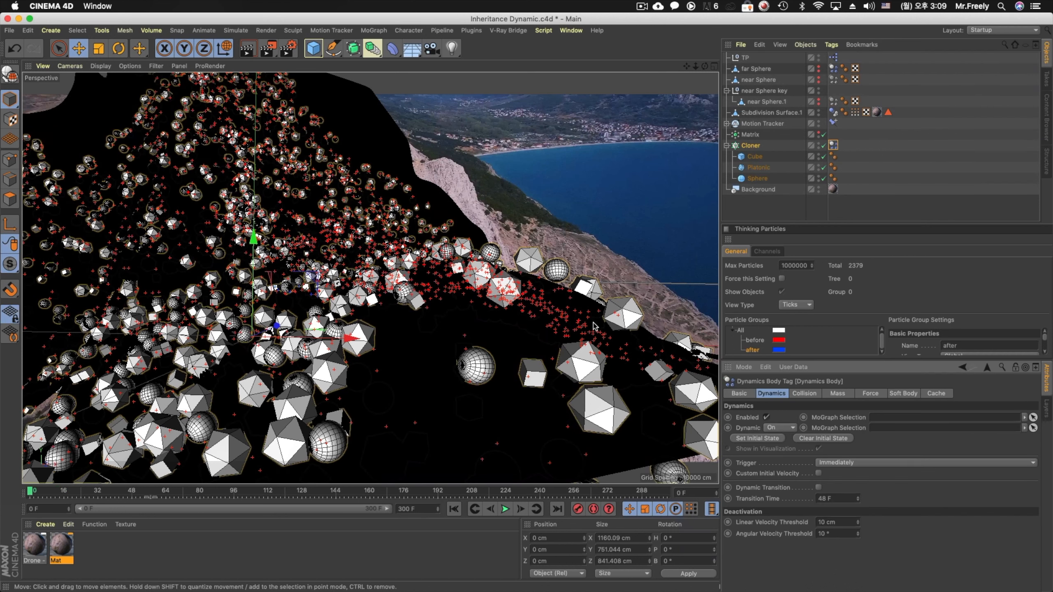
left_click_drag(533, 378, 545, 378, "alt")
Make near Sphere.1 visible again and select its dynamics tag
left_click(820, 101)
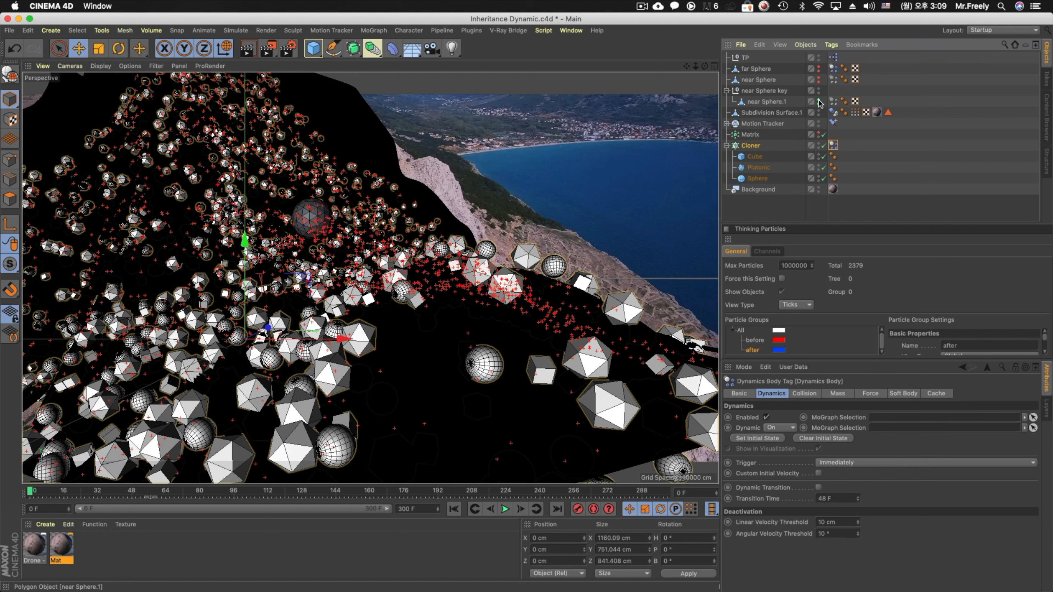
left_click(832, 101)
left_click(820, 104)
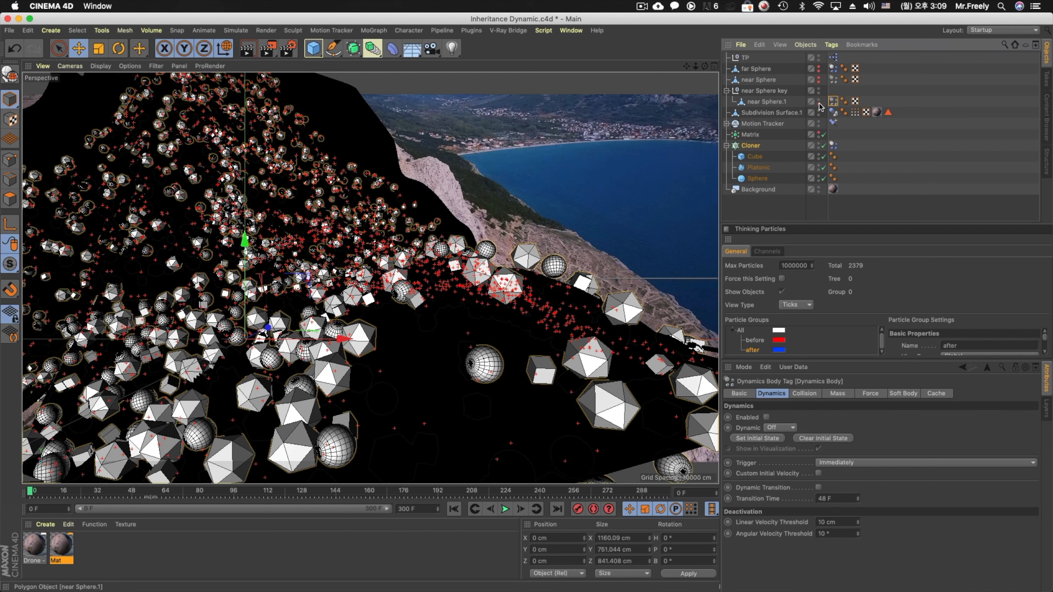
left_click(819, 105)
Enable the dynamics tag of near Sphere.1 with Dynamic set to Off, and select the sphere
left_click(766, 417)
left_click(779, 427)
left_click(778, 431)
left_click(767, 417)
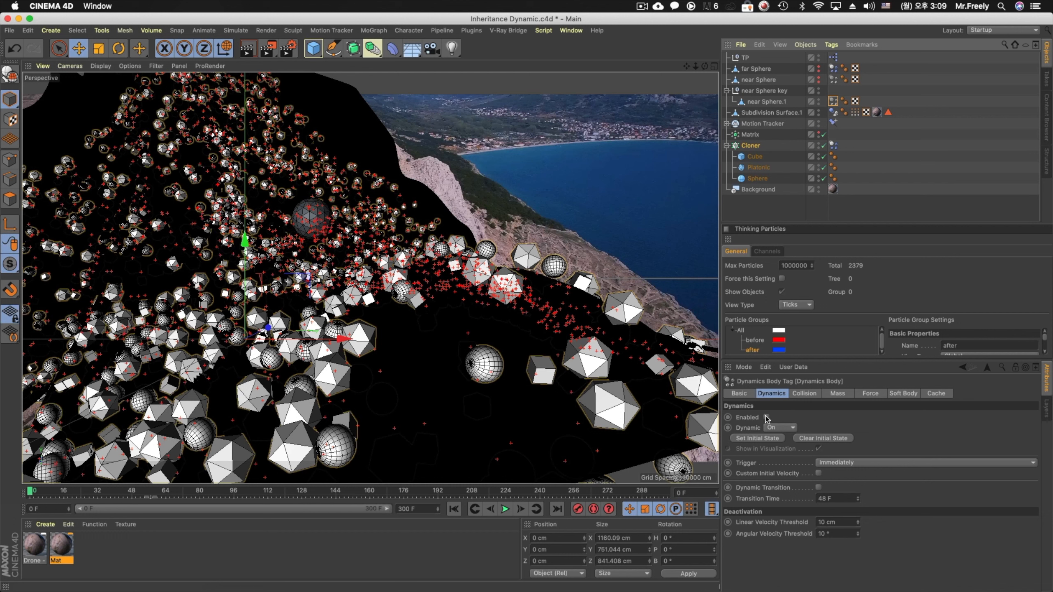
left_click(767, 417)
left_click(780, 428)
left_click(781, 461)
left_click(780, 431)
left_click(780, 438)
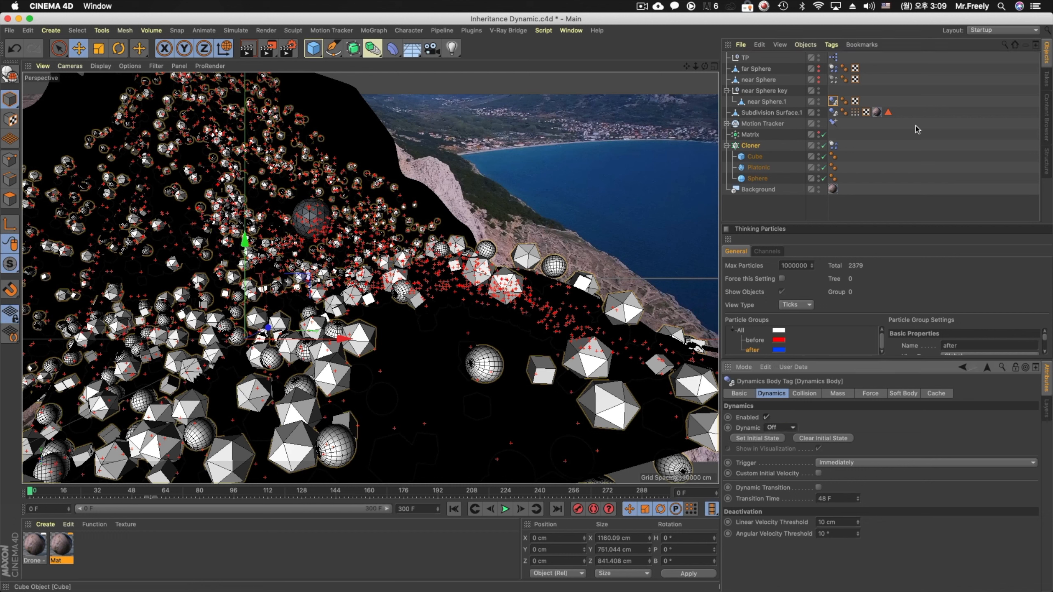
left_click(832, 101)
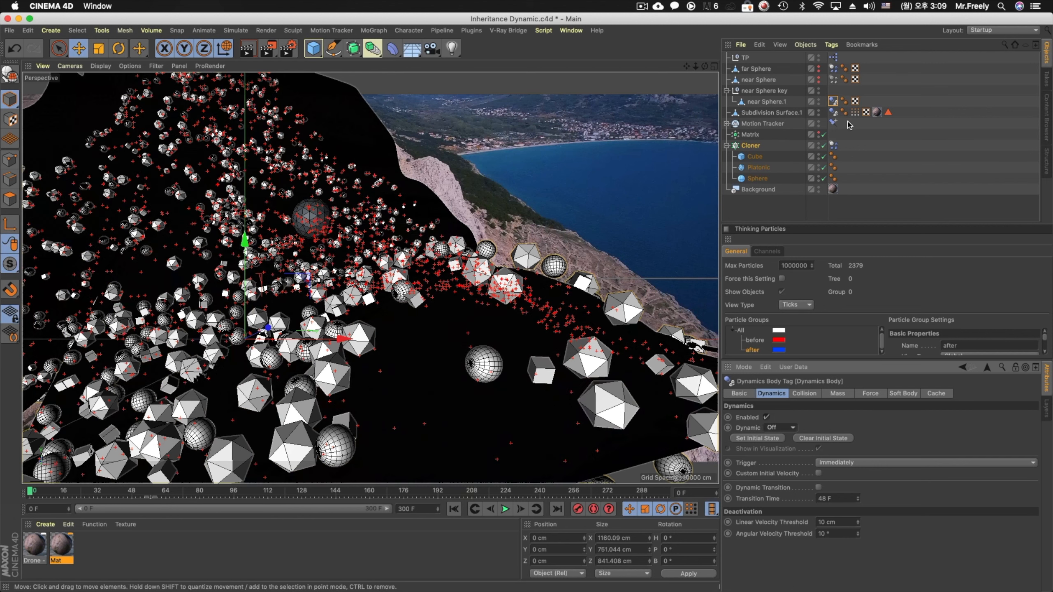
left_click(767, 102)
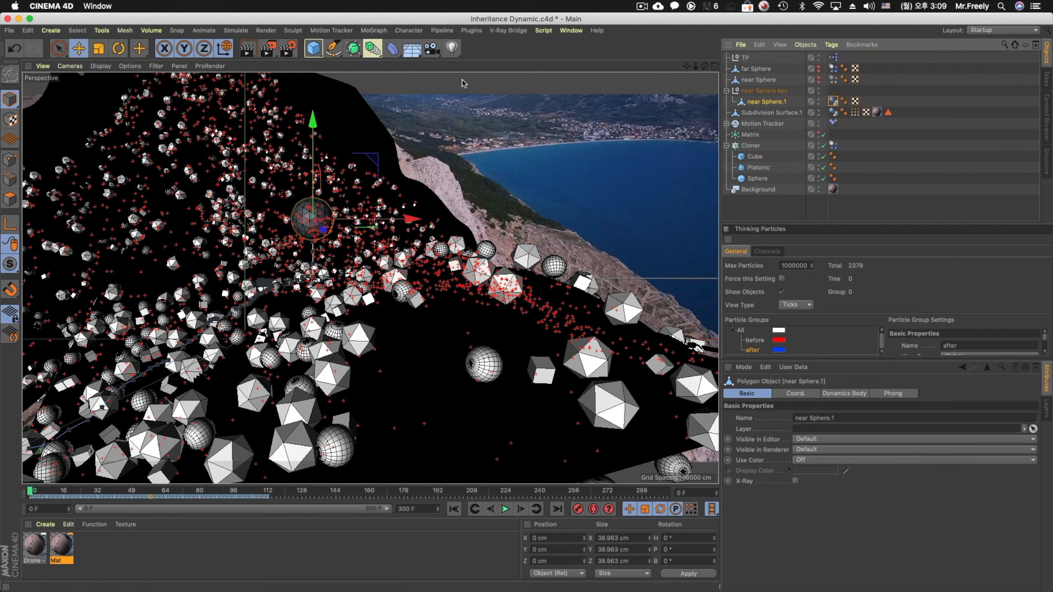
Open the TP object's XPresso setup and select all of its nodes
left_click(833, 57)
double_click(833, 57)
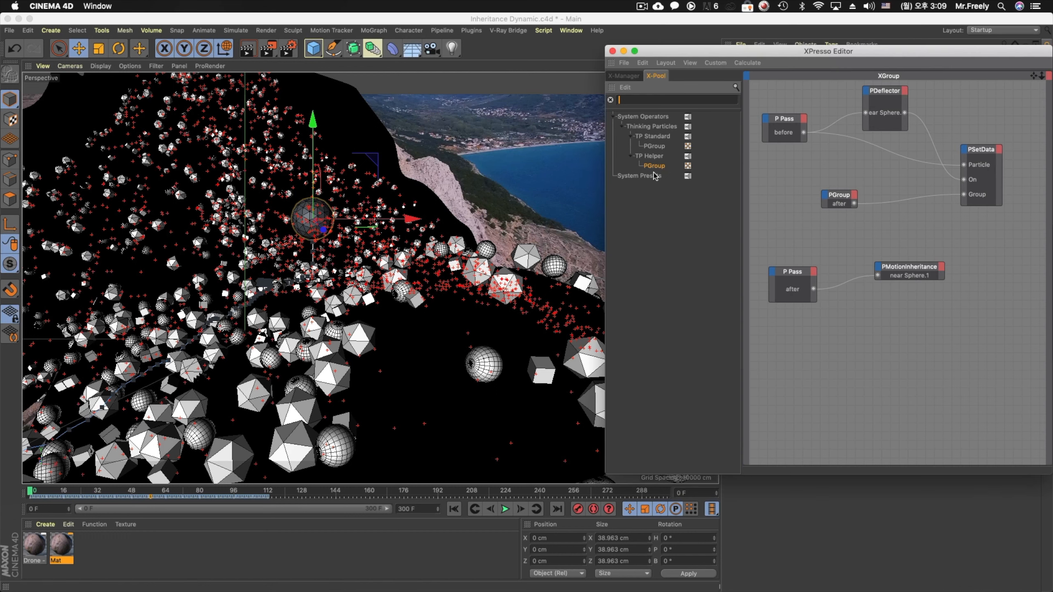
left_click_drag(765, 48, 746, 328)
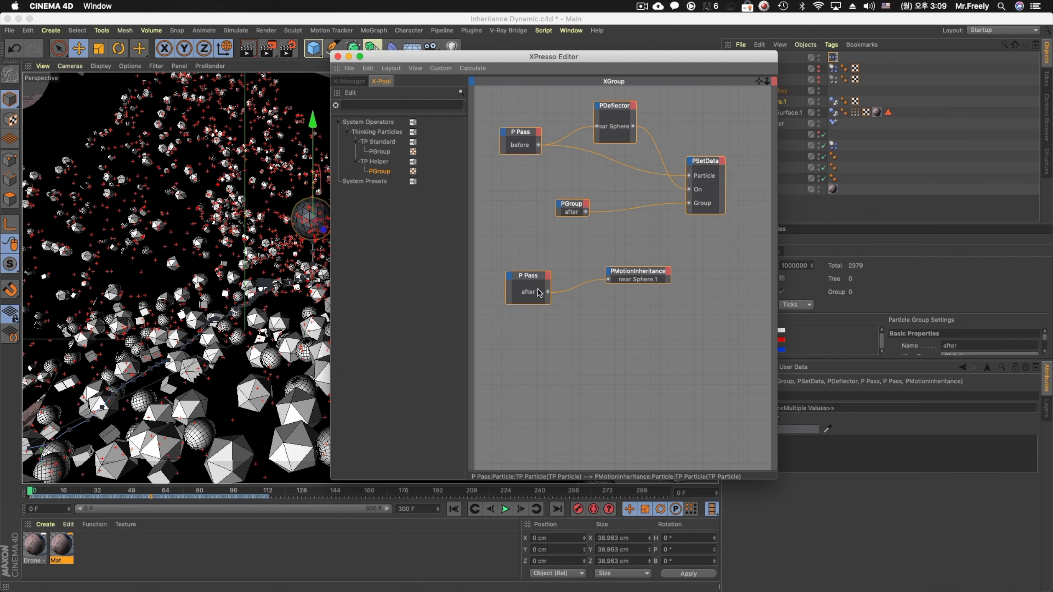
left_click_drag(535, 280, 542, 437, "ctrl")
left_click(535, 308)
key("super+z")
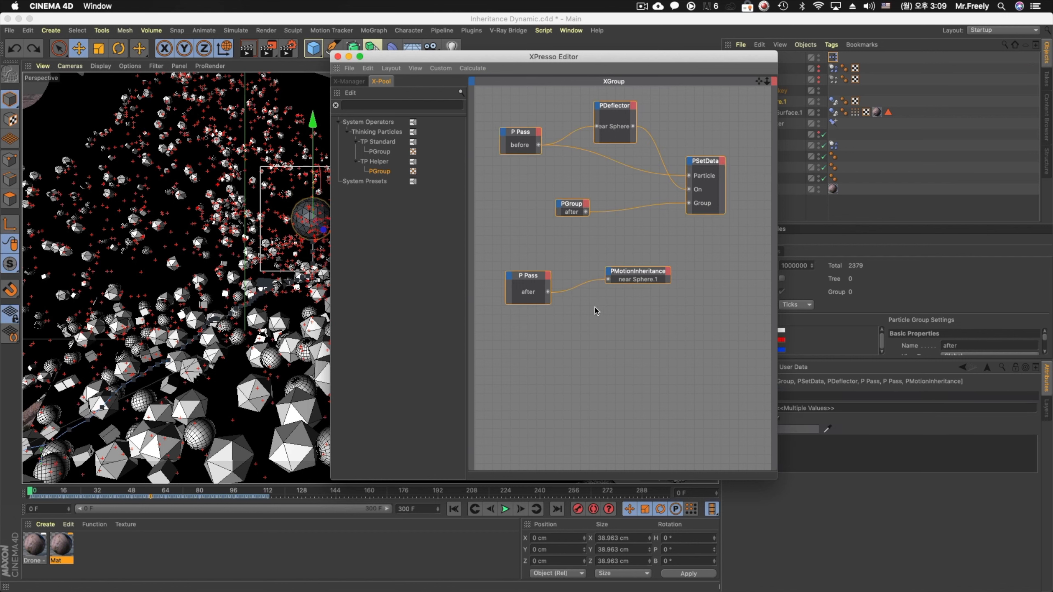
Duplicate the whole XPresso node setup below the original and select the copied PDeflector node
middle_click_drag(594, 310, 622, 267, "alt")
scroll(623, 268, "down", 3)
left_click_drag(554, 244, 547, 451, "ctrl")
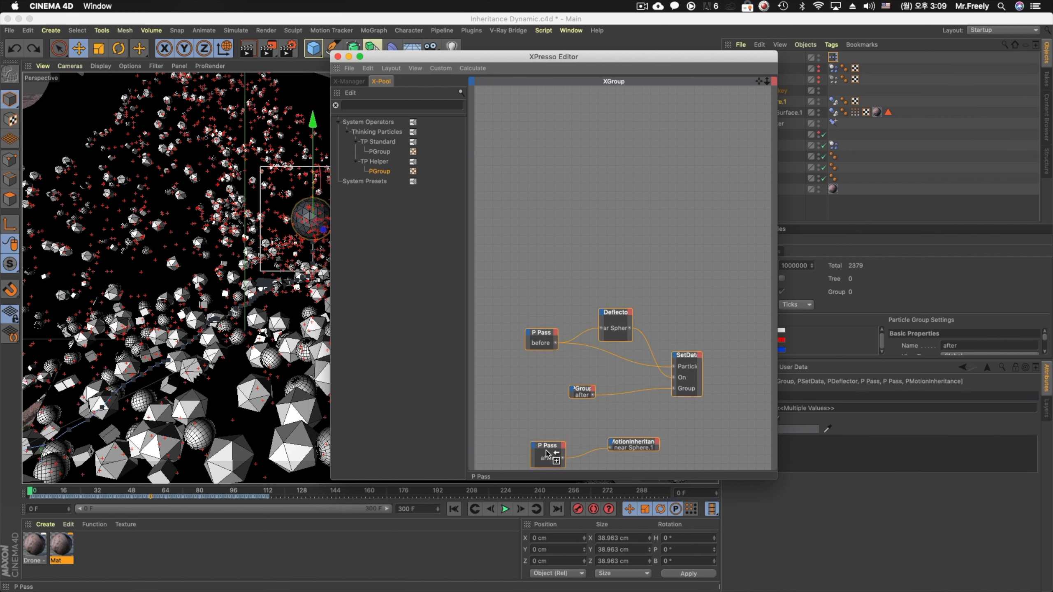
left_click_drag(546, 332, 550, 317)
left_click(622, 305)
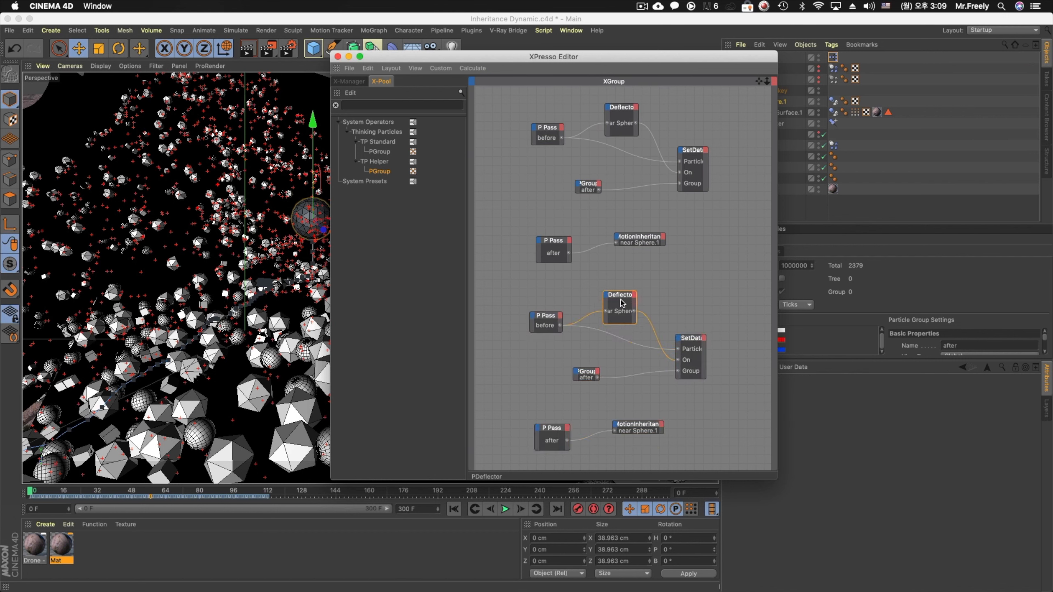
Make far Sphere visible, close the XPresso editor, save the project, and select far Sphere
left_click_drag(660, 58, 553, 106)
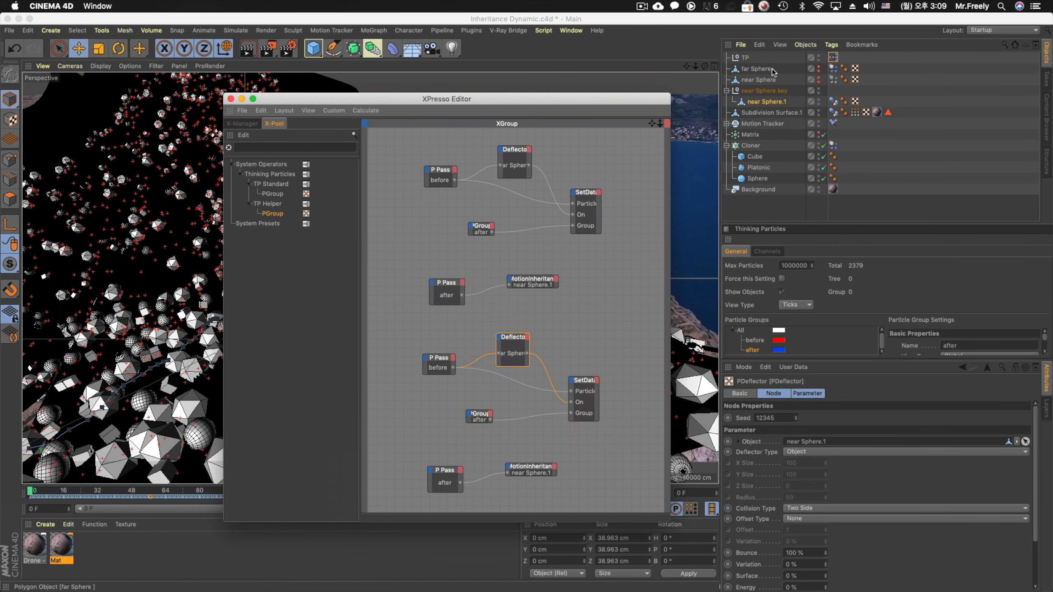
left_click(818, 68)
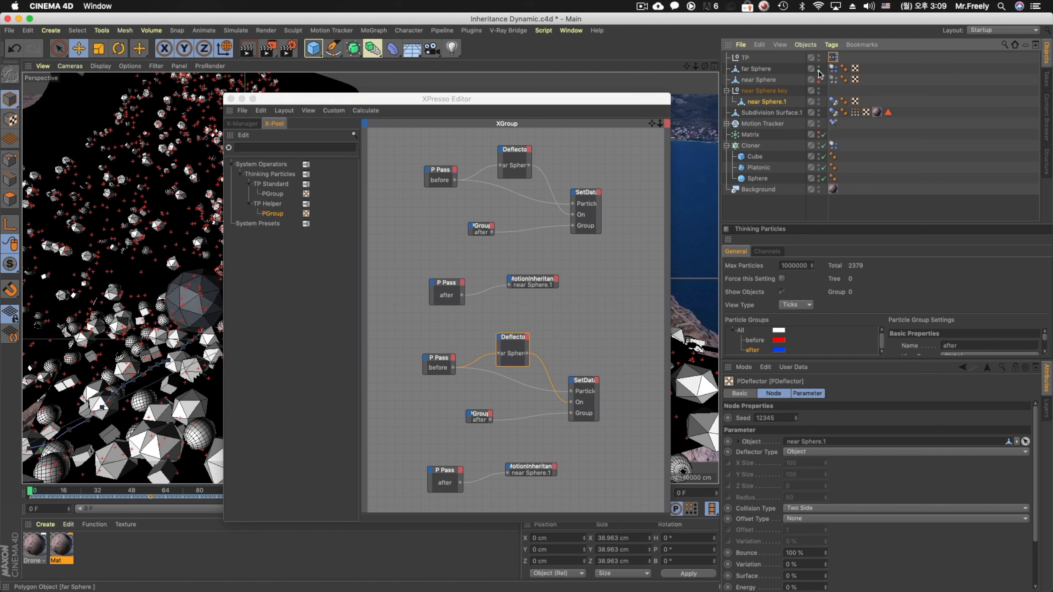
left_click(231, 99)
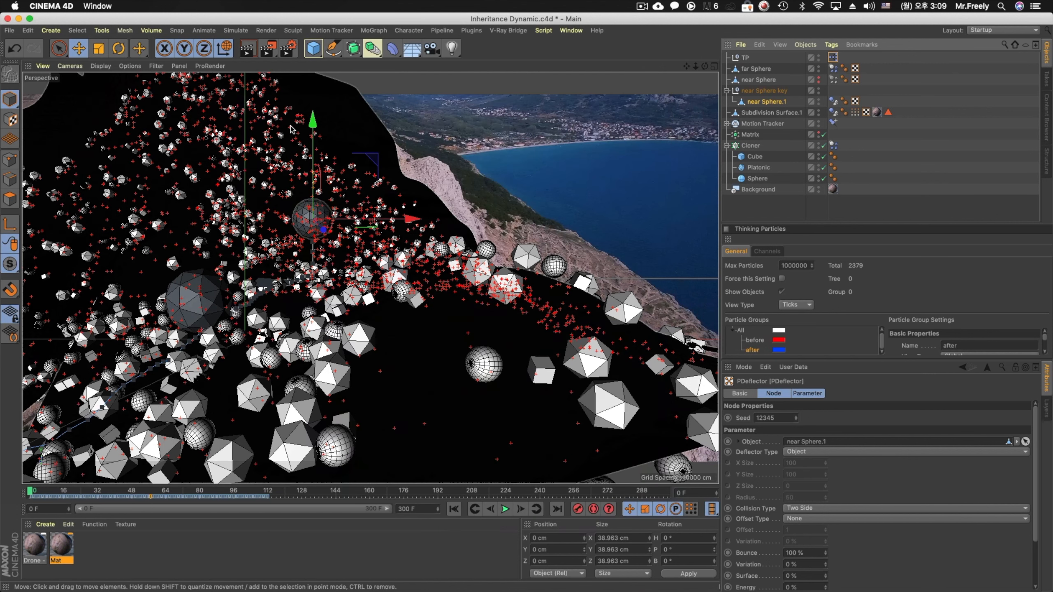
key("super+s")
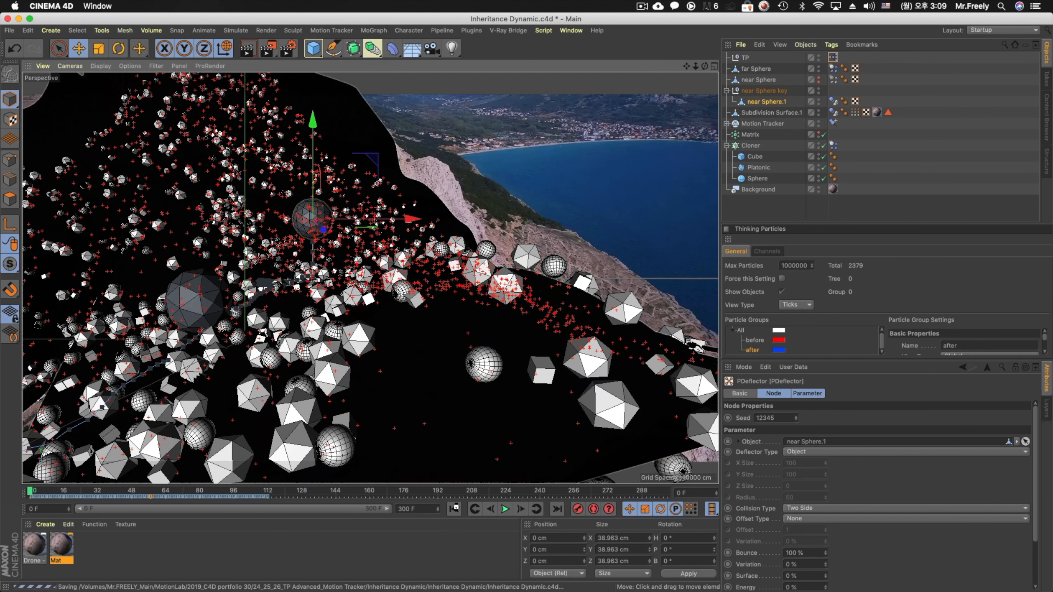
left_click(753, 69)
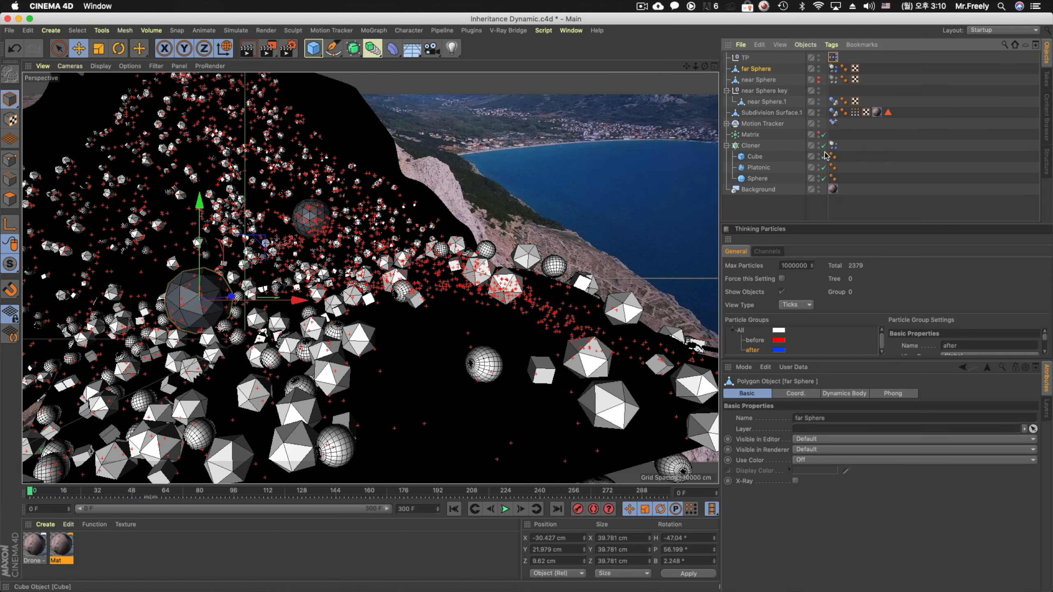
Disable the Cloner, preview the opening frames of the rolling spheres with only the particles shown, and return to frame 0
left_click(506, 509)
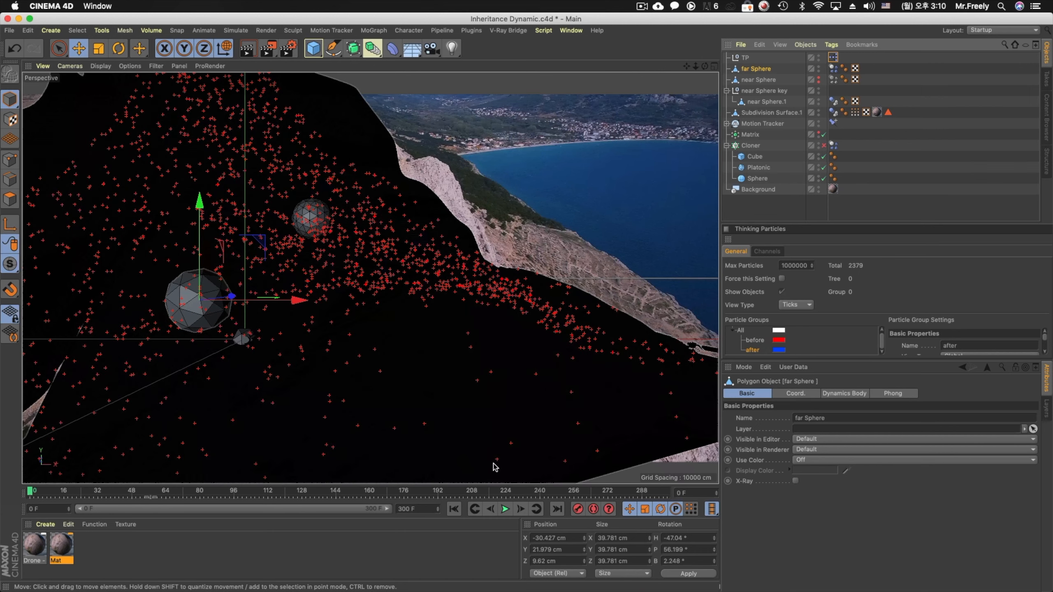
left_click(506, 509)
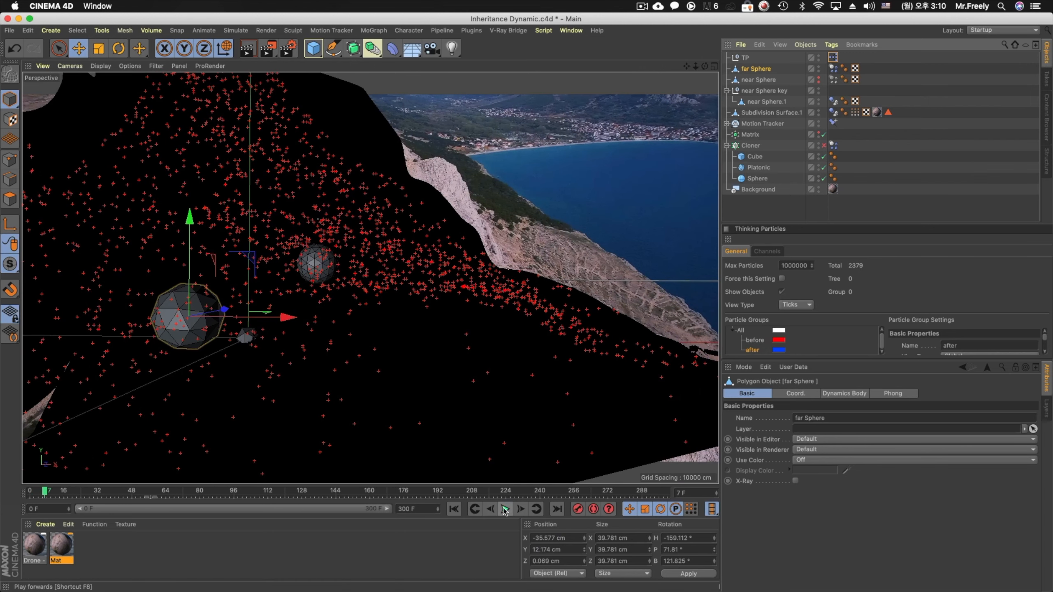
left_click(454, 509)
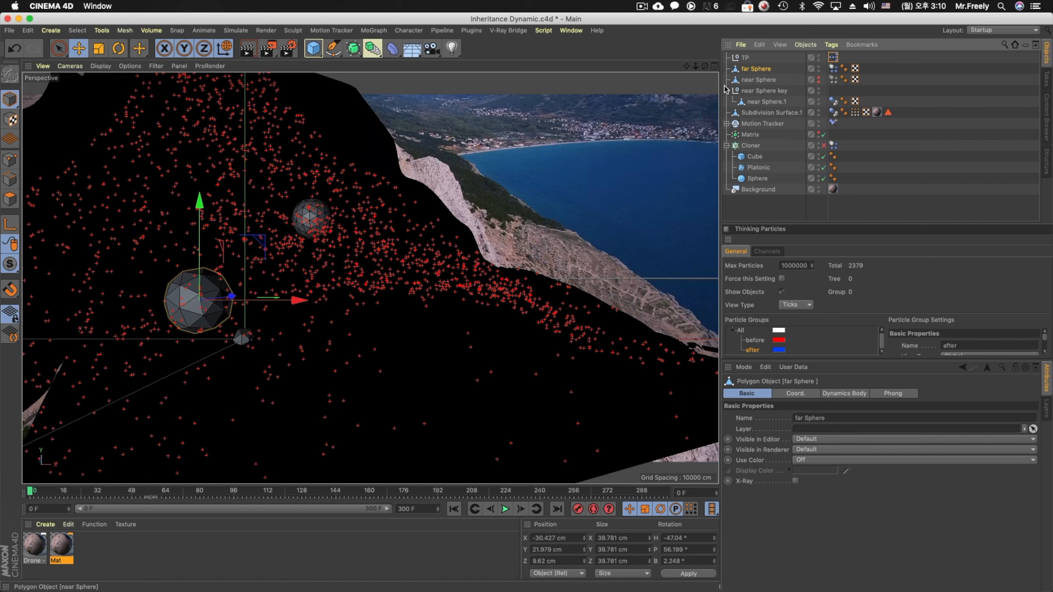
Activate the Move tool and select near Sphere, the TP null and far Sphere in turn to check their placement
left_click(79, 48)
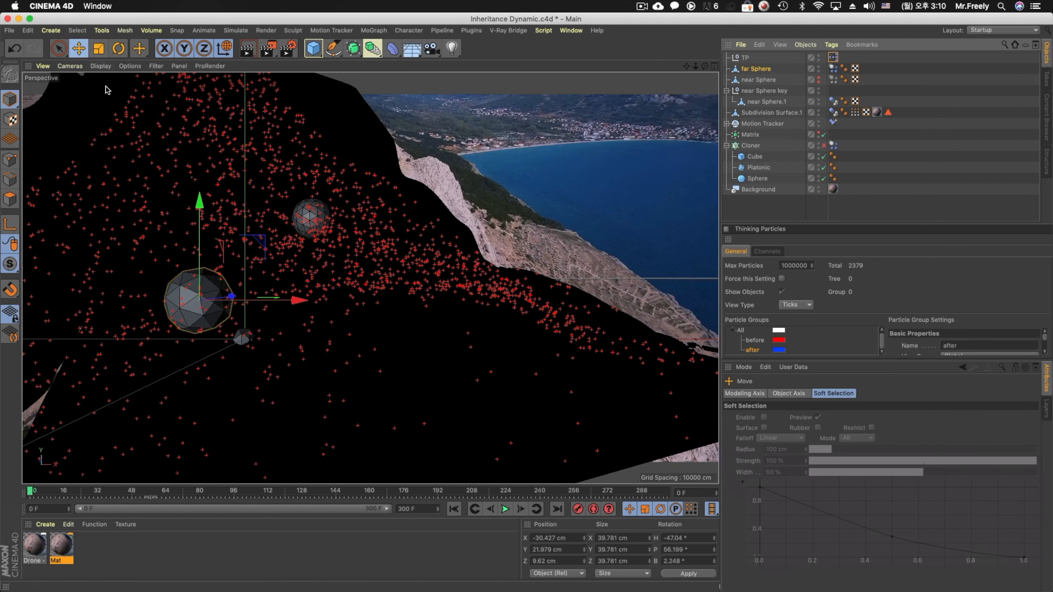
left_click(756, 82)
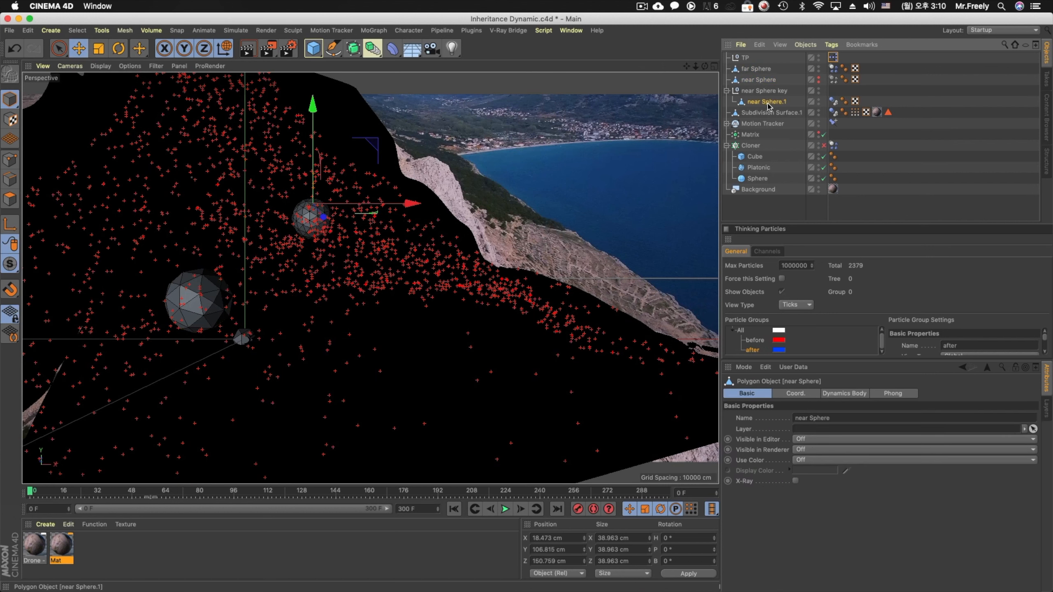
left_click(745, 57)
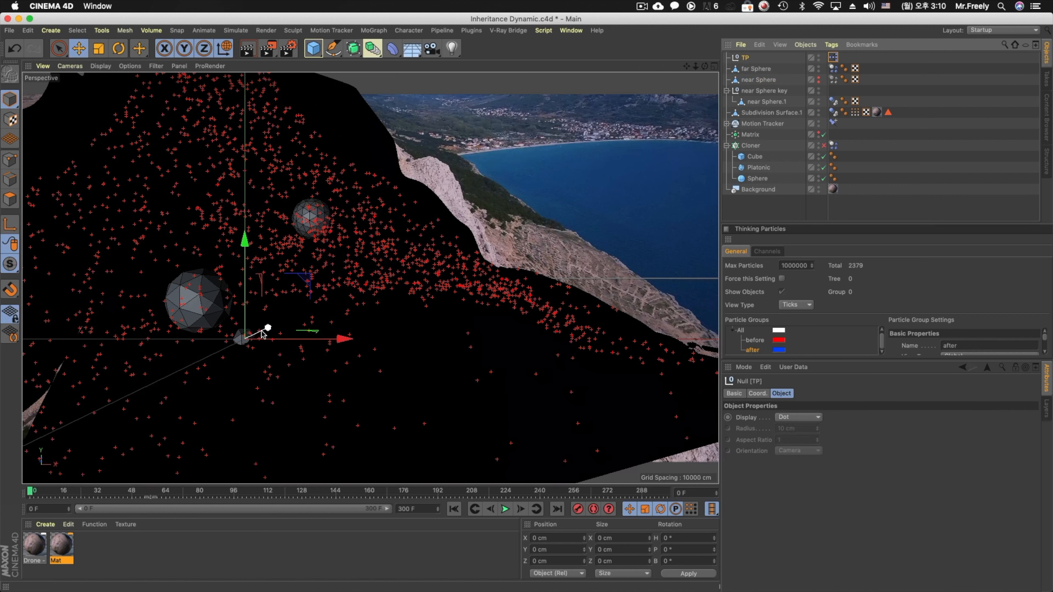
left_click(754, 68)
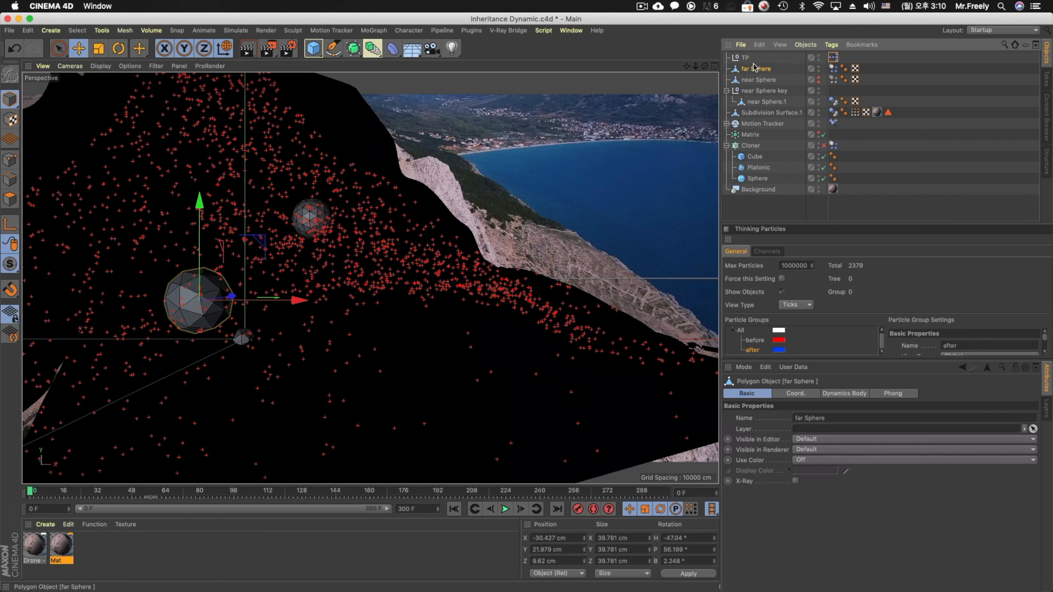
Move the far Sphere up the slope to about X -187.8, Y 359.8, Z 456.9 cm and test its fall from the first frame
left_click_drag(231, 296, 245, 66)
left_click_drag(313, 91, 287, 94)
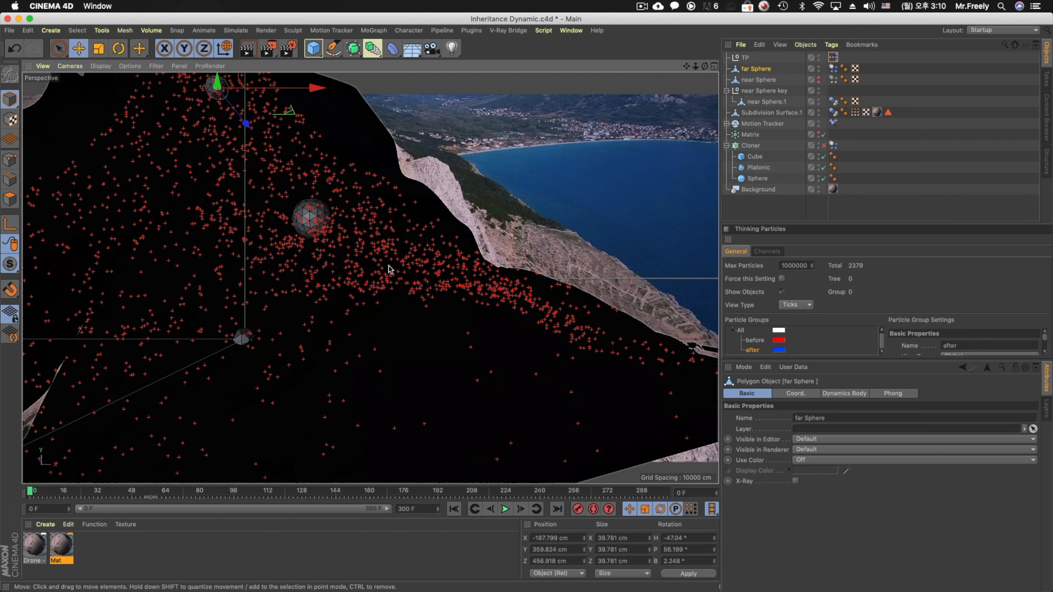
left_click(505, 509)
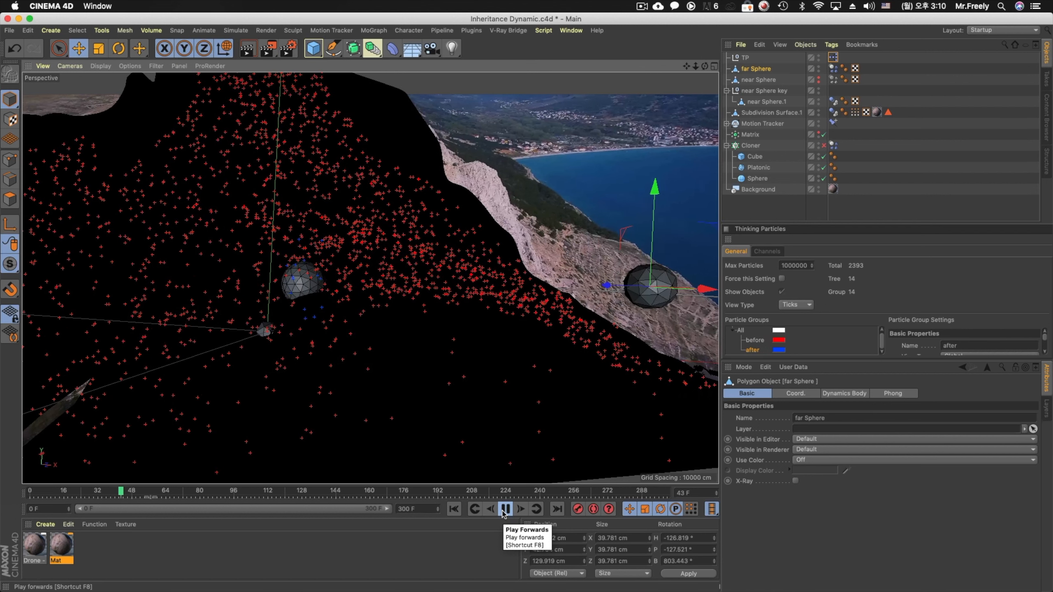
left_click(504, 510)
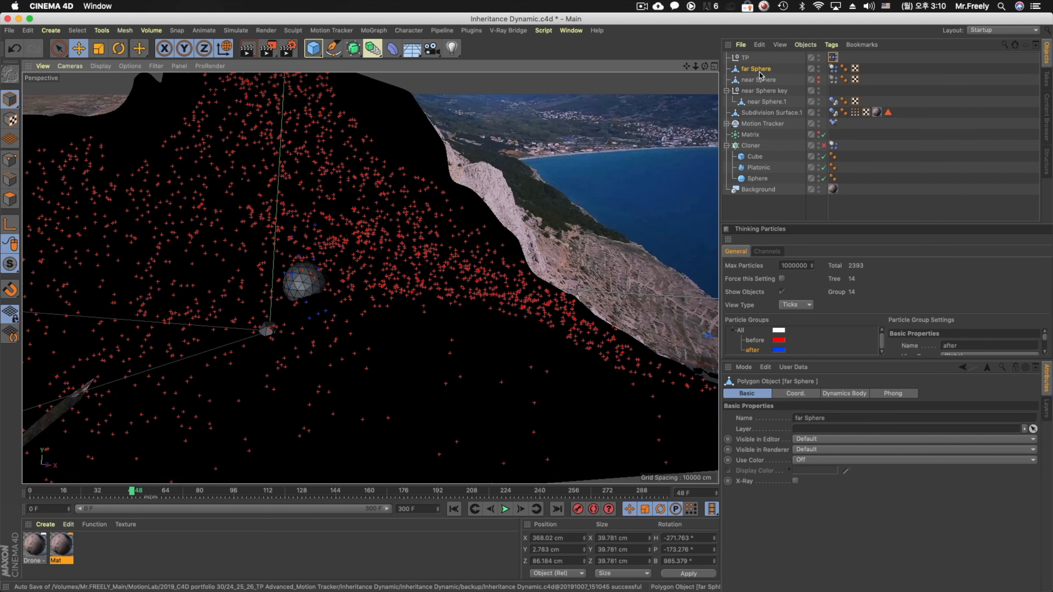
left_click(455, 509)
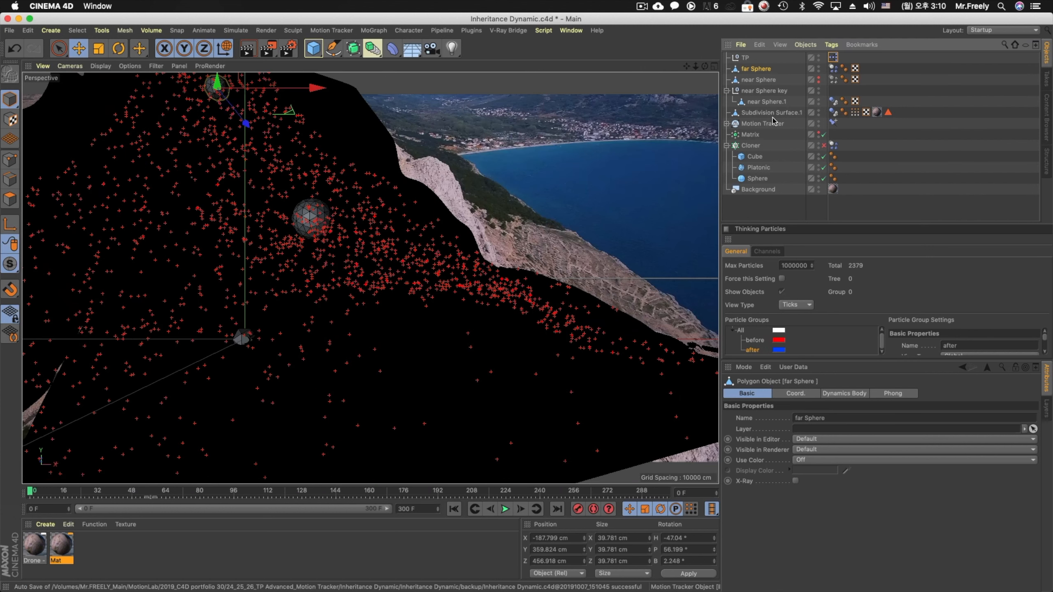
Duplicate the far Sphere, and switch off dynamics and visibility on the original
left_click_drag(764, 72, 767, 83, "ctrl")
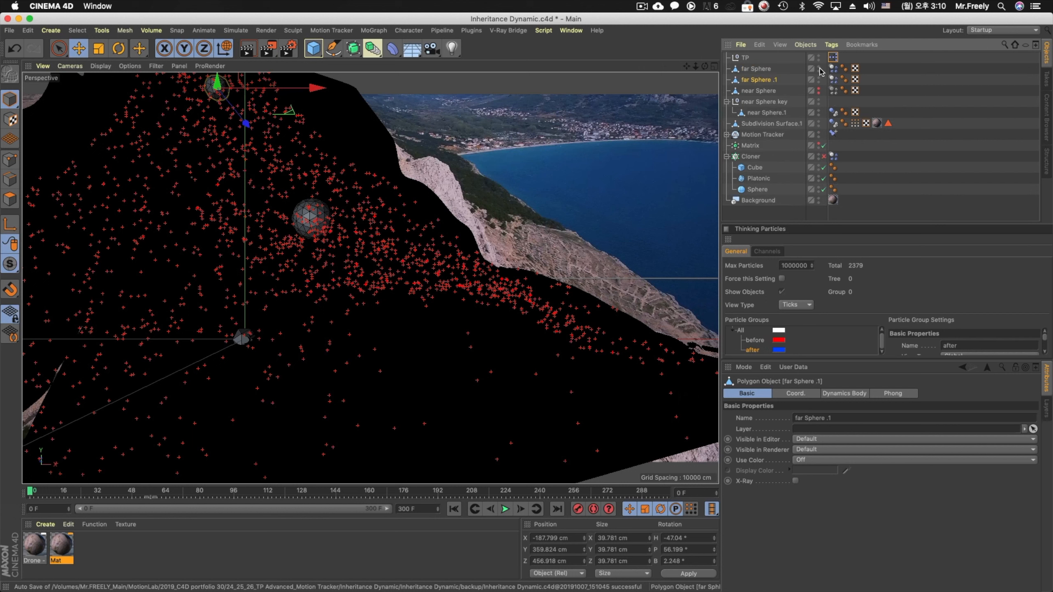
left_click(833, 68)
left_click(767, 417)
left_click(777, 428)
left_click(777, 440)
left_click(818, 67)
left_click(785, 80)
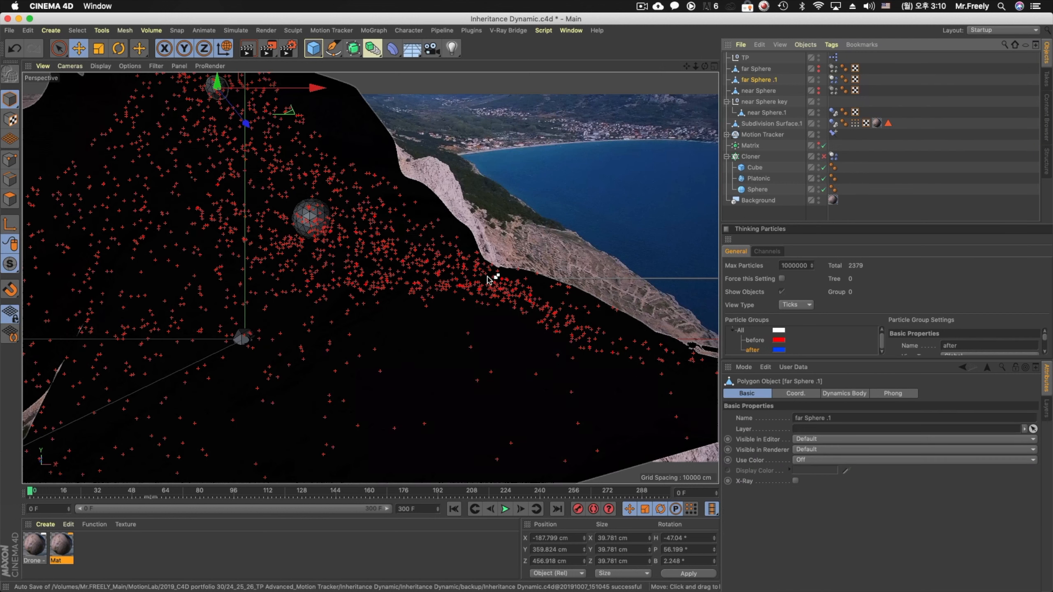
Save the project and record the motion of far Sphere .1 as keyframes in real time with Cappucino
key("super+s")
left_click(408, 30)
mouse_move(435, 47)
left_click(499, 85)
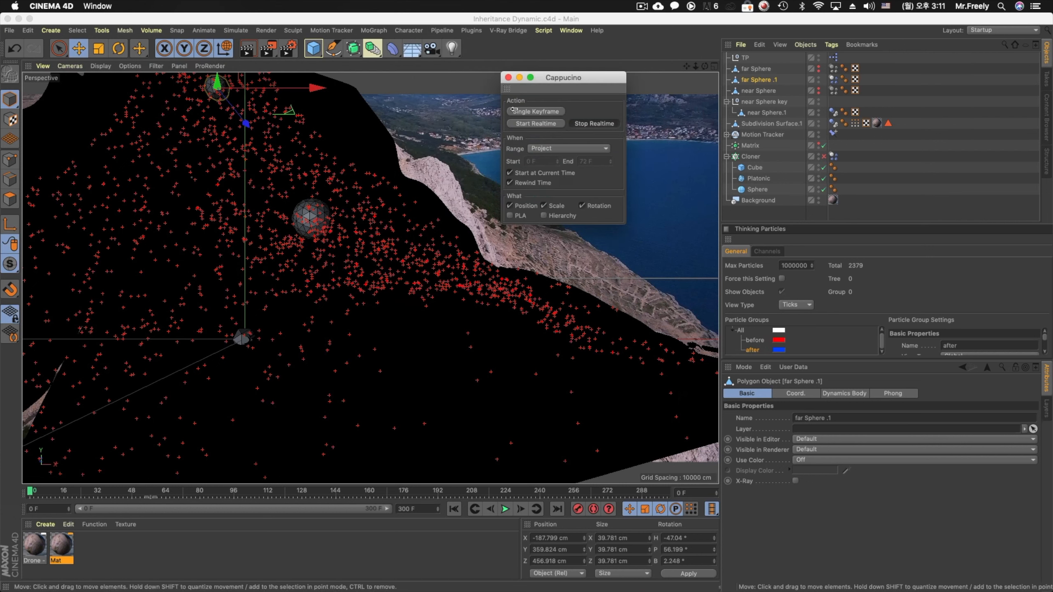
left_click(539, 125)
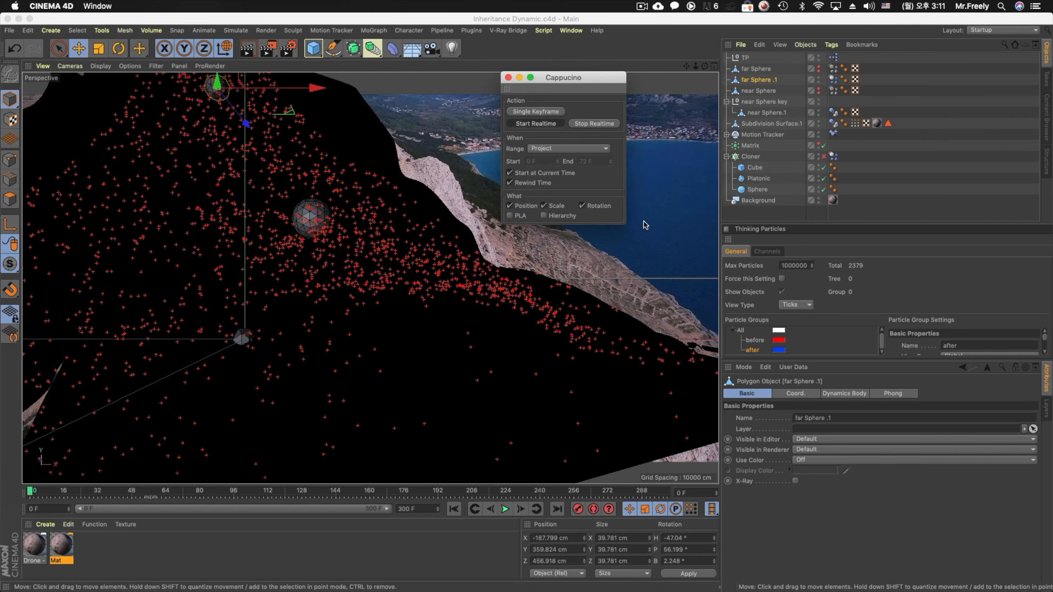
left_click_drag(646, 225, 646, 224)
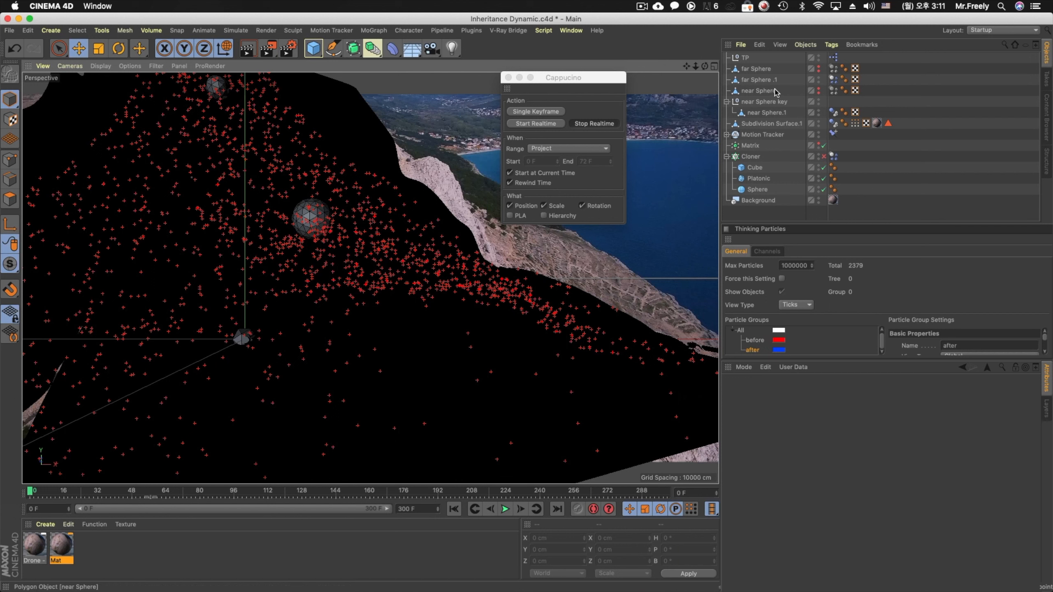
Remove the Dynamics Body tag from far Sphere .1 and group the sphere under a null named far Shere.1
left_click(758, 80)
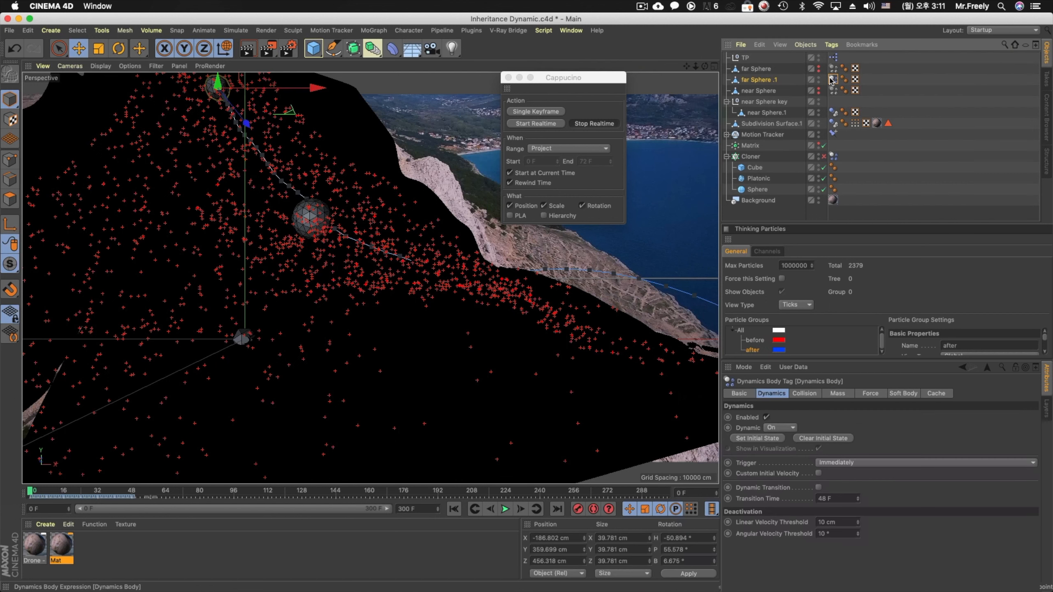
key("alt+g")
double_click(746, 81)
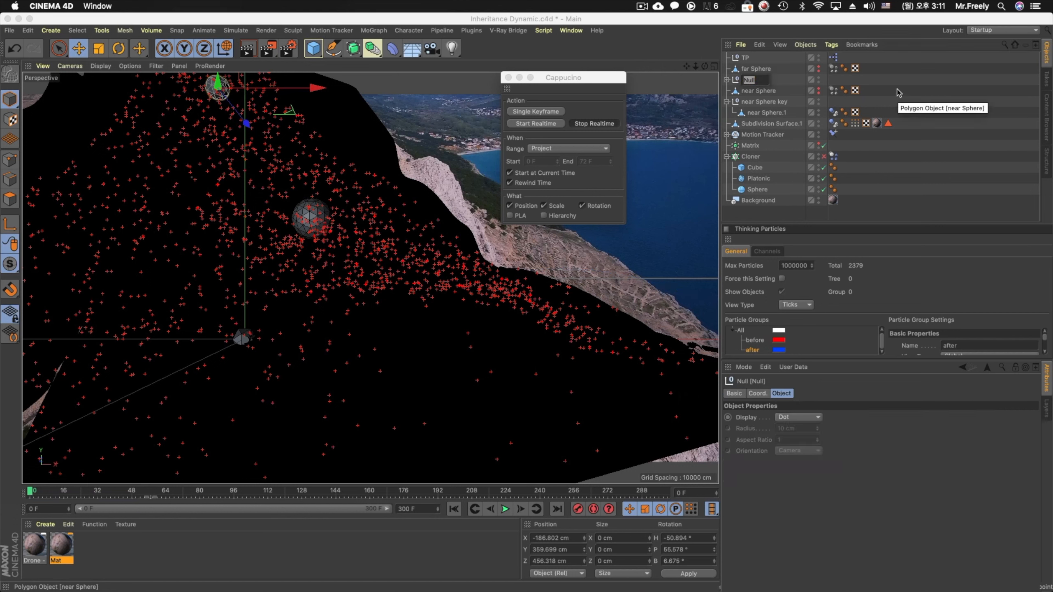
key("BackSpace")
type("S")
key("BackSpace")
key("BackSpace")
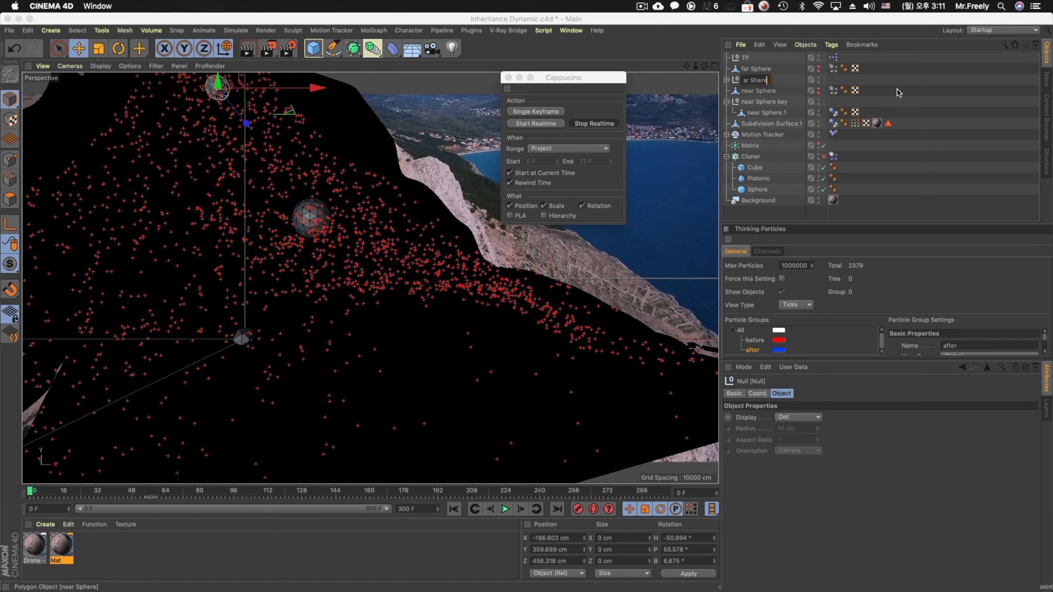
key("Escape")
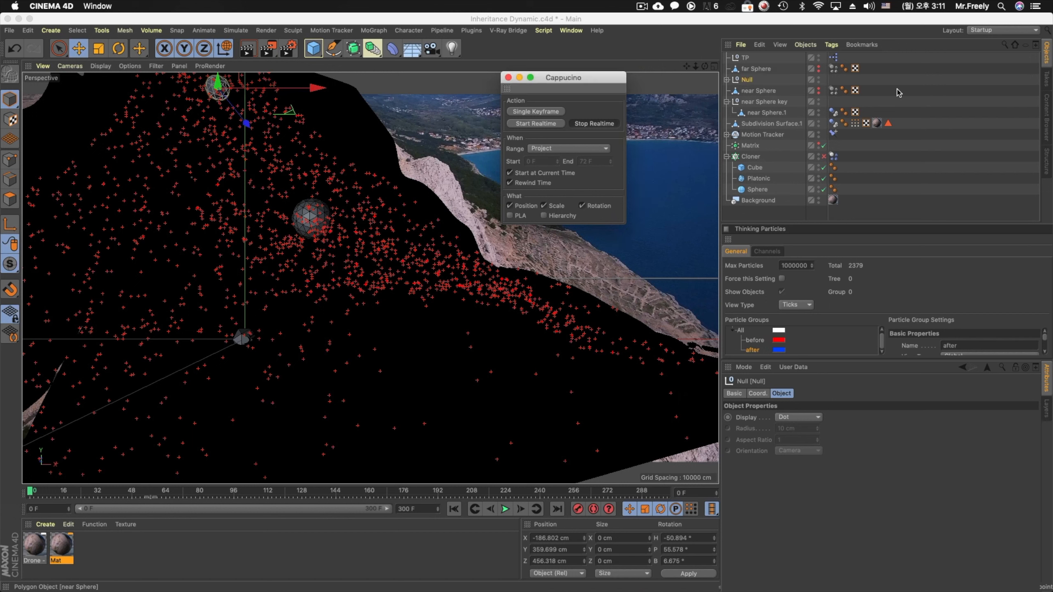
left_click(726, 79)
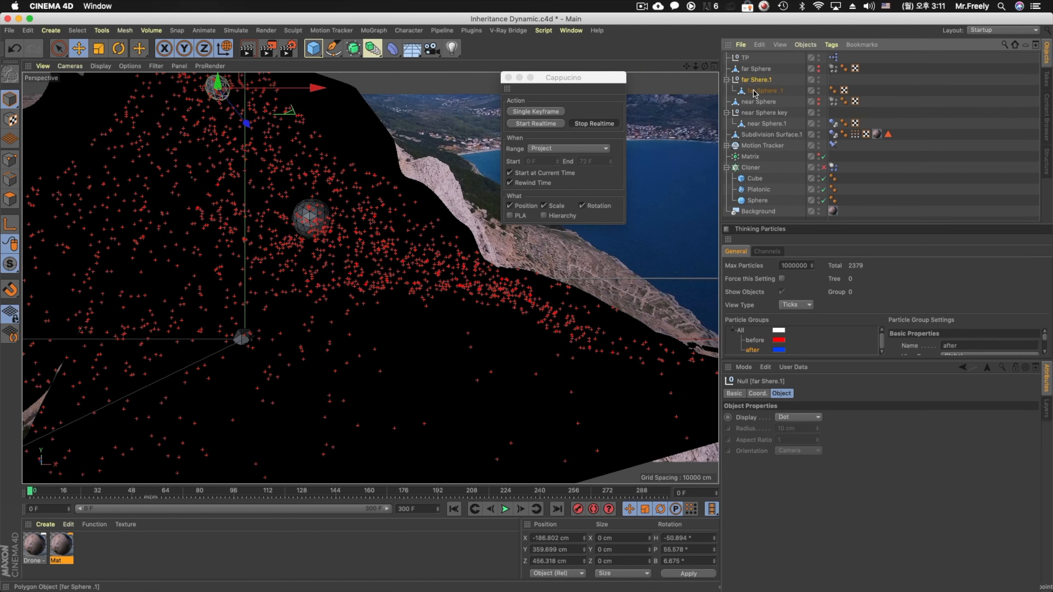
left_click(755, 90)
left_click(509, 78)
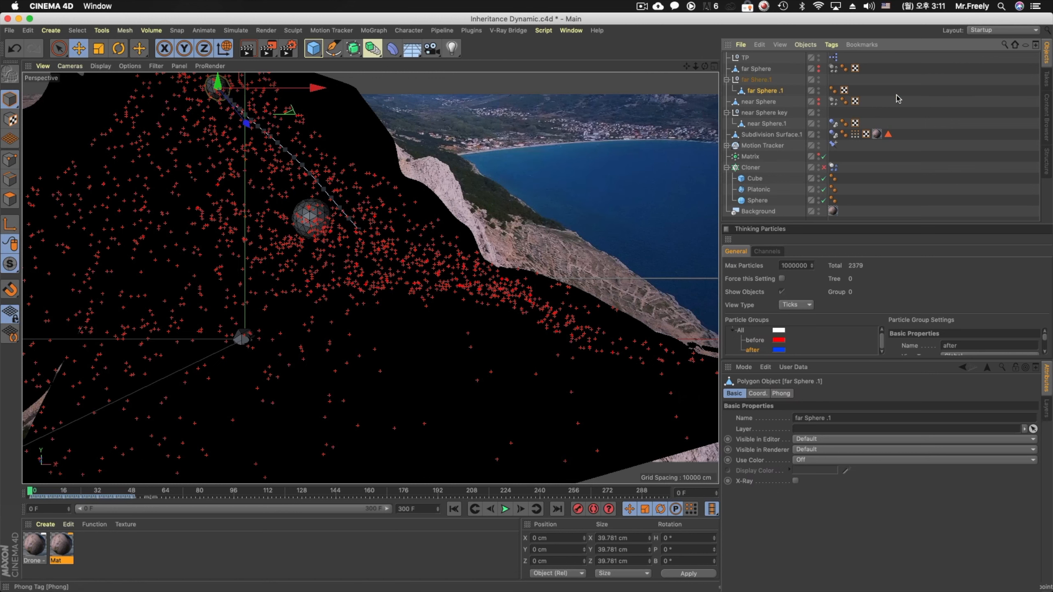
Assign far Sphere .1 as the object of the lower PDeflector node in TP's XPresso setup
double_click(834, 58)
left_click_drag(770, 52, 194, 55)
left_click(315, 305)
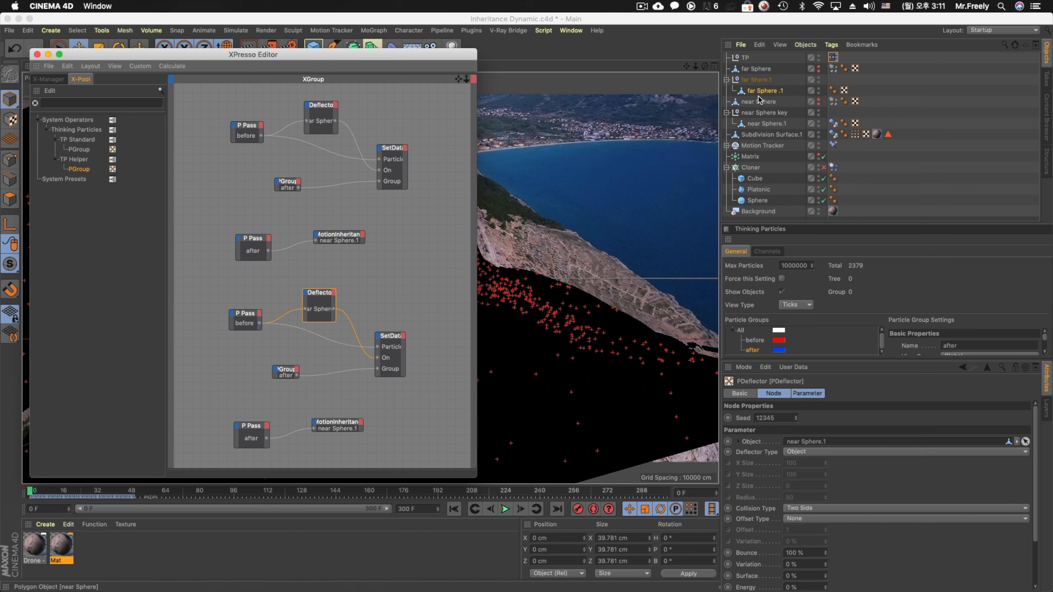
left_click_drag(764, 92, 791, 378)
left_click_drag(819, 438, 807, 442)
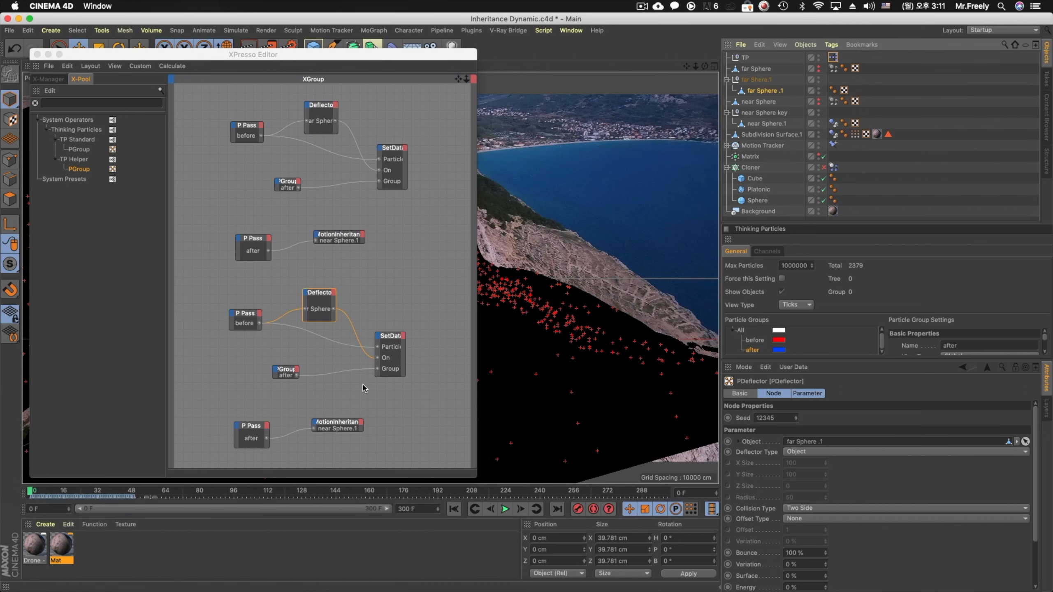
Assign far Sphere .1 as the object of the lower PMotionInheritance node and close the XPresso setup
left_click(337, 424)
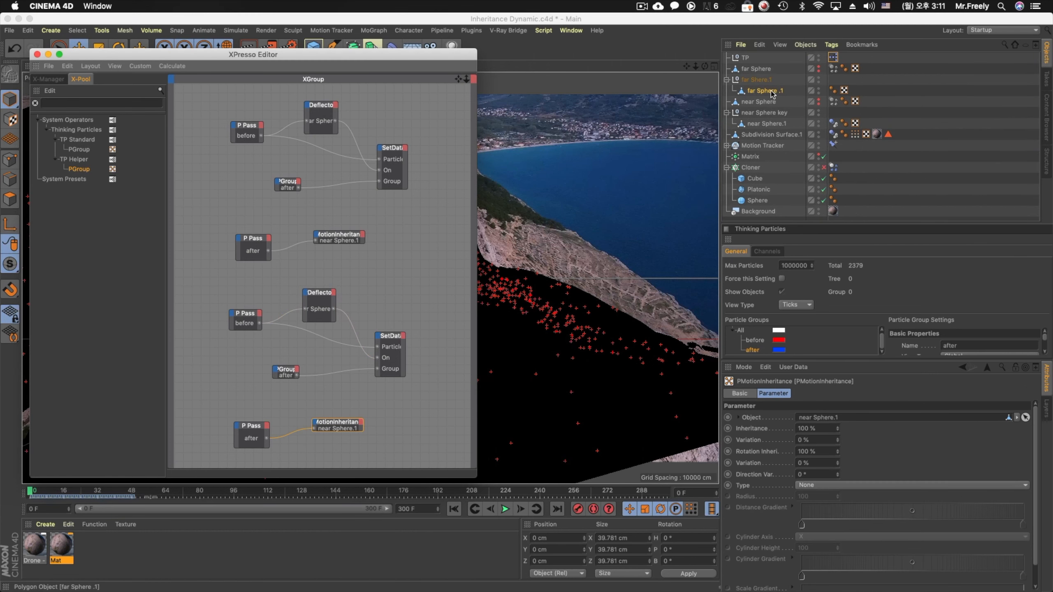
left_click_drag(774, 91, 846, 418)
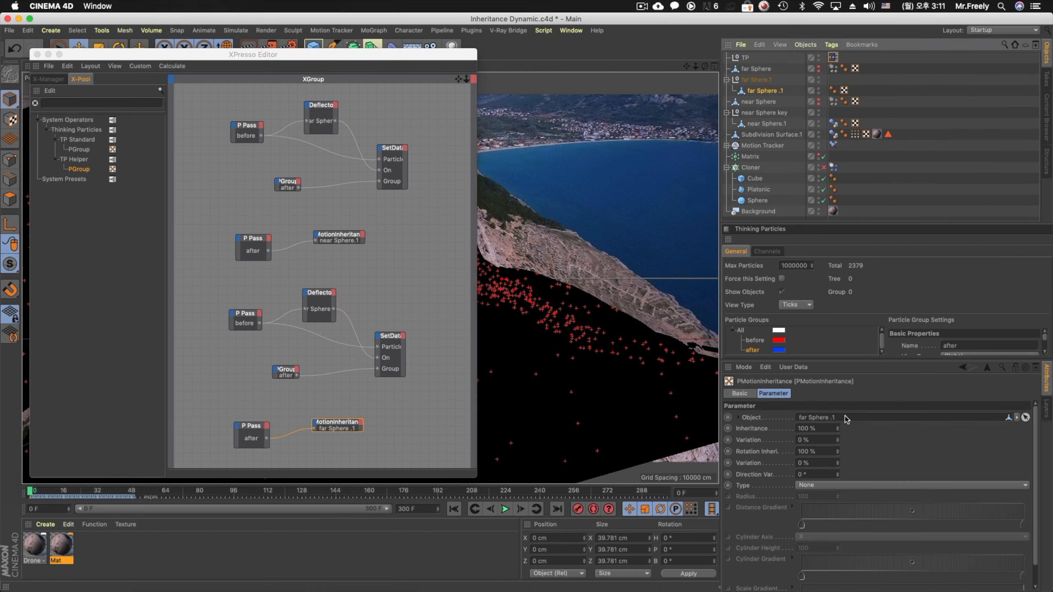
left_click(36, 56)
Set the Direction Variation of the PMotionInheritance node for far Sphere .1 to 35°
left_click(902, 171)
left_click(768, 125)
double_click(833, 57)
left_click_drag(821, 56, 471, 63)
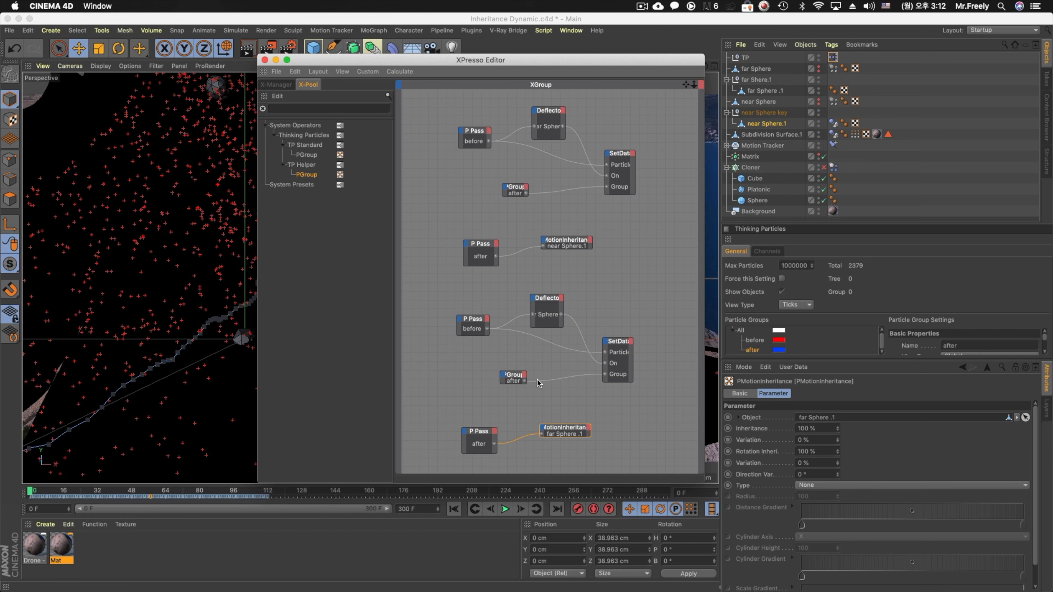
left_click(830, 473)
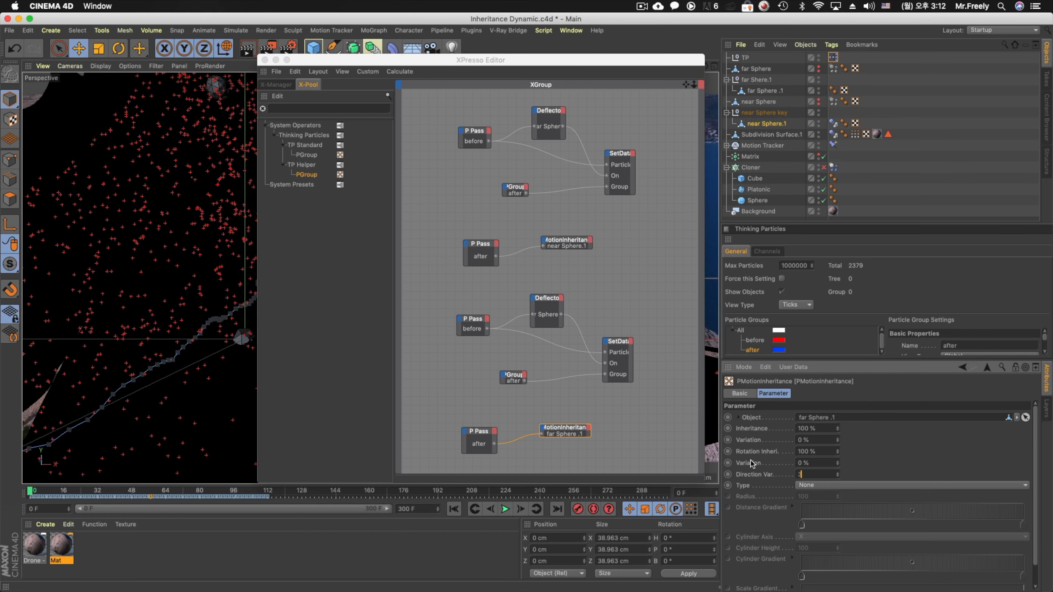
left_click(265, 60)
Play the simulation in the free perspective view, examine how the hit particles scatter along the terrain, and return to the first frame
left_click(756, 80)
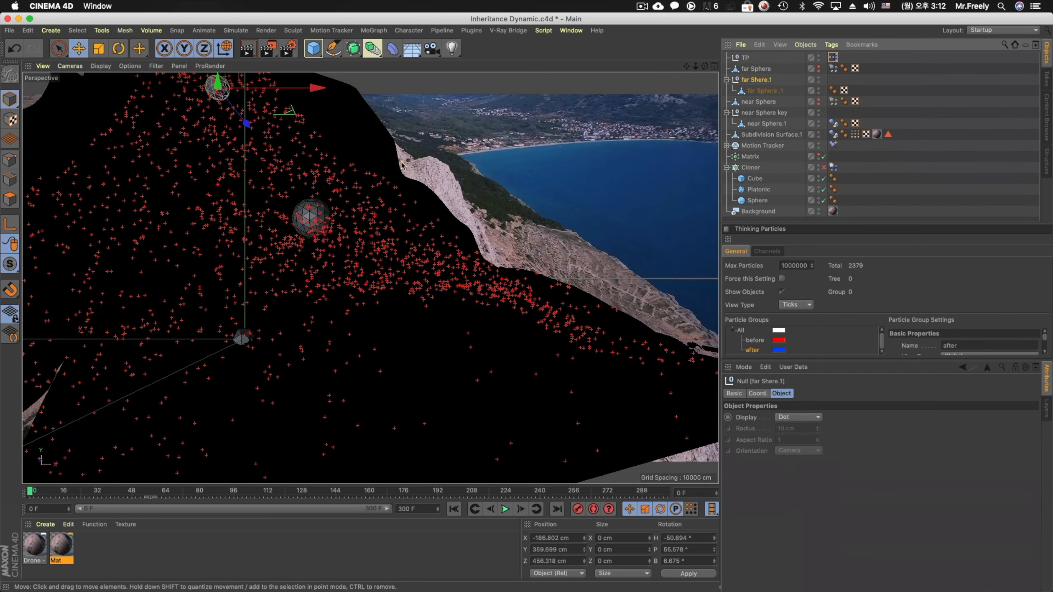
middle_click(506, 351)
middle_click(505, 352)
left_click_drag(528, 271, 455, 281, "alt")
left_click_drag(500, 330, 437, 423)
left_click(505, 509)
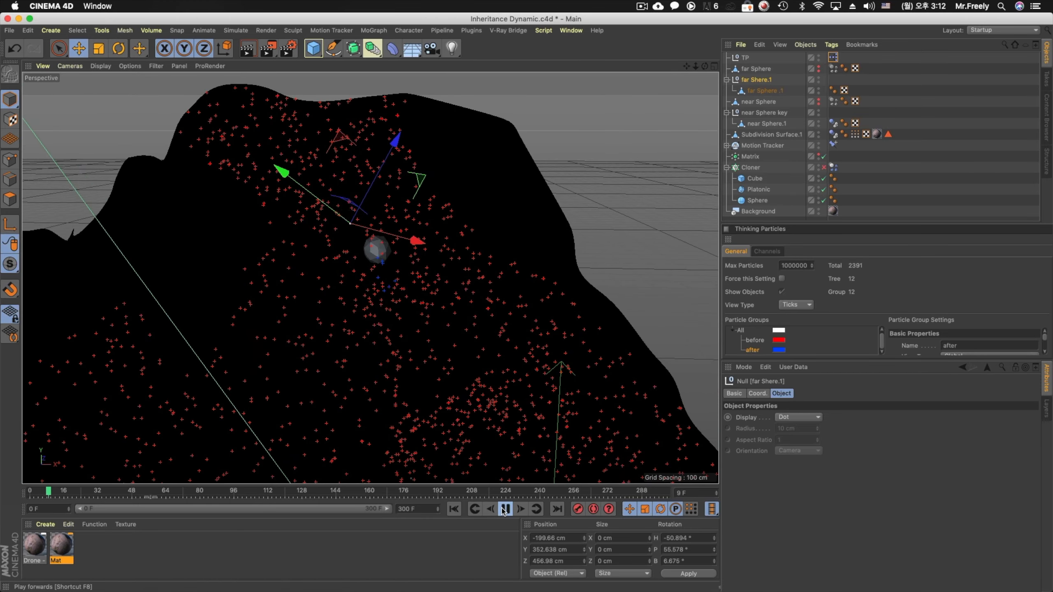
left_click(502, 511)
right_click_drag(493, 398, 415, 415, "alt")
middle_click_drag(427, 385, 423, 348, "alt")
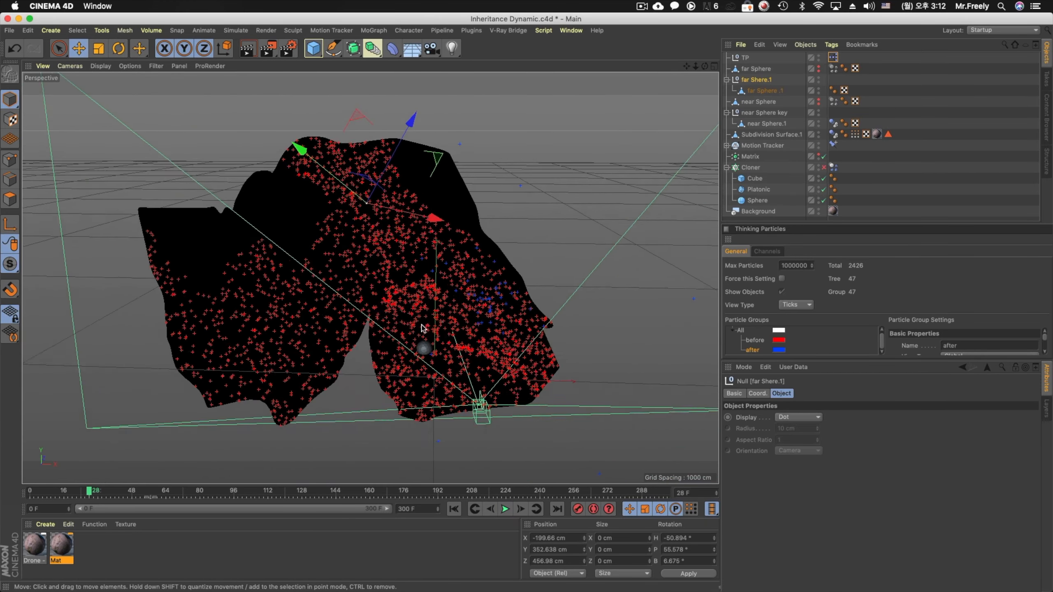
right_click_drag(422, 348, 498, 319, "alt")
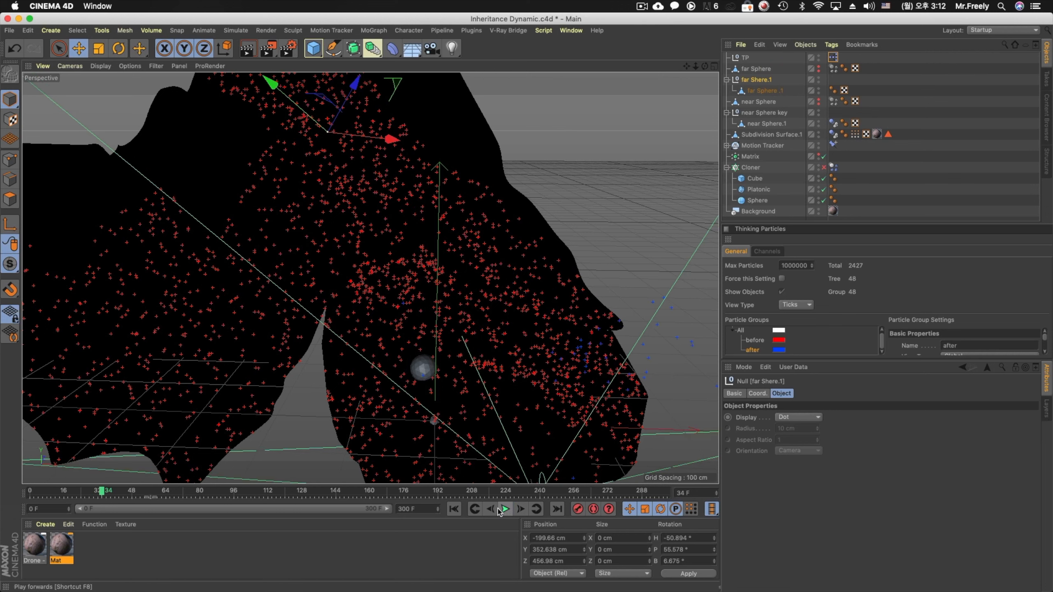
left_click(453, 509)
Check the render output settings and set the Direction Variation of the PMotionInheritance node for far Sphere .1 to 15°
double_click(833, 57)
left_click_drag(728, 52, 145, 231)
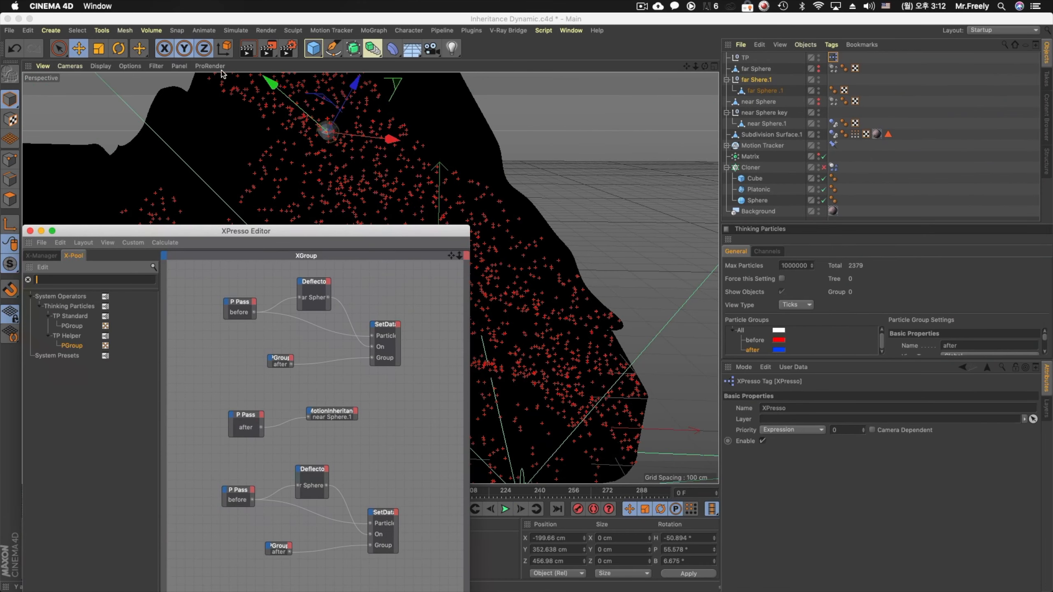
key("ctrl+b")
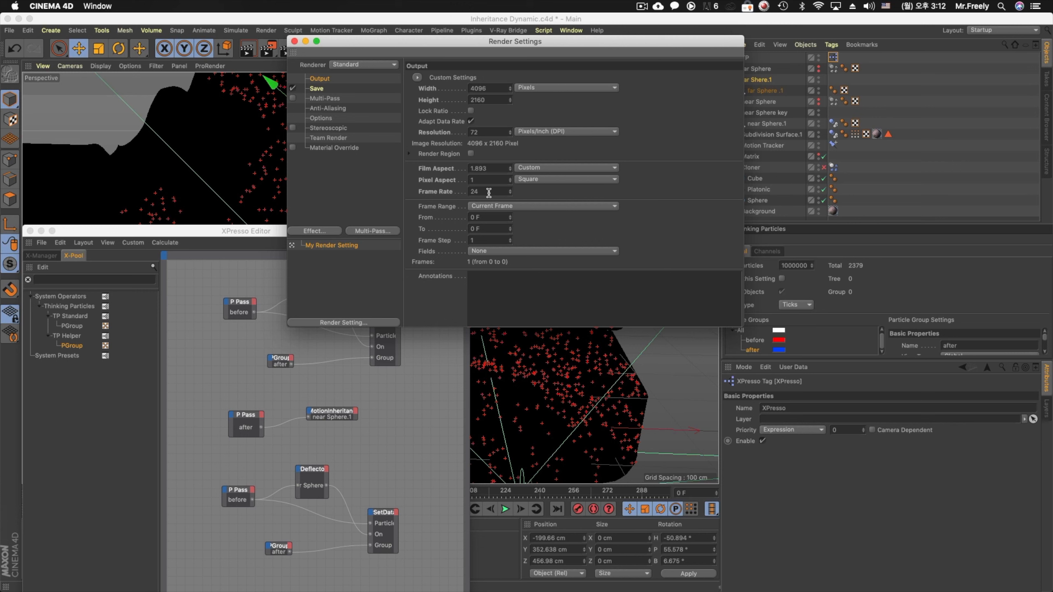
left_click(294, 42)
left_click_drag(363, 231, 483, 145)
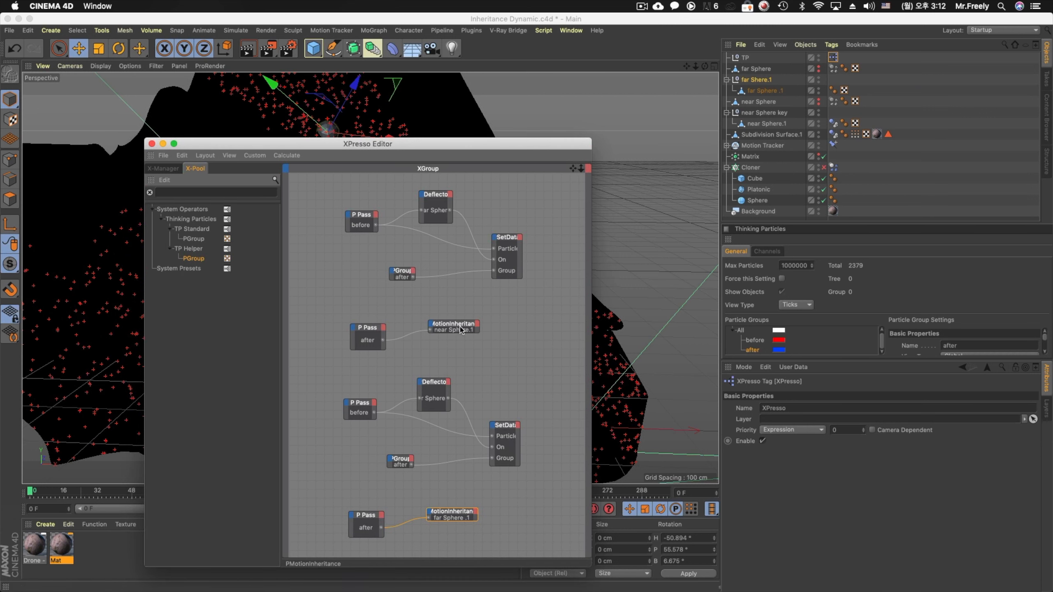
left_click_drag(547, 149, 607, 170)
left_click(518, 544)
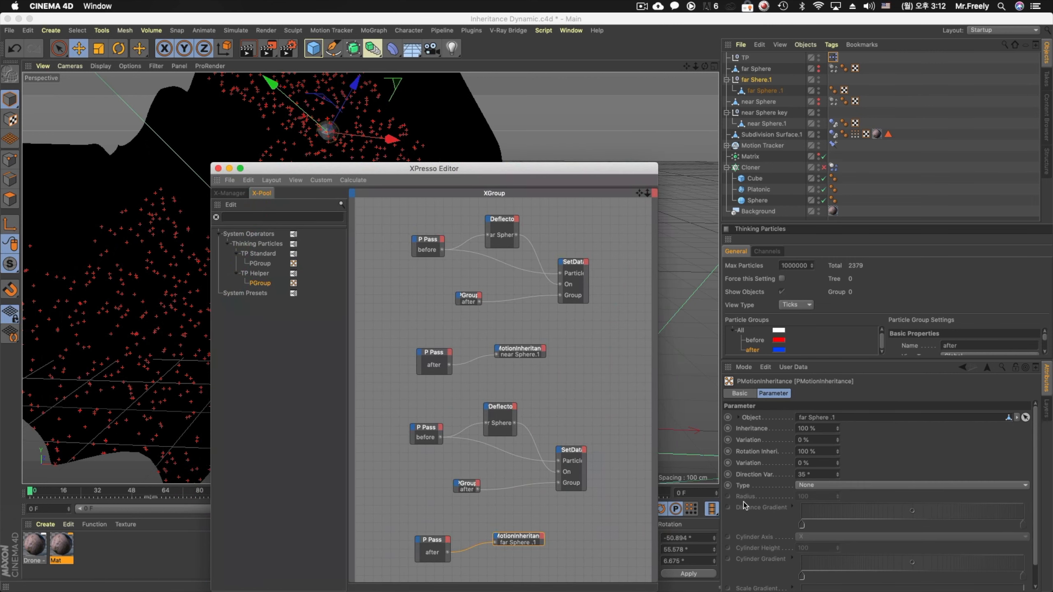
left_click(804, 474)
Play the simulation in the free perspective and again through the tracked camera view to examine the particle spread
left_click_drag(590, 168, 492, 555)
left_click(505, 509)
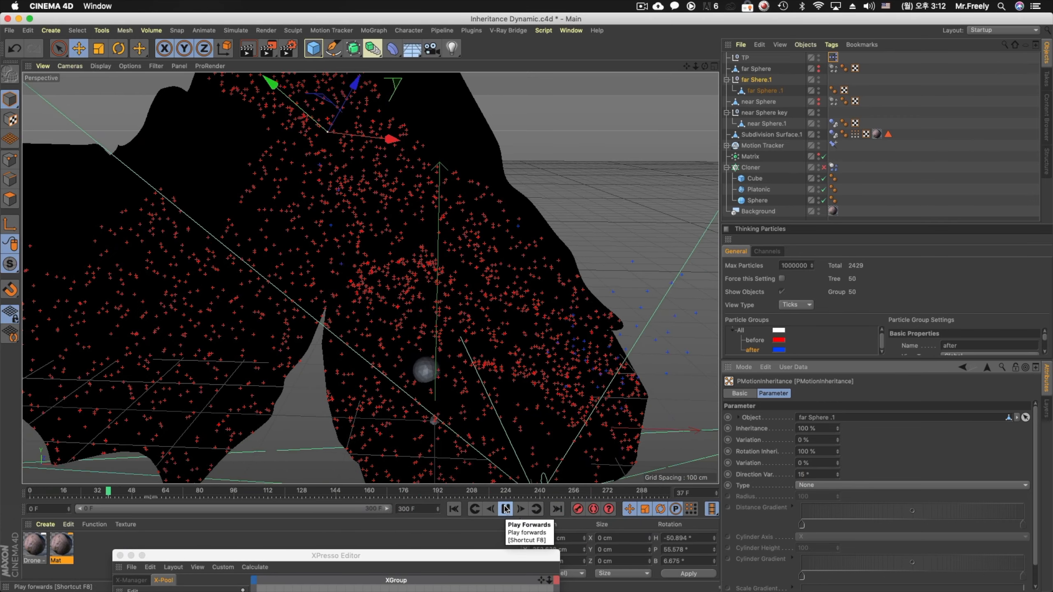
left_click(505, 509)
middle_click(405, 344)
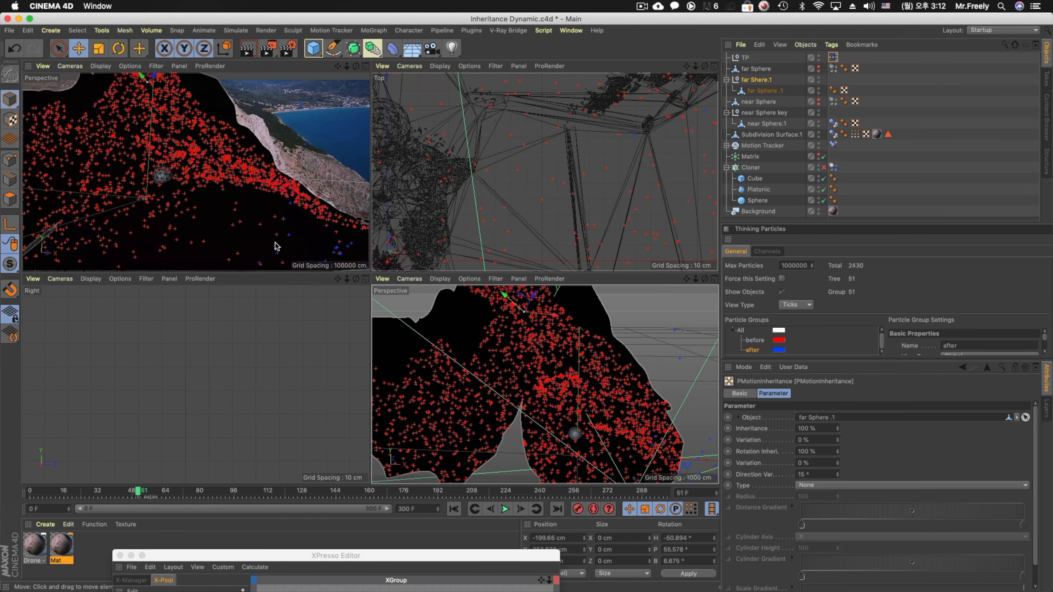
middle_click(405, 345)
left_click(463, 512)
left_click(505, 510)
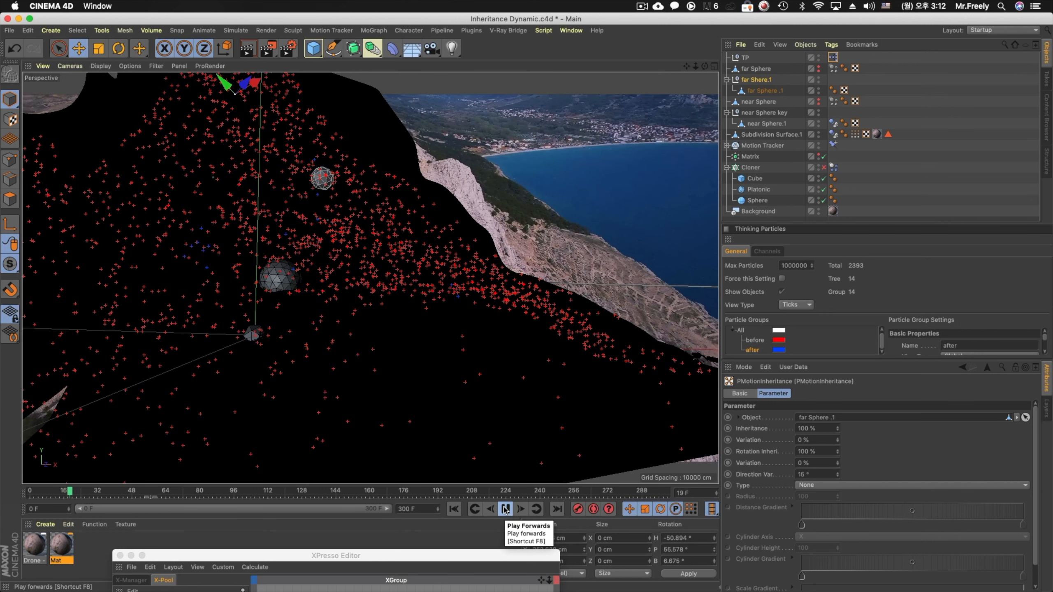
left_click(505, 510)
Set the Direction Variation of the PMotionInheritance node for far Sphere .1 to 0° and replay the simulation from the first frame
left_click_drag(817, 474, 772, 479)
type("0")
key("Return")
left_click(455, 510)
left_click(505, 509)
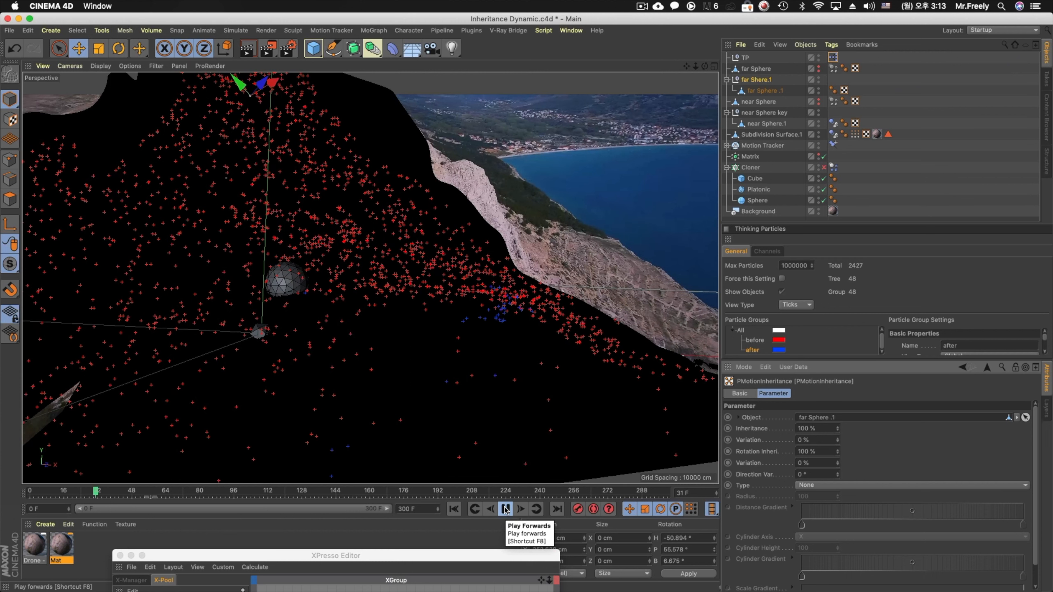
left_click(505, 510)
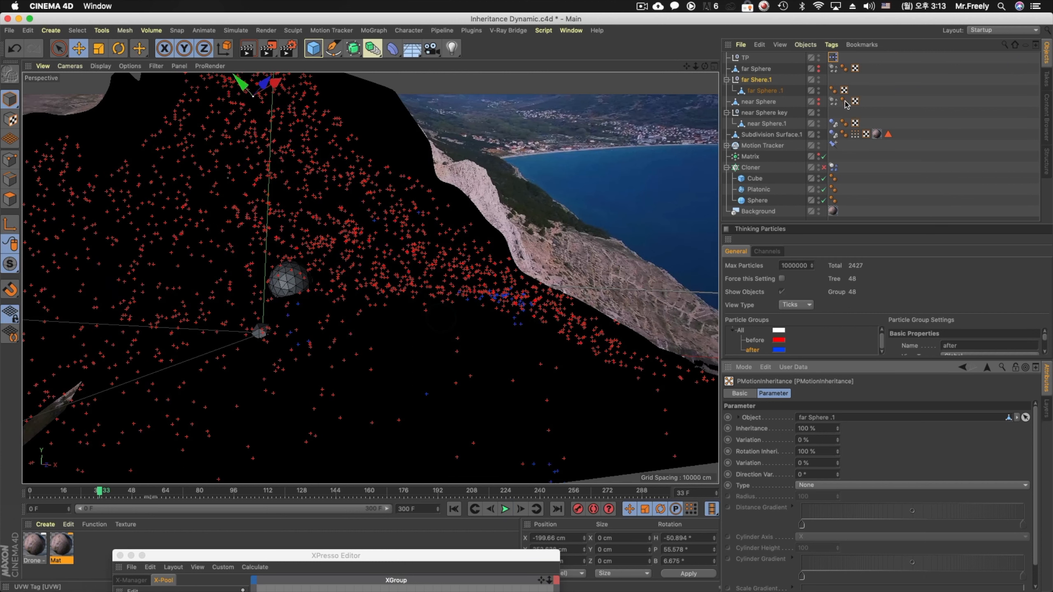
left_click_drag(503, 557, 504, 199)
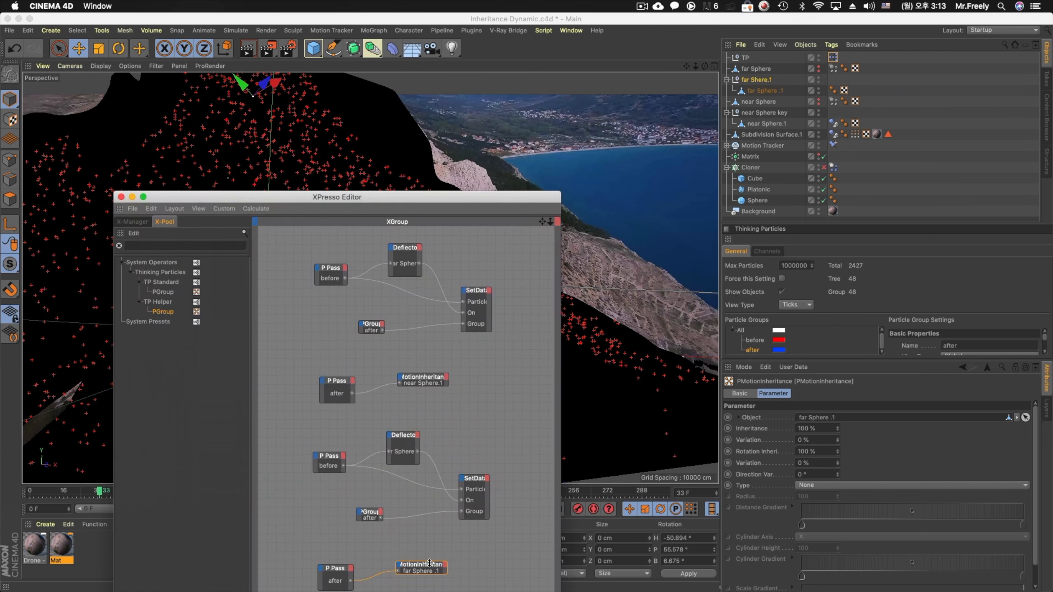
Set the Inheritance and Rotation Inheritance of the PMotionInheritance node for far Sphere .1 to 50 %
left_click(405, 453)
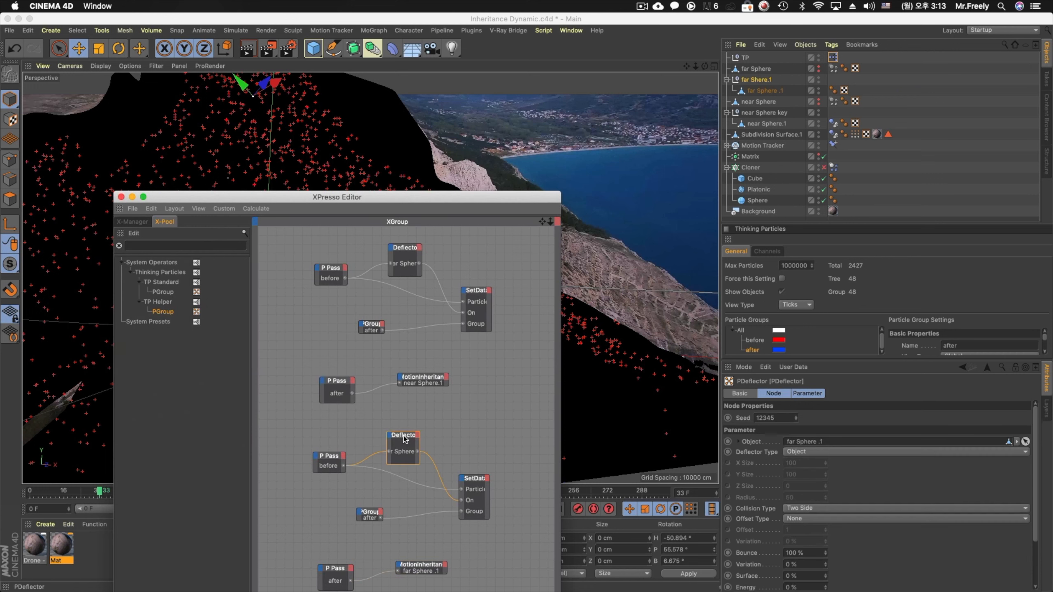
left_click(431, 569)
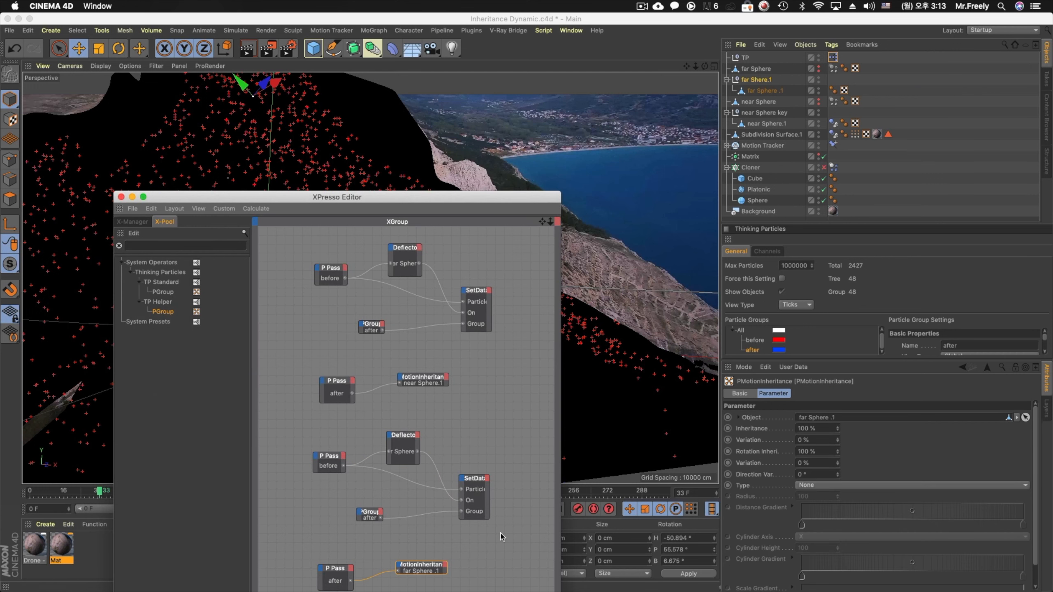
left_click(815, 429)
type("50")
double_click(812, 451)
type("50")
key("Return")
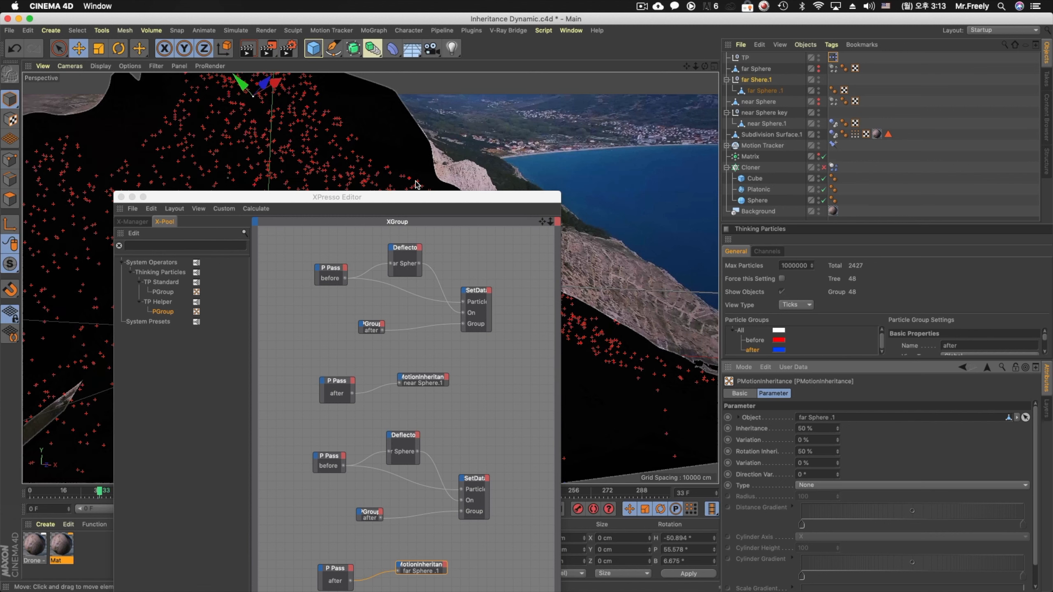
Move the XPresso Editor clear of the viewport and replay the simulation from the first frame
left_click_drag(432, 196, 344, 547)
left_click(454, 509)
left_click(505, 509)
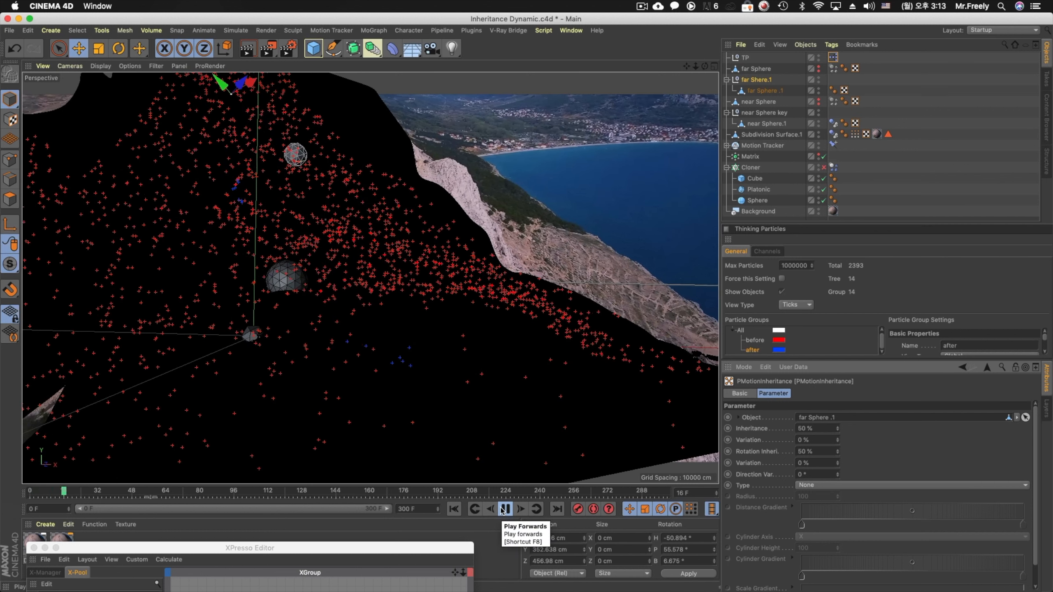
left_click(504, 509)
Enable the Cloner and replay the simulation with its clones from the first frame
left_click(824, 167)
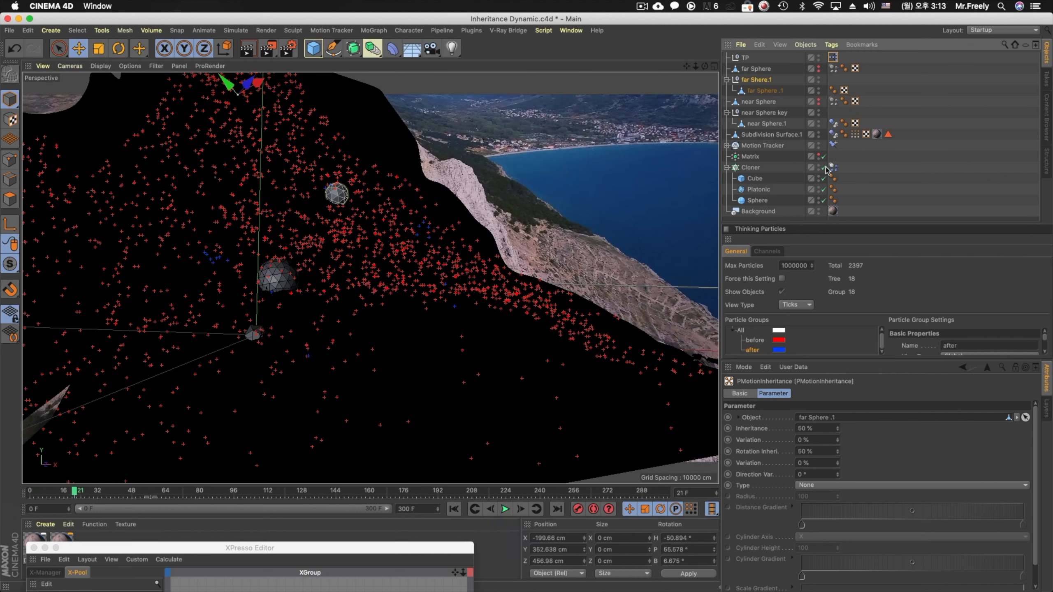
left_click(455, 510)
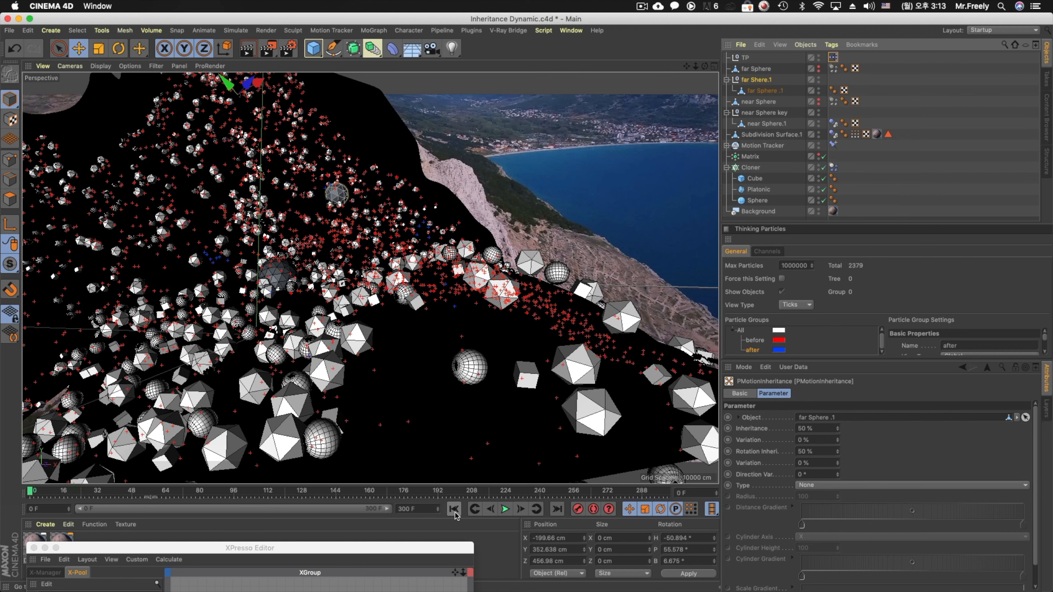
left_click(506, 509)
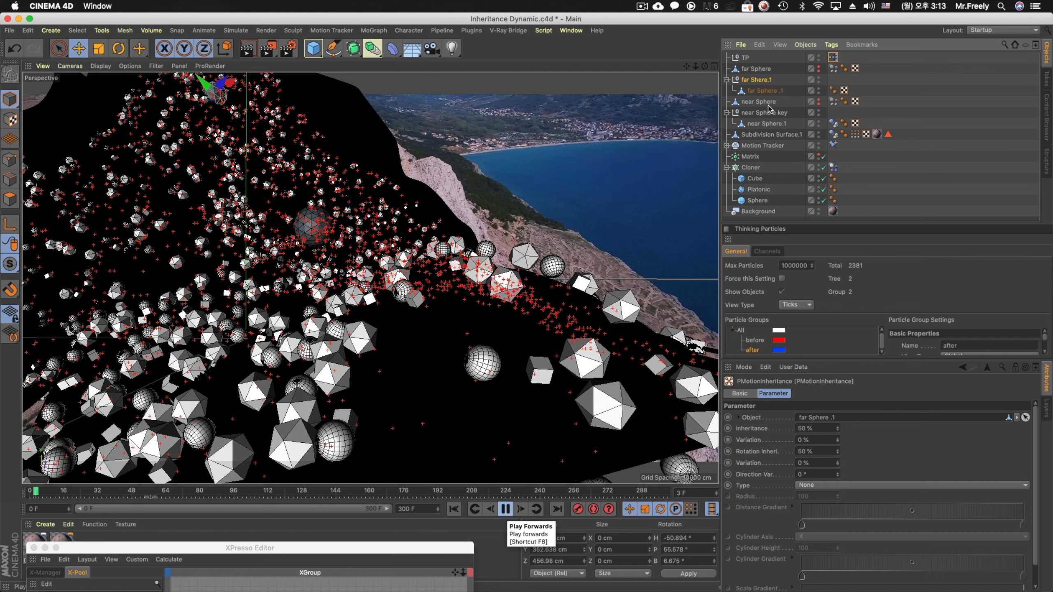
Copy a Dynamics Body tag with Dynamic set to Off onto far Sphere .1, and play the simulation in stages to check the collisions
left_click(765, 91)
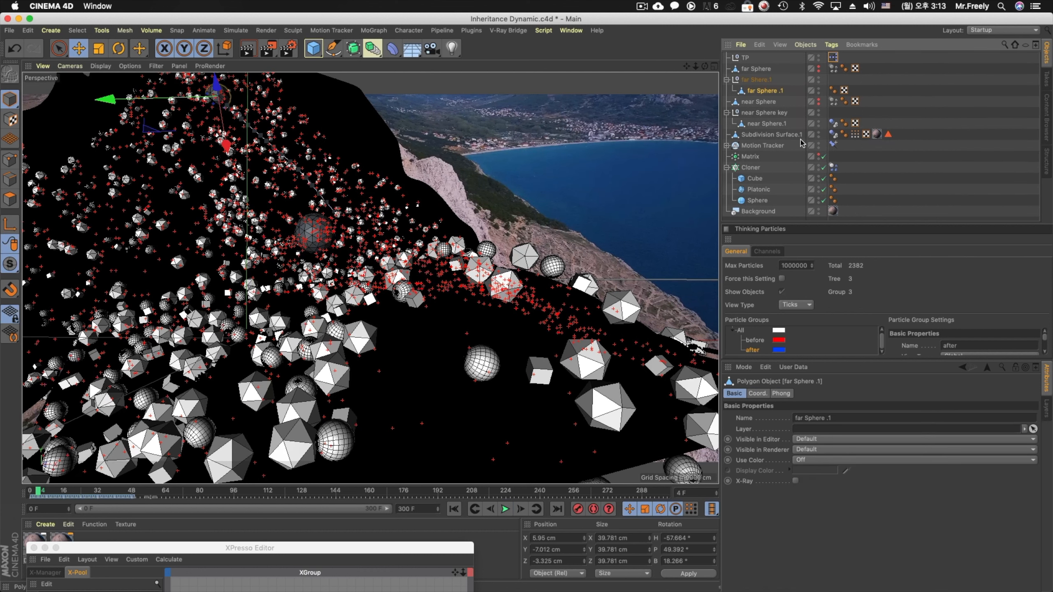
left_click(833, 90)
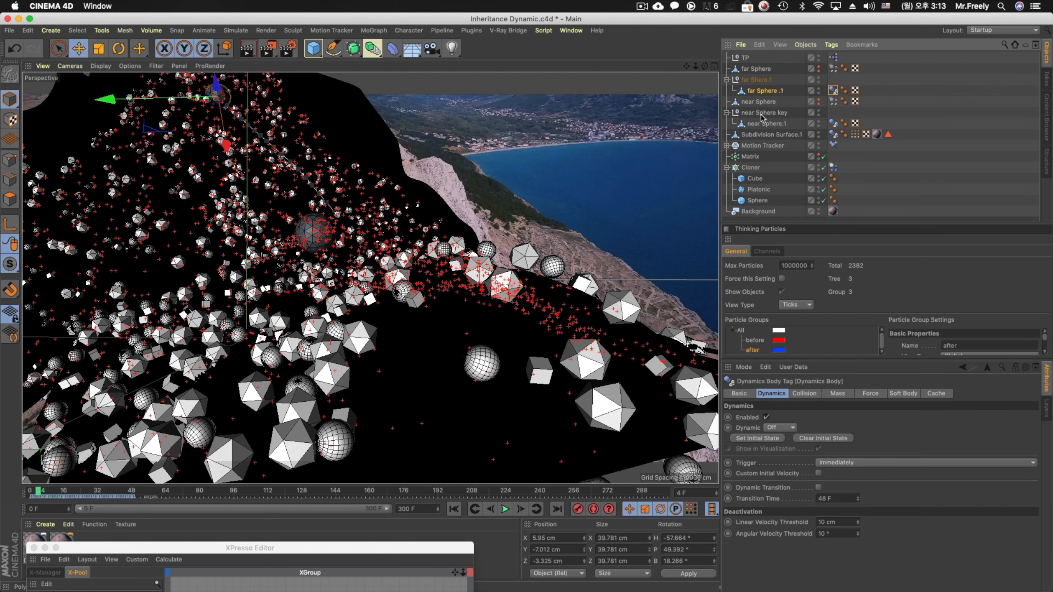
left_click(504, 510)
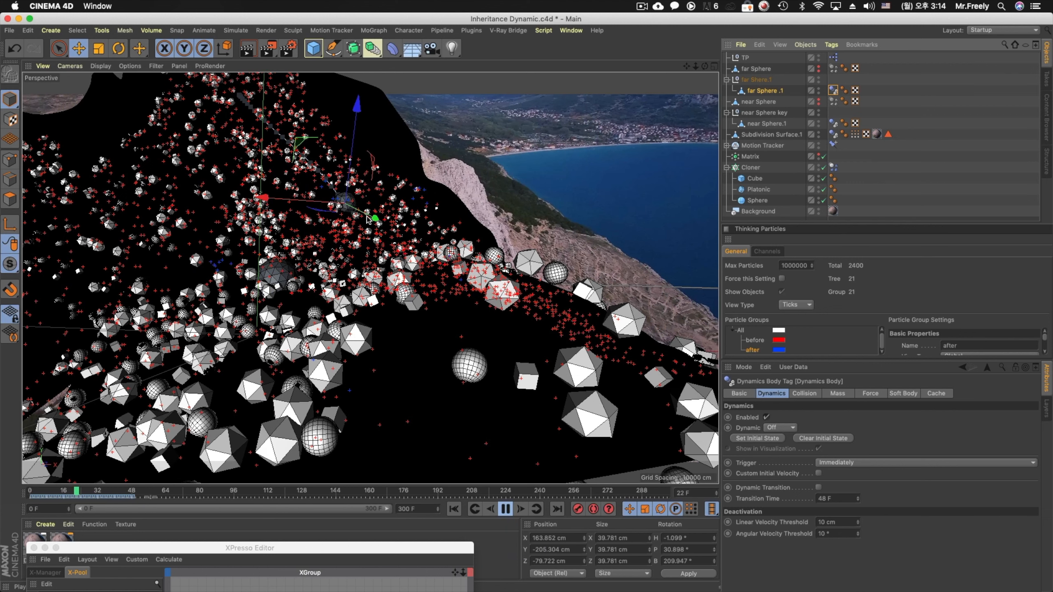
left_click(505, 509)
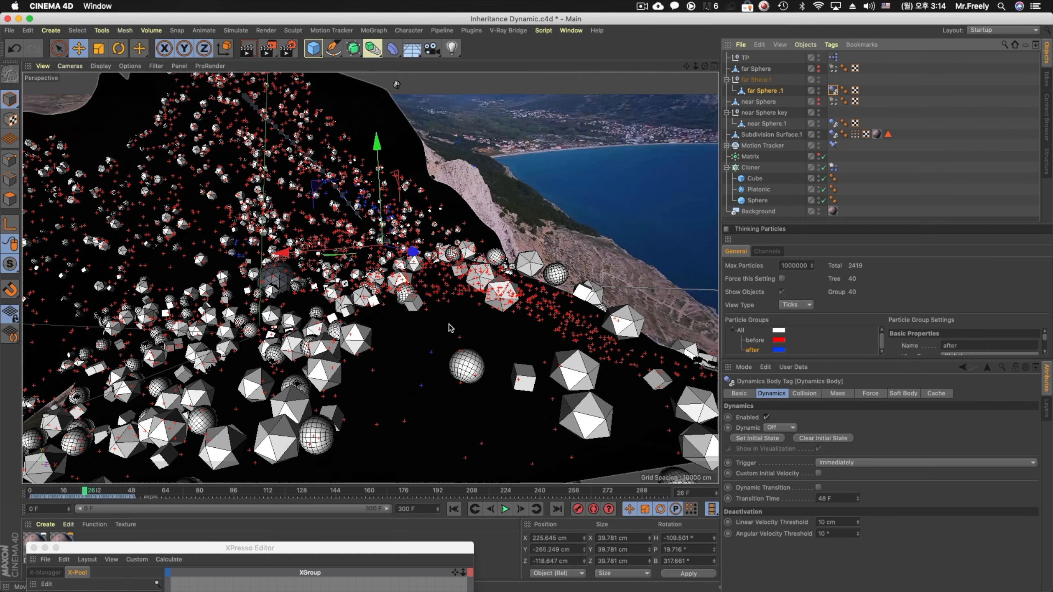
left_click(505, 509)
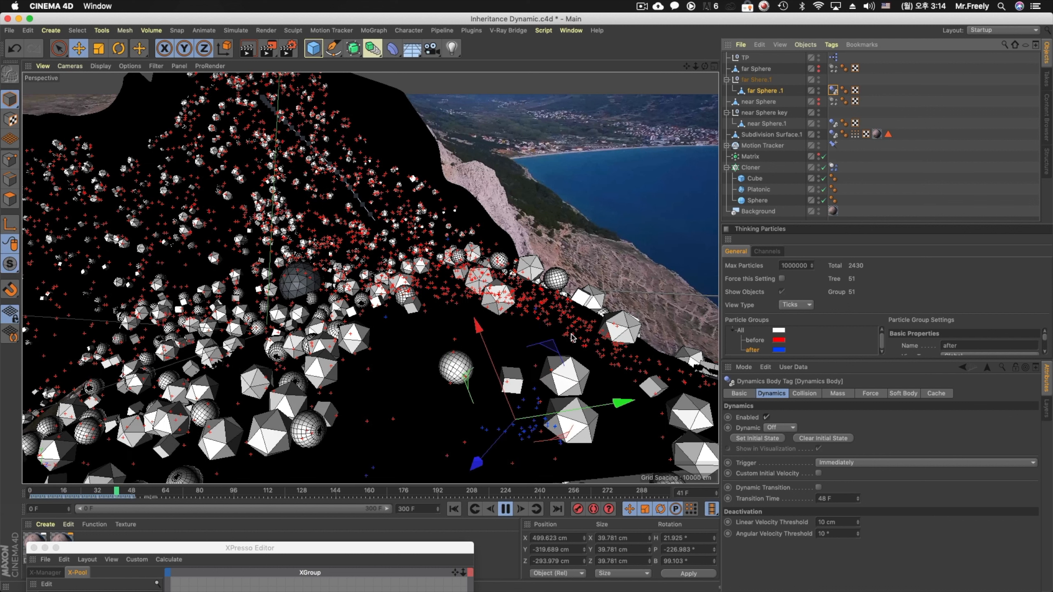
left_click(505, 509)
left_click(454, 510)
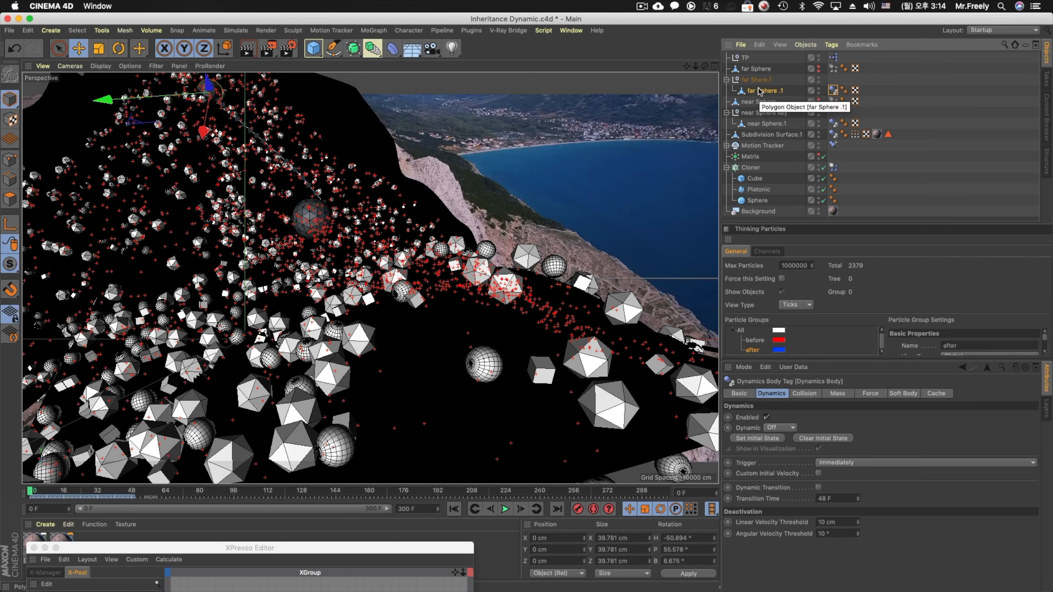
Take far Sphere .1 out of its parent null, preview its motion along the timeline and return to the first frame
left_click_drag(760, 91, 746, 76)
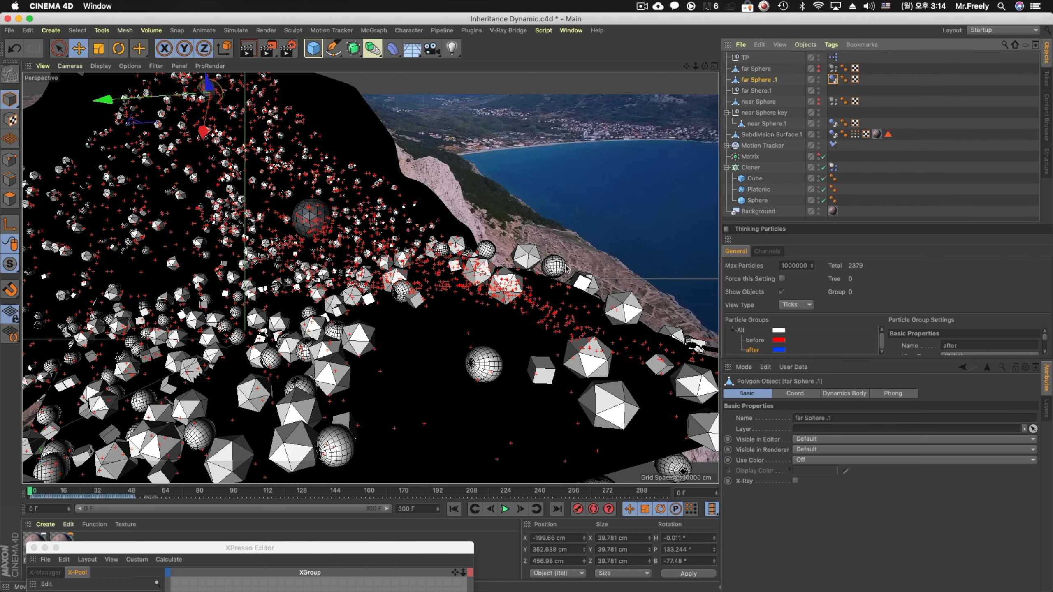
left_click_drag(76, 494, 103, 494)
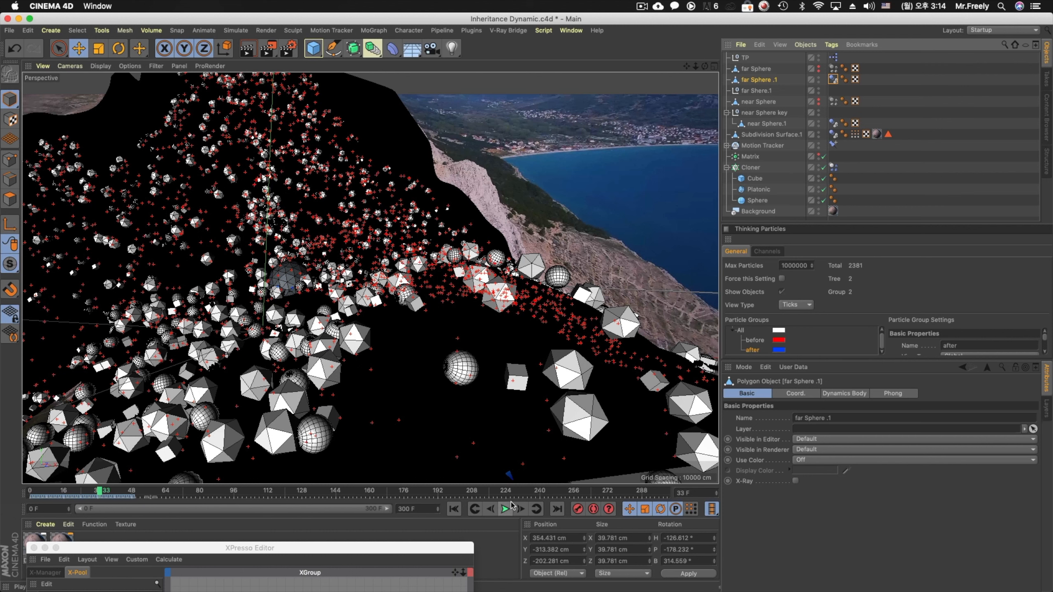
left_click(455, 509)
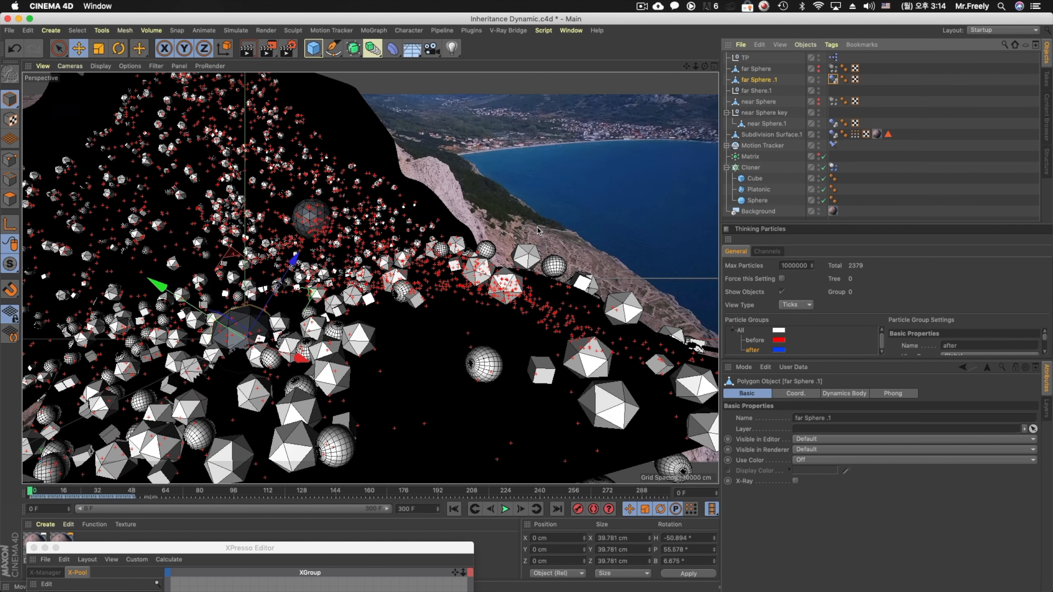
Undo the unparenting and the added Dynamics Body tag of far Sphere .1, and disable the Cloner
key("super+z")
key("super+shift+z")
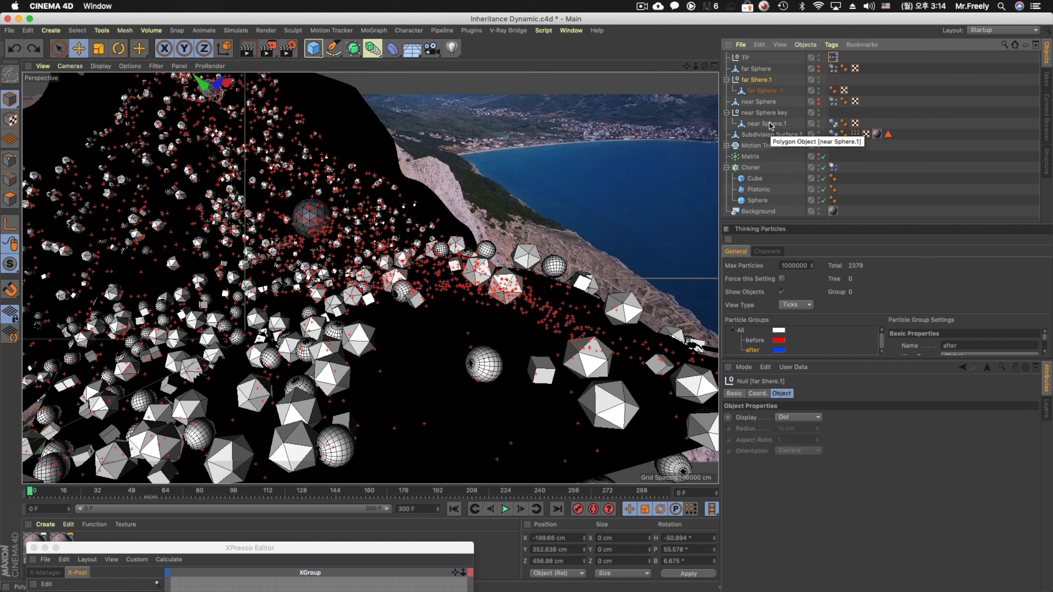
left_click(823, 167)
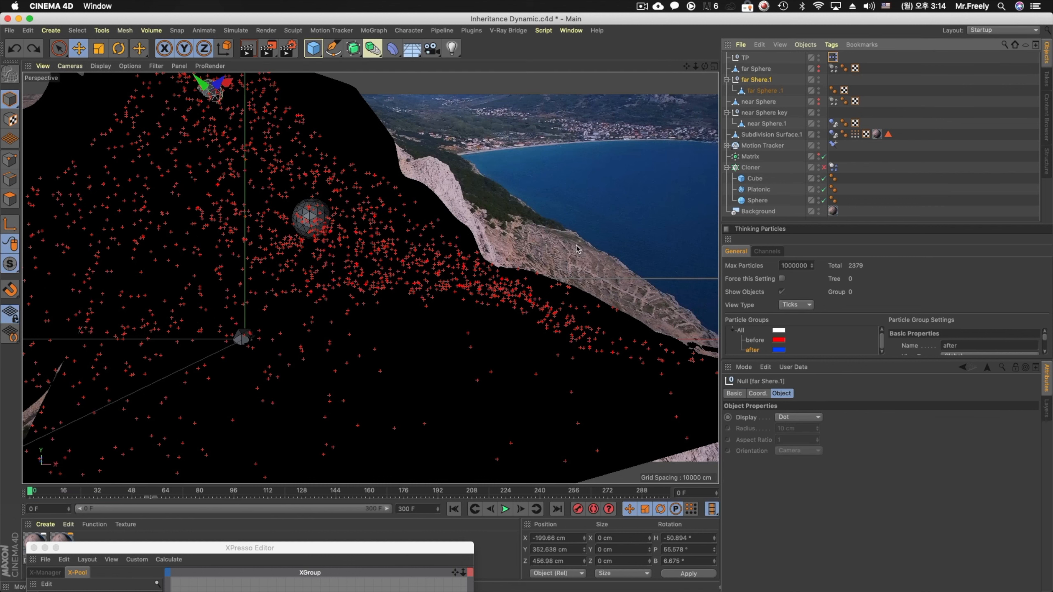
left_click(764, 90)
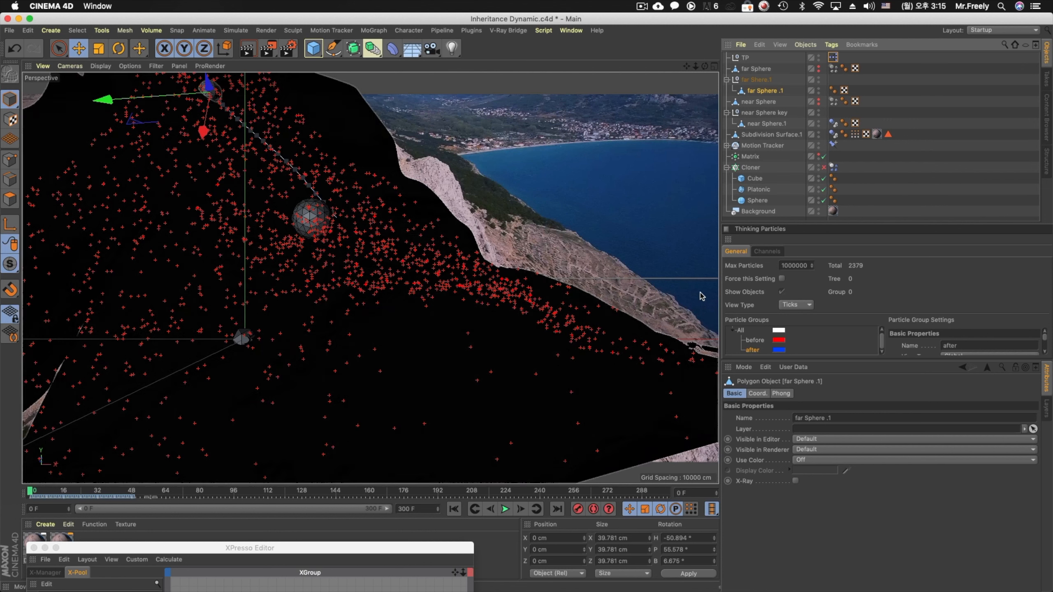
Undo the earlier edits back to the state in which far Sphere .1 has no parent null
key("super+z")
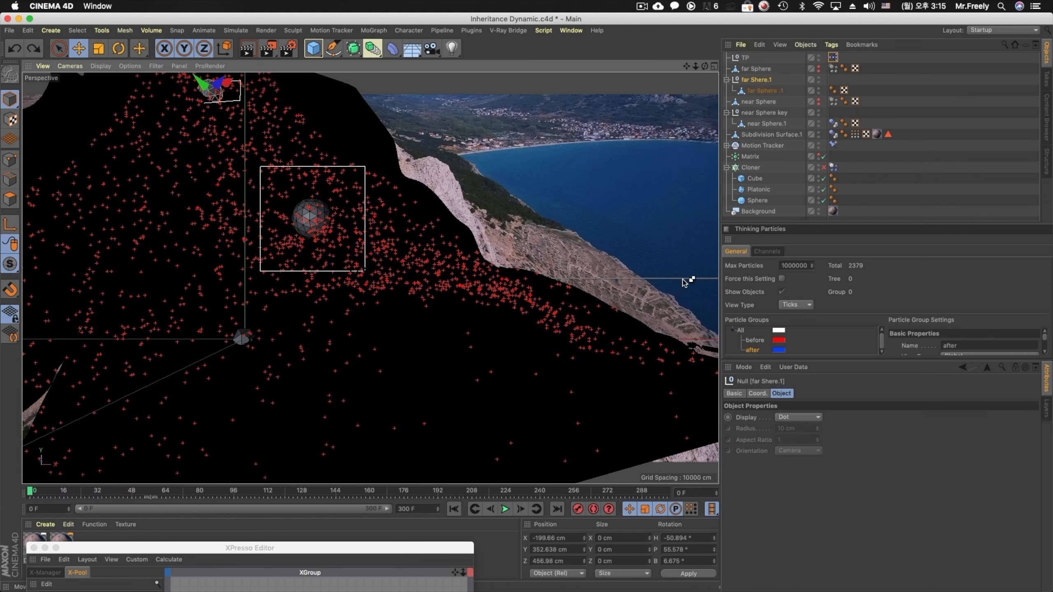
key("super+z")
key("super+z")
key("super+z")
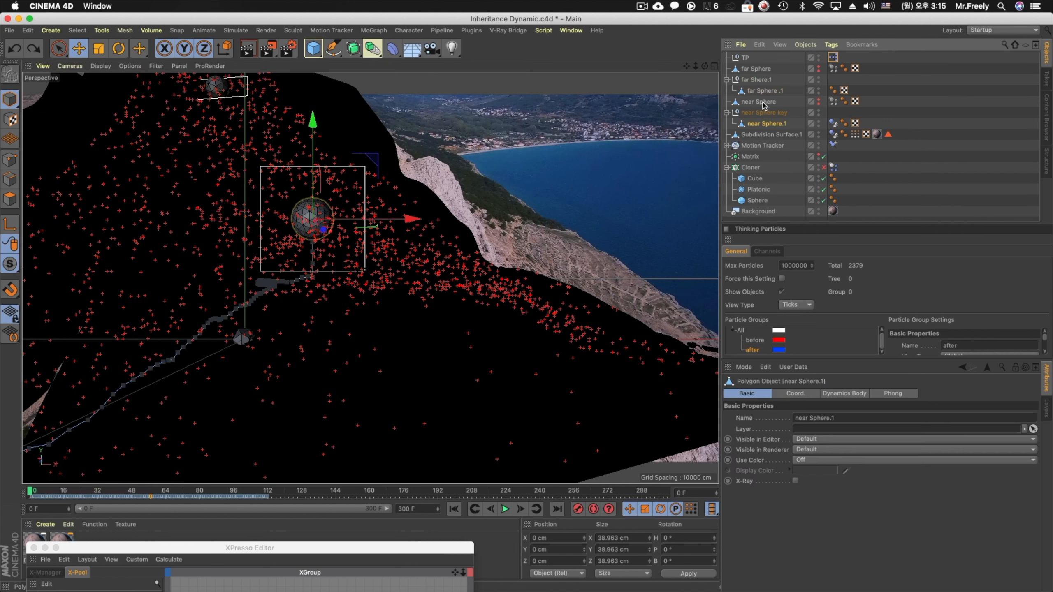
key("super+z")
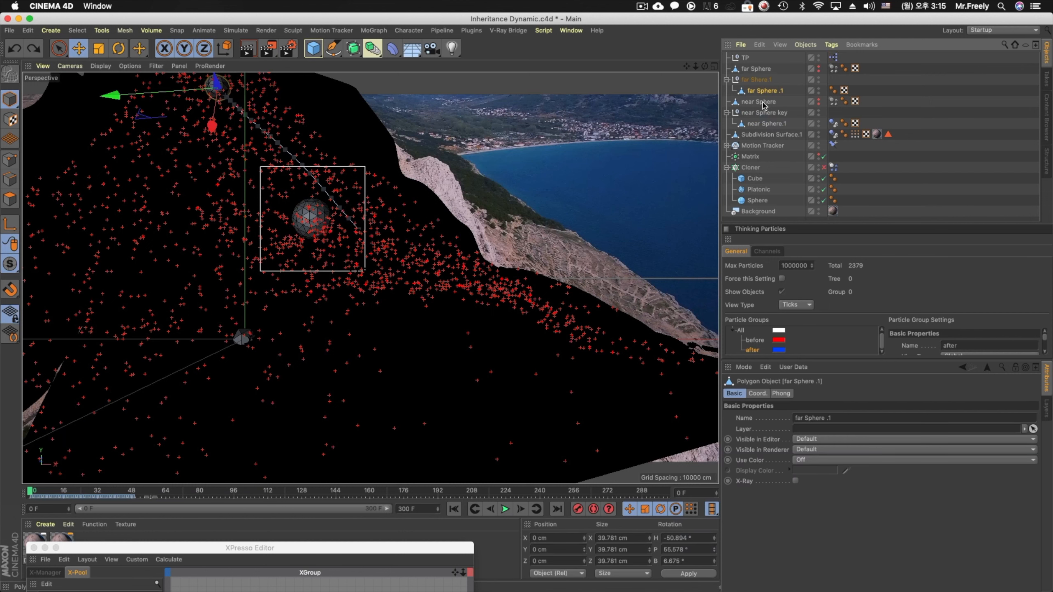
key("super+z")
key("super+z")
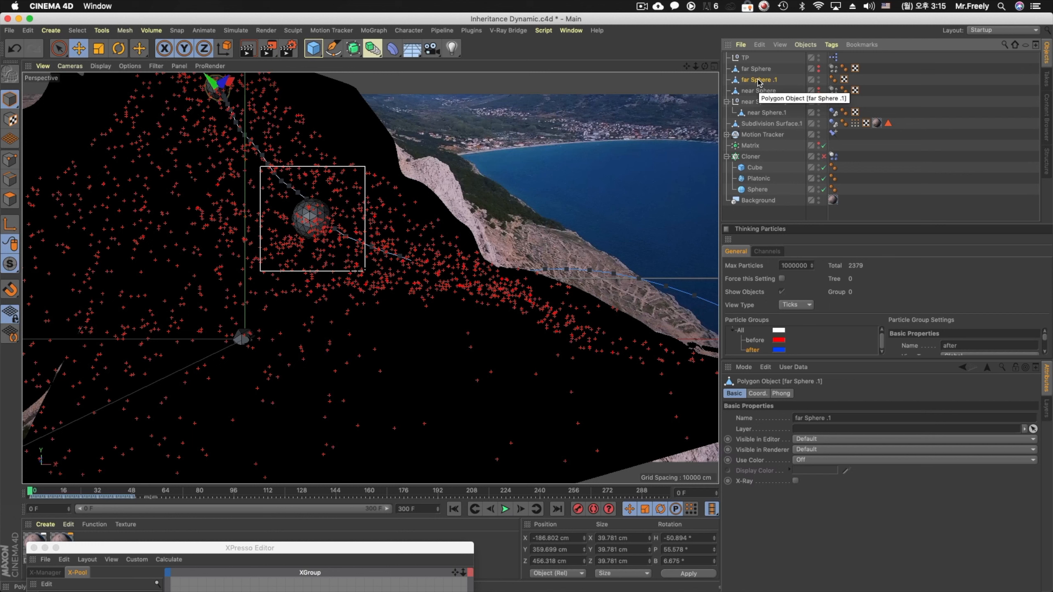
Add a null object and place it directly below far Sphere in the object hierarchy
left_click(51, 31)
mouse_move(62, 47)
left_click(107, 50)
left_click(745, 68)
left_click_drag(748, 73, 752, 80)
Nest far Sphere .1 under the new null and rename the null far Sphrer.1
left_click(759, 92)
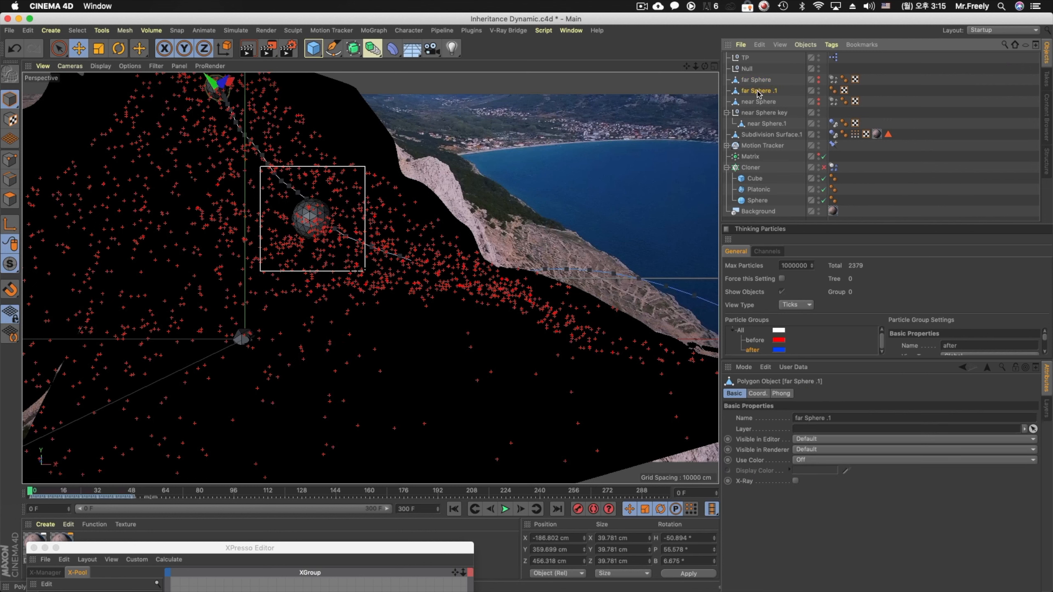
left_click_drag(753, 87, 747, 83)
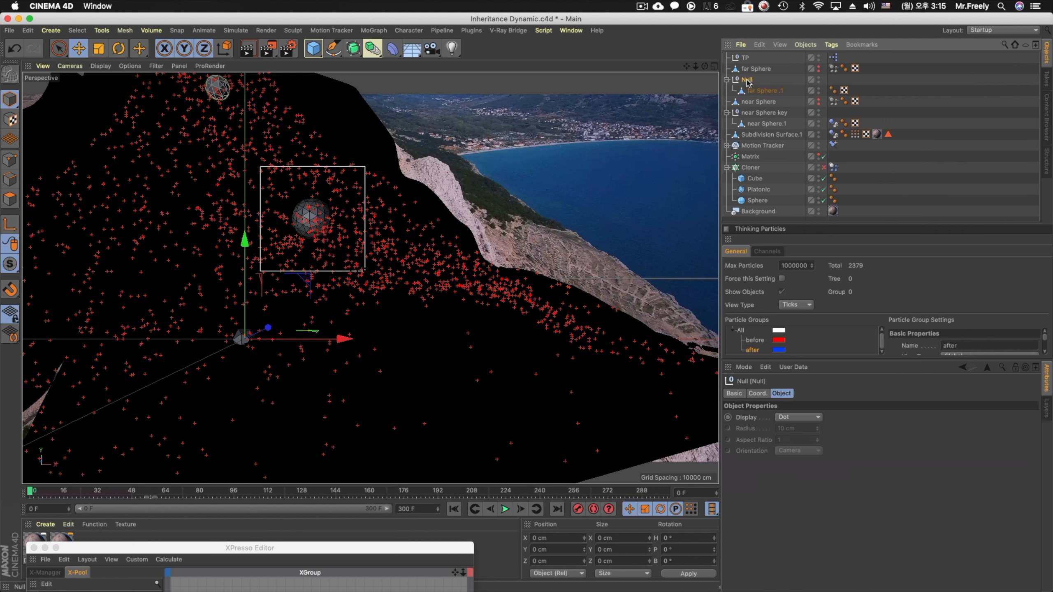
double_click(751, 79)
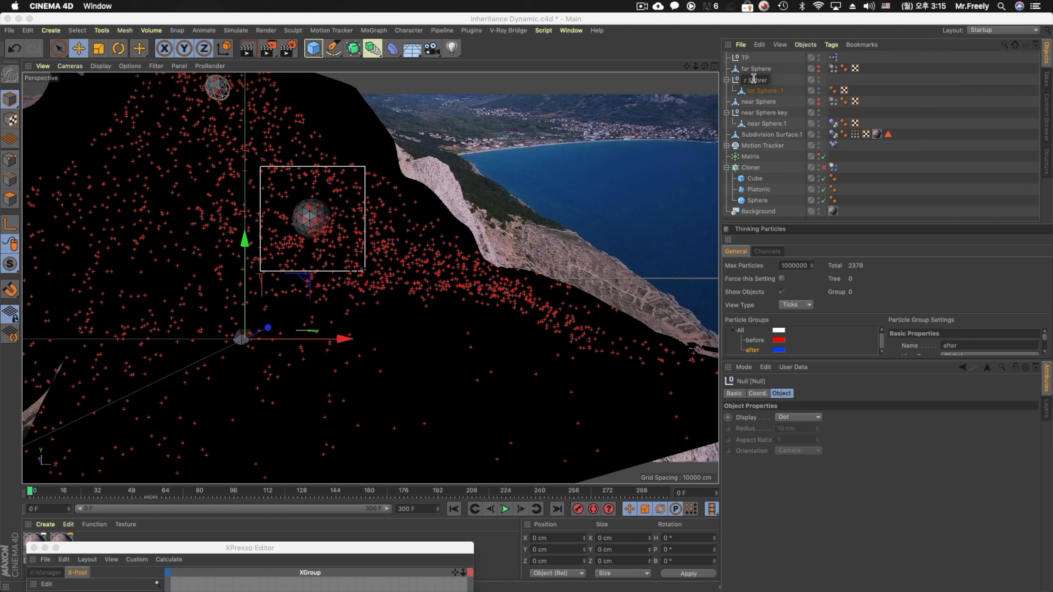
key("Return")
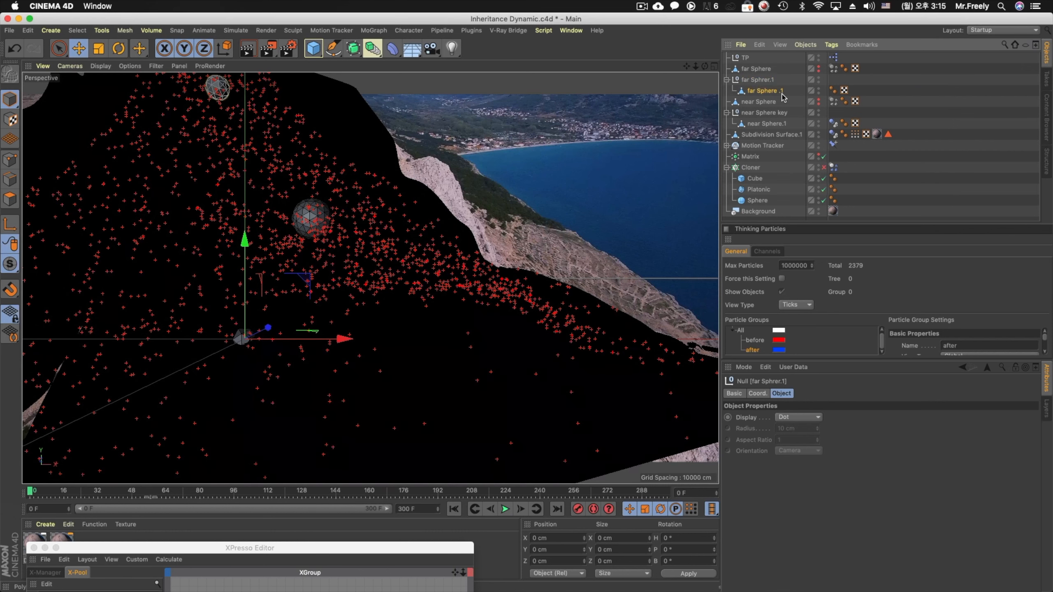
Lower the far Sphrer.1 null to about -6.3 cm in Y and play the simulation to check the sphere's fall
left_click_drag(245, 291, 246, 301)
left_click(506, 509)
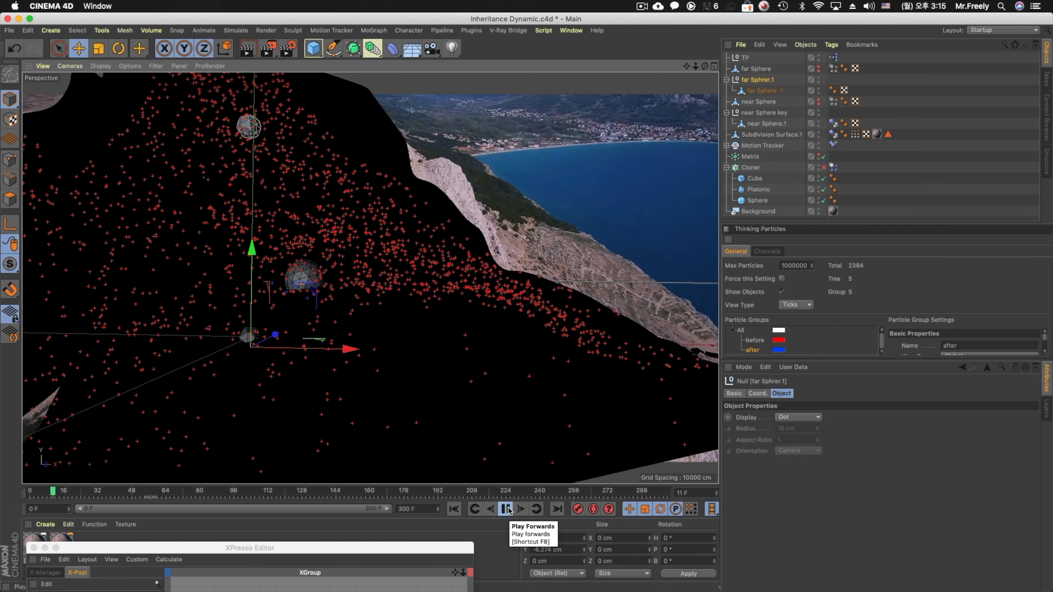
left_click(506, 509)
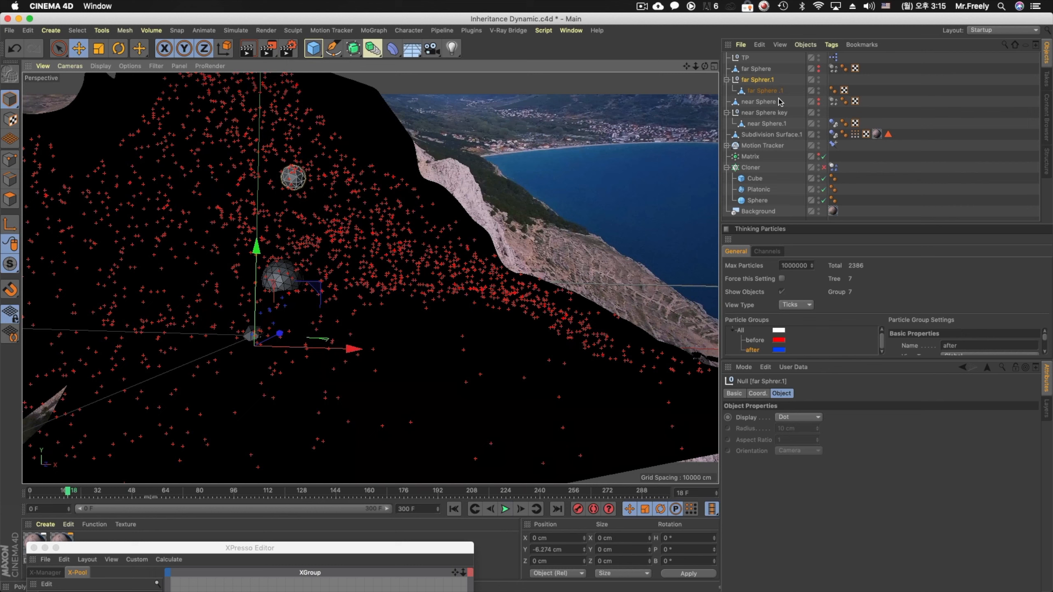
Bring up the XPresso Editor and link far Sphere .1 as the Object of the lower PMotionInheritance and PDeflector nodes
left_click_drag(326, 549, 331, 145)
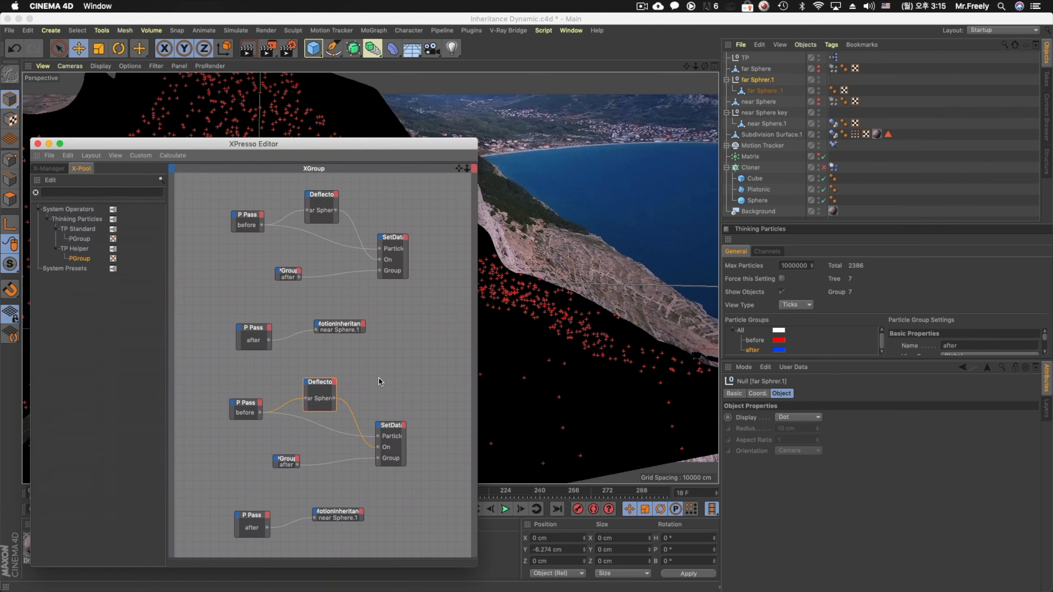
left_click(337, 514)
left_click_drag(765, 90, 819, 417)
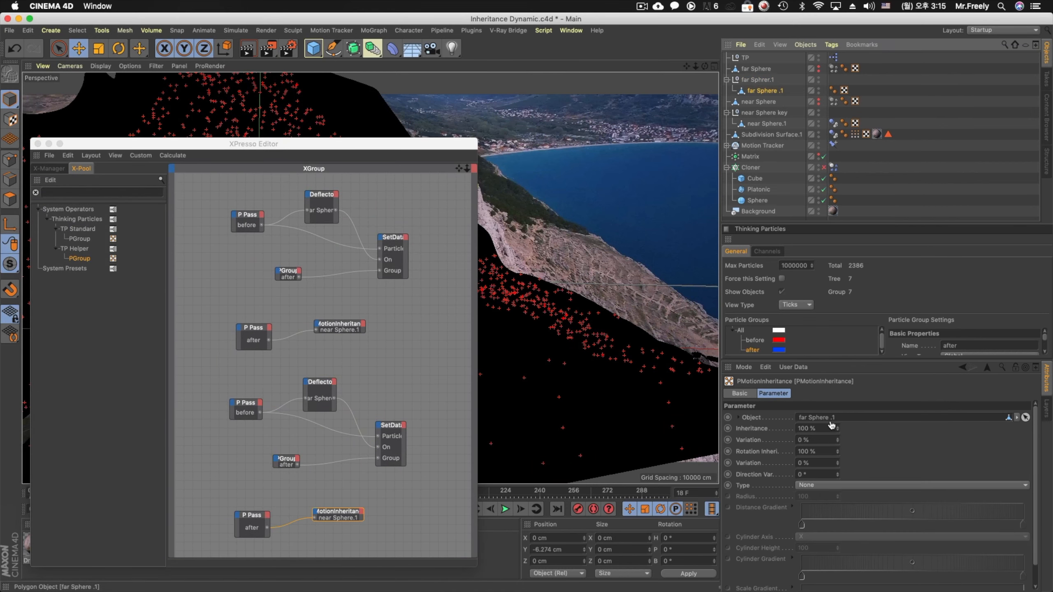
left_click(320, 381)
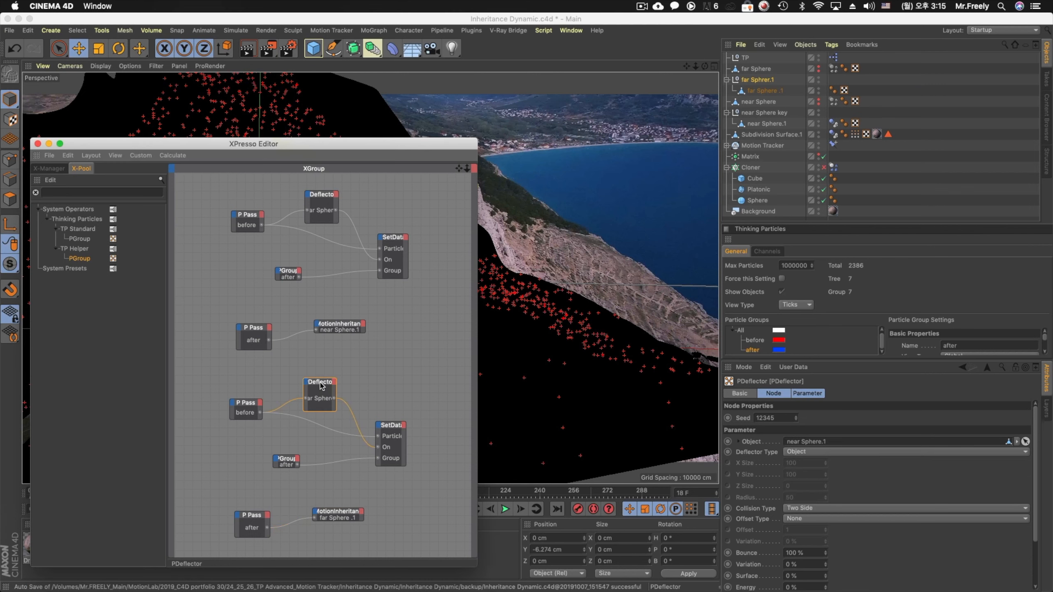
left_click_drag(756, 92, 808, 442)
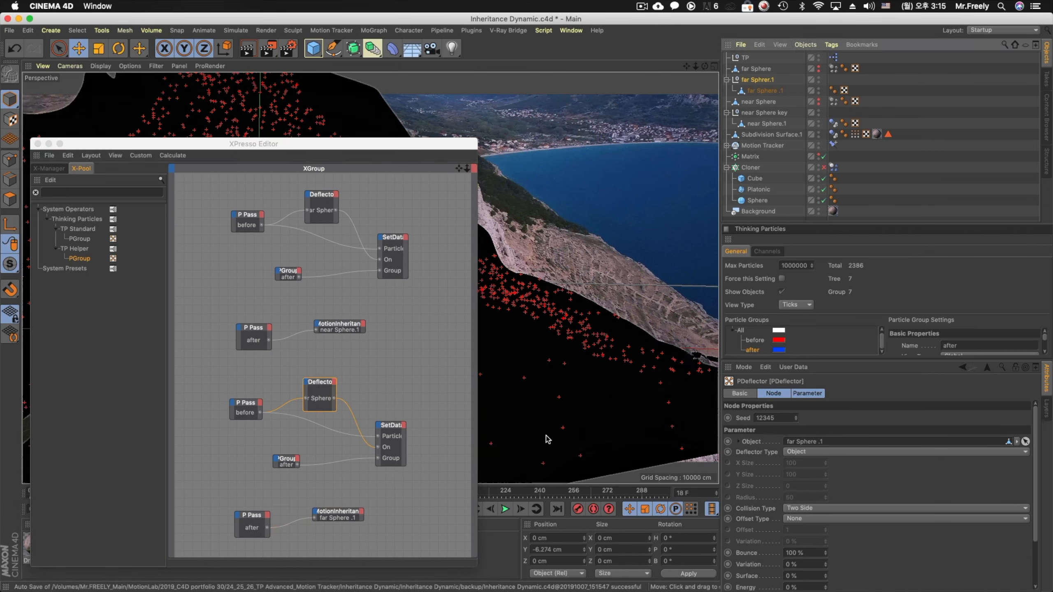
Set the Direction Variation of the PMotionInheritance node for far Sphere .1 to 15°
left_click(338, 517)
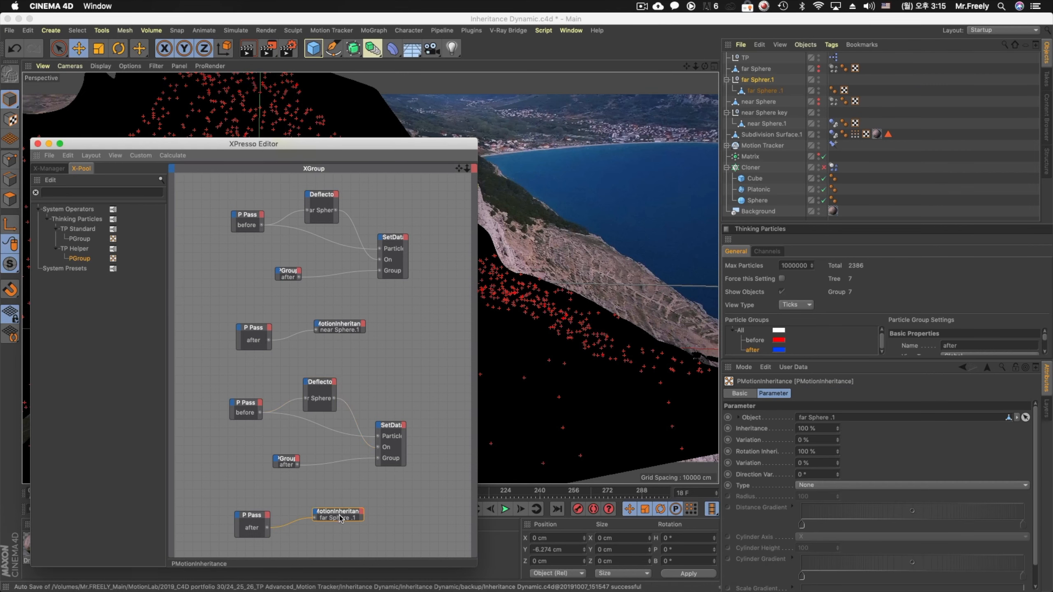
left_click_drag(825, 477, 733, 478)
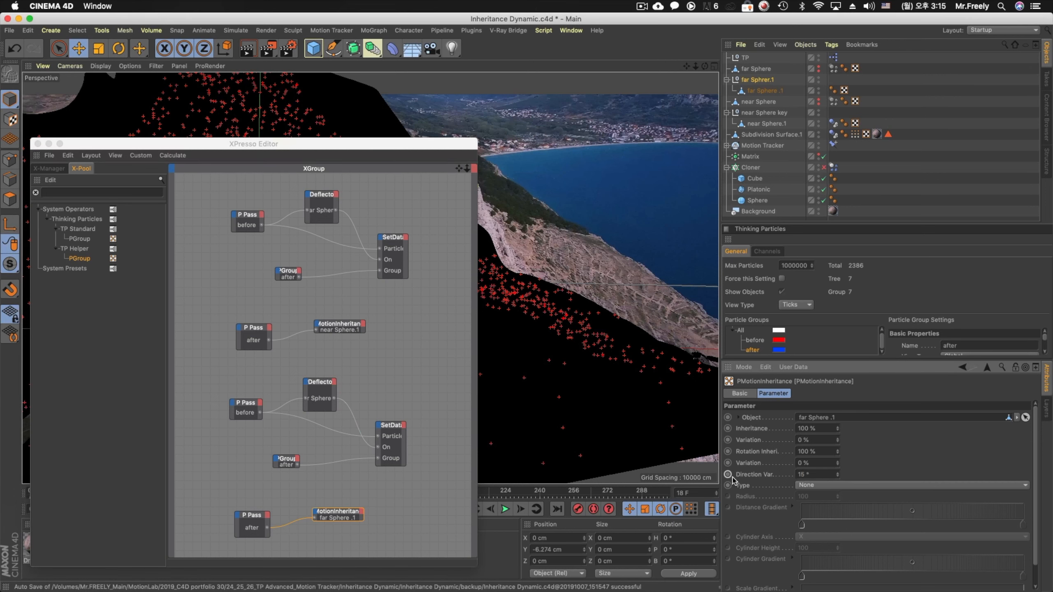
Set the Rotation Inheritance of far Sphere .1's PMotionInheritance node to 30%, close the XPresso Editor and save the project
key("super+w")
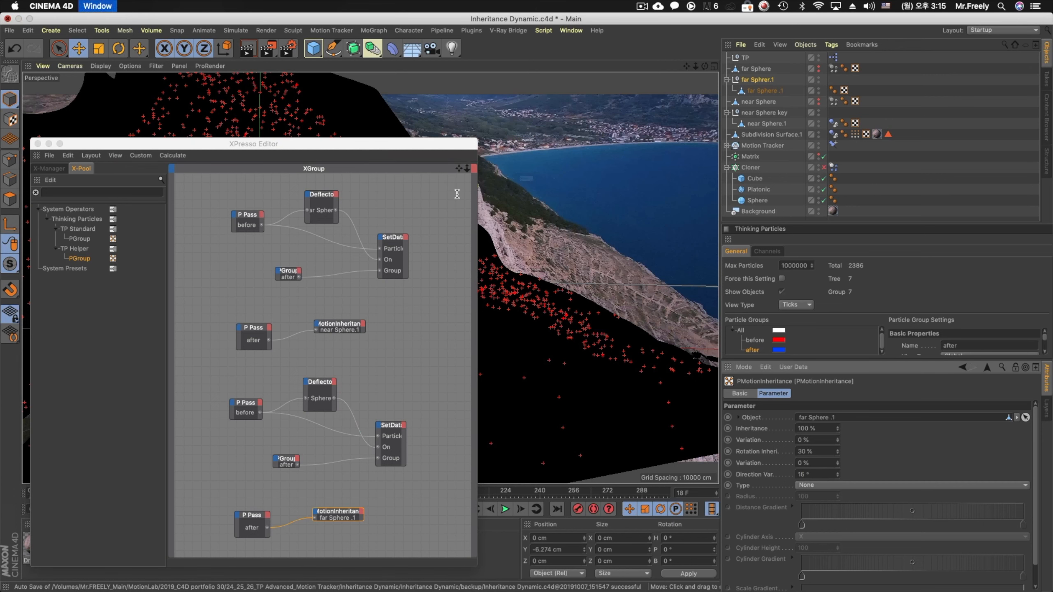
left_click(557, 204)
left_click(402, 226)
key("super+s")
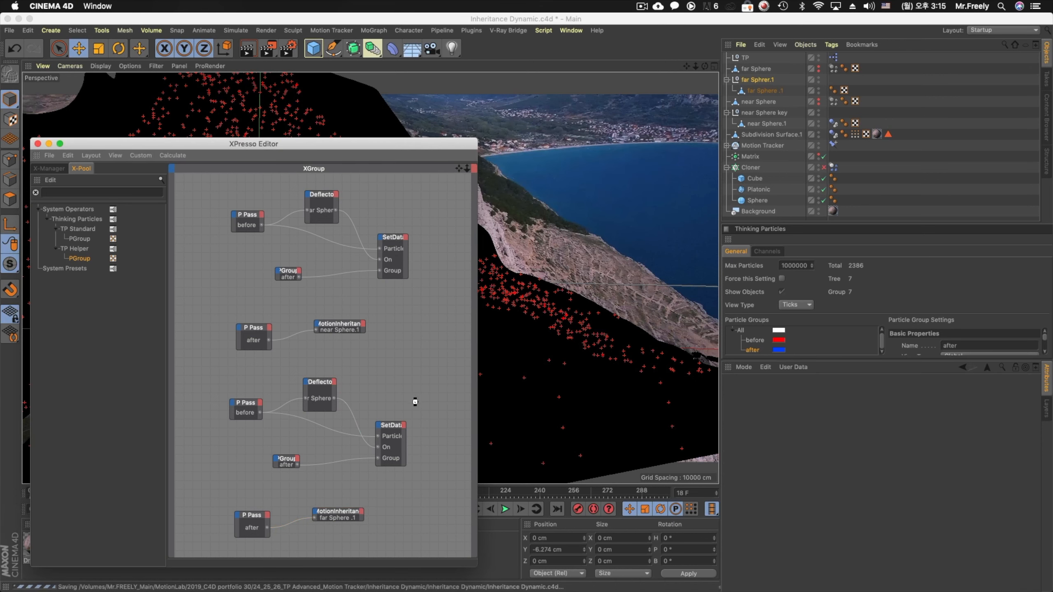
Play the simulation from the start to check how the particles react to the two spheres
left_click(506, 509)
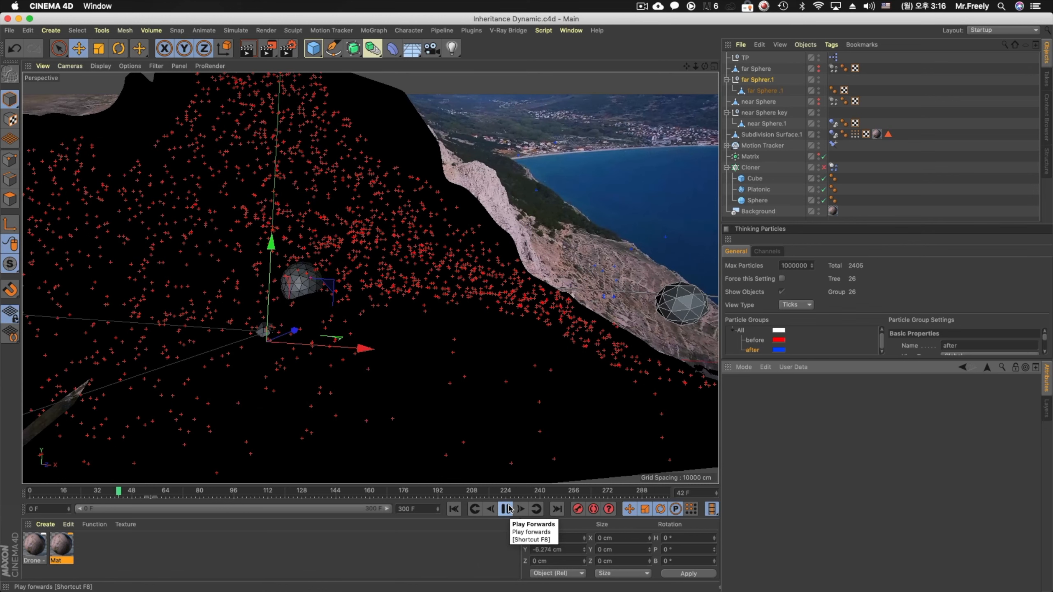
left_click(507, 509)
left_click(454, 509)
left_click(505, 508)
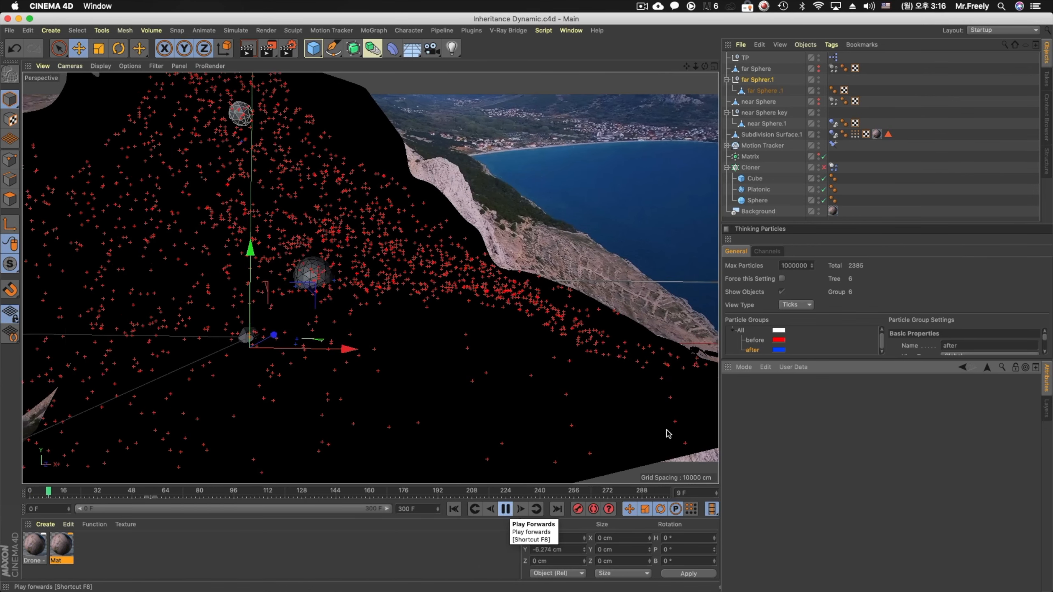
Examine the Mass settings of far Sphere's Dynamics Body tag and replay the simulation from the first frame
left_click(833, 91)
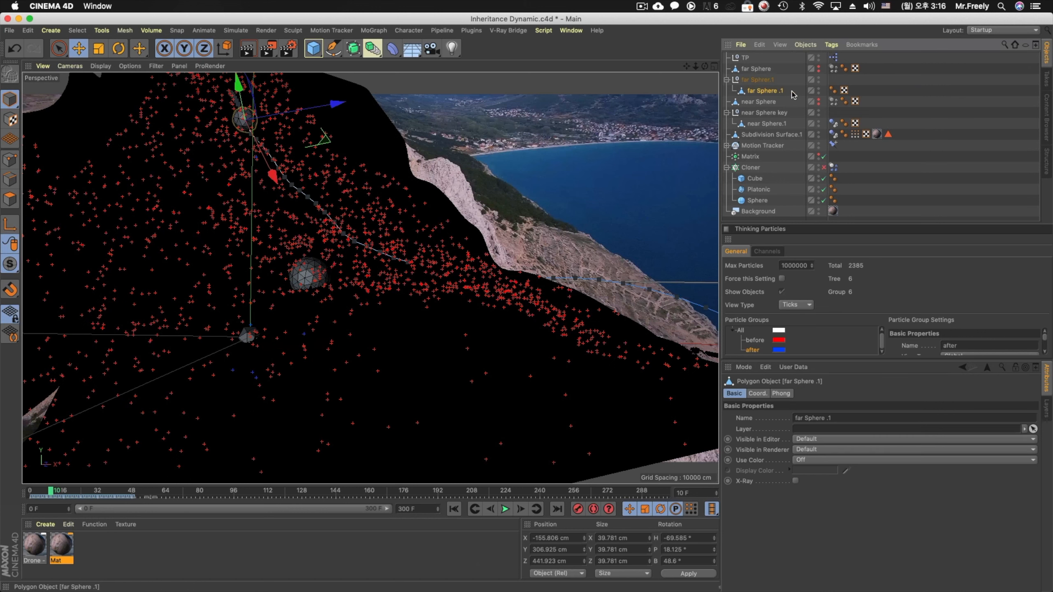
left_click(833, 68)
left_click(869, 394)
left_click(838, 395)
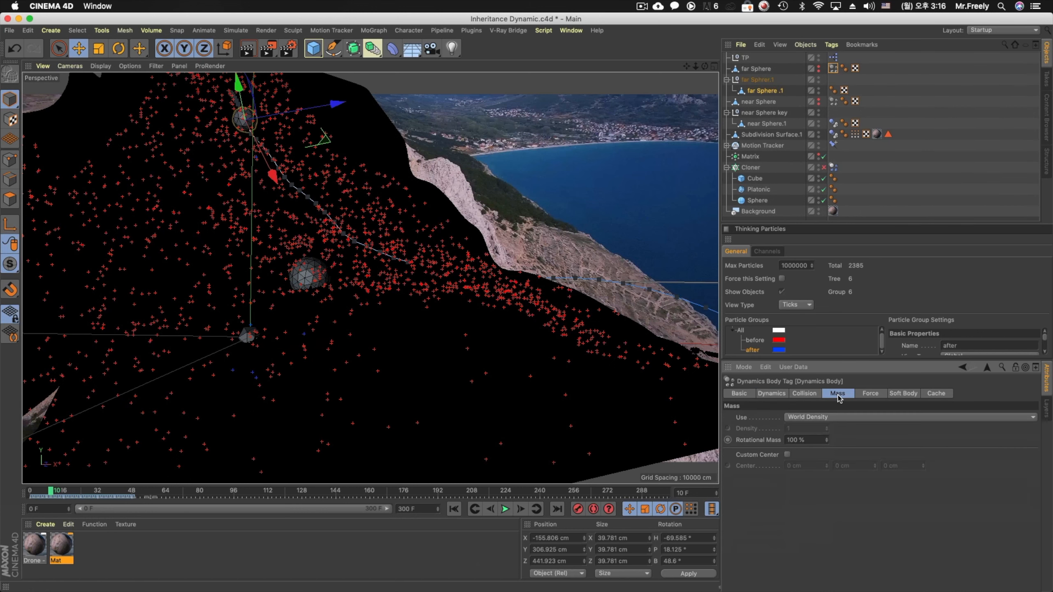
left_click(454, 508)
left_click(505, 509)
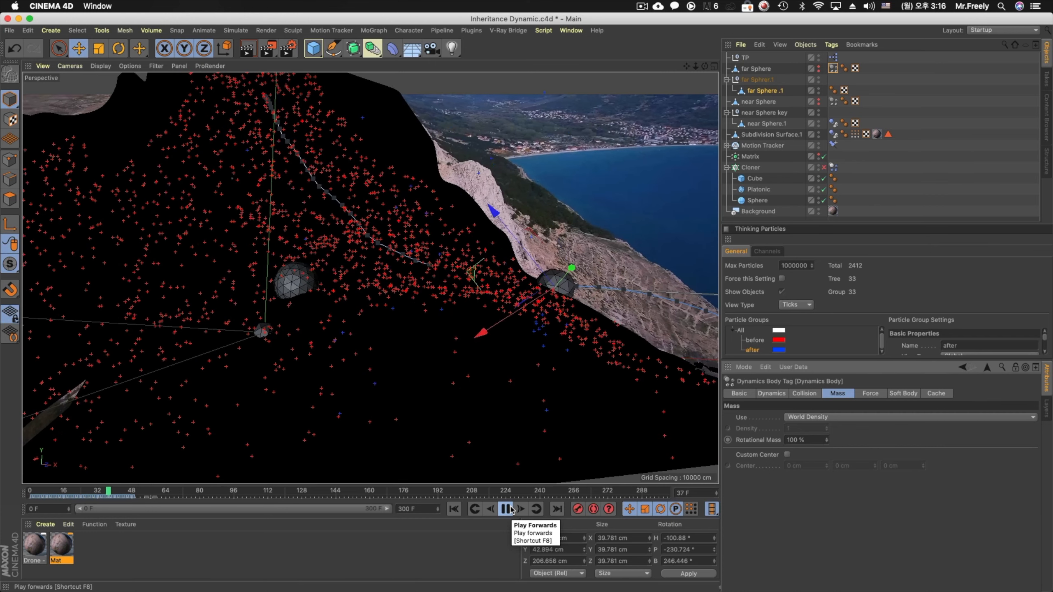
left_click(506, 509)
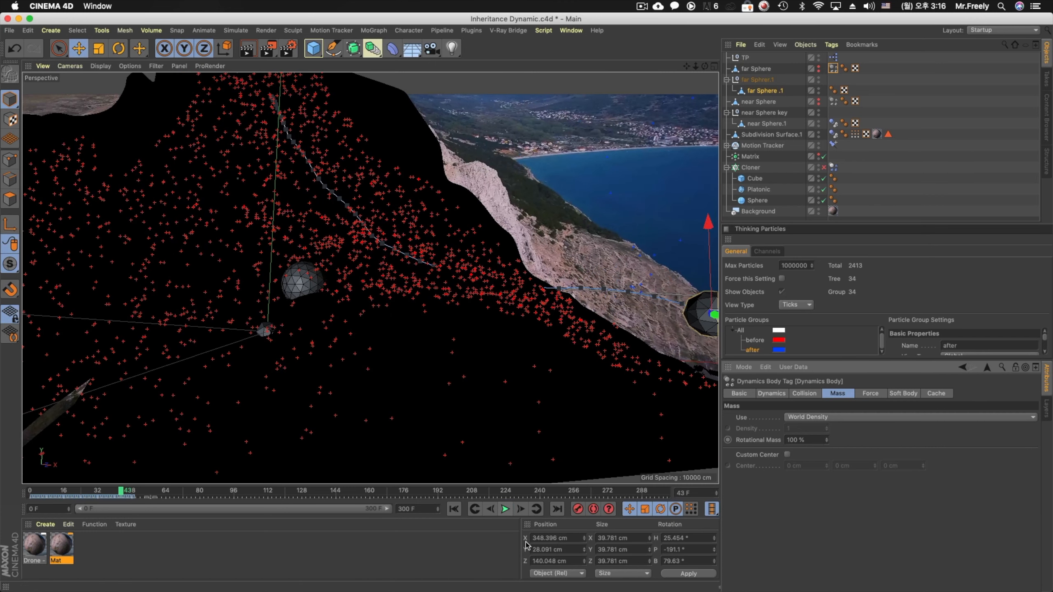
Return to the first frame and delete the far Sphrer.1 null together with its nested sphere
left_click(455, 509)
left_click(761, 82)
key("Delete")
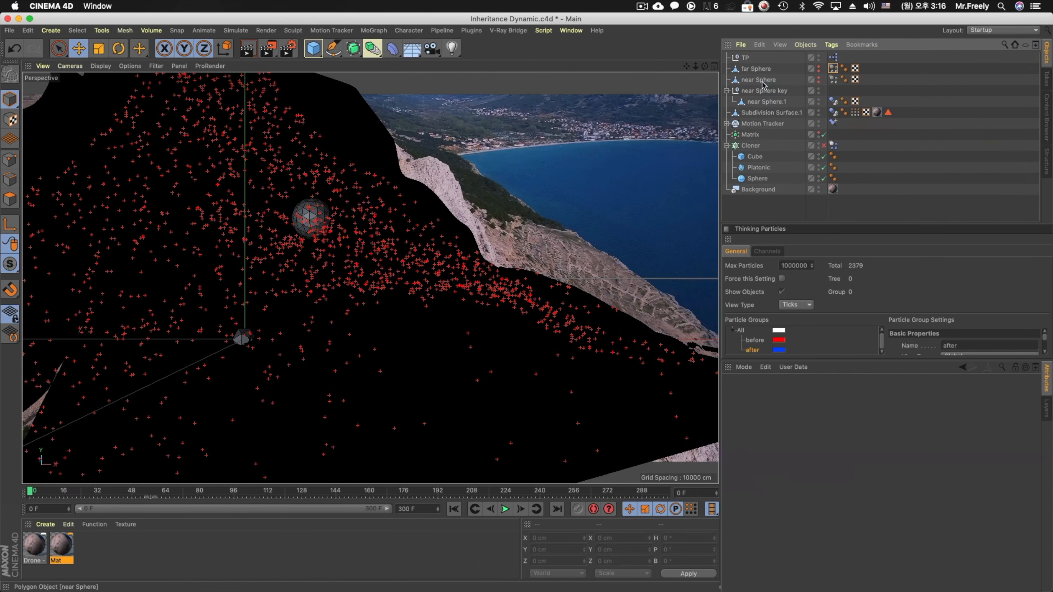
Make the original far Sphere visible again and enable its Dynamics Body tag with Dynamic set to On
left_click(764, 69)
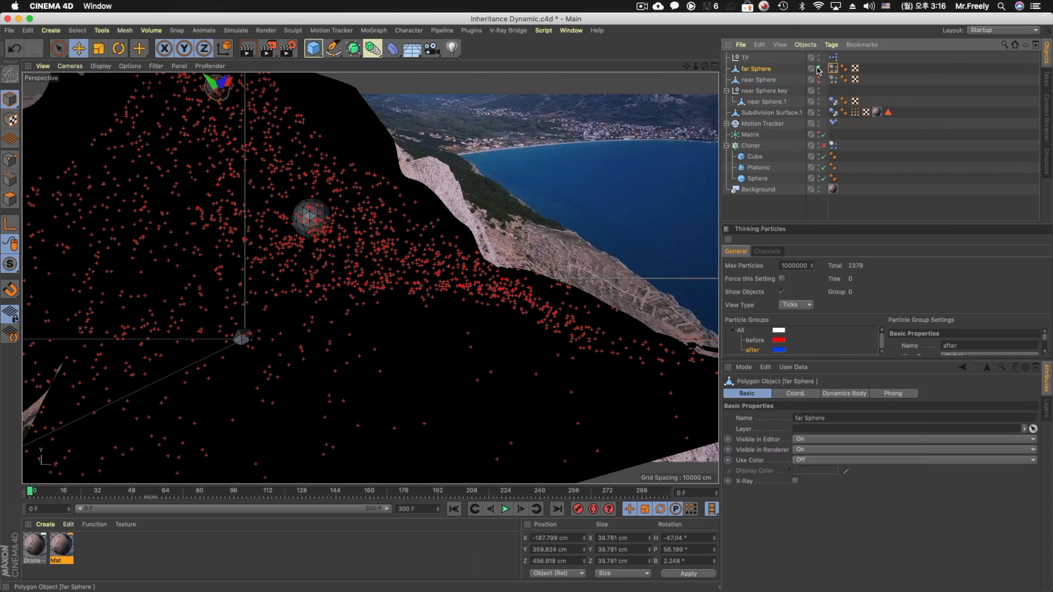
left_click(818, 67)
left_click(833, 69)
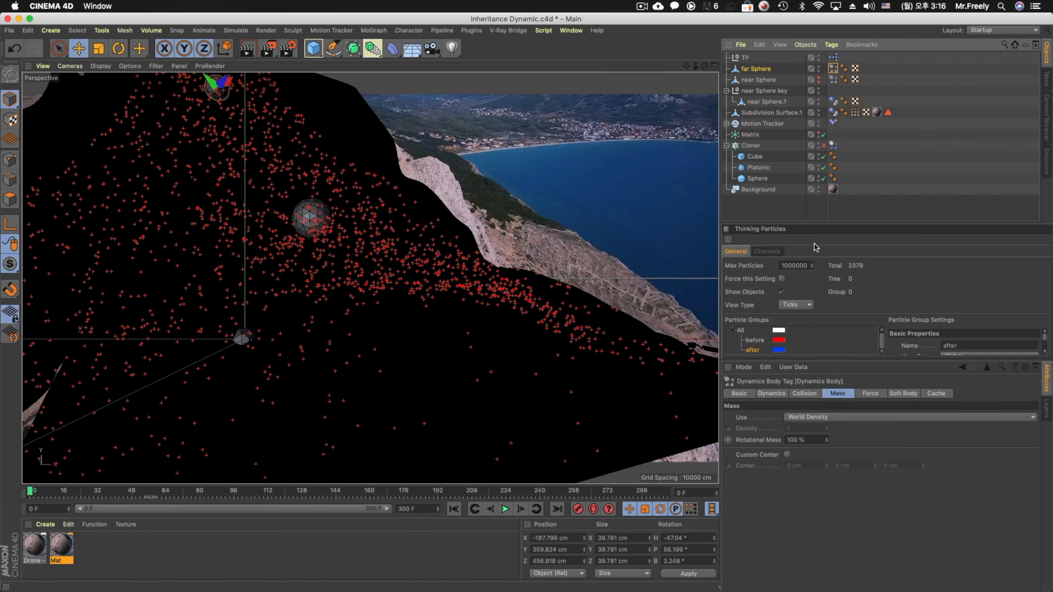
left_click(797, 394)
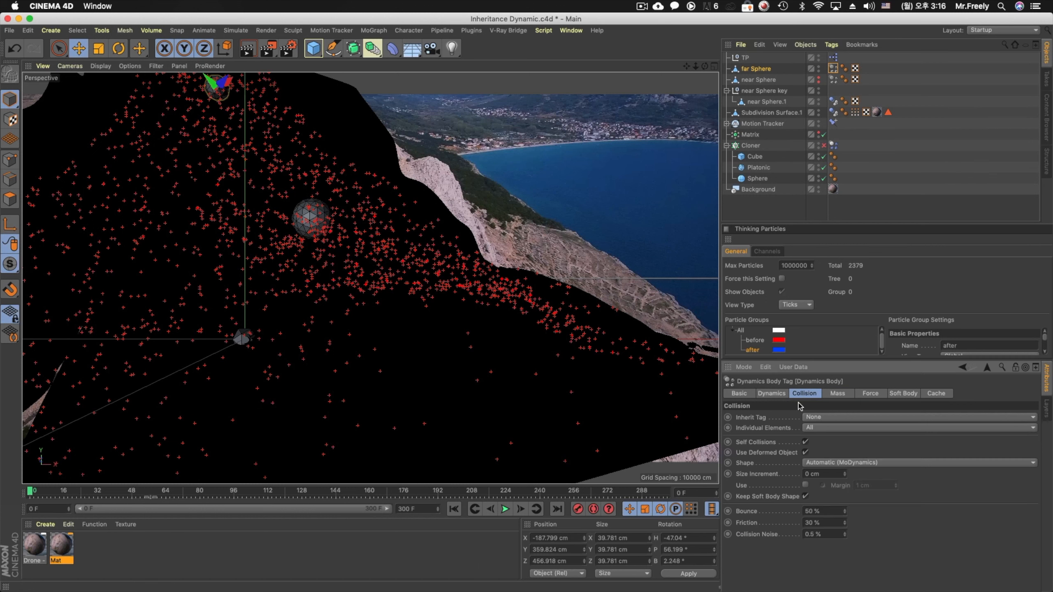
left_click(771, 393)
left_click(791, 428)
left_click(779, 438)
left_click(766, 417)
Set far Sphere's Rotational Mass to 300% and its collision Friction to 80%
left_click(859, 397)
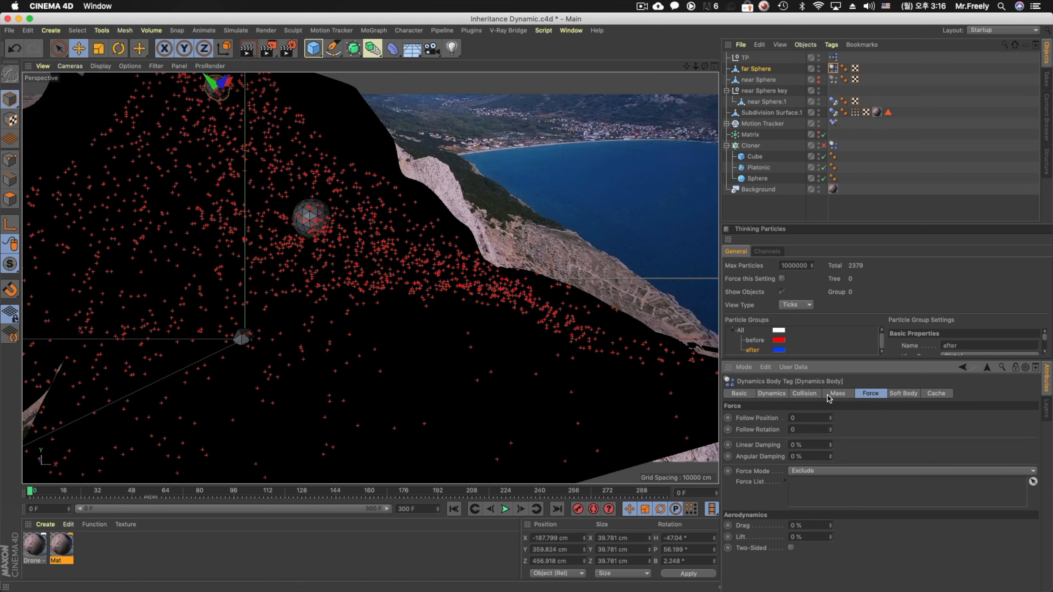
left_click(827, 397)
left_click_drag(803, 440, 711, 445)
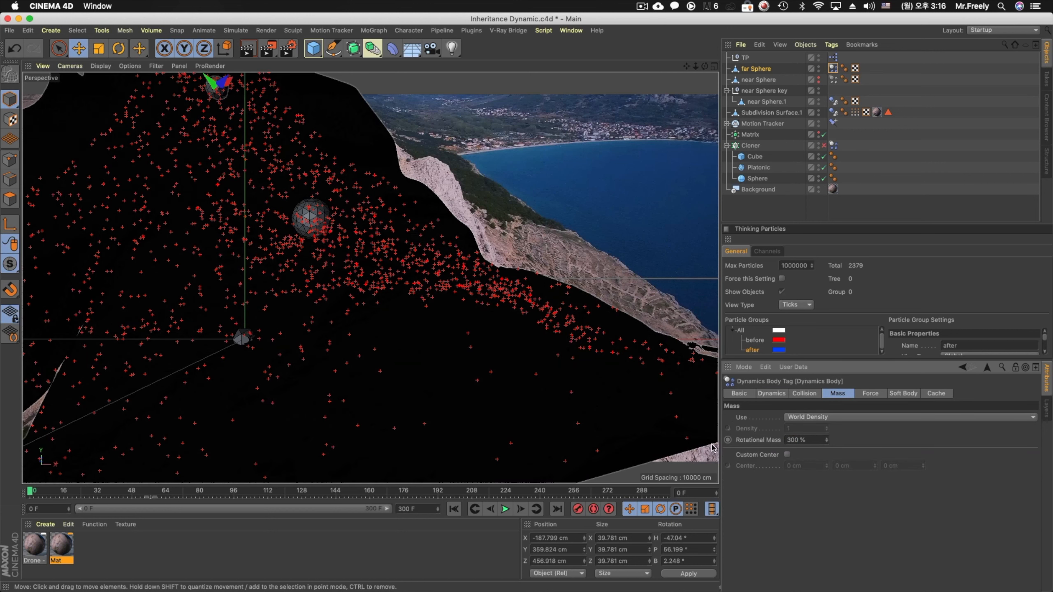
left_click(805, 393)
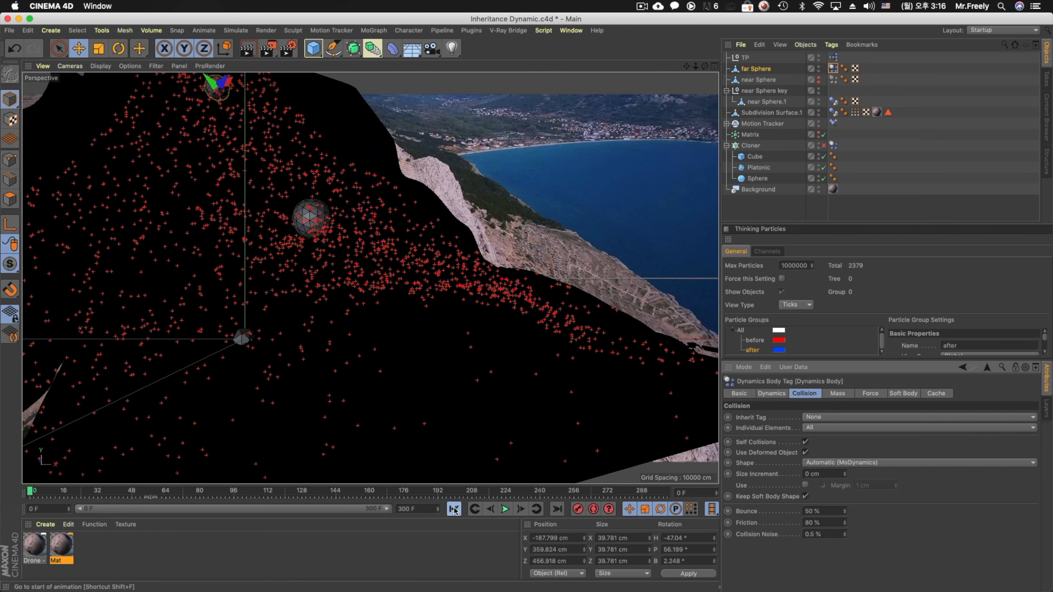
Test far Sphere's fall in the simulation and adjust its collision Friction to 95% and Bounce to 35%
left_click(507, 509)
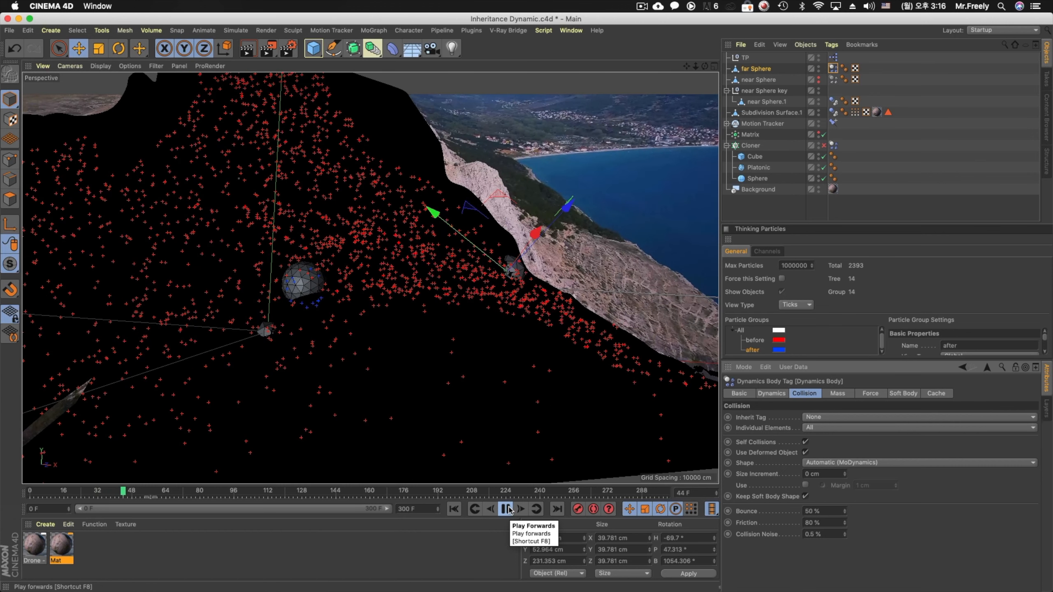
key("F8")
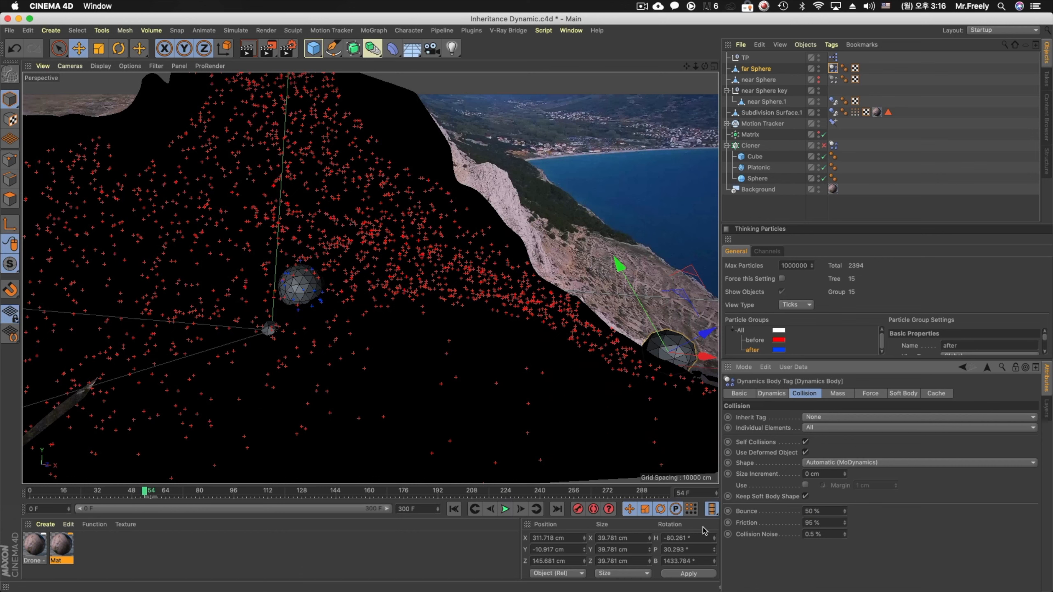
left_click(453, 509)
left_click(506, 509)
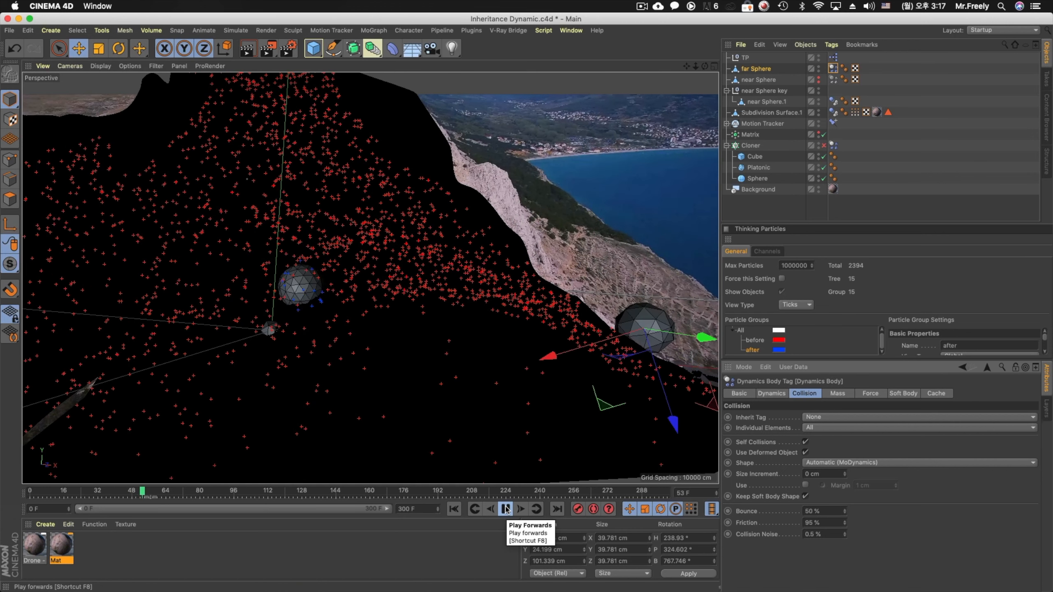
left_click(506, 510)
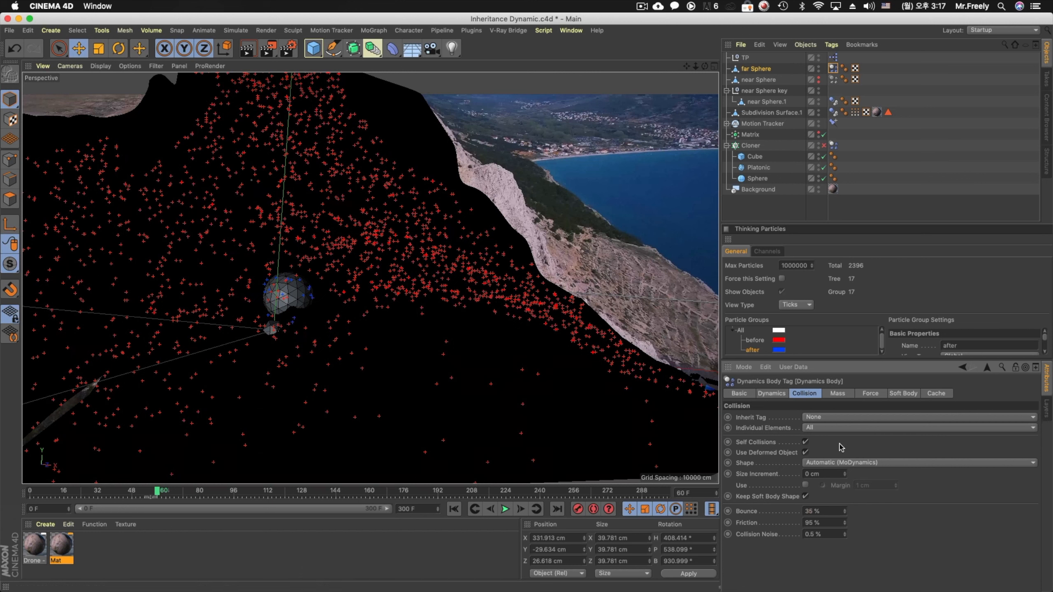
Duplicate far Sphere at the first frame, hide the original and turn off its dynamics
left_click(453, 509)
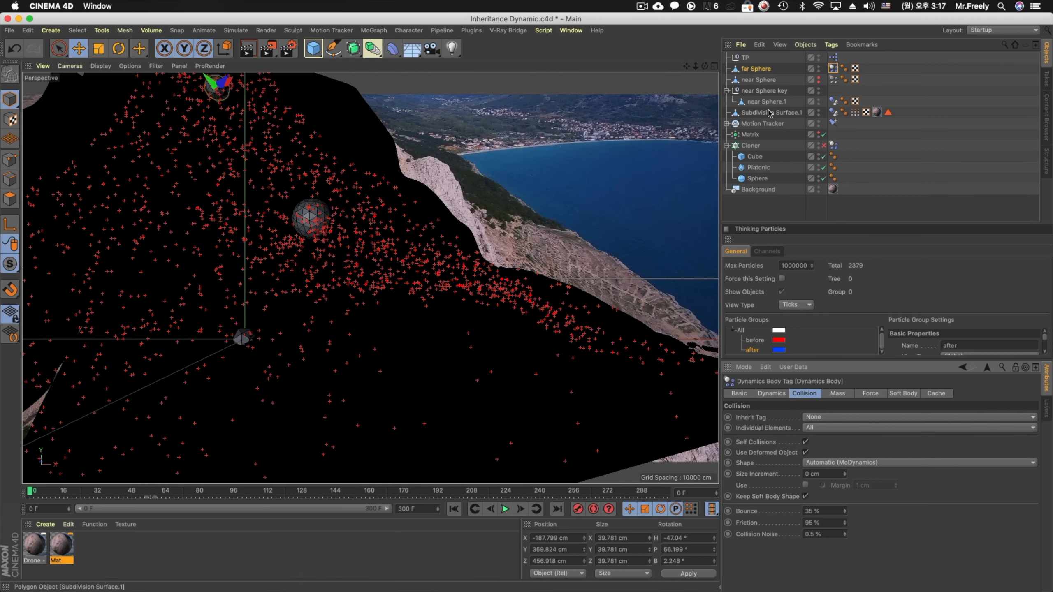
left_click(756, 69)
left_click_drag(758, 69, 757, 79)
left_click(833, 68)
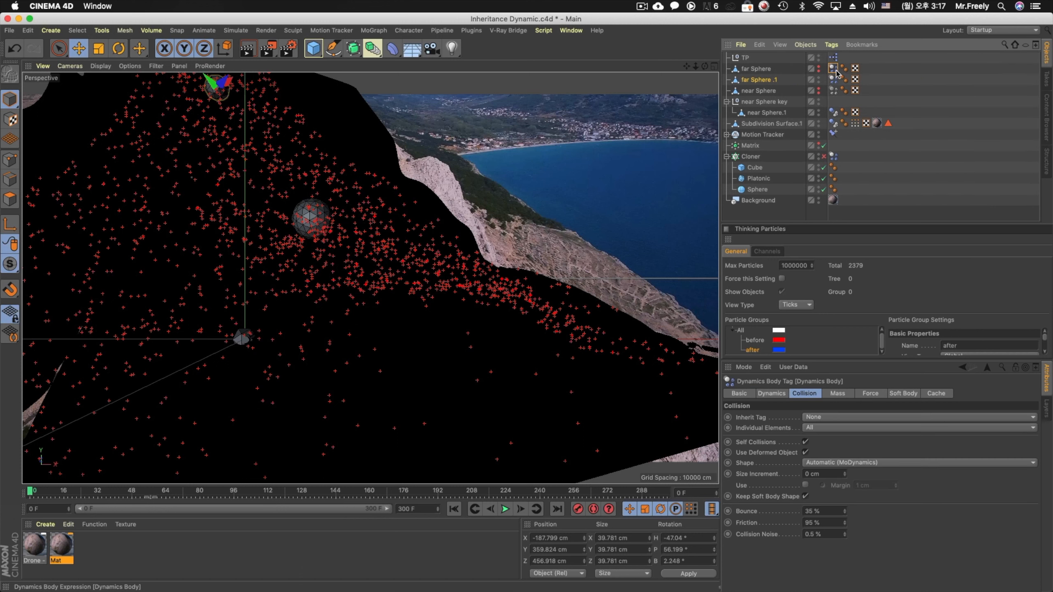
left_click(771, 393)
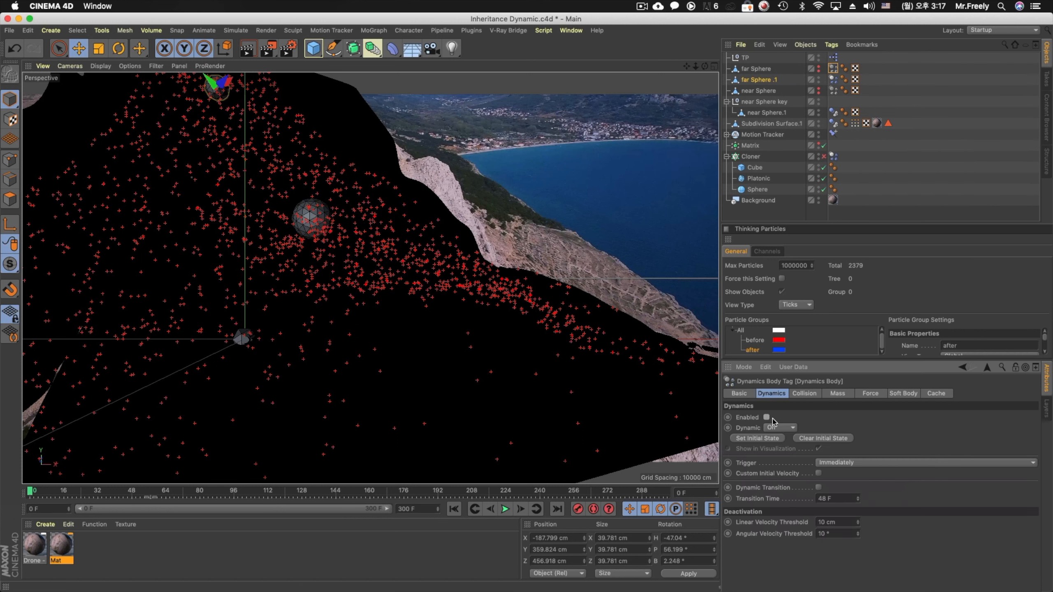
Record the simulated fall of the duplicate far Sphere .1 as keyframes with Cappucino's realtime recording
left_click(765, 81)
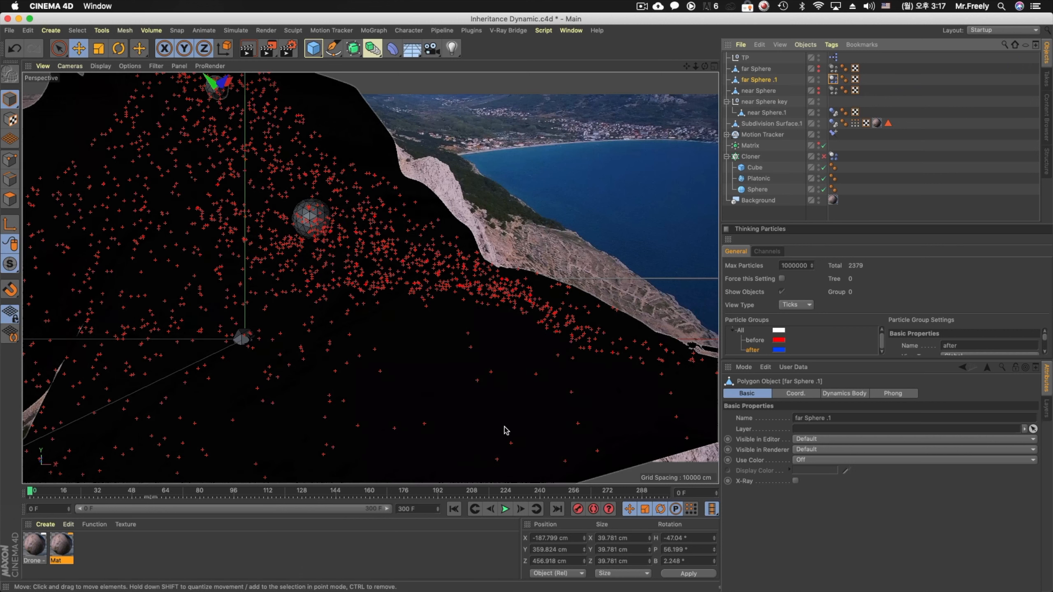
left_click(409, 30)
mouse_move(431, 48)
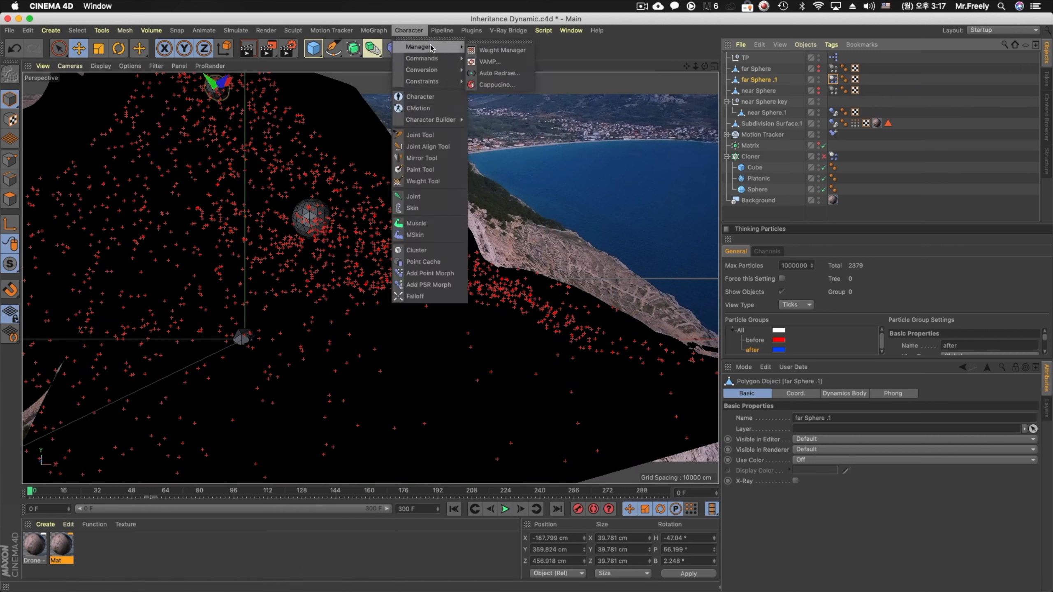
left_click(496, 85)
left_click(532, 125)
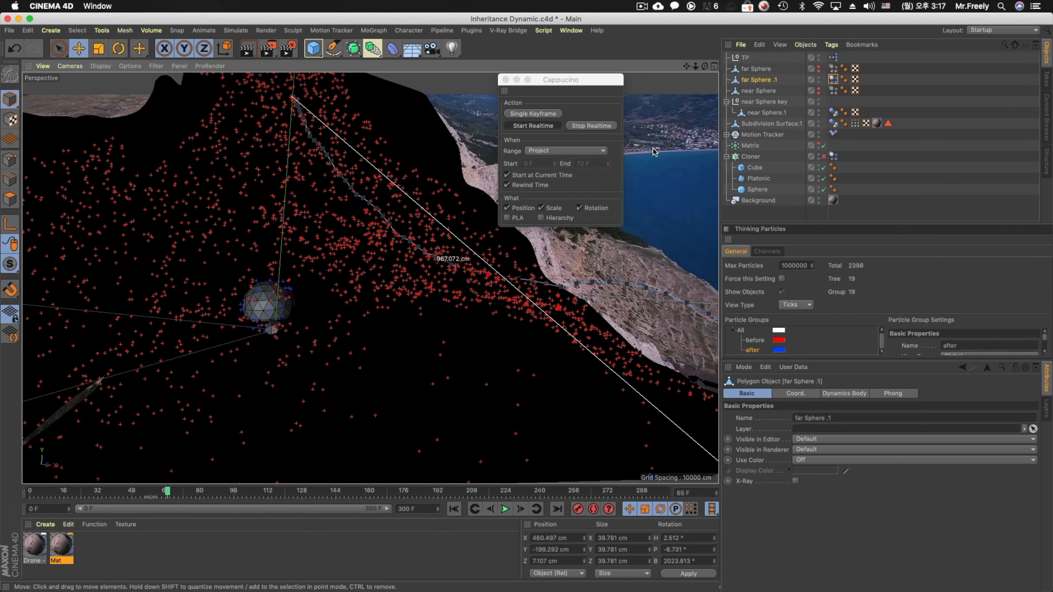
left_click(652, 151)
left_click(772, 91)
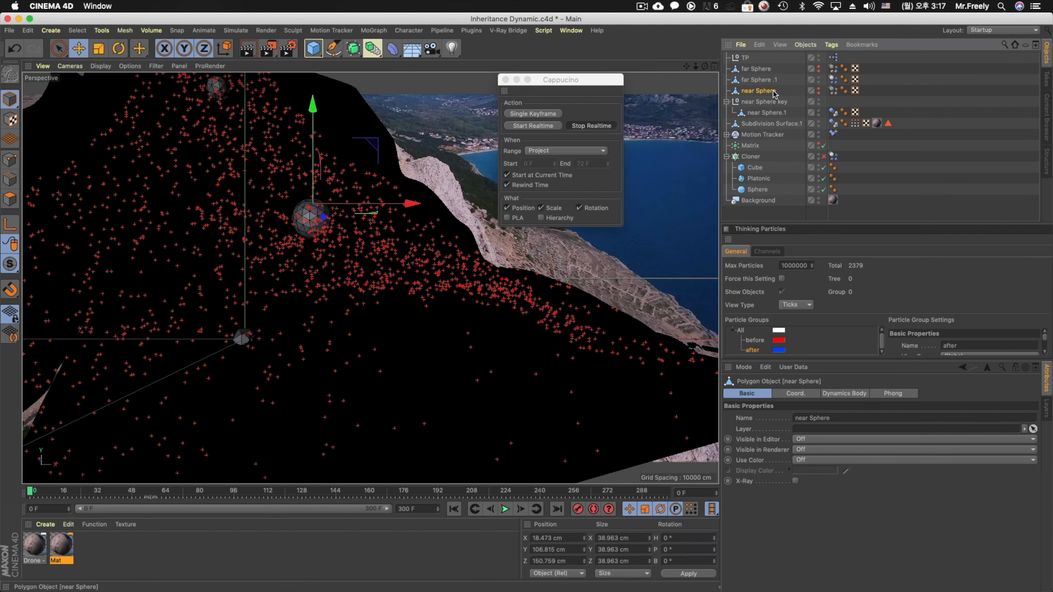
left_click(759, 80)
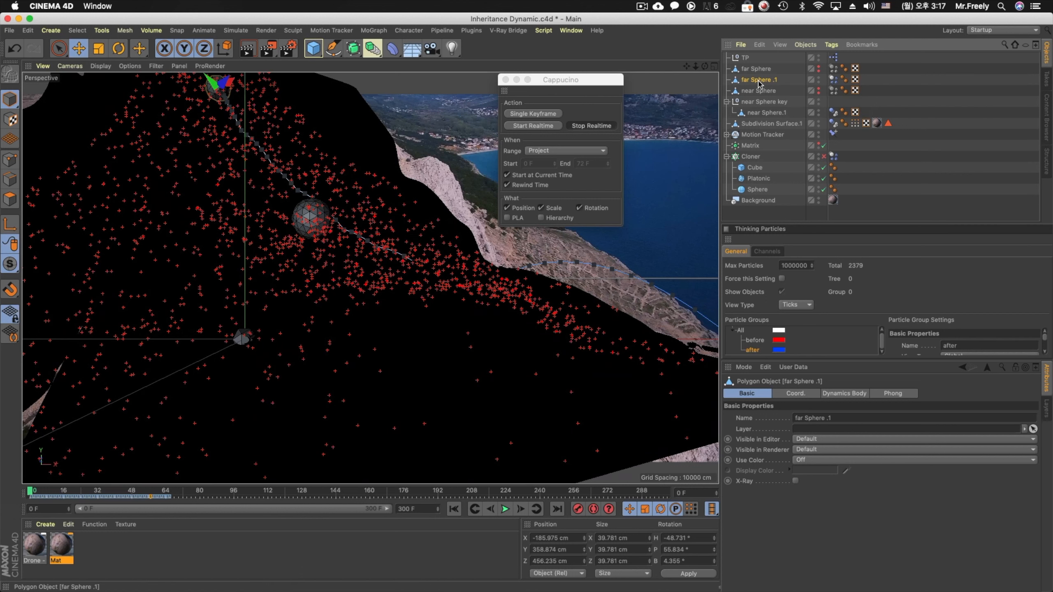
Create a null, nest far Sphere .1 under it and rename the null far Shpere.1
left_click(51, 30)
mouse_move(62, 44)
left_click(108, 51)
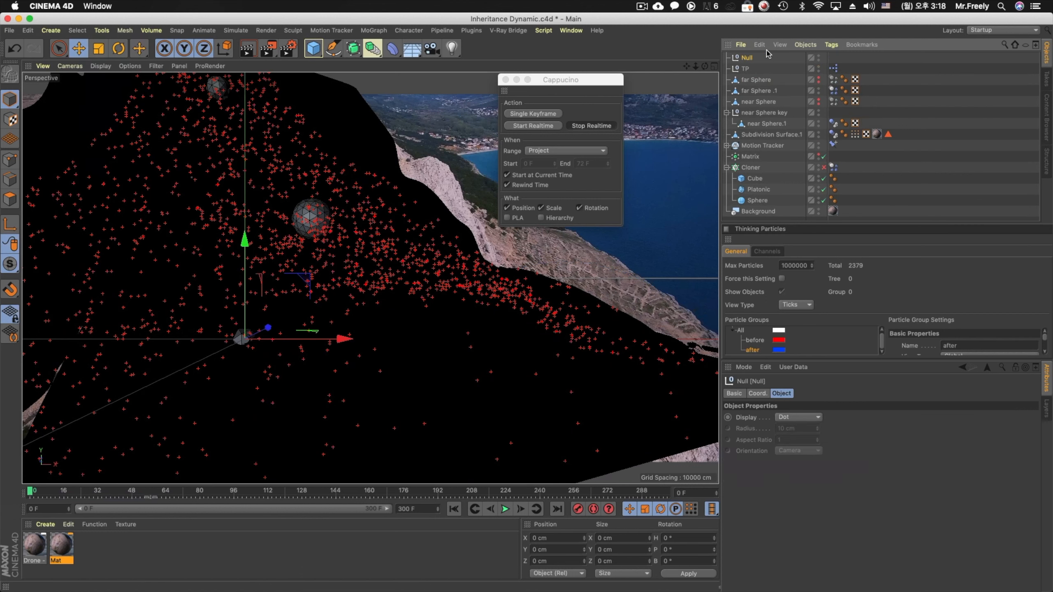
left_click_drag(745, 69, 745, 69)
double_click(748, 69)
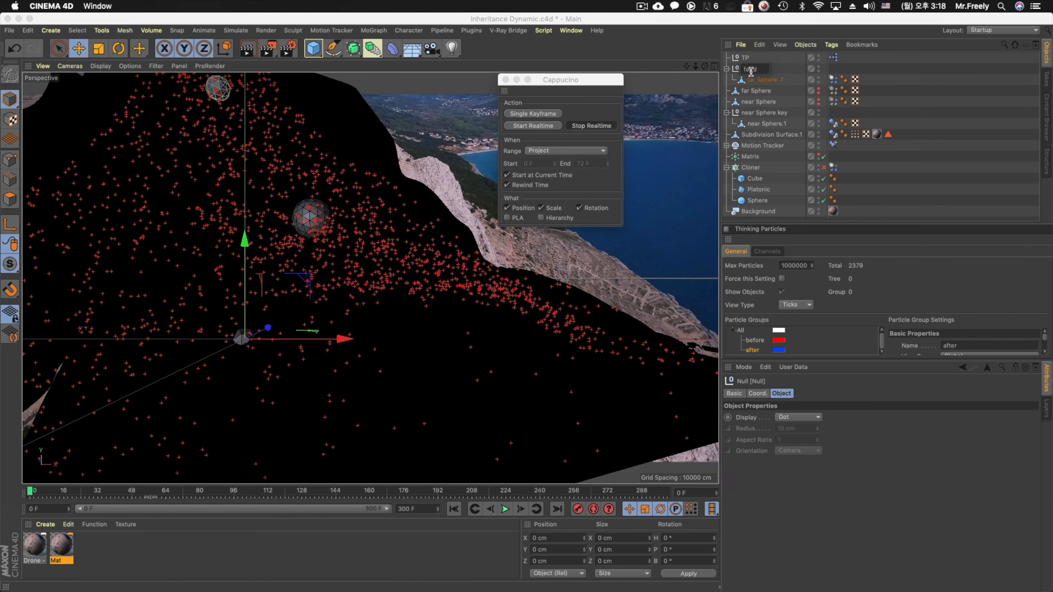
type("far Shpere.1.1")
key("Return")
Move the far Shpere.1. null to about -1.2 cm in X and -10 cm in Y, and play the simulation
left_click_drag(246, 239, 246, 256)
left_click_drag(330, 358, 328, 357)
left_click(505, 509)
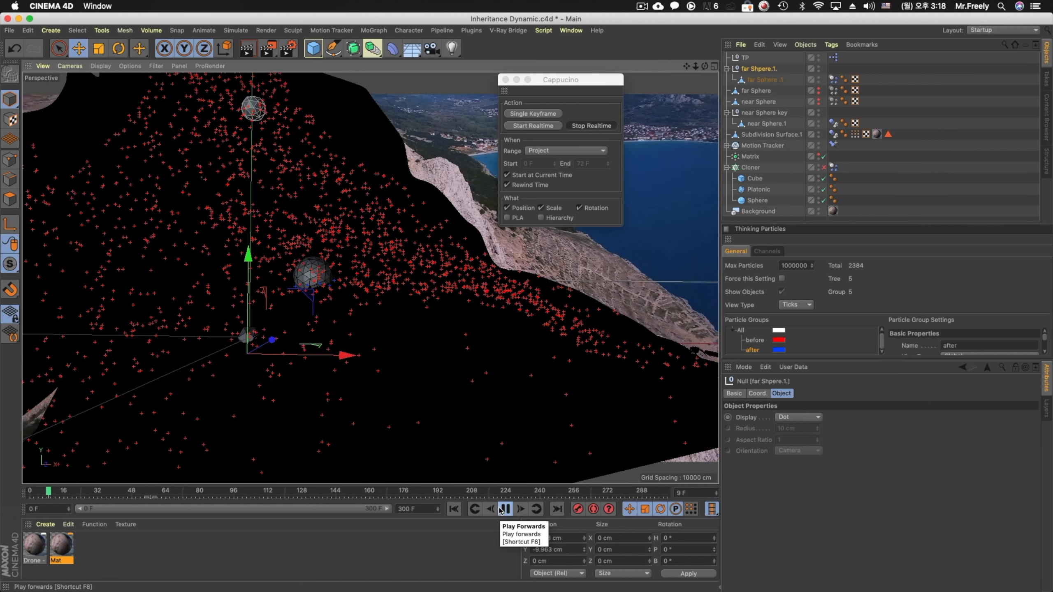
left_click(505, 509)
left_click(454, 509)
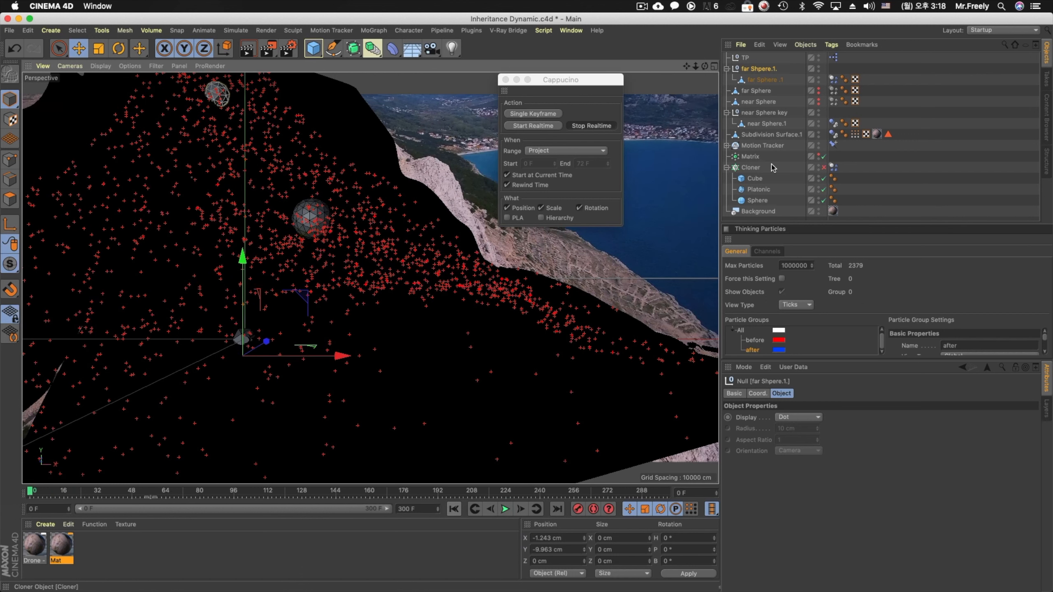
Delete the Dynamics Body tag from far Sphere .1
left_click(833, 80)
key("BackSpace")
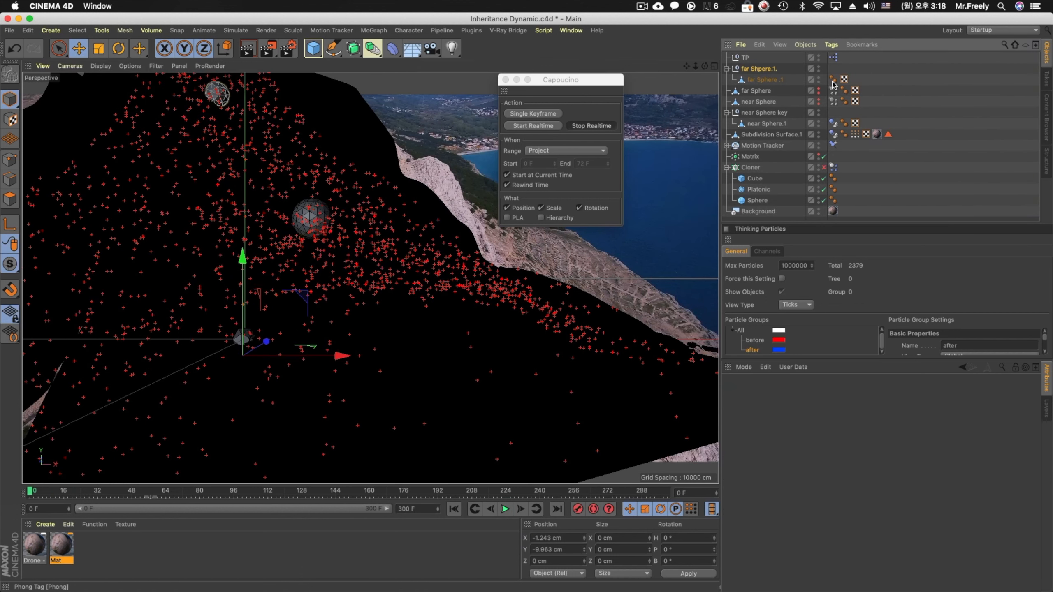
Try copying near Sphere.1's Dynamics Body tag onto far Sphere .1, and undo the copy
left_click(775, 81)
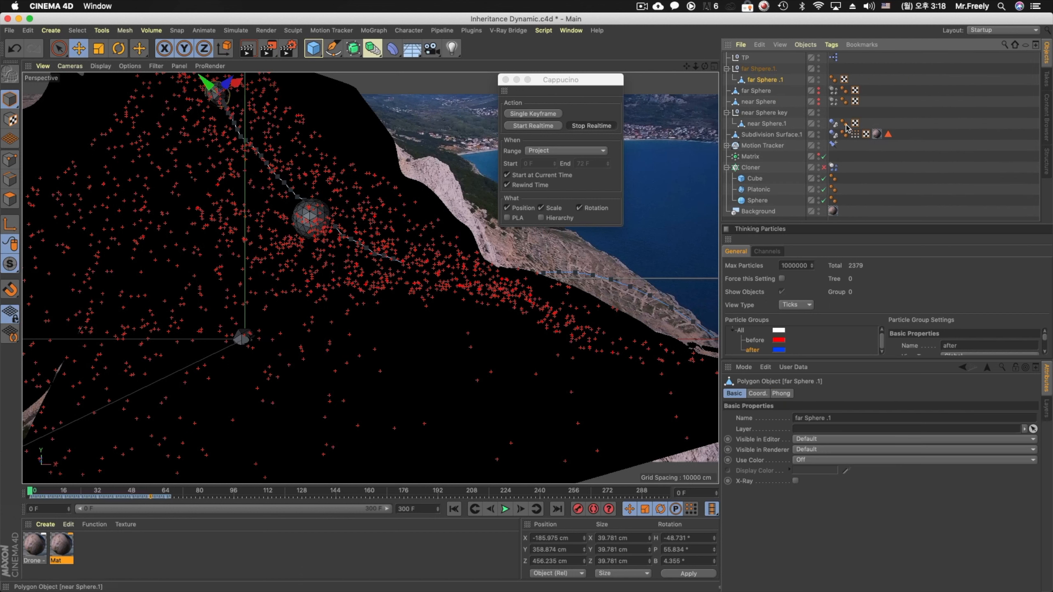
left_click_drag(834, 124, 772, 81, "ctrl")
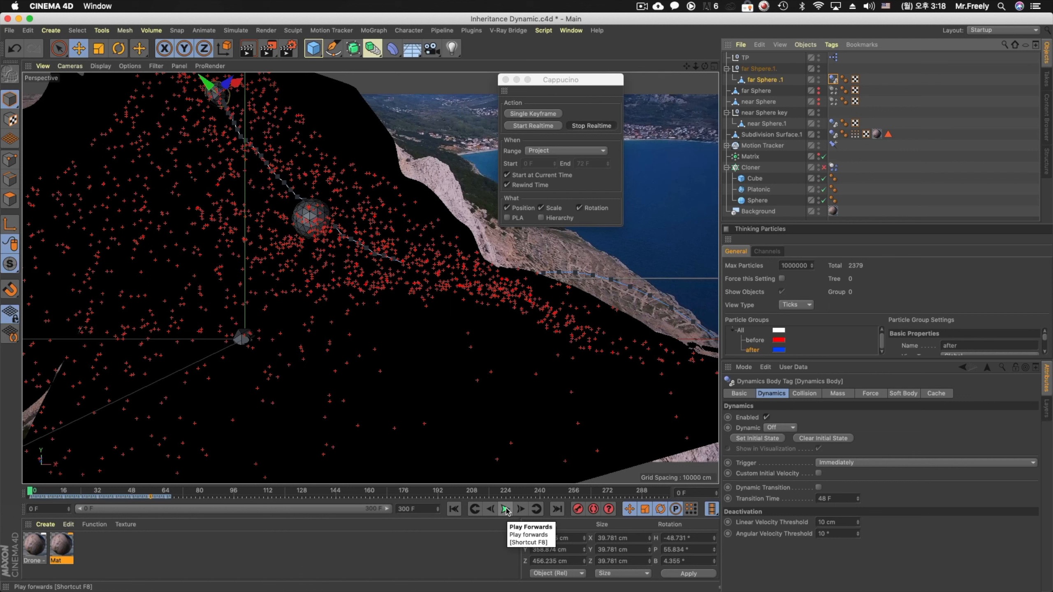
key("super+z")
key("super+z")
key("super+z")
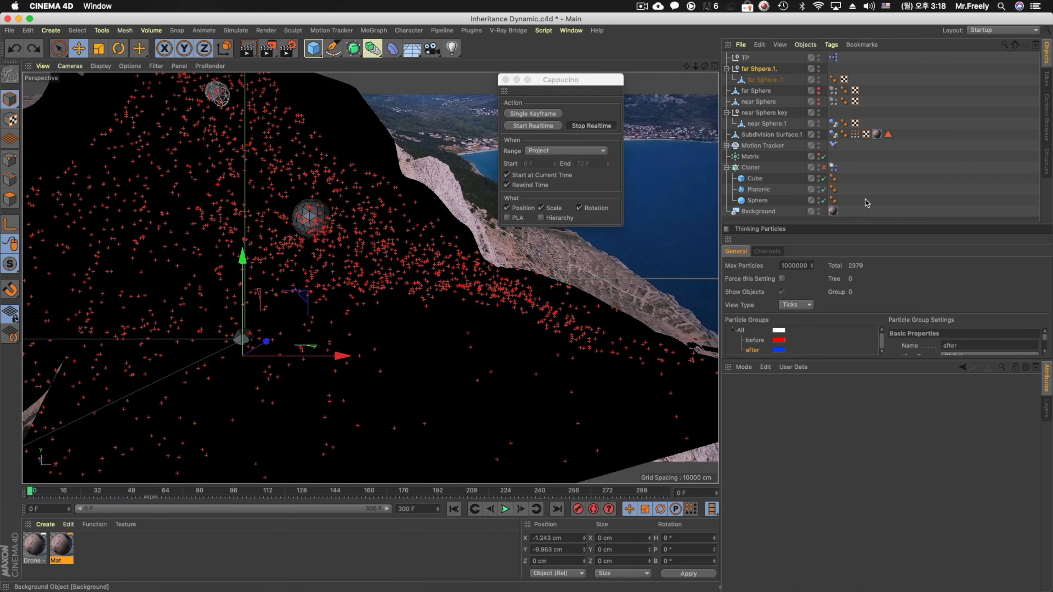
Give far Sphere .1 a Dynamics Body tag with Dynamic set to Off, and play the simulation
left_click(834, 80)
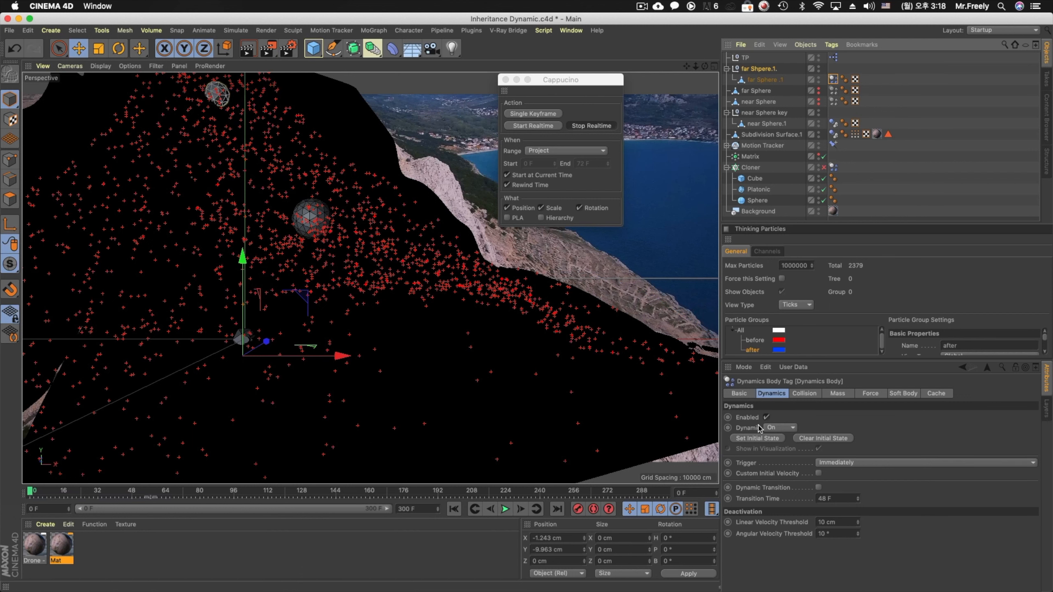
left_click(772, 427)
left_click(777, 448)
left_click(504, 509)
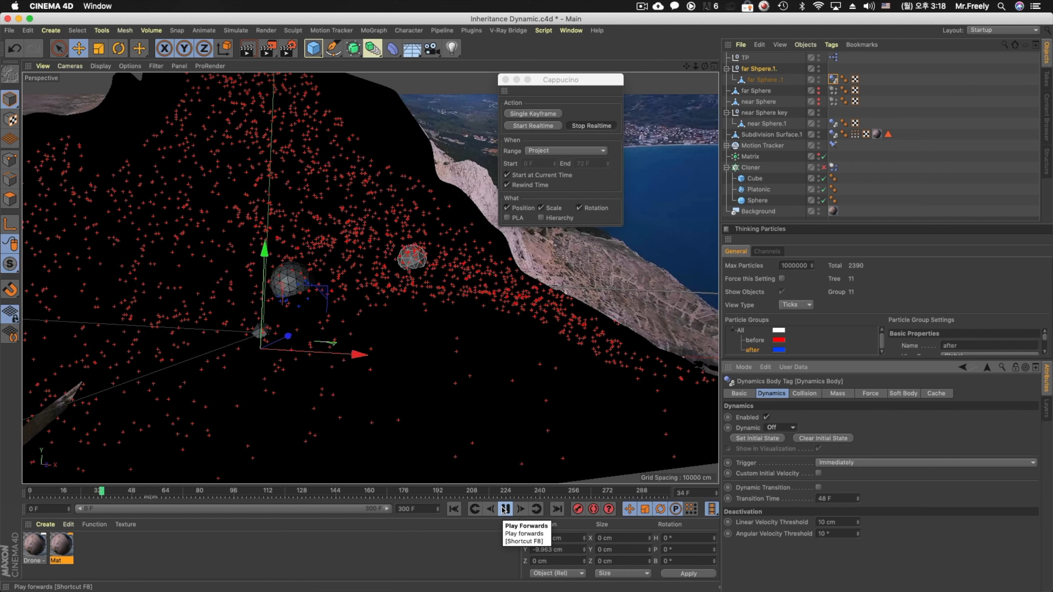
left_click(504, 509)
In TP's XPresso graph, assign far Sphere .1 as the object of the empty PDeflector and PMotionInheritance nodes
double_click(833, 57)
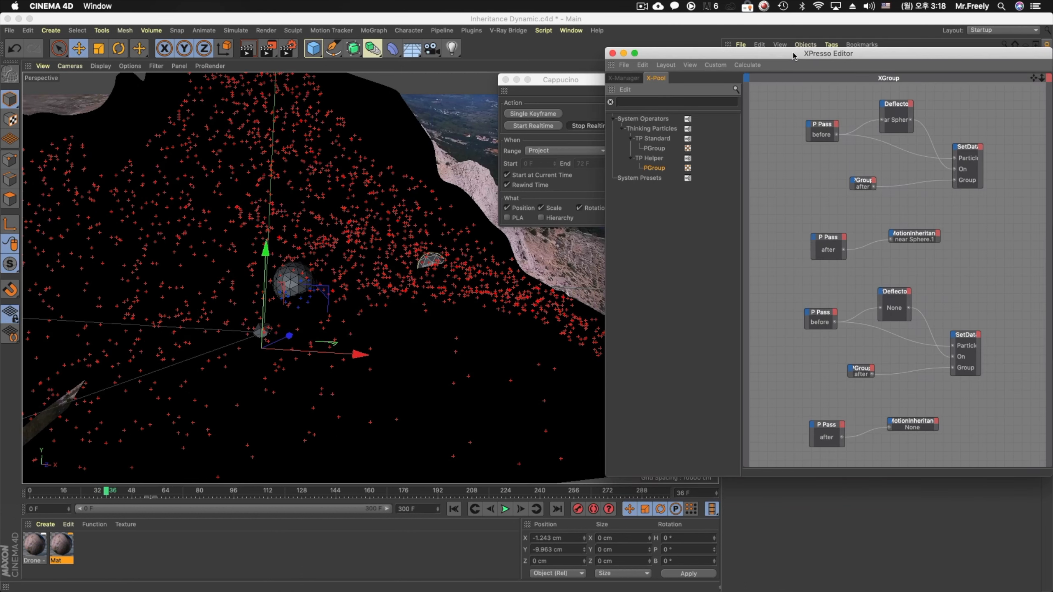
left_click_drag(793, 56, 267, 58)
left_click(368, 307)
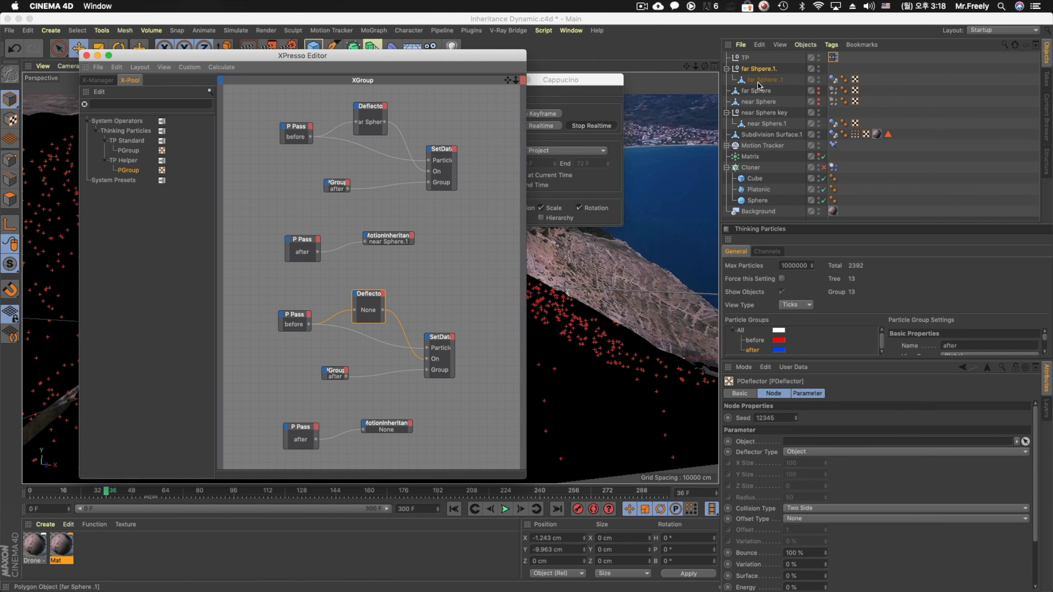
left_click_drag(758, 85, 806, 443)
left_click(385, 427)
left_click_drag(765, 80, 812, 417)
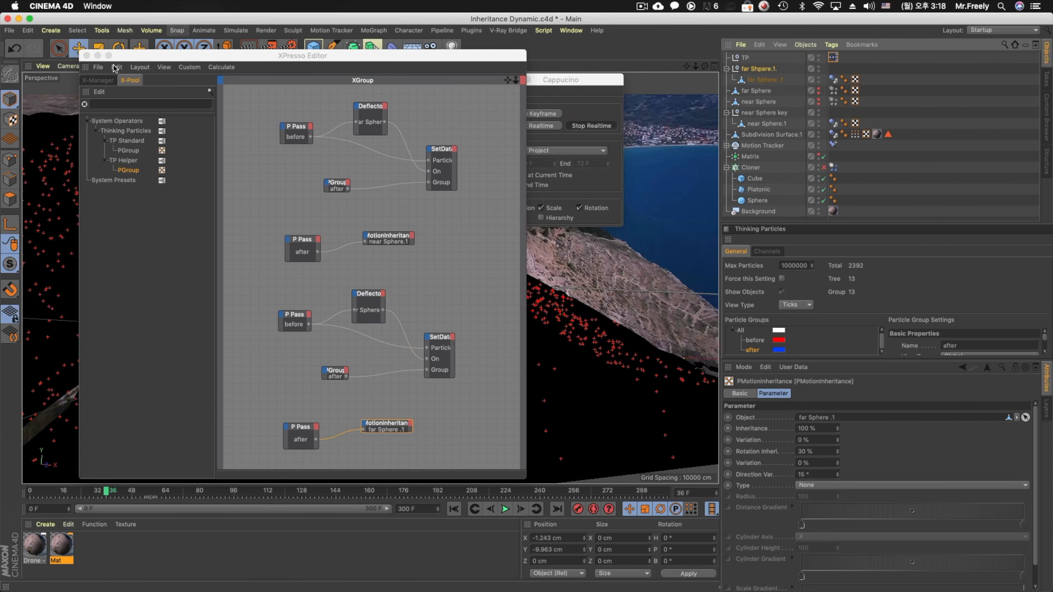
left_click(87, 55)
Play the simulation to review how the particles react to the spheres, and select the near Sphere key null
left_click(505, 509)
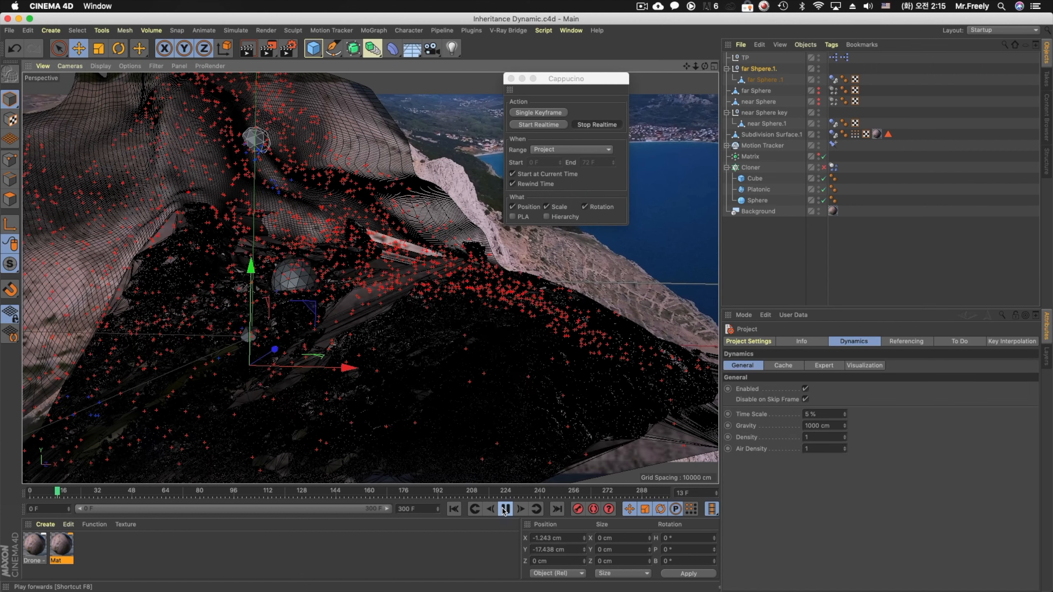
left_click(505, 509)
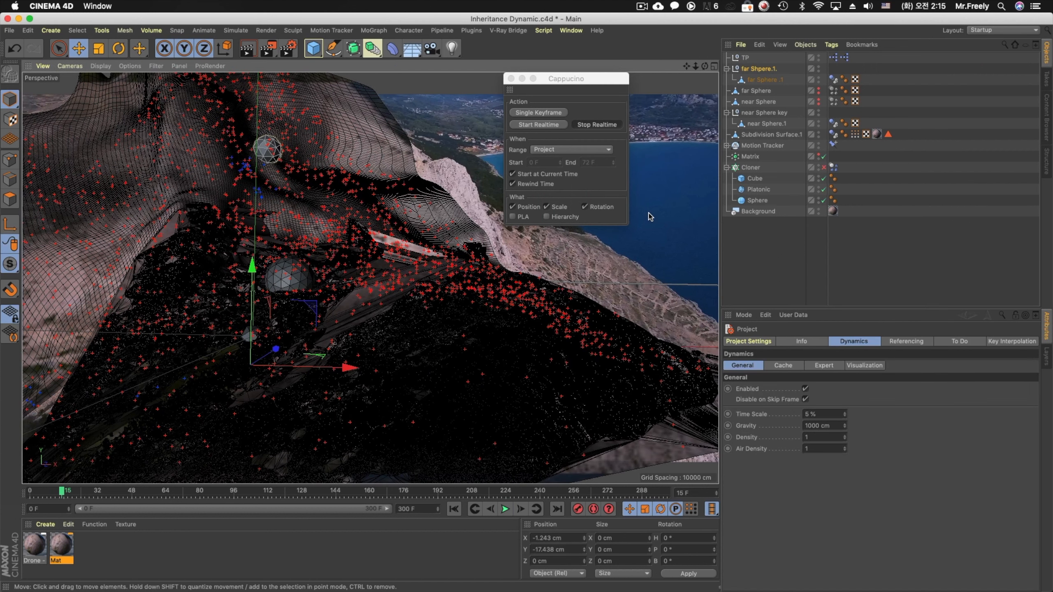
left_click(841, 233)
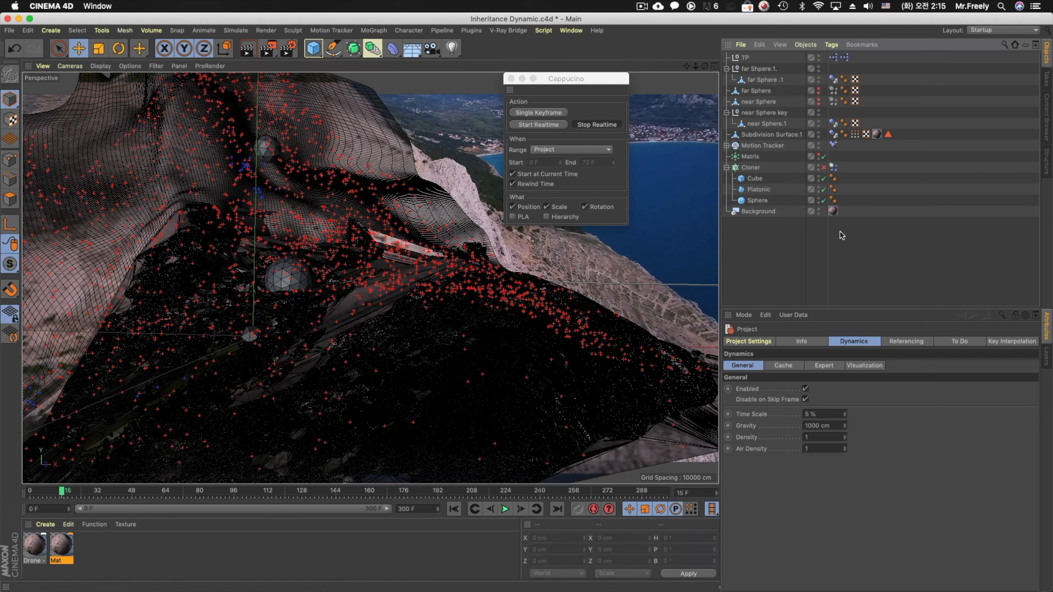
left_click(770, 113)
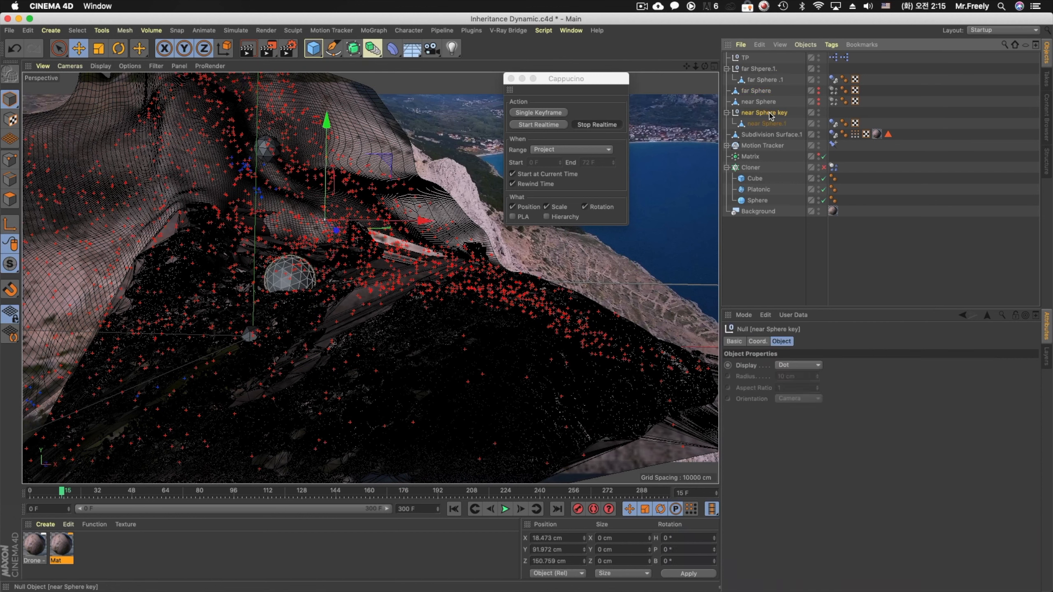
Inspect the near Sphere.1 PMotionInheritance node in TP's first XPresso graph while replaying the simulation from the start
double_click(835, 57)
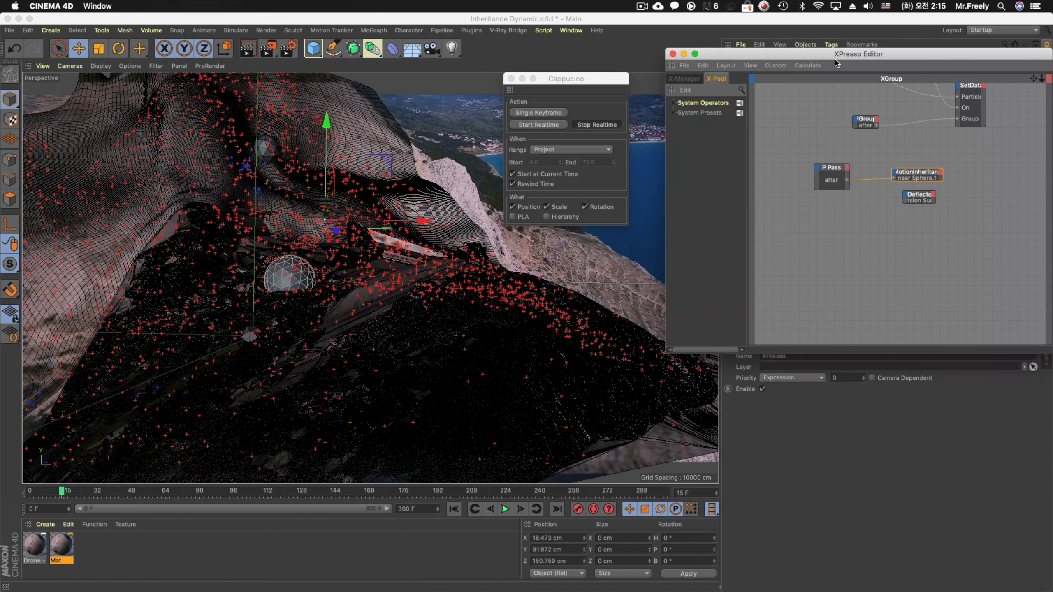
left_click(916, 175)
left_click_drag(912, 54, 902, 397)
left_click(476, 509)
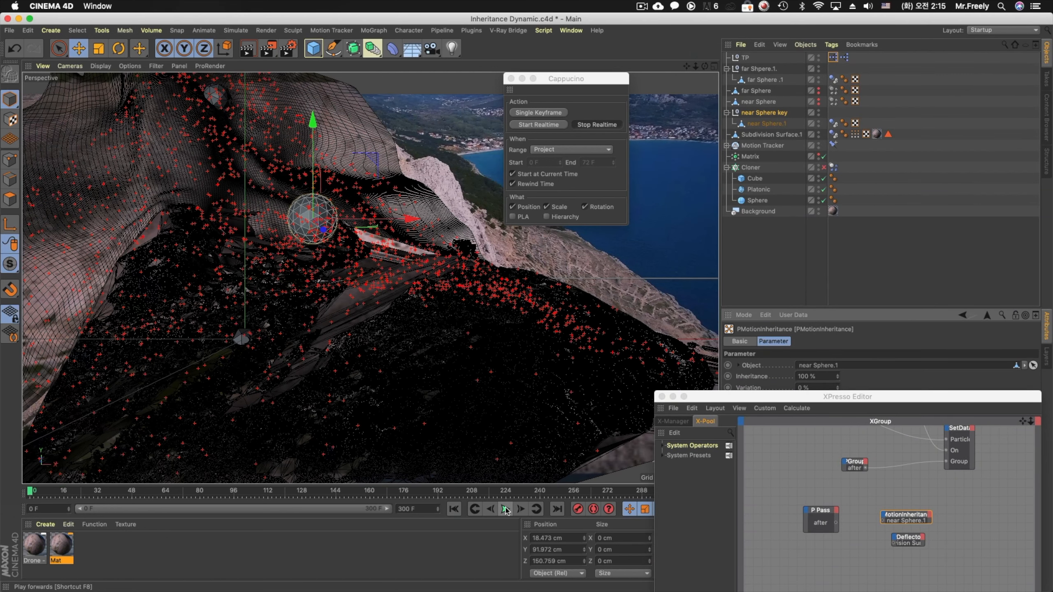
left_click(506, 510)
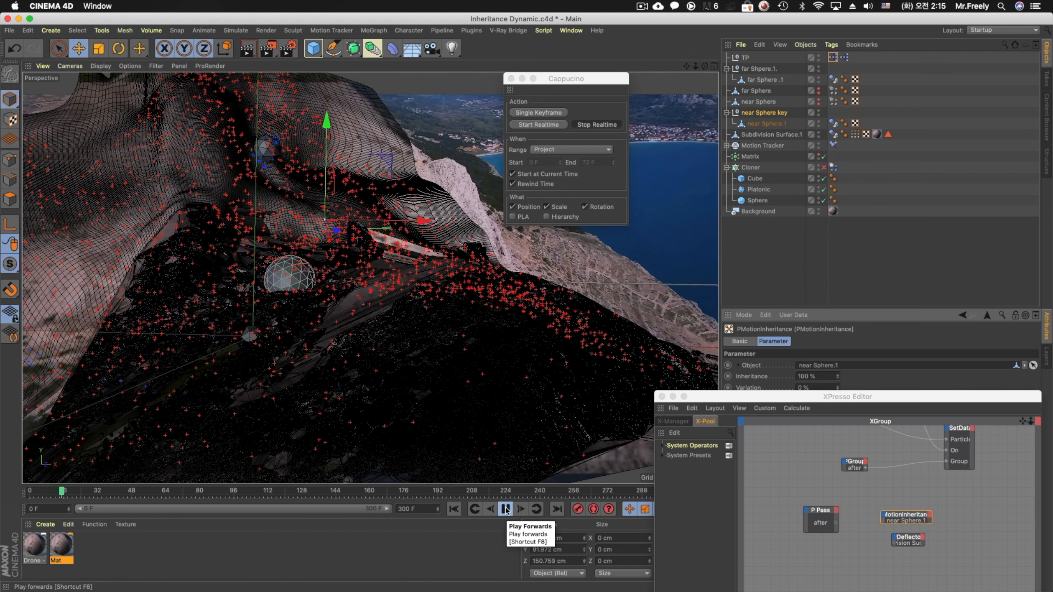
left_click(507, 511)
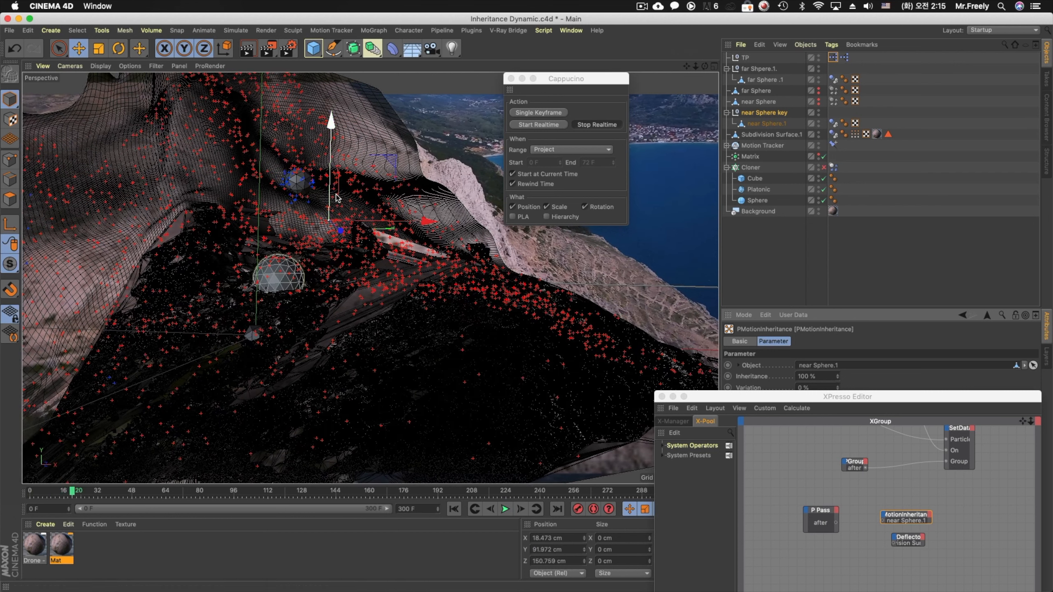
left_click(505, 508)
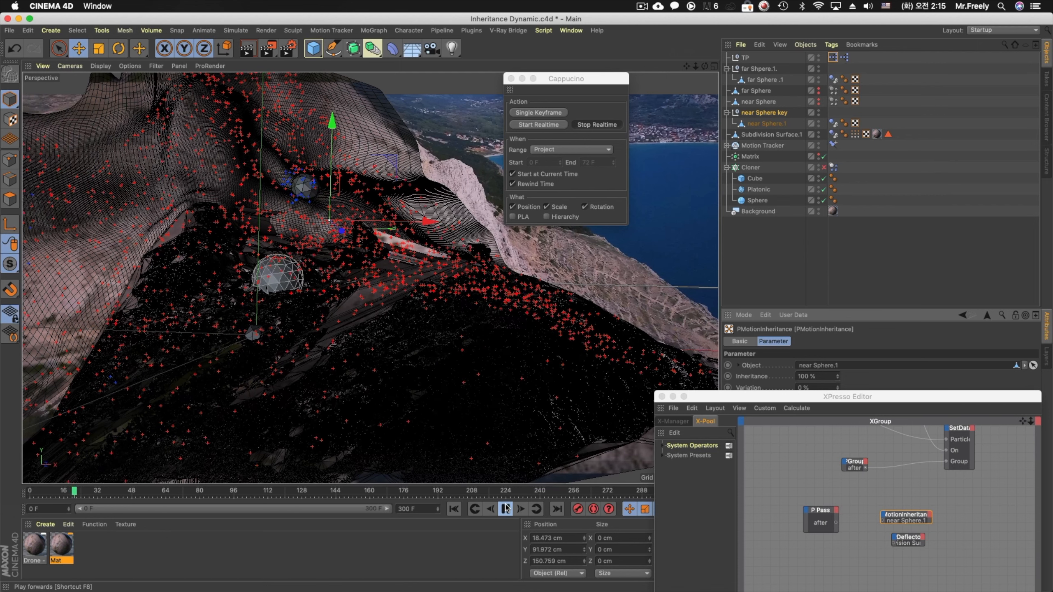
Enlarge the XPresso Editor and add two new particle groups under All in the Thinking Particles settings
left_click_drag(724, 396, 328, 152)
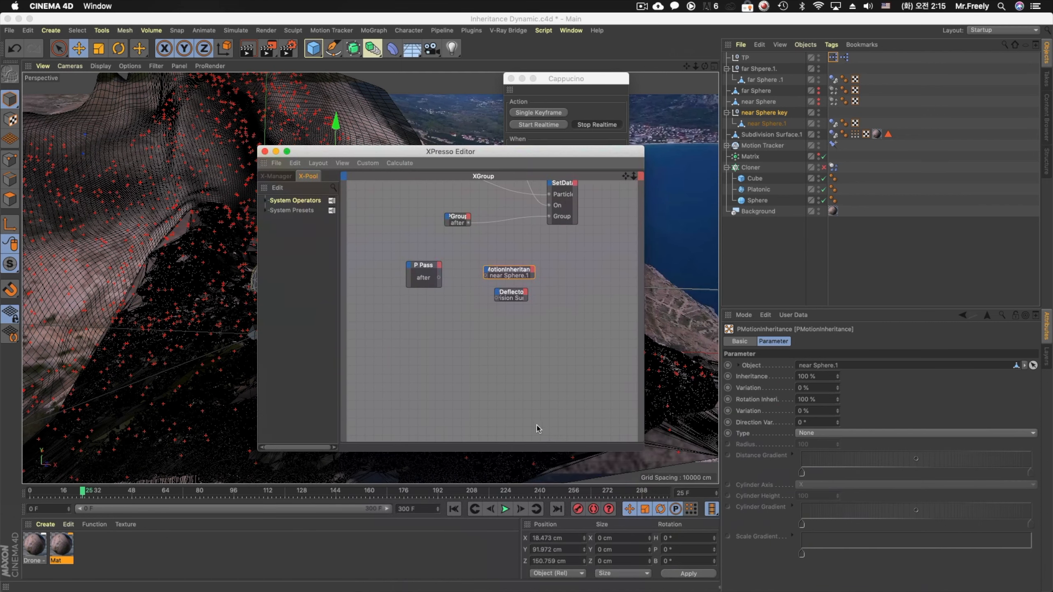
left_click_drag(651, 462, 732, 580)
left_click_drag(540, 341, 500, 346)
left_click(368, 163)
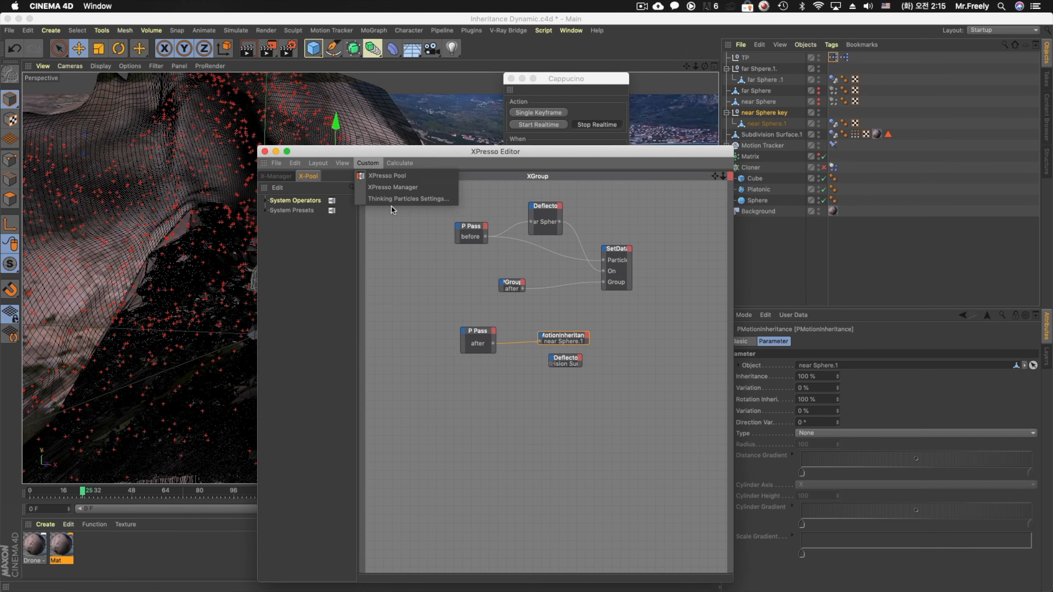
left_click(400, 199)
right_click(421, 298)
left_click(432, 307)
right_click(420, 298)
left_click(434, 306)
Rename the two new particle groups before far and after far
double_click(436, 328)
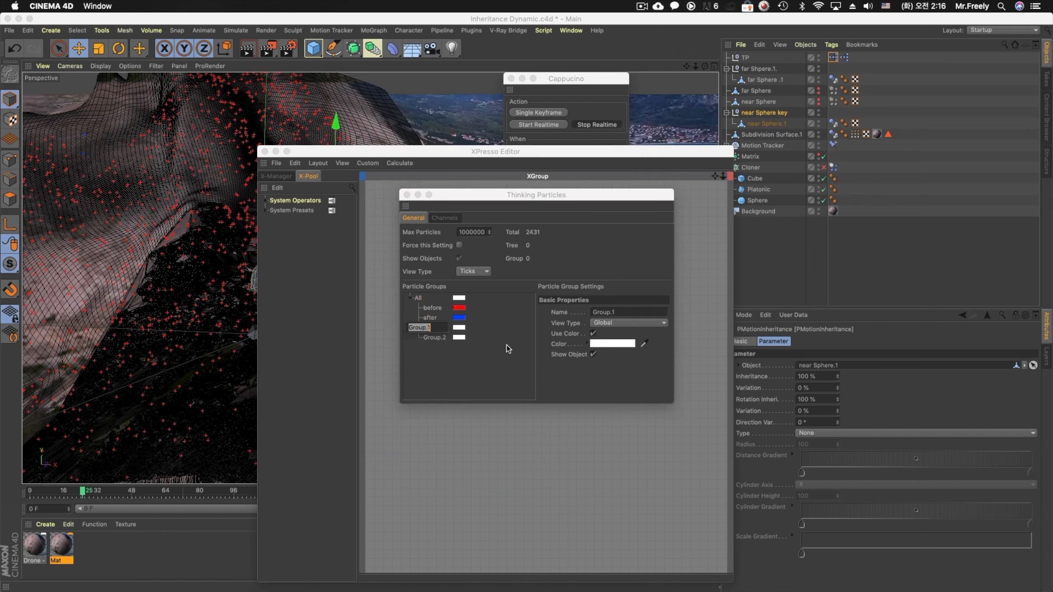
type("be")
key("BackSpace")
key("BackSpace")
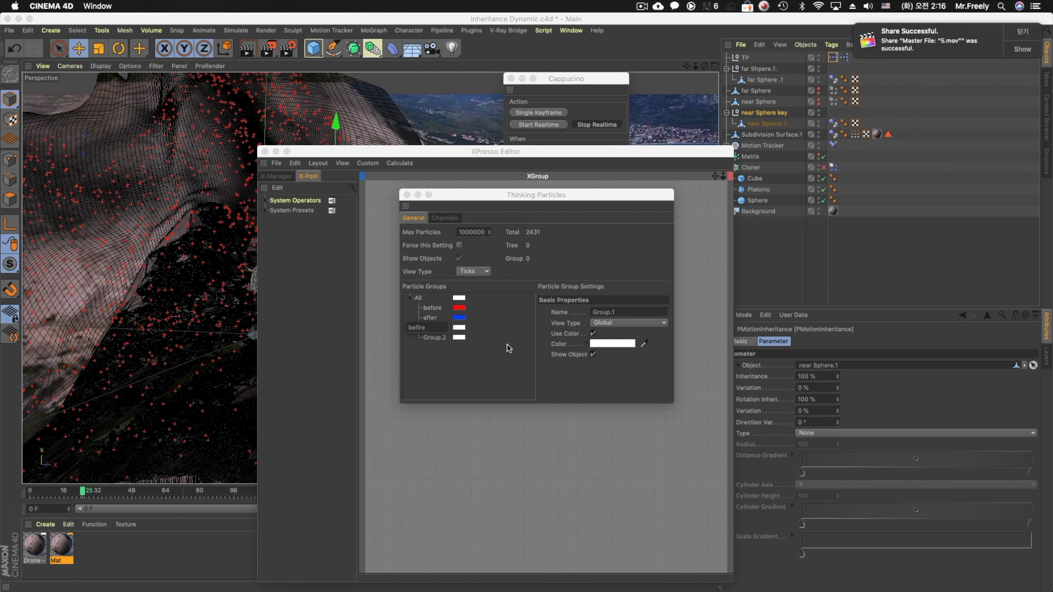
left_click_drag(427, 329, 394, 332)
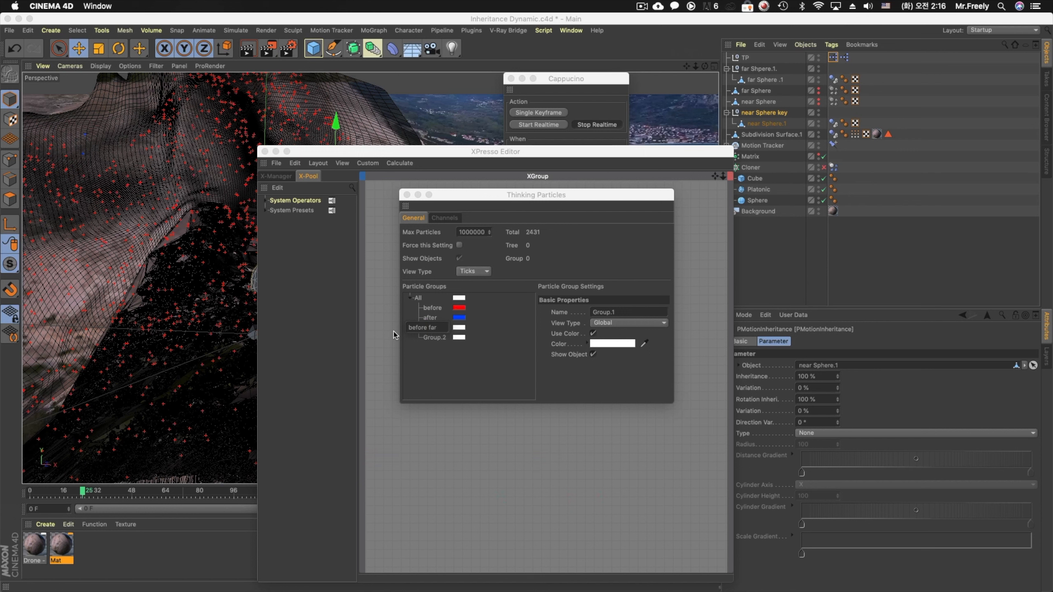
key("Return")
double_click(431, 338)
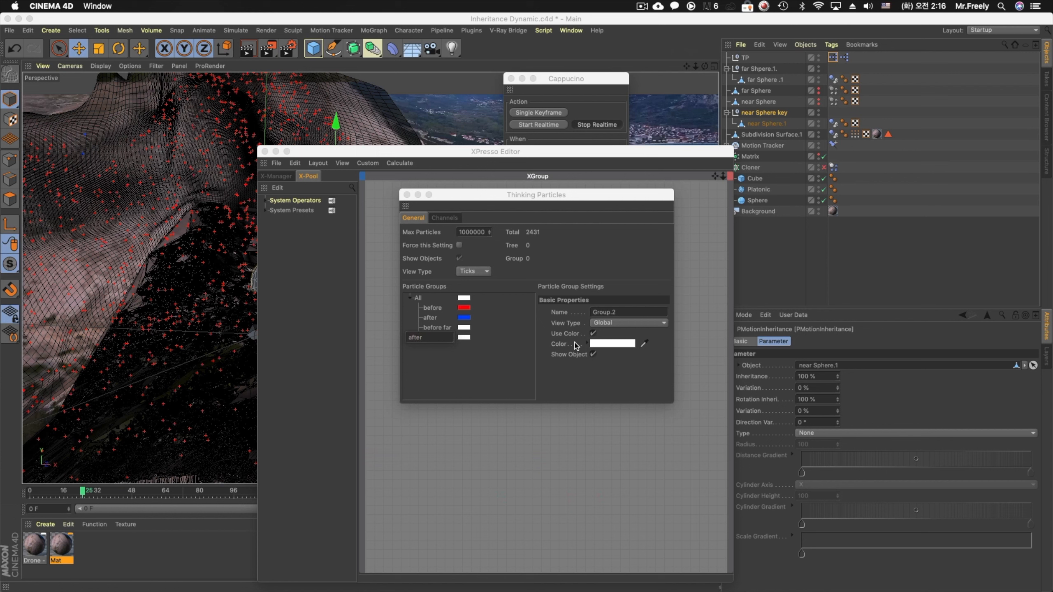
type("after far")
key("Return")
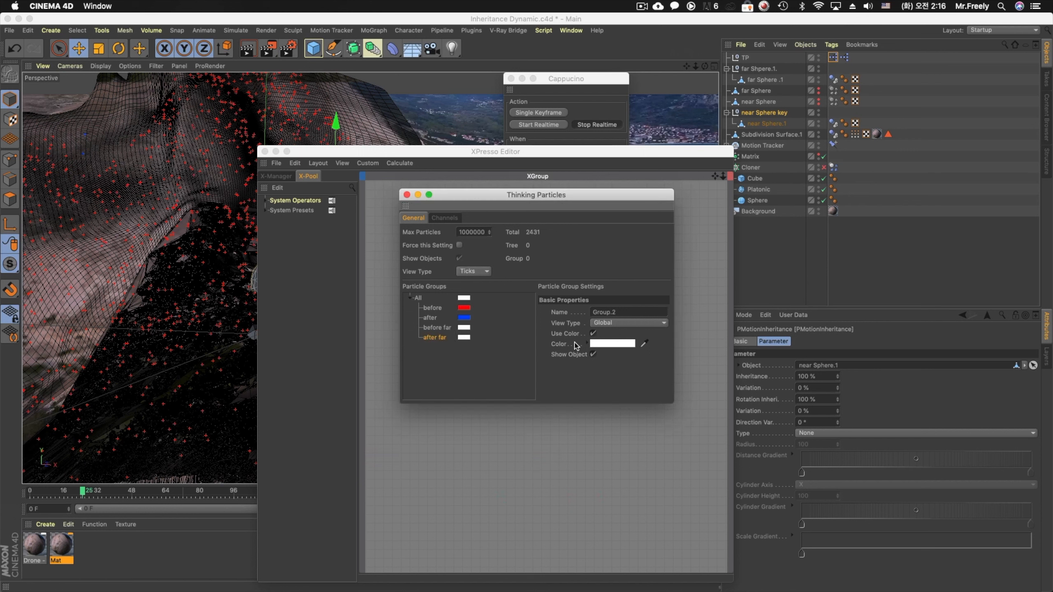
Rename the original particle groups before and after to before near and after near
double_click(432, 309)
type("near")
key("Return")
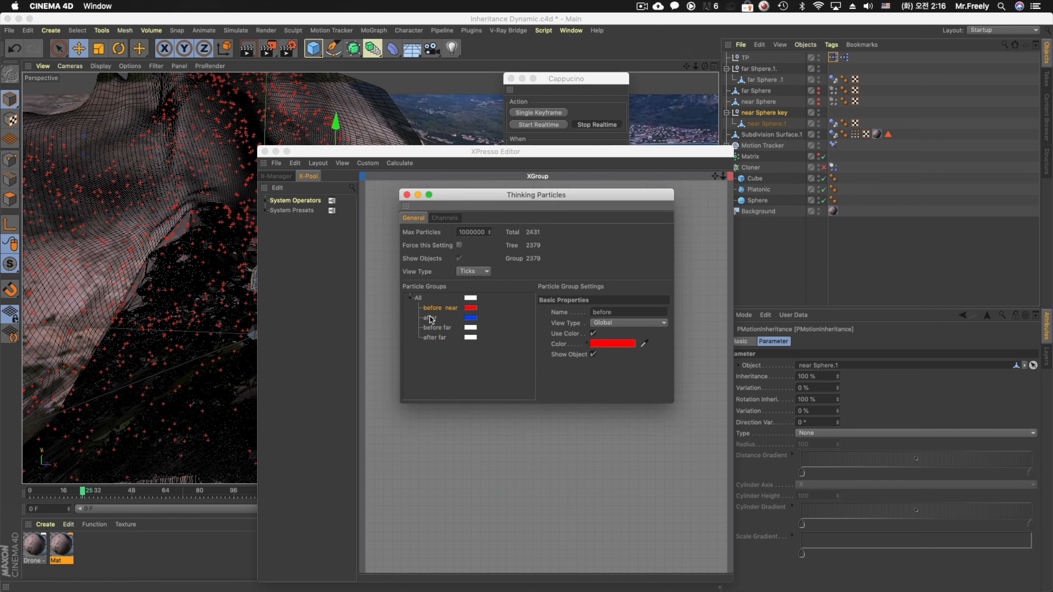
double_click(431, 318)
type("near")
key("Return")
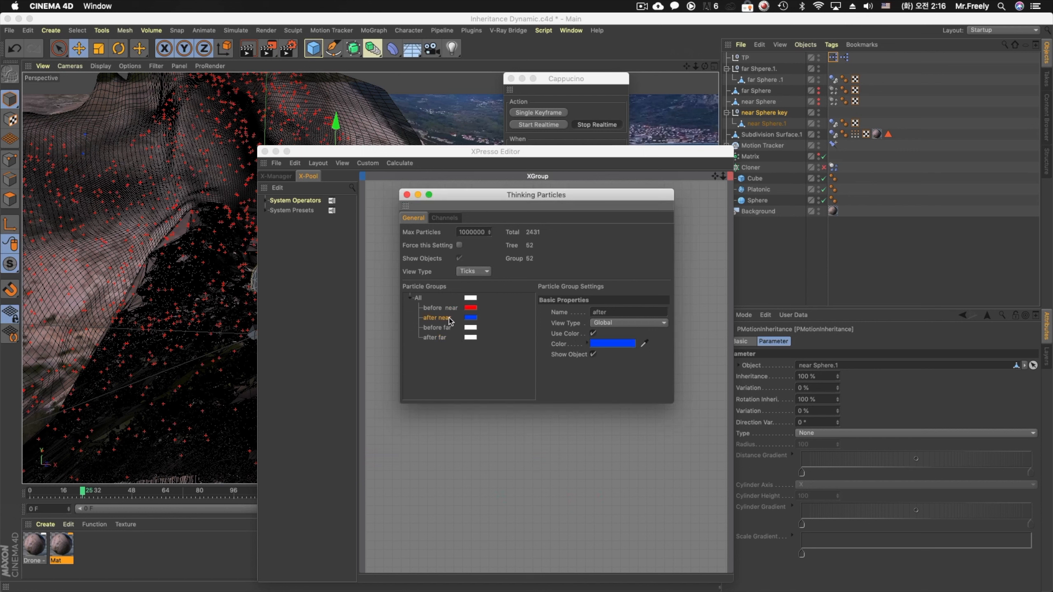
Set the before far group's colour to a fully saturated yellow with a hue of 60°
left_click(473, 328)
left_click_drag(468, 325, 448, 331)
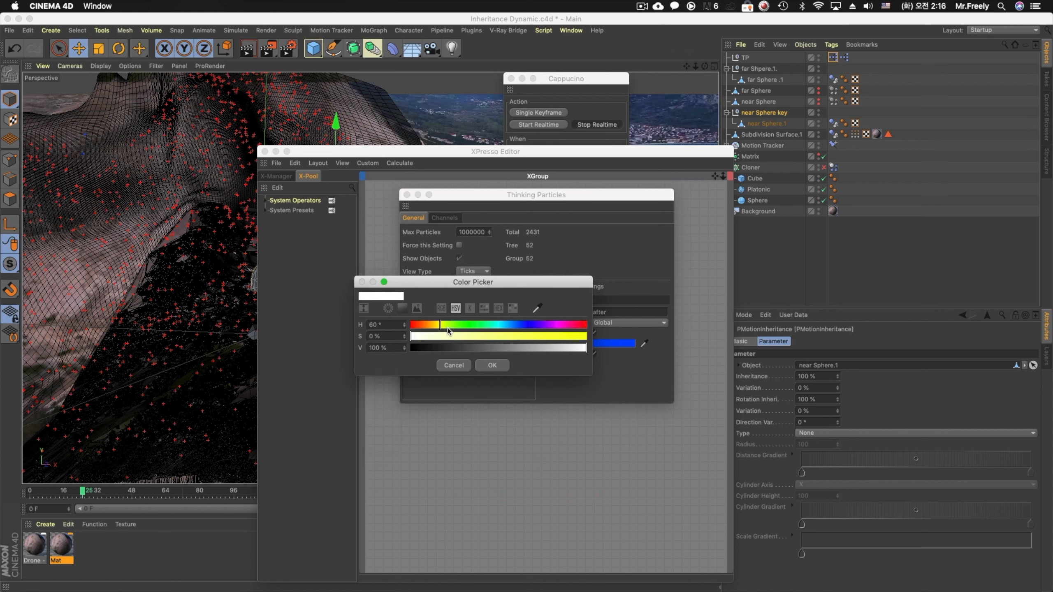
left_click(553, 338)
left_click(492, 365)
Set the after far group's colour to a fully saturated light blue
left_click(470, 343)
left_click(480, 340)
left_click_drag(501, 351, 608, 353)
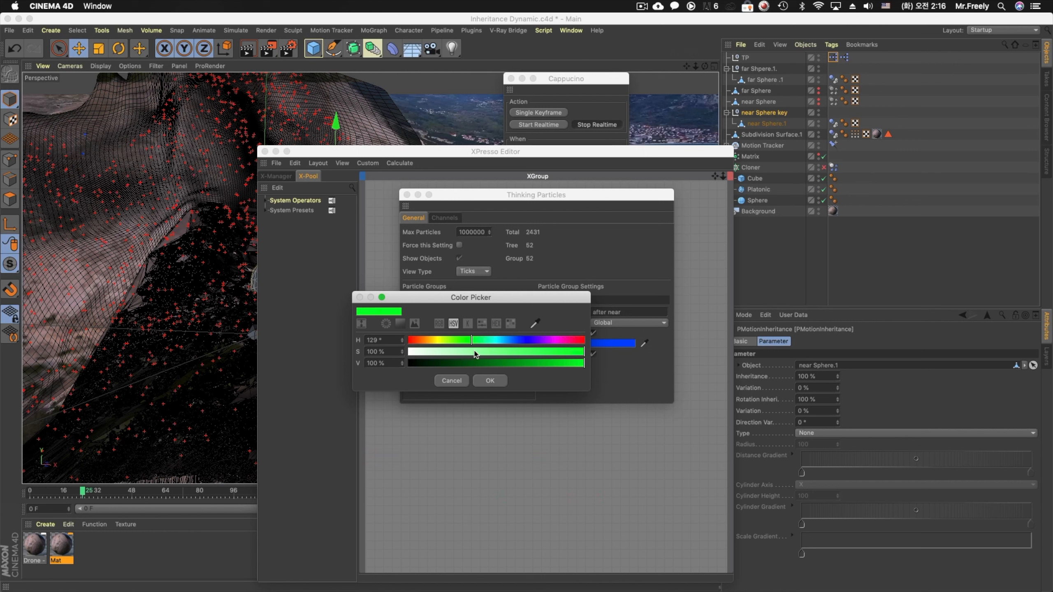
left_click(490, 381)
left_click(470, 338)
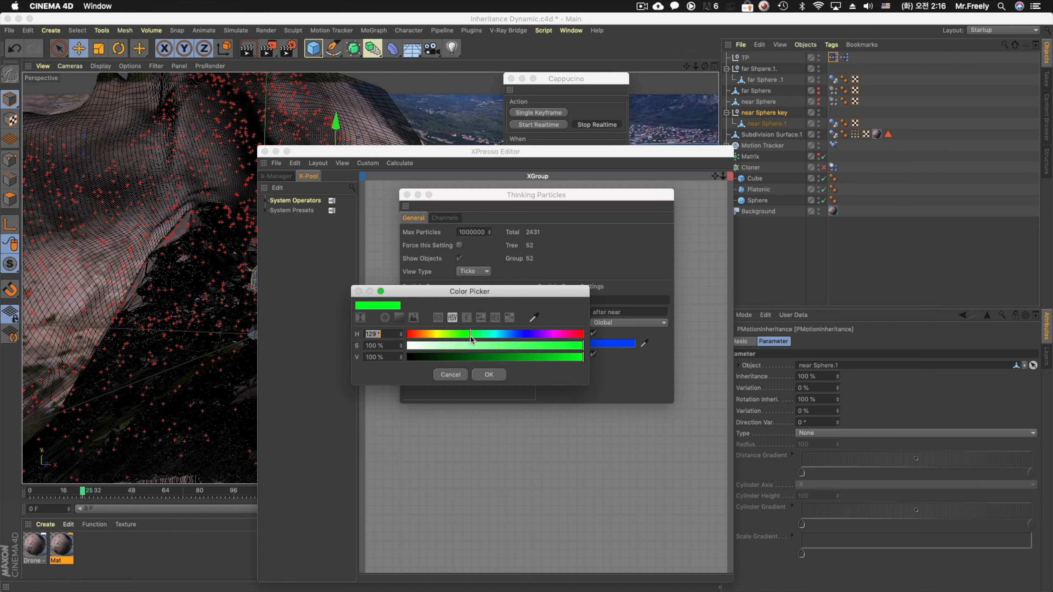
left_click_drag(479, 337, 503, 337)
left_click(488, 375)
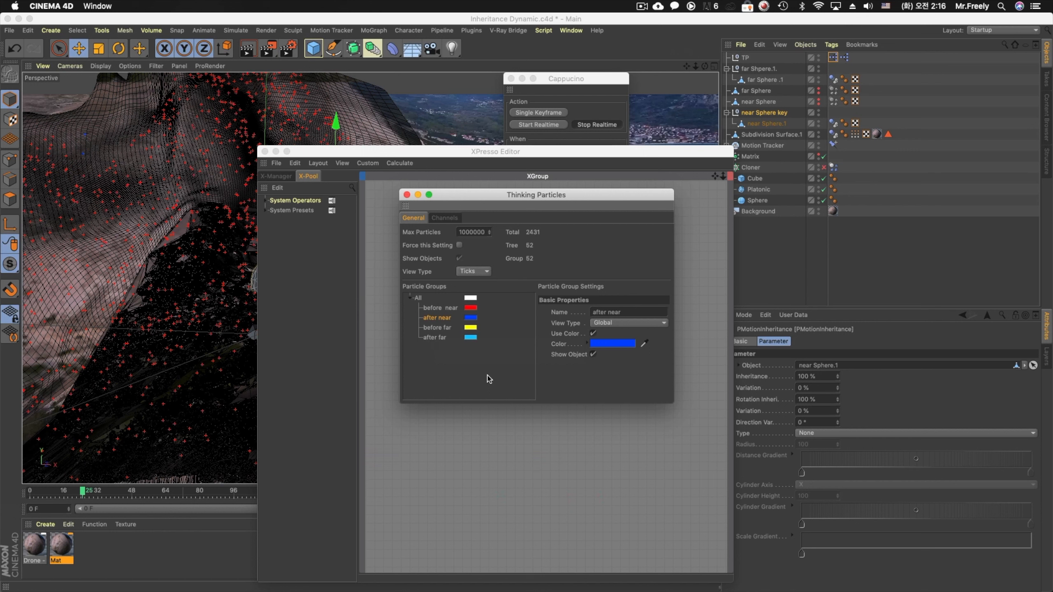
Shift the before far group's colour to orange-yellow with a hue of 48°
left_click(474, 327)
left_click_drag(441, 326, 434, 328)
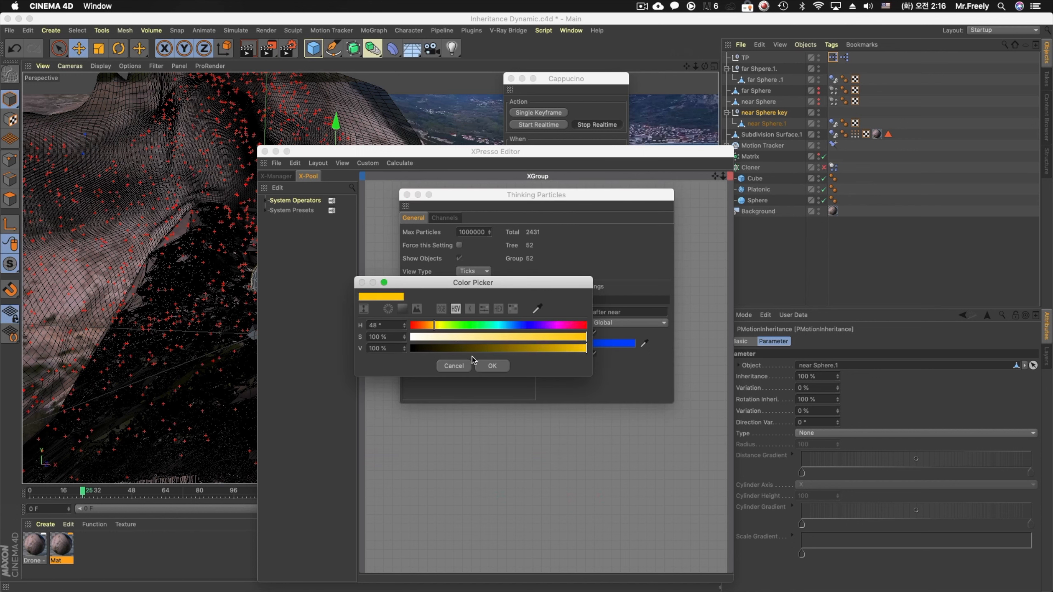
left_click(492, 365)
In TP's second XPresso graph, assign the after far group to the P Pass node feeding the far Sphere .1 PMotionInheritance
left_click_drag(445, 201, 167, 364)
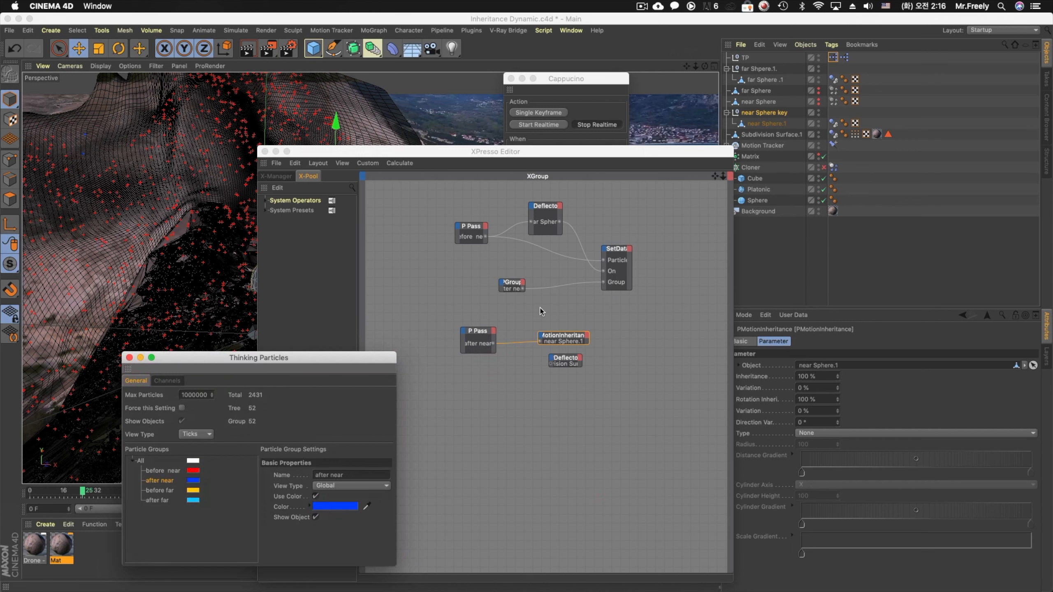
left_click(568, 339)
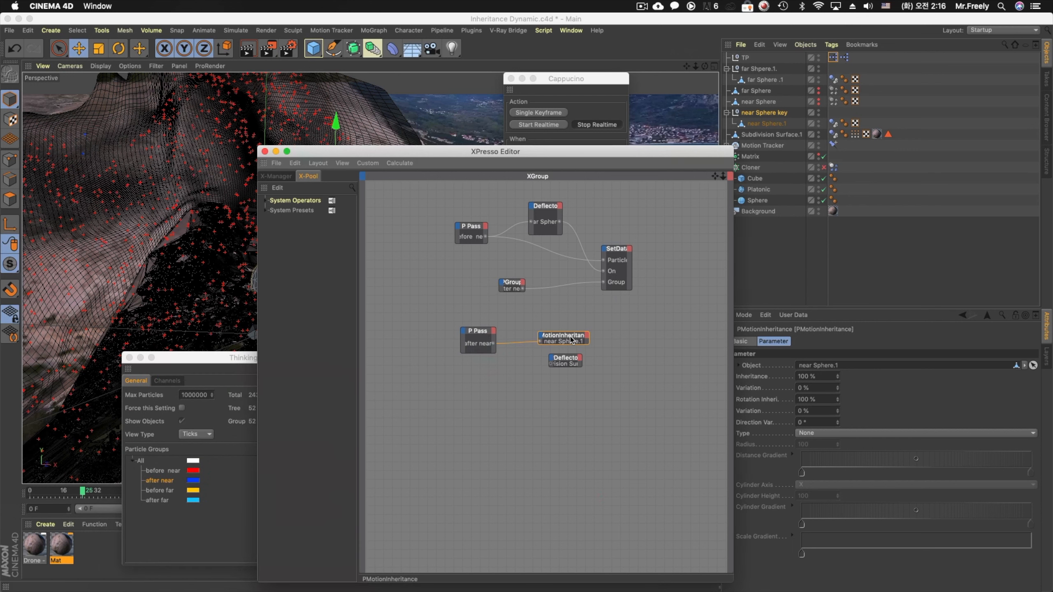
double_click(844, 58)
left_click(570, 340)
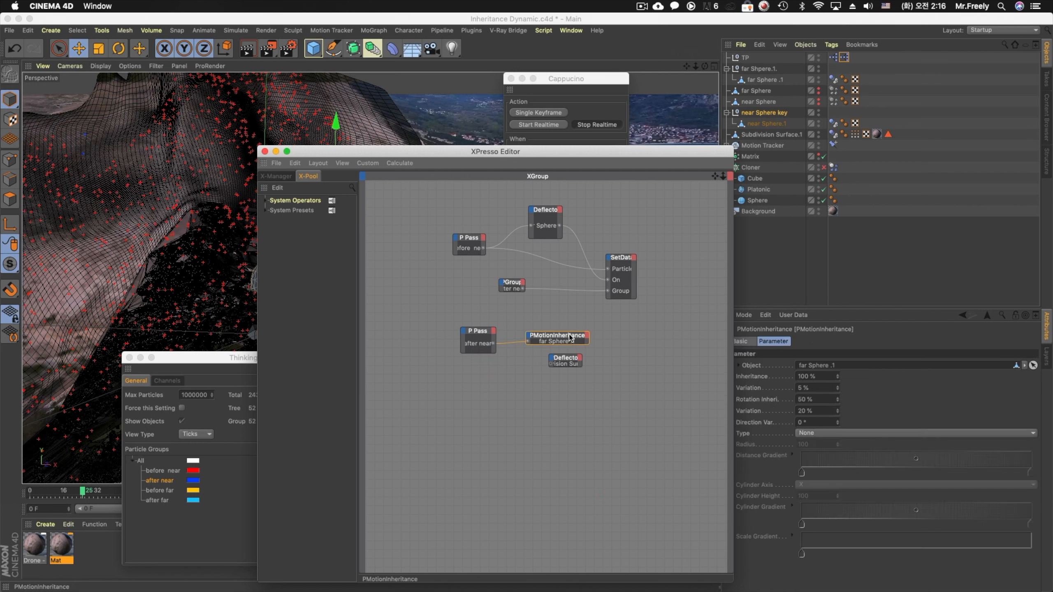
left_click(477, 336)
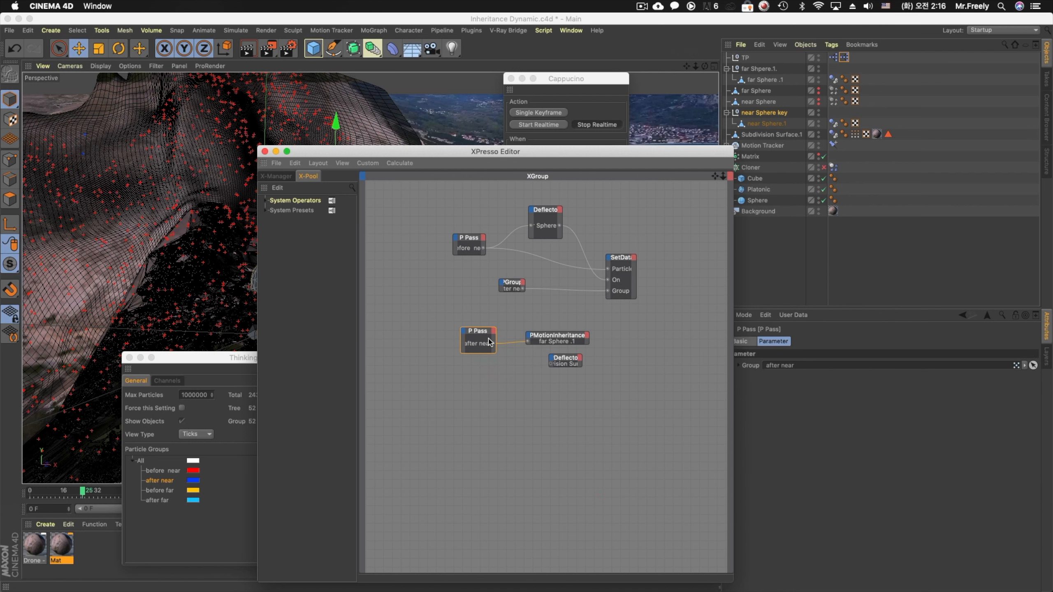
left_click(162, 502)
left_click_drag(477, 343, 477, 343)
Assign the after far group to the PGroup node and before far to the P Pass node feeding the PDeflector
left_click(511, 285)
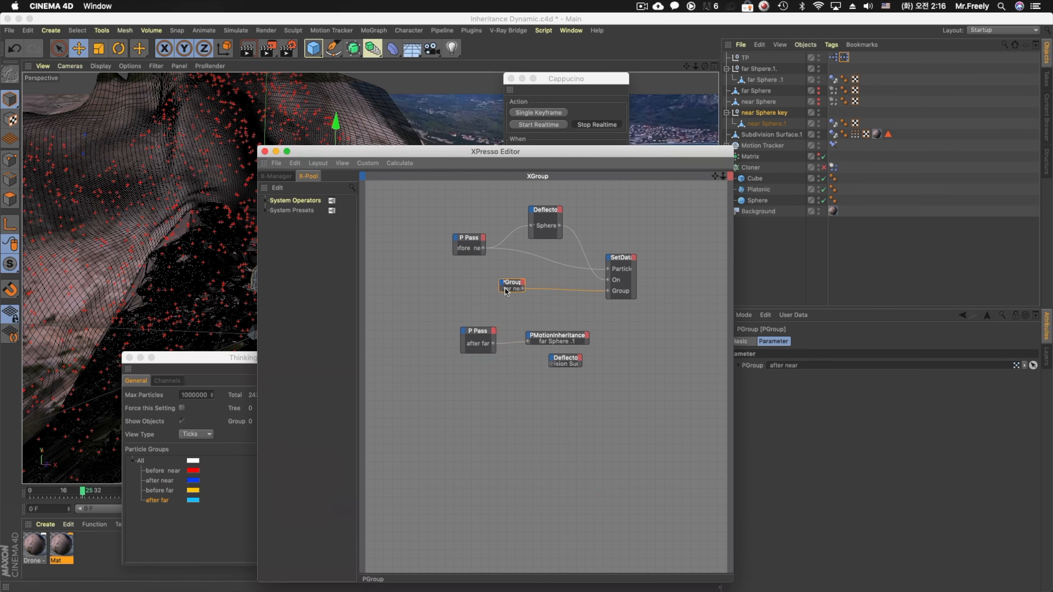
left_click(166, 501)
left_click_drag(516, 286, 516, 286)
left_click(472, 247)
left_click_drag(159, 491, 471, 248)
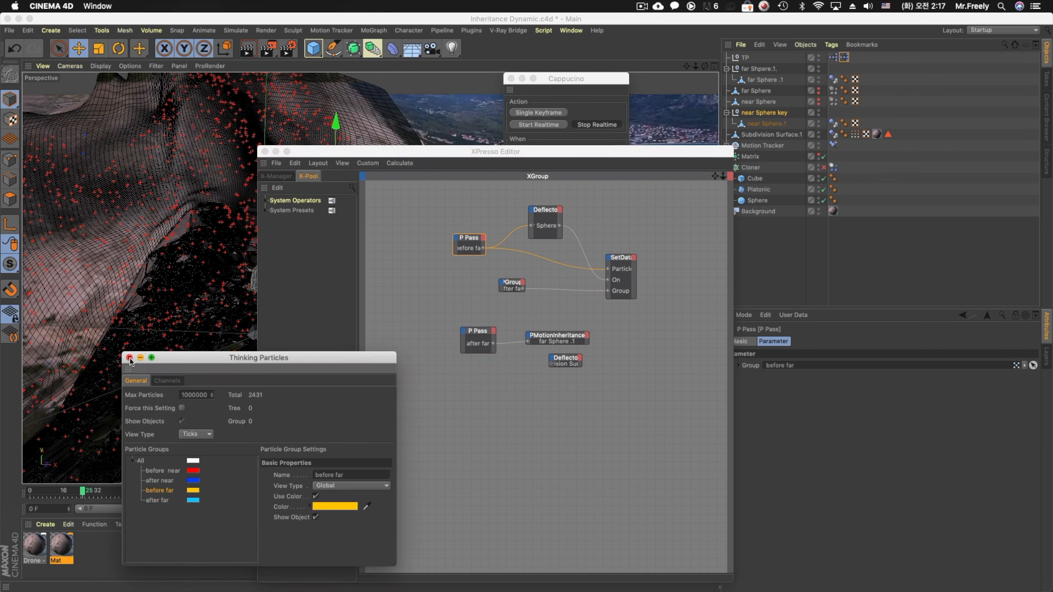
Dock the Thinking Particles settings beneath the node graph in the XPresso Editor
left_click_drag(128, 368, 469, 575)
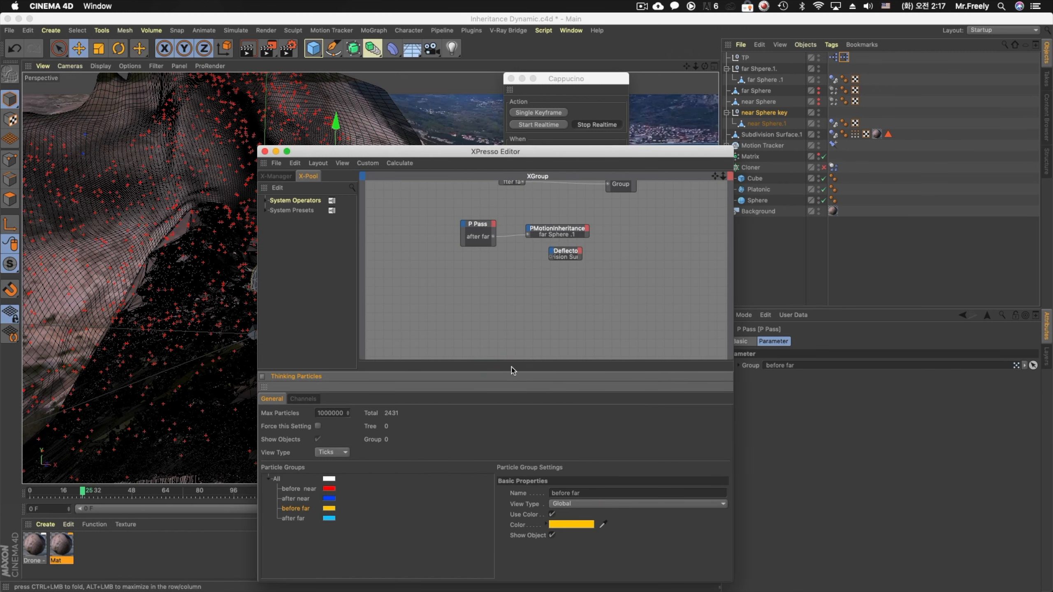
Move the XPresso Editor out of the way and duplicate the Matrix and Cloner objects below Background
left_click_drag(510, 371, 510, 447)
scroll(547, 273, "down", 3)
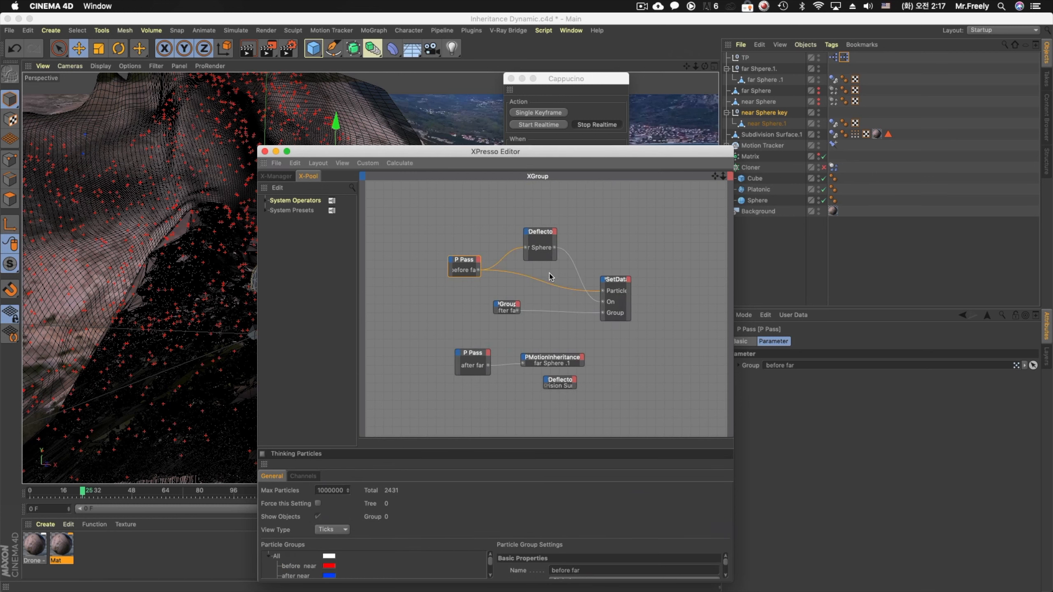
left_click_drag(422, 155, 388, 449)
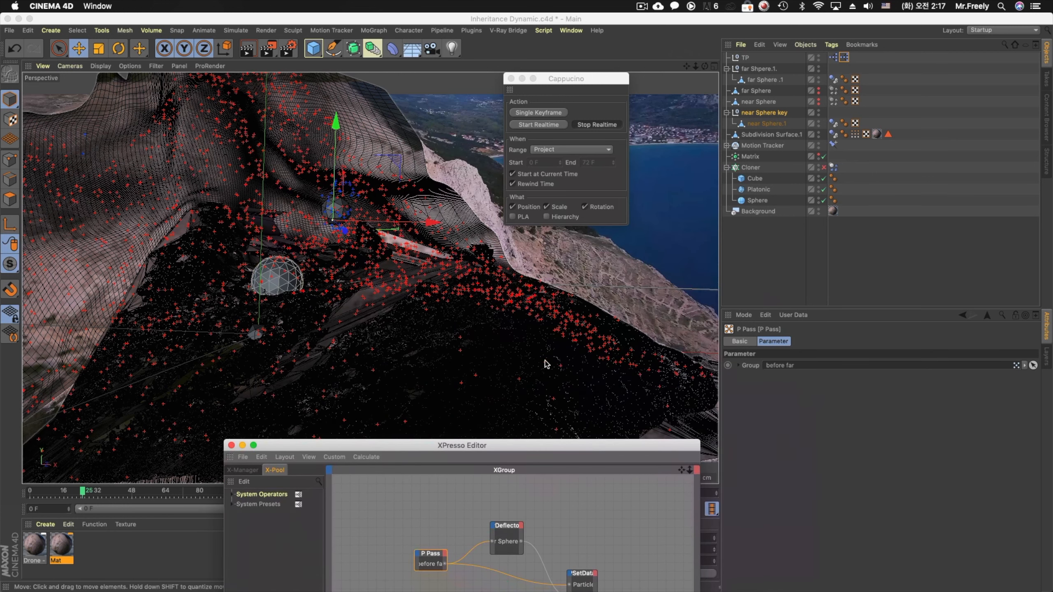
left_click(750, 166)
left_click(751, 157, "shift")
left_click(727, 167)
left_click_drag(750, 167, 752, 221, "ctrl")
left_click(752, 225)
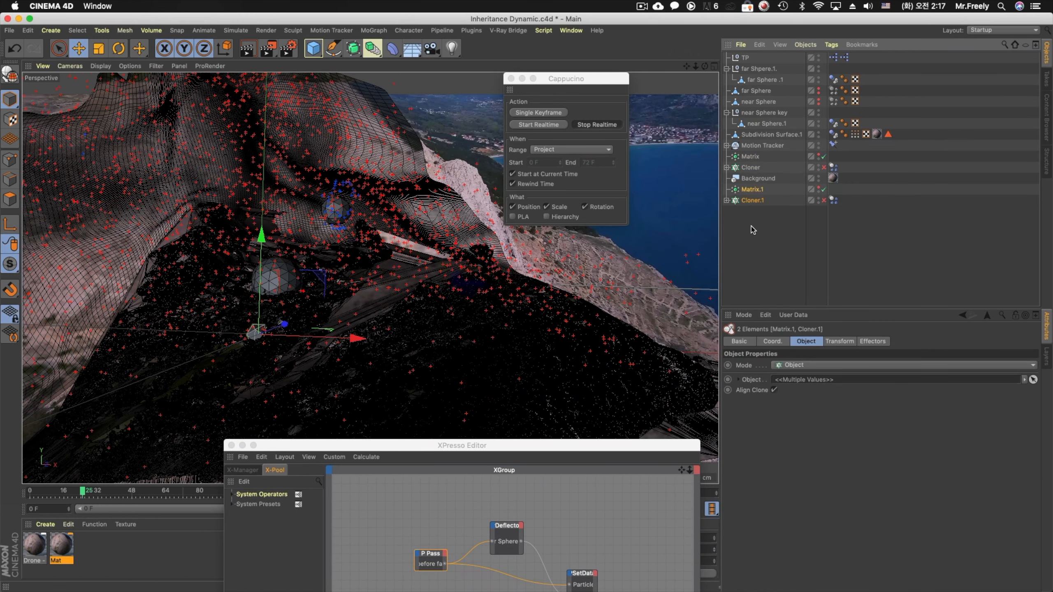
Rename the duplicated Matrix and Cloner objects as Matrix far and Cloner far
left_click(758, 190)
double_click(777, 190)
type("far")
key("Return")
double_click(756, 201)
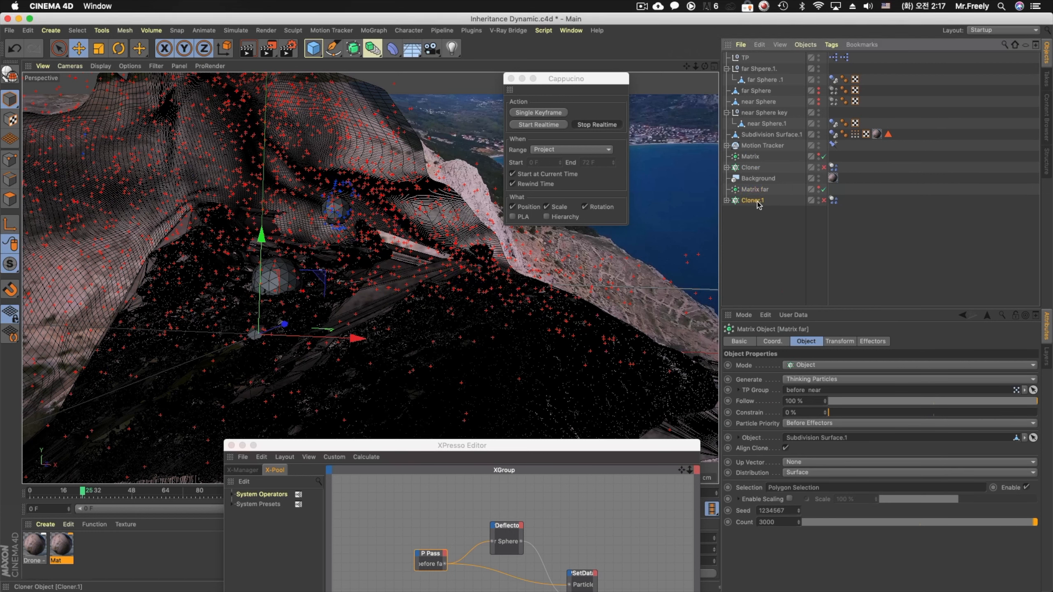
left_click(779, 201)
key("BackSpace")
type("far")
key("Return")
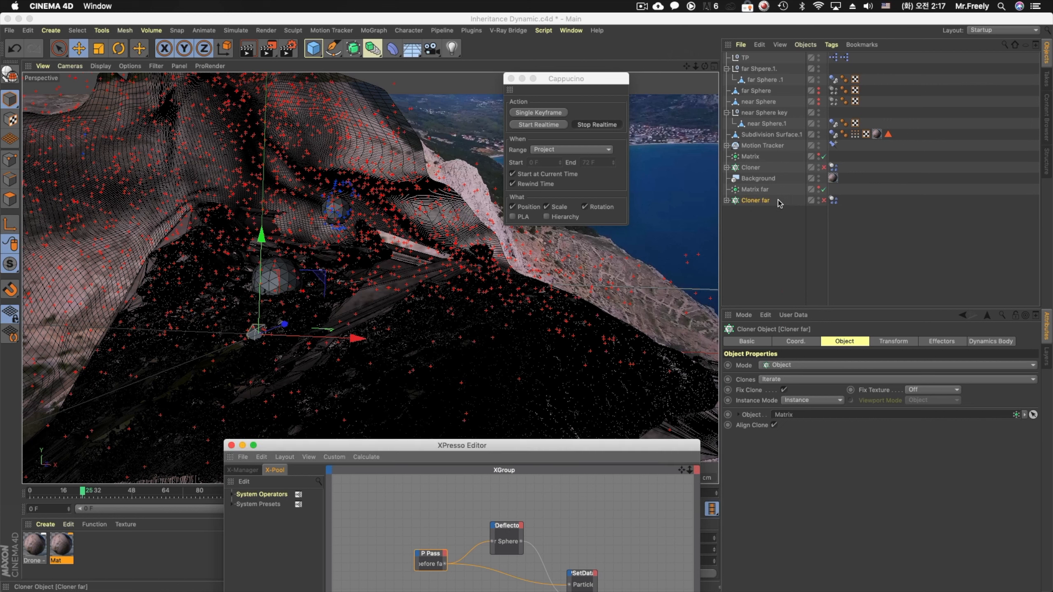
Rename the original Cloner and Matrix objects as Cloner near and Matrix near
double_click(754, 168)
left_click(771, 168)
type("n")
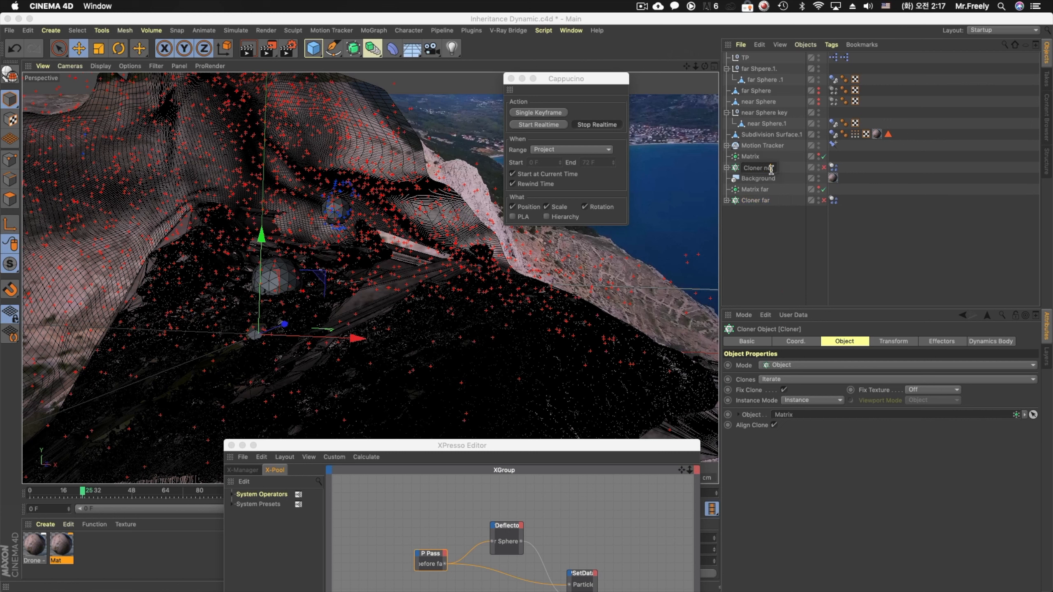
type("ear")
key("Return")
double_click(753, 156)
left_click(768, 157)
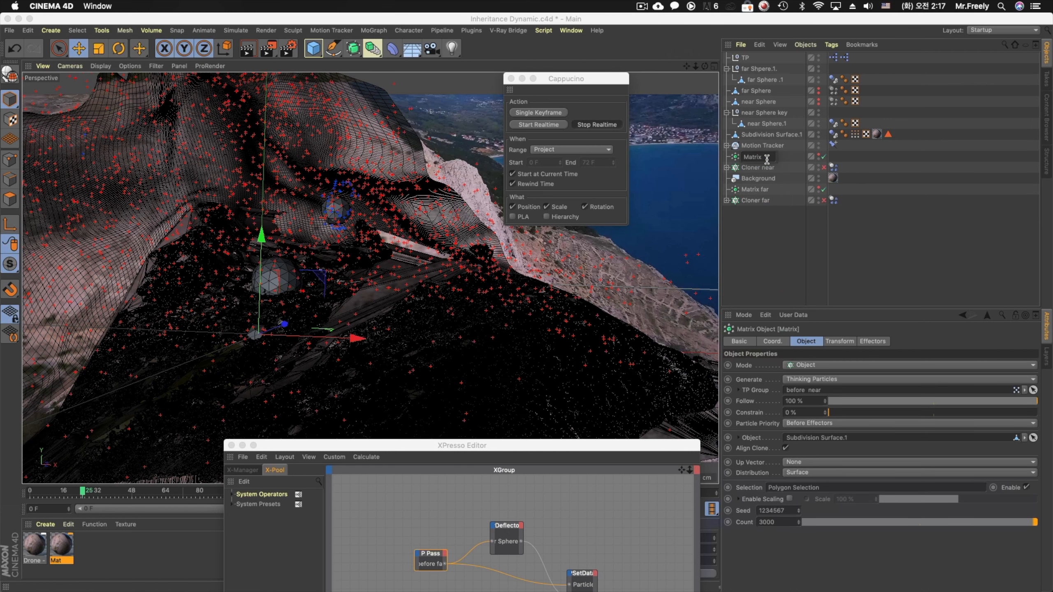
type("near")
key("Return")
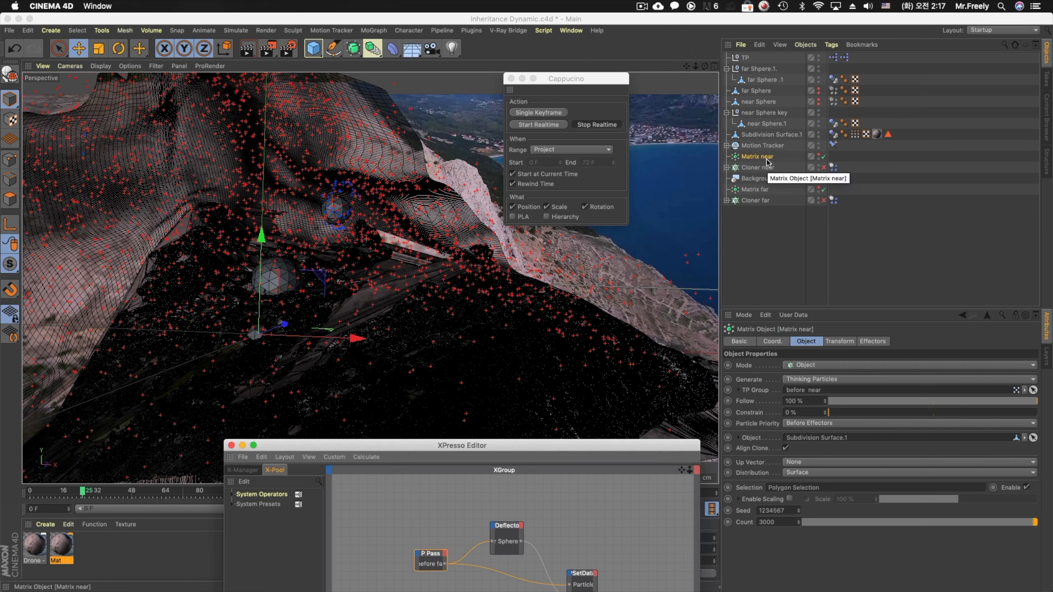
Set the Count of both Matrix near and Matrix far to 1600
left_click(794, 199)
left_click(757, 156)
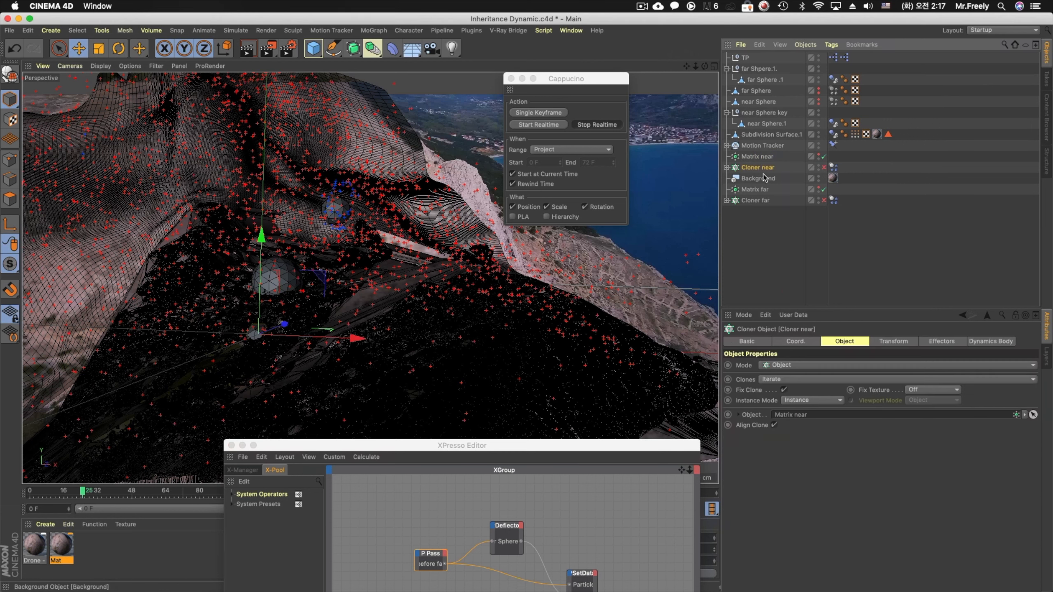
left_click(765, 190, "shift")
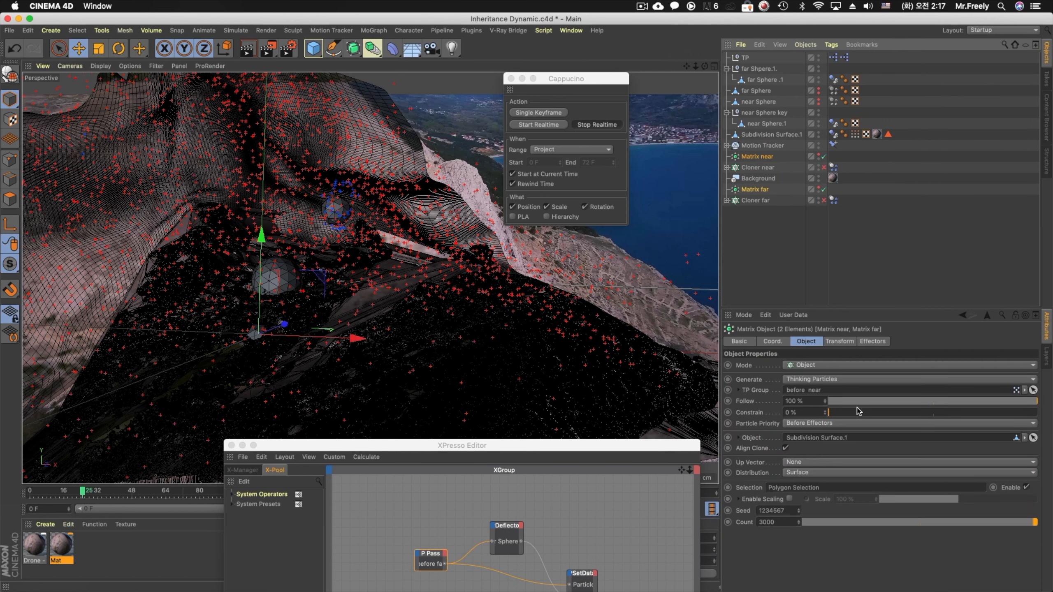
left_click(773, 523)
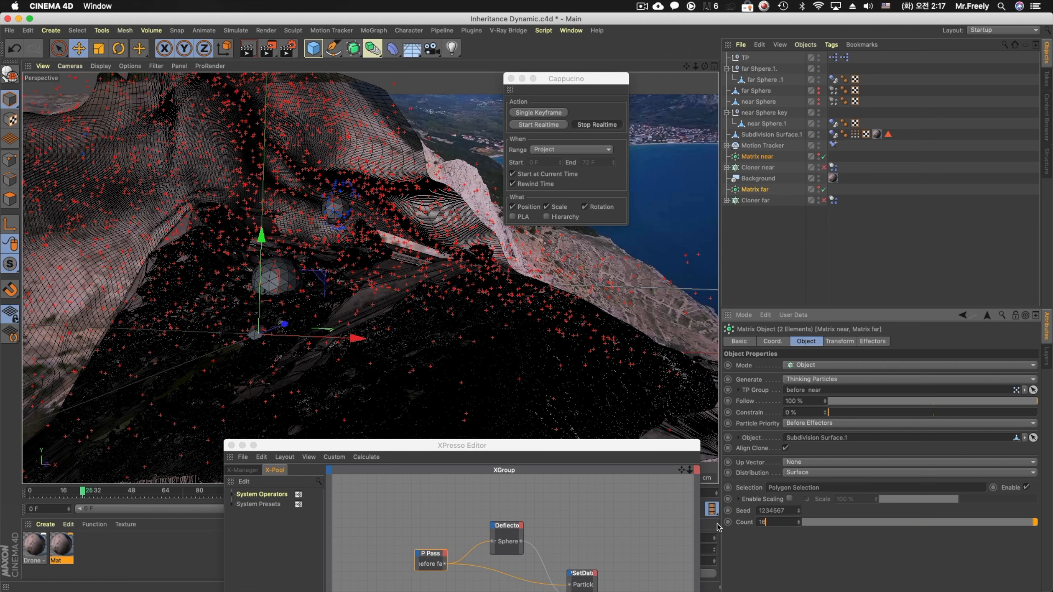
left_click(853, 210)
Assign the before far particle group as Matrix far's TP Group, close the XPresso Editor and play the animation
left_click(771, 191)
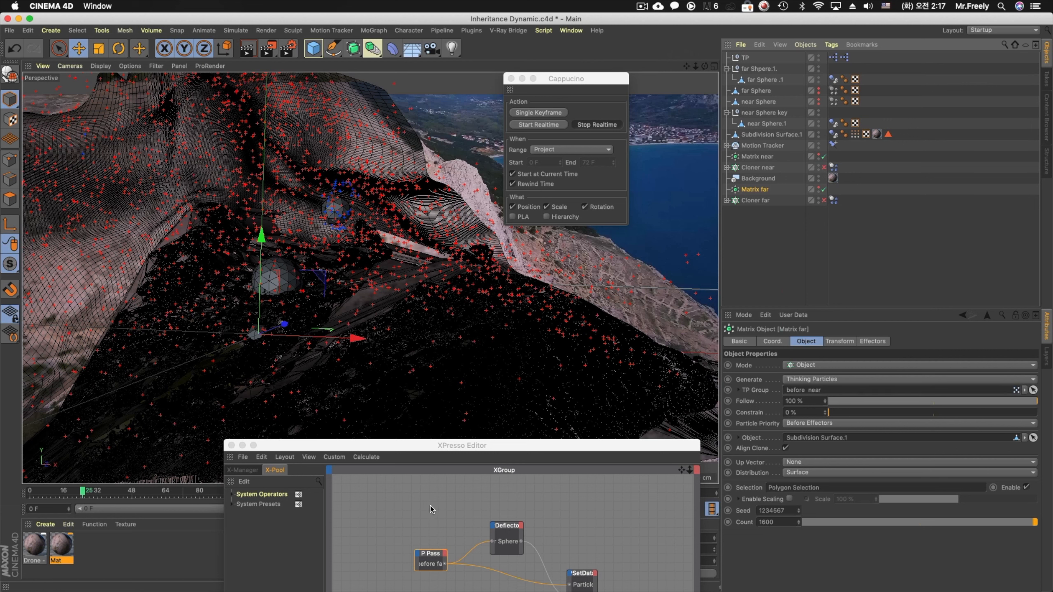
left_click_drag(371, 446, 335, 160)
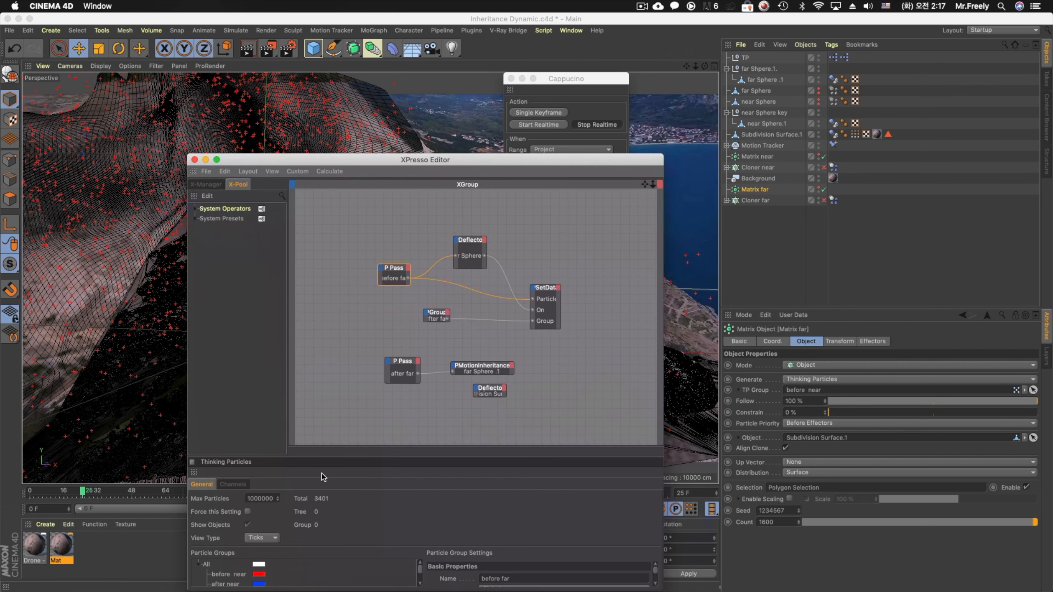
left_click_drag(362, 162, 352, 69)
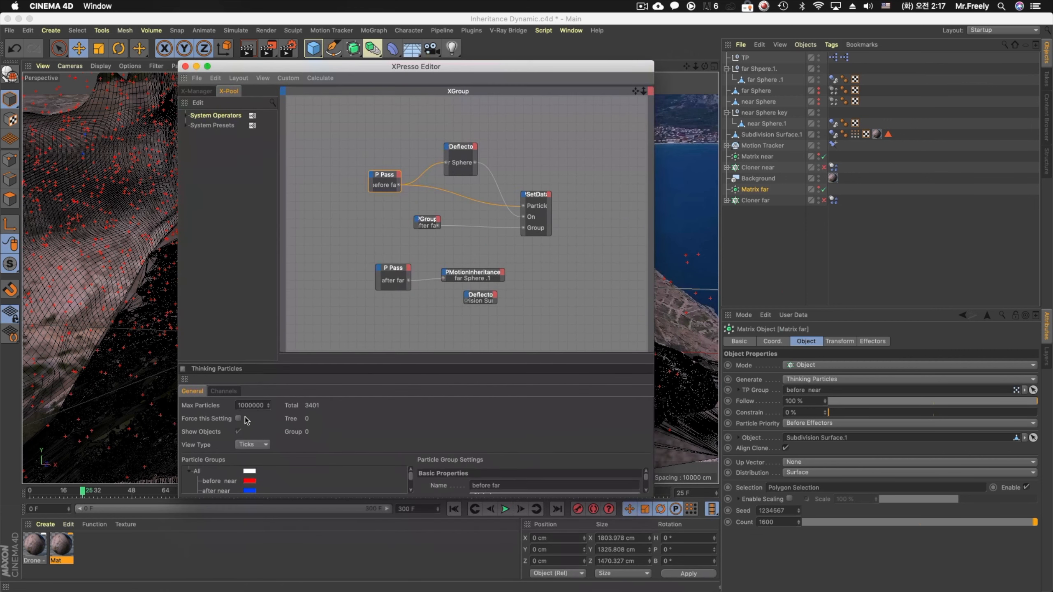
scroll(246, 486, "down", 1)
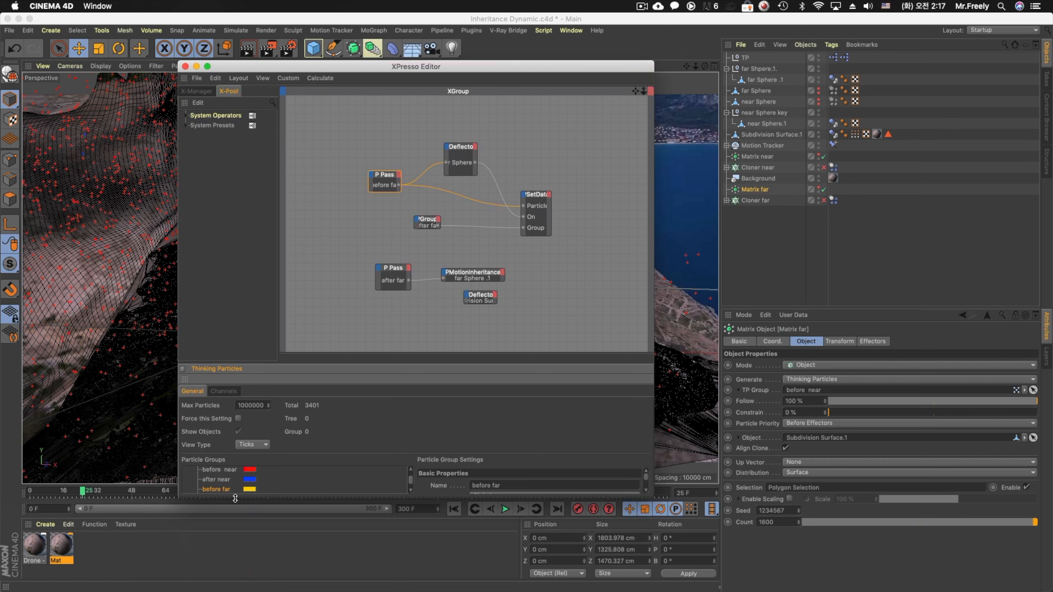
left_click_drag(235, 498, 813, 391)
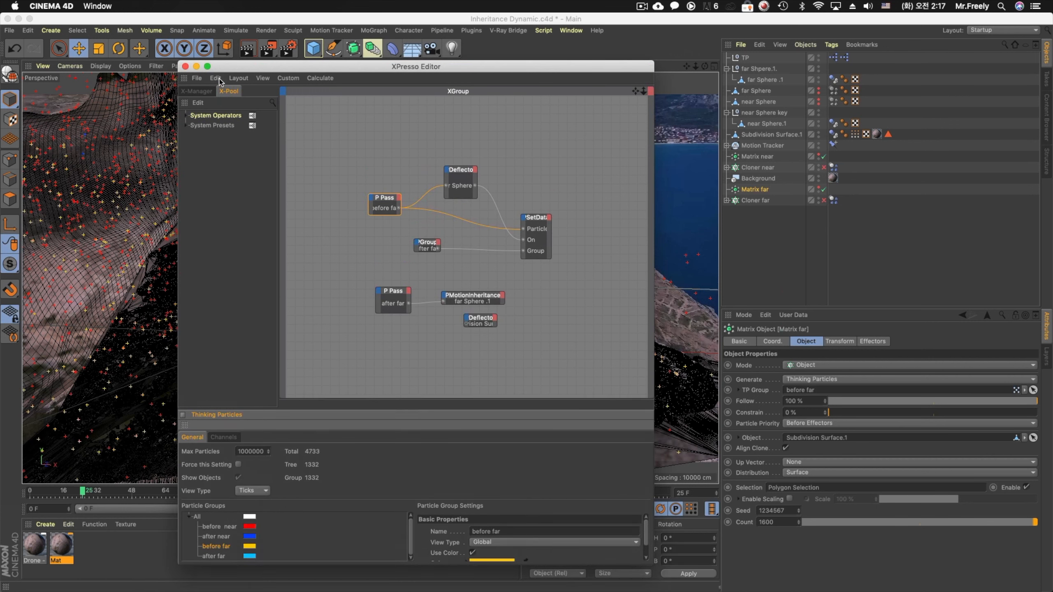
left_click(186, 66)
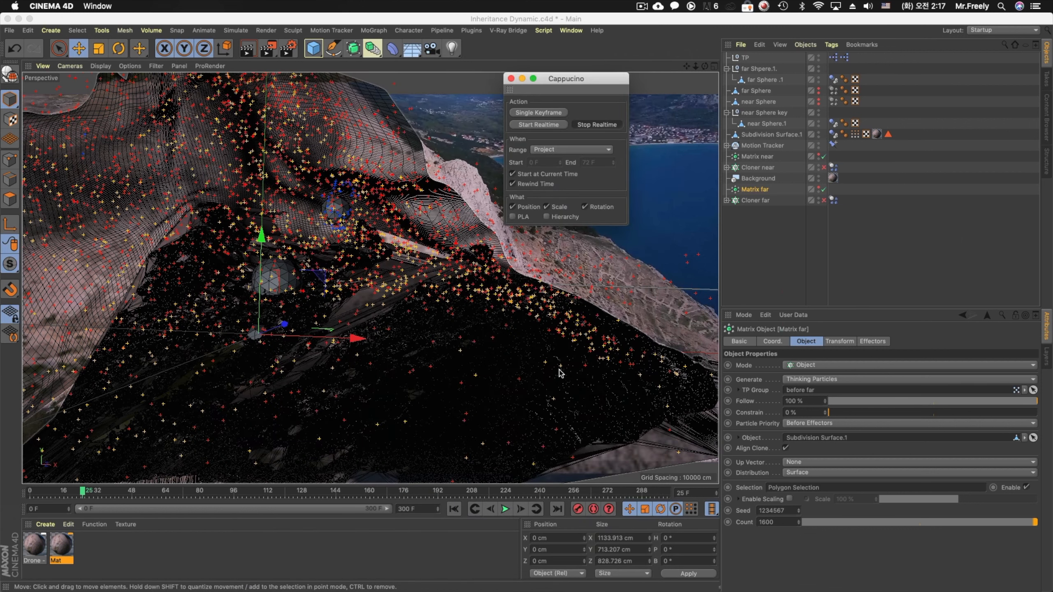
left_click(505, 509)
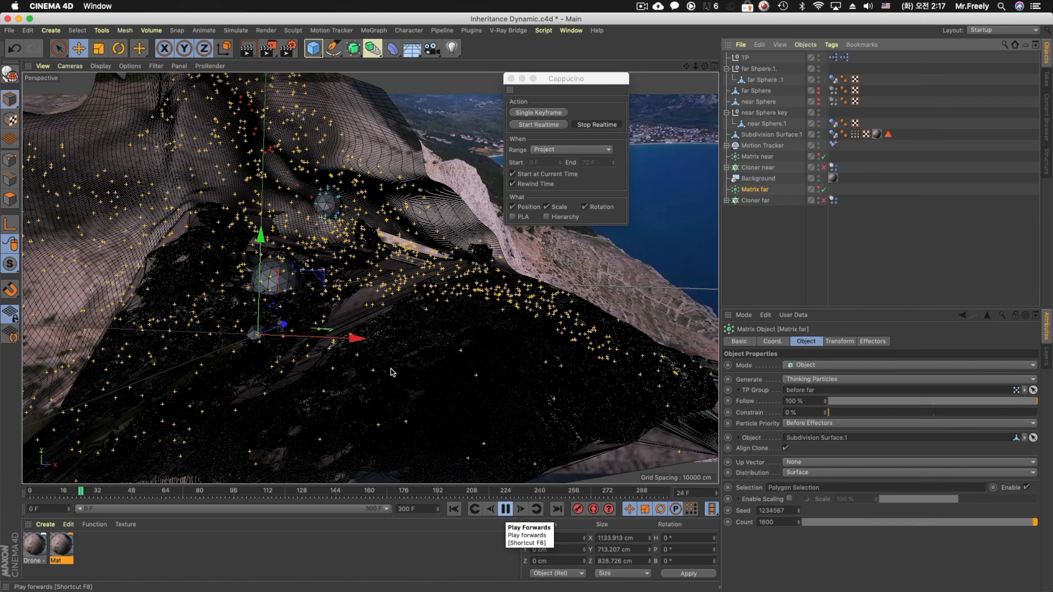
left_click(505, 509)
In TP's first XPresso graph, set the near Sphere.1 PMotionInheritance's inheritance variation to 20% and rotation variation to 30%
double_click(833, 69)
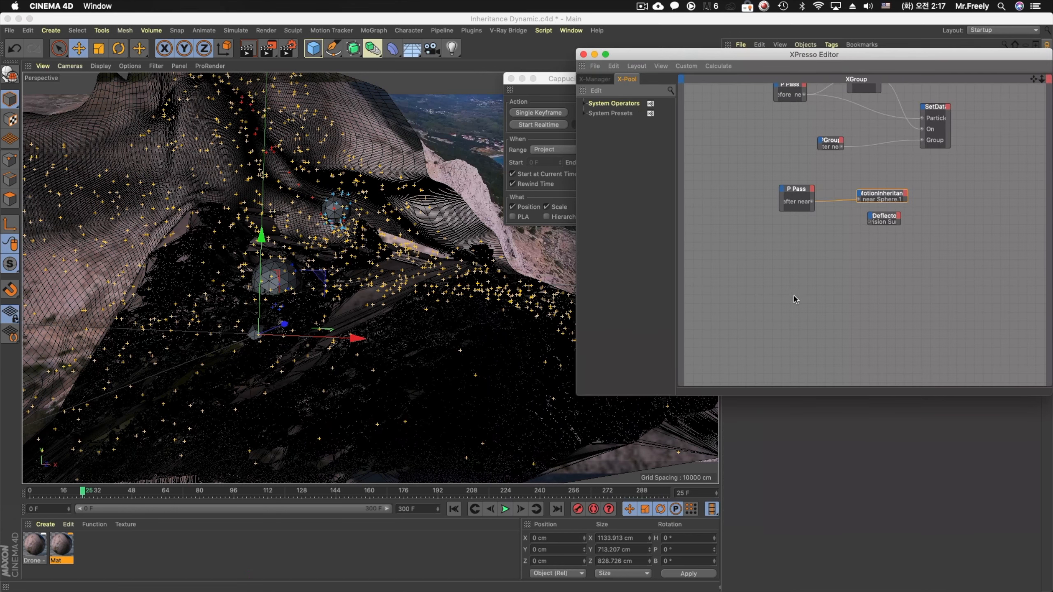
left_click(886, 192)
left_click_drag(814, 55, 387, 157)
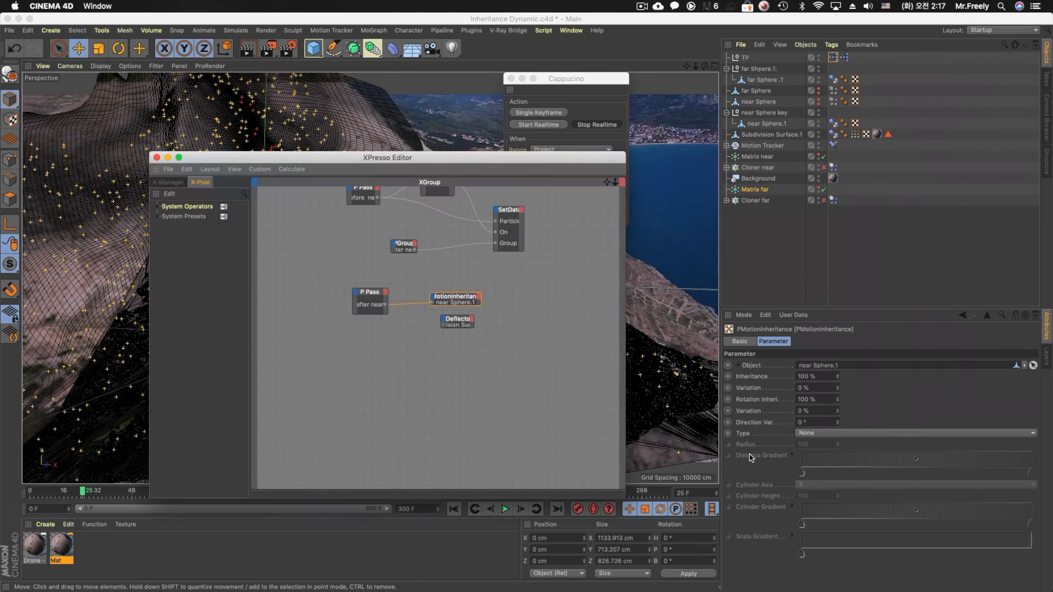
left_click(818, 411)
type("30")
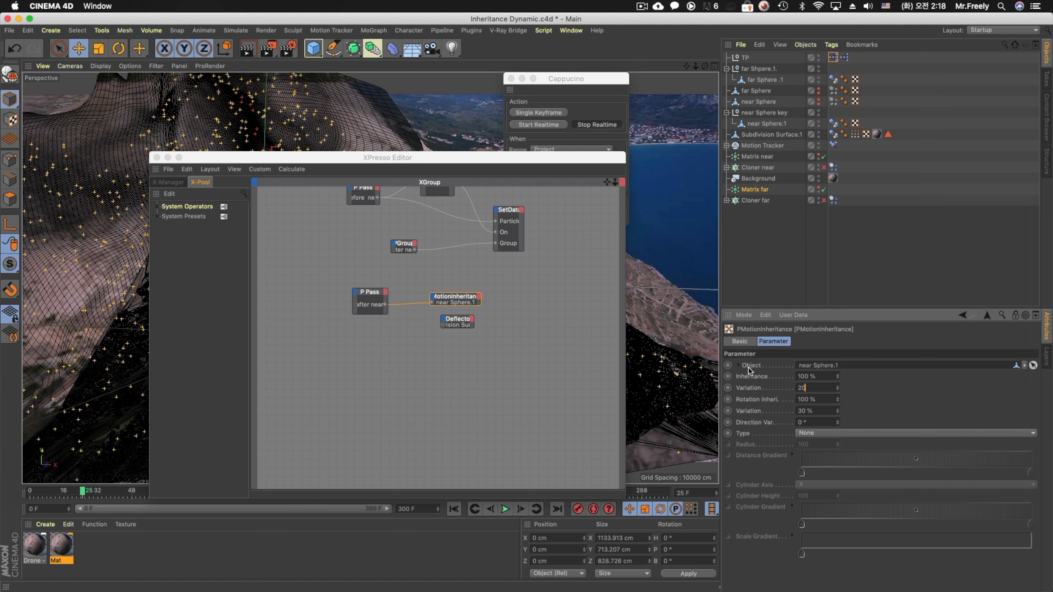
In TP's second XPresso graph, set the far Sphere .1 PMotionInheritance's rotation inheritance to 80%
double_click(844, 57)
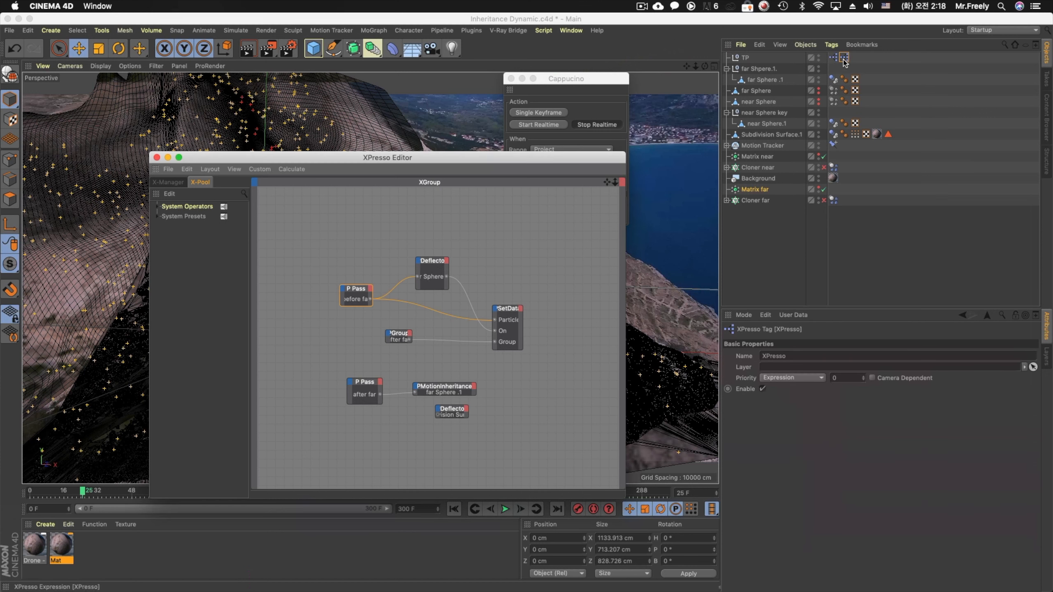
left_click(466, 389)
left_click(818, 398)
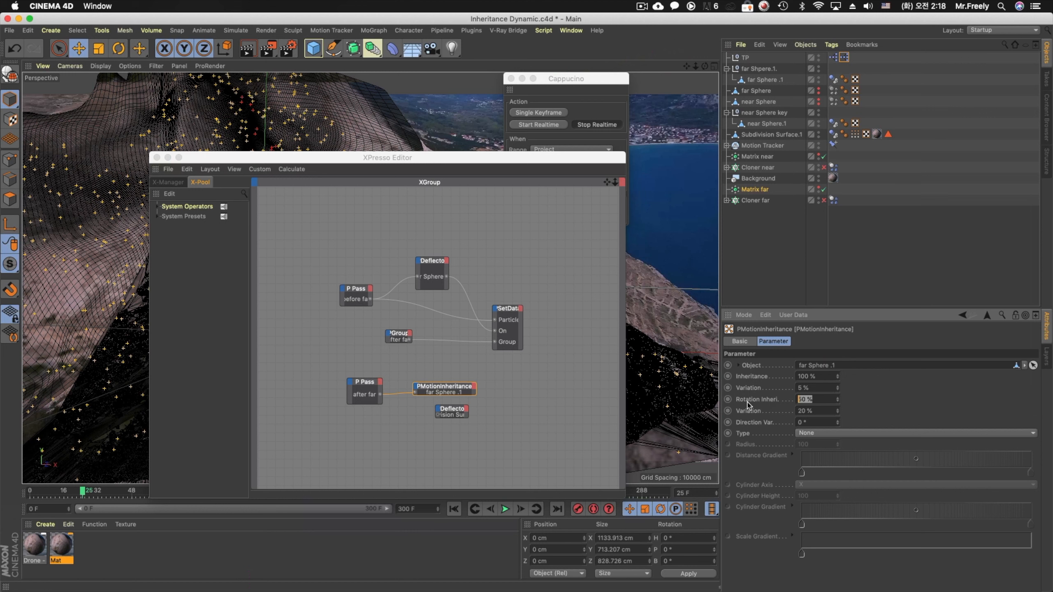
type("80")
Set the near Sphere.1 PMotionInheritance's direction variation to 10°, close the editor and replay the animation from the start
double_click(833, 57)
left_click(456, 297)
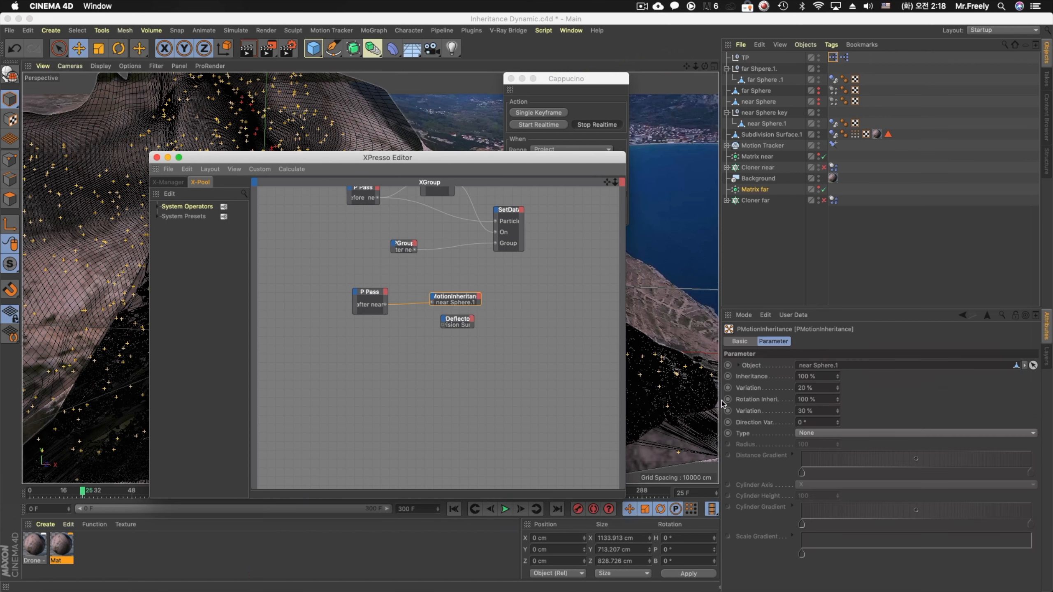
left_click(813, 422)
type("10")
key("Return")
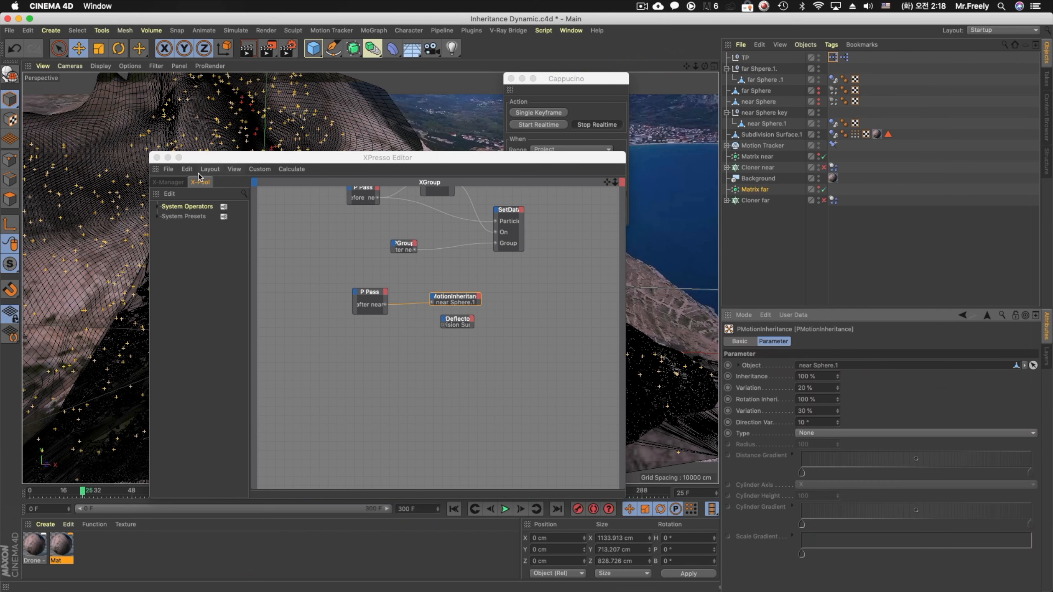
left_click(157, 158)
left_click(454, 509)
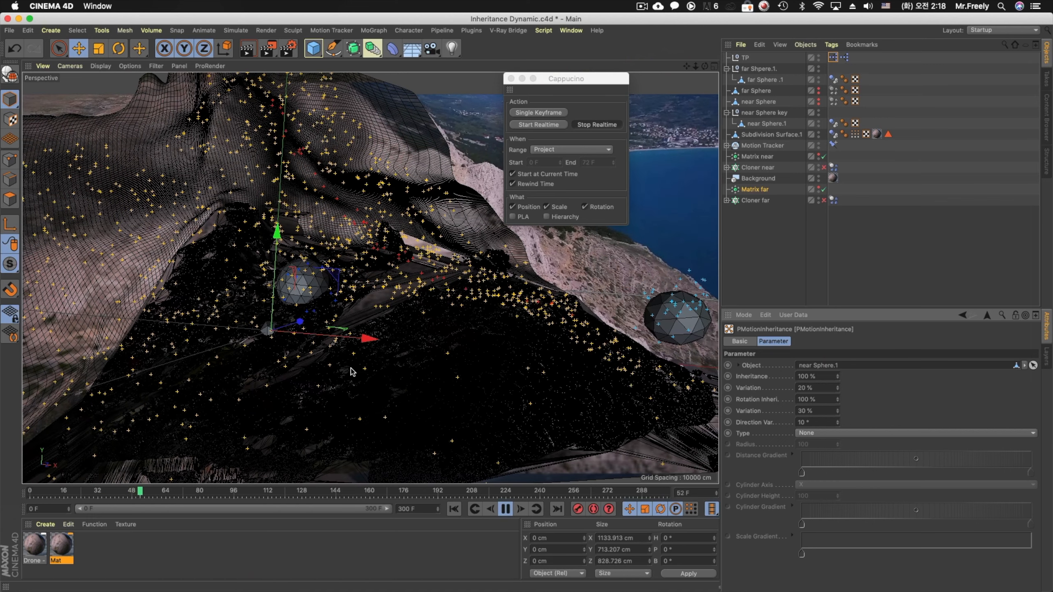
left_click(505, 504)
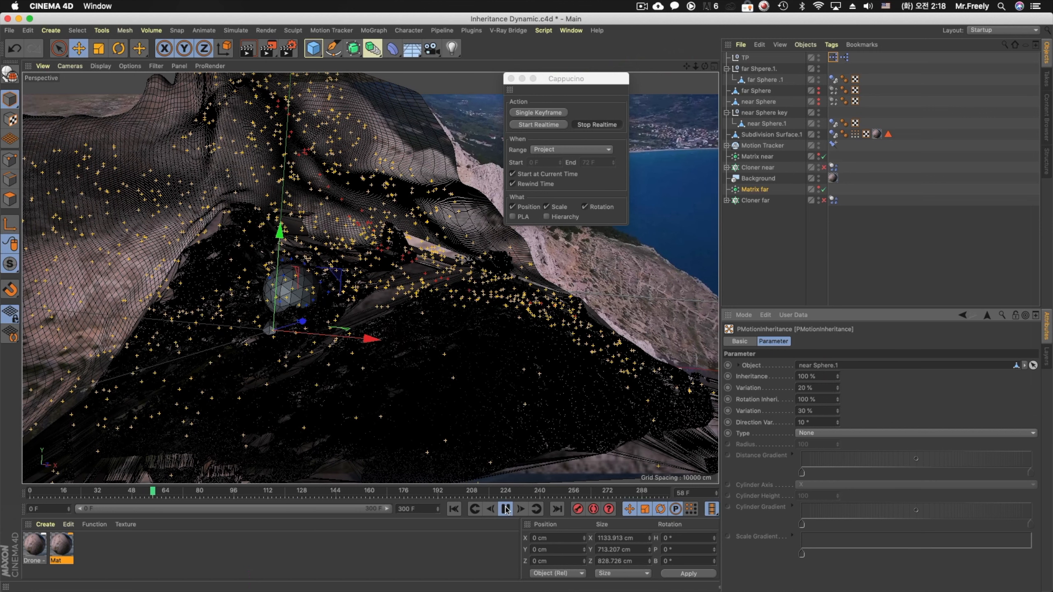
Hide particles in the viewport, enable Cloner far and Cloner near, and return to the first frame
left_click(156, 65)
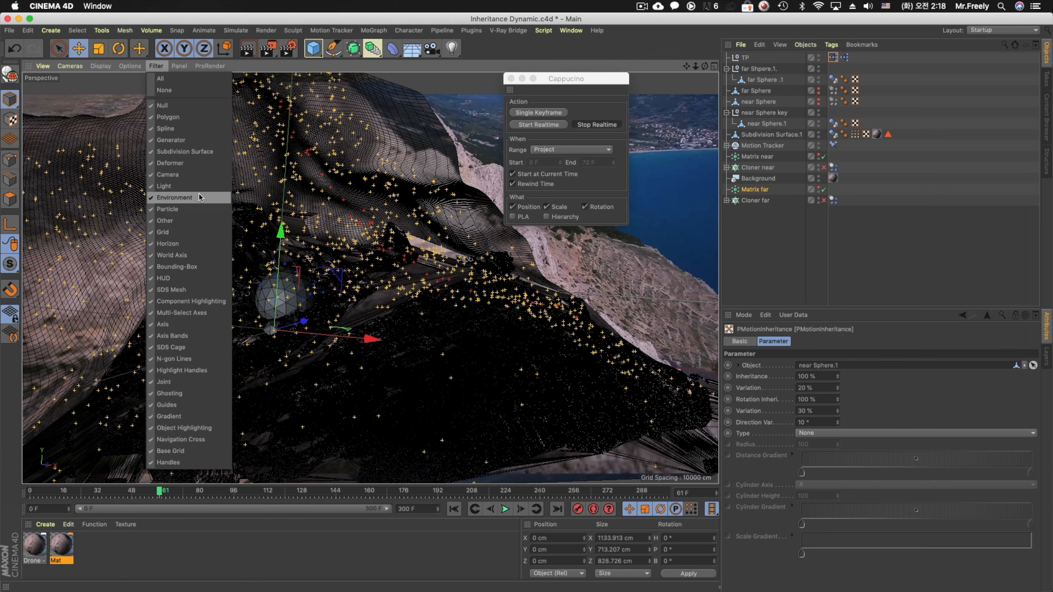
left_click(170, 209)
left_click(824, 200)
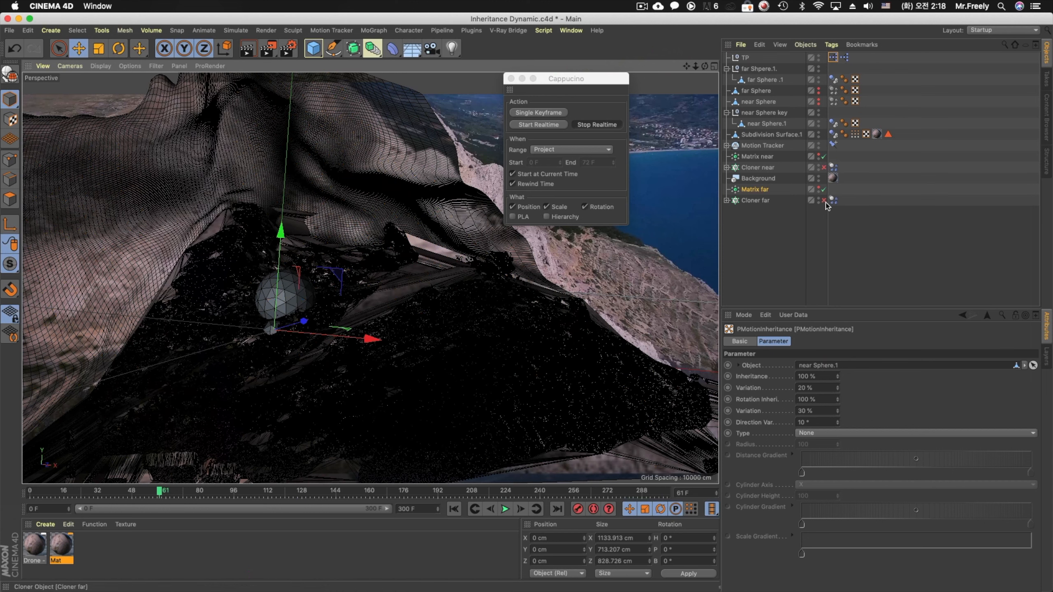
left_click(824, 167)
left_click(454, 508)
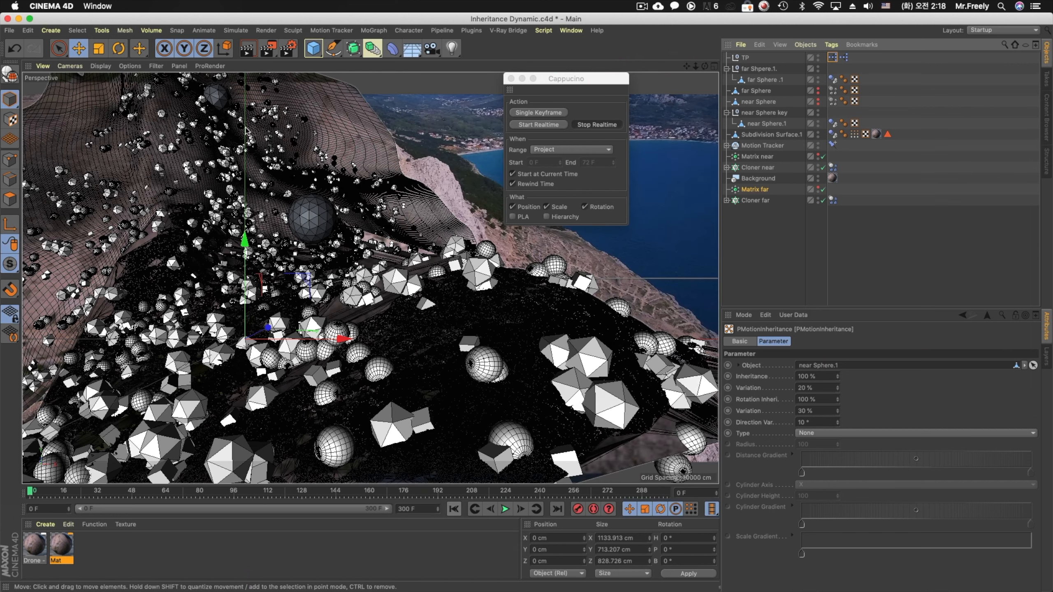
Save the project and make a Software OpenGL MP4 preview of frames 0 to 100 at image size 1280 and 24 fps
left_click(9, 30)
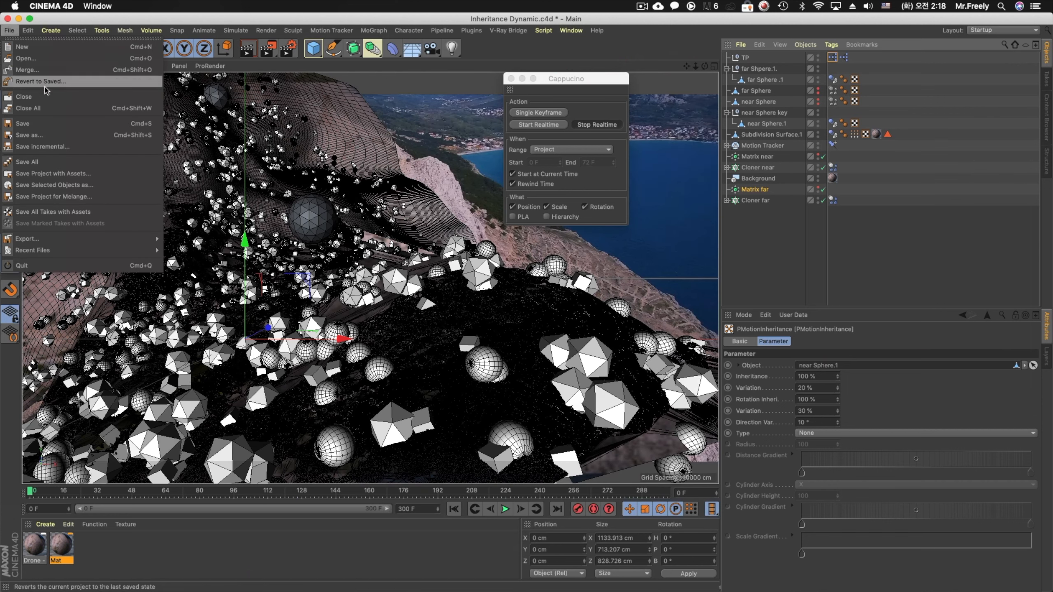
left_click(53, 123)
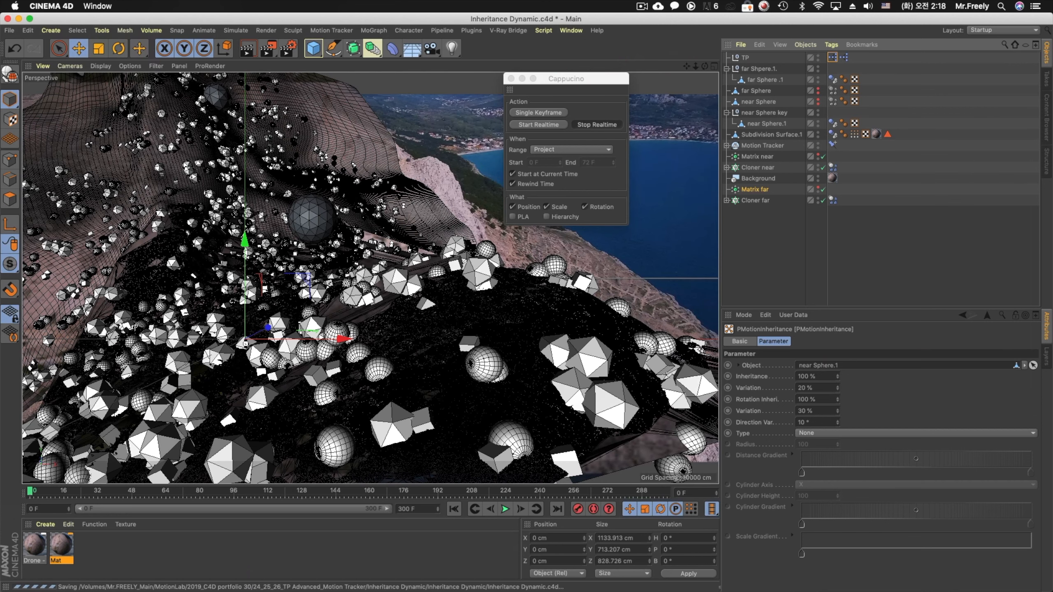
left_click(267, 48)
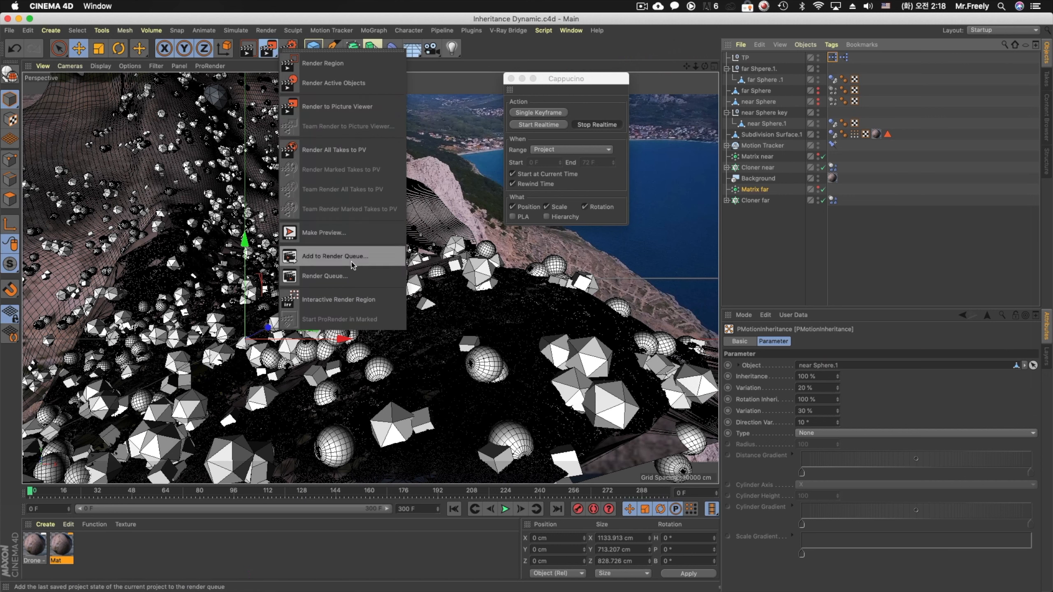
left_click(355, 234)
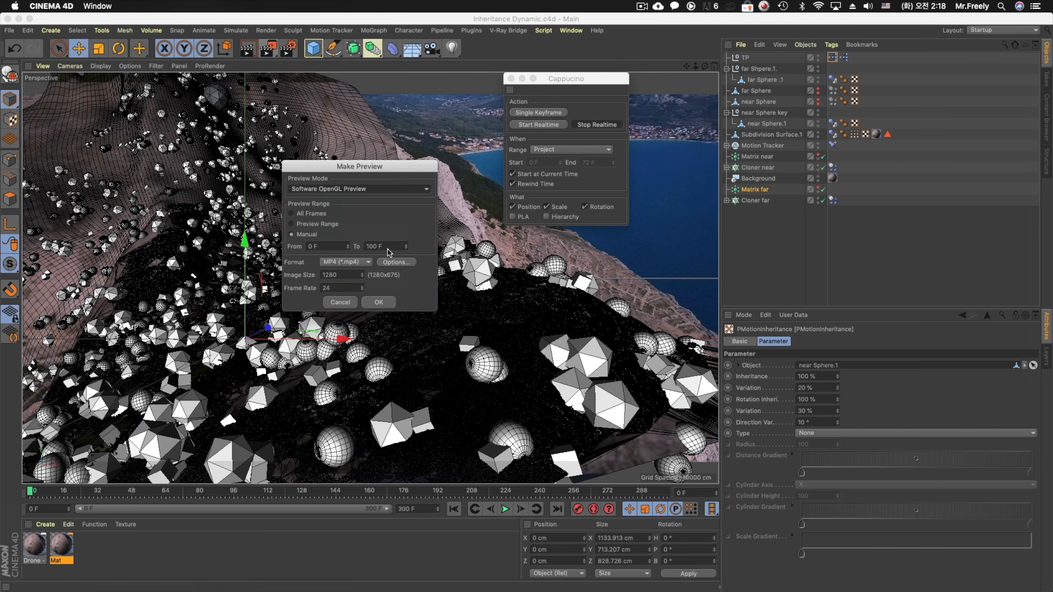
left_click(378, 303)
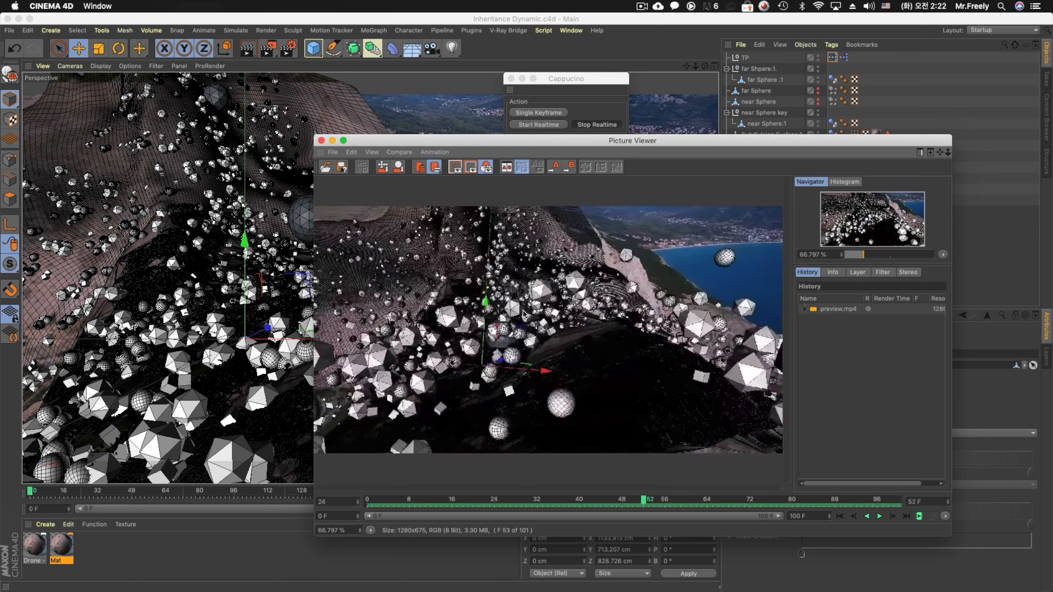
Close the rendered preview and play the scene animation briefly from the first frame
left_click(322, 140)
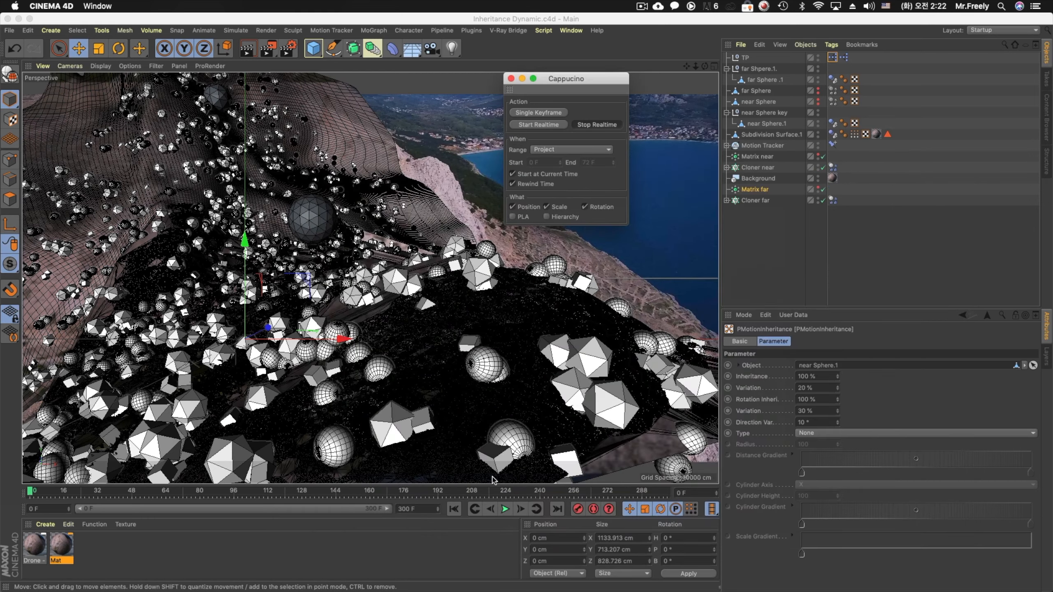
left_click(505, 510)
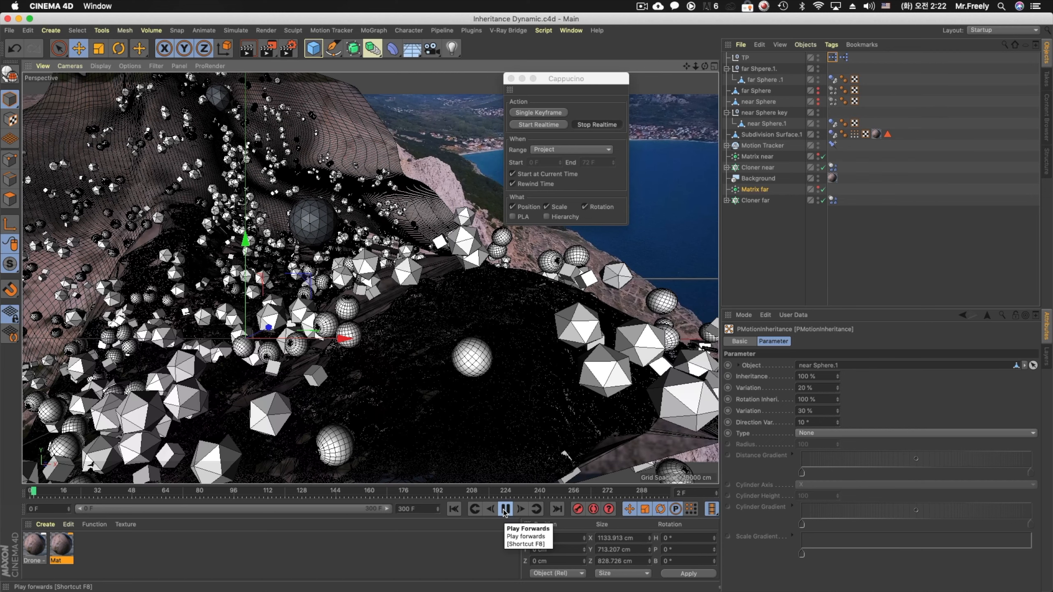
left_click(504, 510)
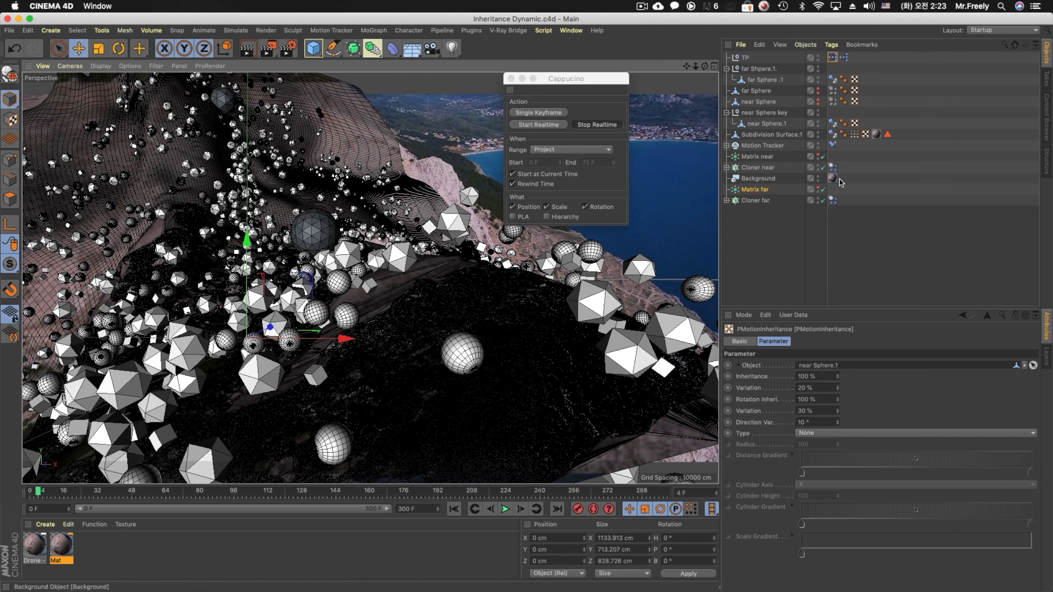
Review the Mass, Force and Dynamics settings shared by the Dynamics Body tags of Cloner near and Cloner far
left_click(833, 167)
left_click(833, 200, "shift")
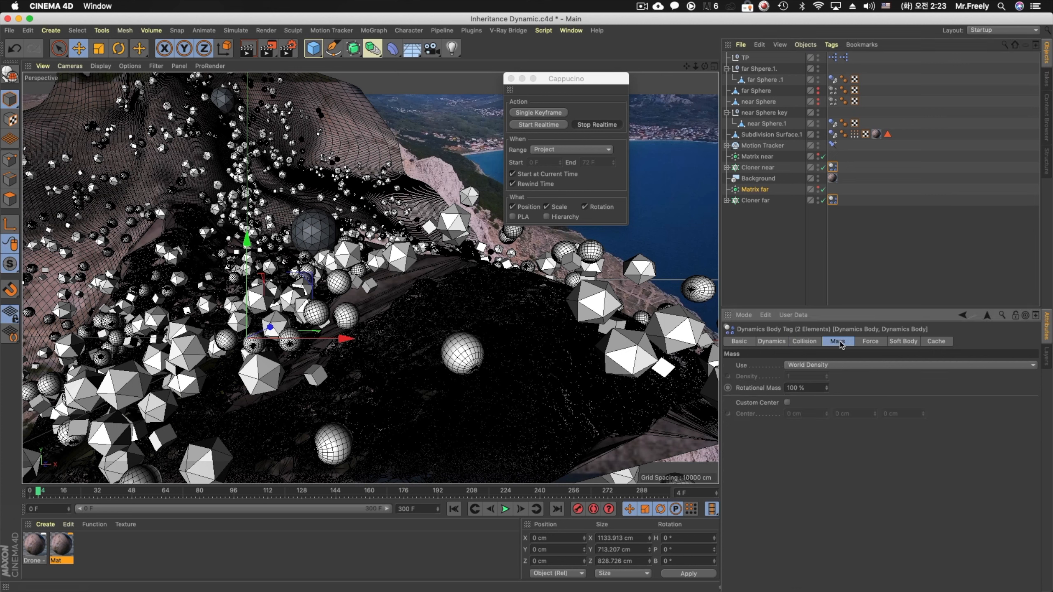
left_click(870, 341)
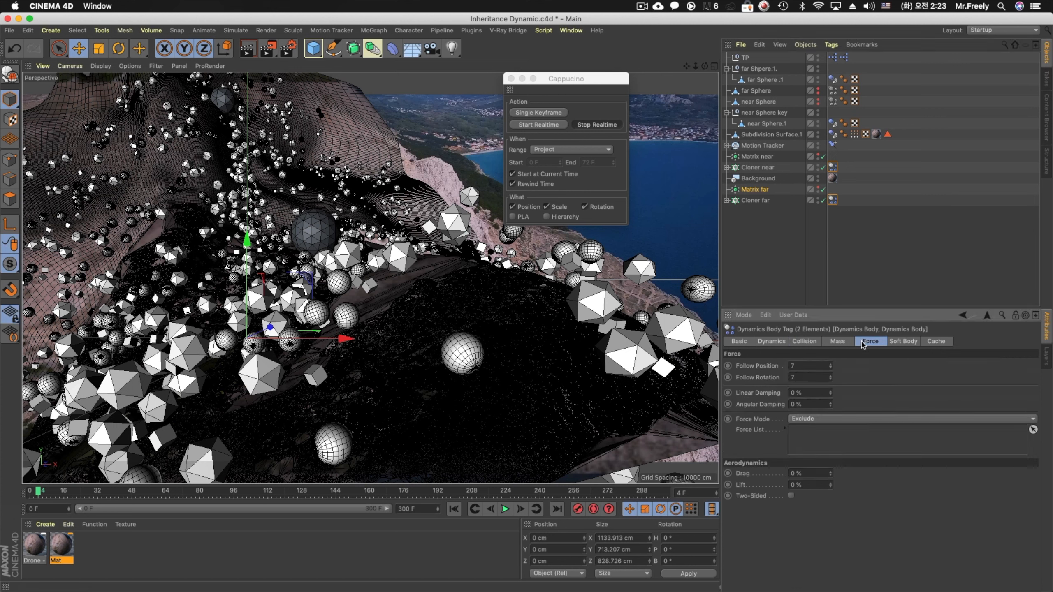
left_click(835, 341)
left_click(786, 344)
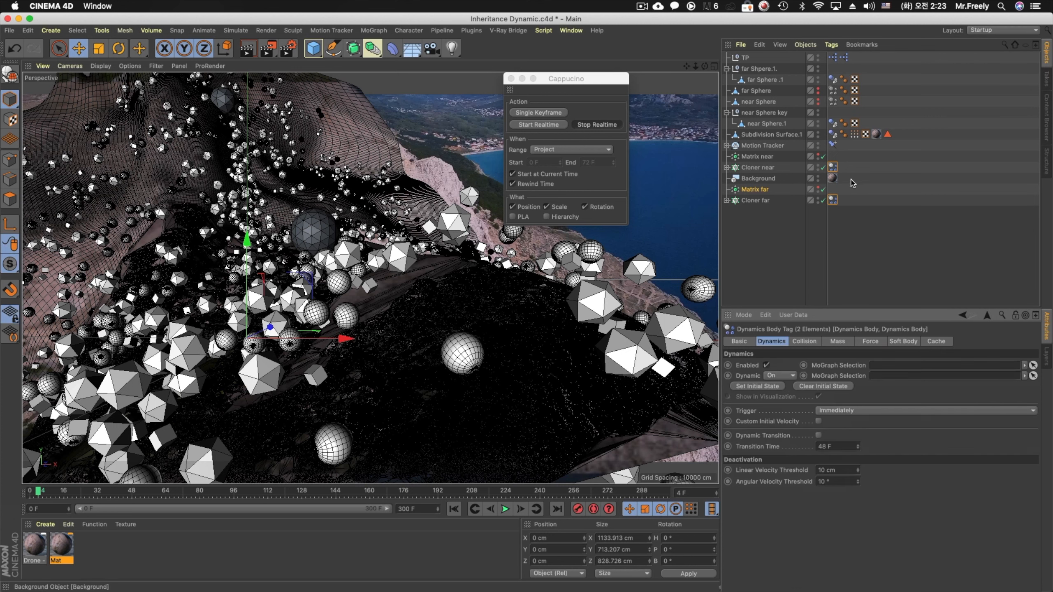
Examine the Collision, Mass and Force settings of Subdivision Surface.1's Dynamics Body tag
left_click(833, 134)
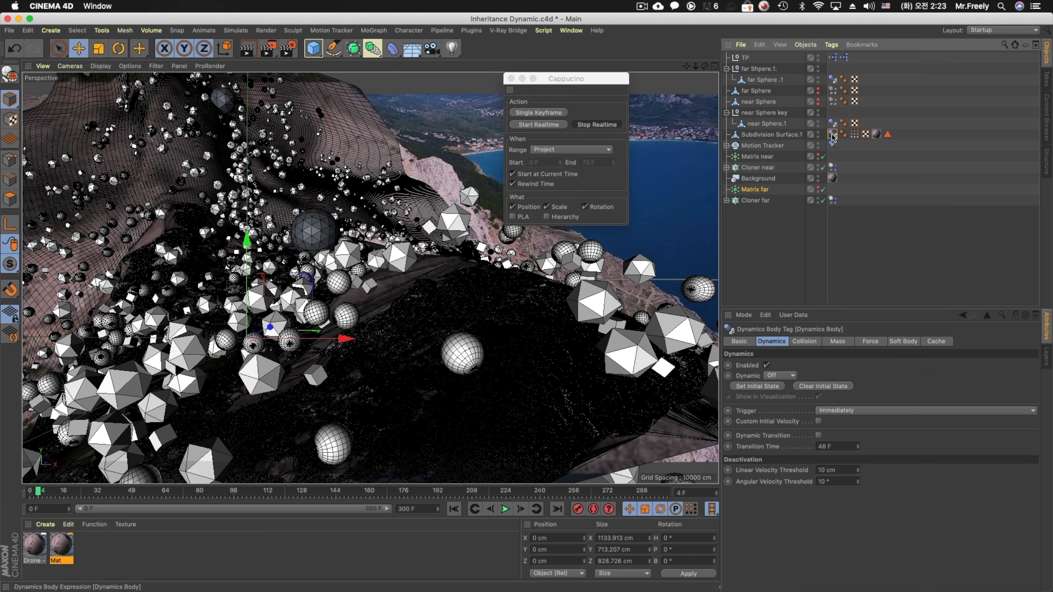
left_click(804, 341)
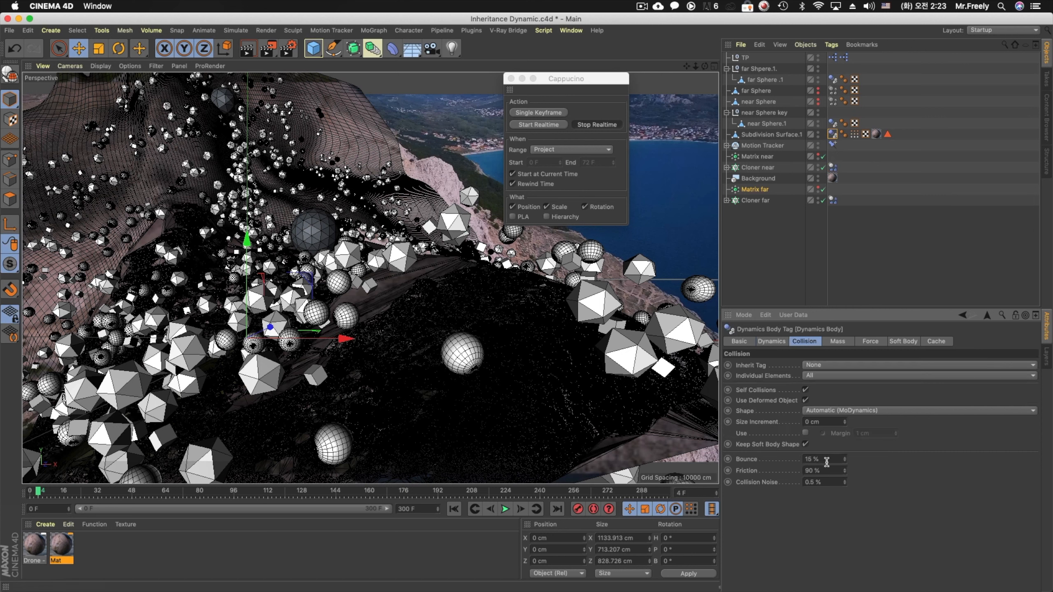
left_click(845, 341)
left_click(866, 341)
left_click(839, 342)
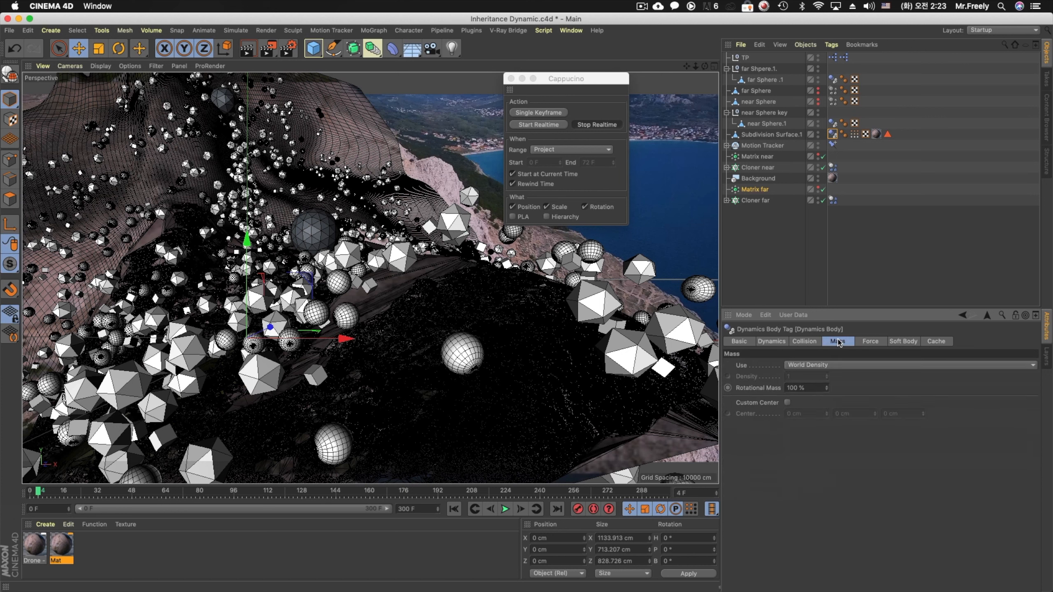
left_click(871, 341)
Return to the first frame and compare the cloners' Force and Collision settings with Subdivision Surface.1's Dynamics Body settings
left_click(833, 167)
left_click(833, 200, "shift")
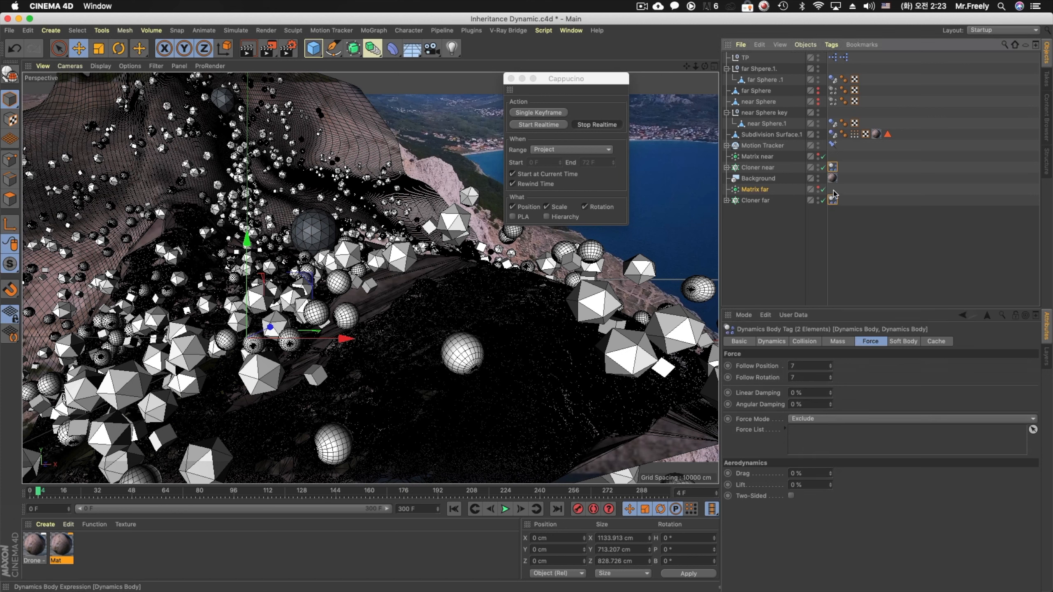
left_click(458, 508)
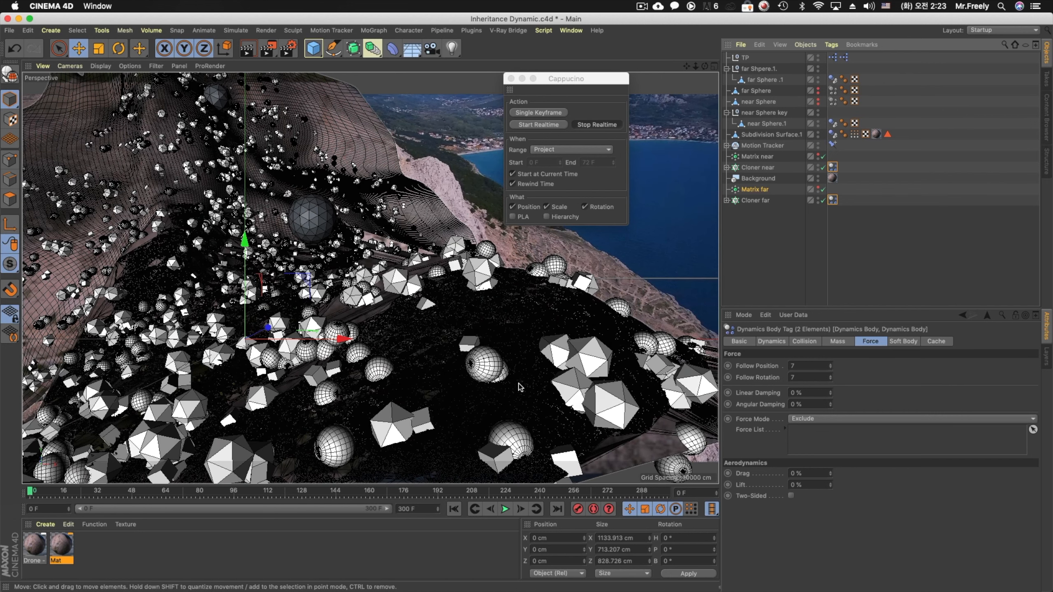
left_click(804, 341)
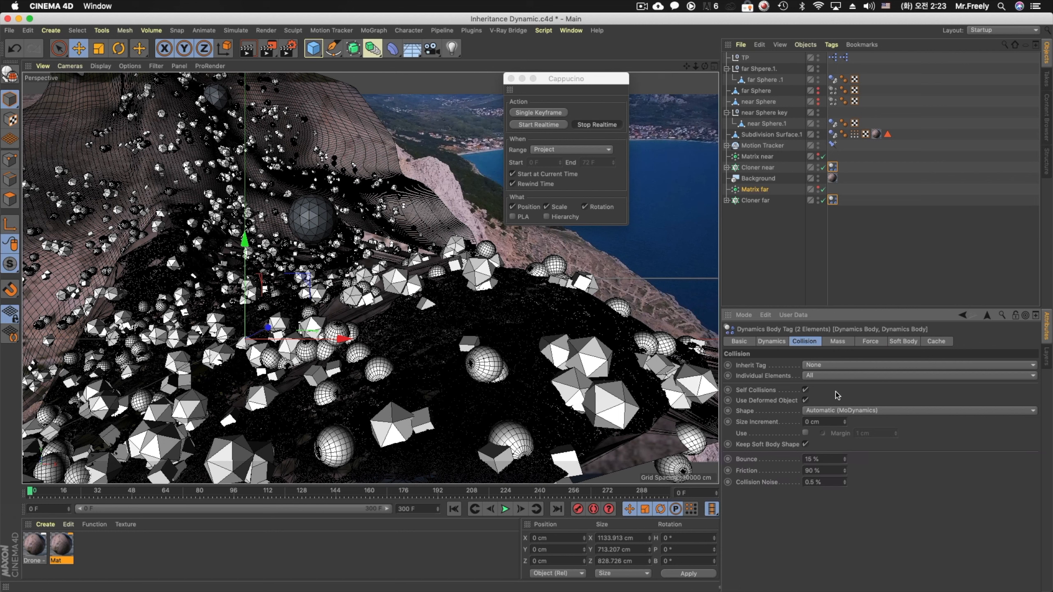
left_click(832, 134)
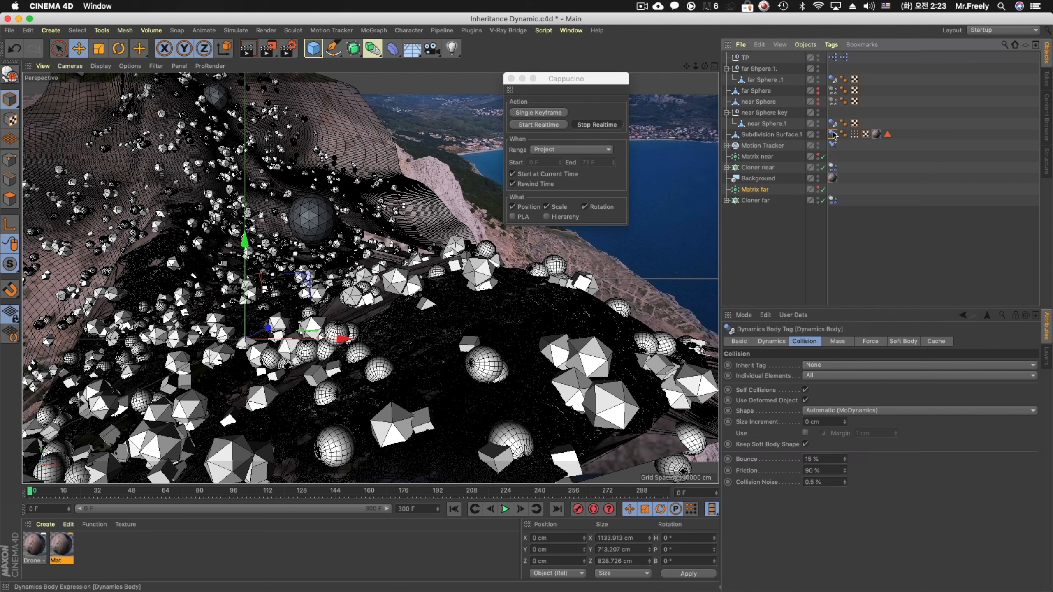
left_click(772, 342)
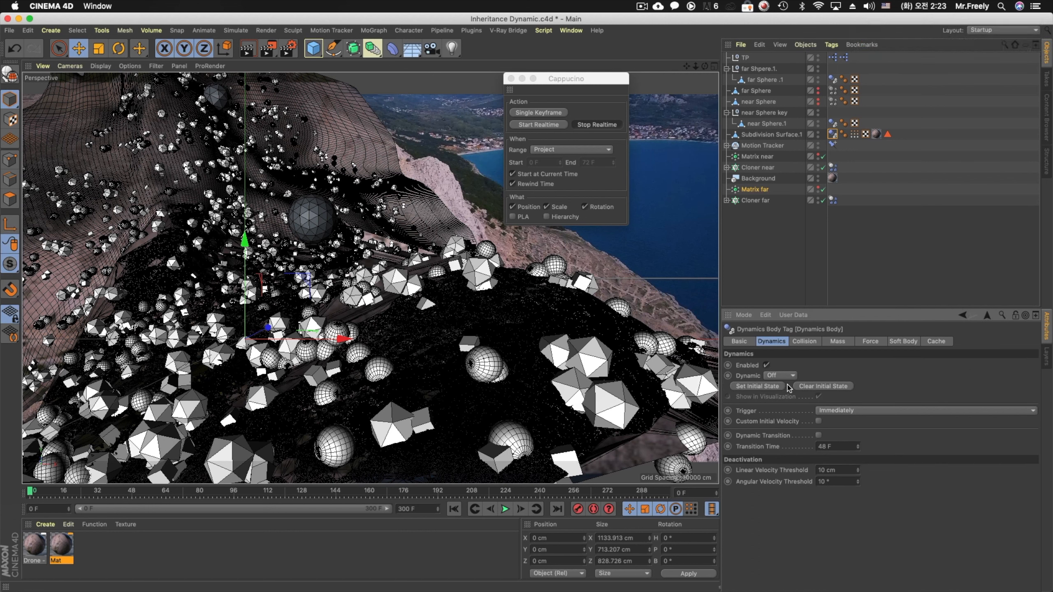
left_click(835, 343)
left_click(867, 343)
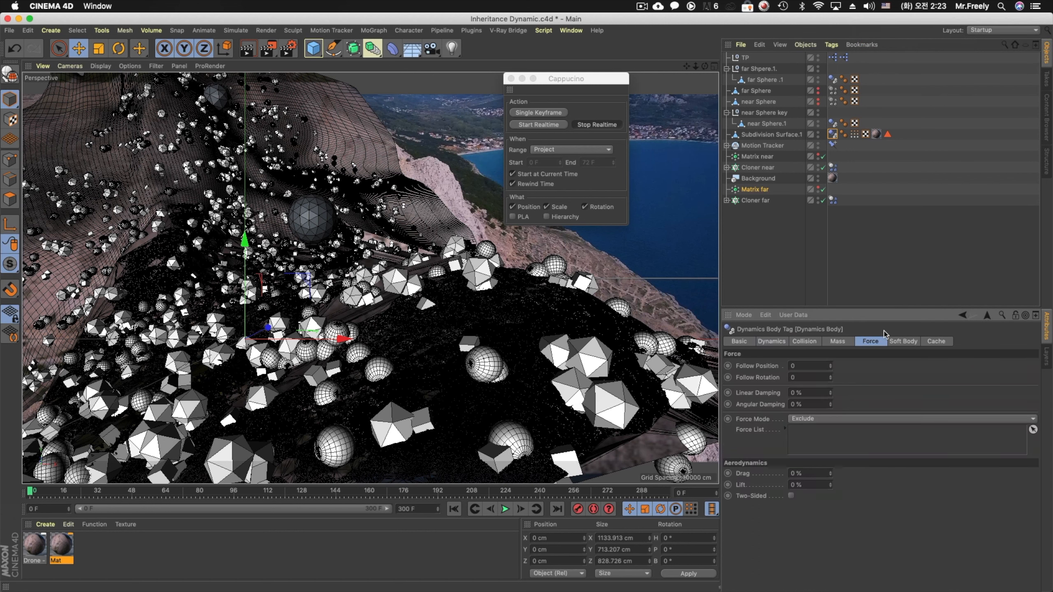
Check the project's Dynamics and general settings, including its FPS, and play the animation briefly
key("super+d")
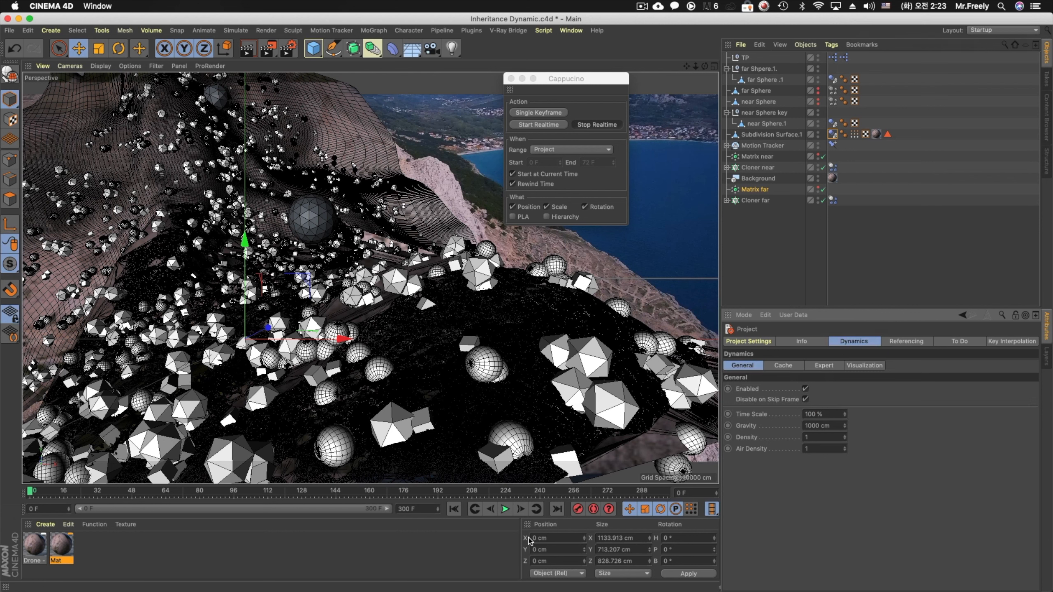
left_click(753, 342)
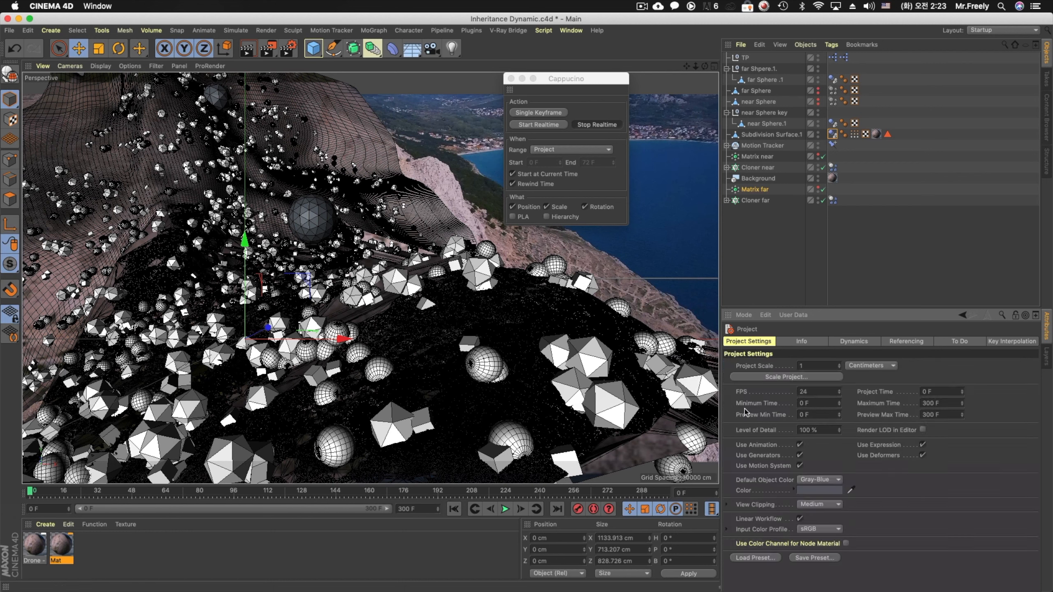
left_click(505, 510)
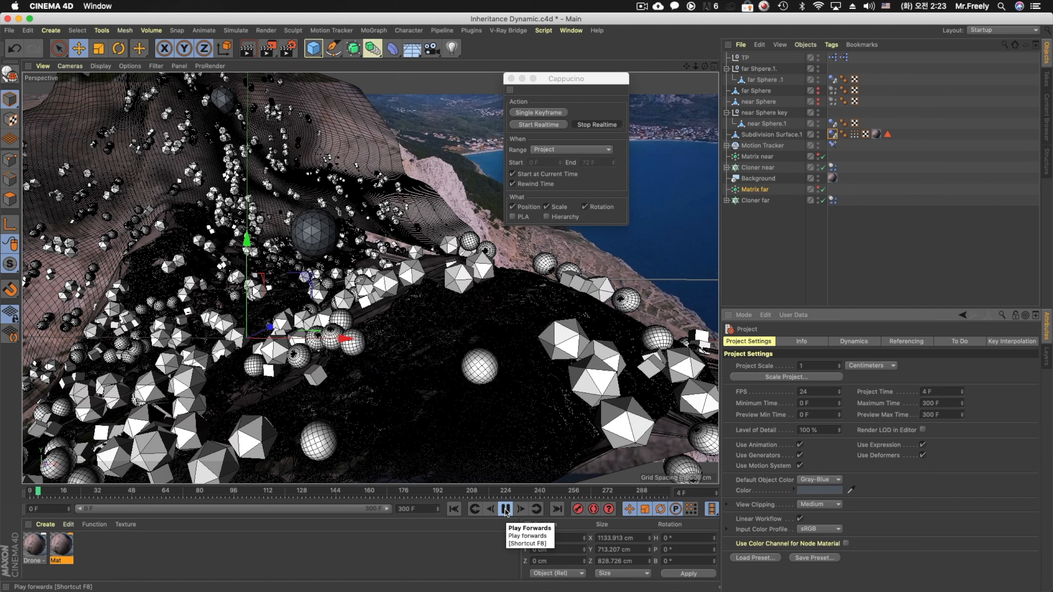
left_click(505, 509)
Recheck the Force and Dynamics settings of the Cloner near and Cloner far Dynamics Body tags together
left_click(833, 167)
left_click(833, 200, "shift")
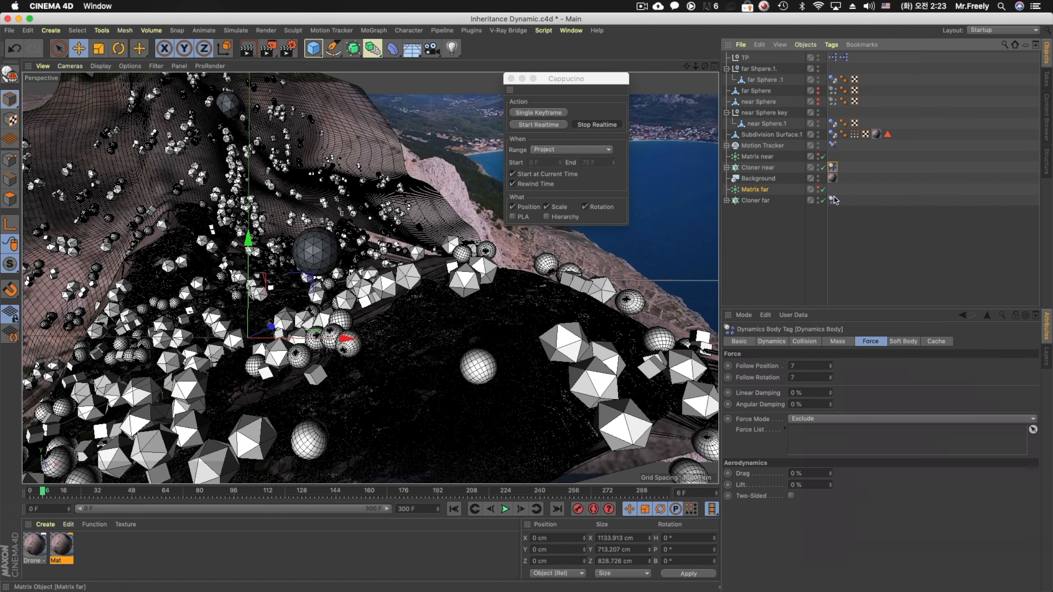
left_click(785, 341)
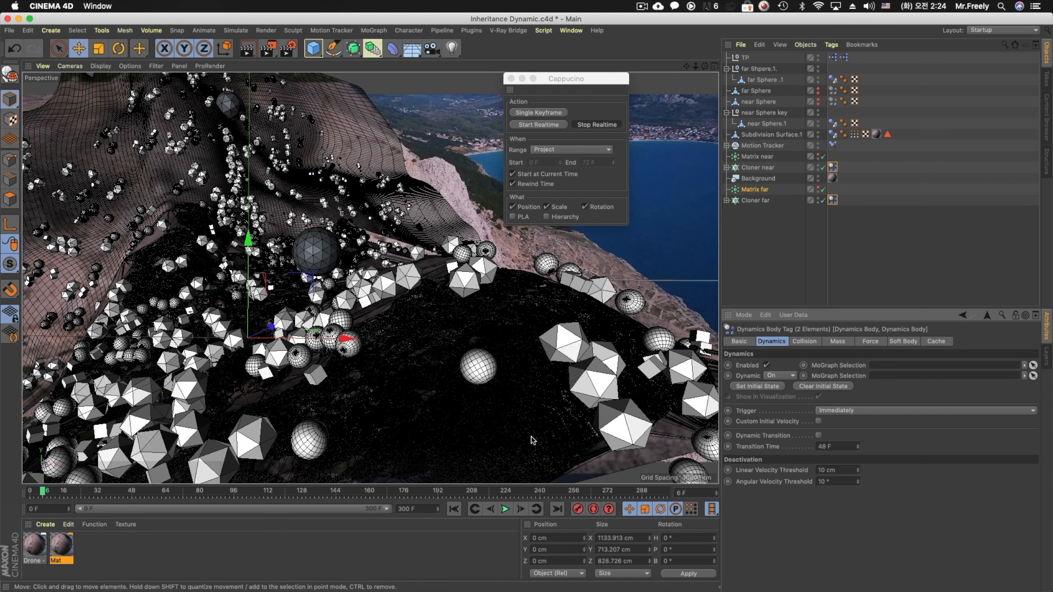
Return to the first frame, close the Cappucino window and save the project
left_click(453, 509)
left_click(504, 510)
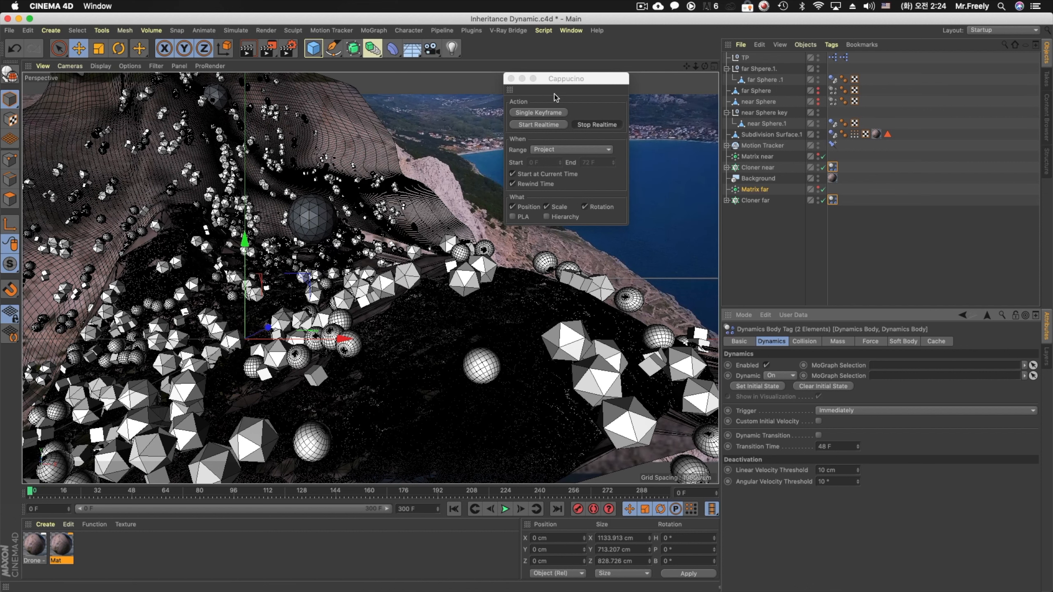
left_click(511, 79)
key("super+s")
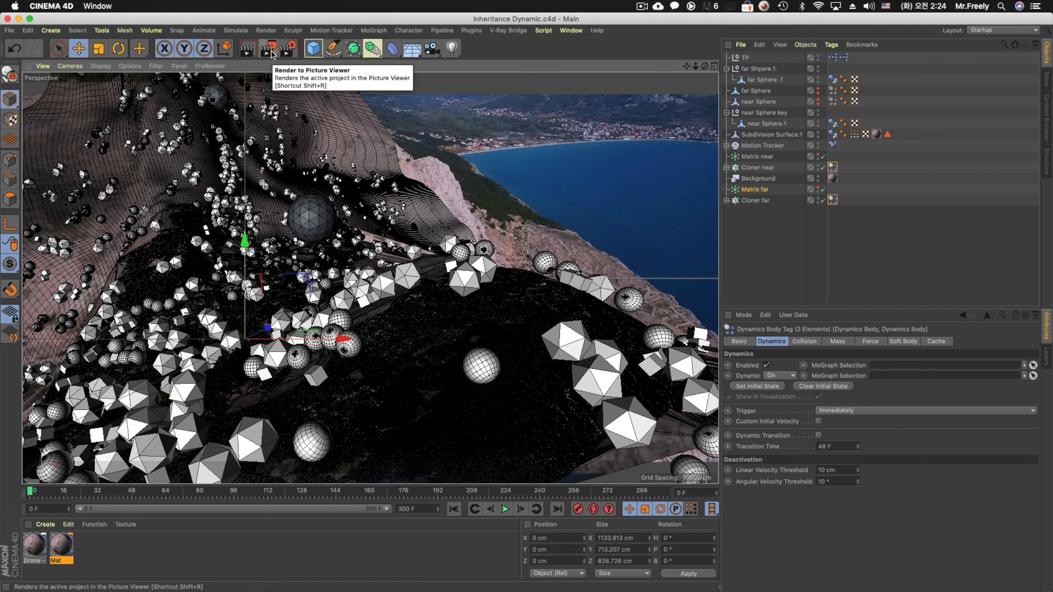
Make another Software OpenGL MP4 preview of frames 0 to 100 at image size 1280 and 24 fps, watch it and close it
left_click(268, 48)
left_click(360, 240)
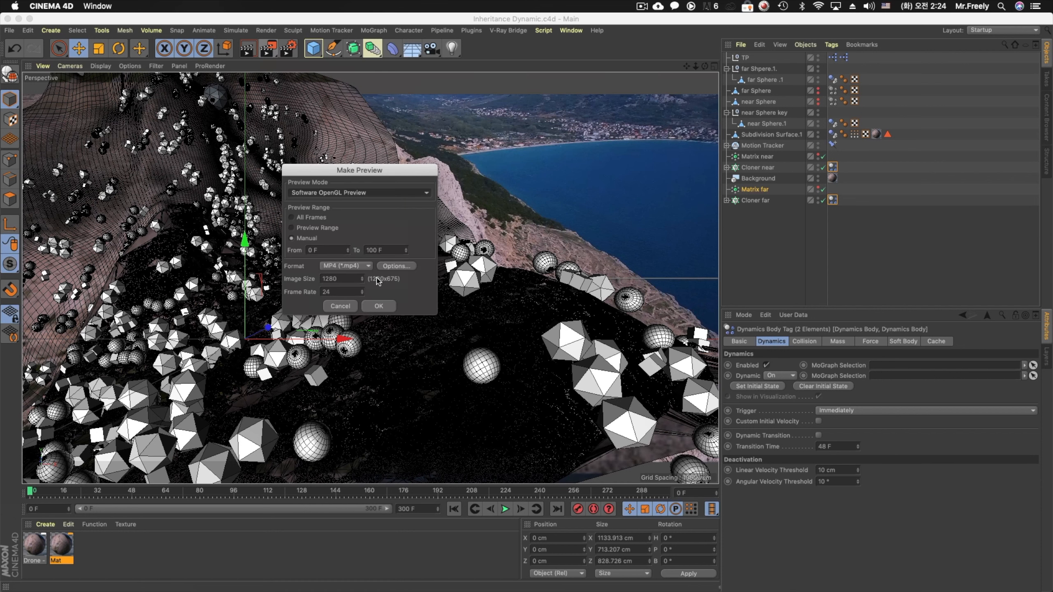
left_click(380, 306)
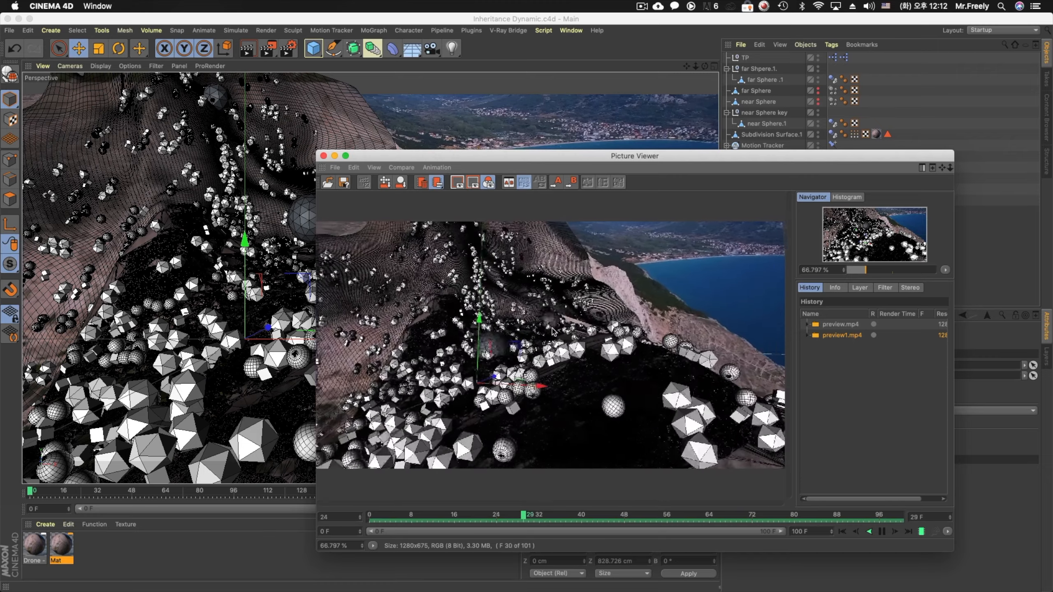
left_click(323, 156)
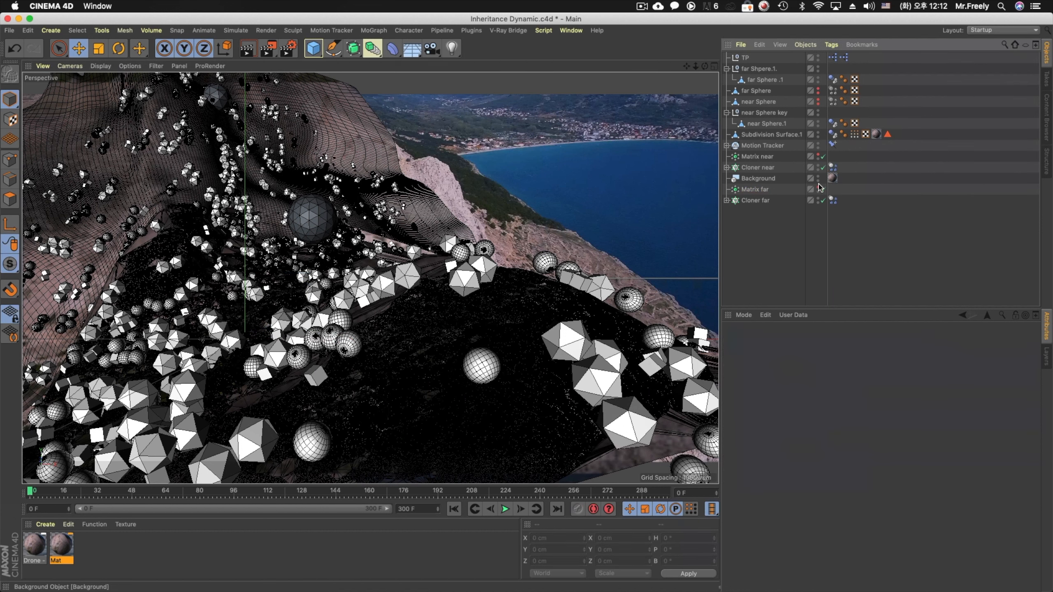
Disable Cloner far and Cloner near, and check the Force settings of their Dynamics Body tags
left_click(823, 201)
left_click(823, 167)
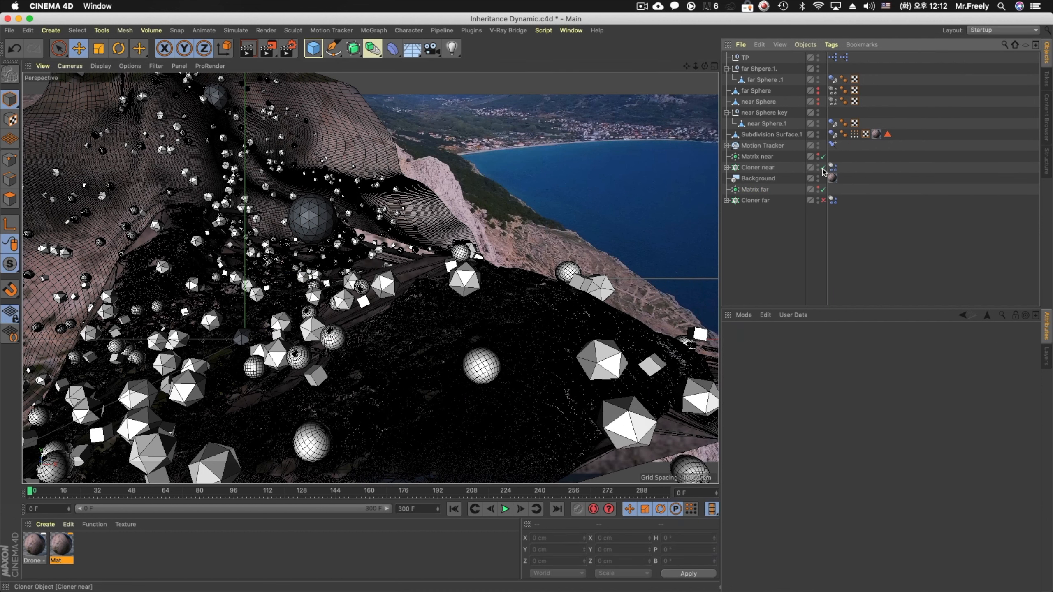
left_click(832, 201)
left_click(870, 341)
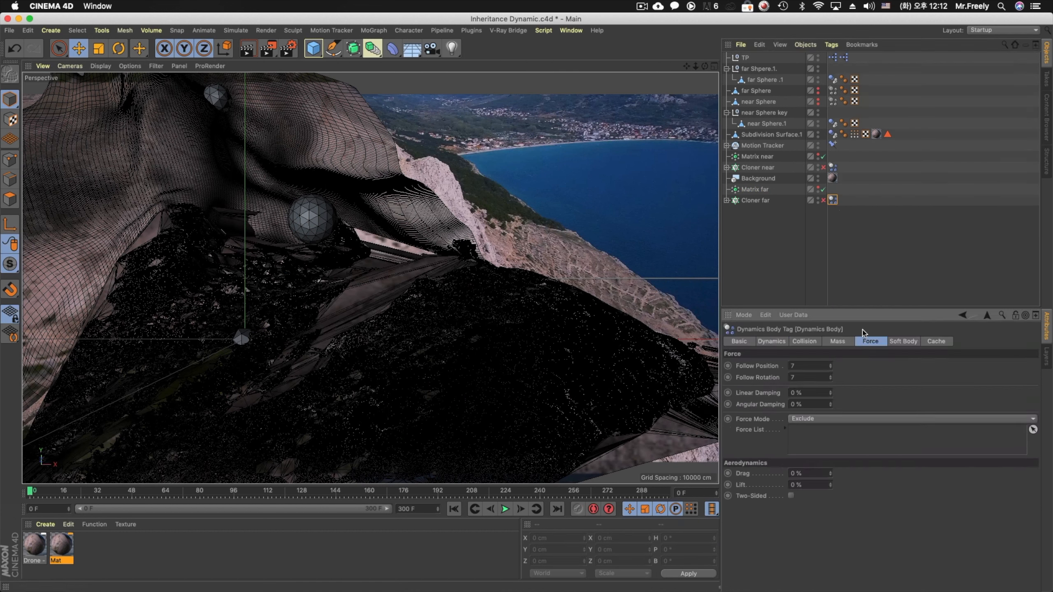
left_click(833, 167)
Play the animation, show particles in the viewport to watch their motion, and stop playback
left_click(506, 509)
left_click(156, 66)
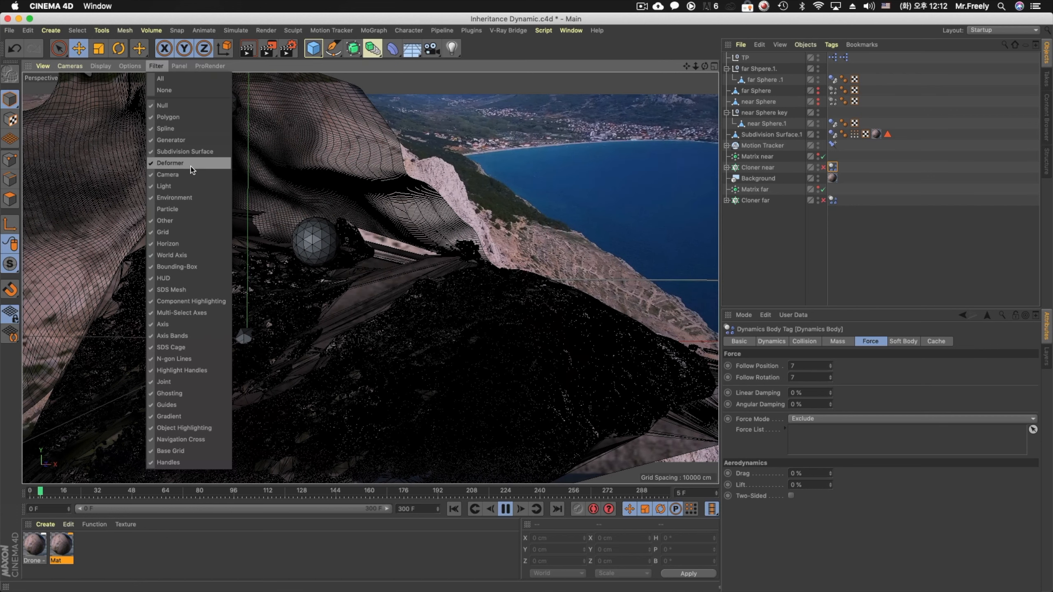
left_click(189, 213)
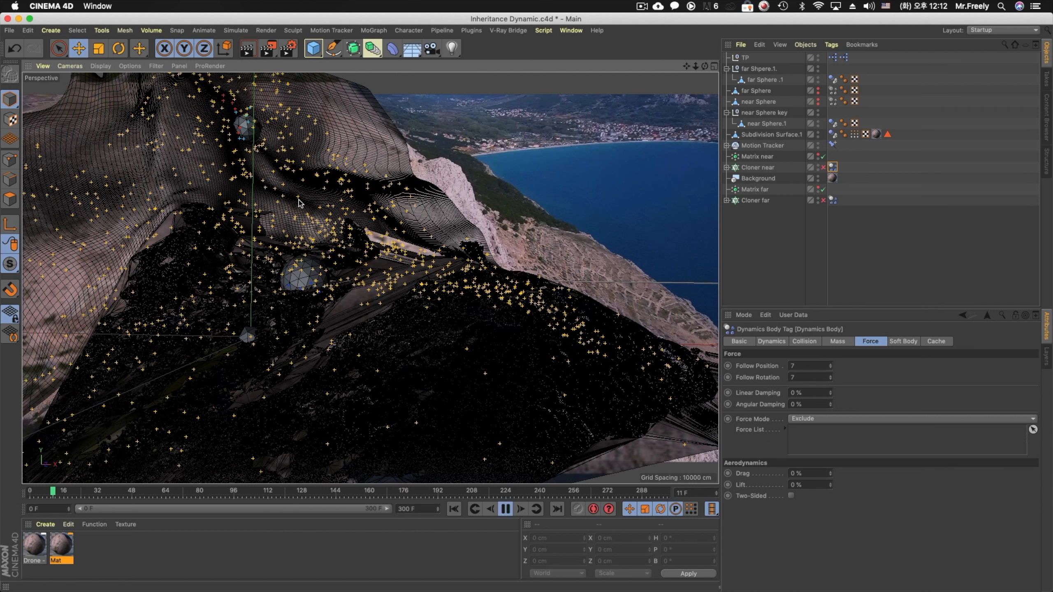
left_click(506, 510)
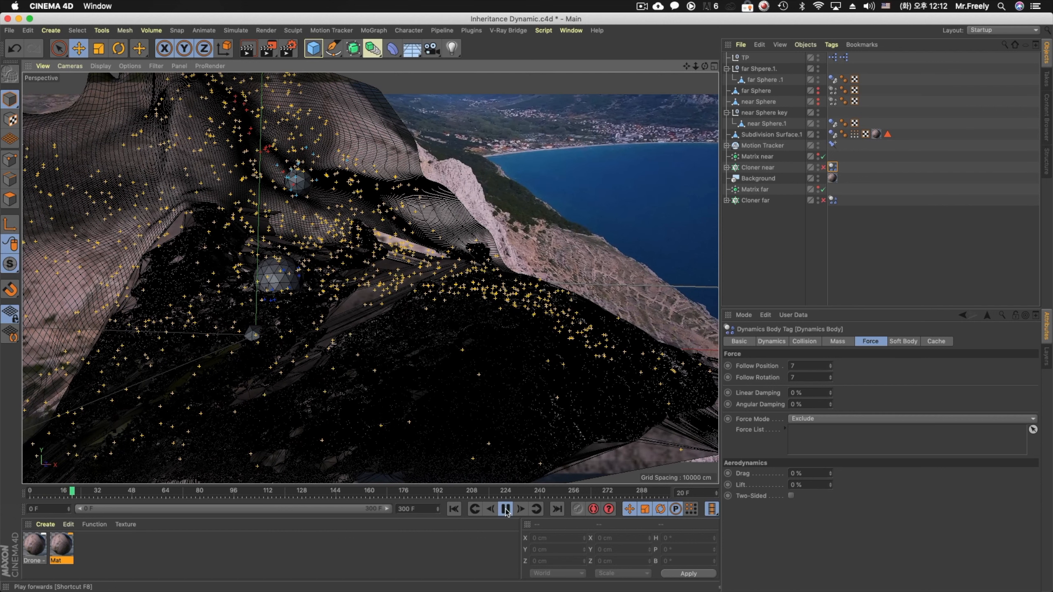
Enable Cloner far and Cloner near, select Cloner near and continue playback briefly with clones and particles visible
left_click(824, 200)
left_click(823, 167)
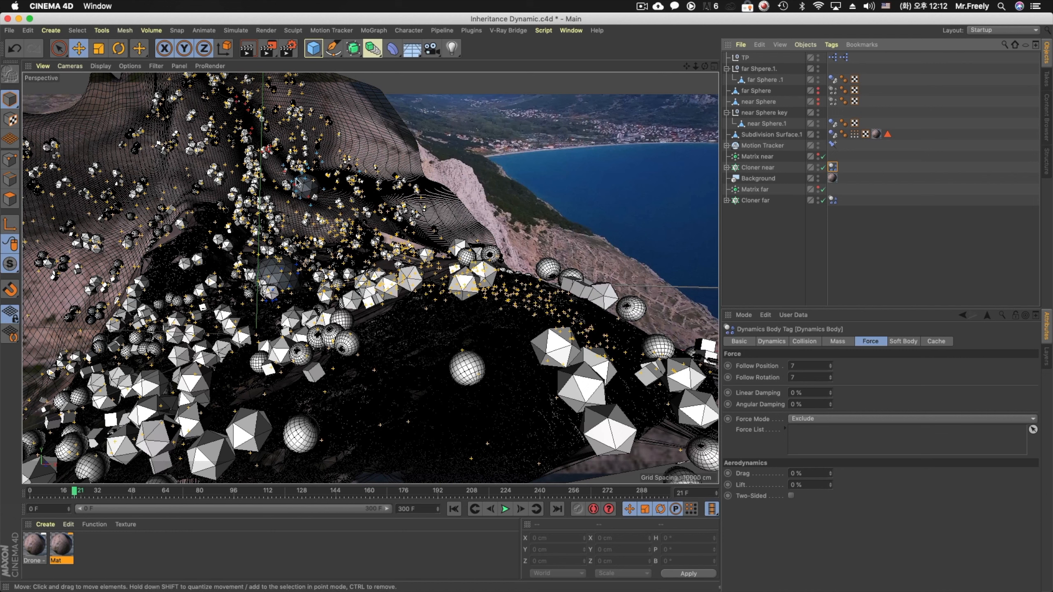
left_click(758, 167)
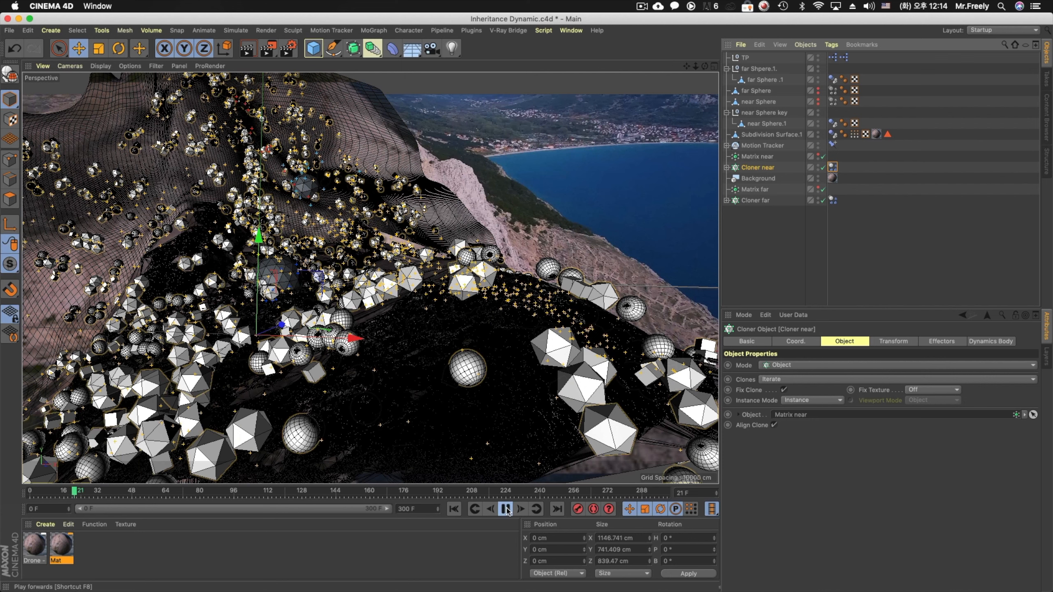
left_click(506, 509)
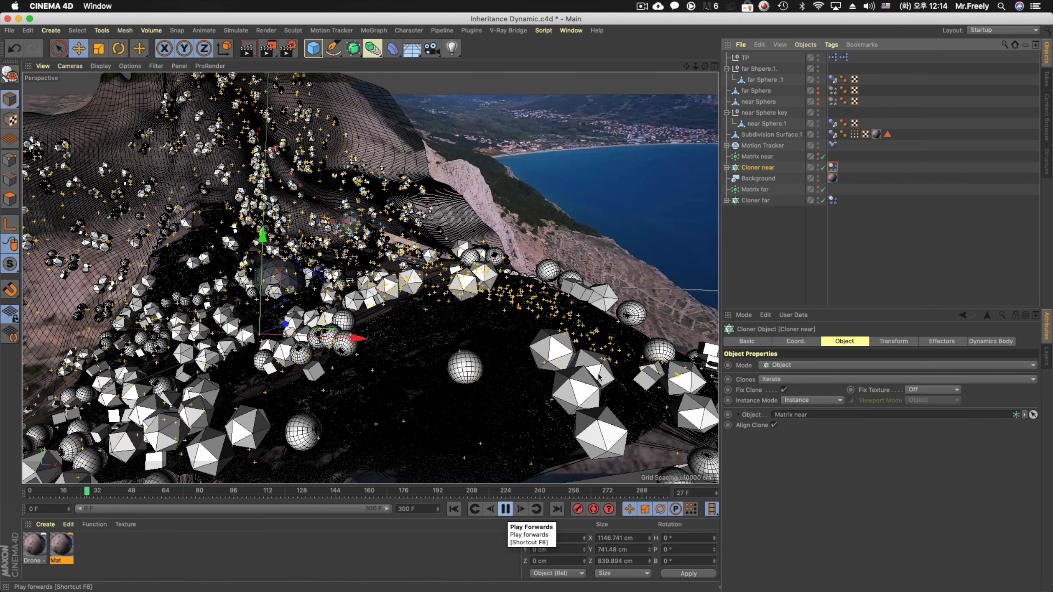
left_click(506, 509)
Expand Cloner far to examine its object properties and child shapes, and select far Sphere .1
left_click(726, 201)
left_click(755, 200)
left_click_drag(762, 190, 826, 292)
left_click_drag(824, 416, 824, 416)
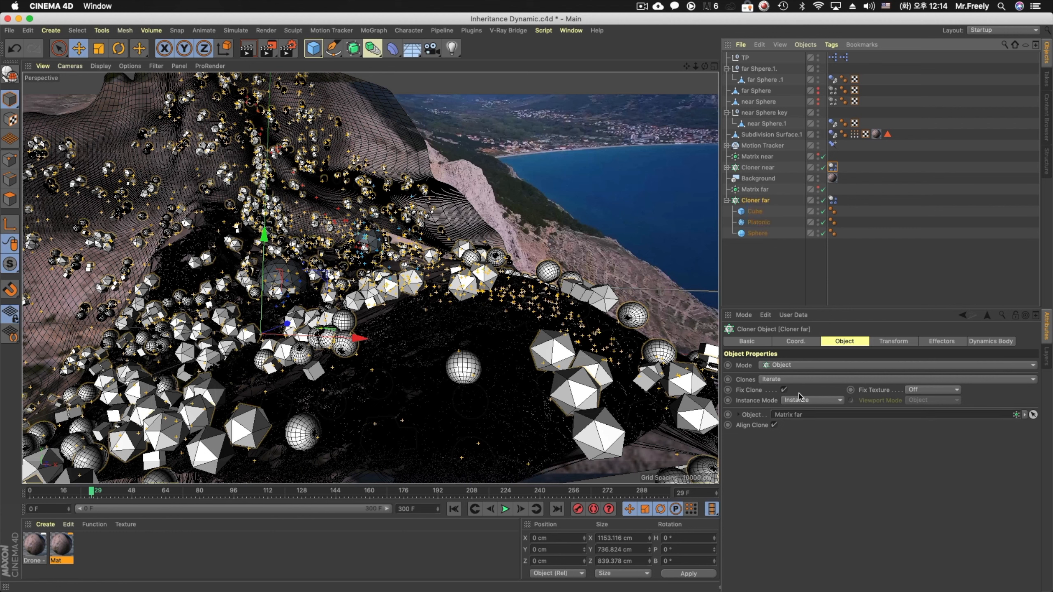
left_click(785, 202)
left_click(754, 82)
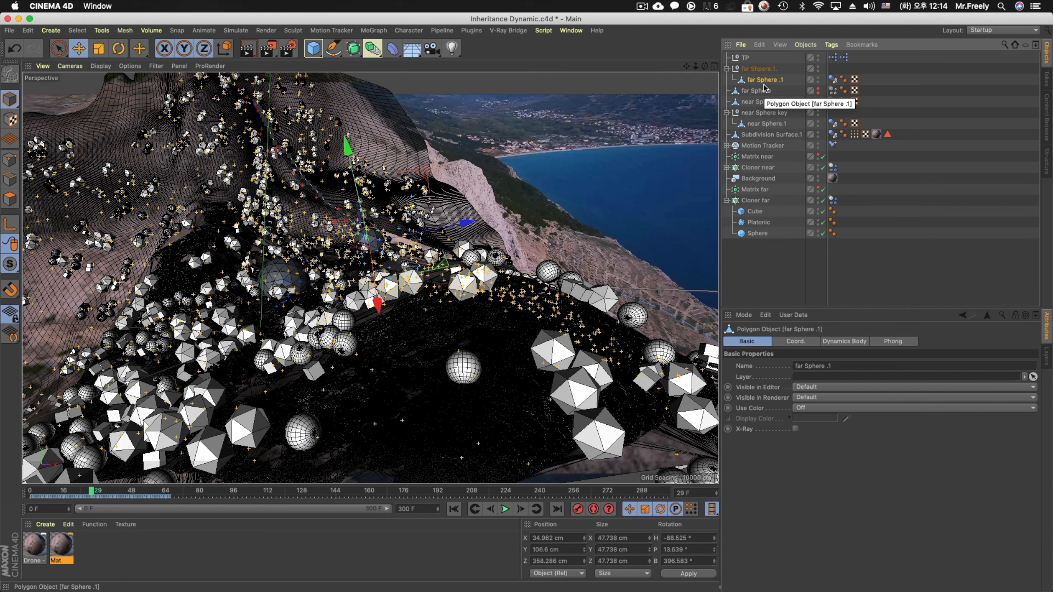
Check the Mass settings of the Dynamics Body tags on the far and near spheres and Cloner far
left_click(862, 182)
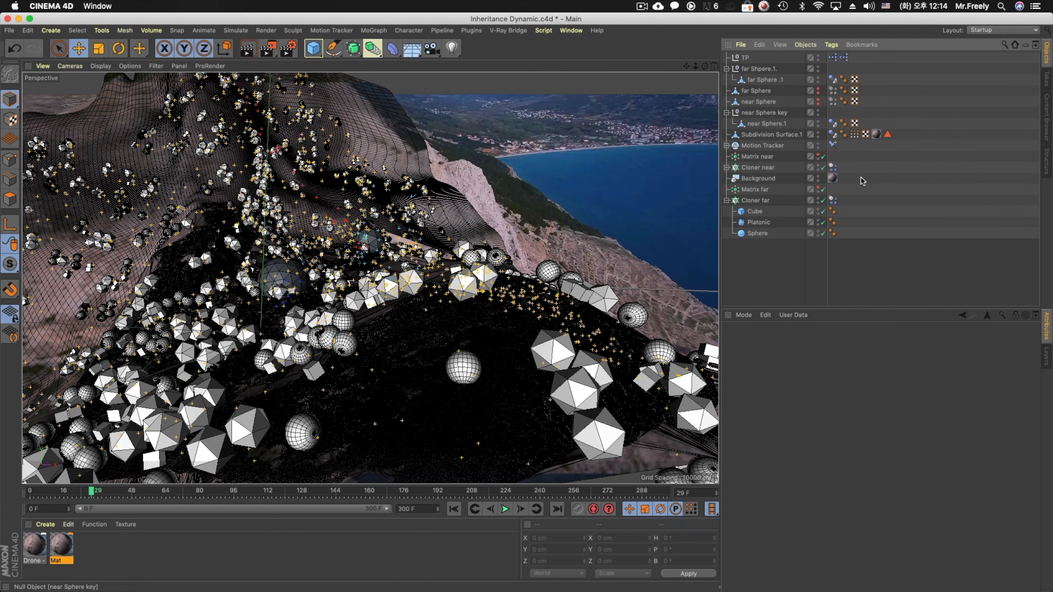
left_click(833, 79)
left_click(836, 341)
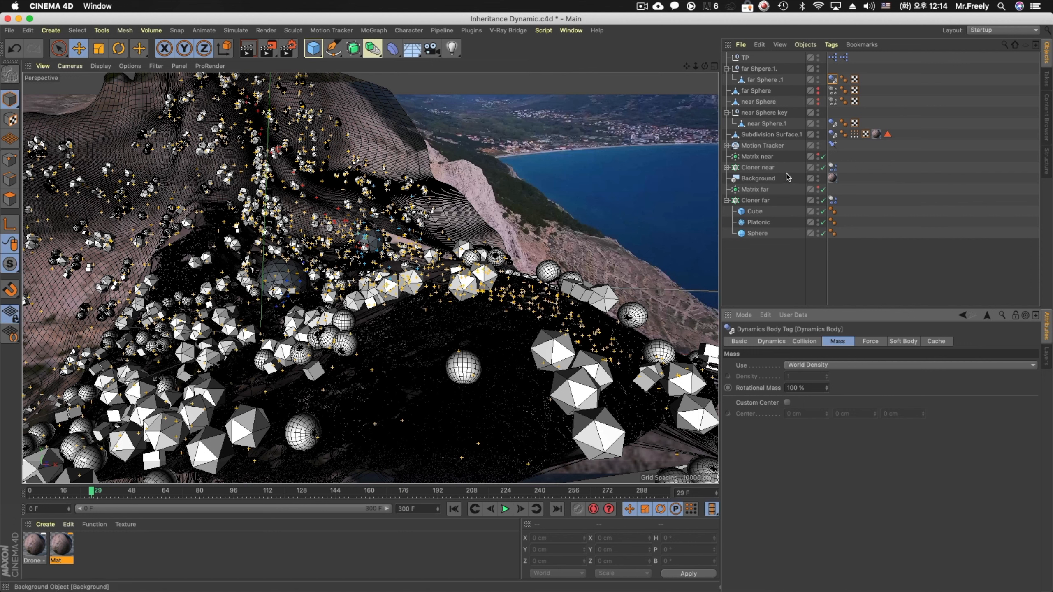
left_click(832, 201)
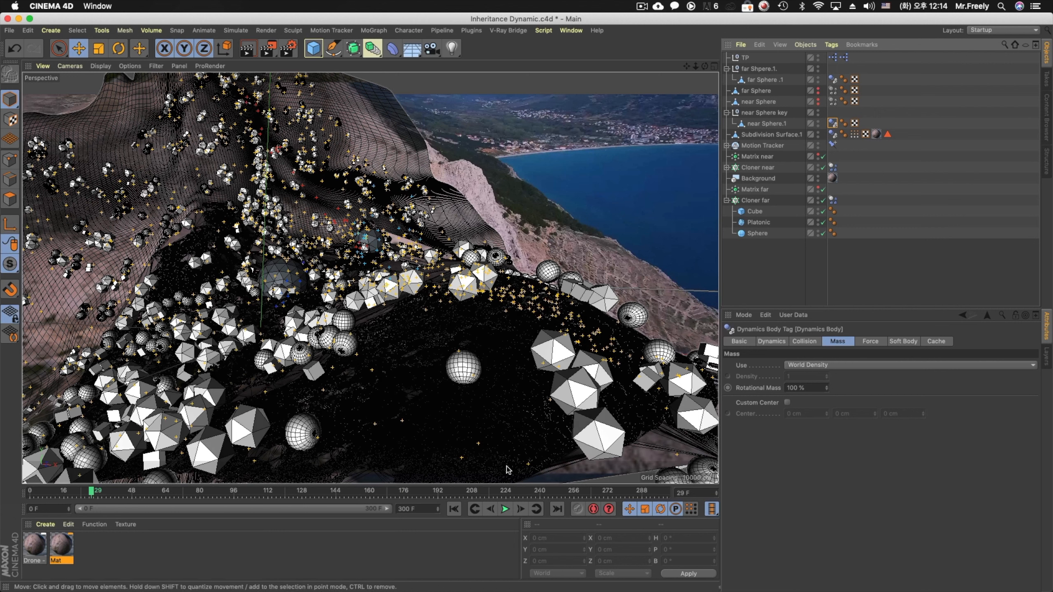
Return to the first frame, save the project, and hide particles in the perspective view
left_click(454, 509)
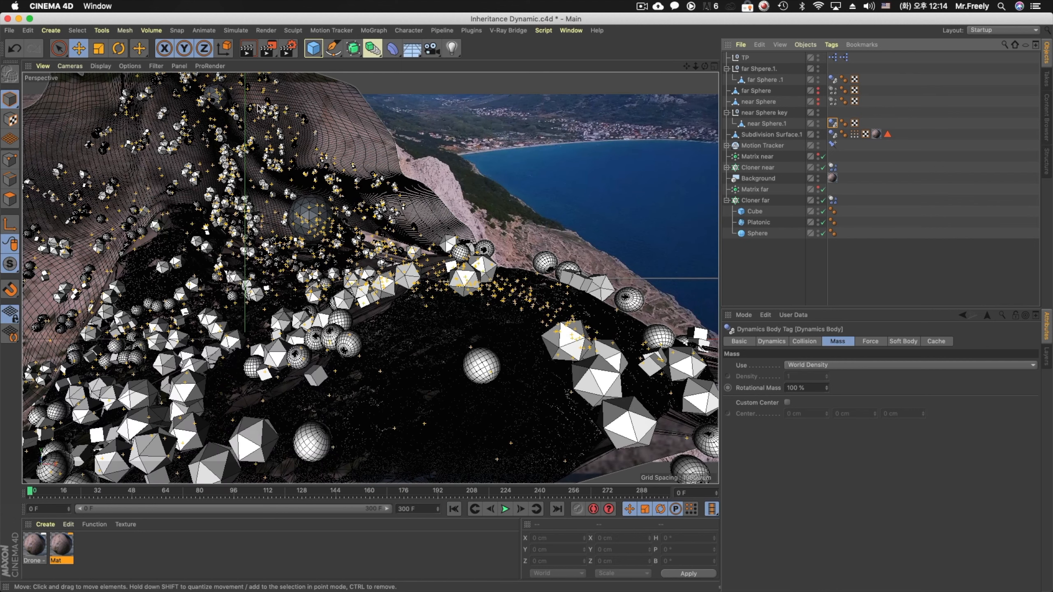
key("super+s")
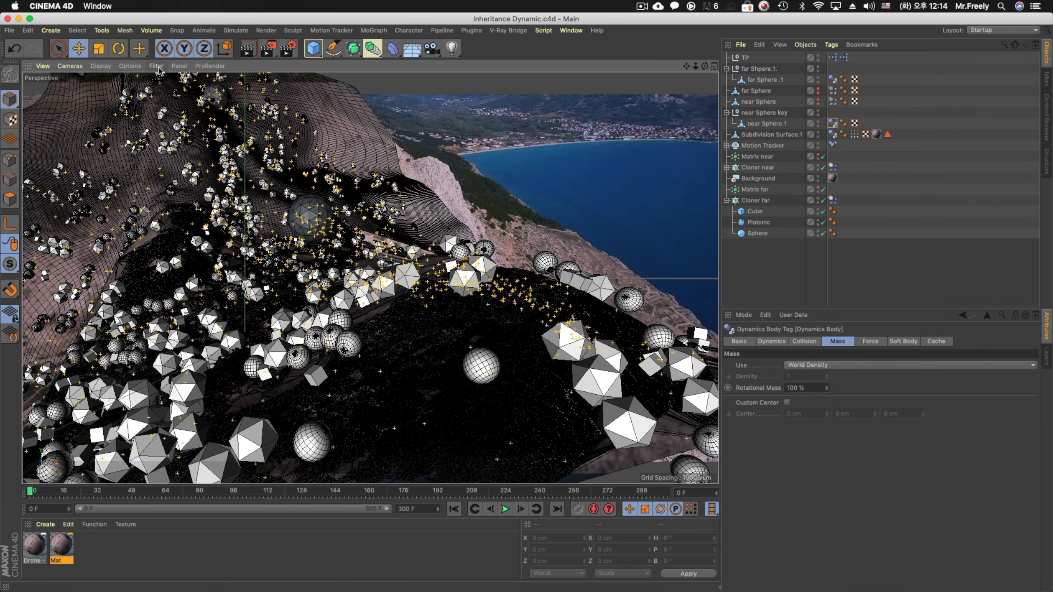
left_click(156, 66)
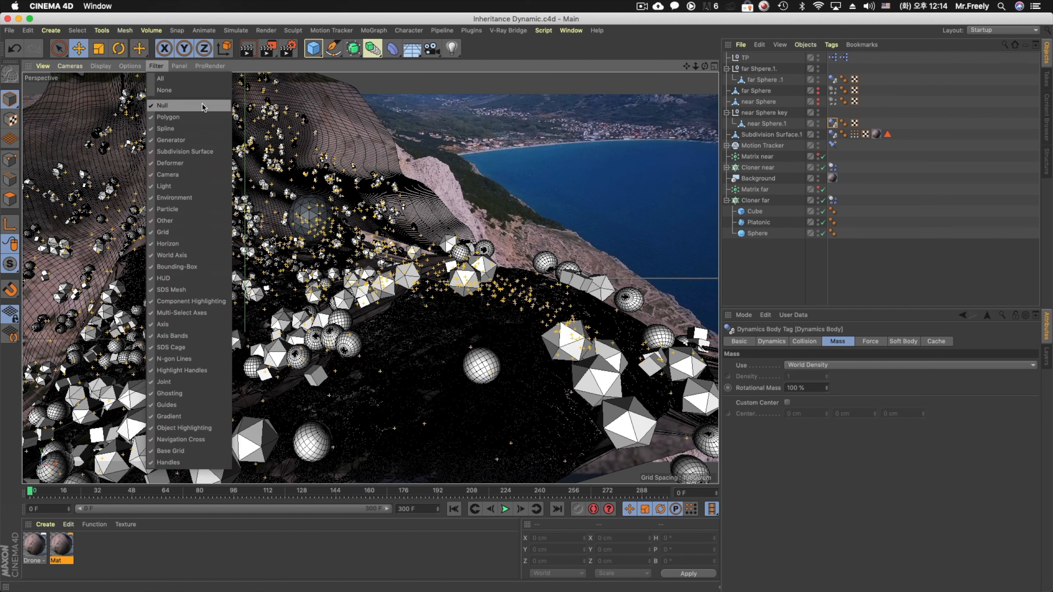
left_click(199, 209)
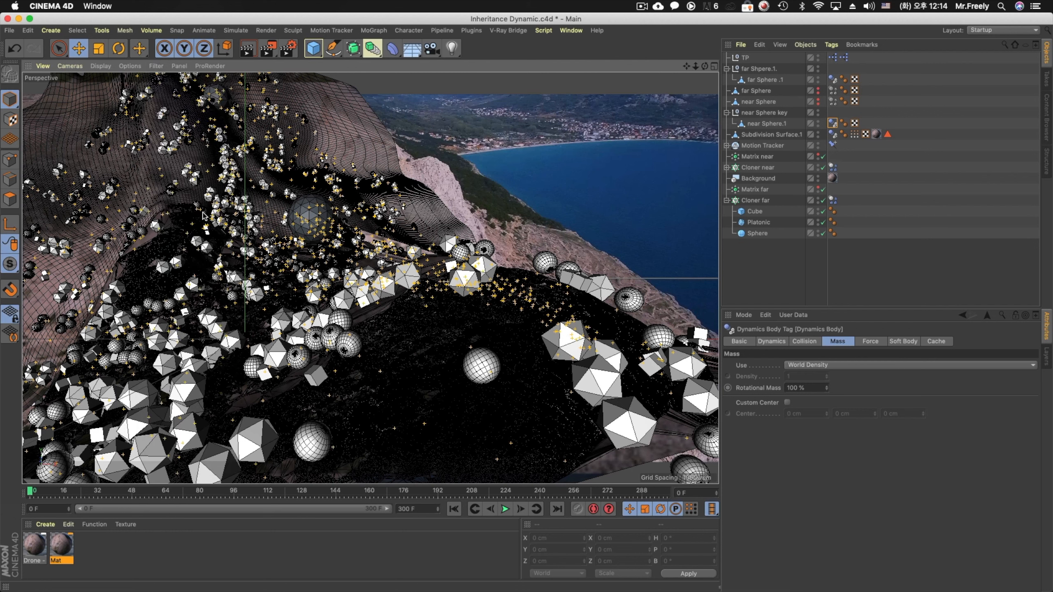
Make a 1280-pixel-wide MP4 preview of frames 0 to 100 at 24 fps, review it, and close the Picture Viewer
left_click(268, 48)
left_click(351, 240)
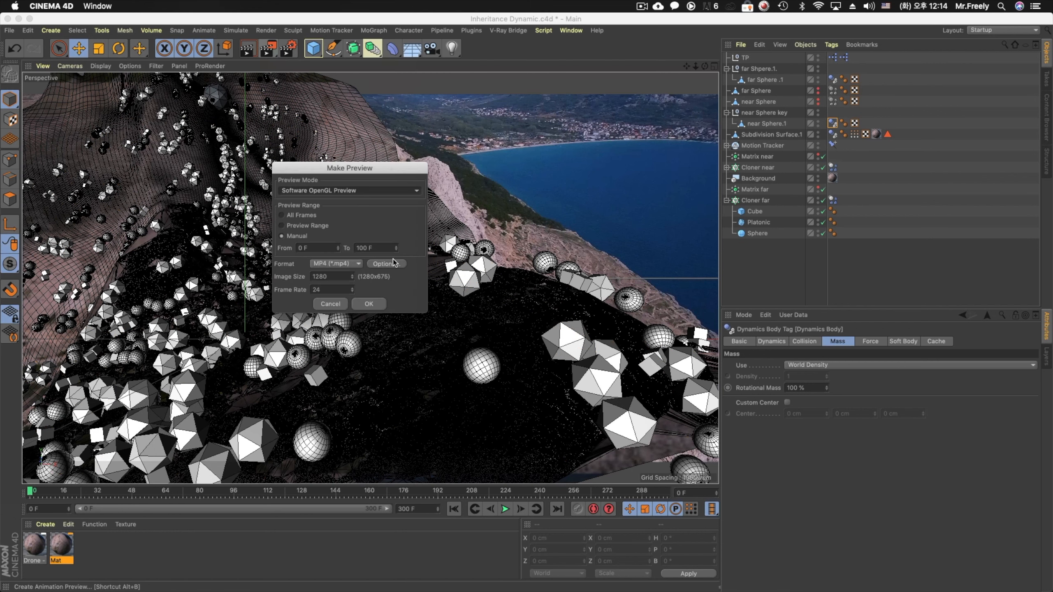
left_click(369, 304)
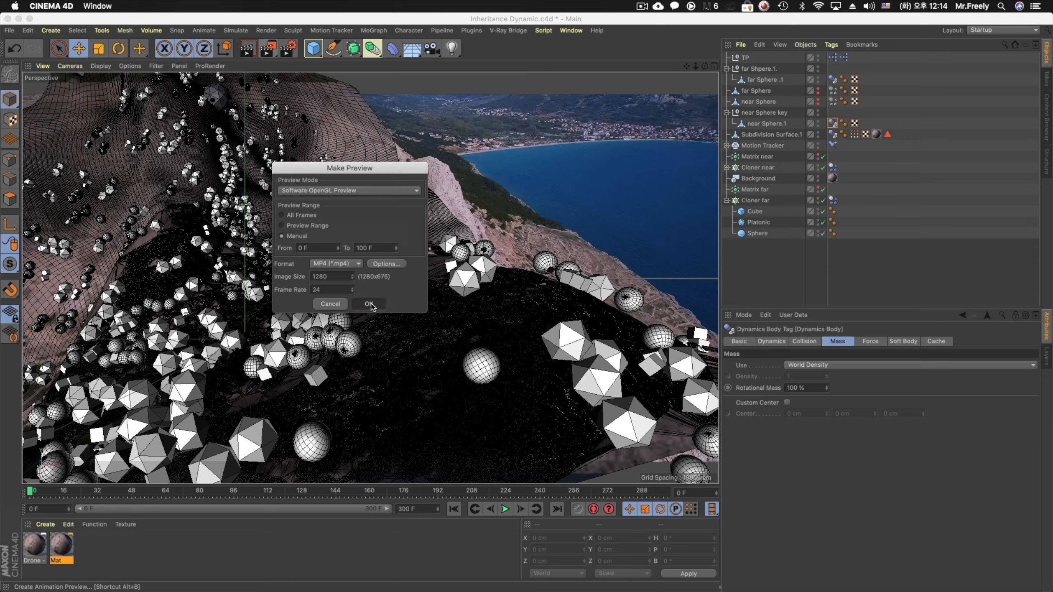
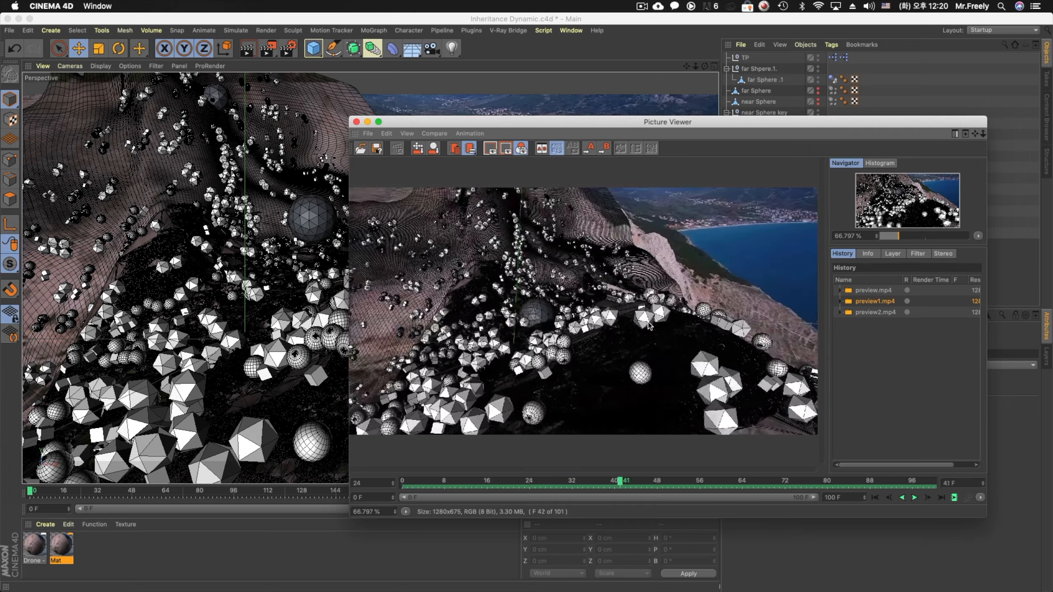
left_click(356, 121)
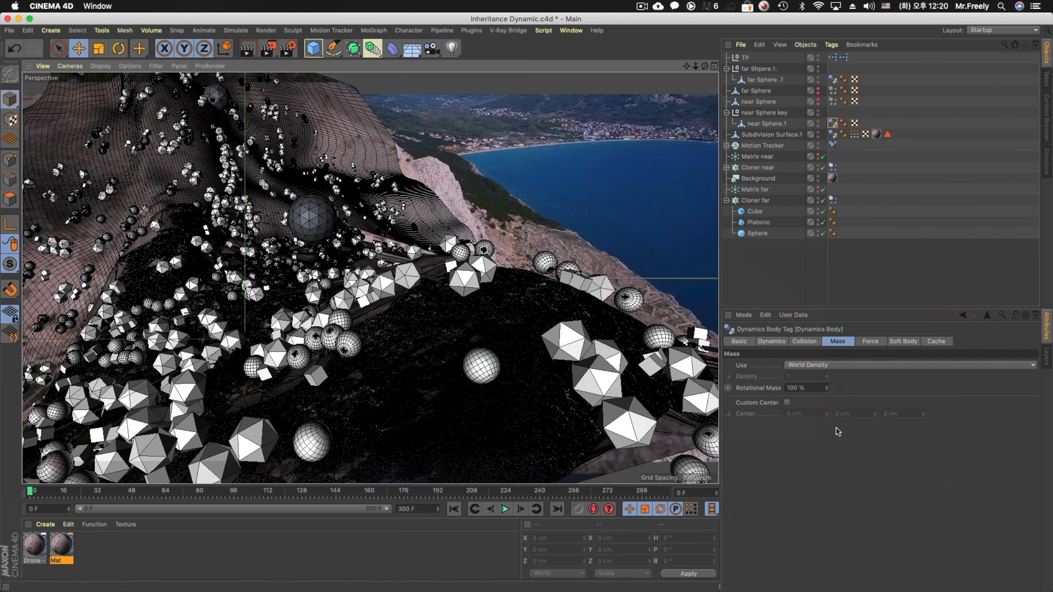
Set the project's Dynamics Time Scale to 50%
key("super+d")
left_click(853, 341)
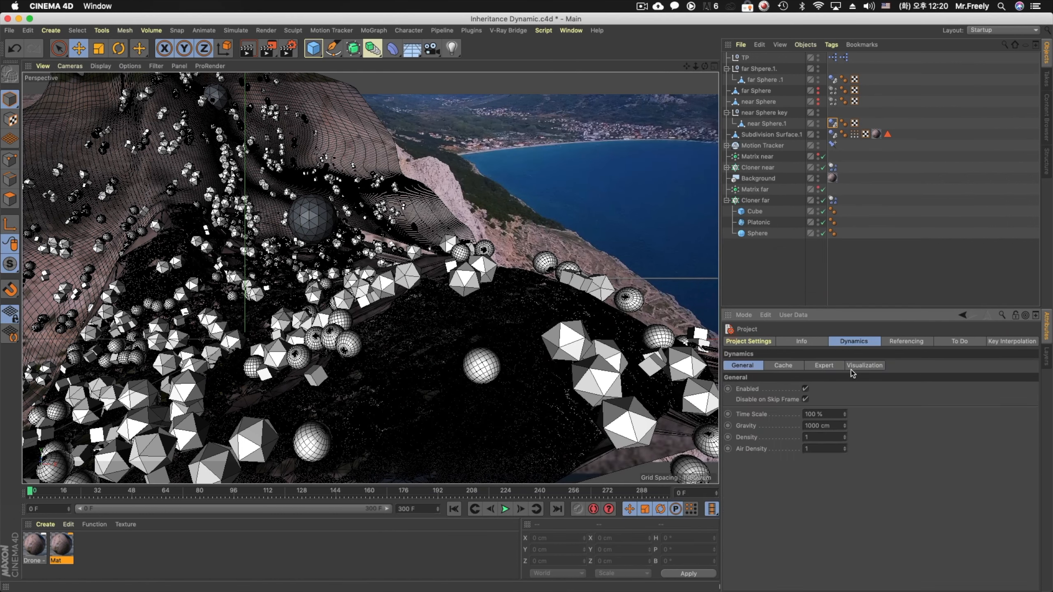
left_click(833, 414)
type("50")
Set Bounce to 15% and Friction to 10% on the Dynamics Body tags of both keyed spheres, Subdivision Surface.1 and both cloners
left_click(832, 79, "shift")
left_click(832, 134, "shift")
left_click(832, 167, "shift")
left_click(832, 199, "shift")
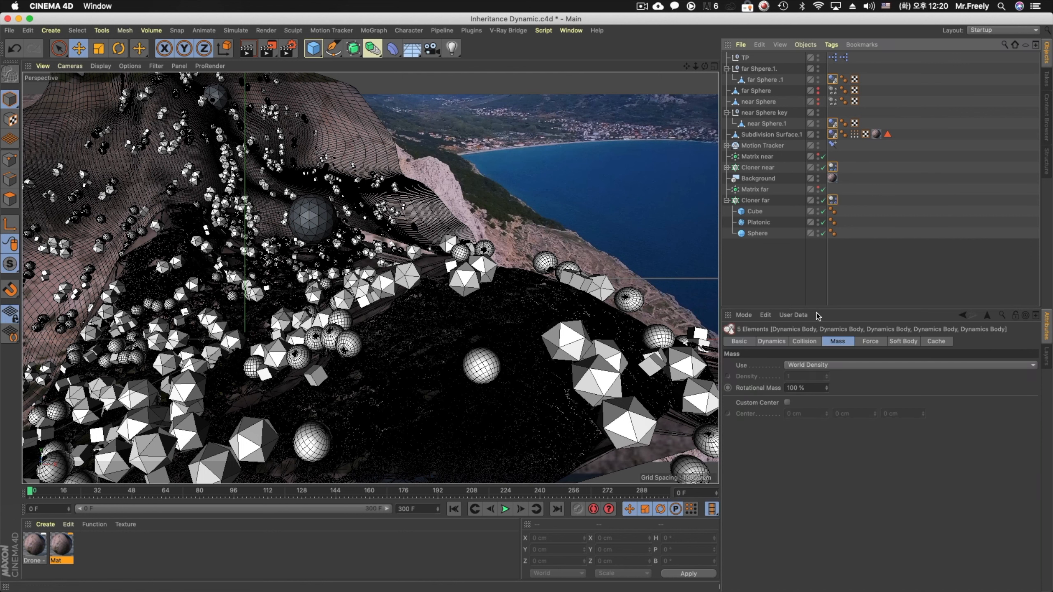
left_click(804, 341)
key("BackSpace")
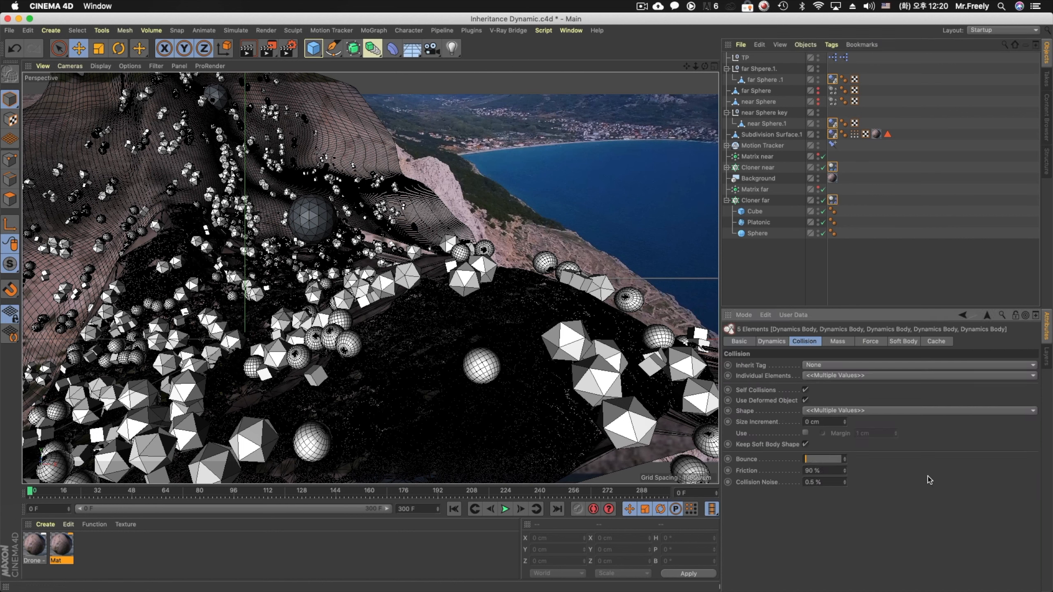
type("15")
key("Return")
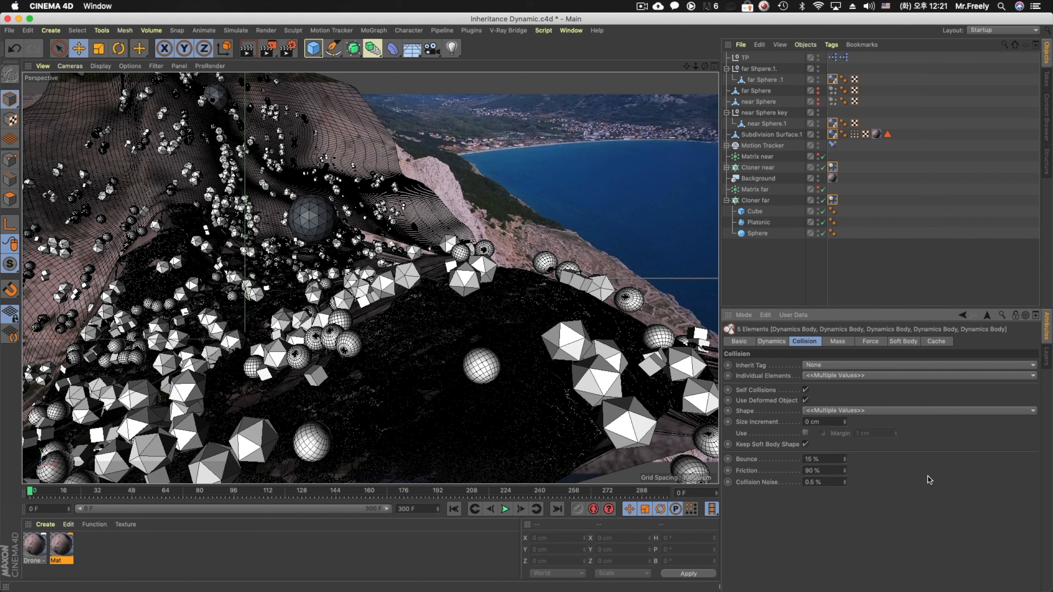
double_click(814, 470)
type("10")
Switch the mass of the Dynamics Body tags on Cloner far and Cloner near to Custom Density with a value of 30
left_click(837, 342)
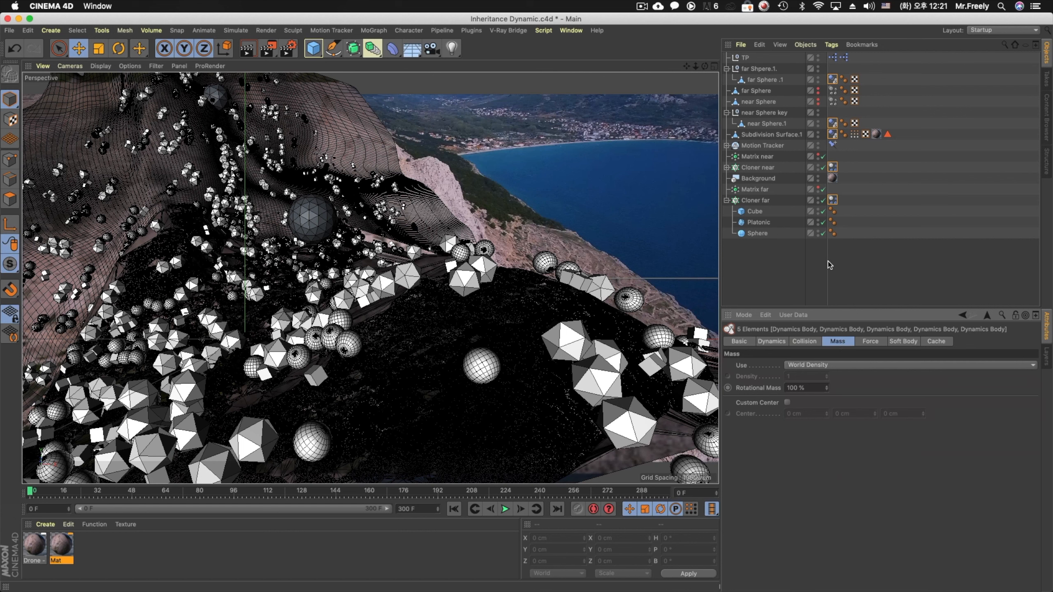
left_click(864, 195)
left_click(832, 200)
left_click(833, 167, "shift")
left_click(837, 365)
left_click(836, 387)
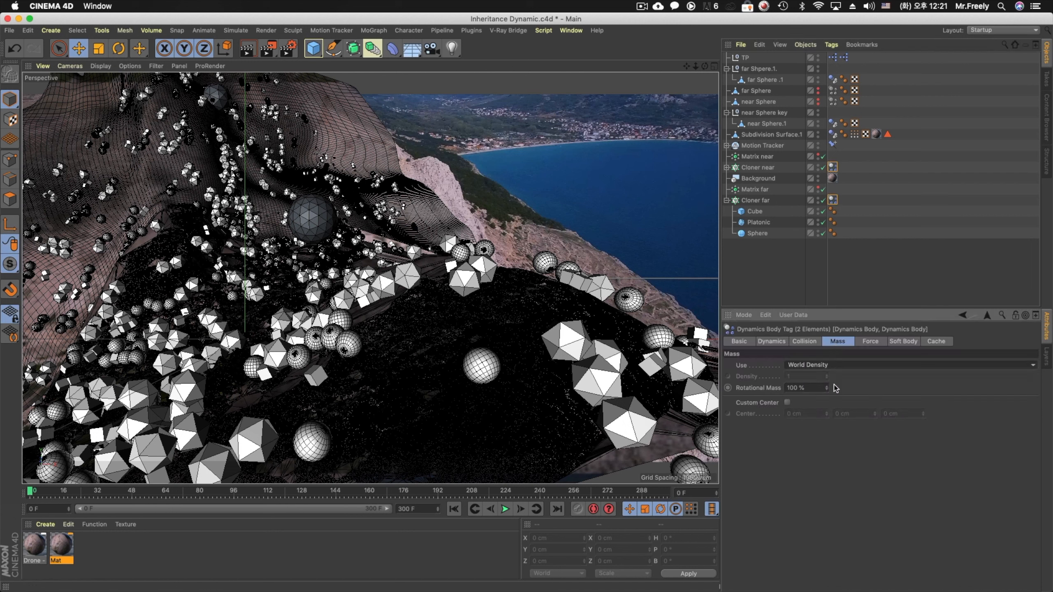
left_click(804, 376)
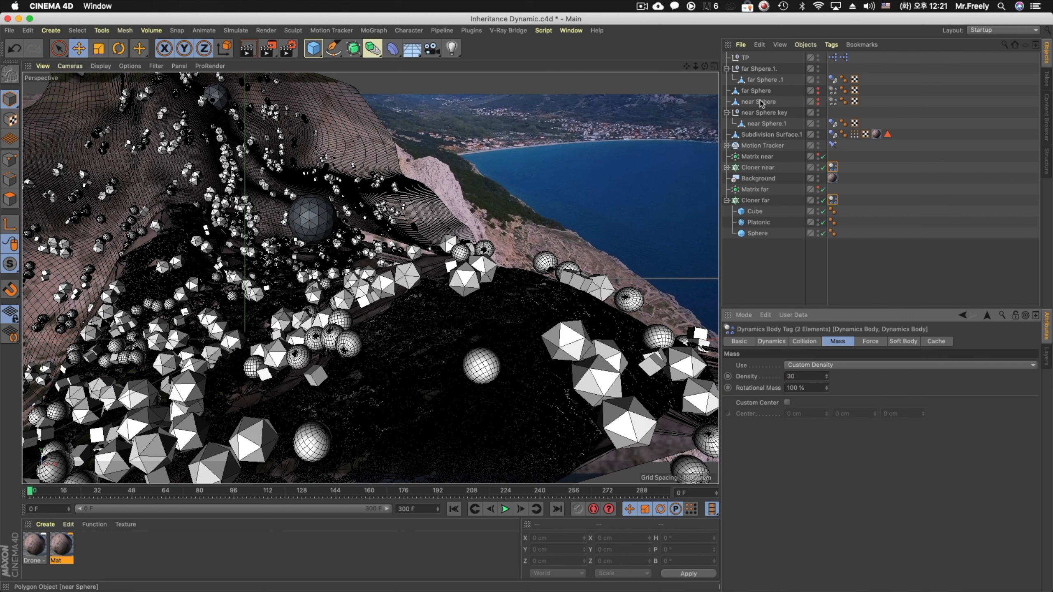
Give the Dynamics Body tags of far Sphere .1 and near Sphere.1 a Custom Density of 35
left_click(833, 80)
left_click(832, 122, "shift")
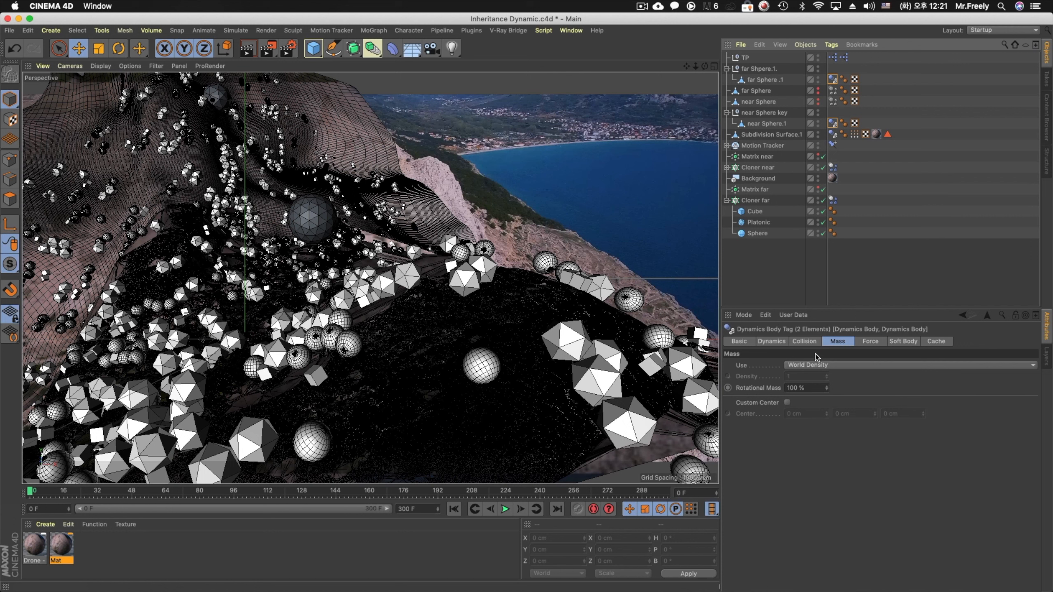
left_click(817, 365)
left_click(817, 379)
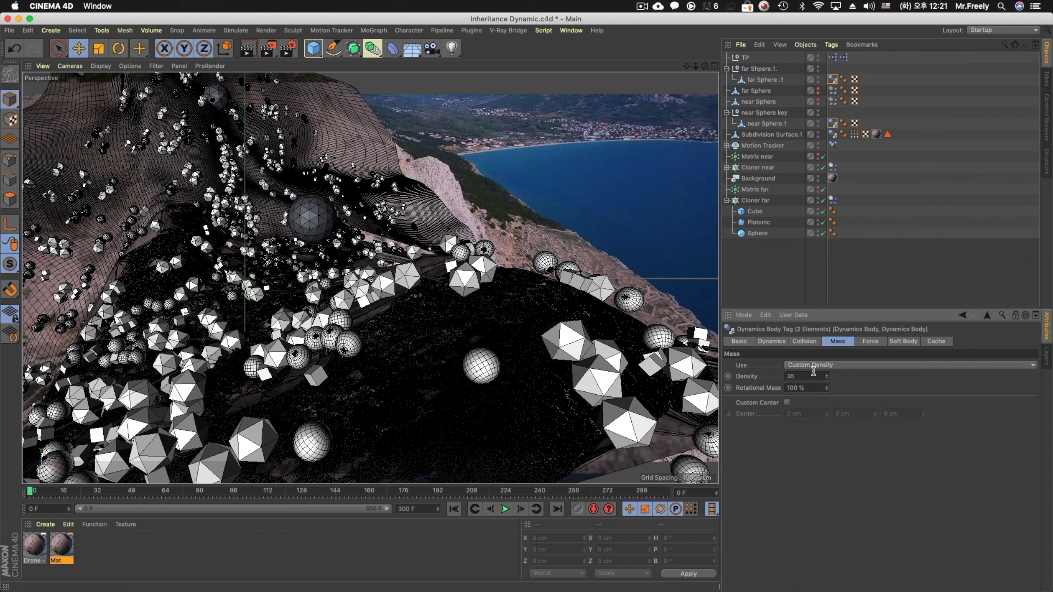
left_click(813, 374)
left_click(842, 367)
left_click(837, 390)
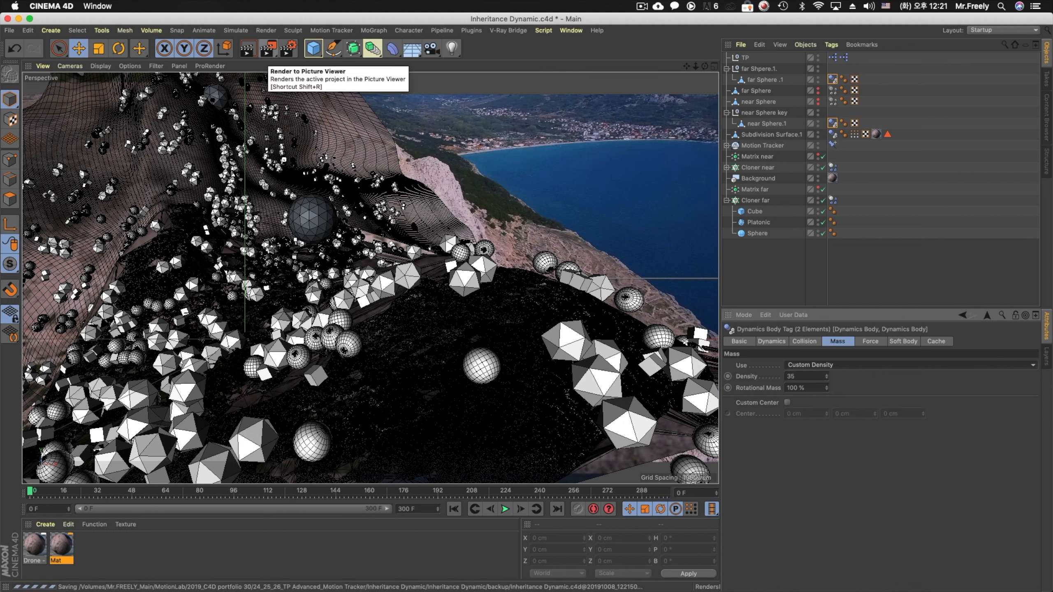
Set the particle count of Matrix far to 2500
left_click(762, 202)
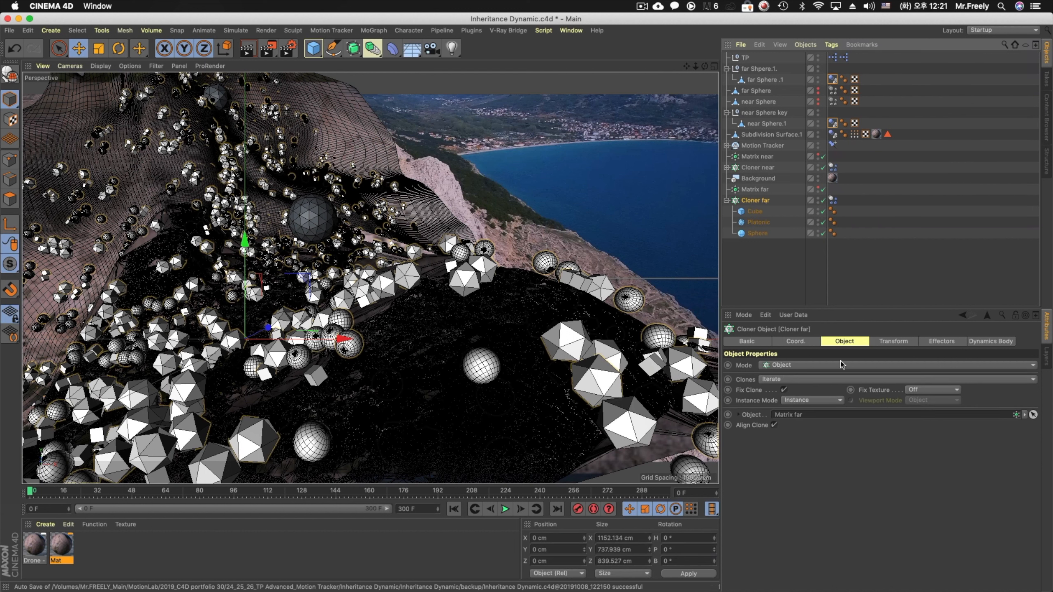
left_click(767, 192)
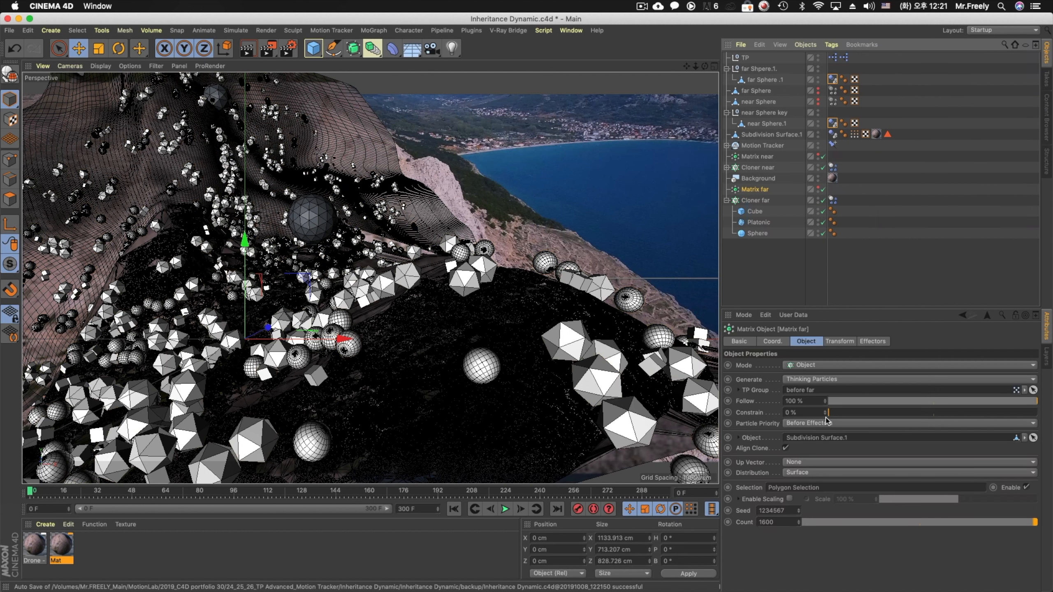
double_click(786, 521)
type("2")
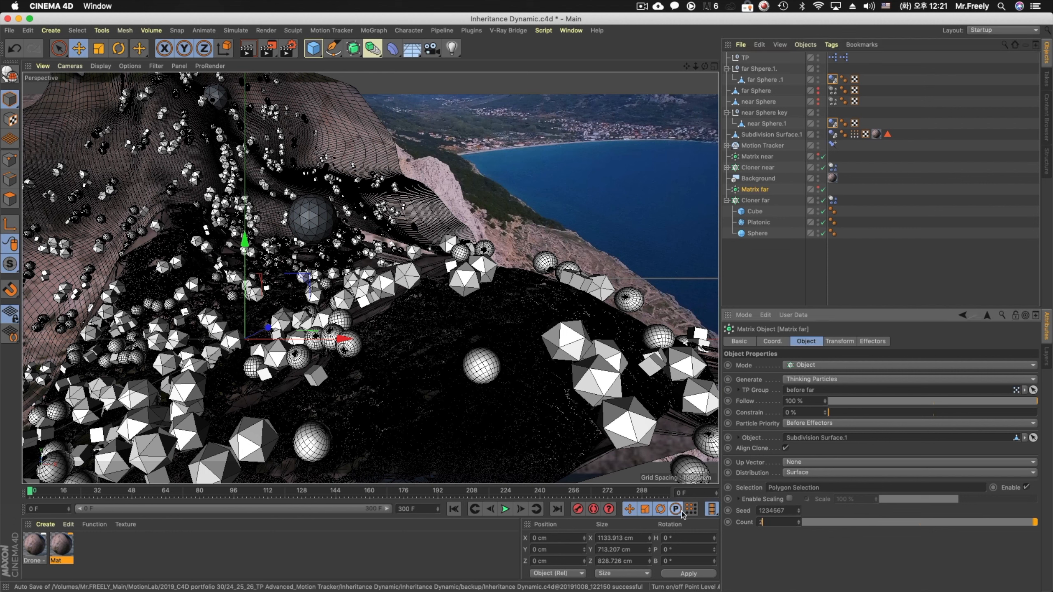
type("500")
key("Return")
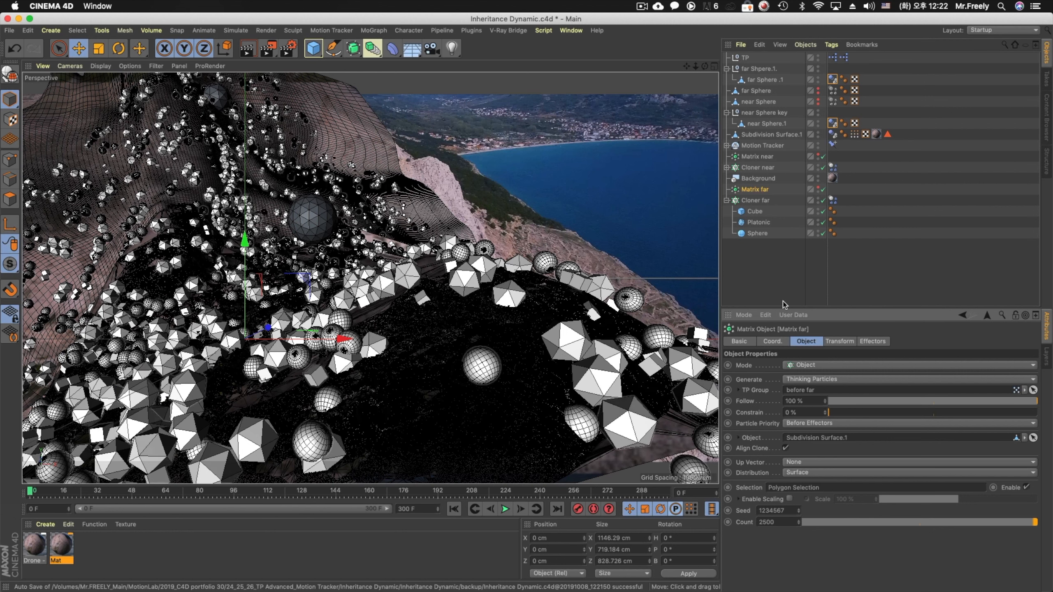
Set the particle count of Matrix near to 2000
left_click(765, 168)
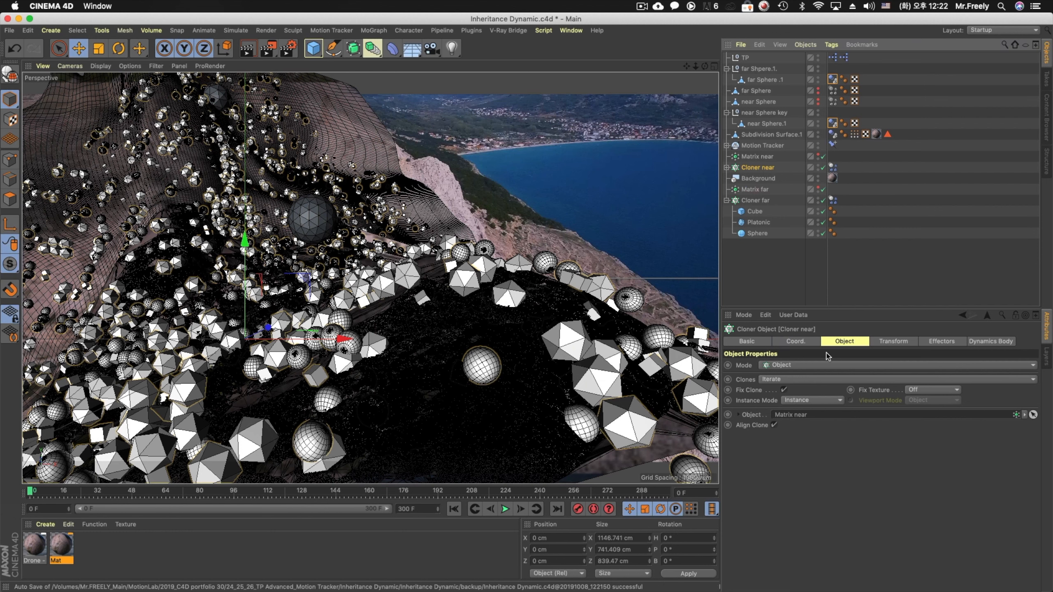
left_click(761, 157)
left_click_drag(774, 523, 677, 516)
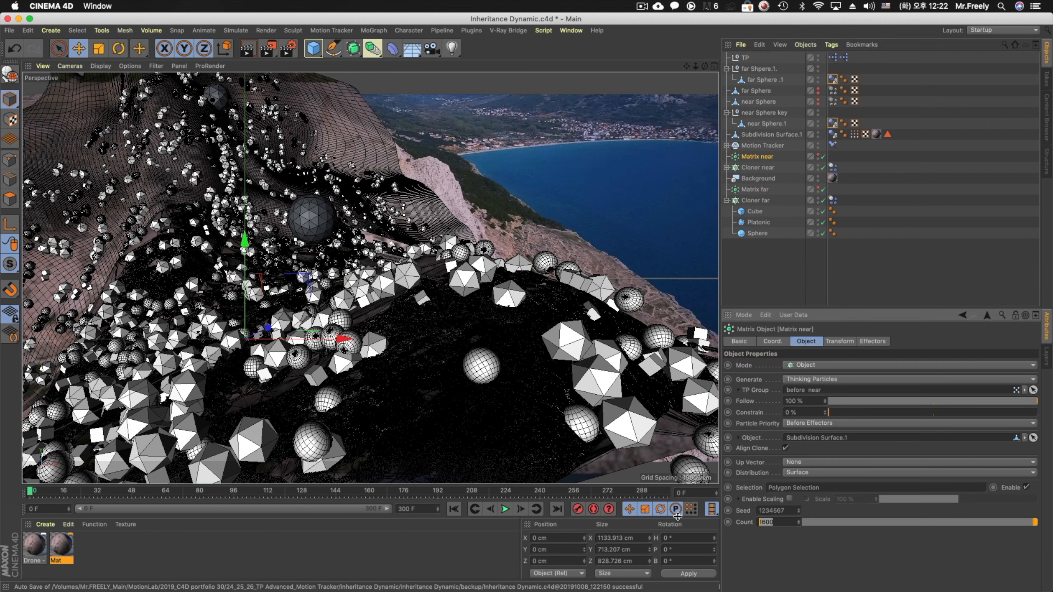
type("2000")
key("Return")
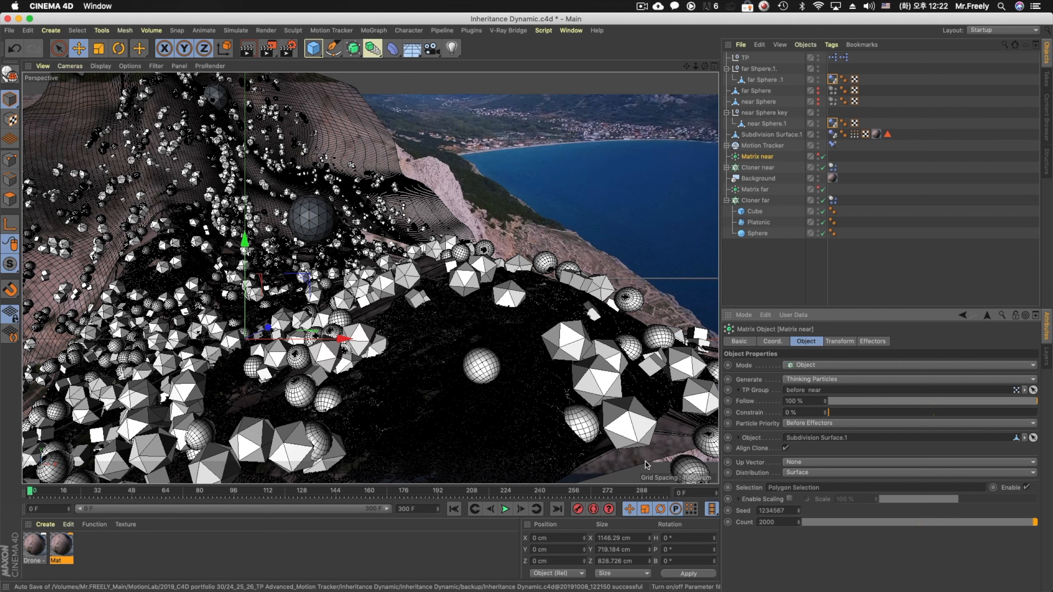
Clear the initial state of both cloners' Dynamics Body tags and play the simulation briefly
left_click(834, 167)
left_click(833, 199, "shift")
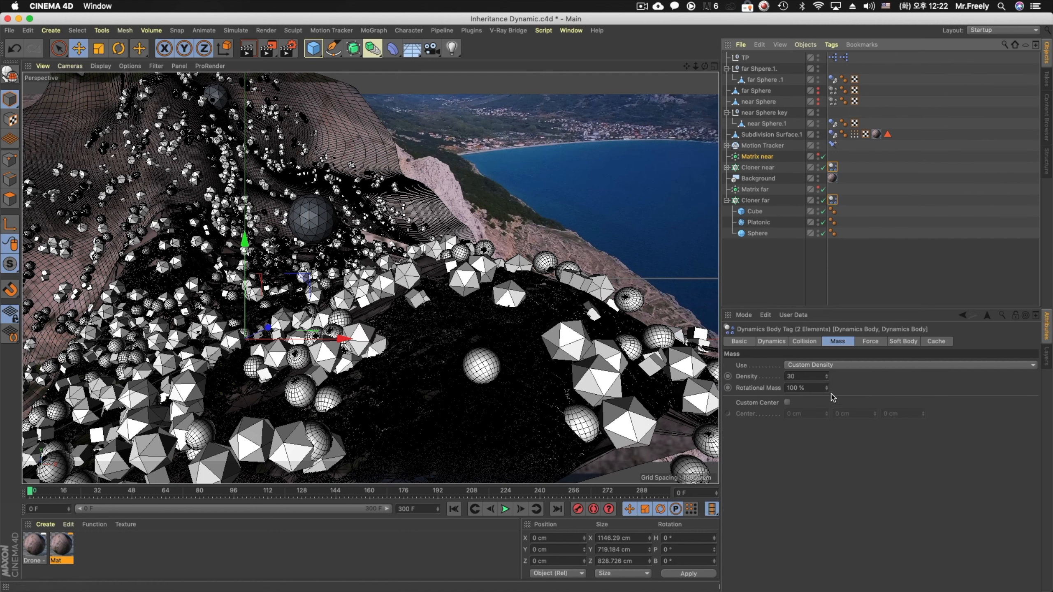
left_click(773, 342)
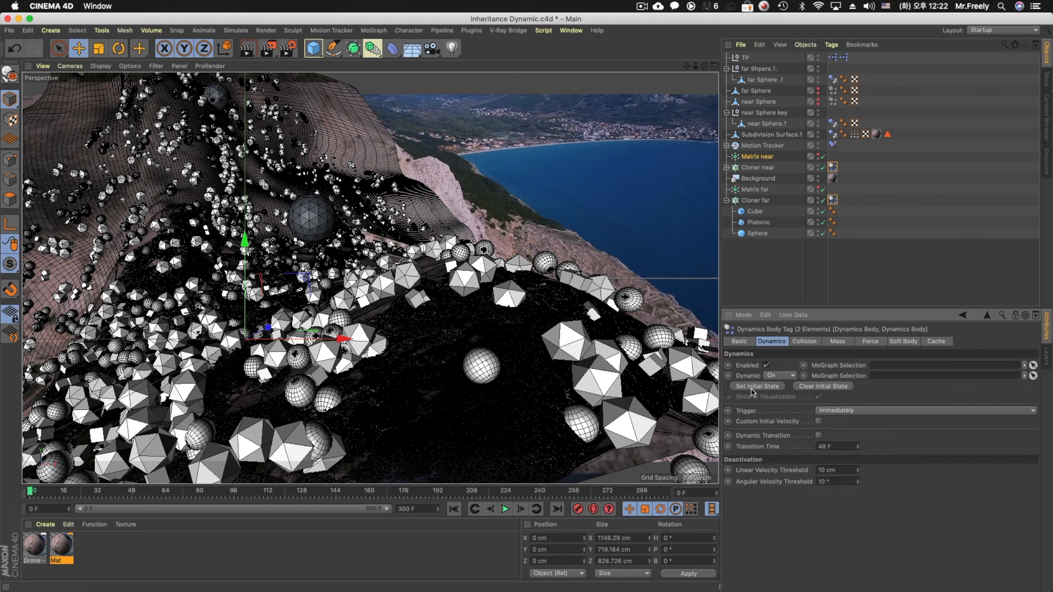
left_click(819, 387)
left_click(505, 509)
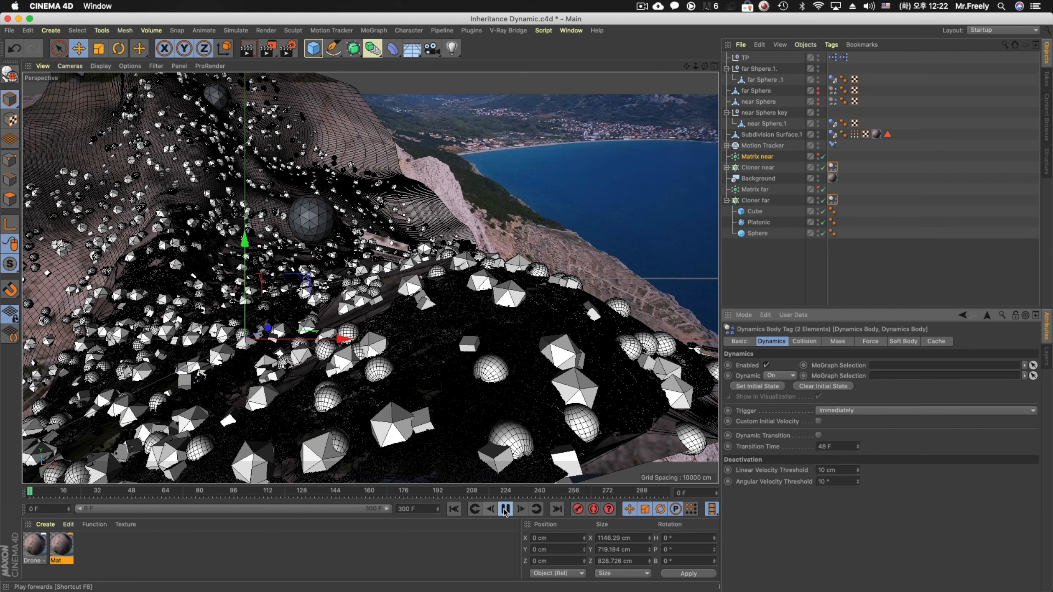
left_click(505, 510)
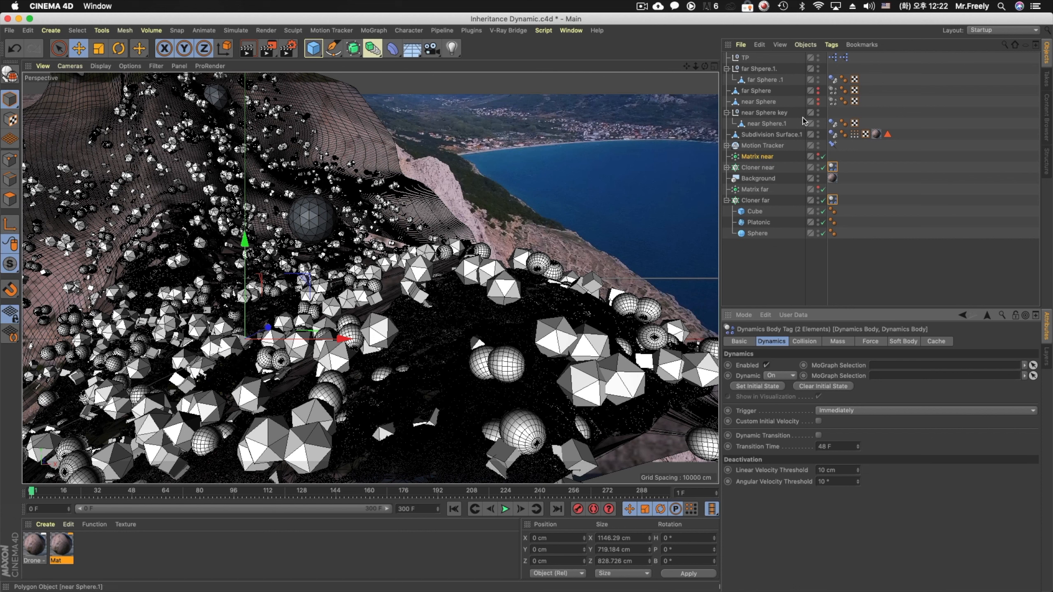
Hide far Sphere .1 and near Sphere.1, then replay the simulation briefly from the first frame
left_click(833, 81)
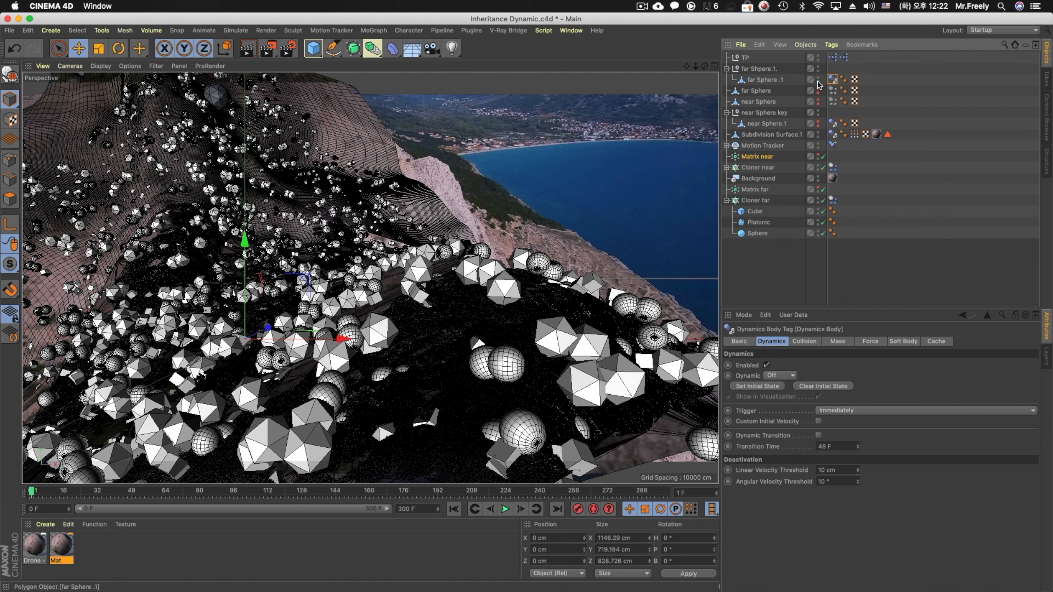
left_click(453, 509)
left_click(506, 509)
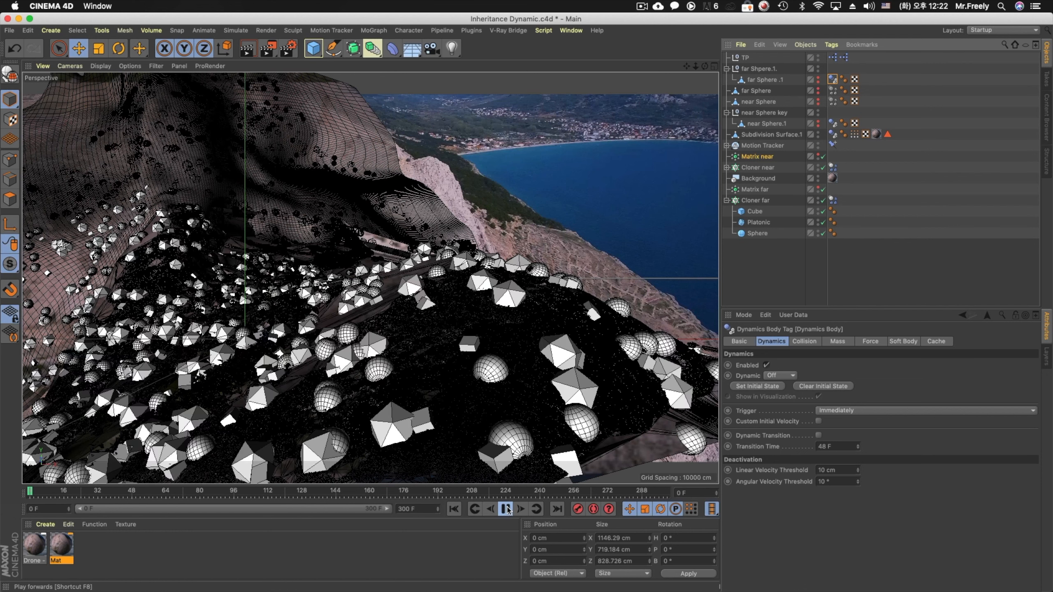
left_click(506, 509)
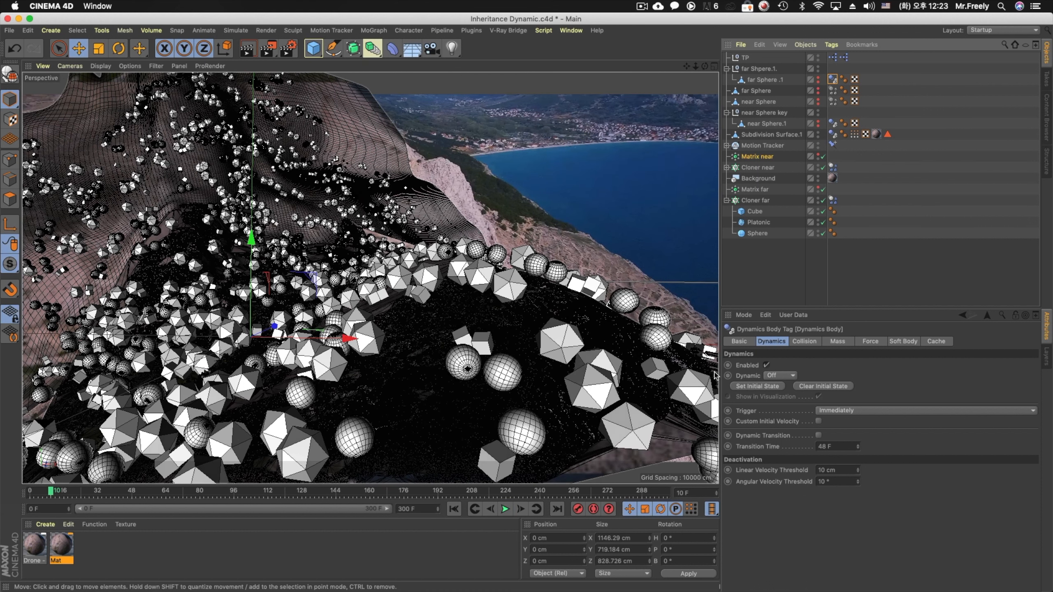
Set the initial state of the Dynamics Body tags on both Cloner near and Cloner far from the current frame
left_click(833, 167)
left_click(833, 201, "ctrl")
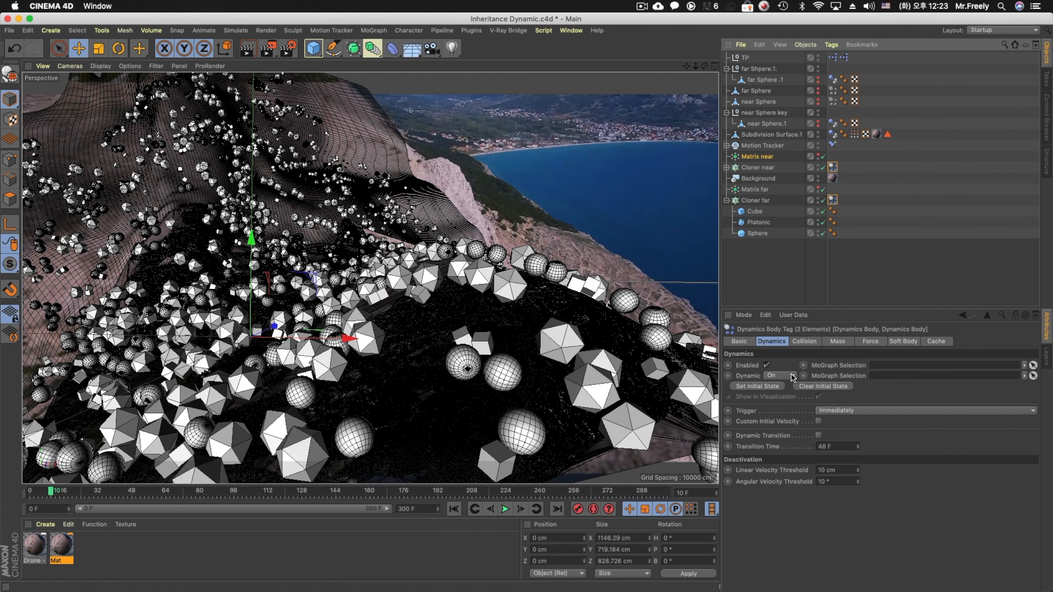
left_click(780, 387)
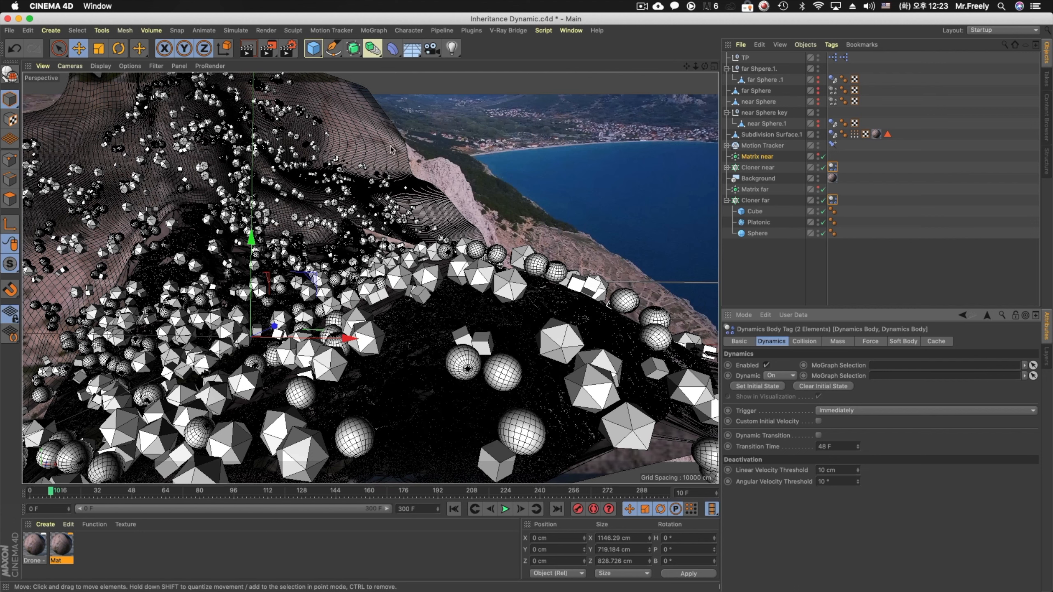
Make a Software OpenGL MP4 preview of frames 0 to 100 at image size 1280 and 24 frames per second
left_click(454, 509)
left_click(268, 48)
left_click(353, 232)
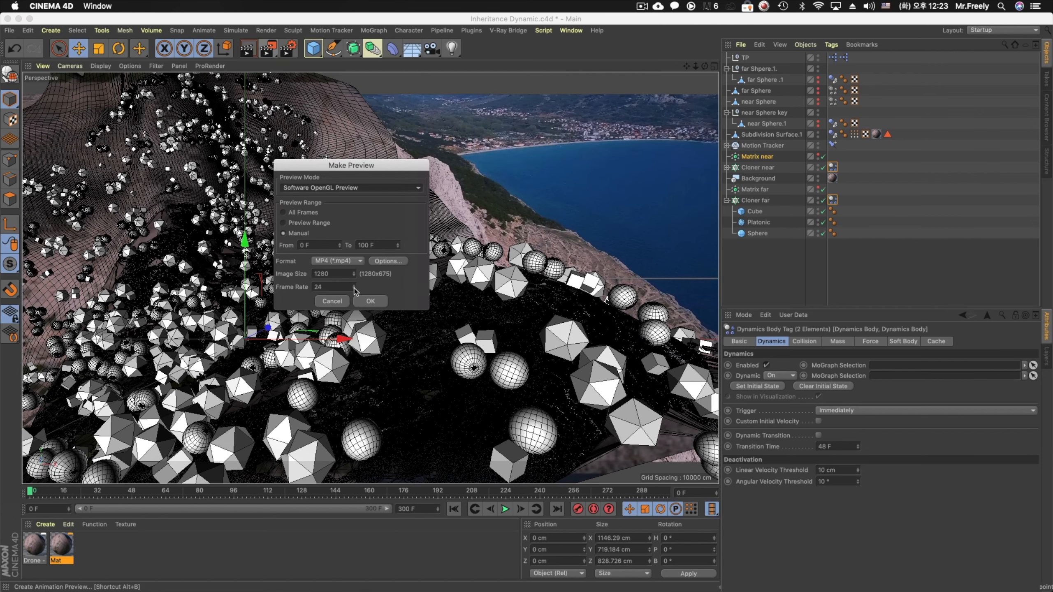
left_click(372, 301)
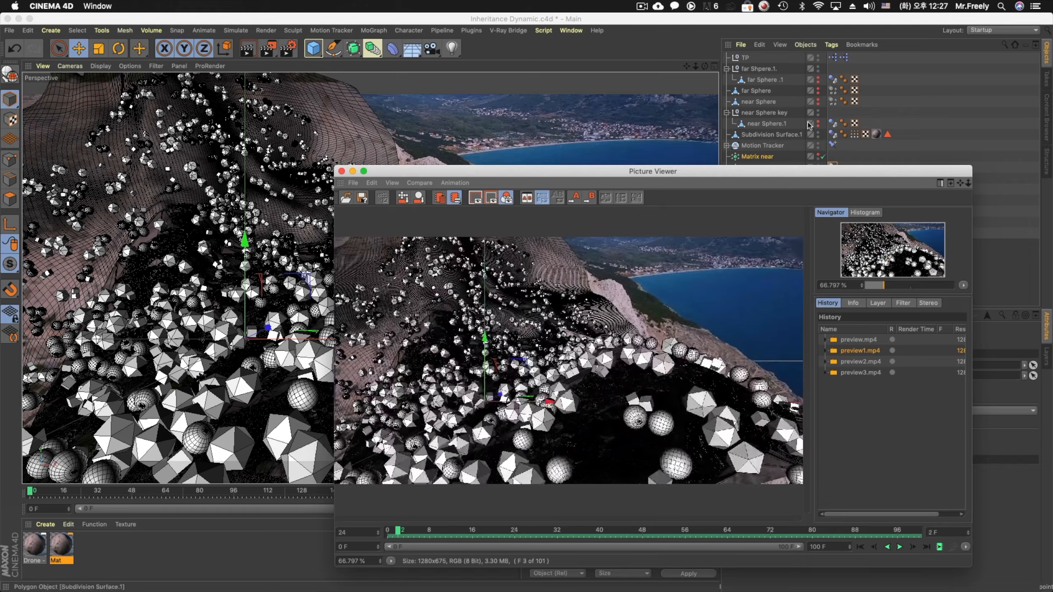
Make far Sphere .1 and near Sphere.1 visible in the viewport again and close the preview window
left_click(818, 103)
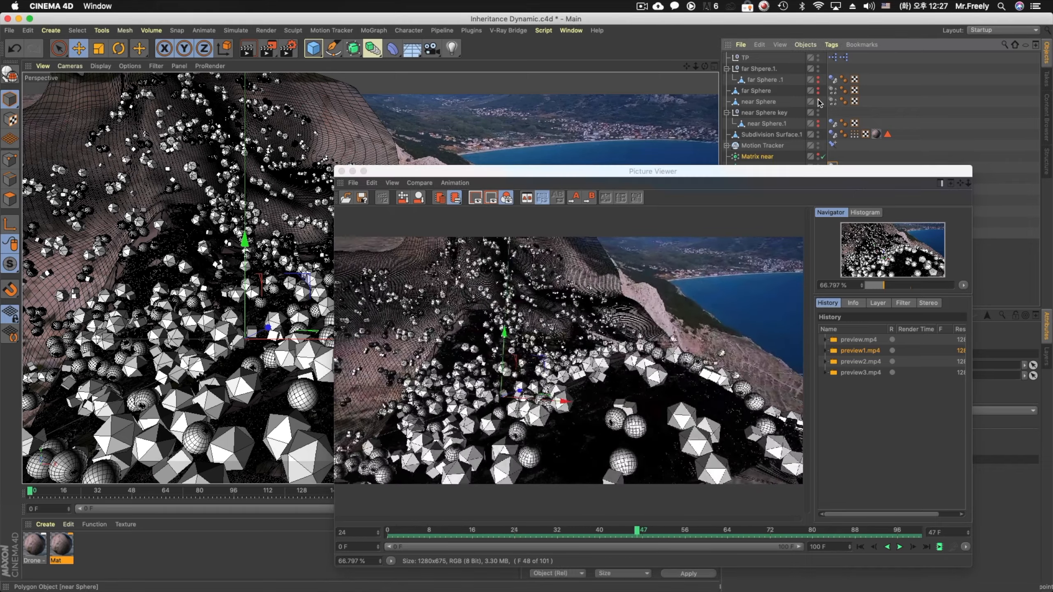
left_click(818, 99)
left_click(818, 82)
left_click(818, 78)
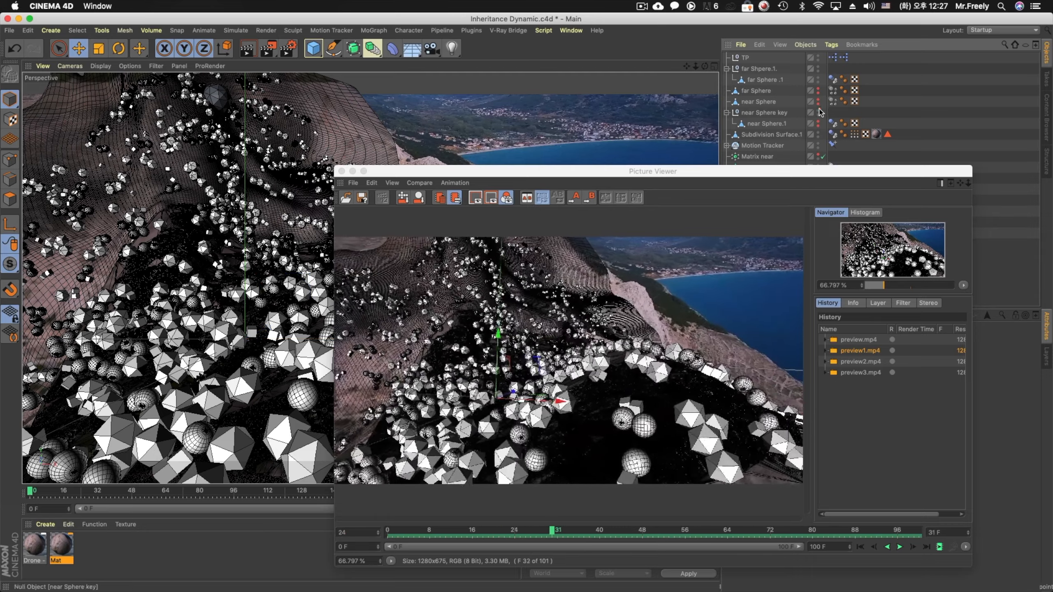
left_click(818, 121)
left_click(818, 125)
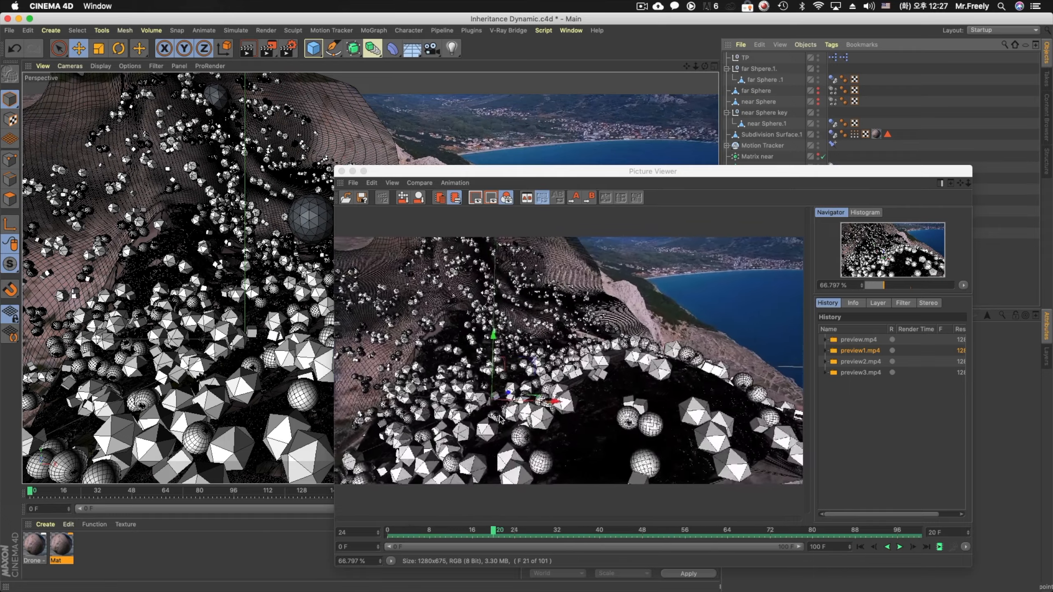
left_click(341, 170)
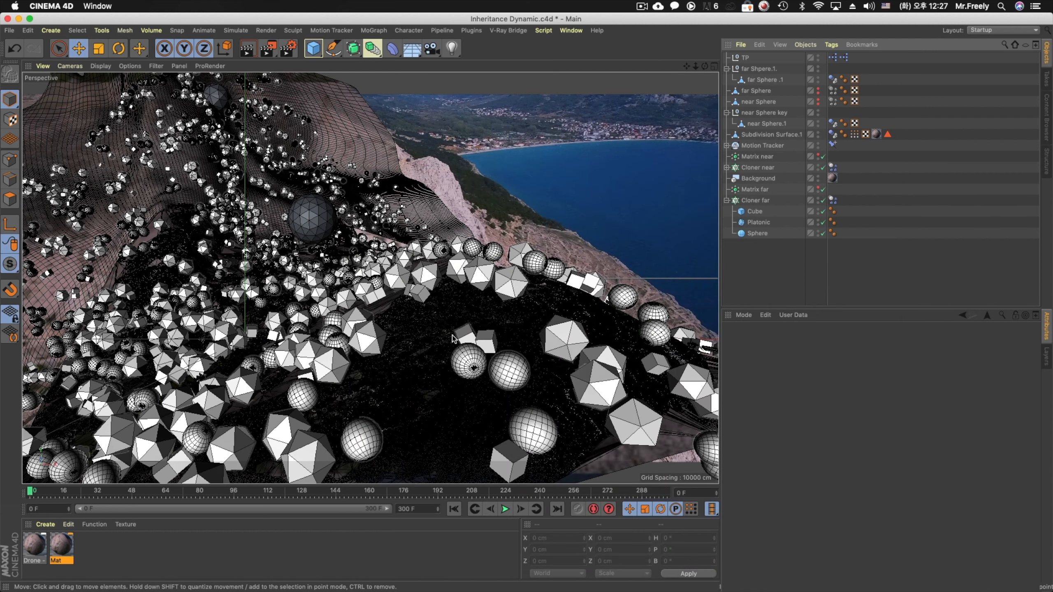
Scrub the timeline between frames 83 and 50 to examine the spheres' paths, and render the view at frame 59
left_click(218, 492)
left_click(206, 493)
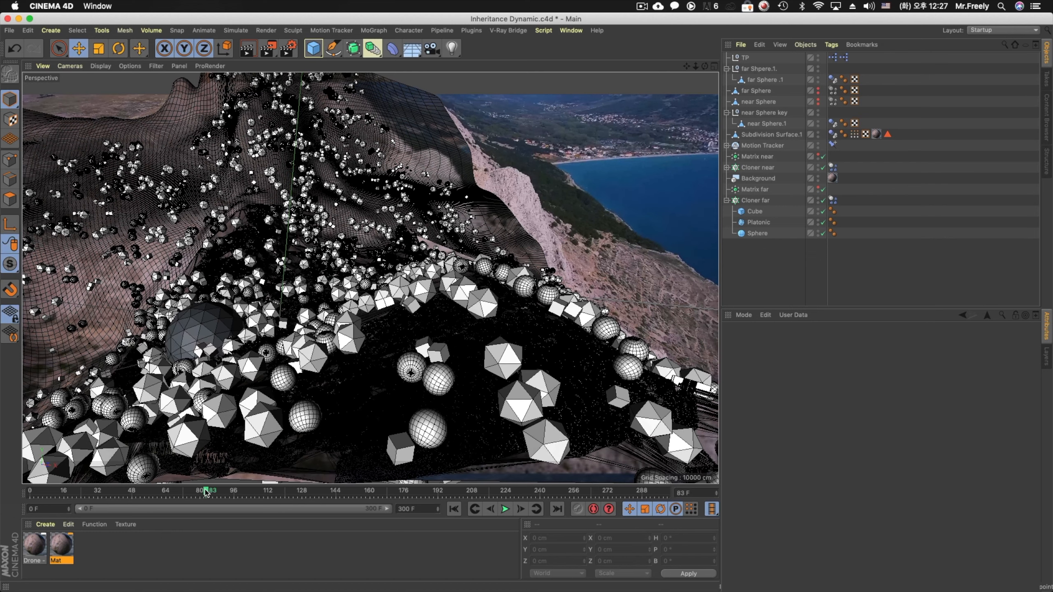
left_click_drag(194, 492, 172, 492)
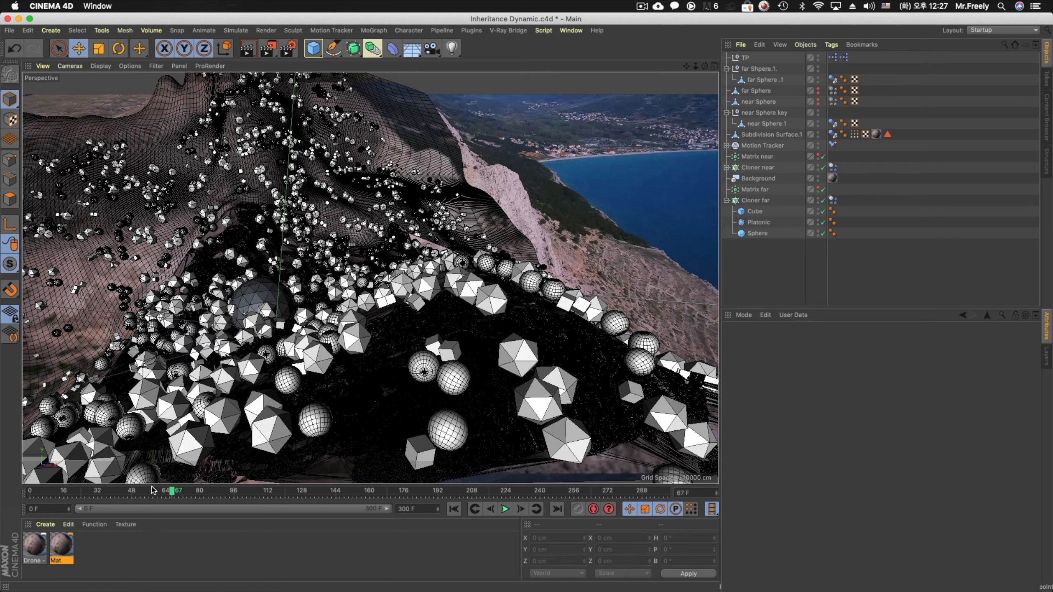
left_click(154, 491)
left_click(136, 491)
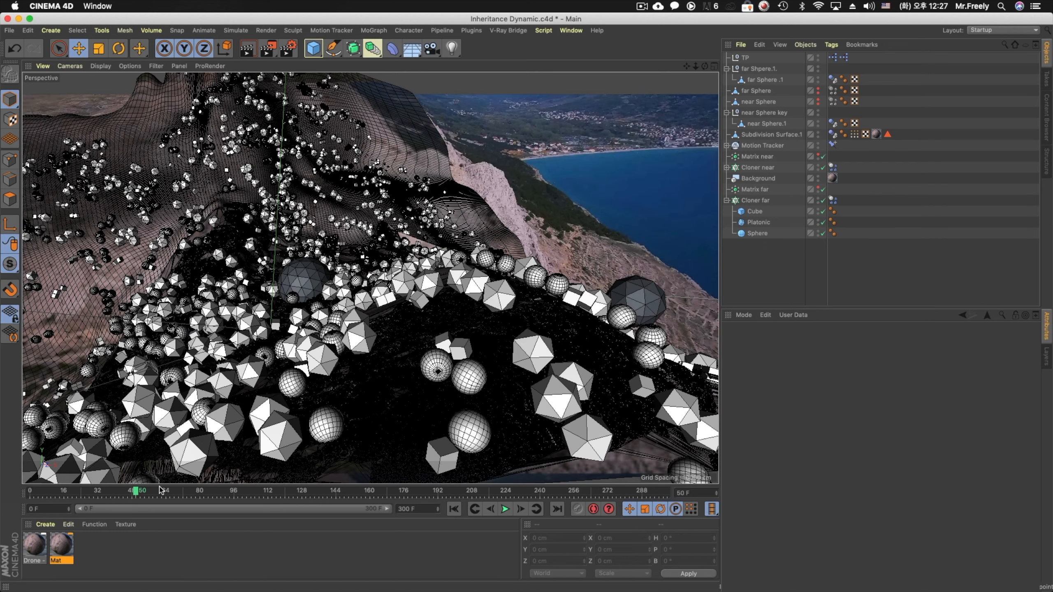
left_click(155, 494)
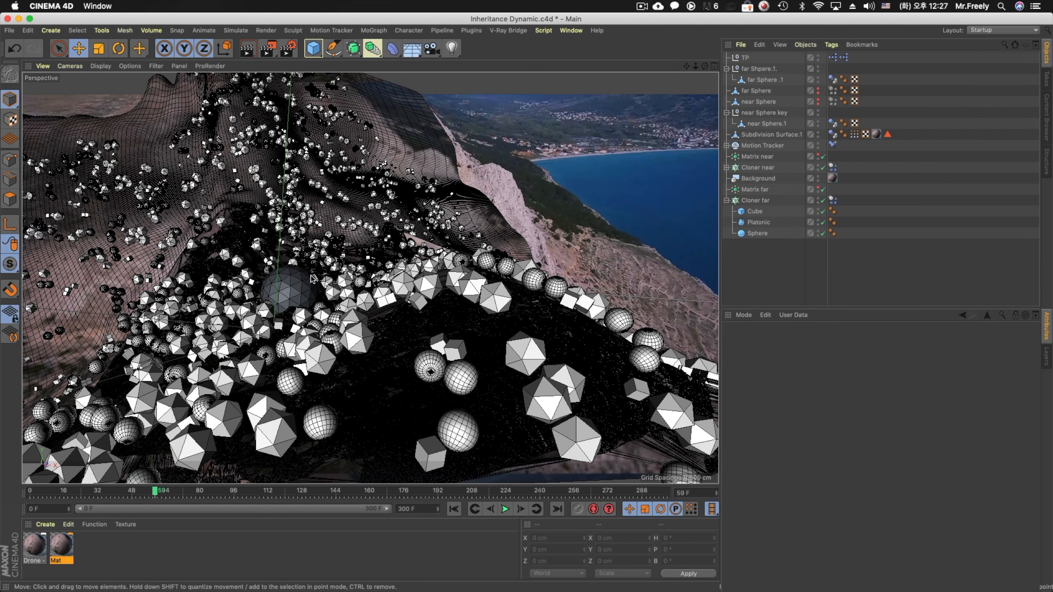
left_click(247, 49)
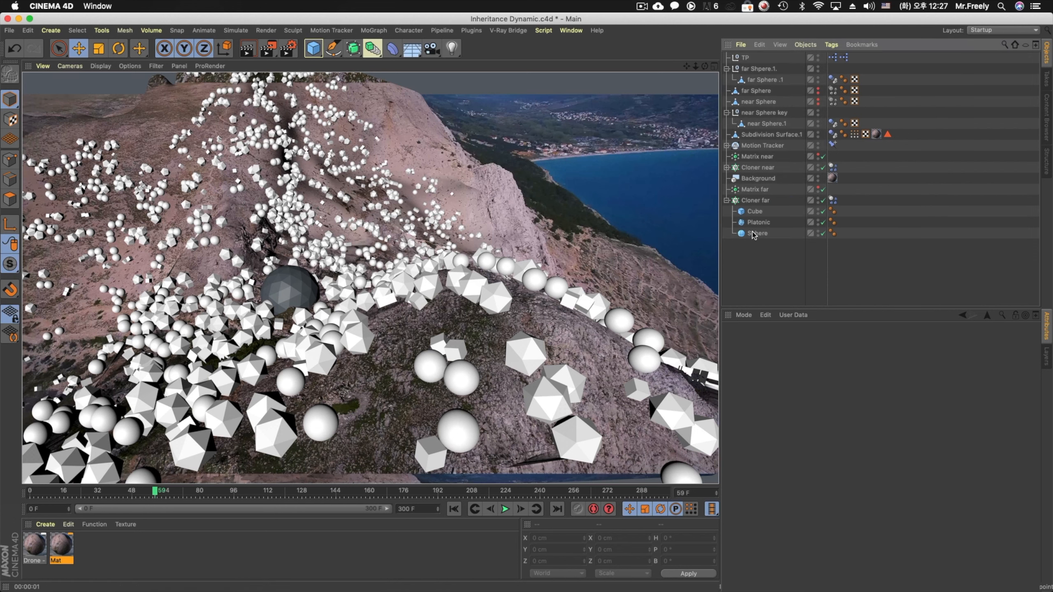
Restore the stored polygon selection of Subdivision Surface.1 and use Live Selection to deselect polygons on the far left slope and the right edge
left_click(760, 168)
left_click(774, 137)
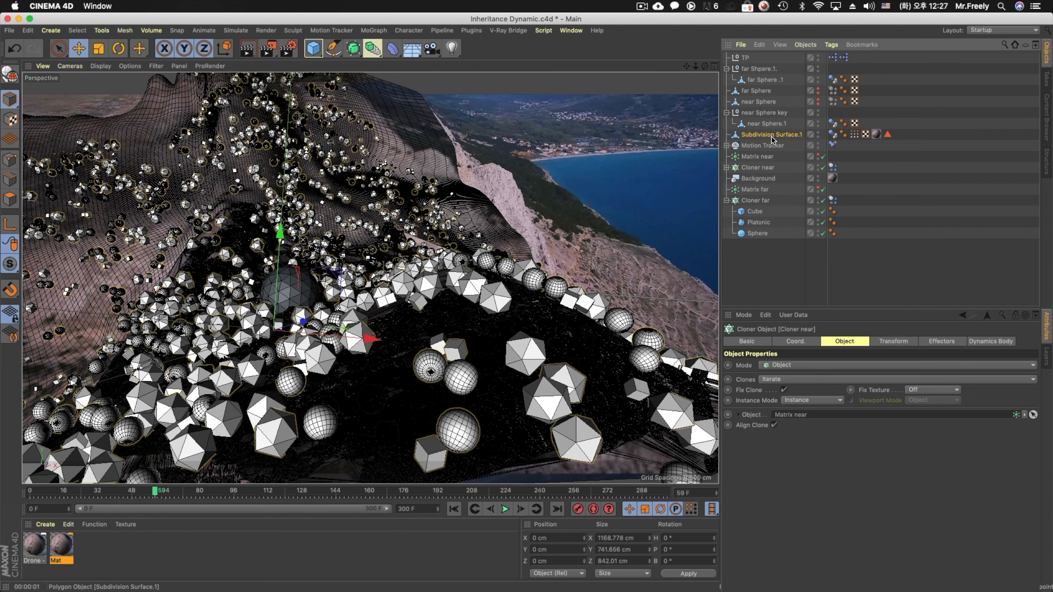
double_click(888, 134)
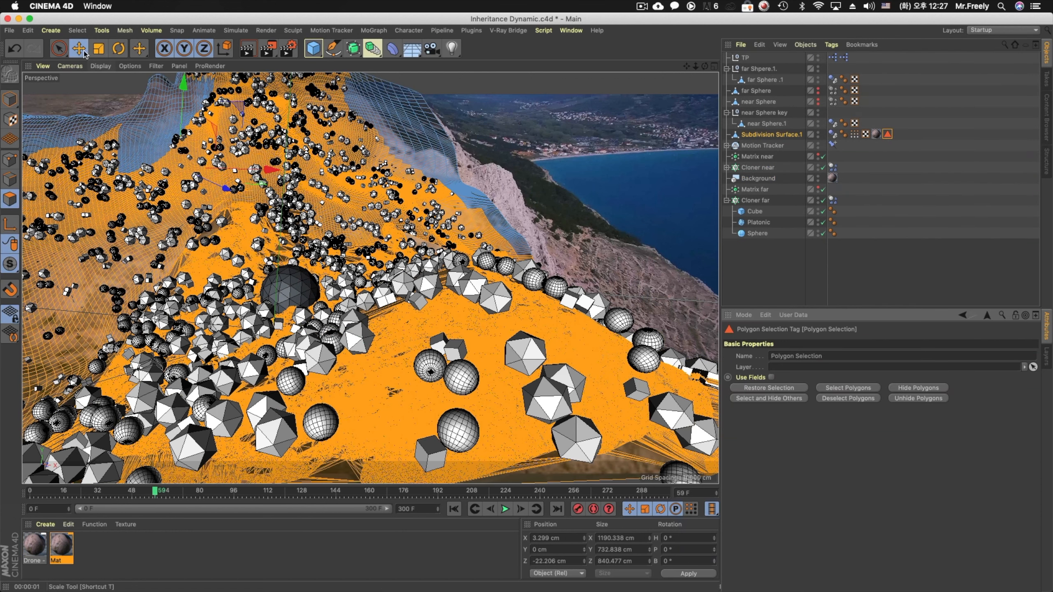
left_click(58, 48)
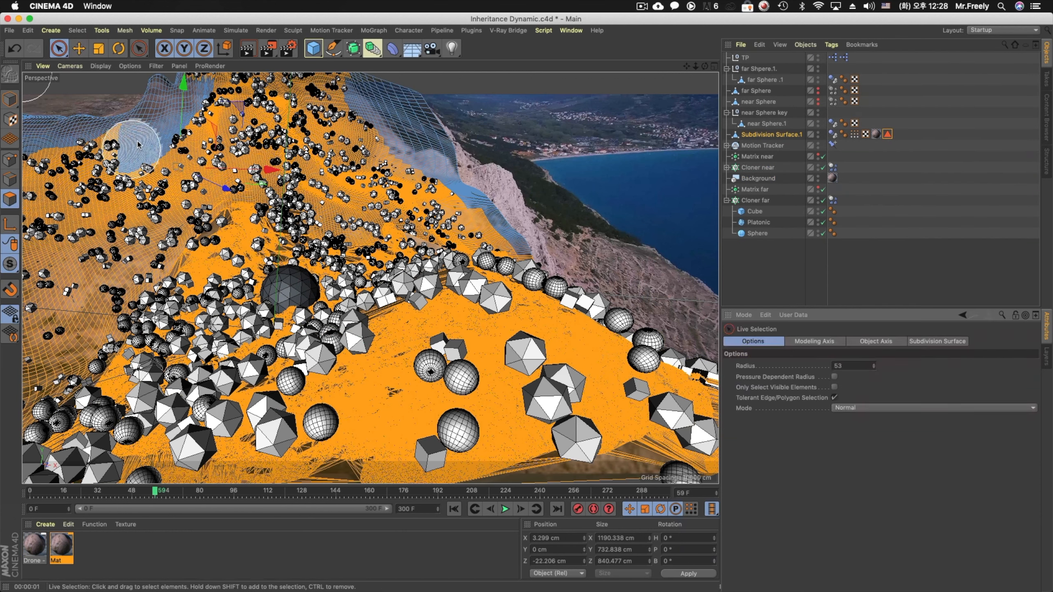
mouse_move(80, 168)
left_mouse_down("ctrl")
mouse_move(132, 127)
mouse_move(91, 141)
mouse_move(51, 182)
mouse_move(17, 314)
left_mouse_up("ctrl")
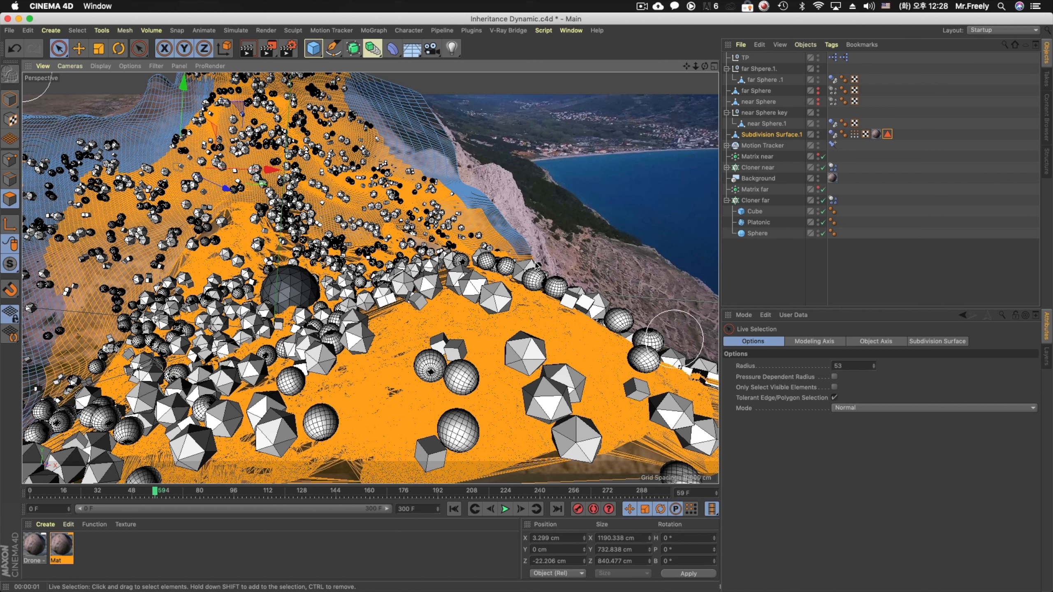
left_click_drag(625, 326, 708, 398, "ctrl")
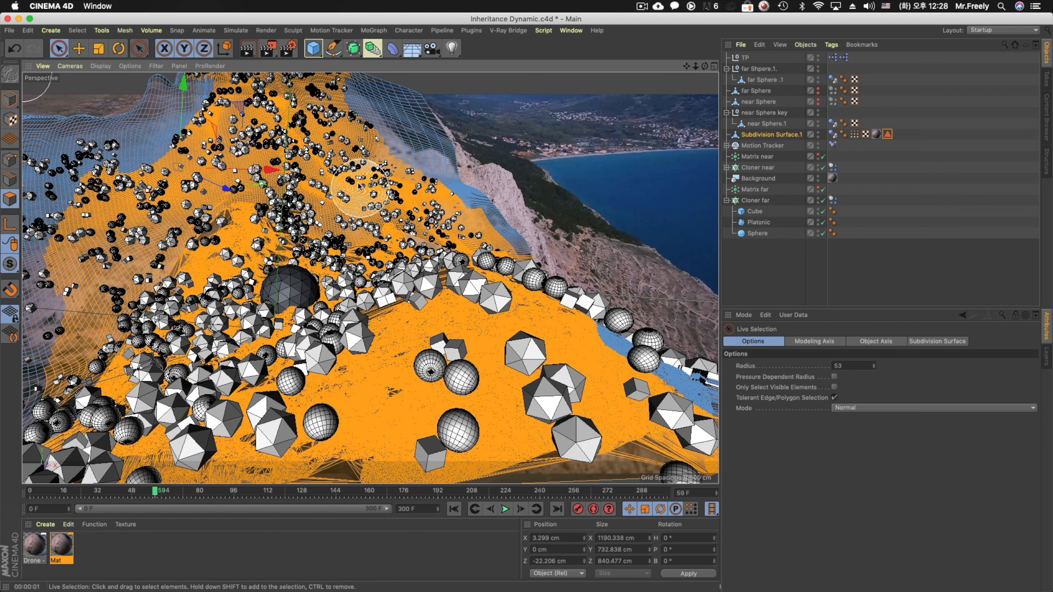
Deselect another patch on the left hillside, update the stored polygon selection with Set Selection and return to Model mode
left_click_drag(340, 183, 385, 210, "ctrl")
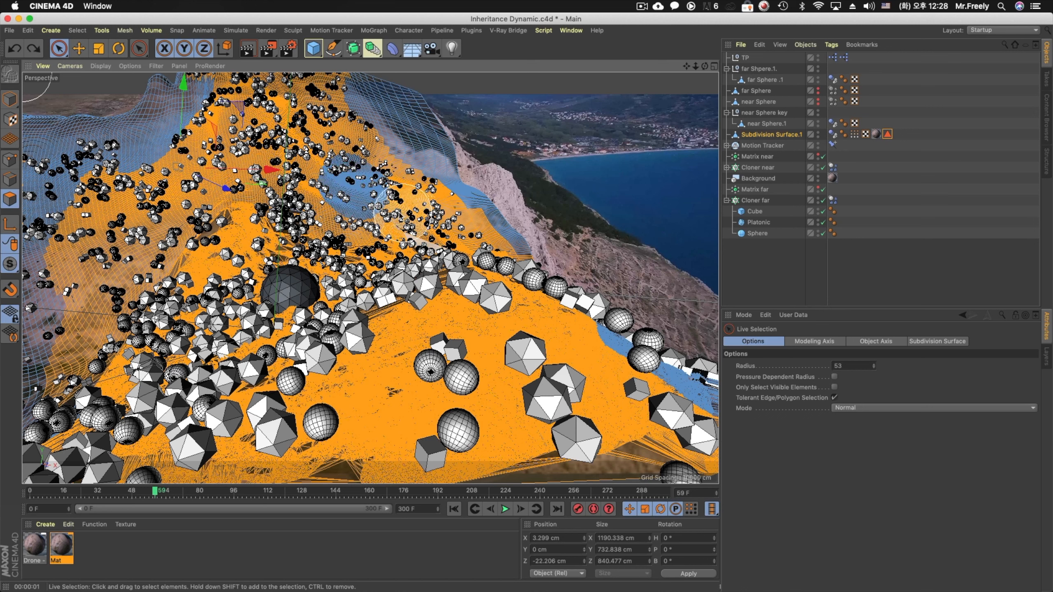
key("super+z")
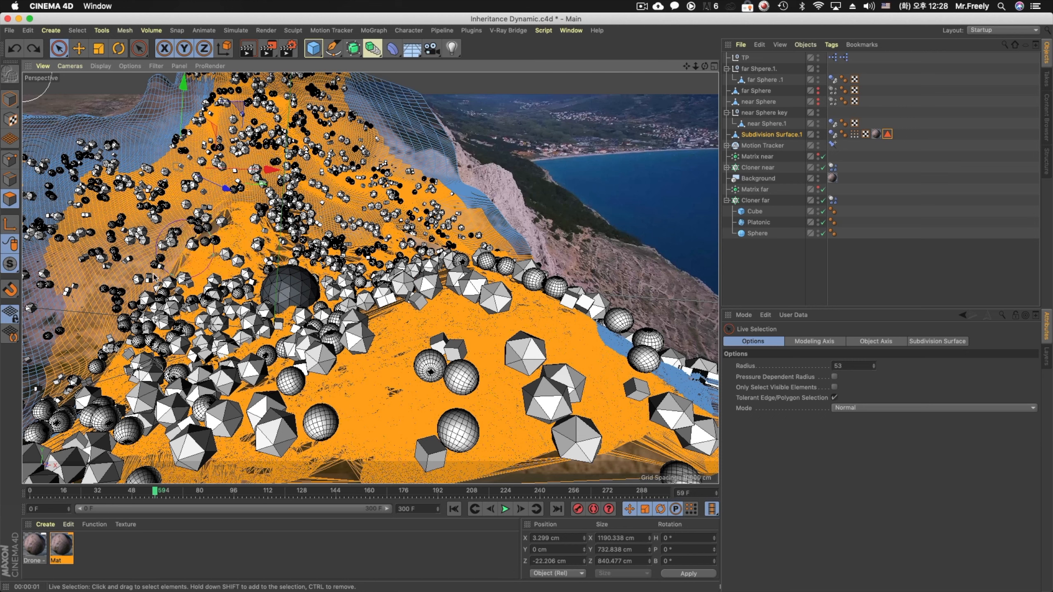
key("super+shift+z")
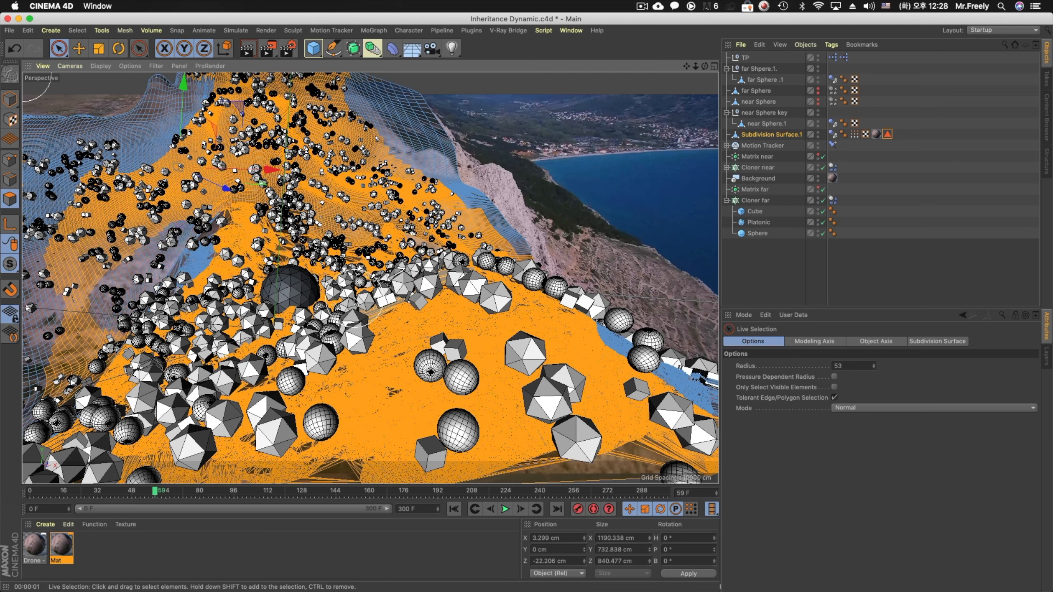
left_click(77, 31)
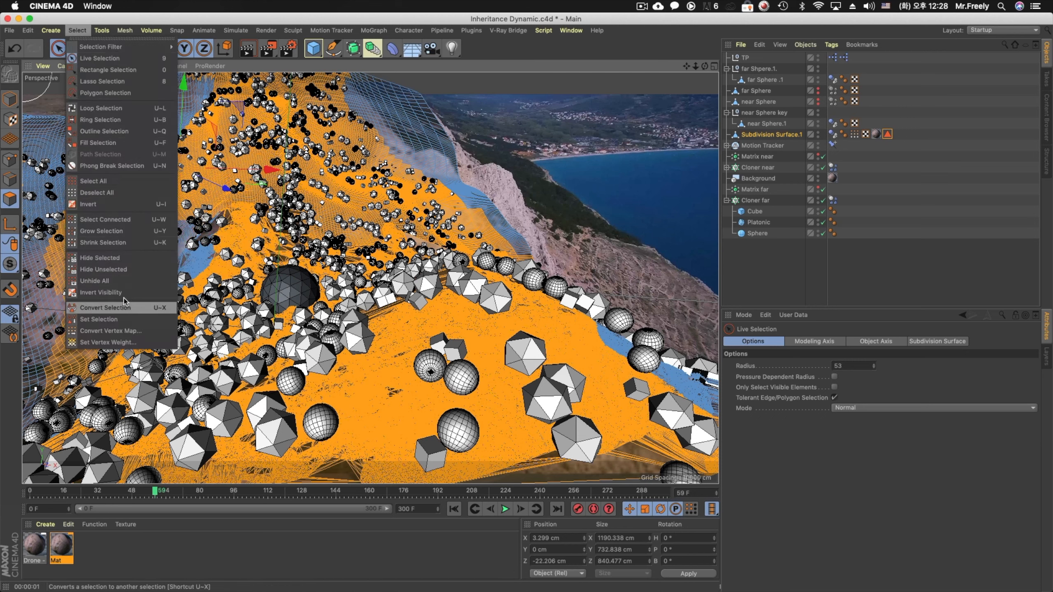
left_click(124, 319)
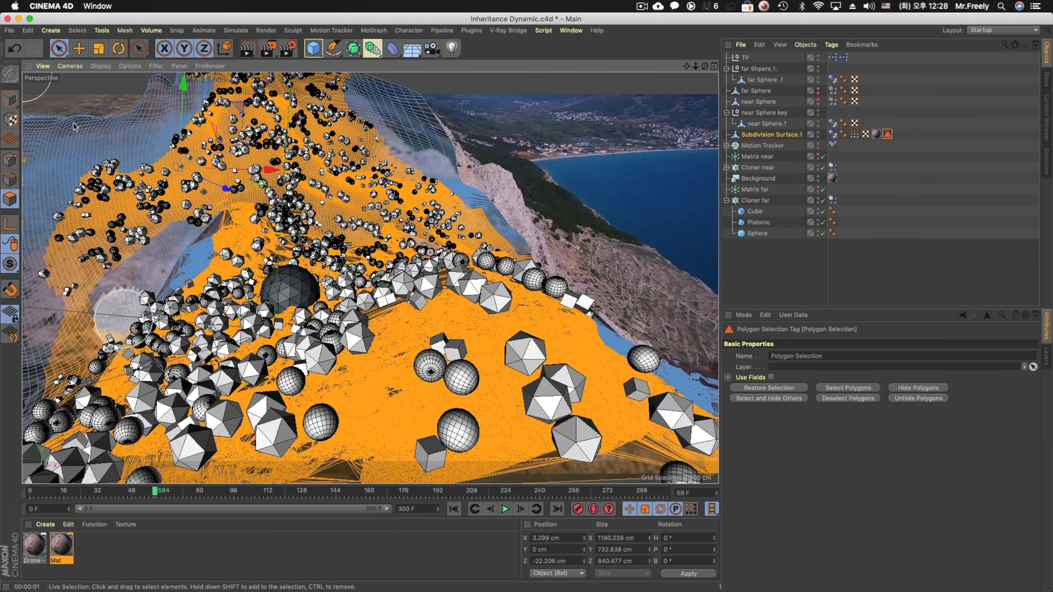
left_click(12, 101)
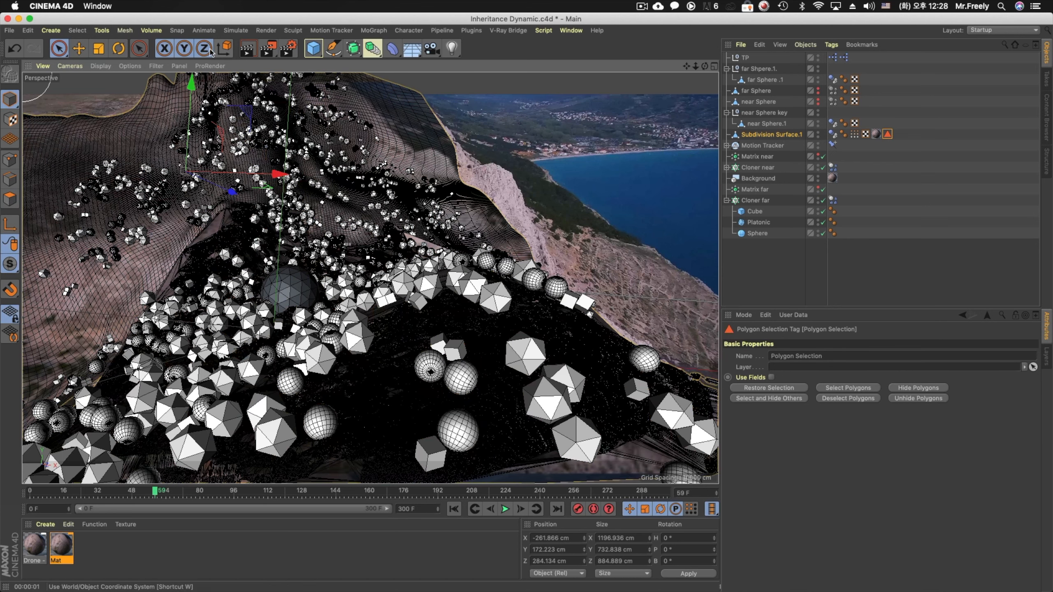
Clear the initial state of both cloners' Dynamics Body tags and return to the first frame
left_click(833, 167)
left_click(833, 201, "shift")
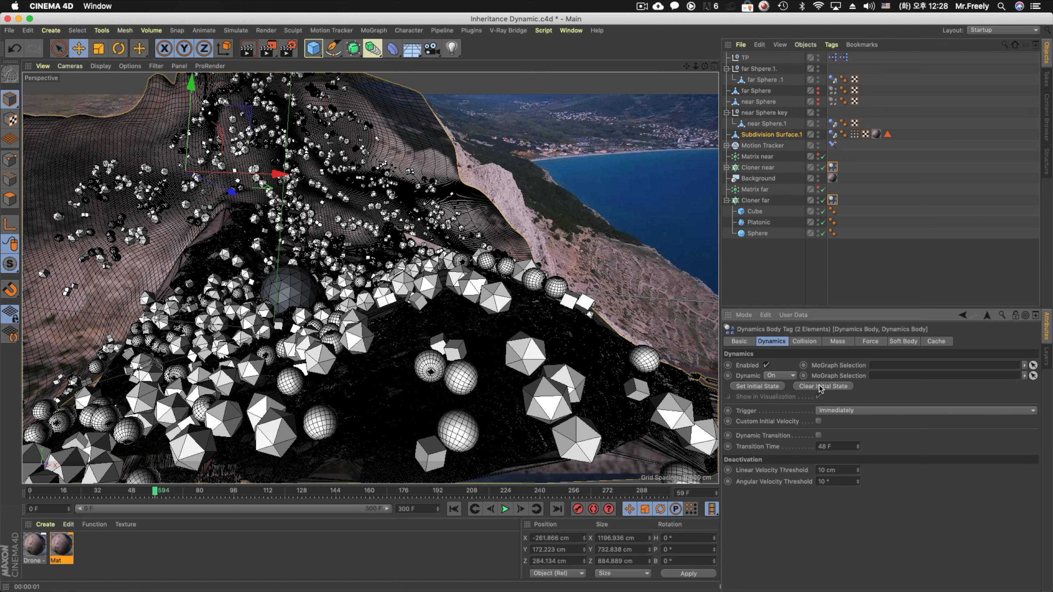
left_click(454, 509)
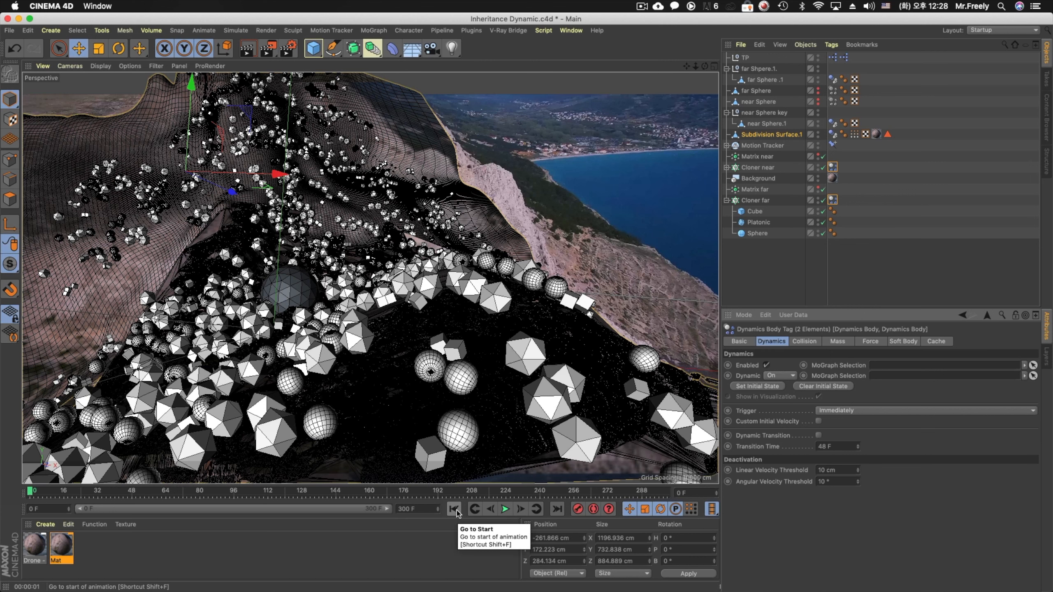
left_click(456, 511)
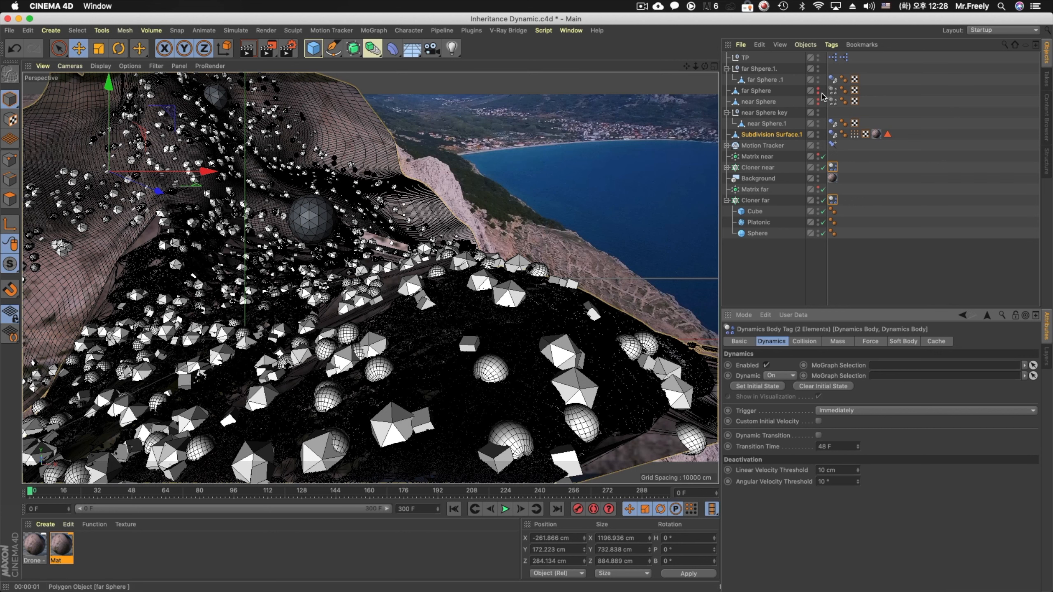
With far Sphere .1 and near Sphere.1 hidden, play the simulation to frame 7 and set that as both cloners' initial state
left_click(818, 123)
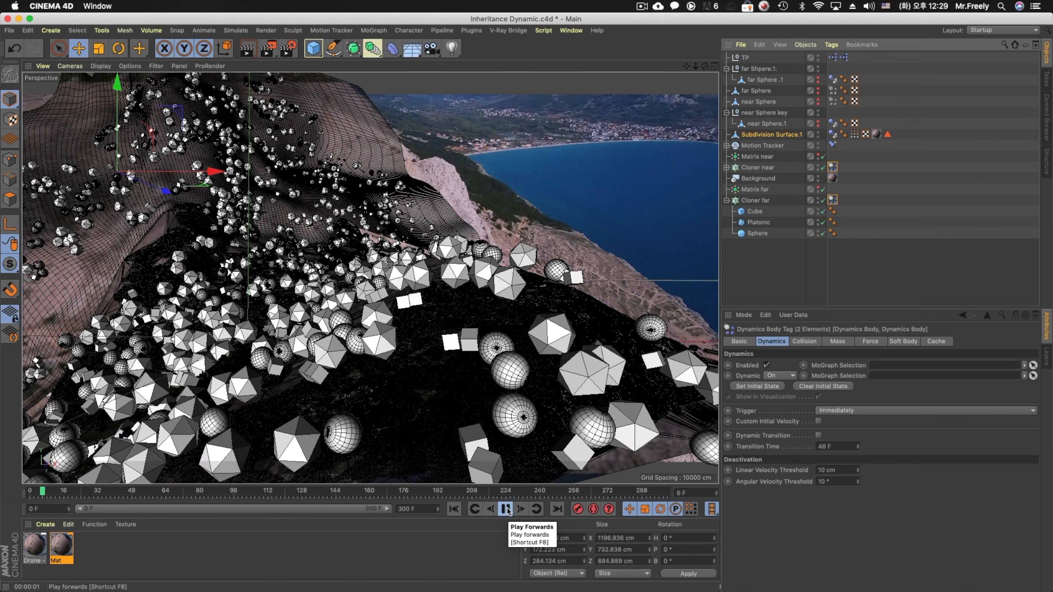
left_click(506, 510)
left_click(757, 386)
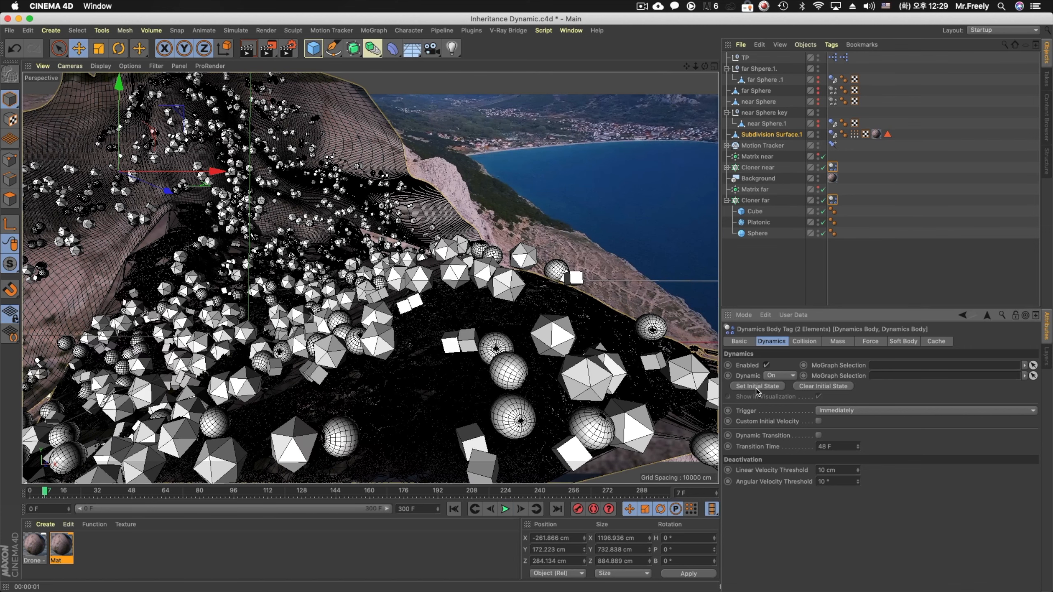
left_click(455, 509)
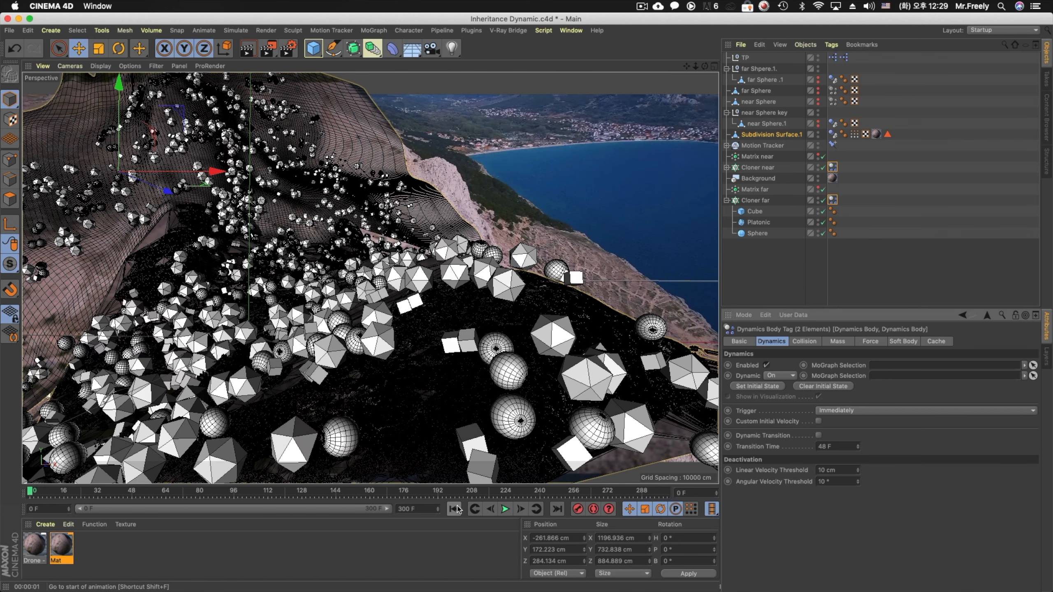
Show near Sphere.1 and far Sphere .1 in the viewport and nudge the near Sphere key null slightly down
left_click(818, 123)
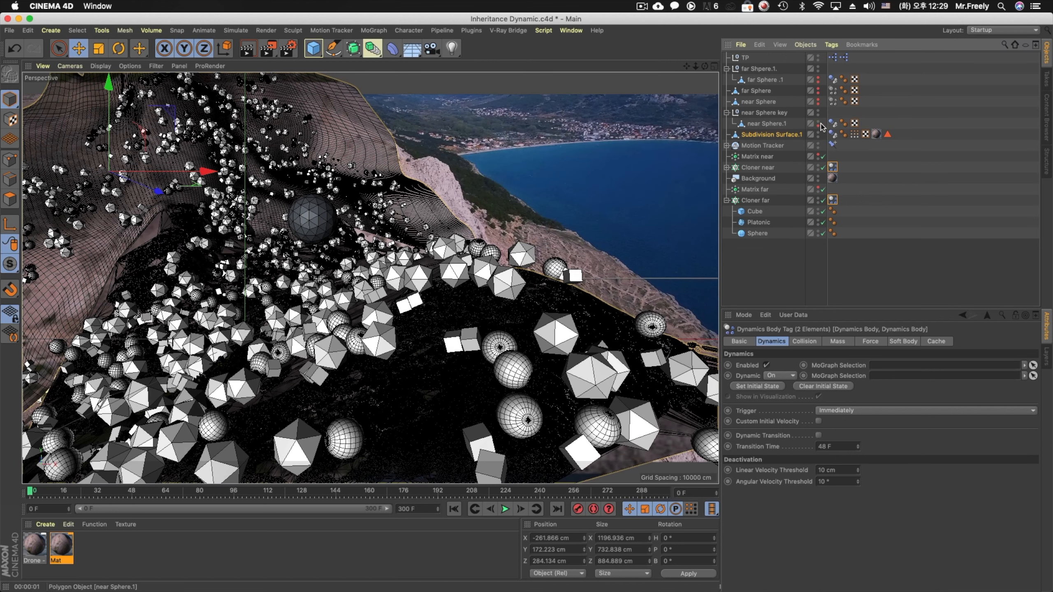
left_click(818, 83)
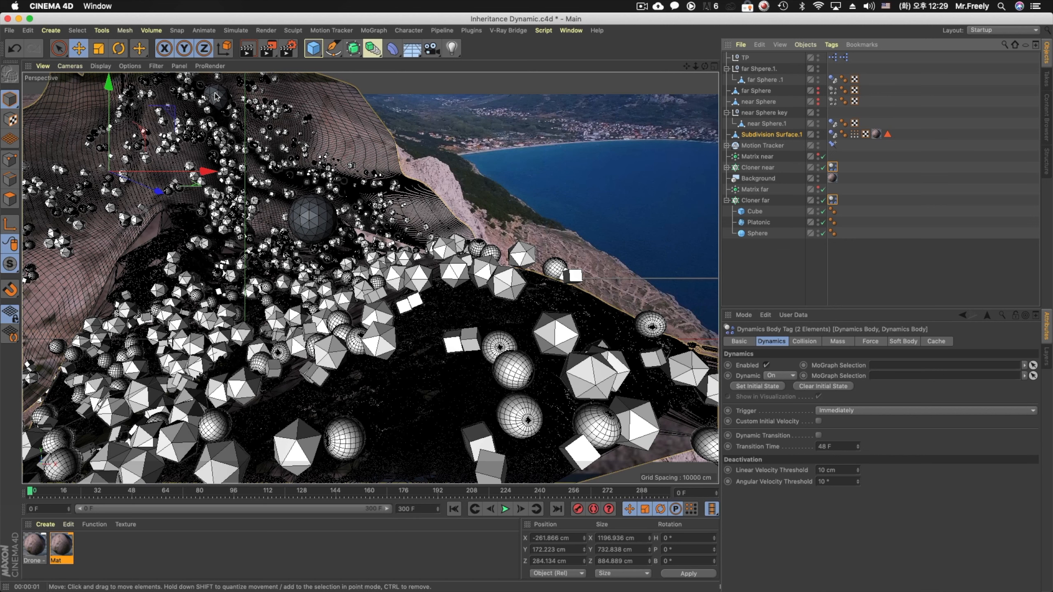
left_click(746, 112)
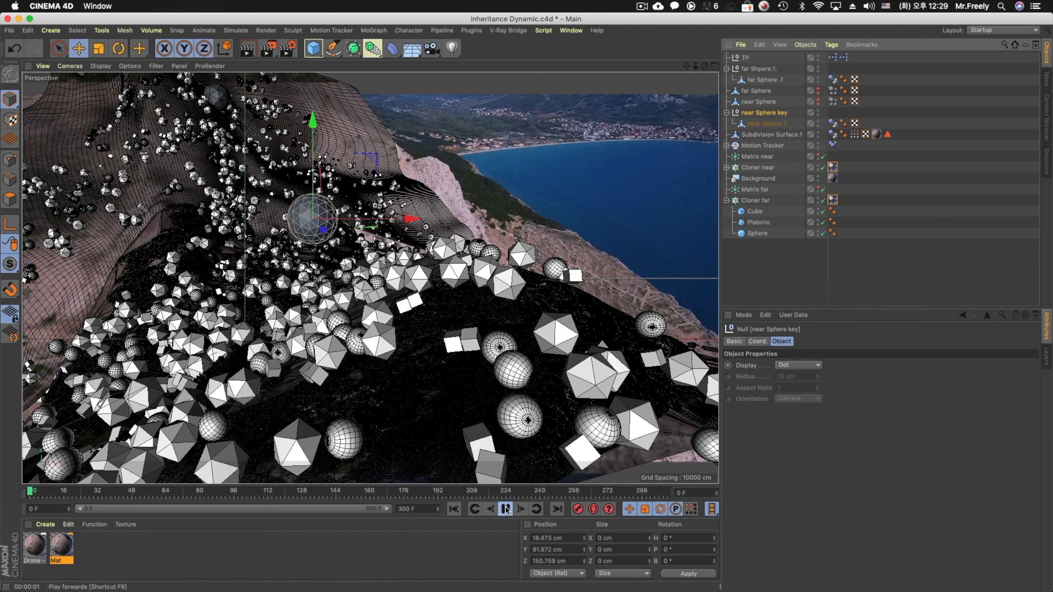
left_click_drag(313, 163, 313, 168)
Select the far Shpere.1. null, switch to the four-view layout and examine the far sphere on the hillside from several angles
left_click(753, 69)
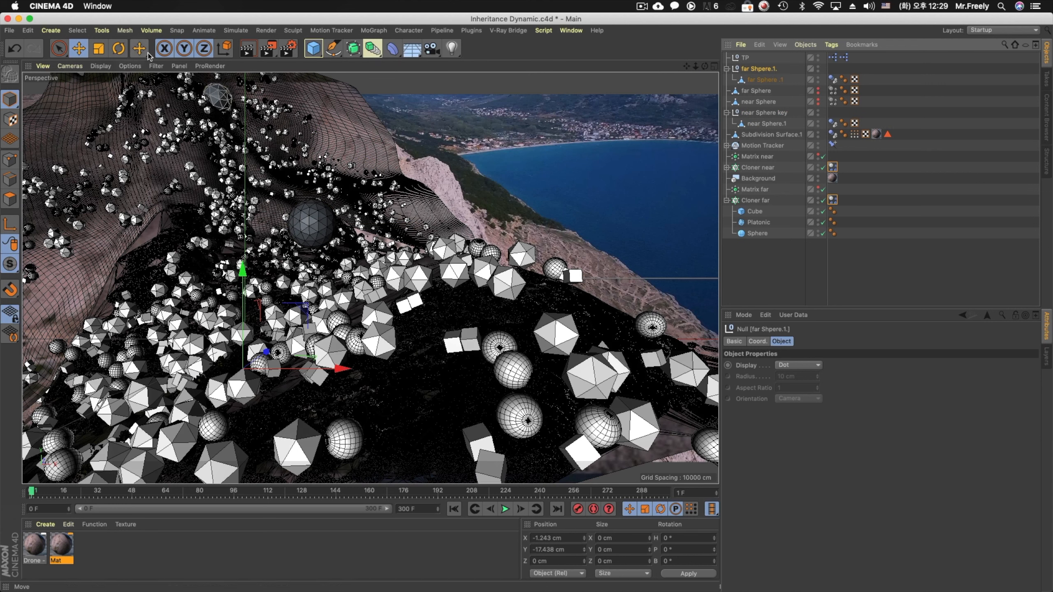
left_click(224, 48)
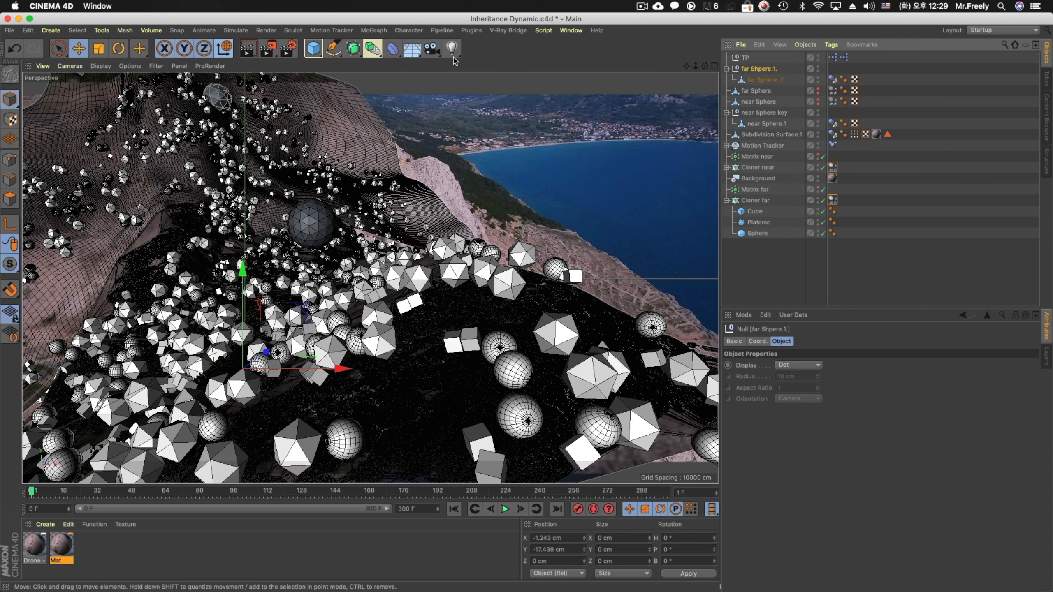
left_click(226, 52)
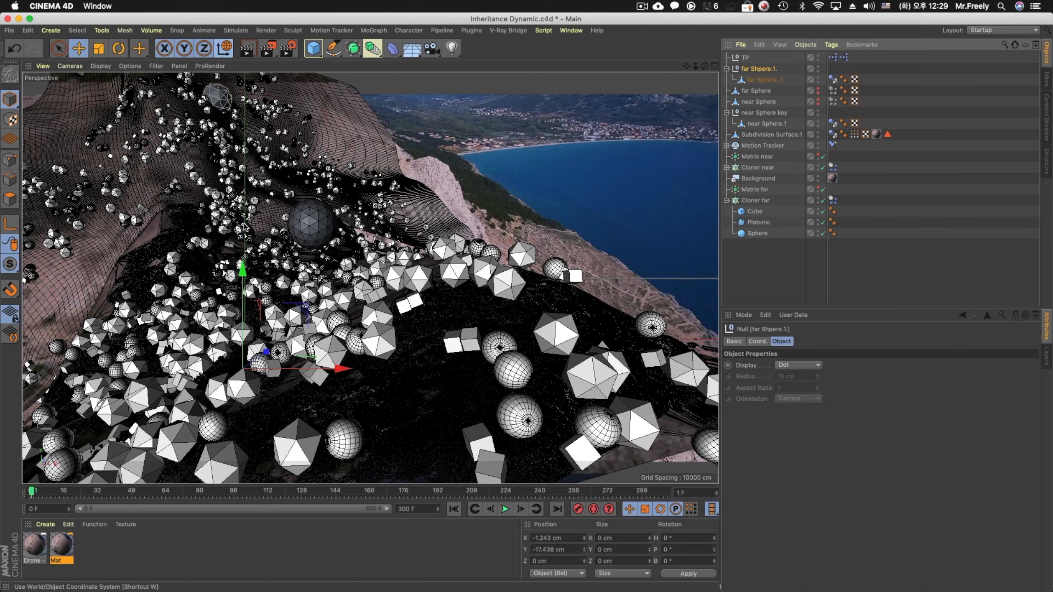
middle_click(369, 358)
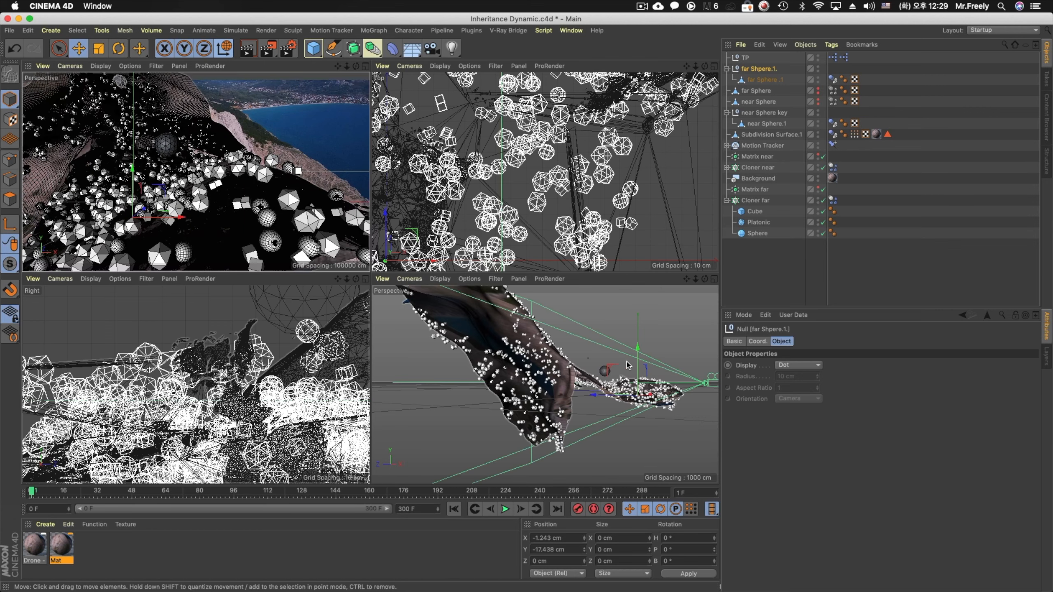
left_click_drag(627, 372, 666, 347, "alt")
middle_click_drag(651, 357, 633, 369, "alt")
right_click_drag(617, 371, 619, 404, "alt")
left_click_drag(606, 356, 577, 376, "alt")
middle_click_drag(577, 376, 580, 348, "alt")
right_click_drag(580, 347, 565, 334, "alt")
left_click_drag(557, 395, 544, 384, "alt")
right_click_drag(544, 384, 543, 428, "alt")
left_click_drag(543, 427, 544, 398, "alt")
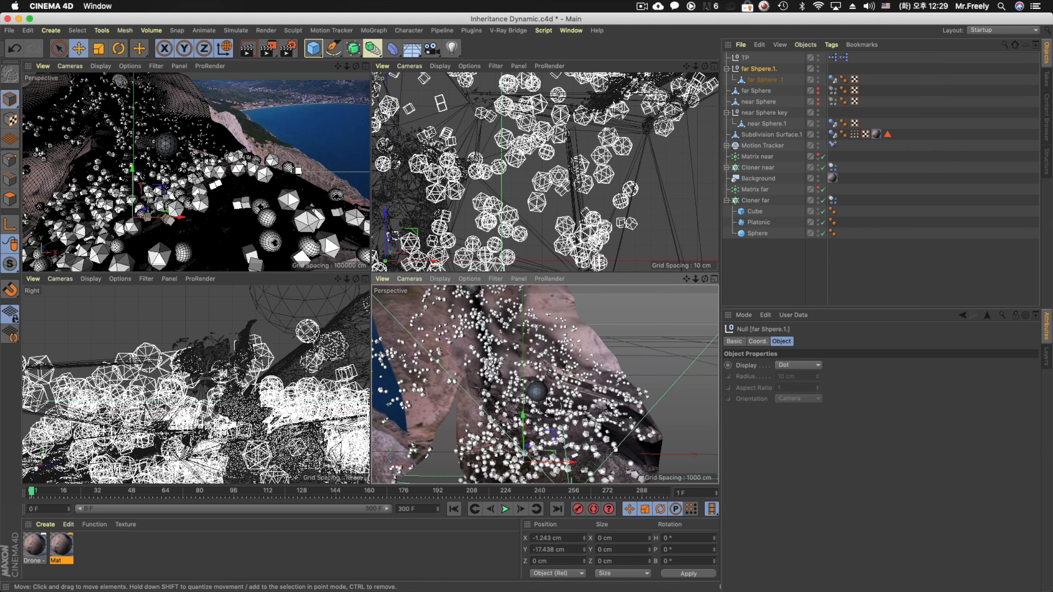
middle_click_drag(545, 402, 582, 414, "alt")
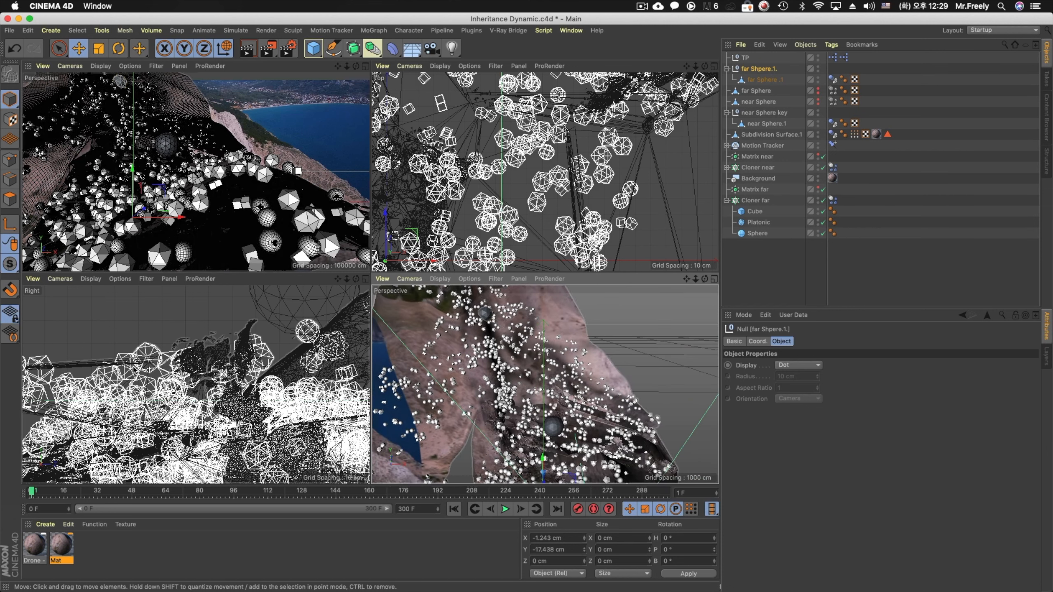
Try to move the axis of the far Shpere.1. null up the slope towards the distant sphere
left_click(10, 224)
middle_click_drag(206, 357, 146, 424, "alt")
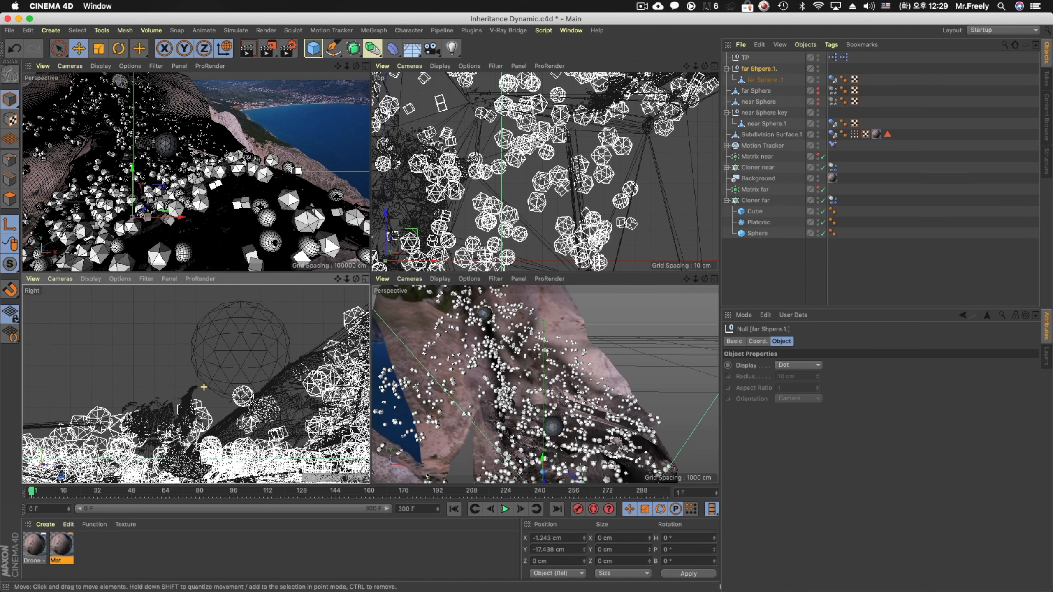
right_click_drag(146, 423, 123, 414, "alt")
right_click_drag(210, 359, 191, 357, "alt")
middle_click_drag(209, 357, 124, 420, "alt")
right_click_drag(124, 421, 113, 428, "alt")
left_click_drag(144, 423, 216, 367)
scroll(549, 174, "down", 5)
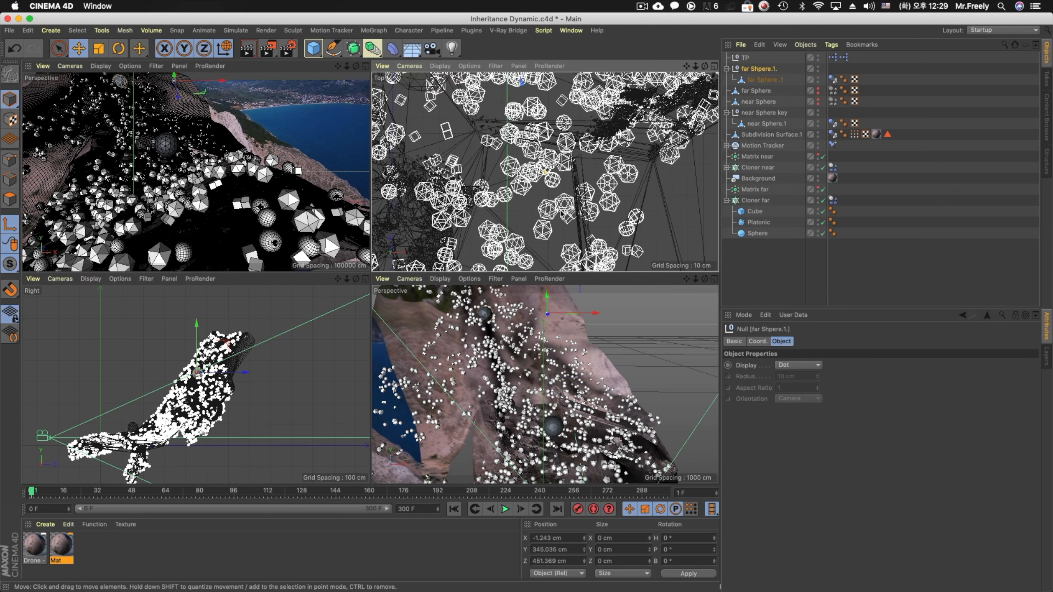
scroll(549, 184, "up", 5)
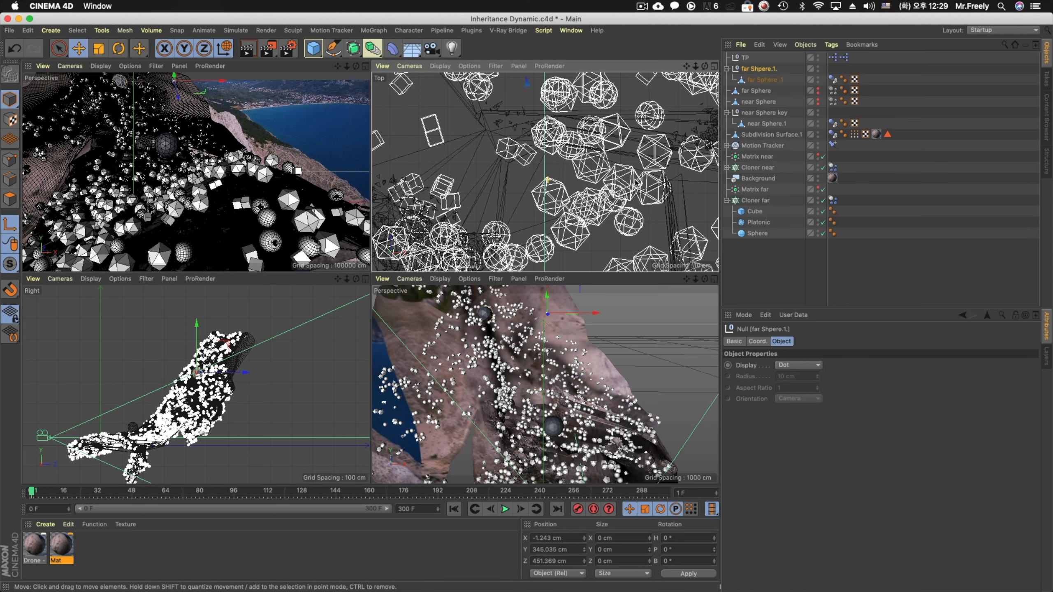
left_click_drag(221, 80, 162, 86)
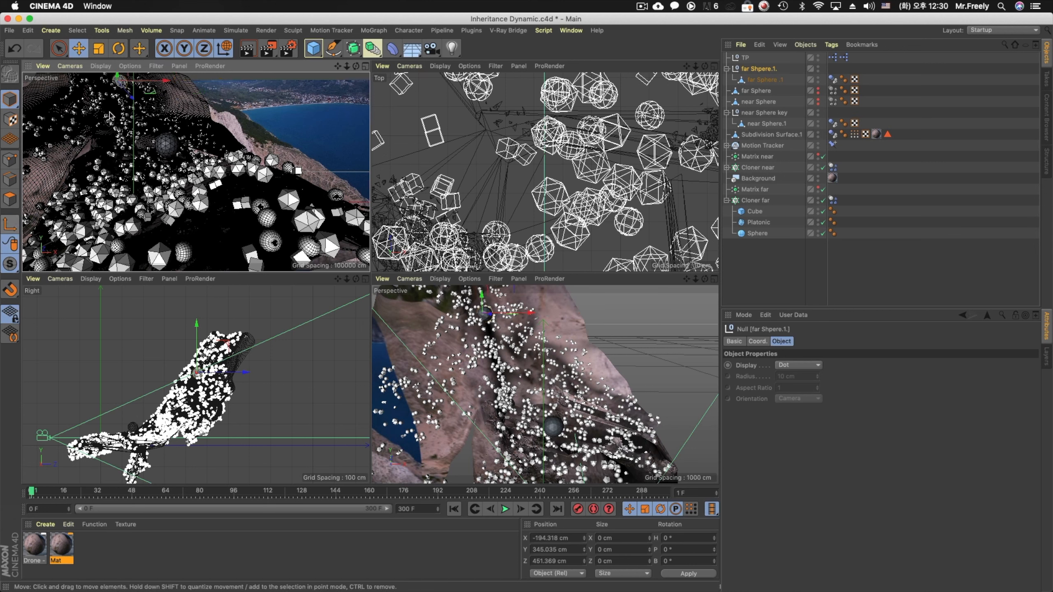
scroll(518, 306, "up", 4)
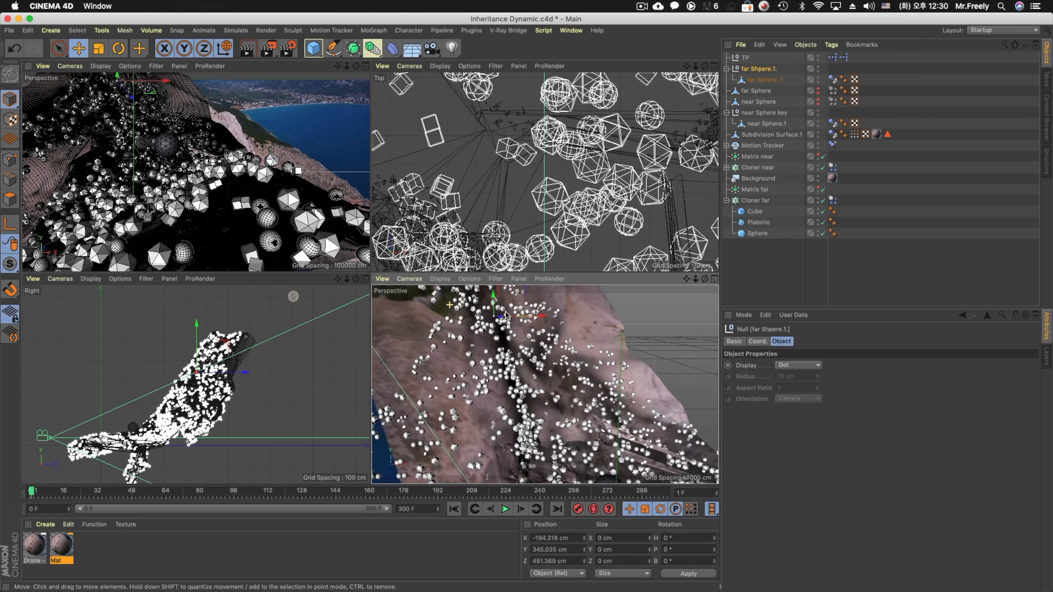
left_click_drag(518, 307, 551, 340, "alt")
key("super+z")
key("super+z")
Nudge the far Shpere.1. null slightly down into the clones, to about X -2.6, Y -18.9, Z 0.07 cm, and return to the single camera view
left_click(505, 337)
left_click_drag(545, 384, 547, 360, "alt")
scroll(569, 350, "down", 5)
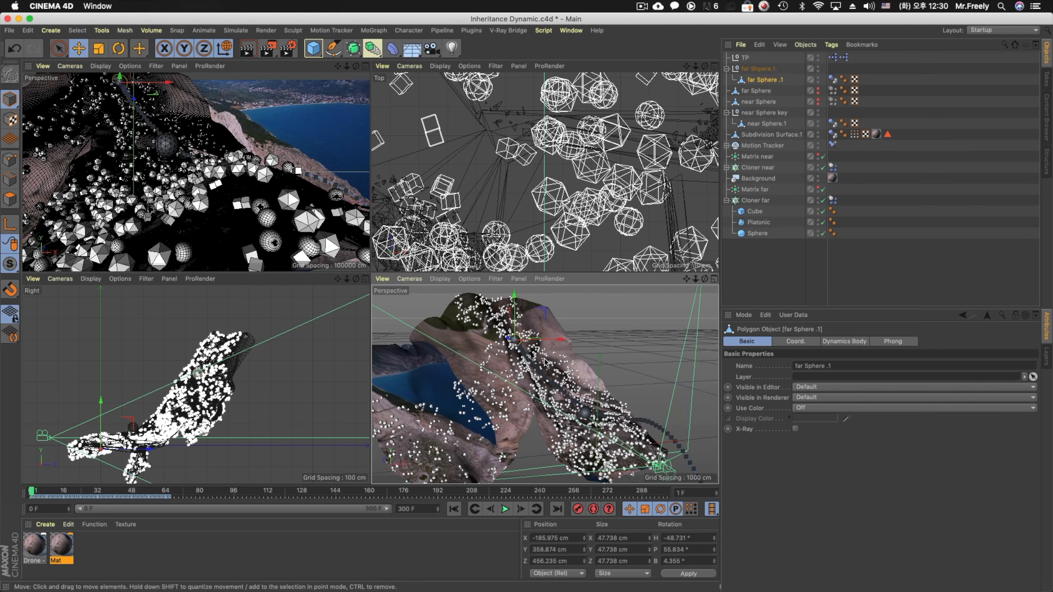
right_click_drag(530, 310, 597, 311, "alt")
left_click_drag(556, 350, 554, 338, "alt")
right_click_drag(553, 338, 591, 337, "alt")
left_click(754, 69)
middle_click_drag(508, 382, 497, 349, "alt")
left_click_drag(535, 363, 532, 367)
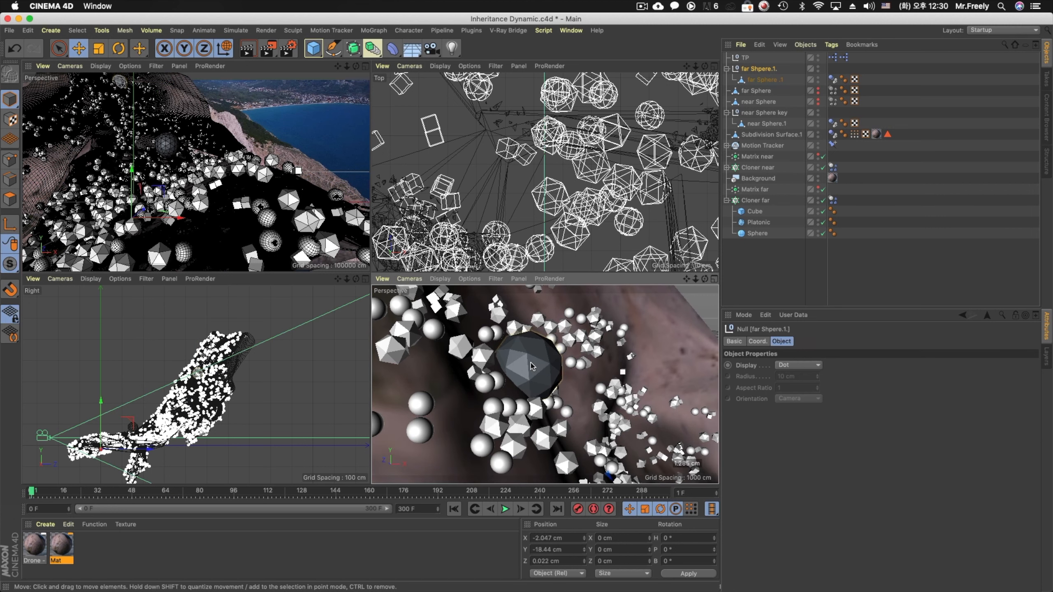
scroll(590, 352, "down", 10)
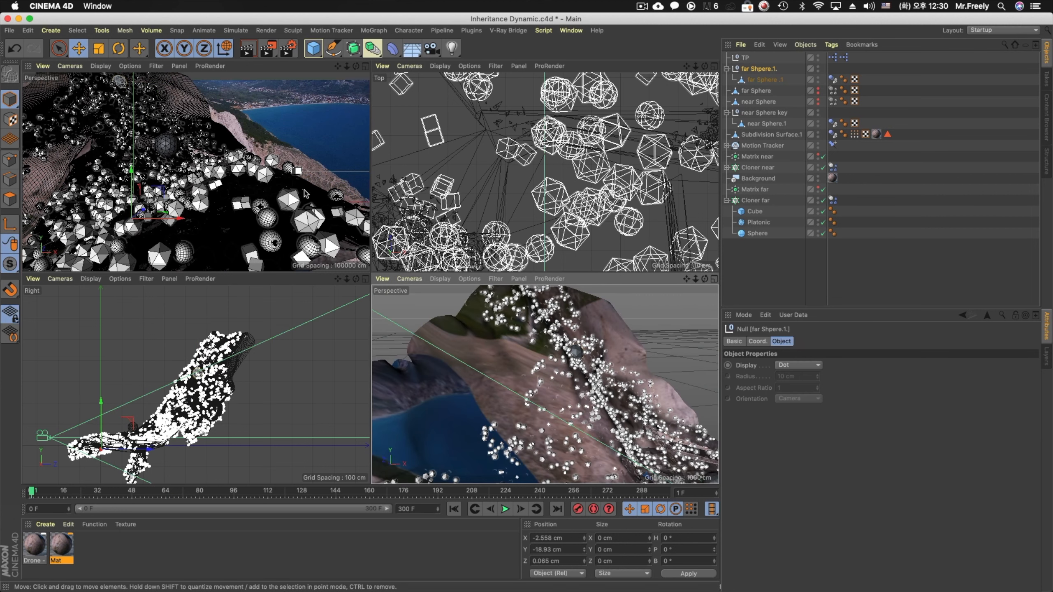
middle_click(292, 102)
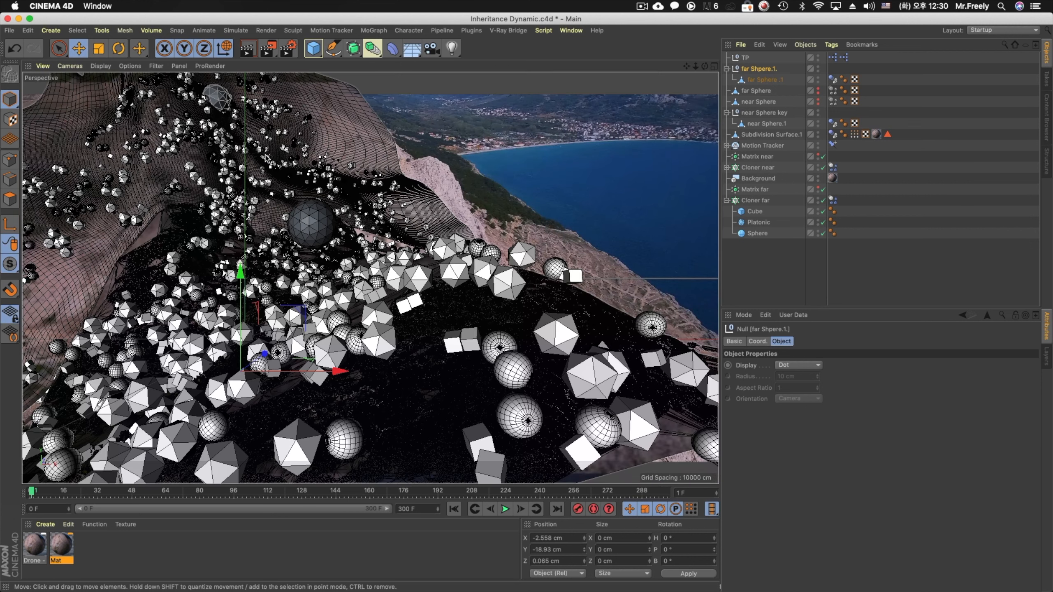
Save the project and make an MP4 Software OpenGL preview of frames 0 to 130
key("super+s")
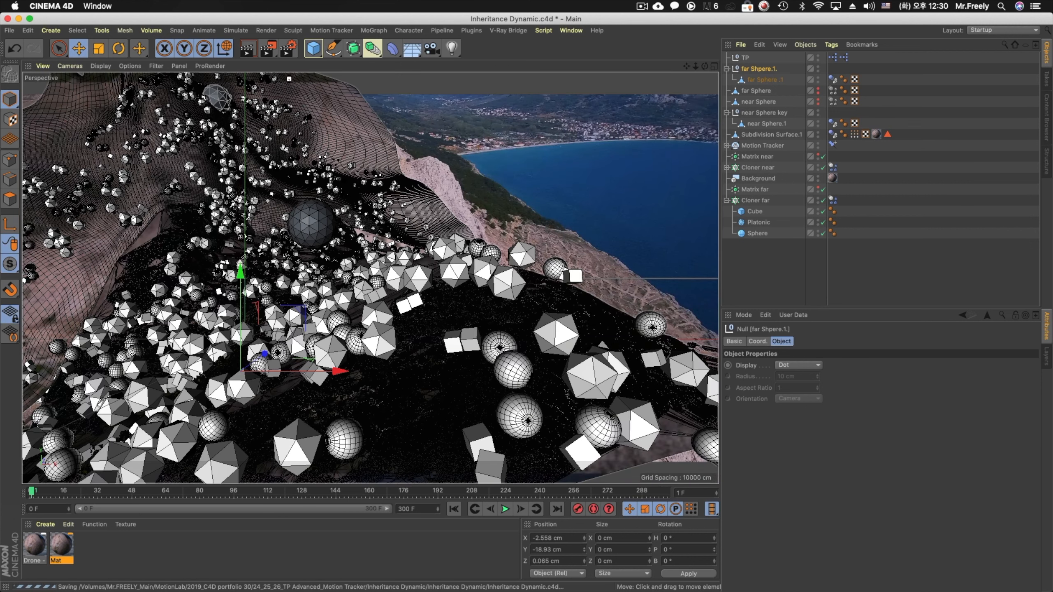
left_click(789, 258)
left_click(288, 48)
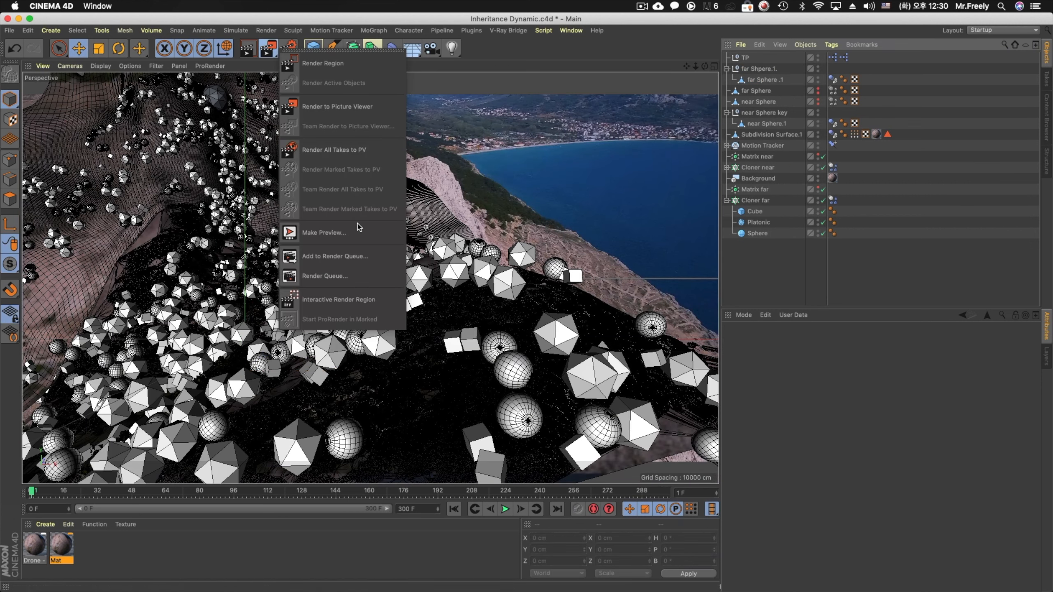
left_click(364, 232)
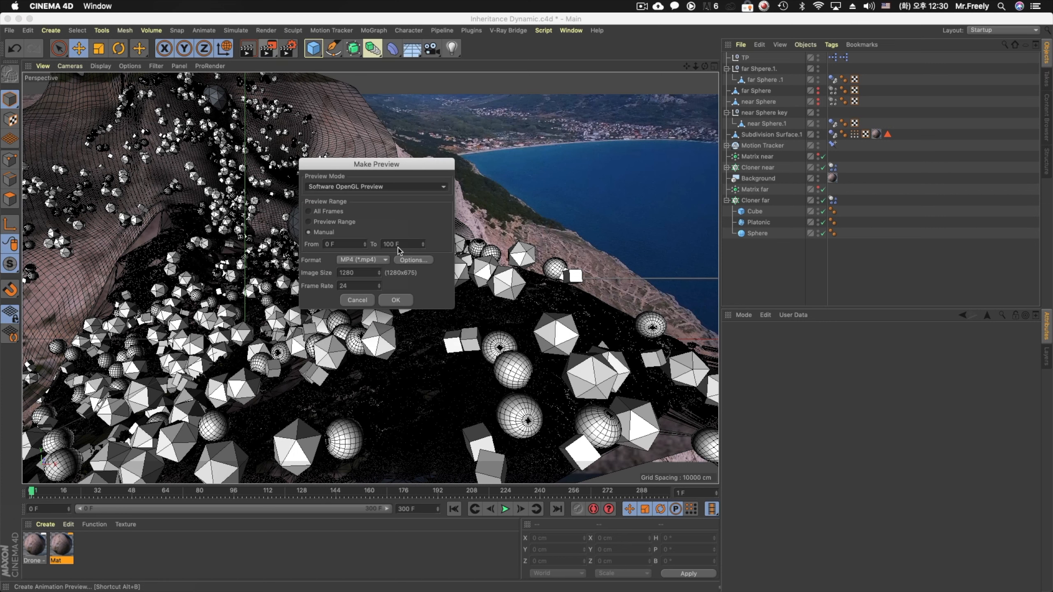
left_click(404, 245)
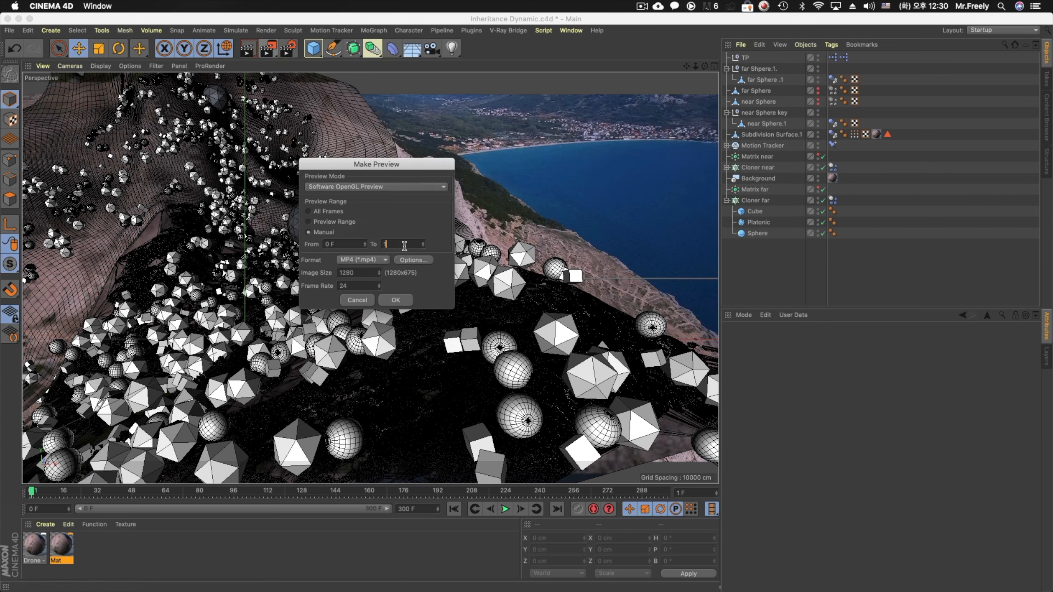
key("Return")
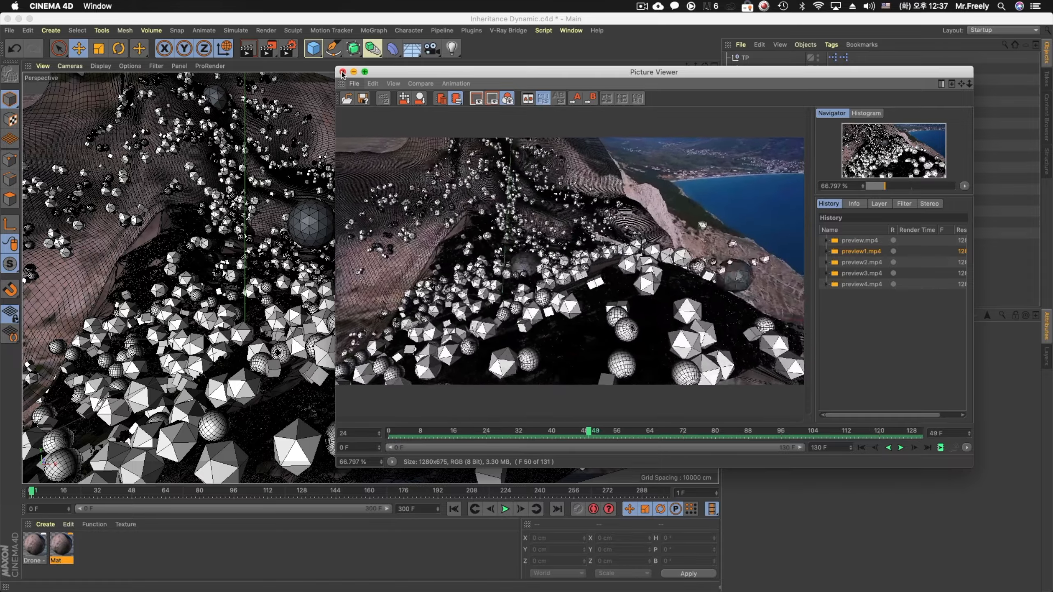
Replay the rendered preview from its first frame to check how the spheres collide with the clones
left_click_drag(554, 75, 535, 101)
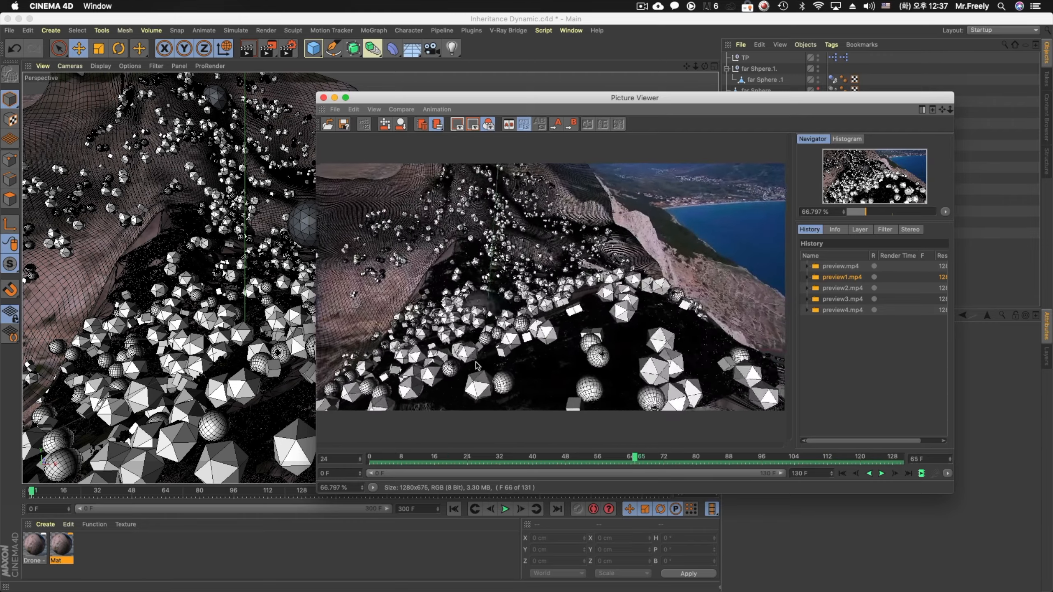
left_click(377, 458)
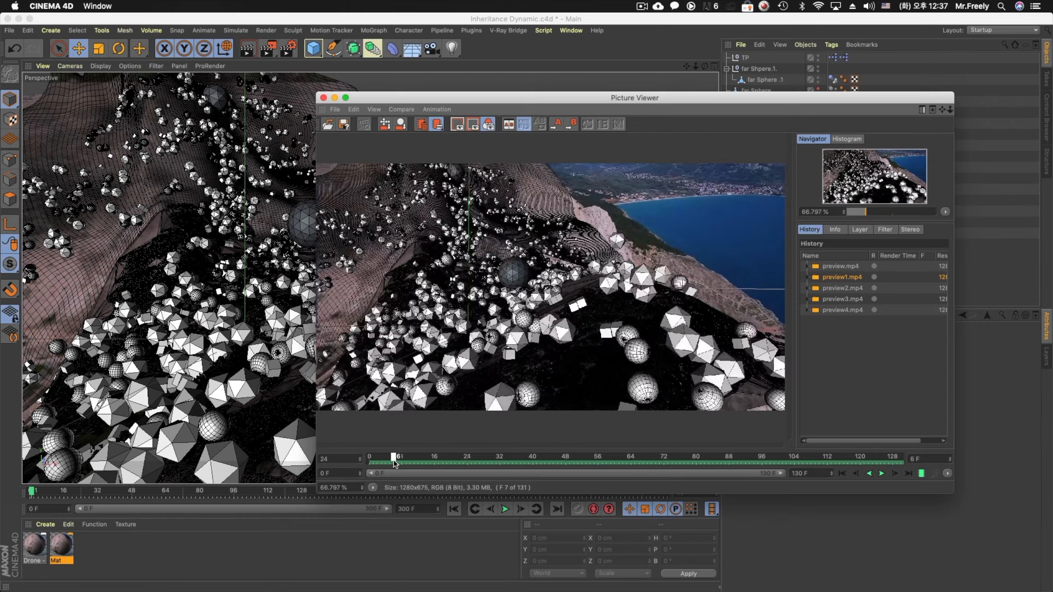
left_click_drag(378, 460, 331, 465)
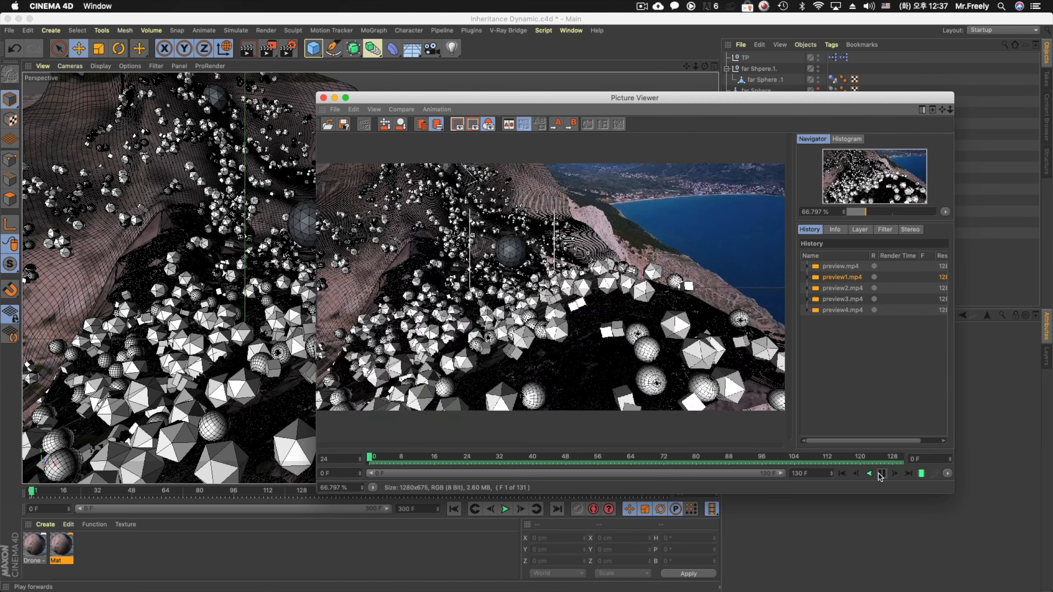
left_click(881, 474)
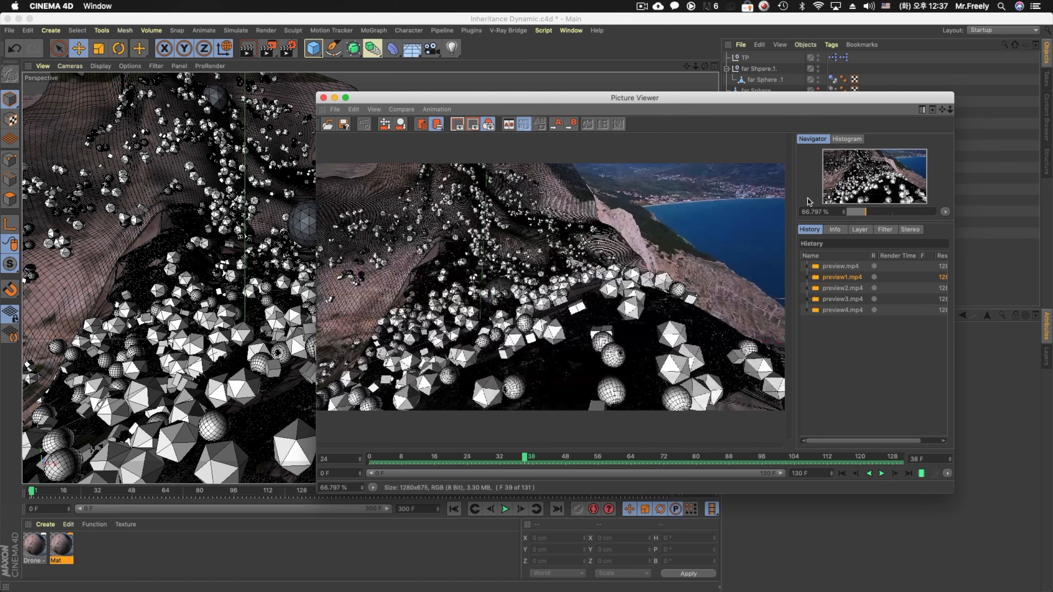
Close the Picture Viewer and hide far Sphere .1 and near Sphere.1 in the viewport
left_click_drag(755, 102, 747, 403)
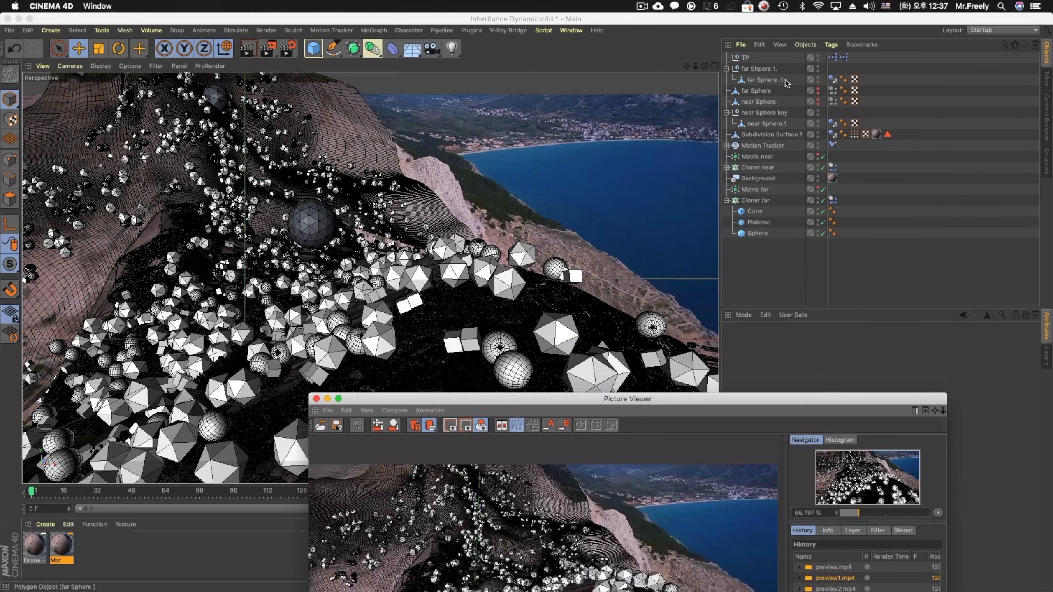
left_click(765, 80)
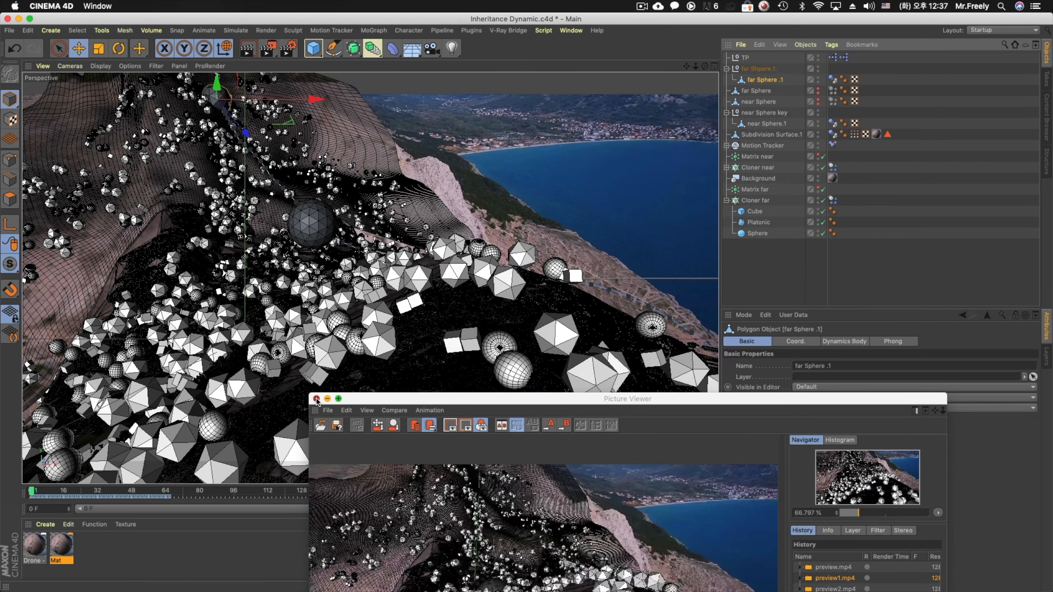
left_click(316, 399)
left_click(766, 124, "shift")
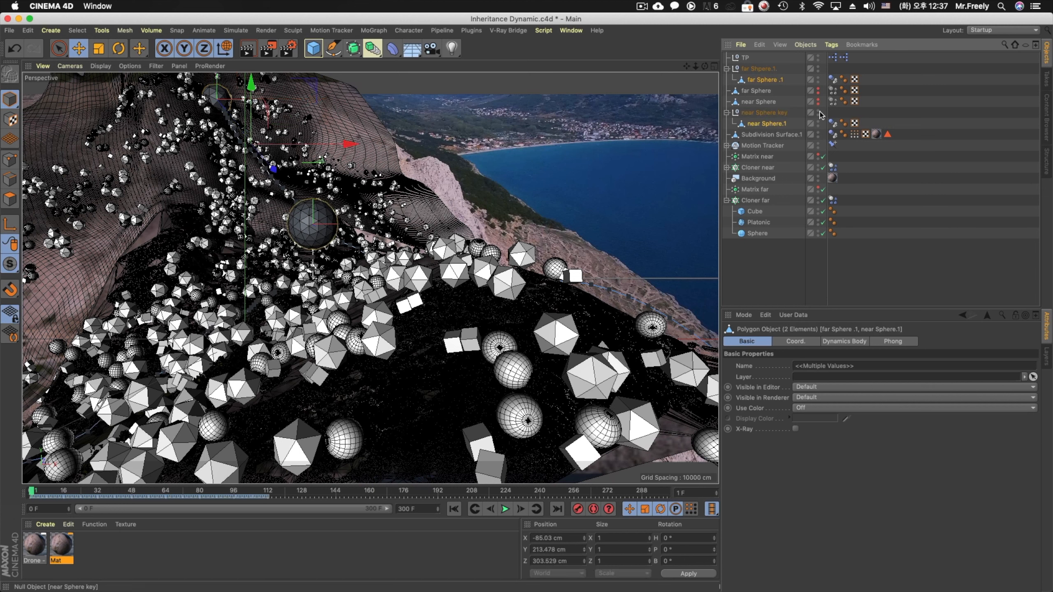
left_click(818, 82)
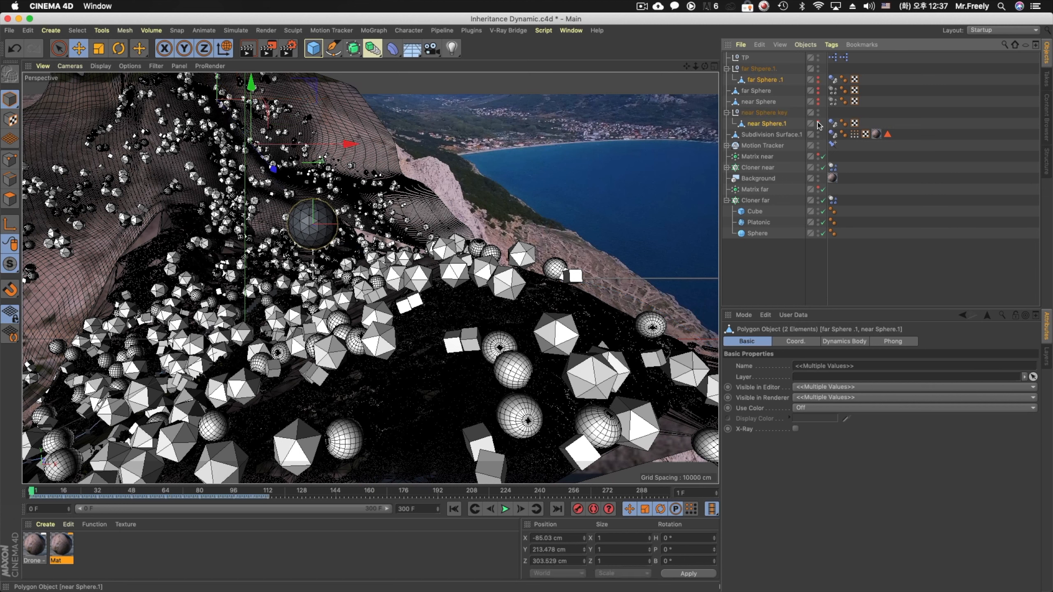
Disable the Dynamics Body tags of near Sphere.1 and far Sphere .1, with Dynamic set to Off
left_click(833, 123)
left_click(833, 80, "shift")
left_click(771, 341)
left_click(778, 375)
left_click(781, 387)
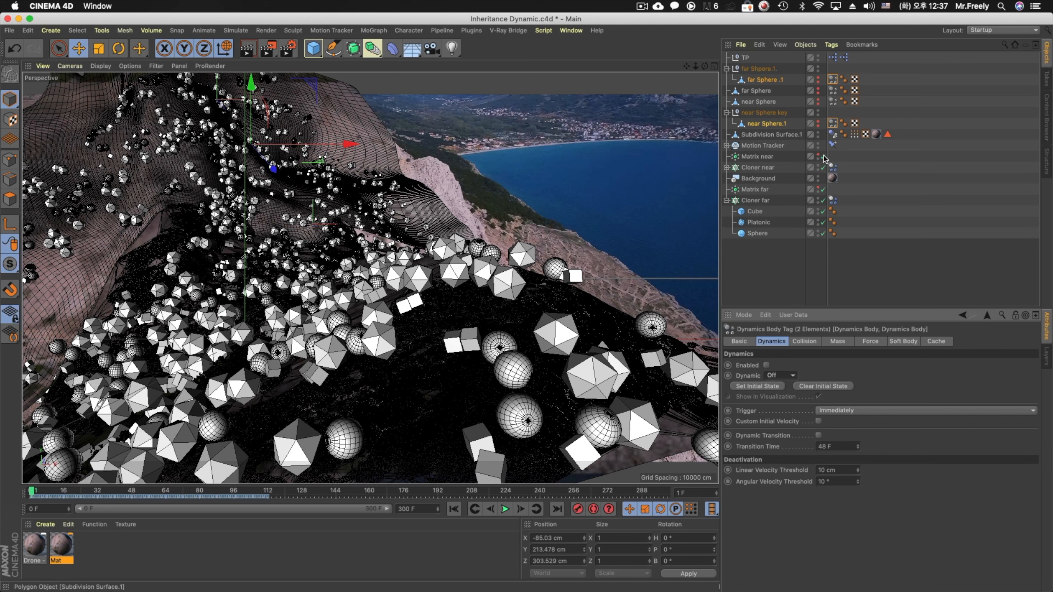
Clear the initial state of both cloners' Dynamics Body tags and play the simulation from the first frame
left_click(833, 200)
left_click(832, 167, "shift")
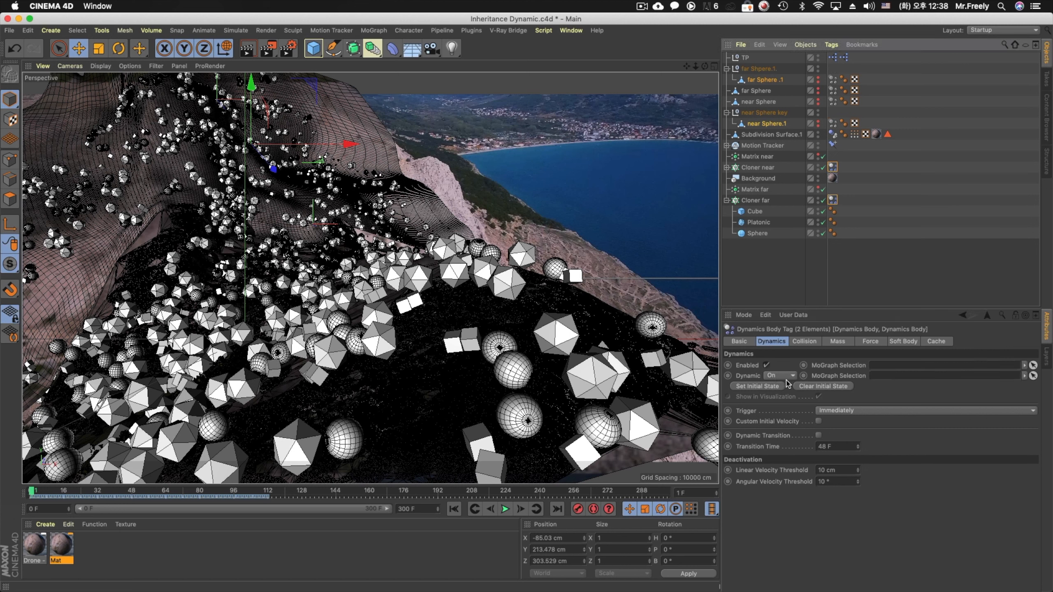
left_click(454, 509)
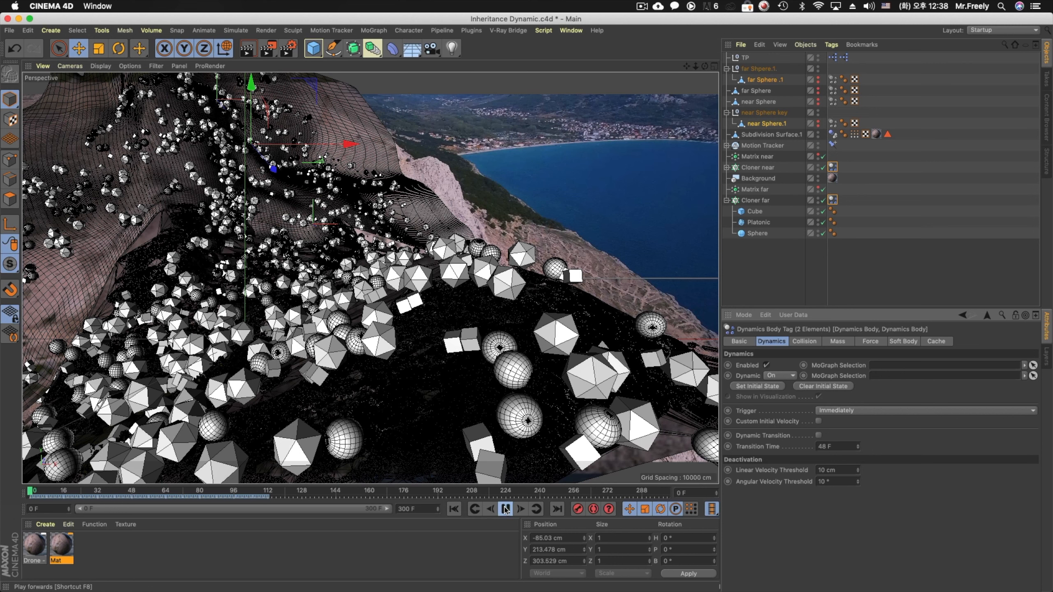
left_click(506, 509)
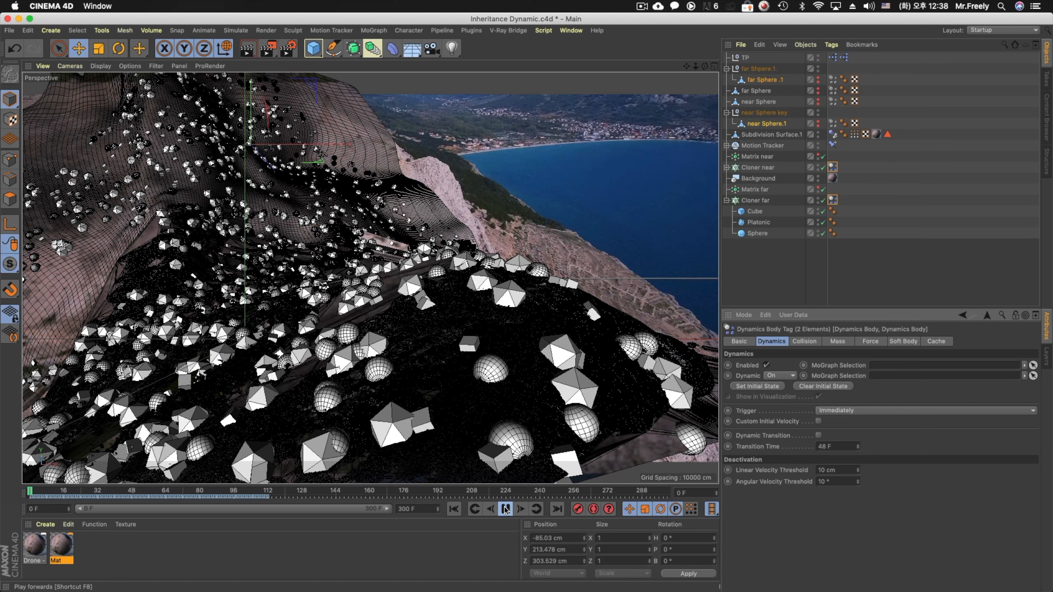
Store the settled clones as the new initial state of Cloner far and Cloner near, and return to the first frame
left_click(838, 191)
left_click(834, 200)
left_click(833, 167)
left_click(456, 509)
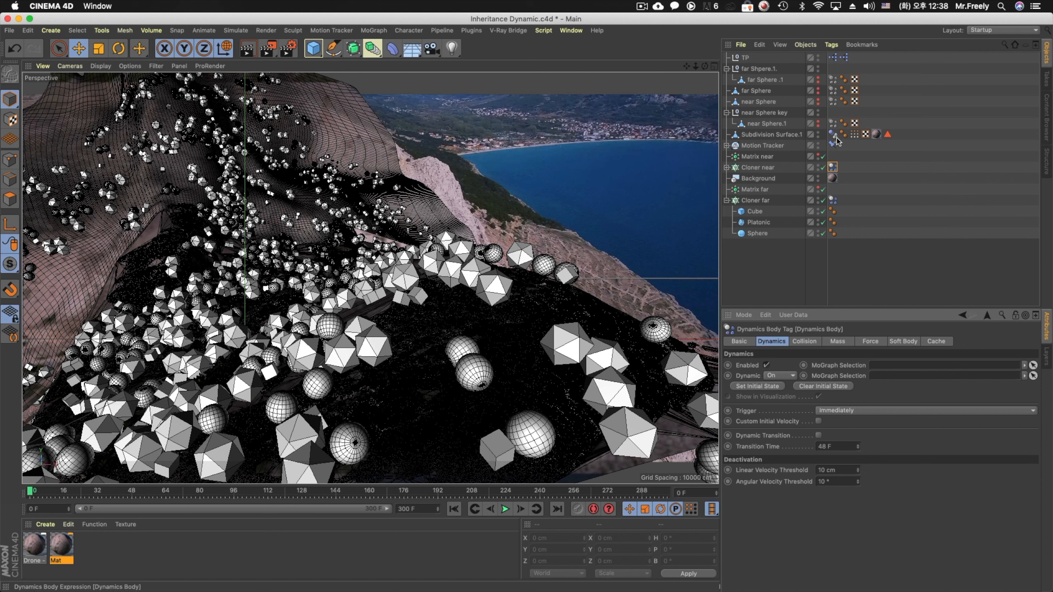
Enable the Dynamics Body tags of far Sphere .1 and near Sphere.1 again, keeping Dynamic set to Off
left_click(833, 80)
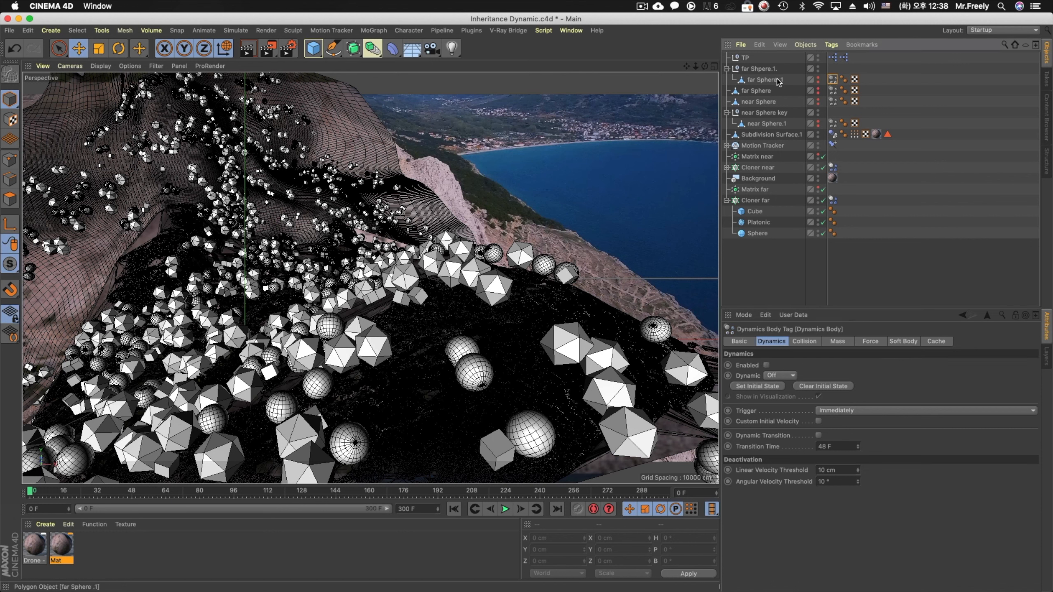
left_click(767, 123)
left_click(833, 123)
left_click(834, 80, "shift")
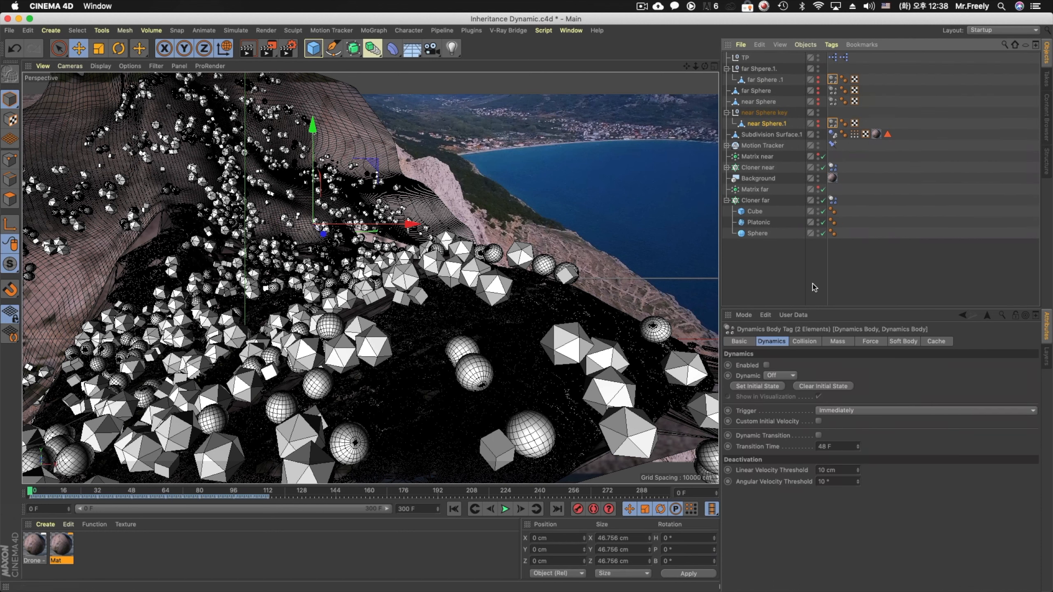
left_click(779, 375)
left_click(773, 397)
left_click(767, 364)
left_click(780, 377)
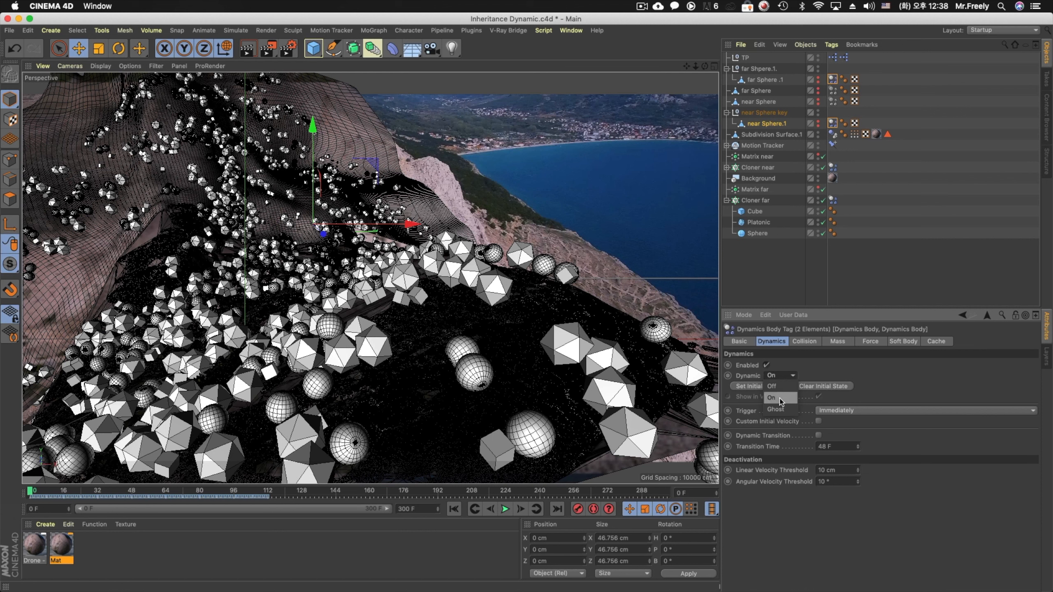
left_click(767, 365)
left_click(781, 376)
left_click(773, 386)
left_click(767, 365)
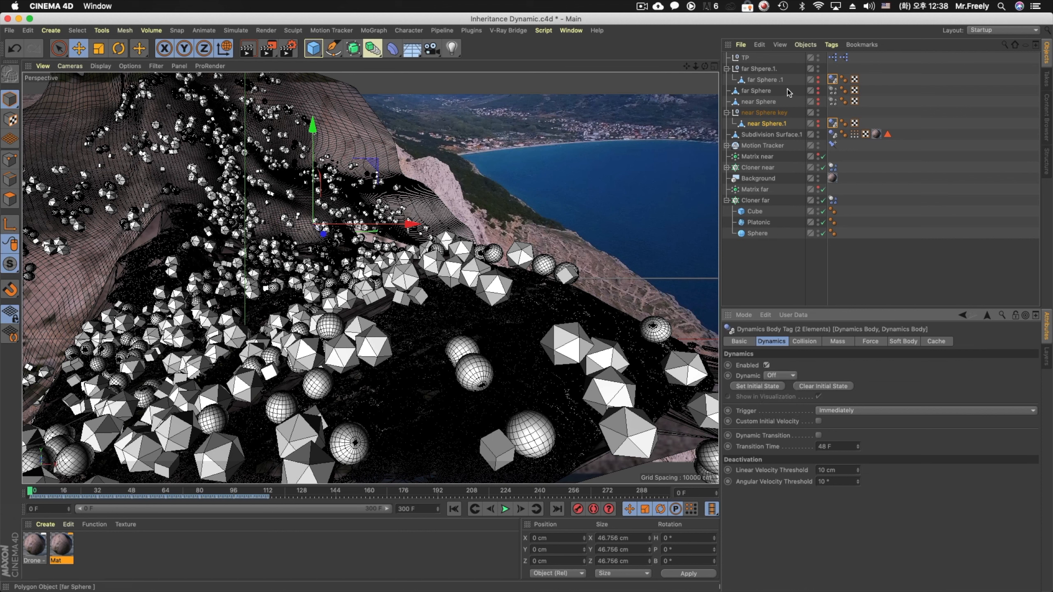
Show far Sphere .1 and near Sphere.1 in the viewport and save the project
left_click(818, 82, "alt")
left_click(818, 122, "alt")
key("super+s")
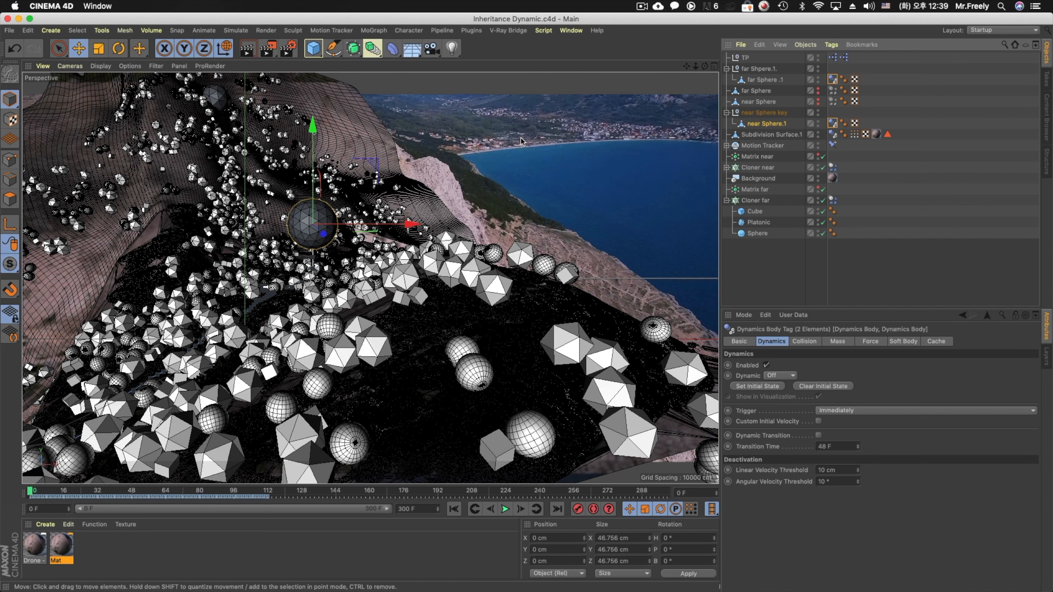
left_click(778, 124)
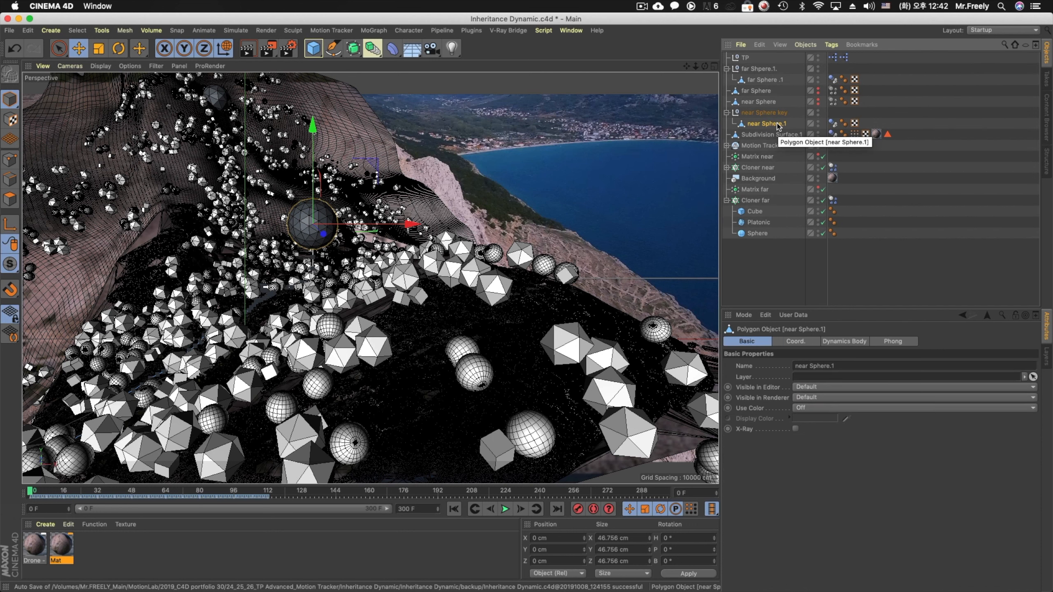